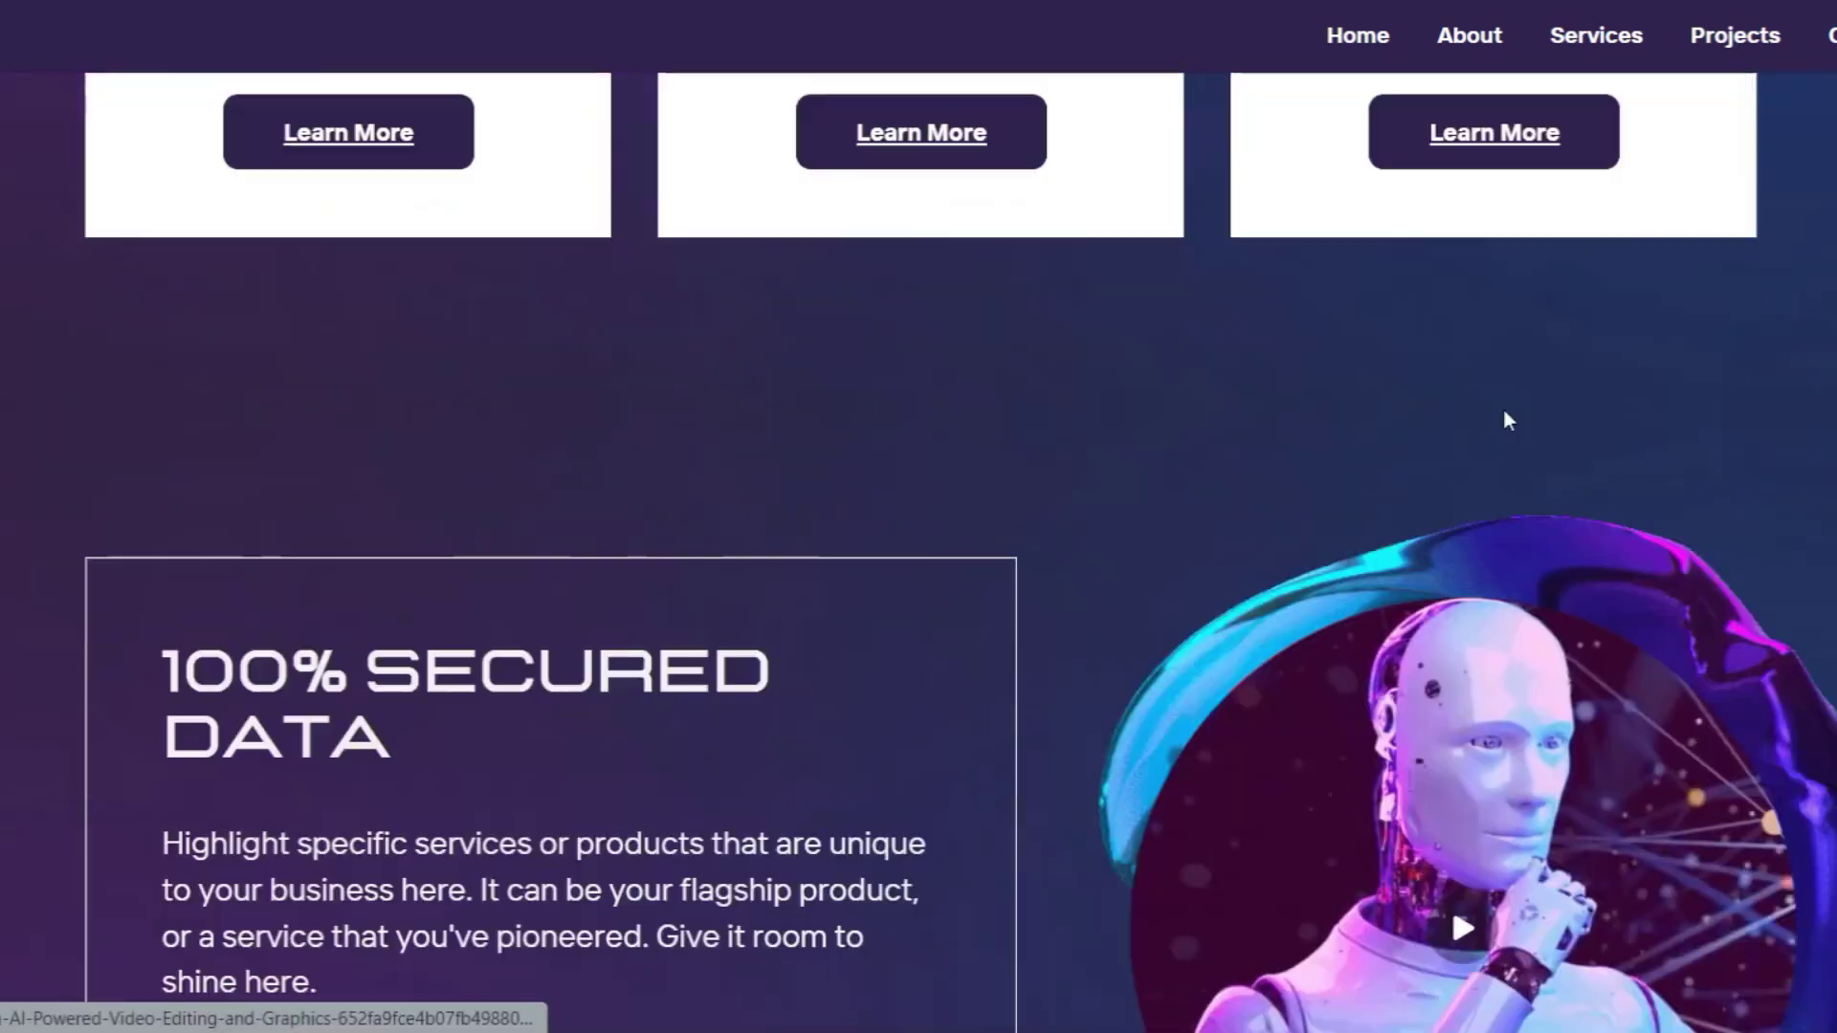
# Scroll the published site and open the Business Breakthrough Seminar and MSI With Canva course pages
pyautogui.scroll(-15, 1507, 421)
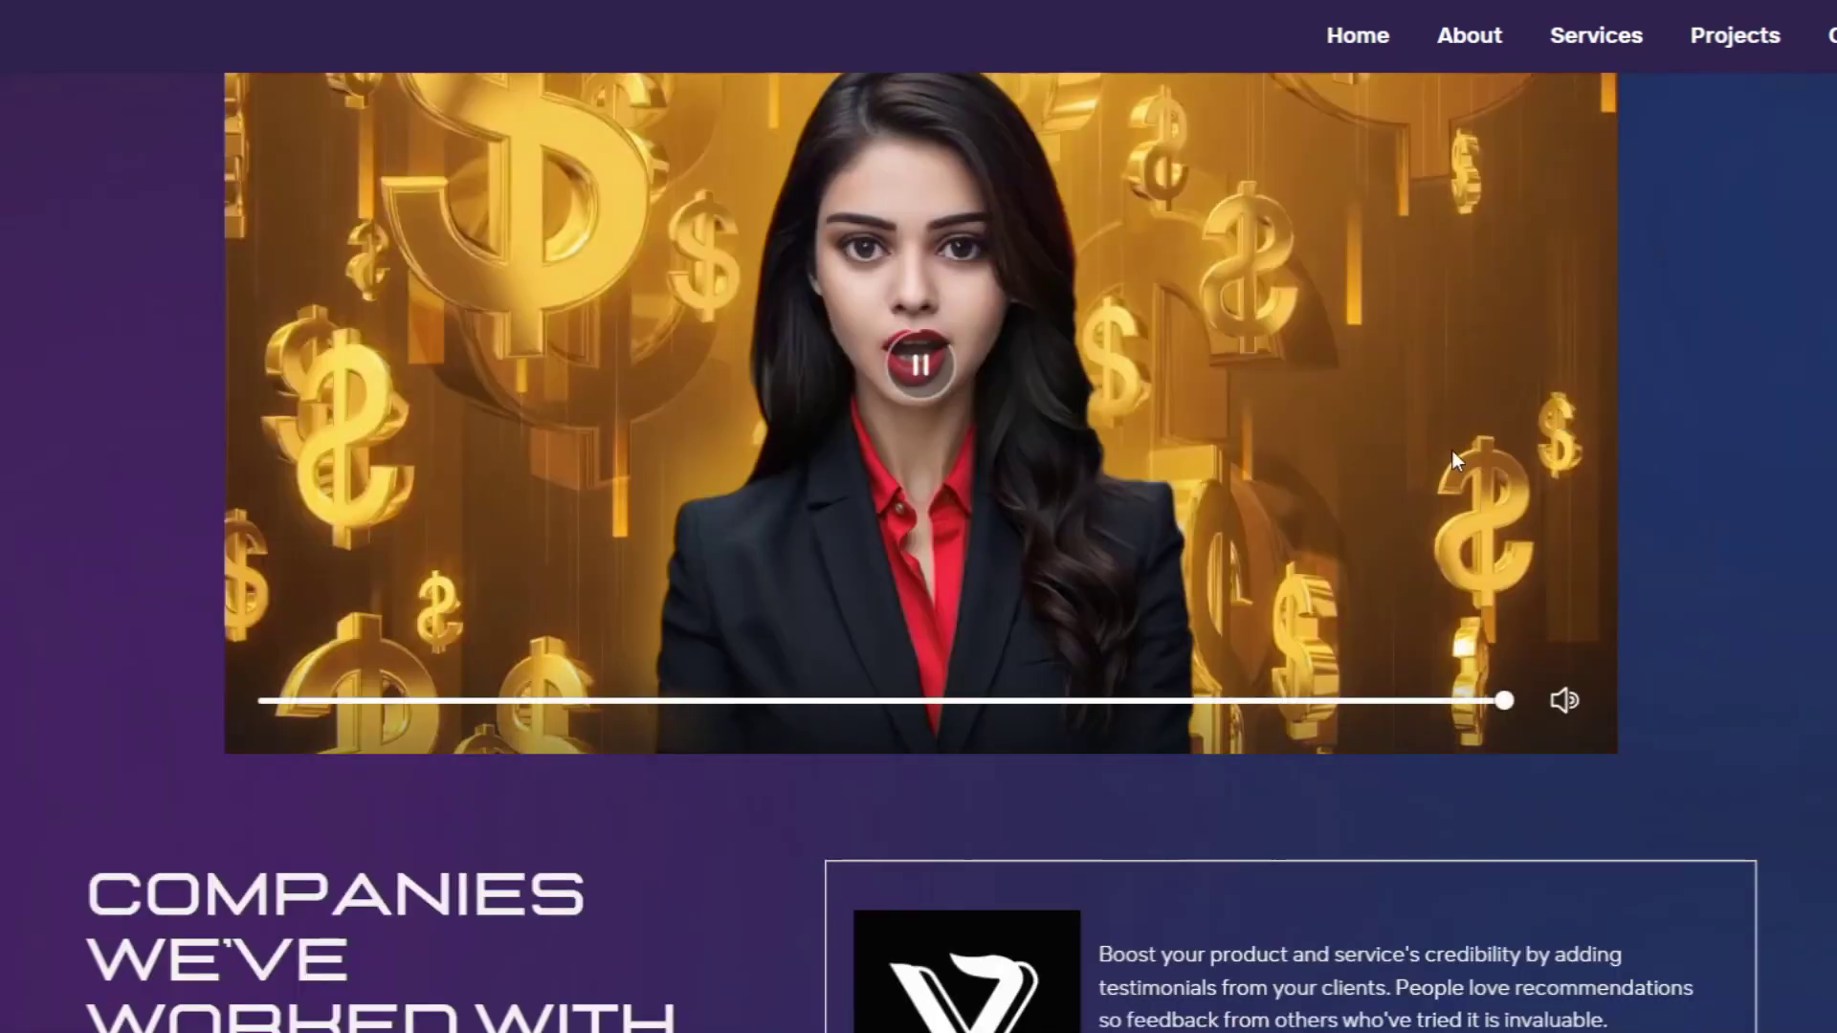
pyautogui.scroll(2, 1594, 587)
pyautogui.scroll(-12, 1600, 583)
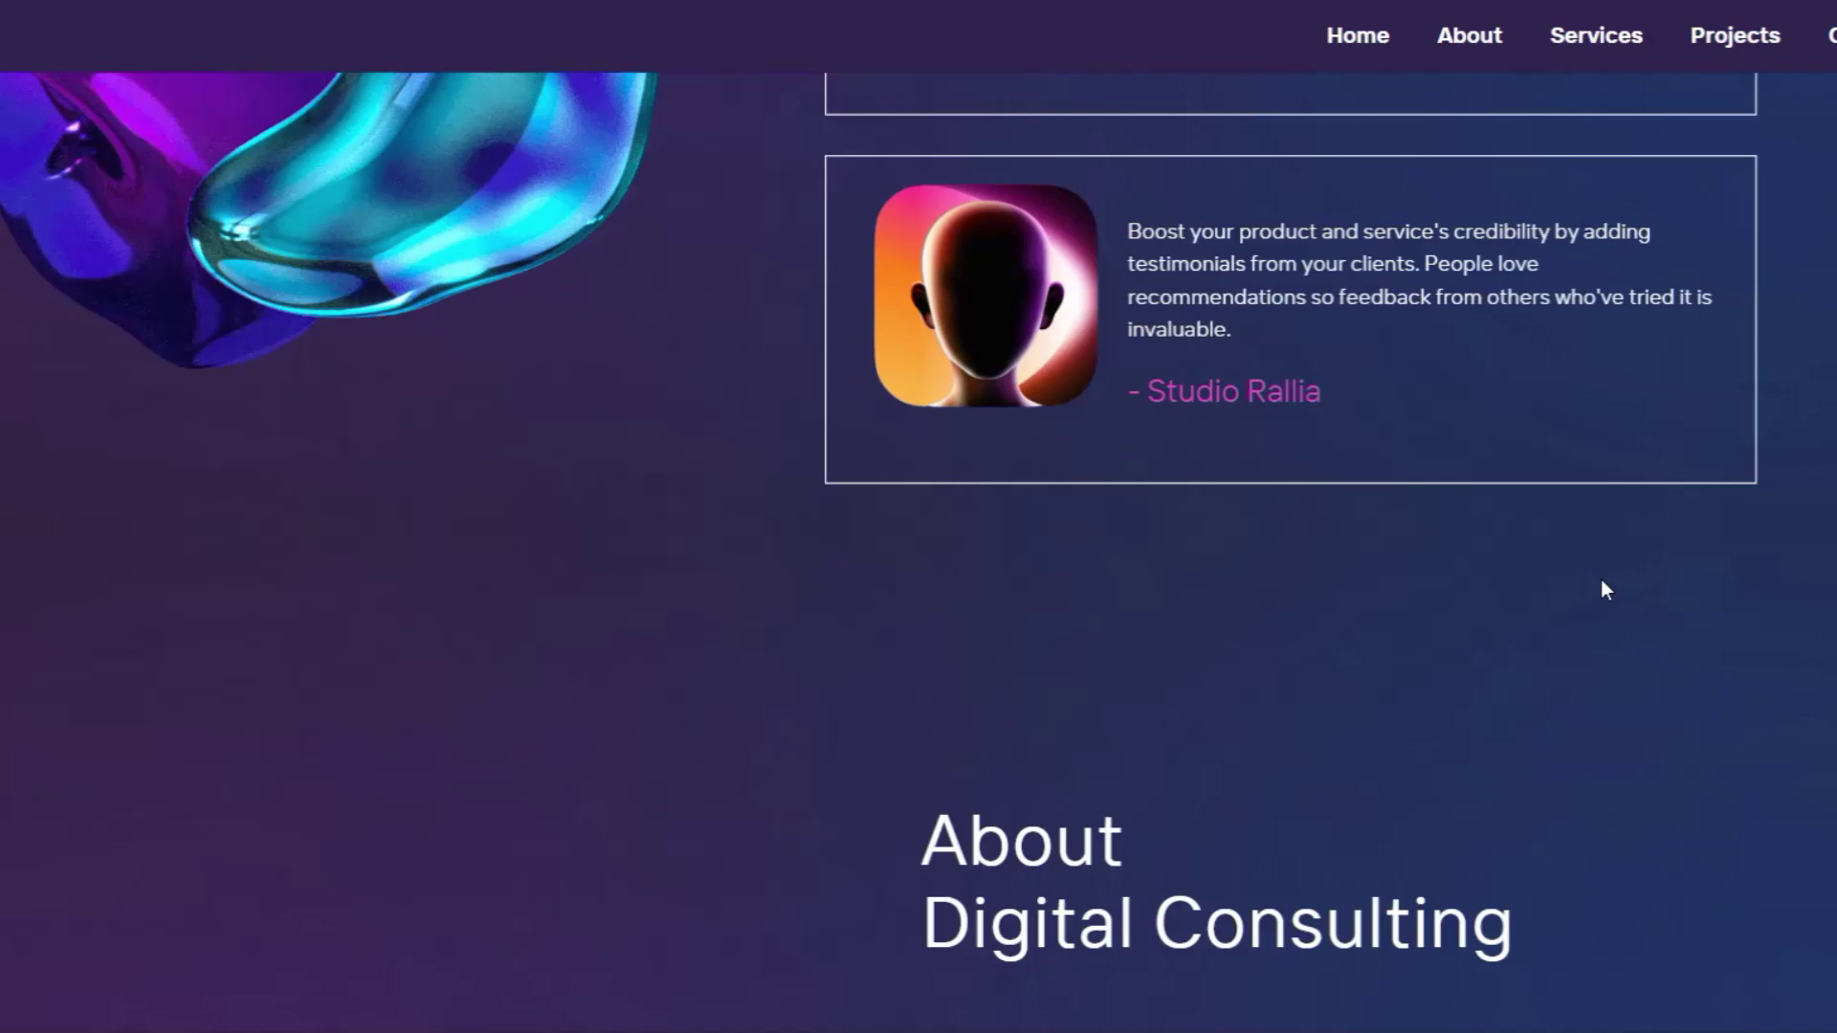
pyautogui.scroll(-15, 1605, 591)
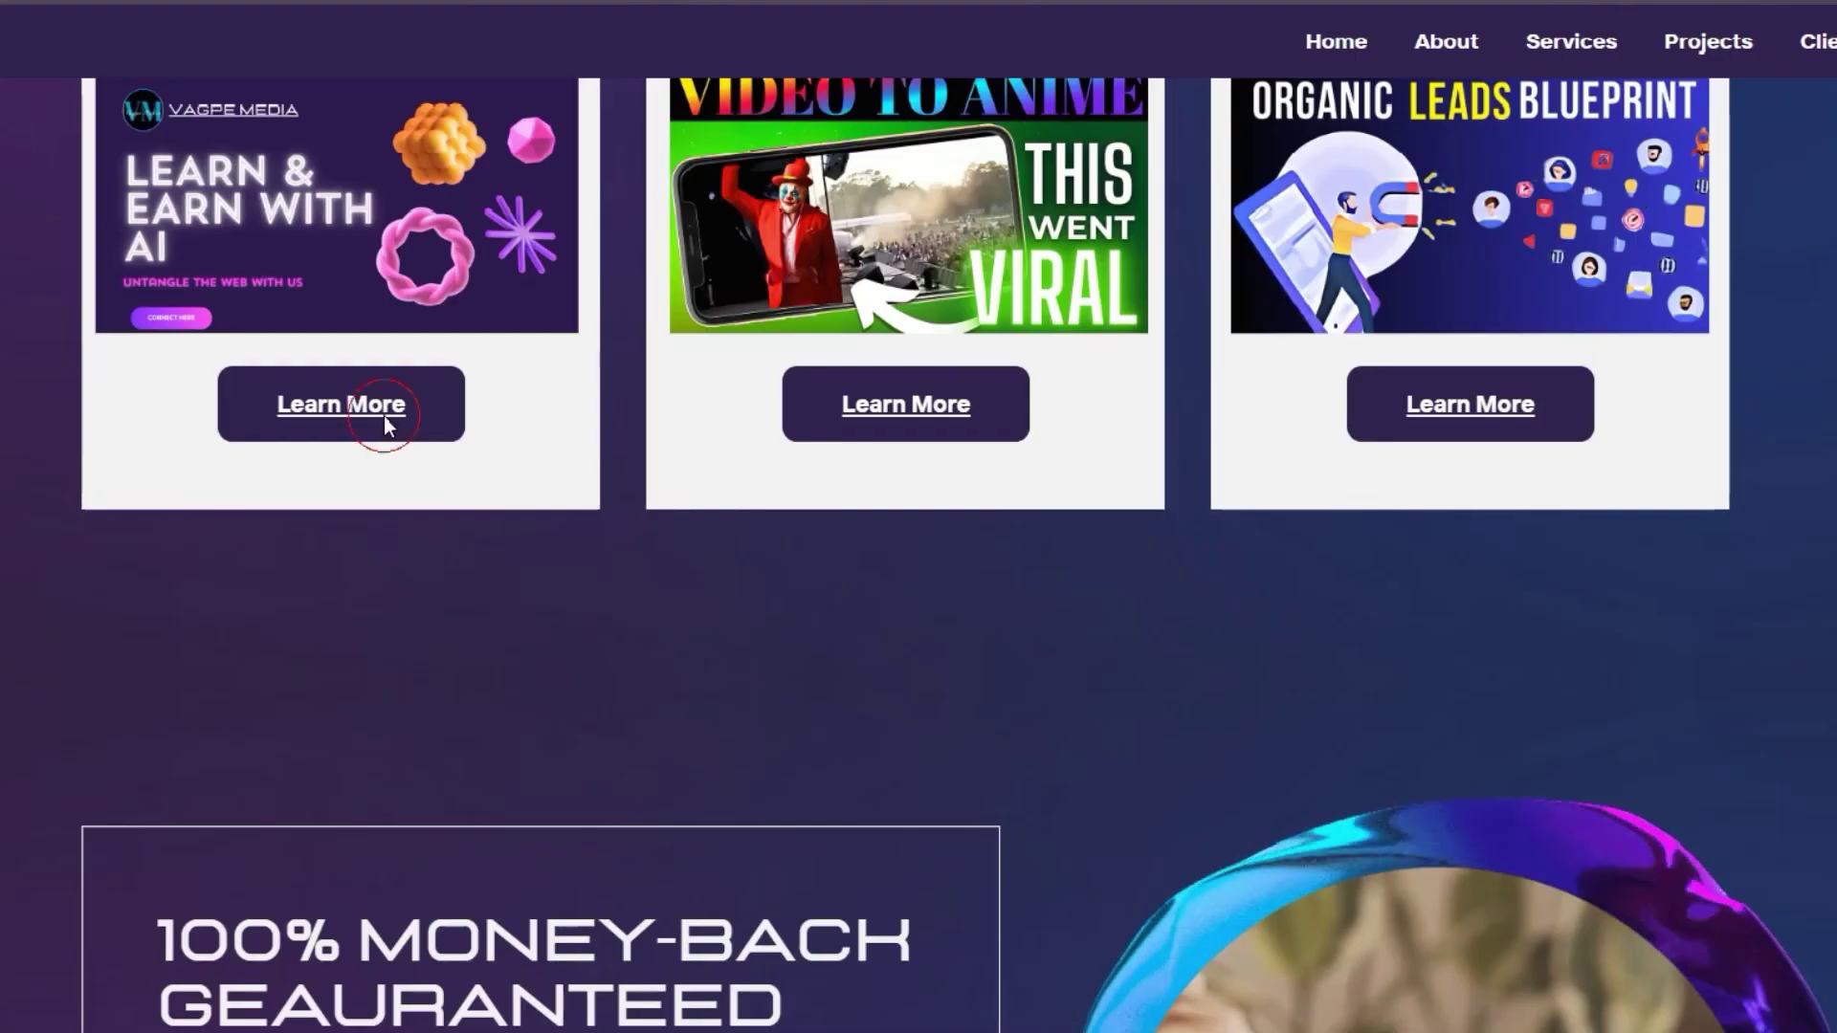
pyautogui.click(381, 419)
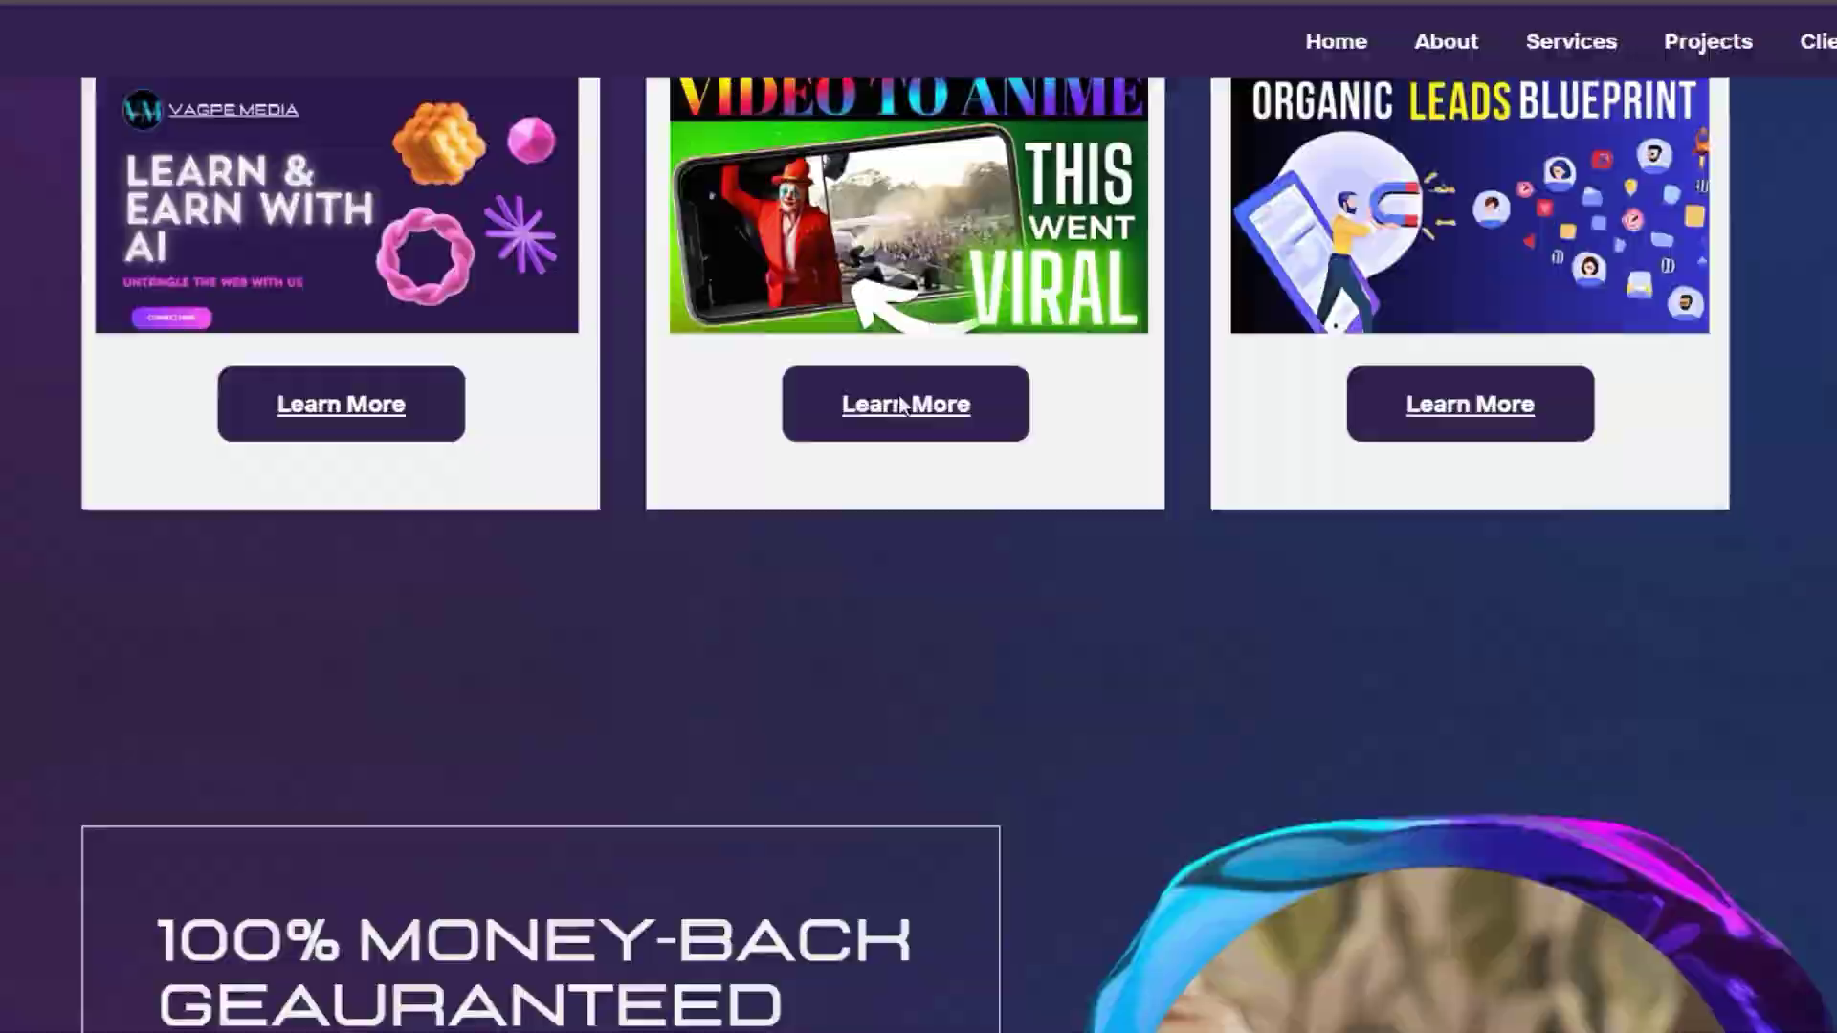
pyautogui.click(900, 406)
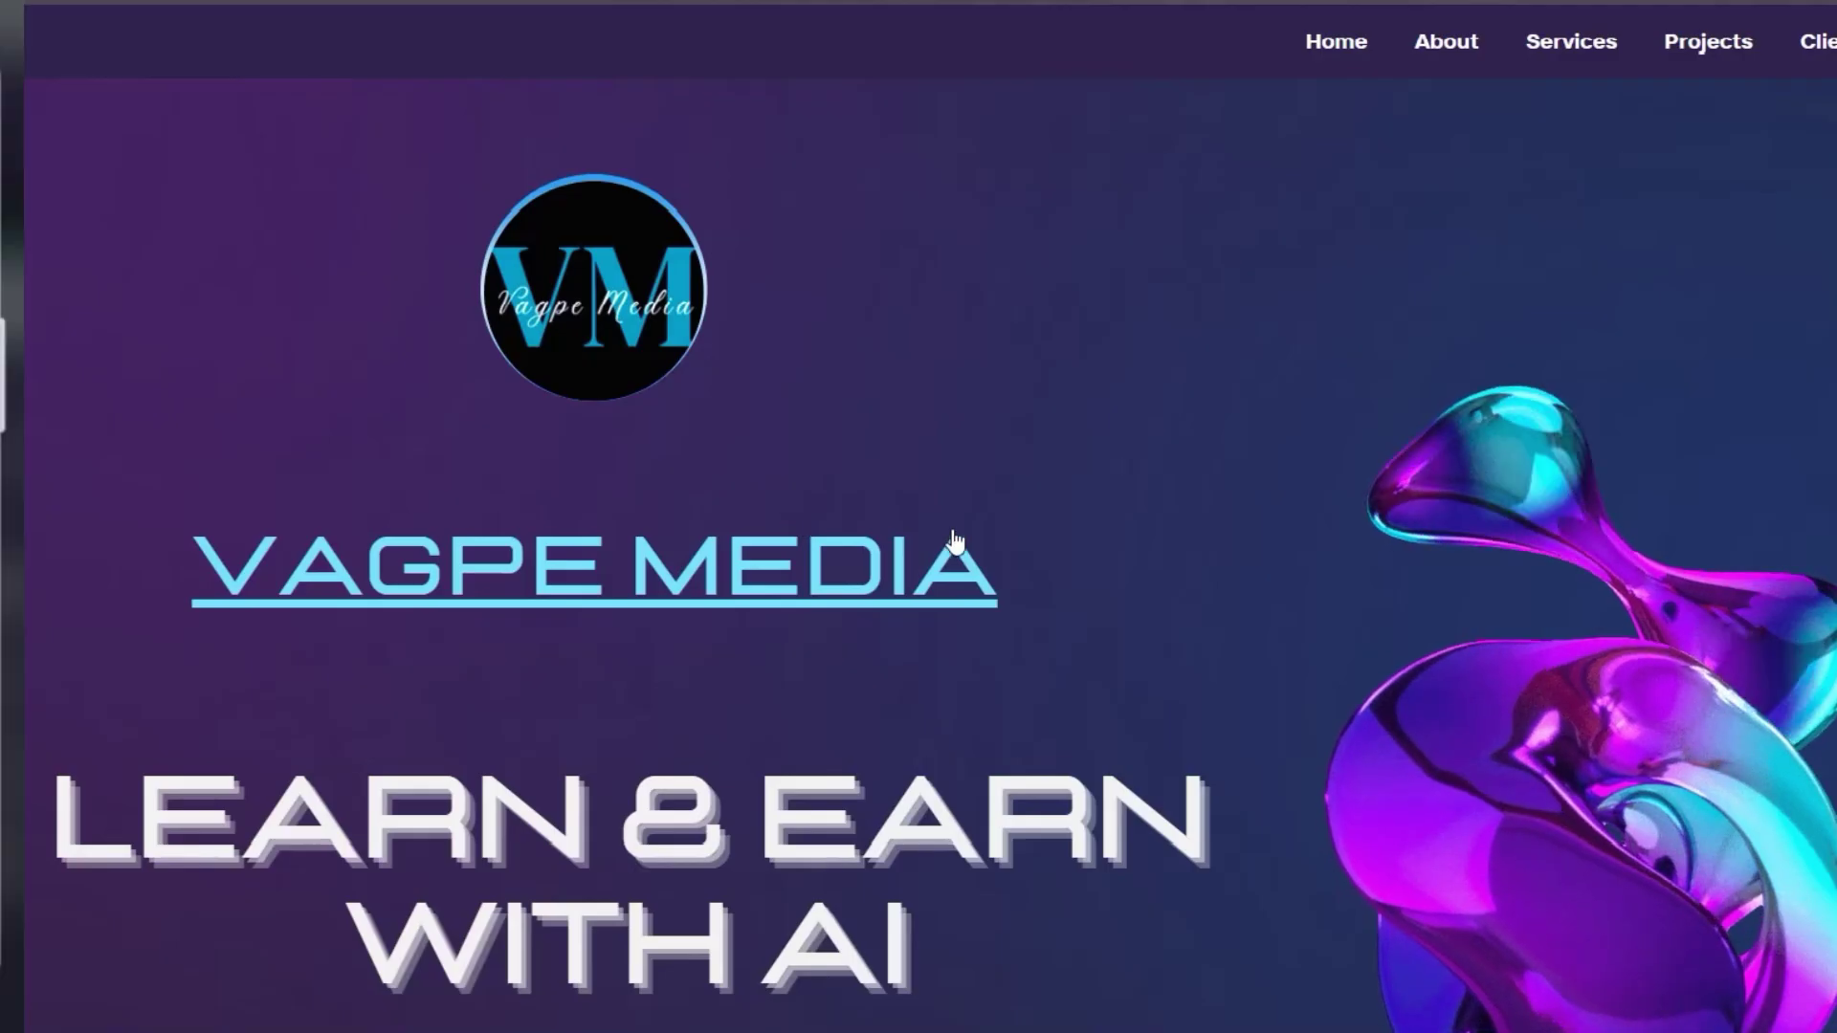
# Scroll through the VAGPE Media site's desktop and phone views, then jump to the Services and Projects sections
pyautogui.scroll(-10, 1038, 484)
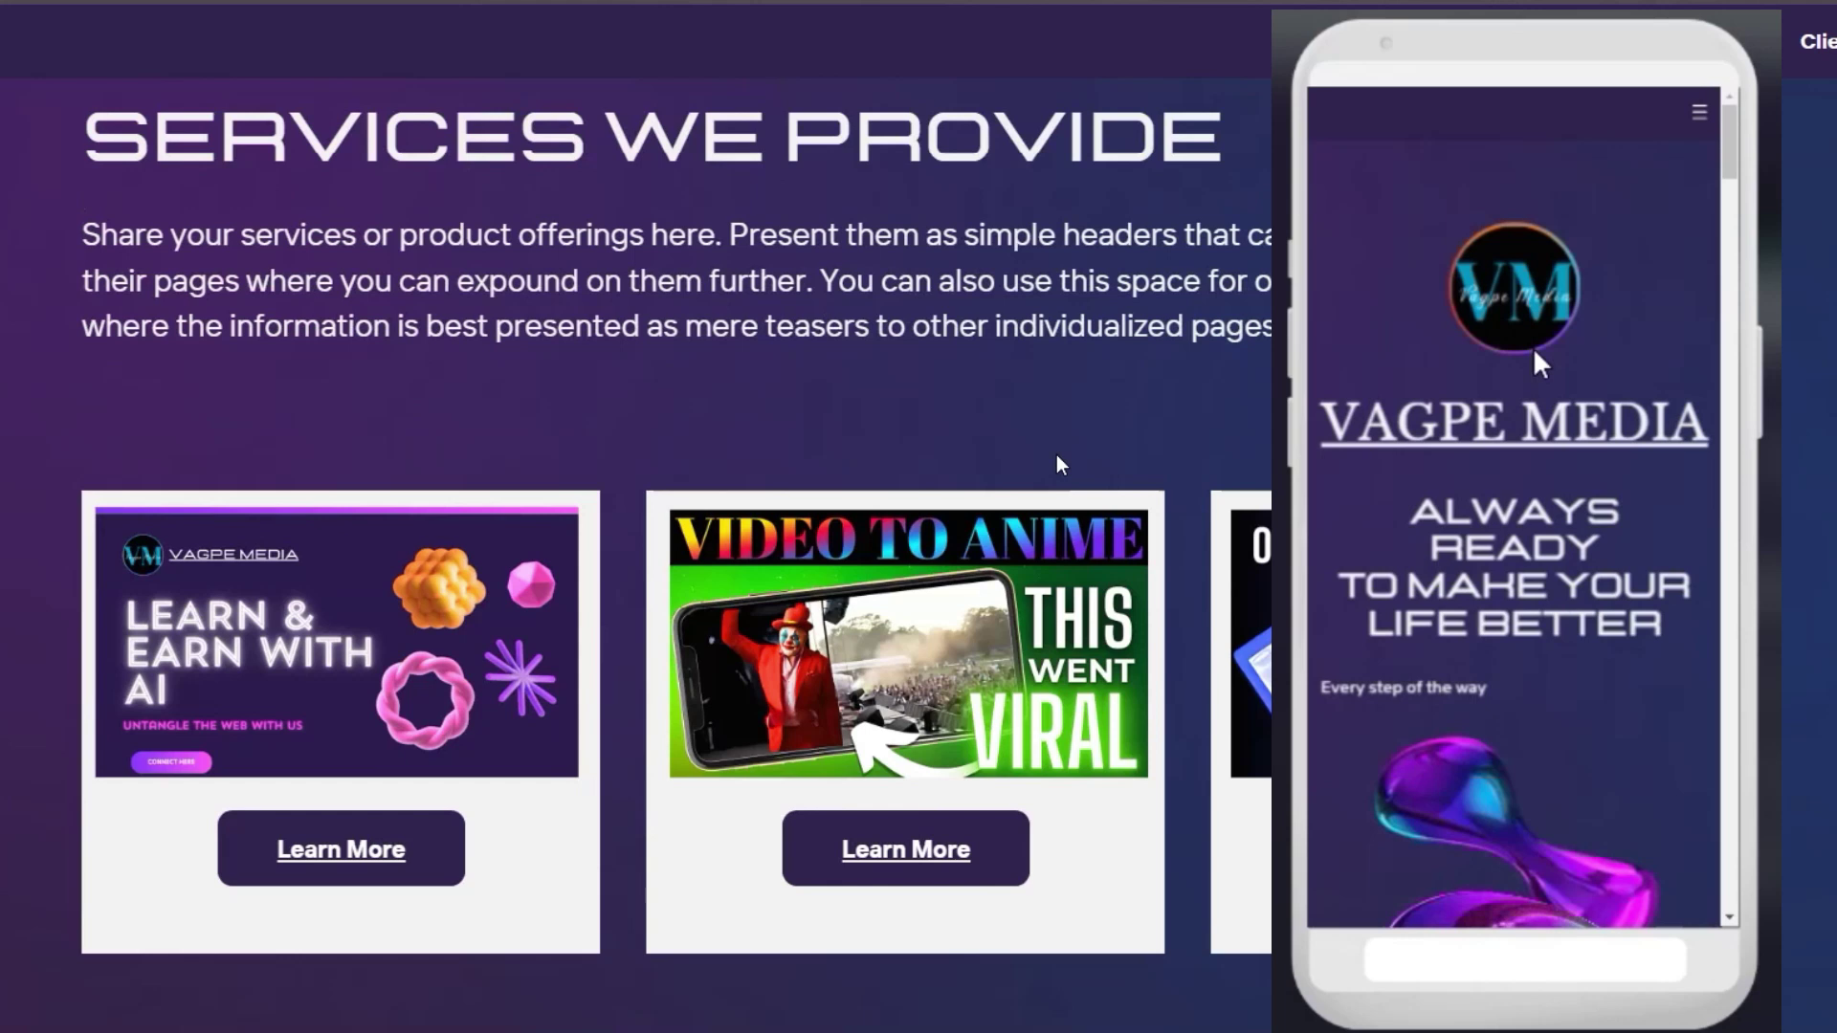
pyautogui.scroll(-5, 1057, 456)
pyautogui.scroll(-5, 1058, 450)
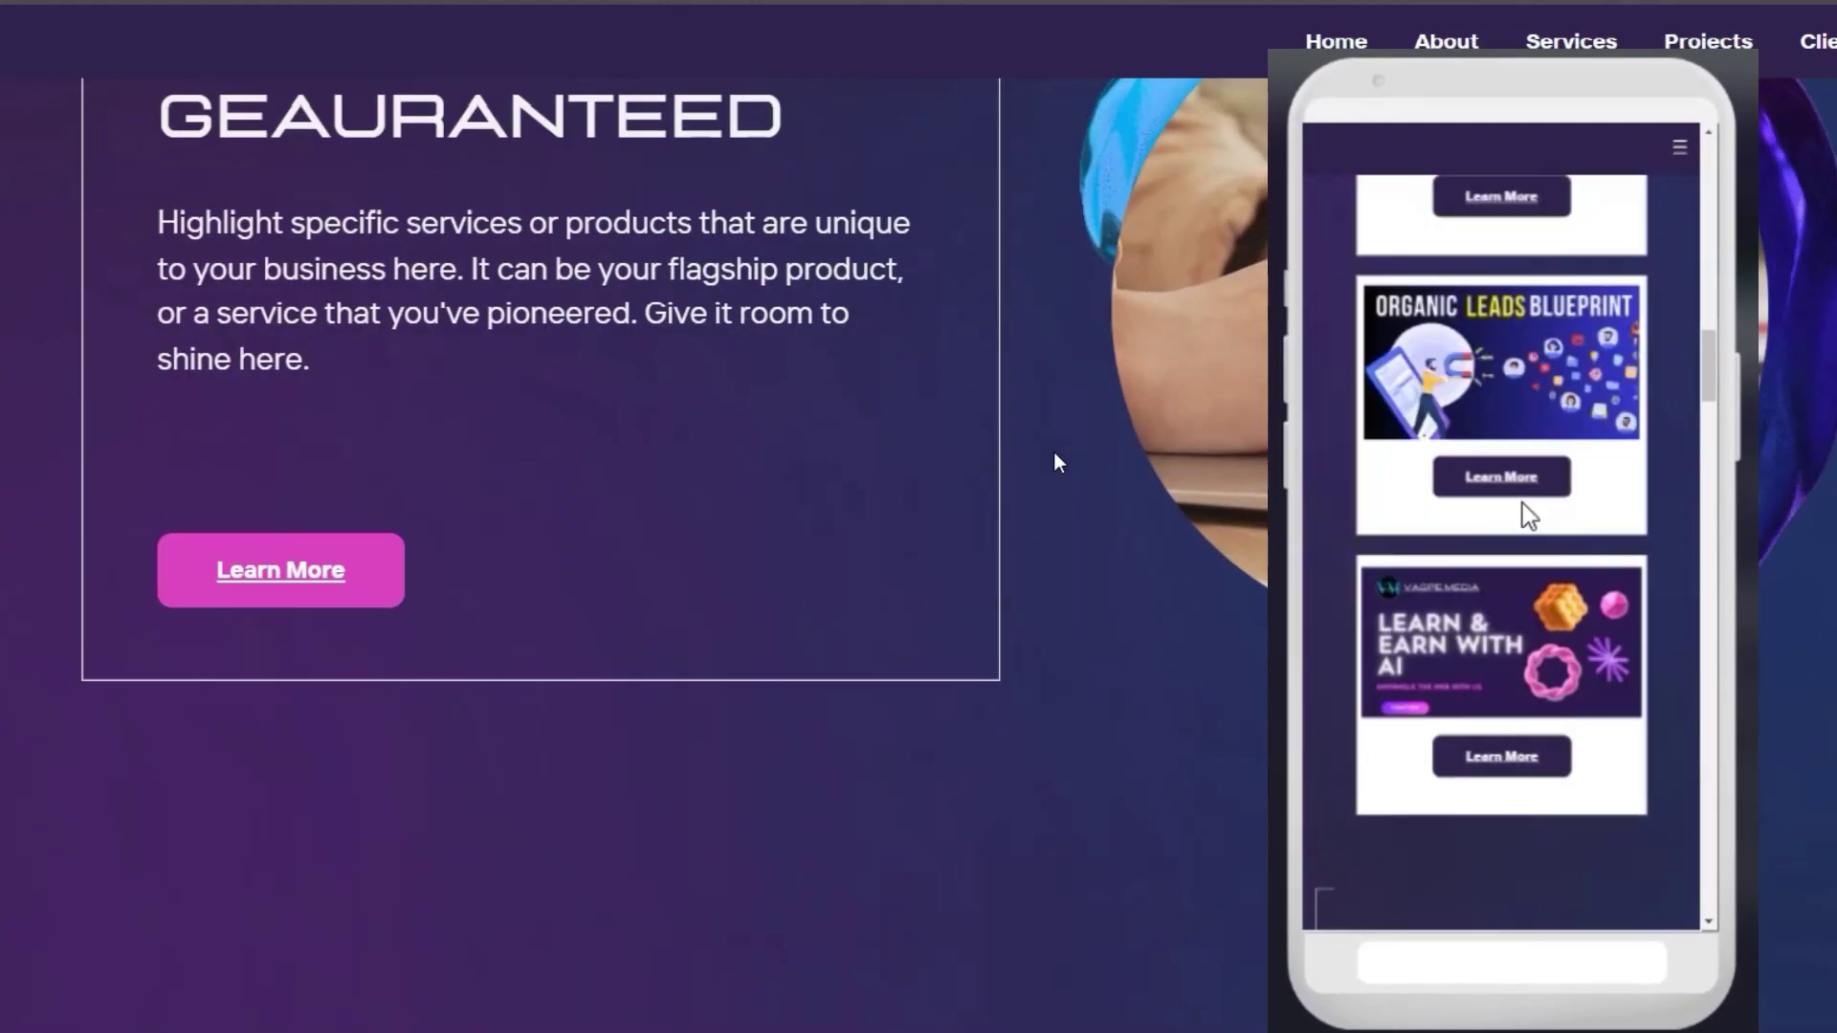
pyautogui.scroll(-10, 1250, 648)
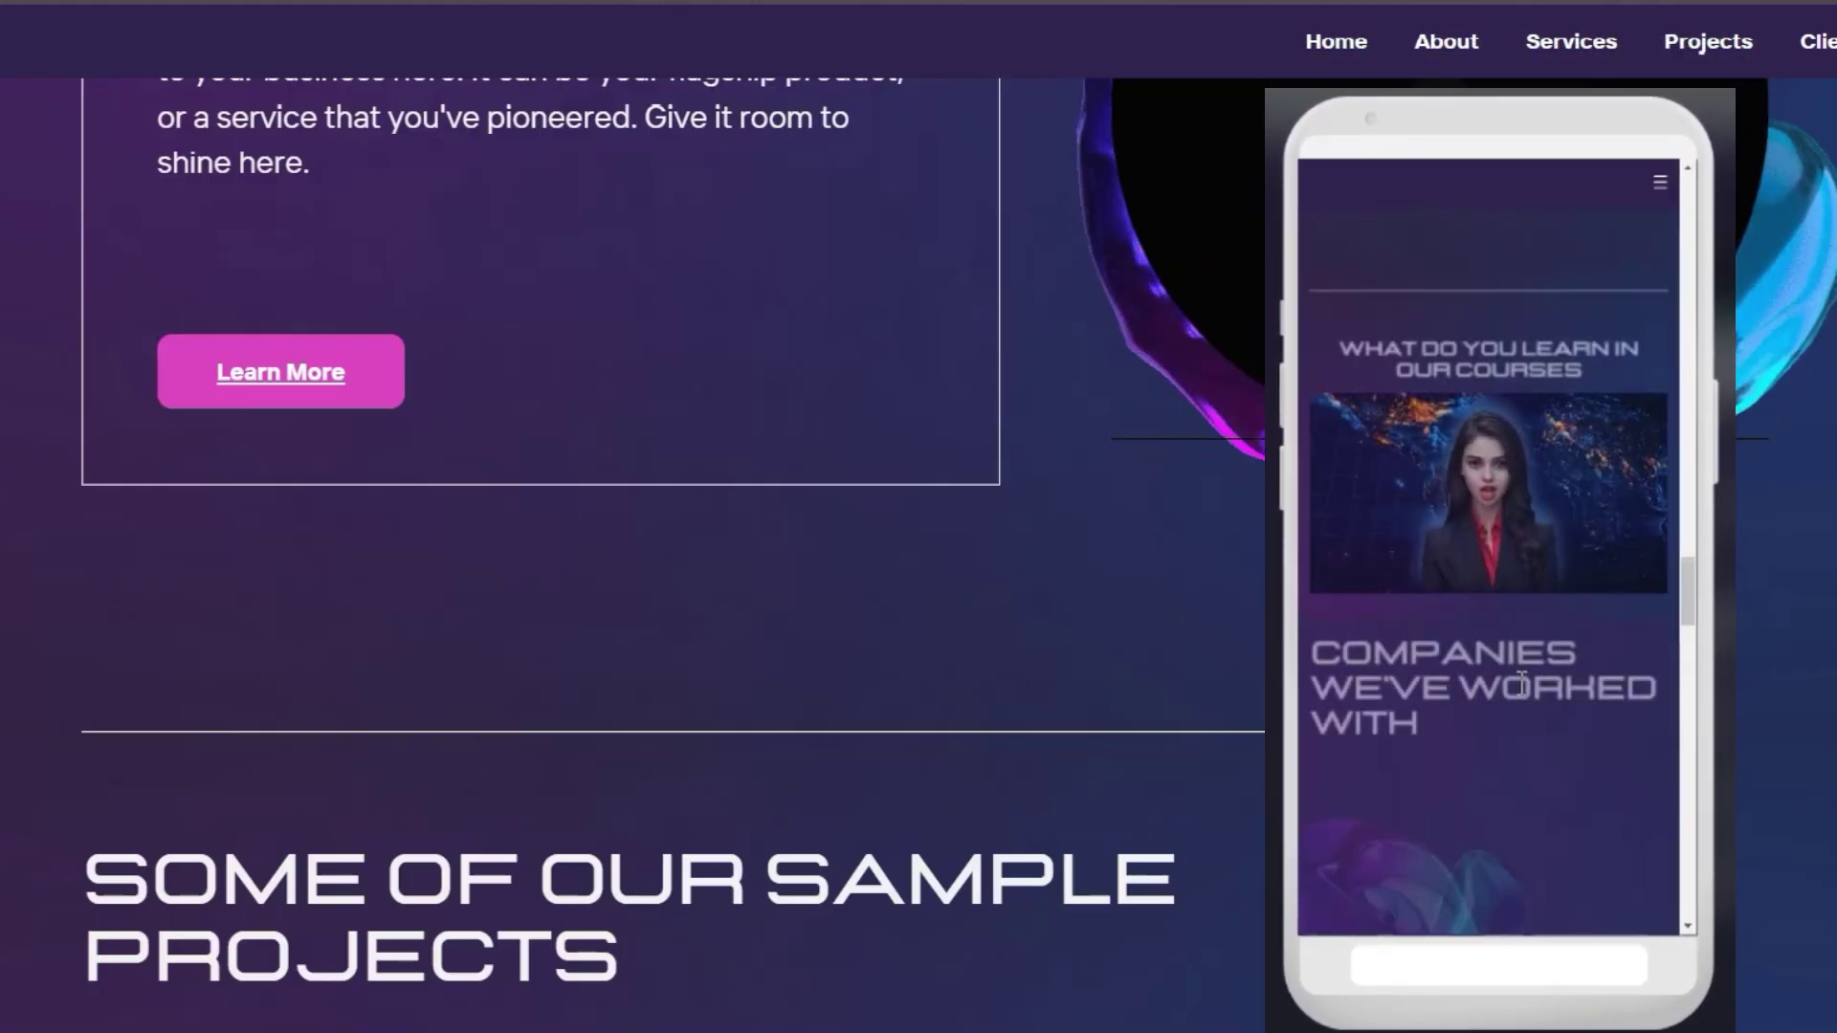
pyautogui.scroll(-5, 1528, 670)
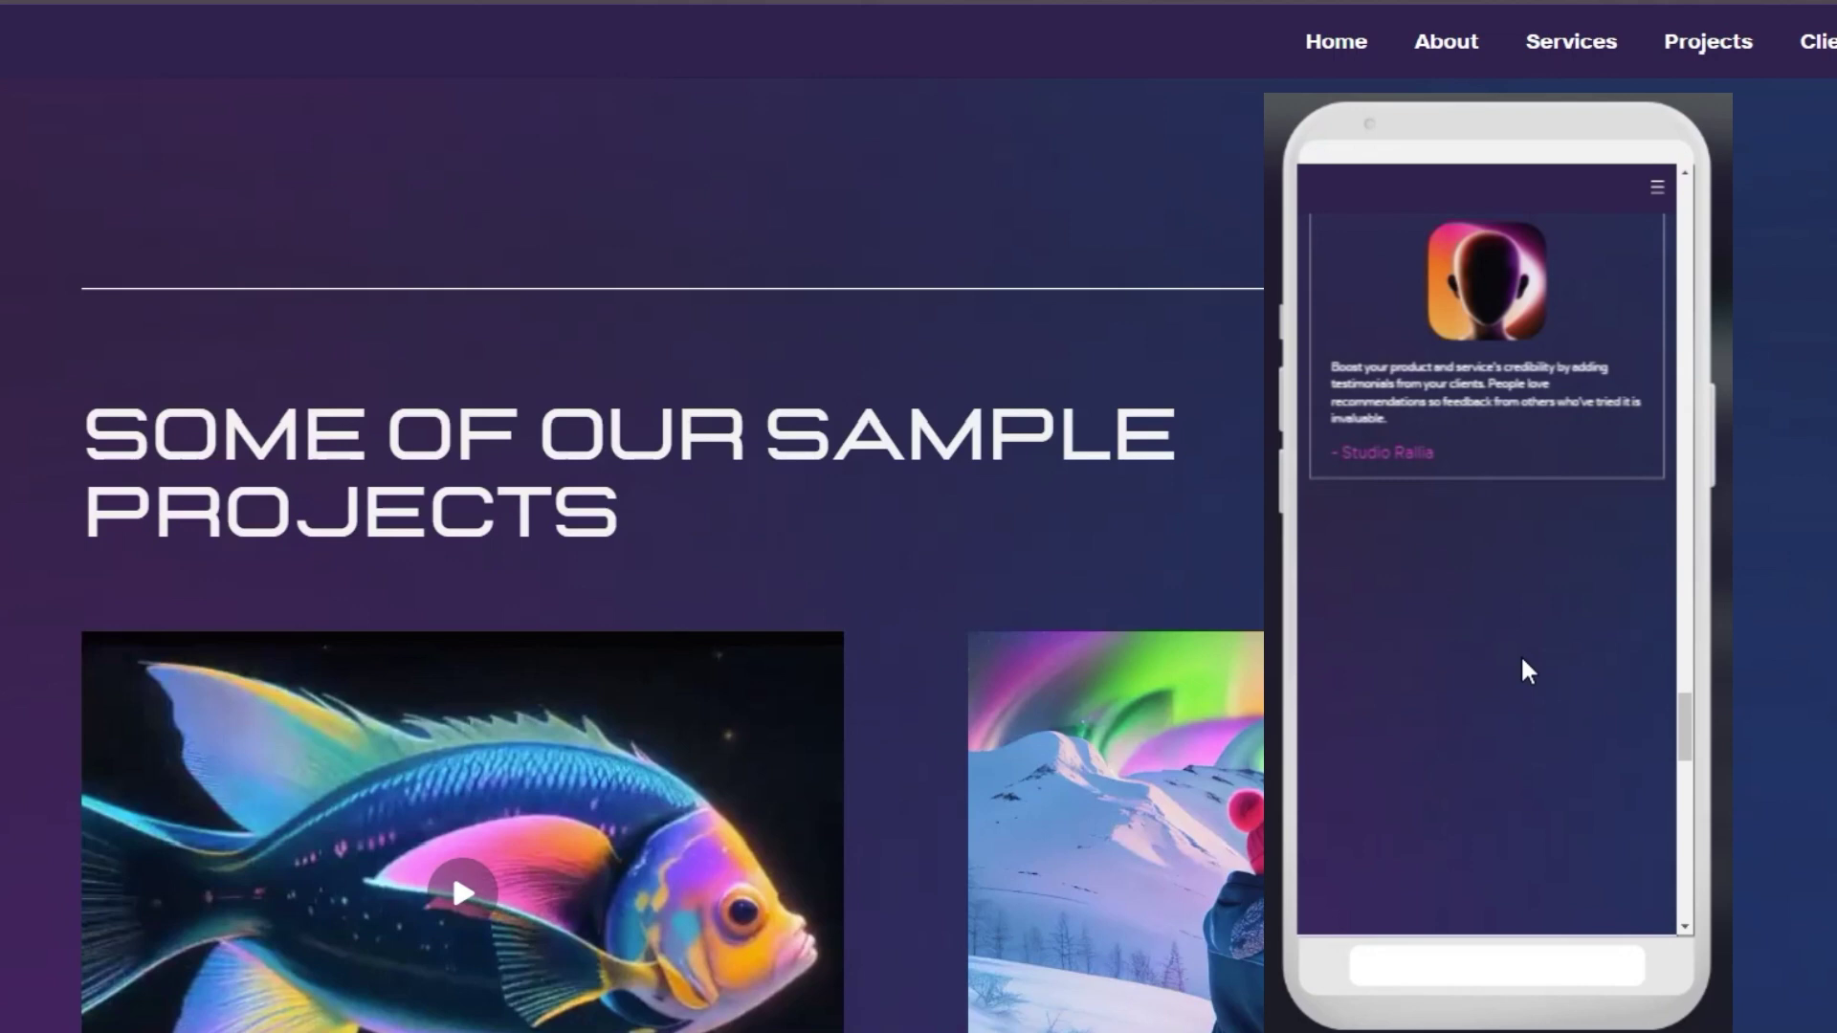
pyautogui.scroll(-18, 1522, 660)
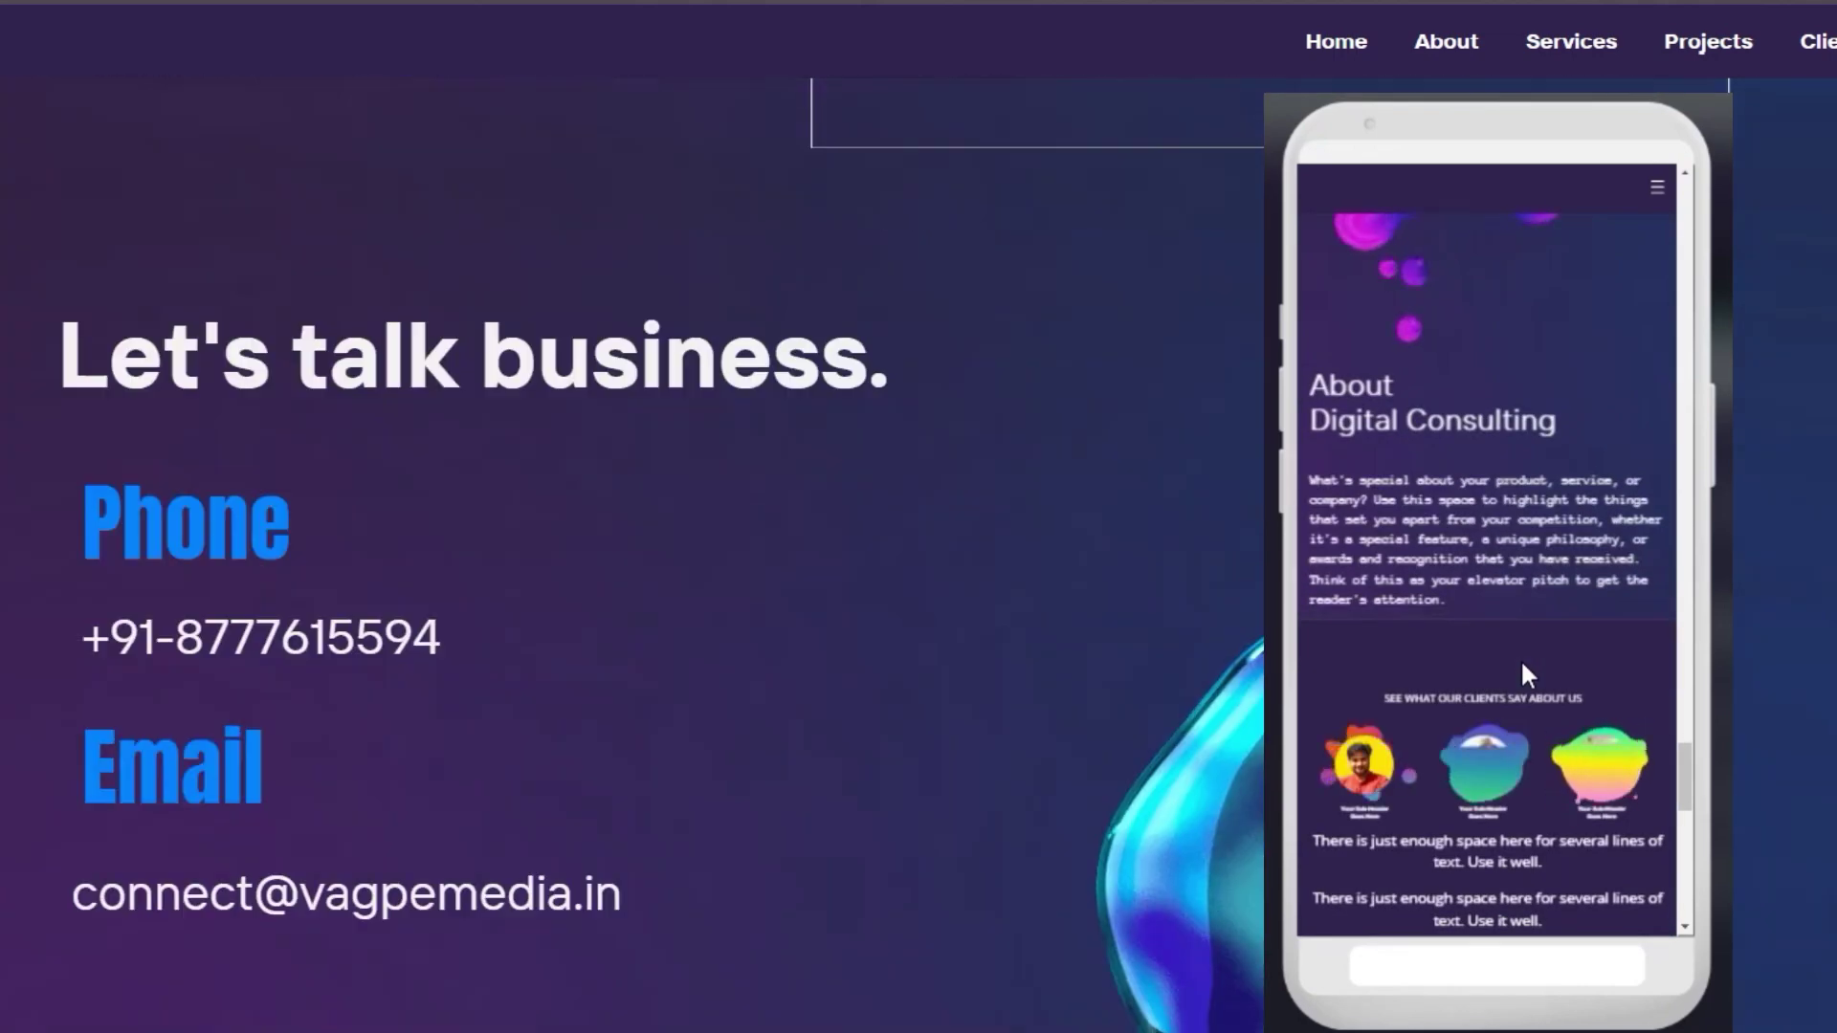
pyautogui.scroll(-4, 1519, 658)
pyautogui.scroll(13, 1519, 658)
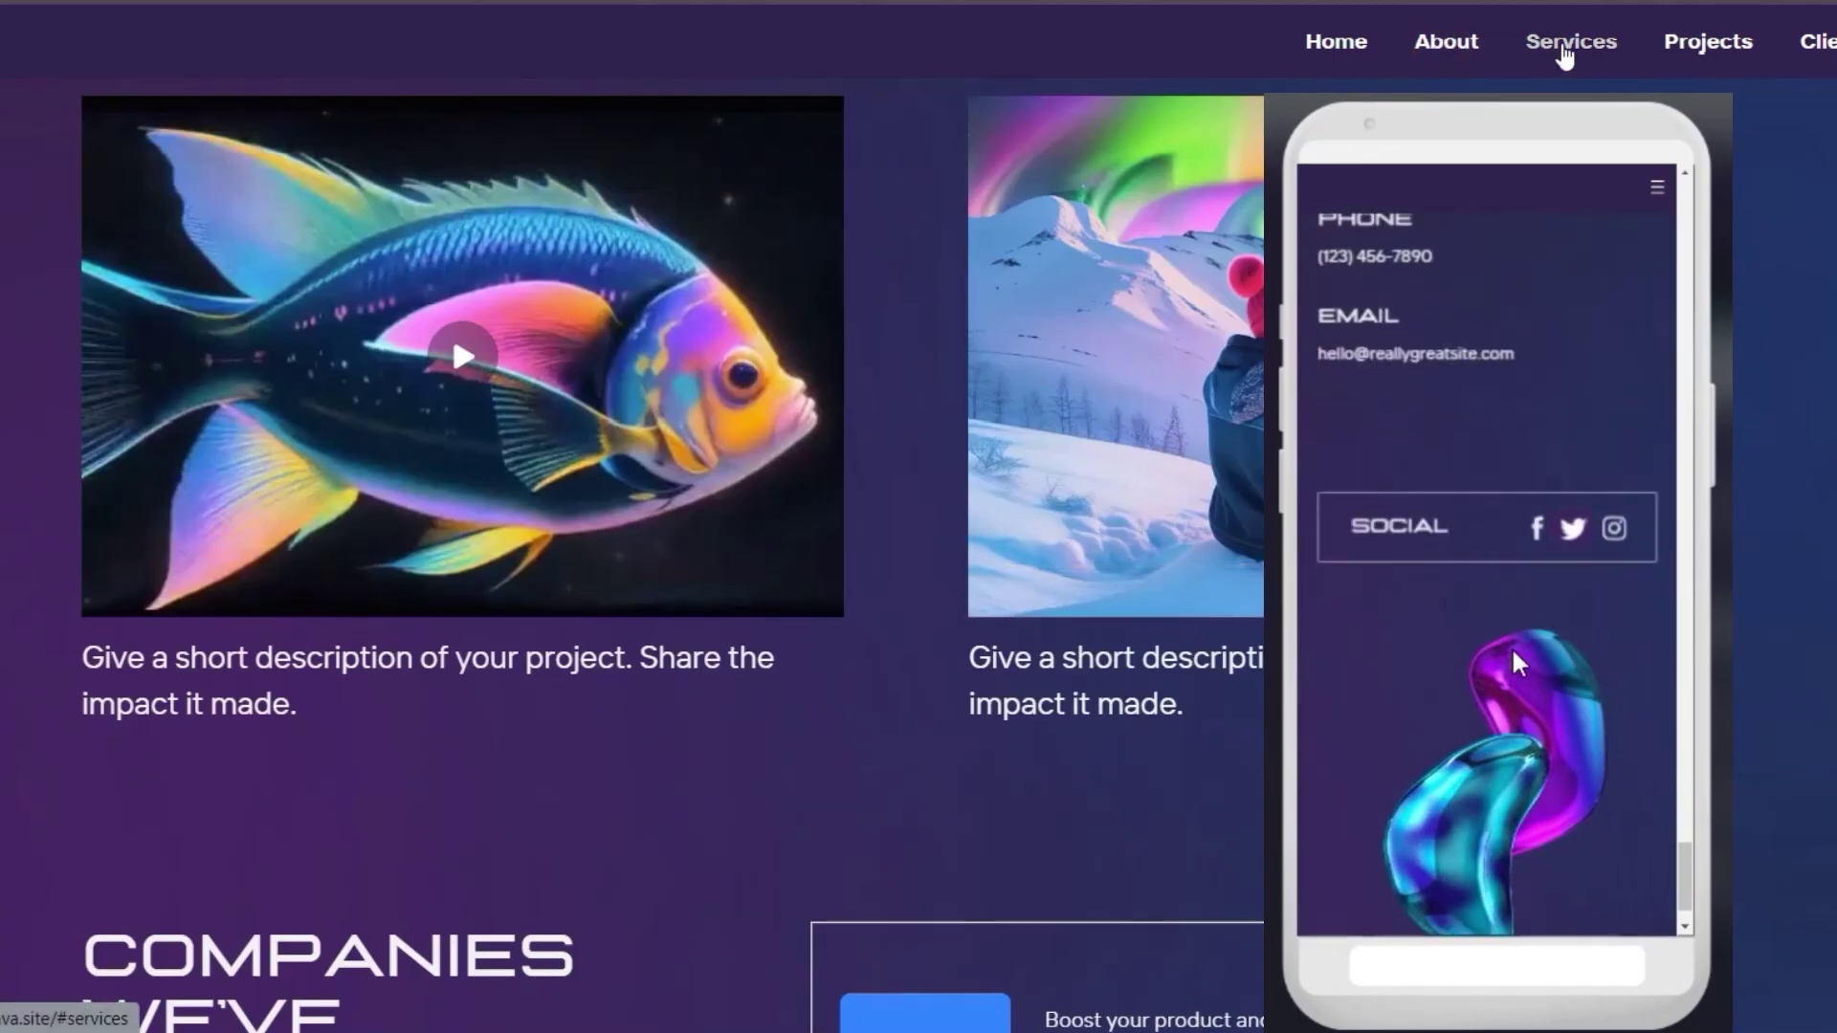
pyautogui.click(1567, 45)
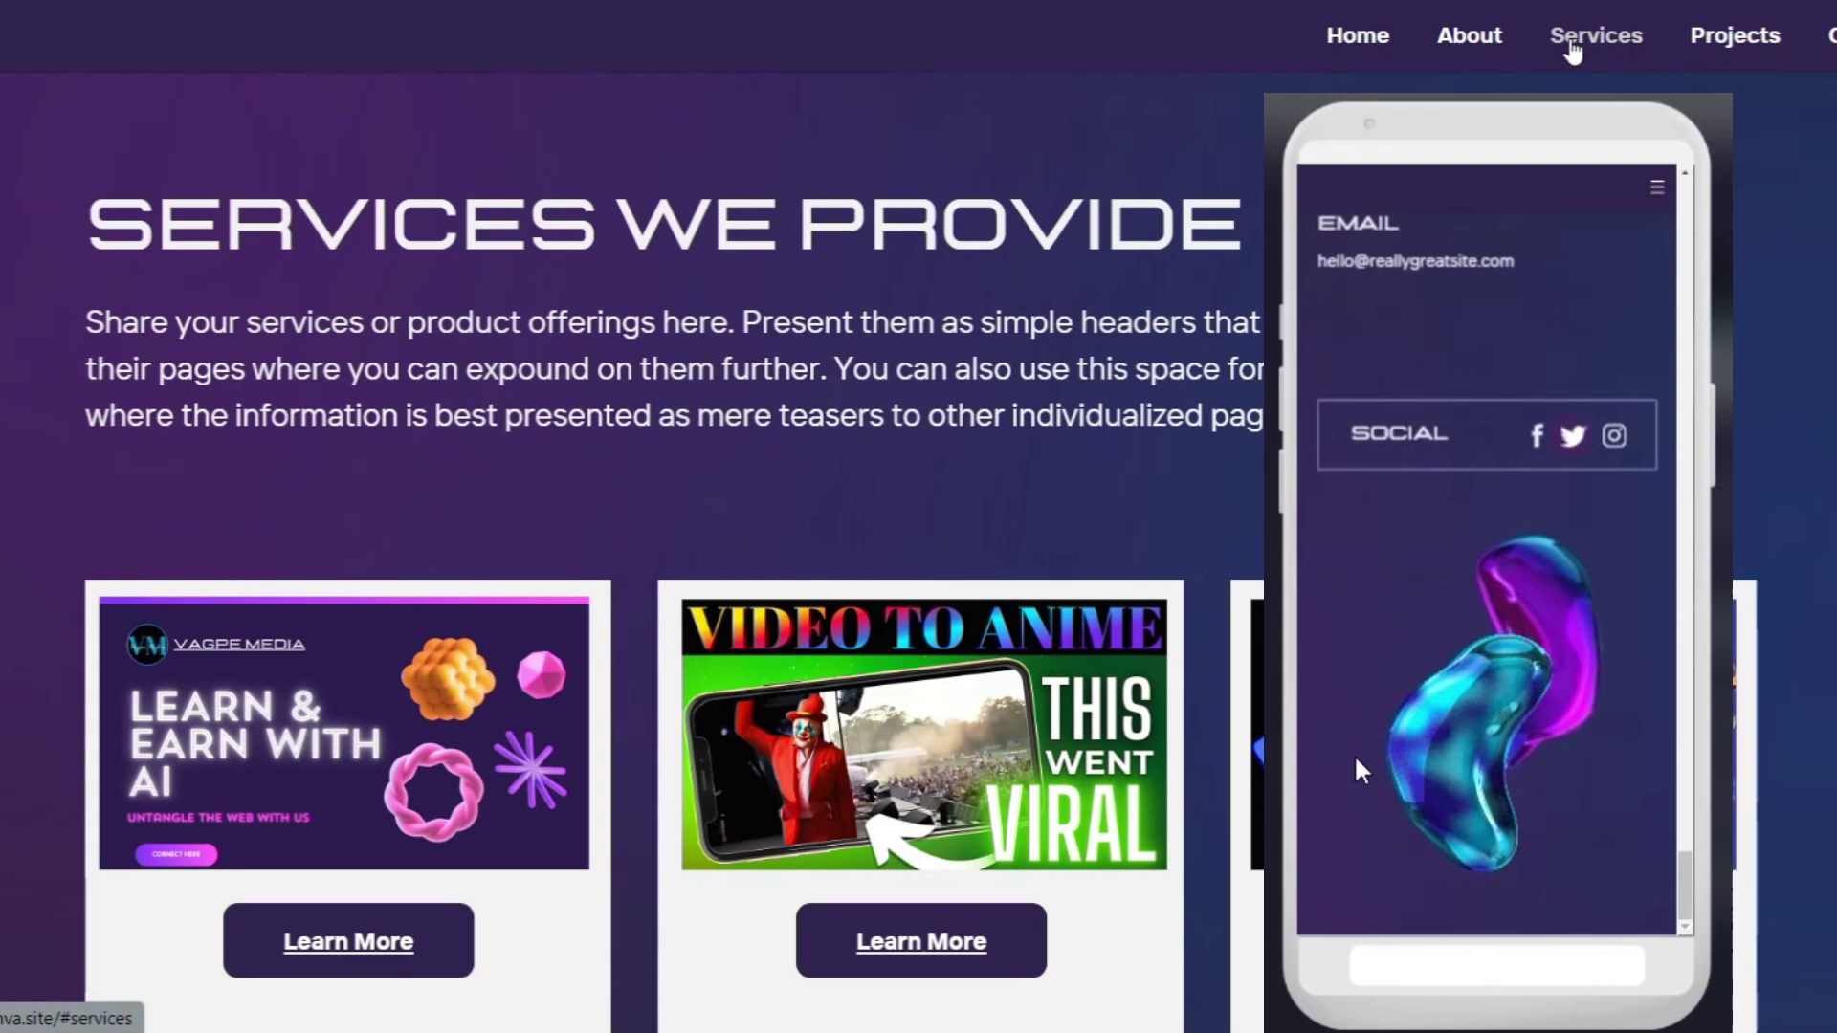
pyautogui.click(1698, 36)
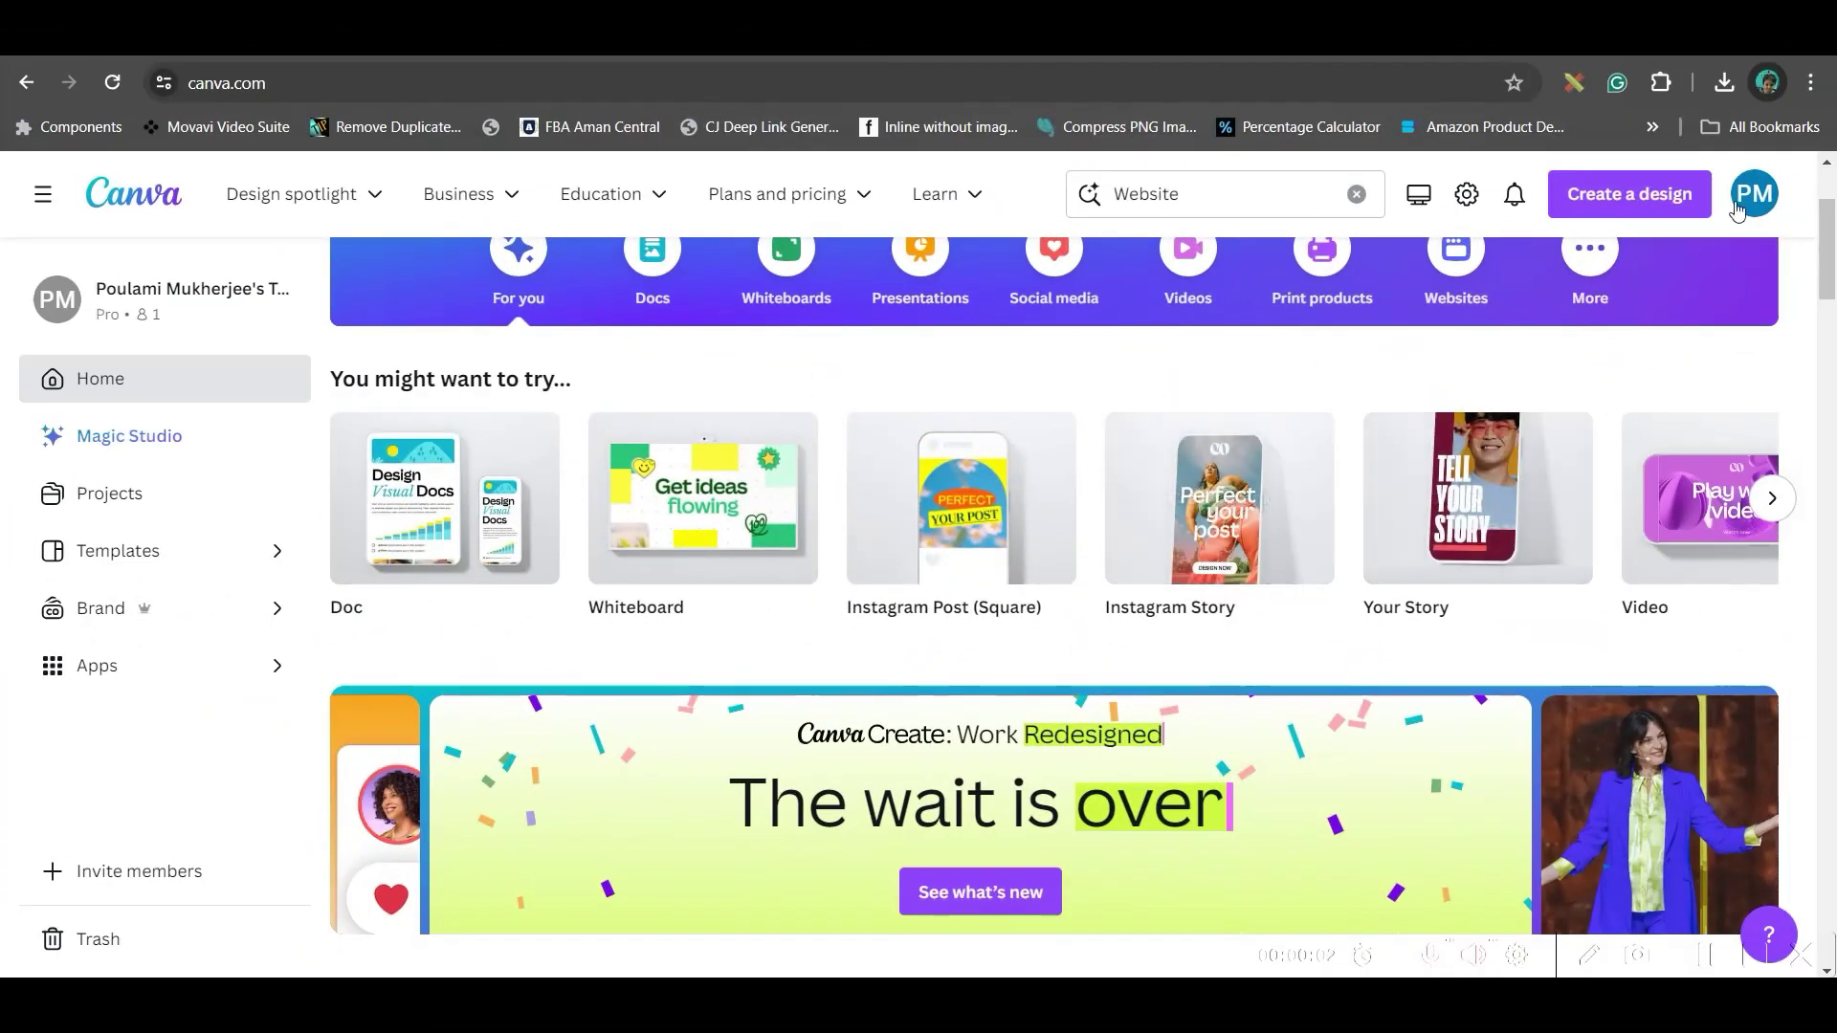
# Open and dismiss the account menu, then clear the Canva search box
pyautogui.click(1766, 204)
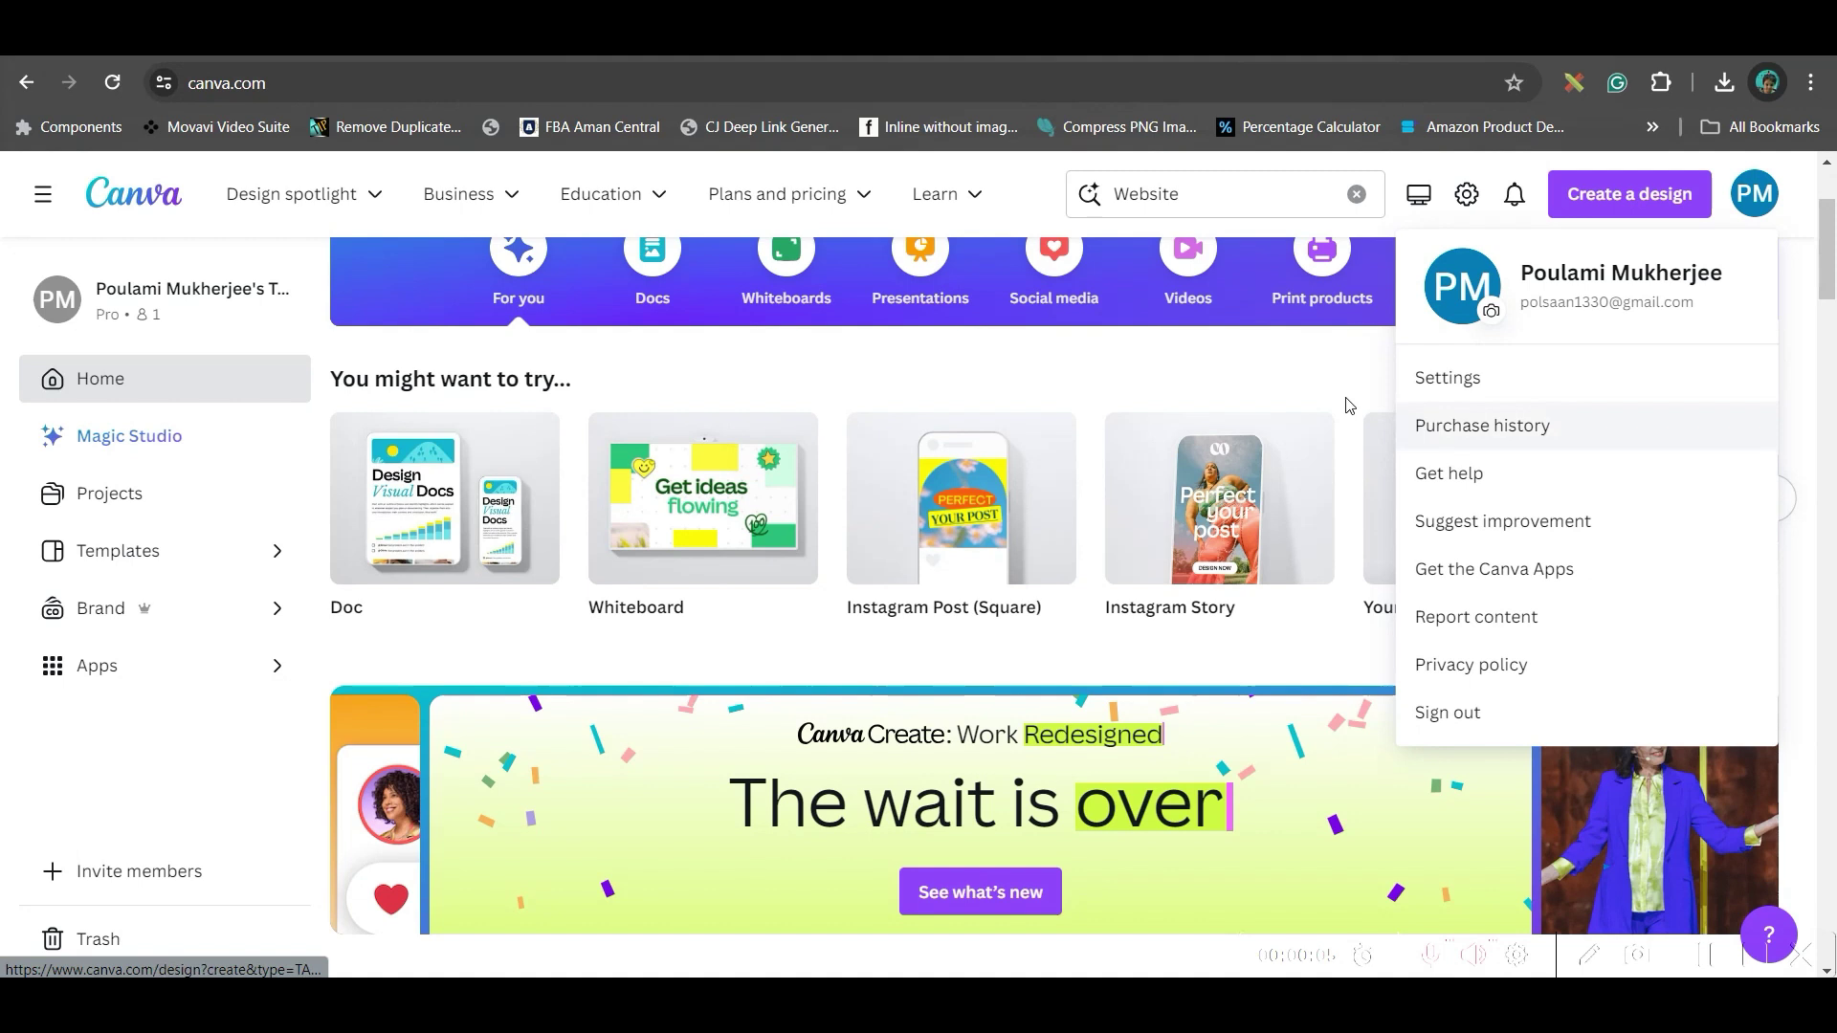
pyautogui.scroll(3, 981, 379)
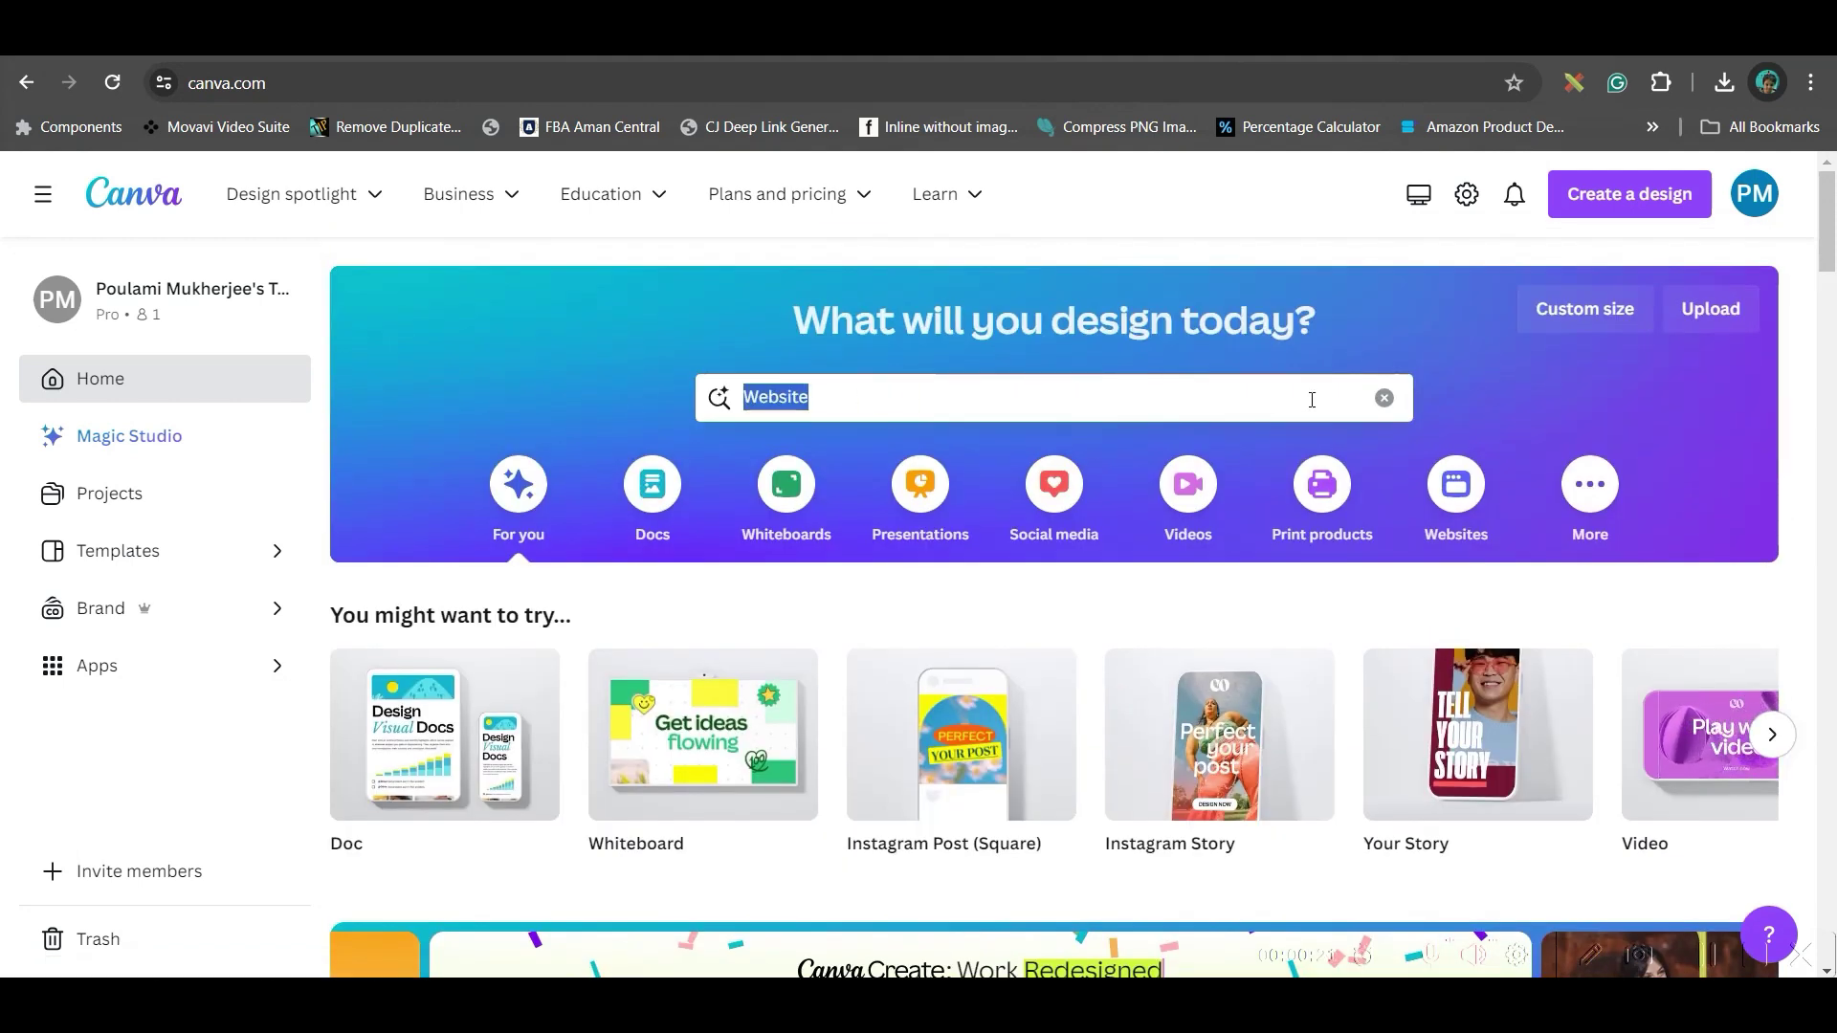
pyautogui.press('BackSpace')
# Search Canva templates for 'Website' and scroll the results
pyautogui.write('W')
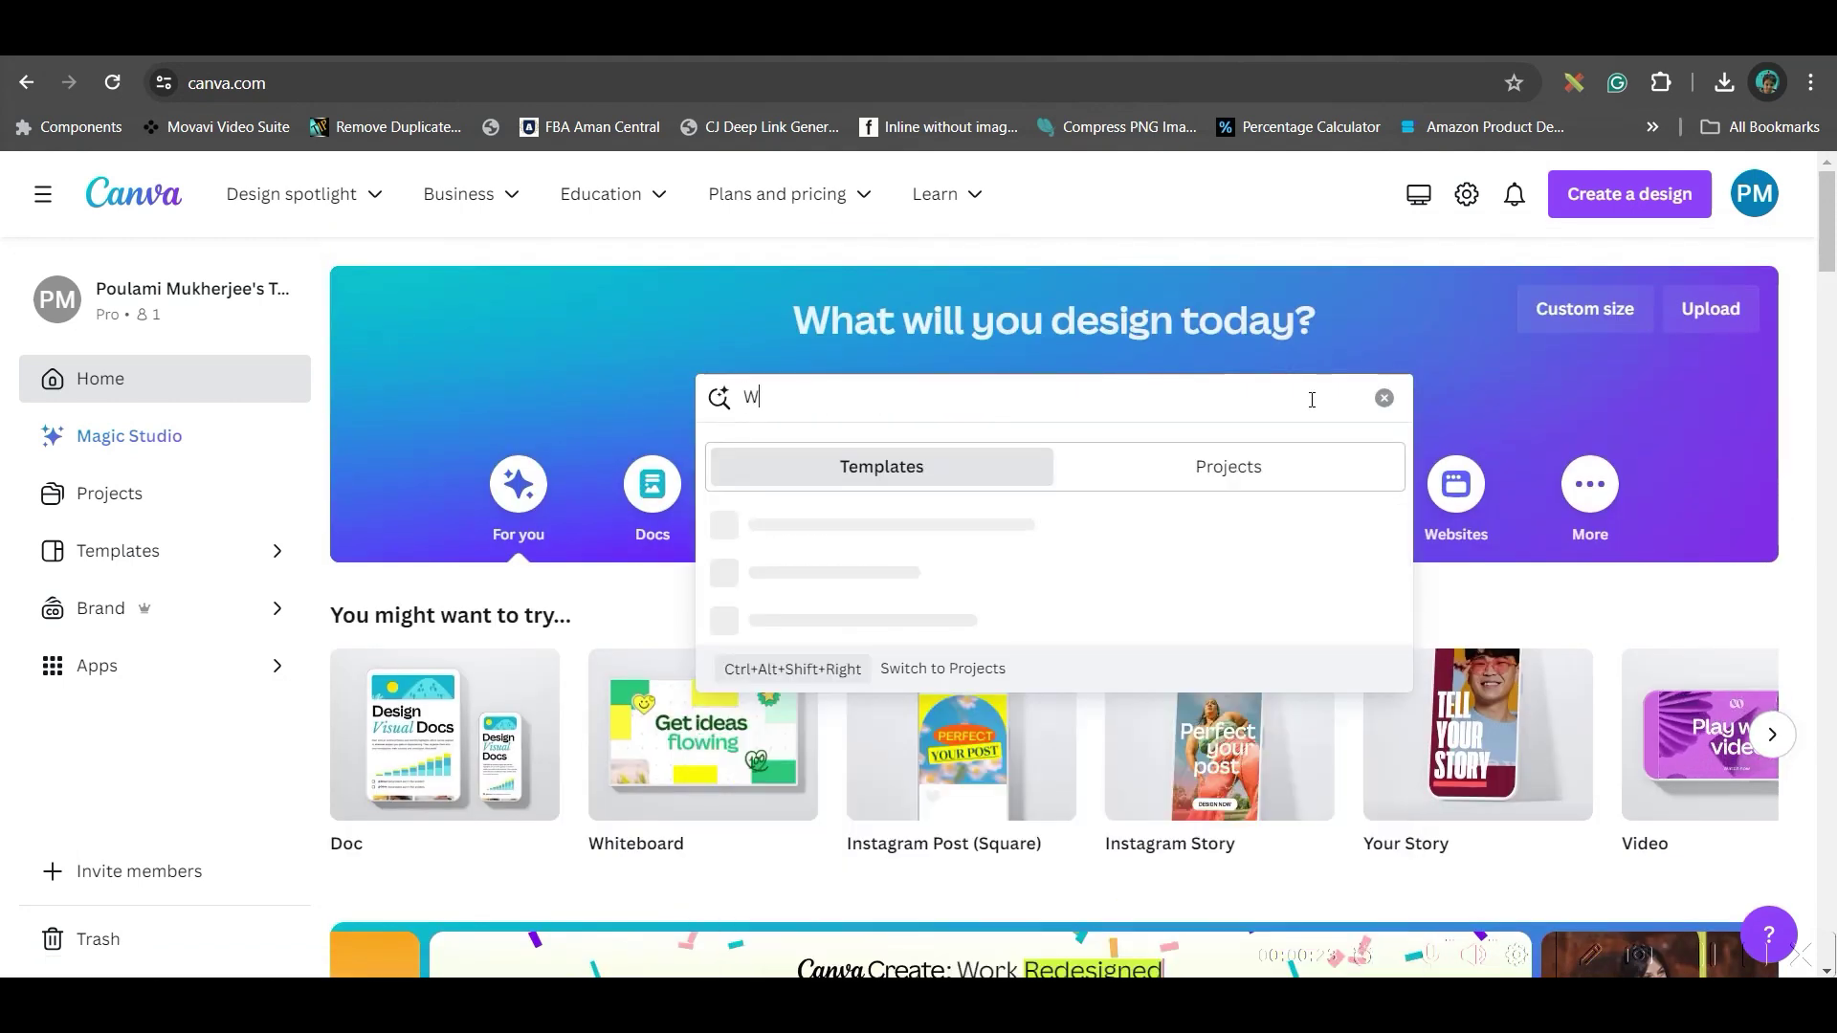
pyautogui.write('ebsite')
pyautogui.press('Return')
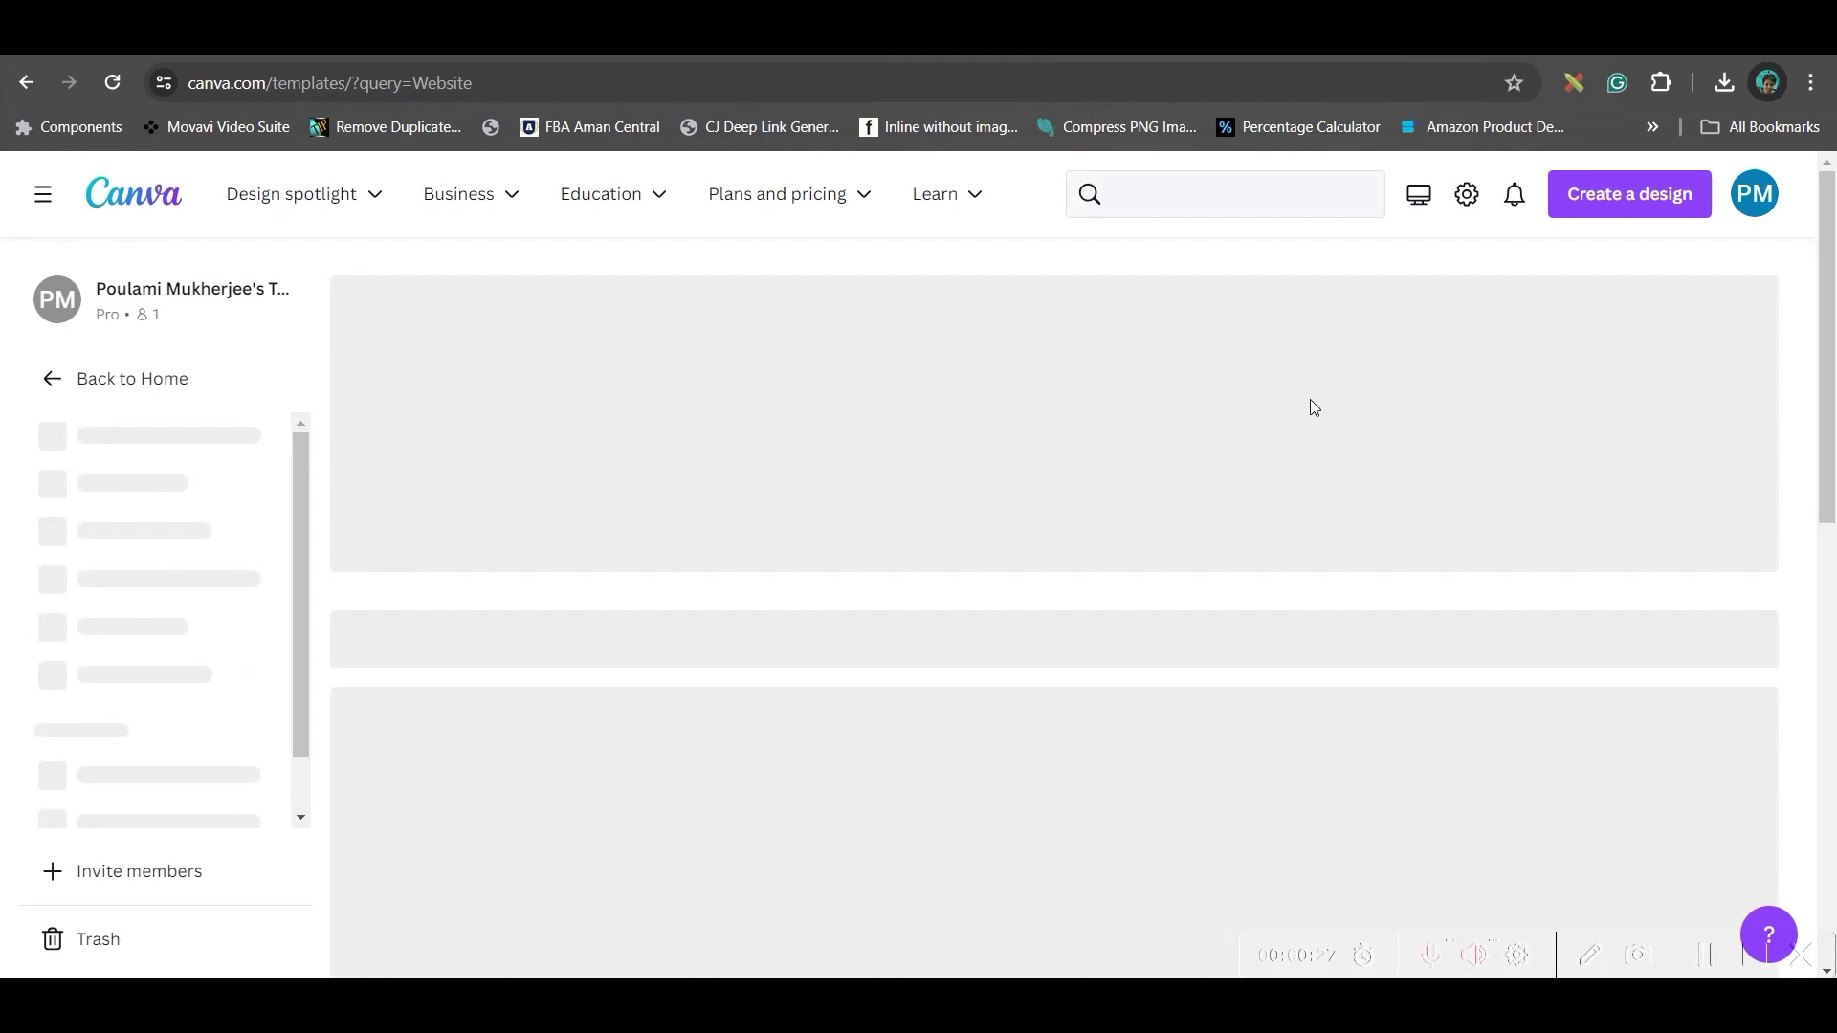
pyautogui.scroll(-3, 150, 567)
pyautogui.scroll(-5, 1339, 765)
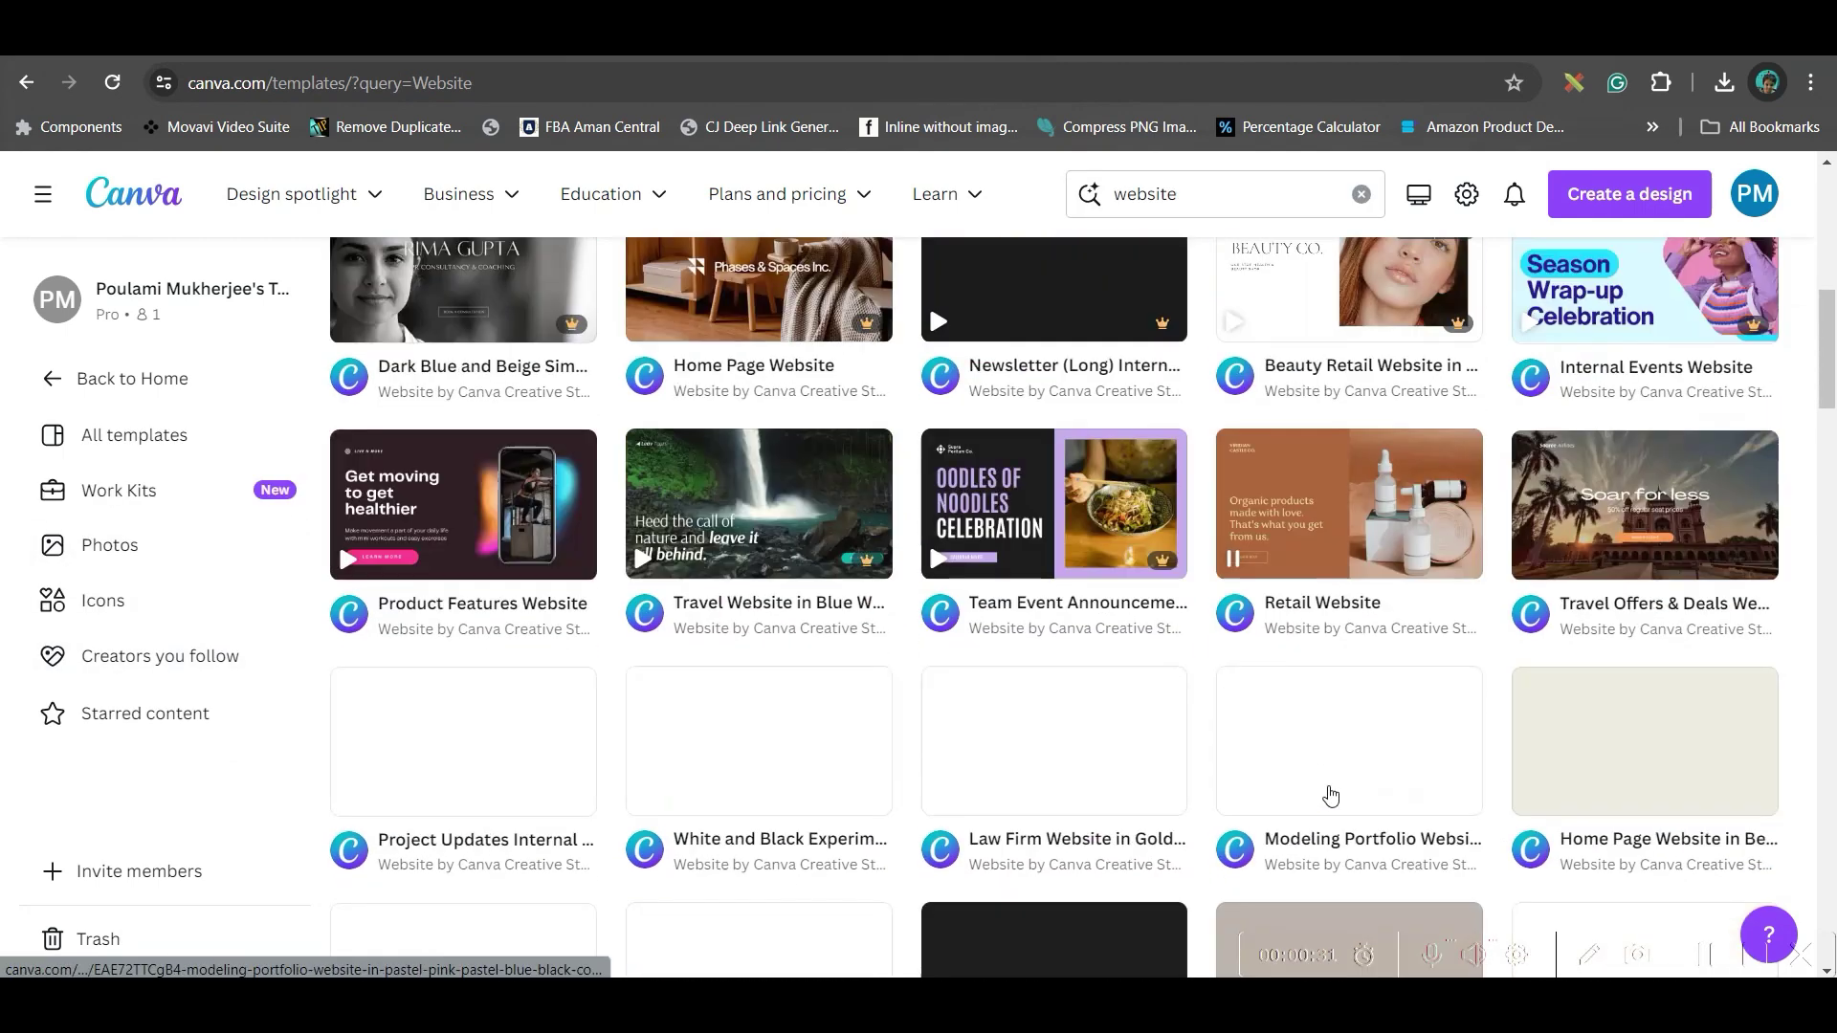
pyautogui.scroll(10, 541, 516)
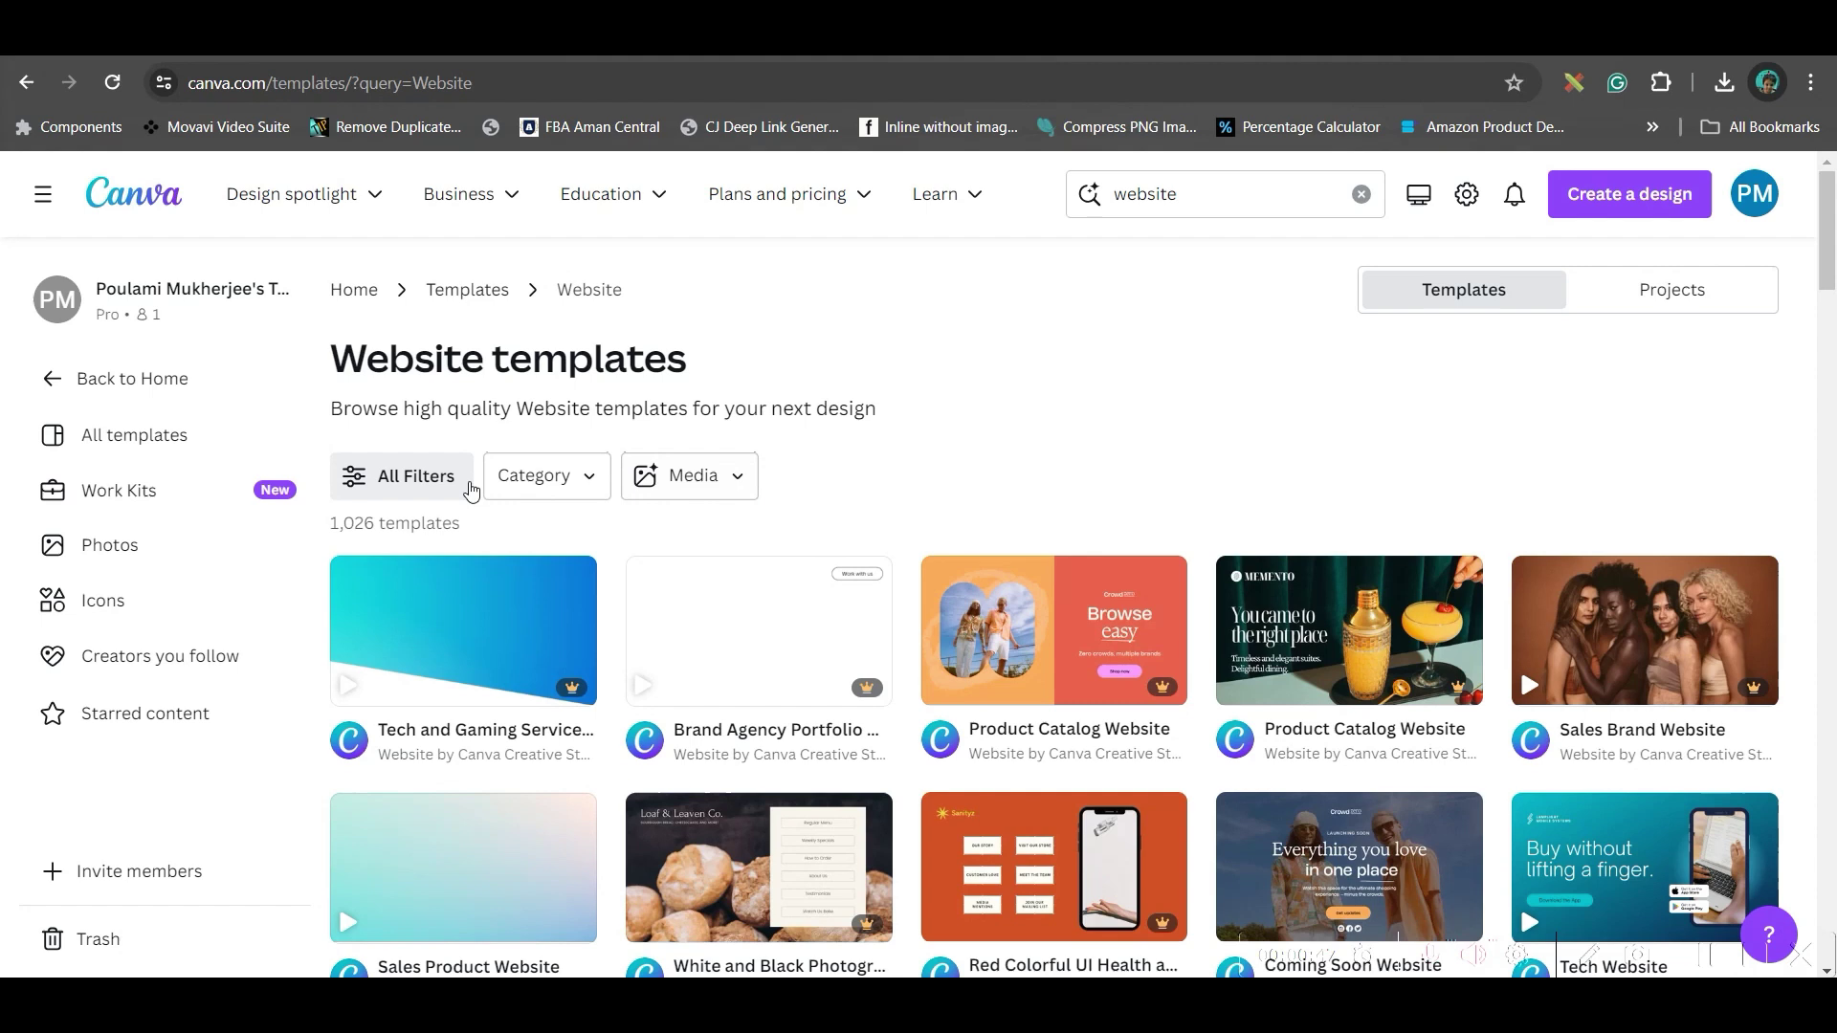
# Open the violet neon Company Website Business template after checking All Filters without applying any
pyautogui.click(431, 491)
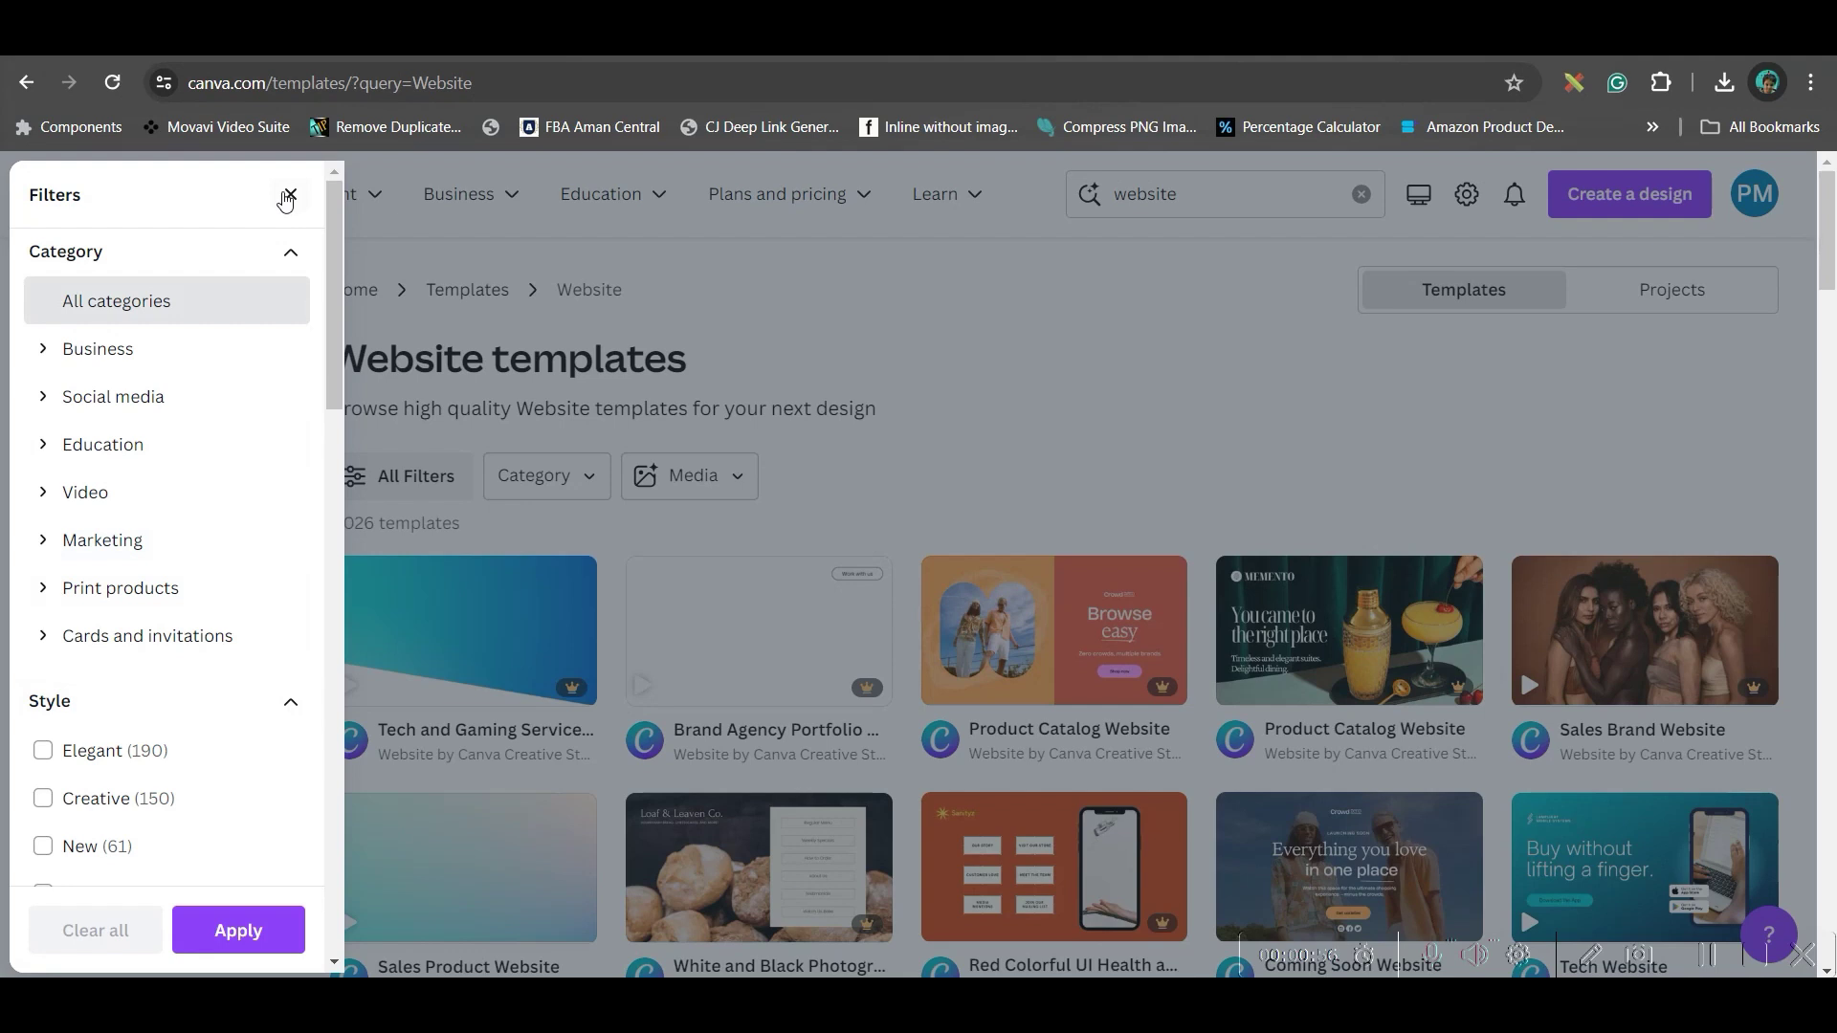
pyautogui.click(287, 196)
pyautogui.scroll(-5, 1179, 667)
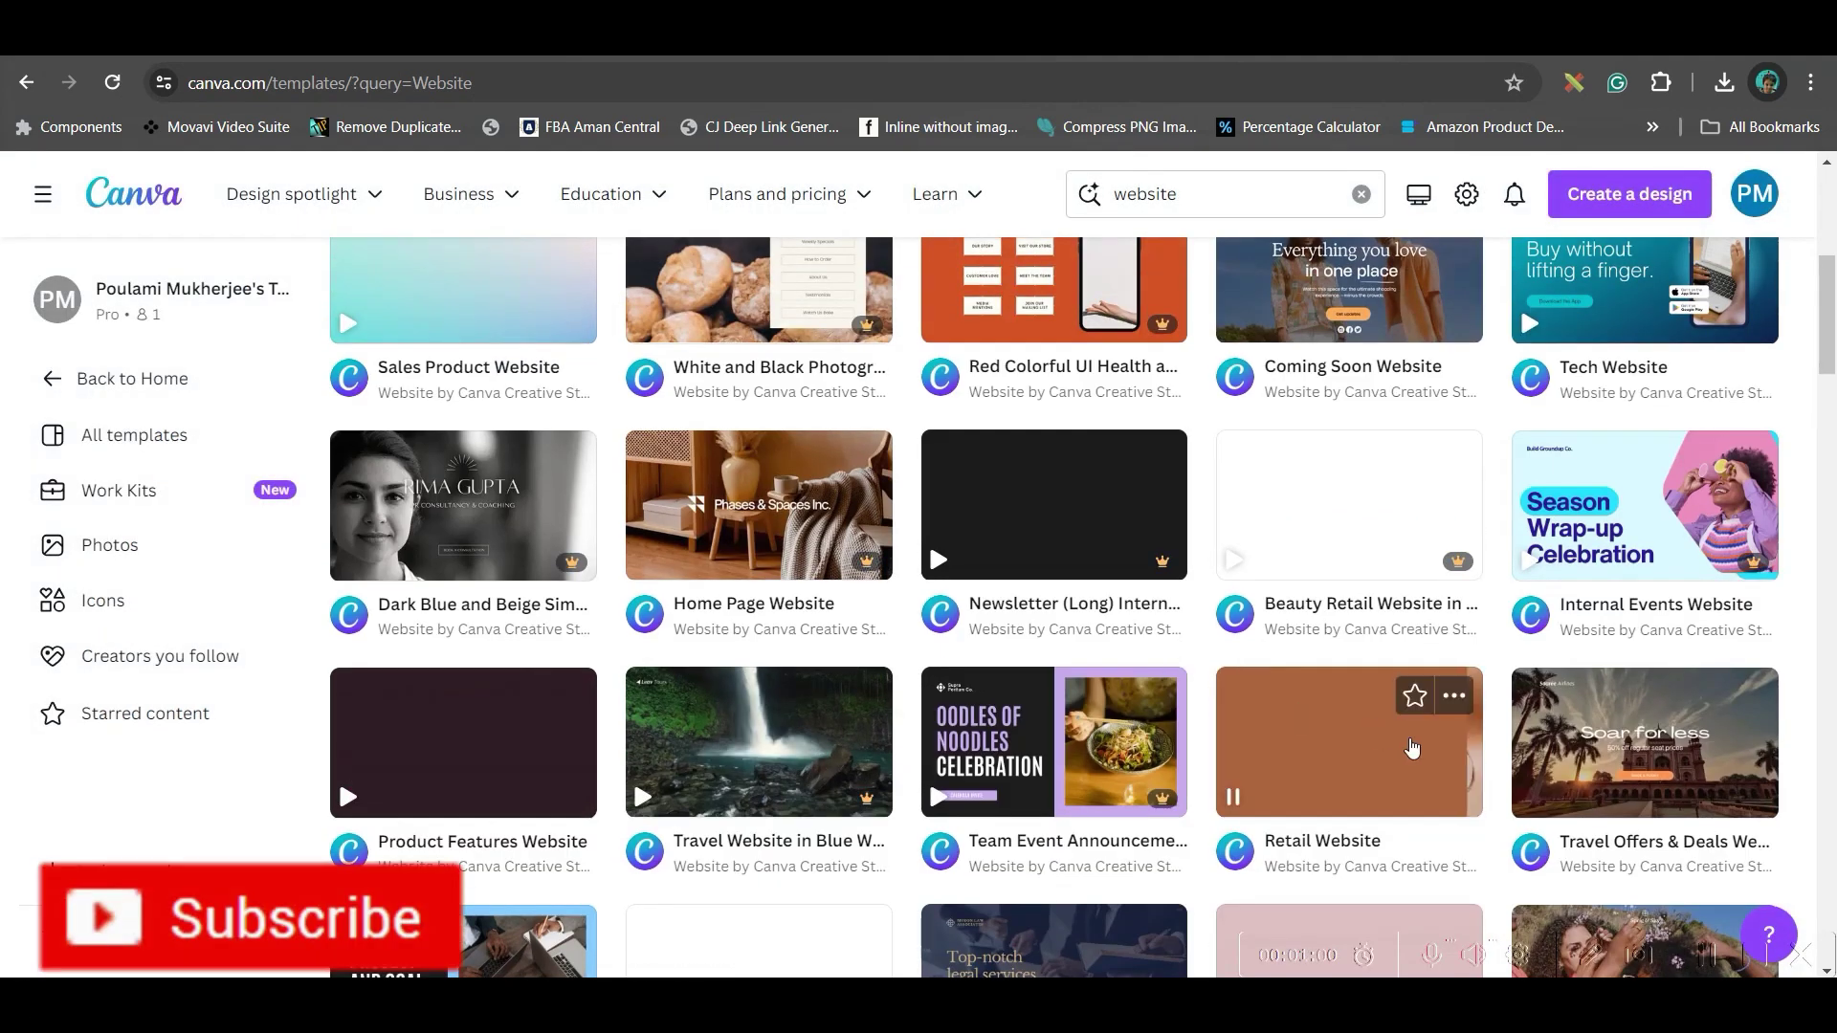
pyautogui.scroll(-10, 1412, 749)
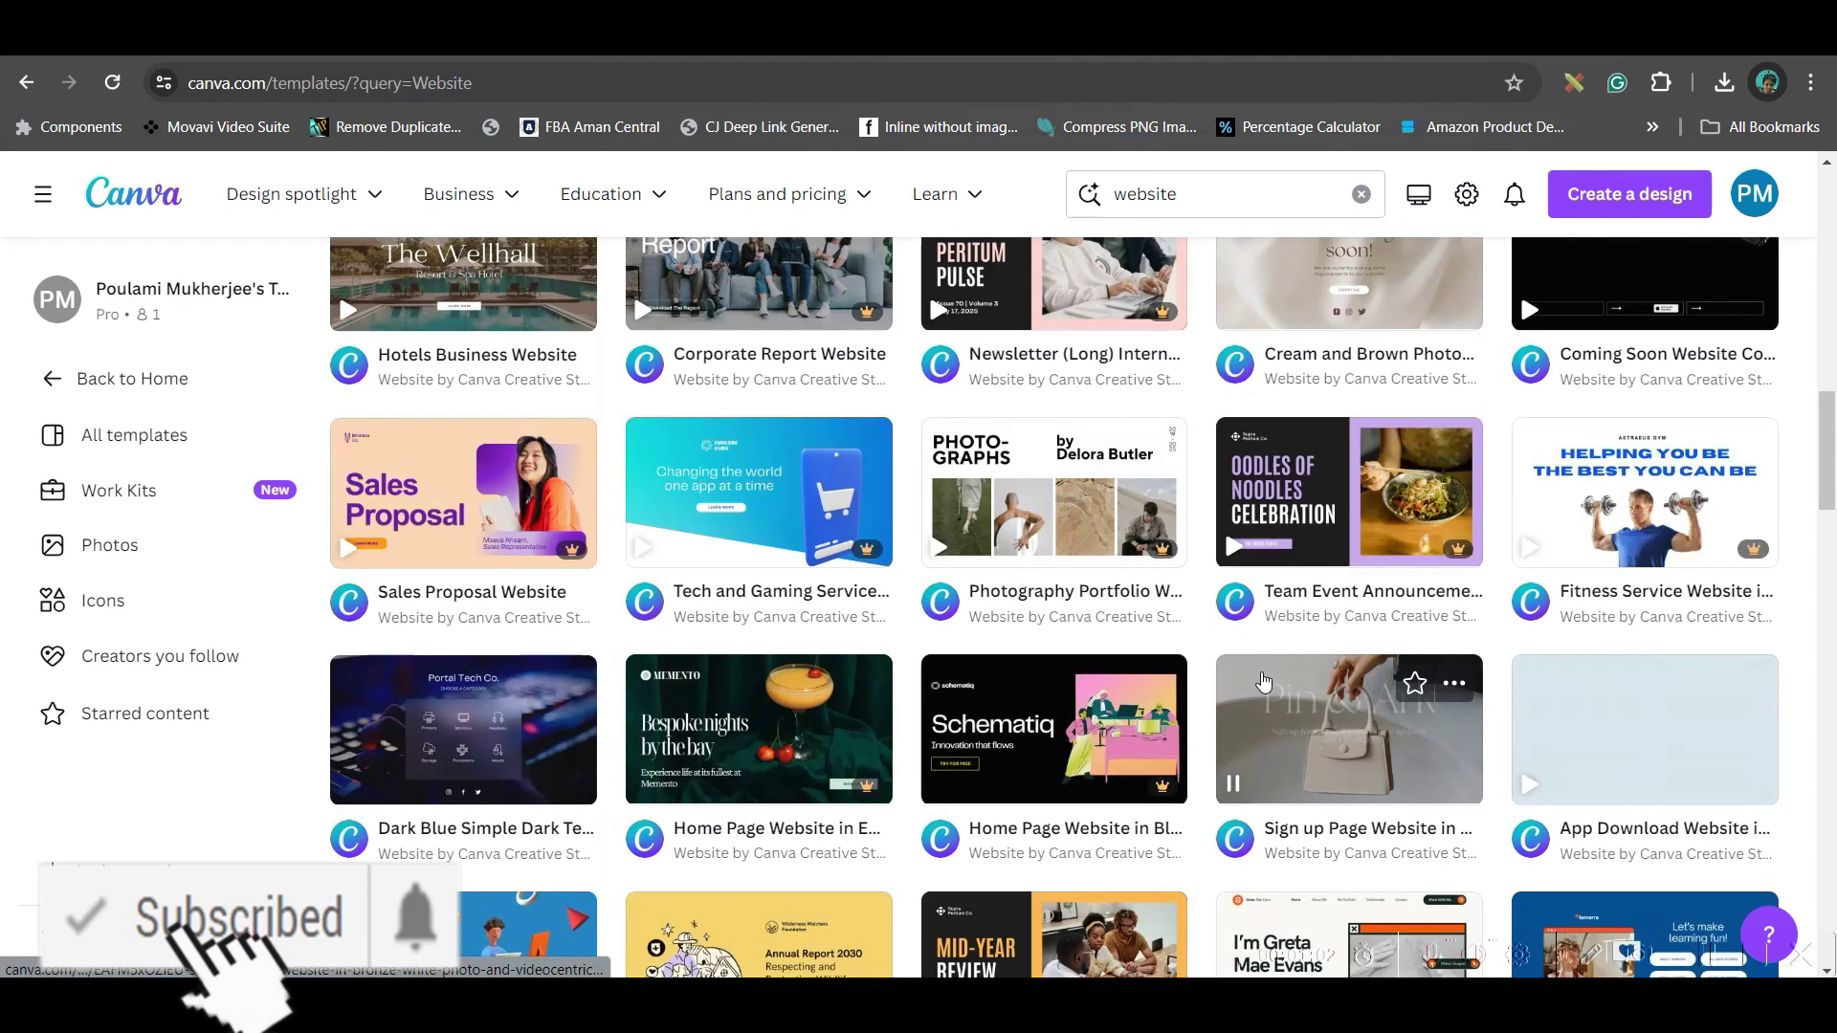
pyautogui.scroll(-12, 1579, 574)
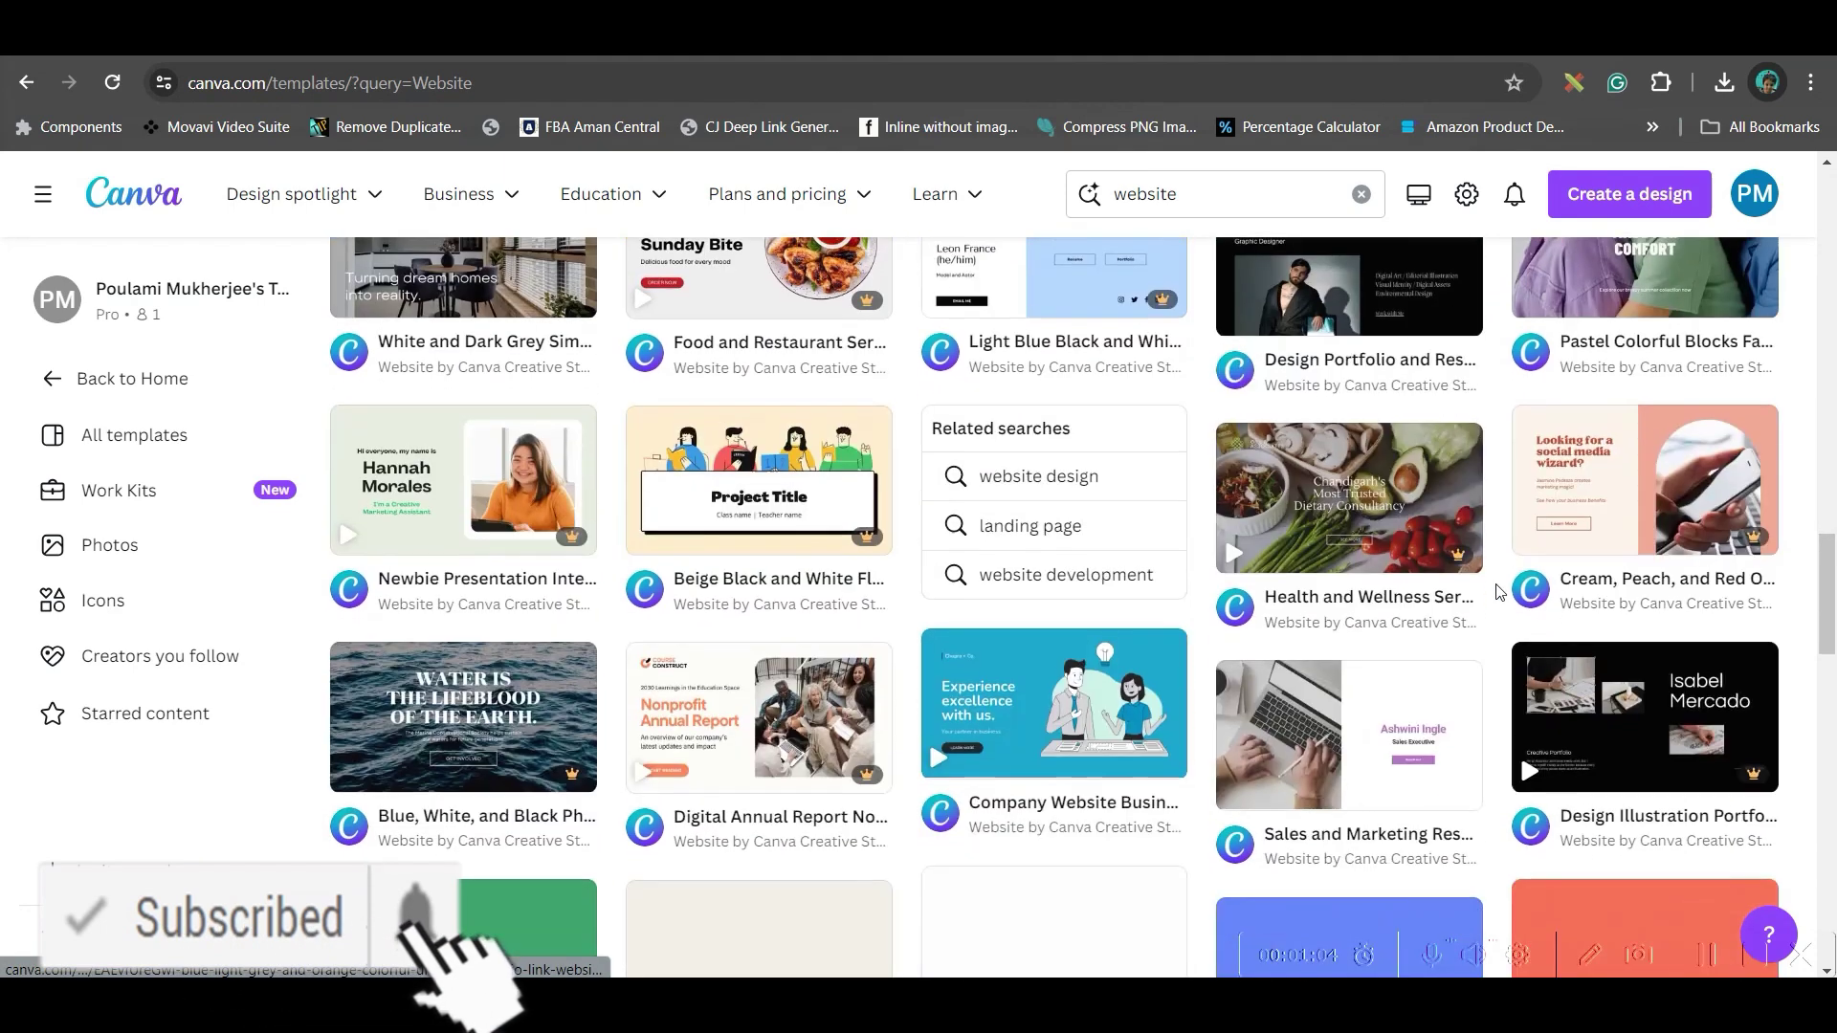
pyautogui.scroll(-10, 1481, 604)
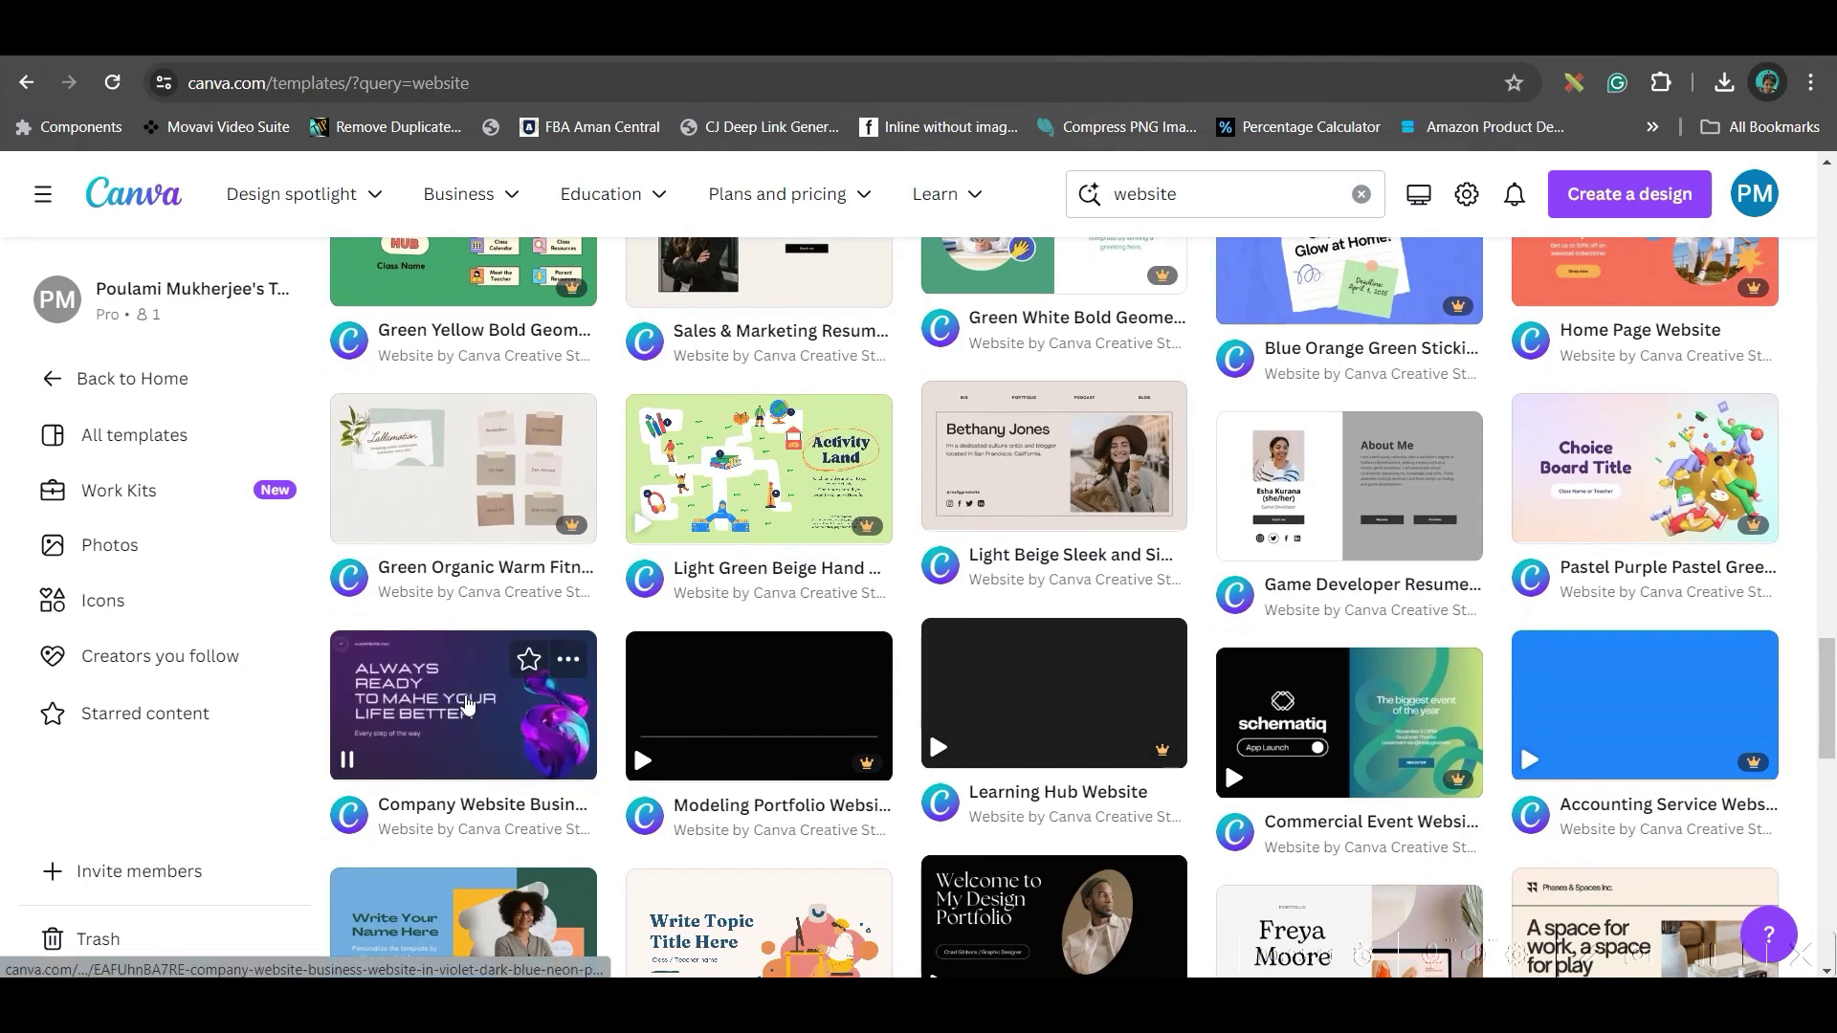
pyautogui.click(454, 713)
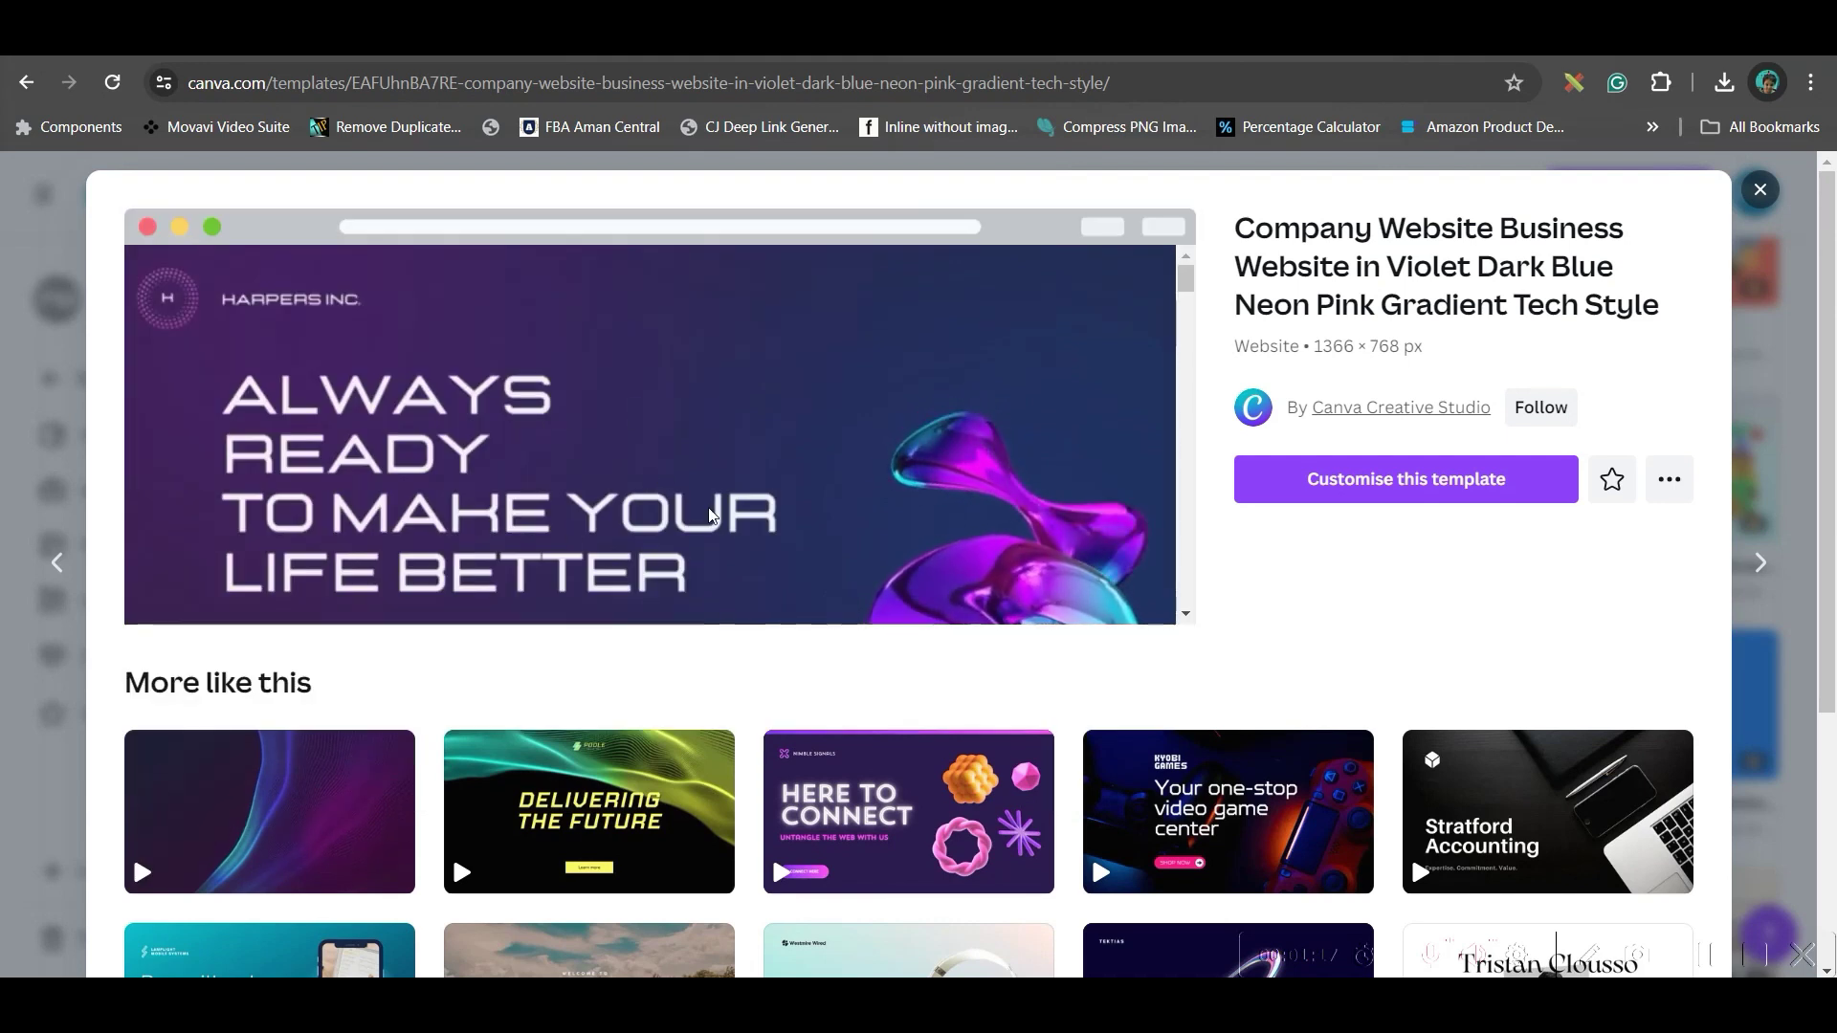
# Scroll the template preview down to the More like this templates and back up
pyautogui.scroll(-3, 957, 842)
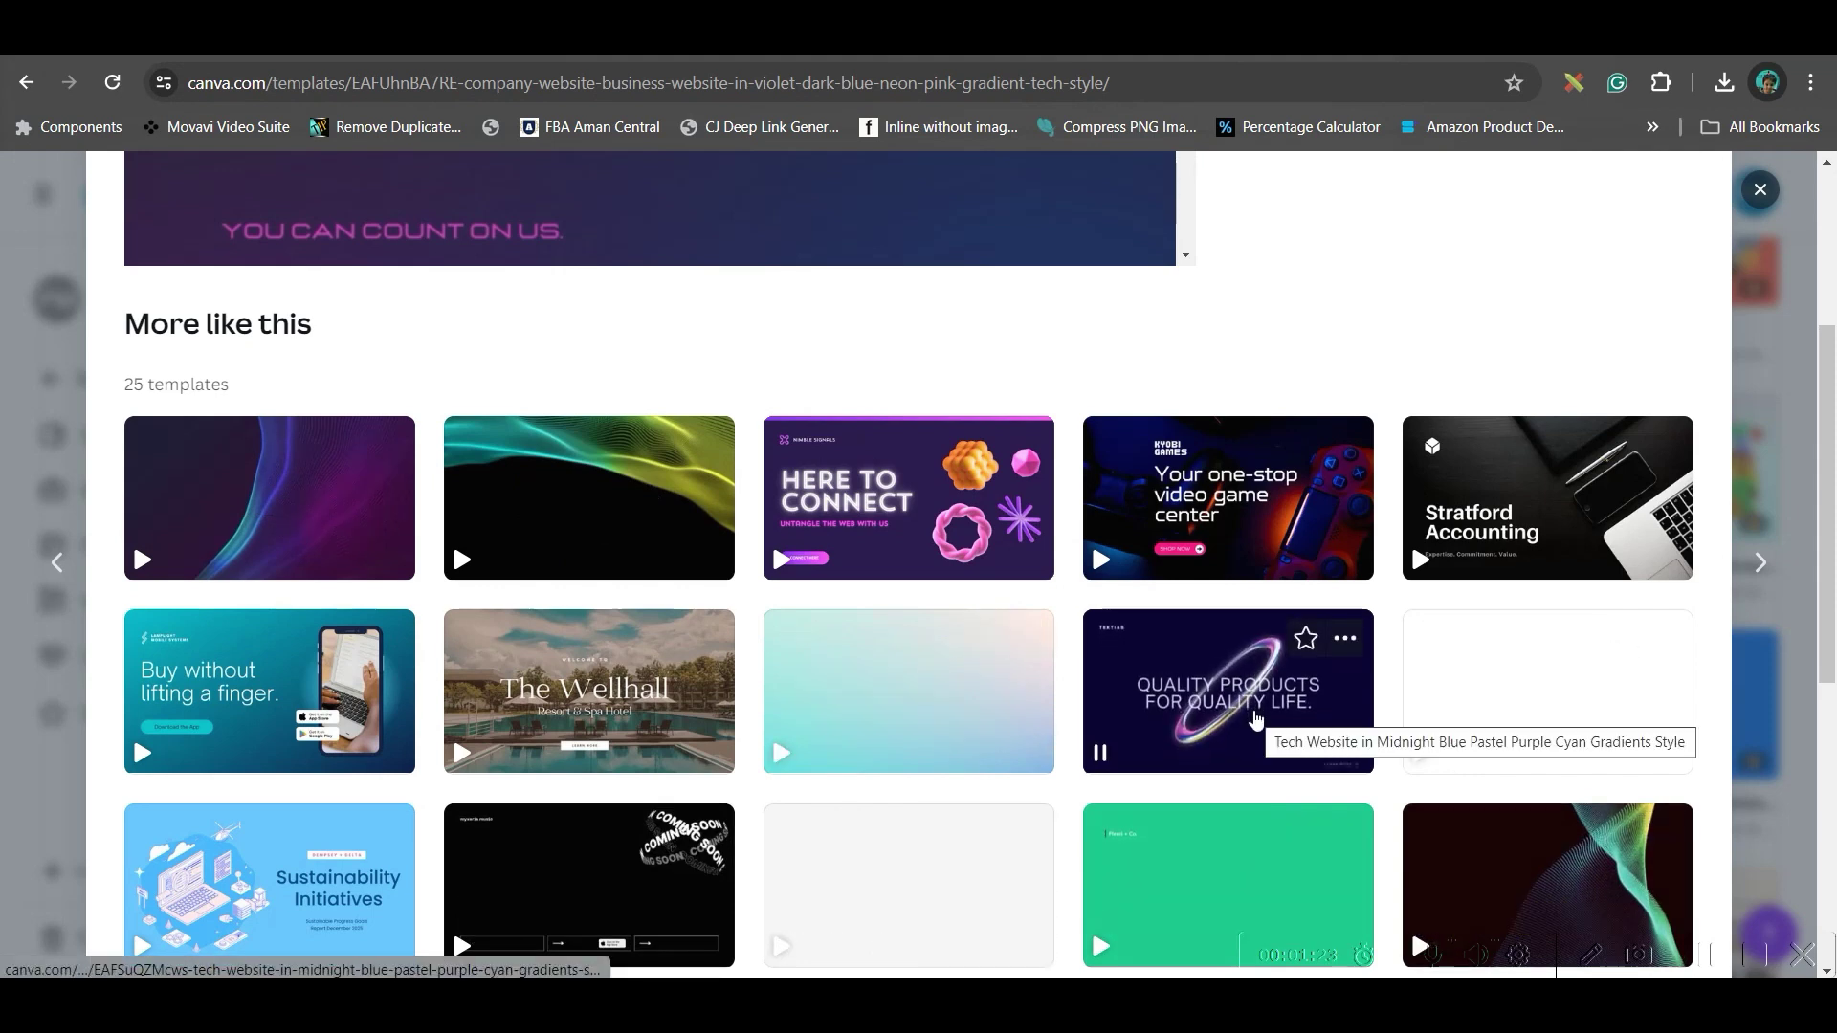
pyautogui.scroll(3, 763, 825)
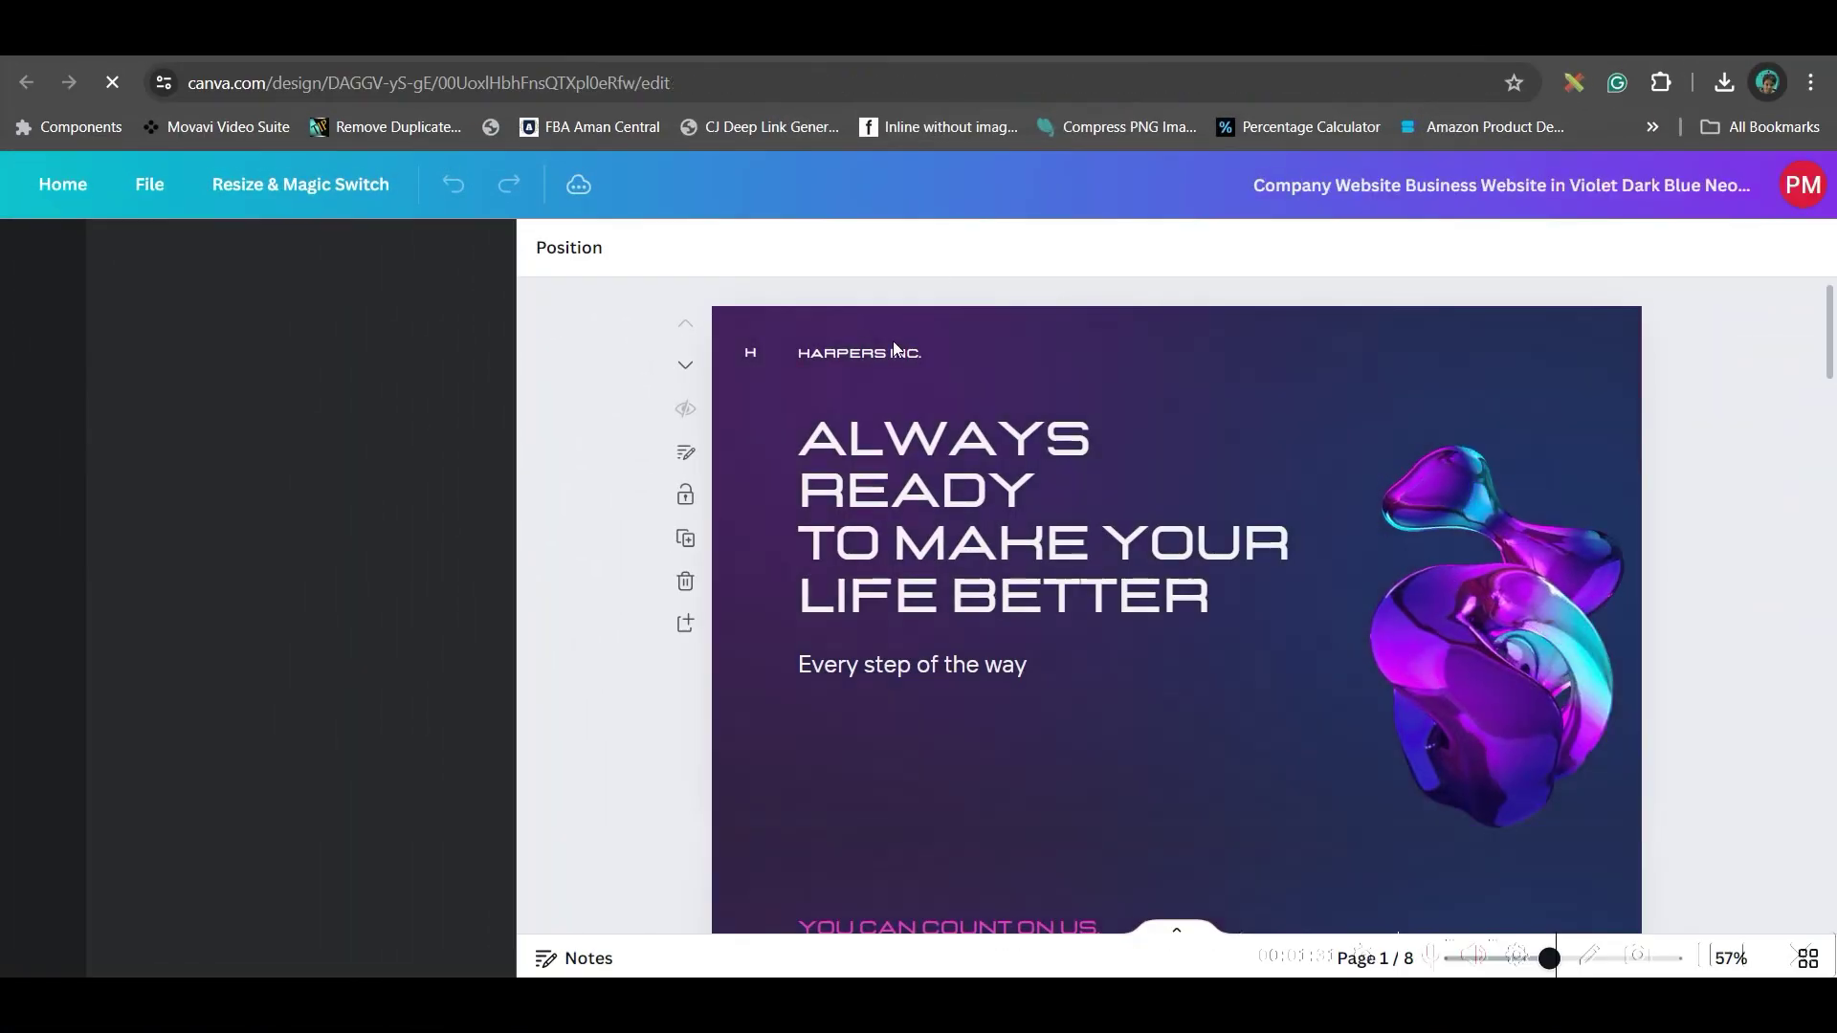
# Delete the small placeholder logo at the top-left of the hero page
pyautogui.click(869, 356)
pyautogui.press('Delete')
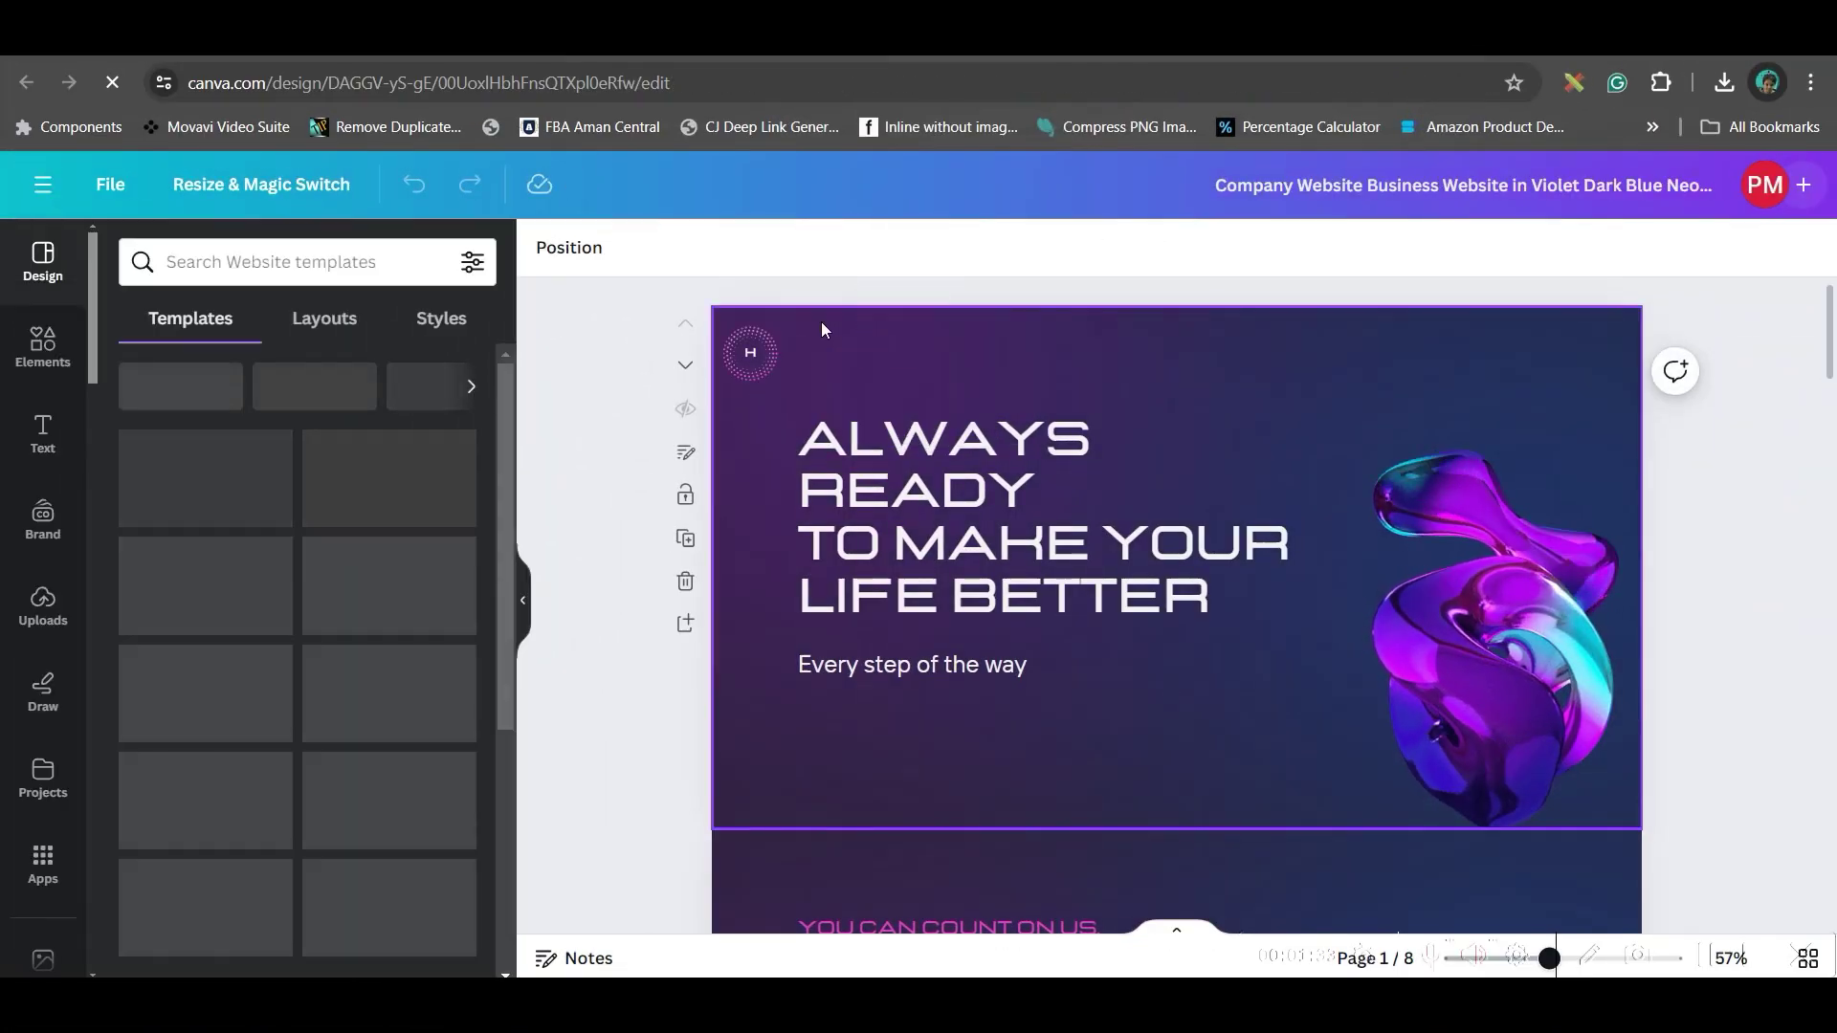
pyautogui.click(763, 367)
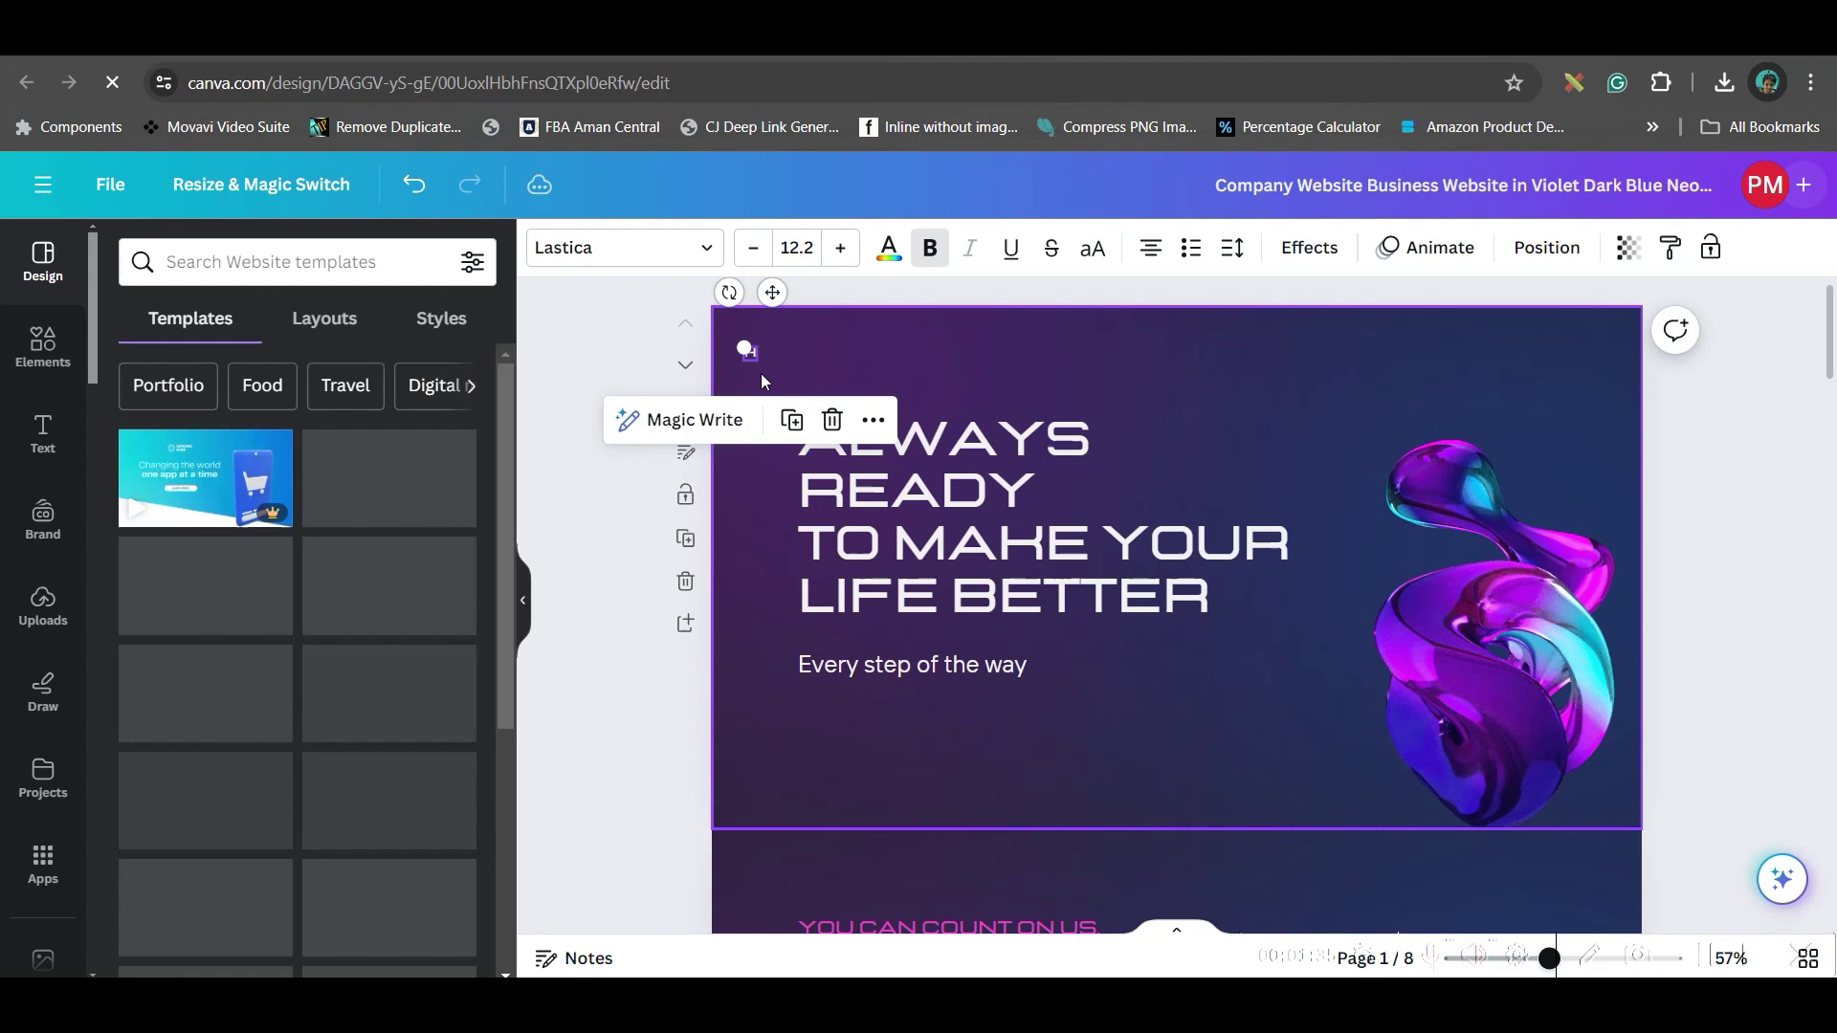
pyautogui.press('Delete')
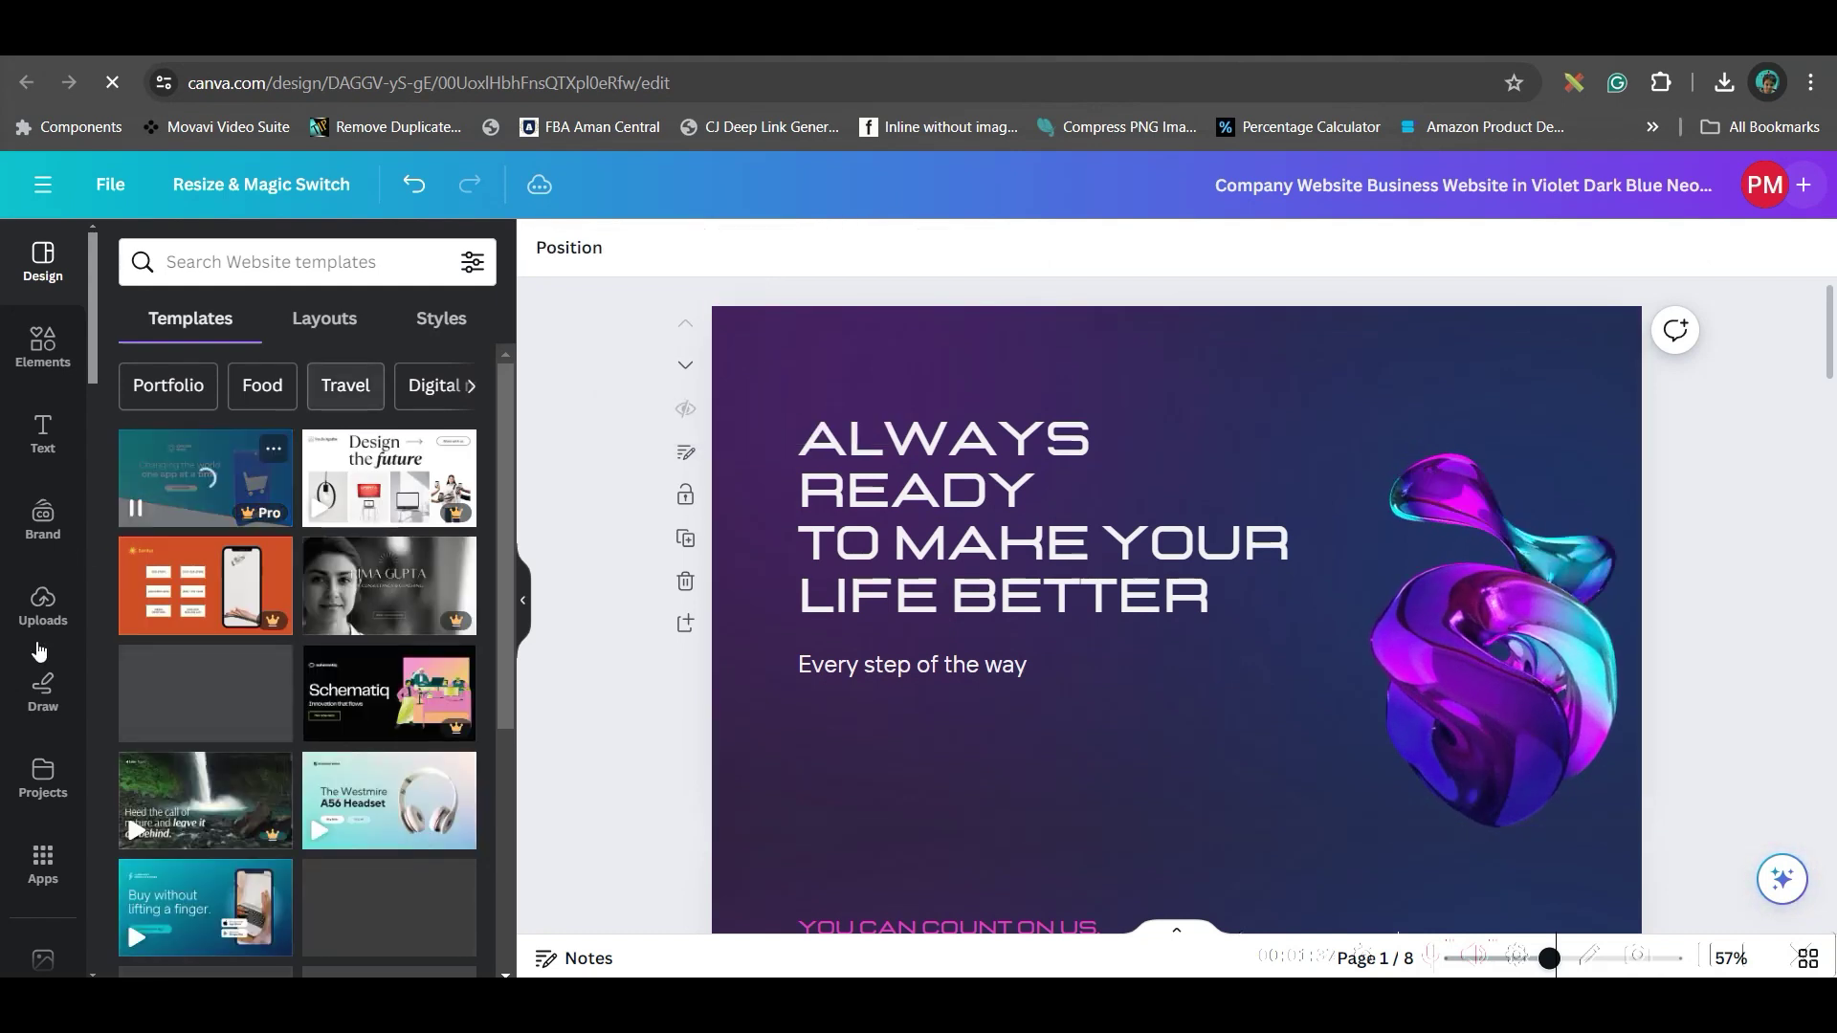
# Search the uploads for 'VAGPE' and add the Vagpe Media VM image to the page
pyautogui.click(48, 621)
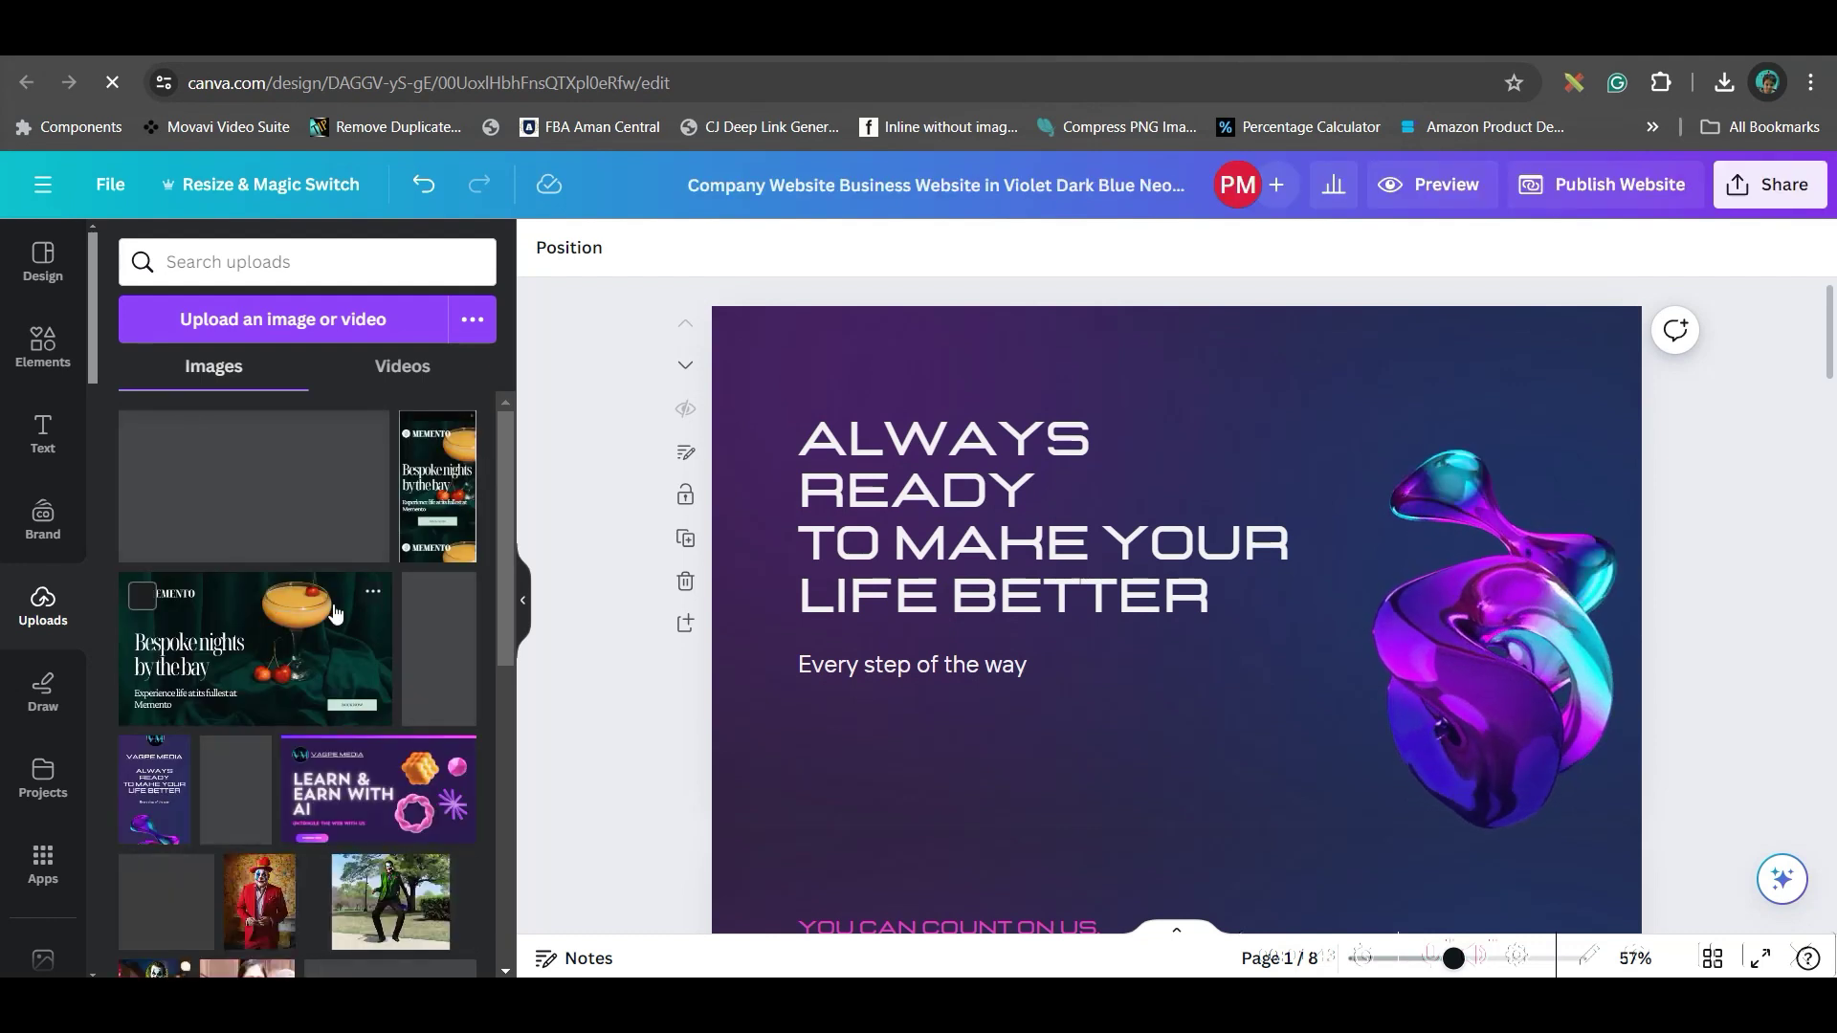
pyautogui.click(219, 261)
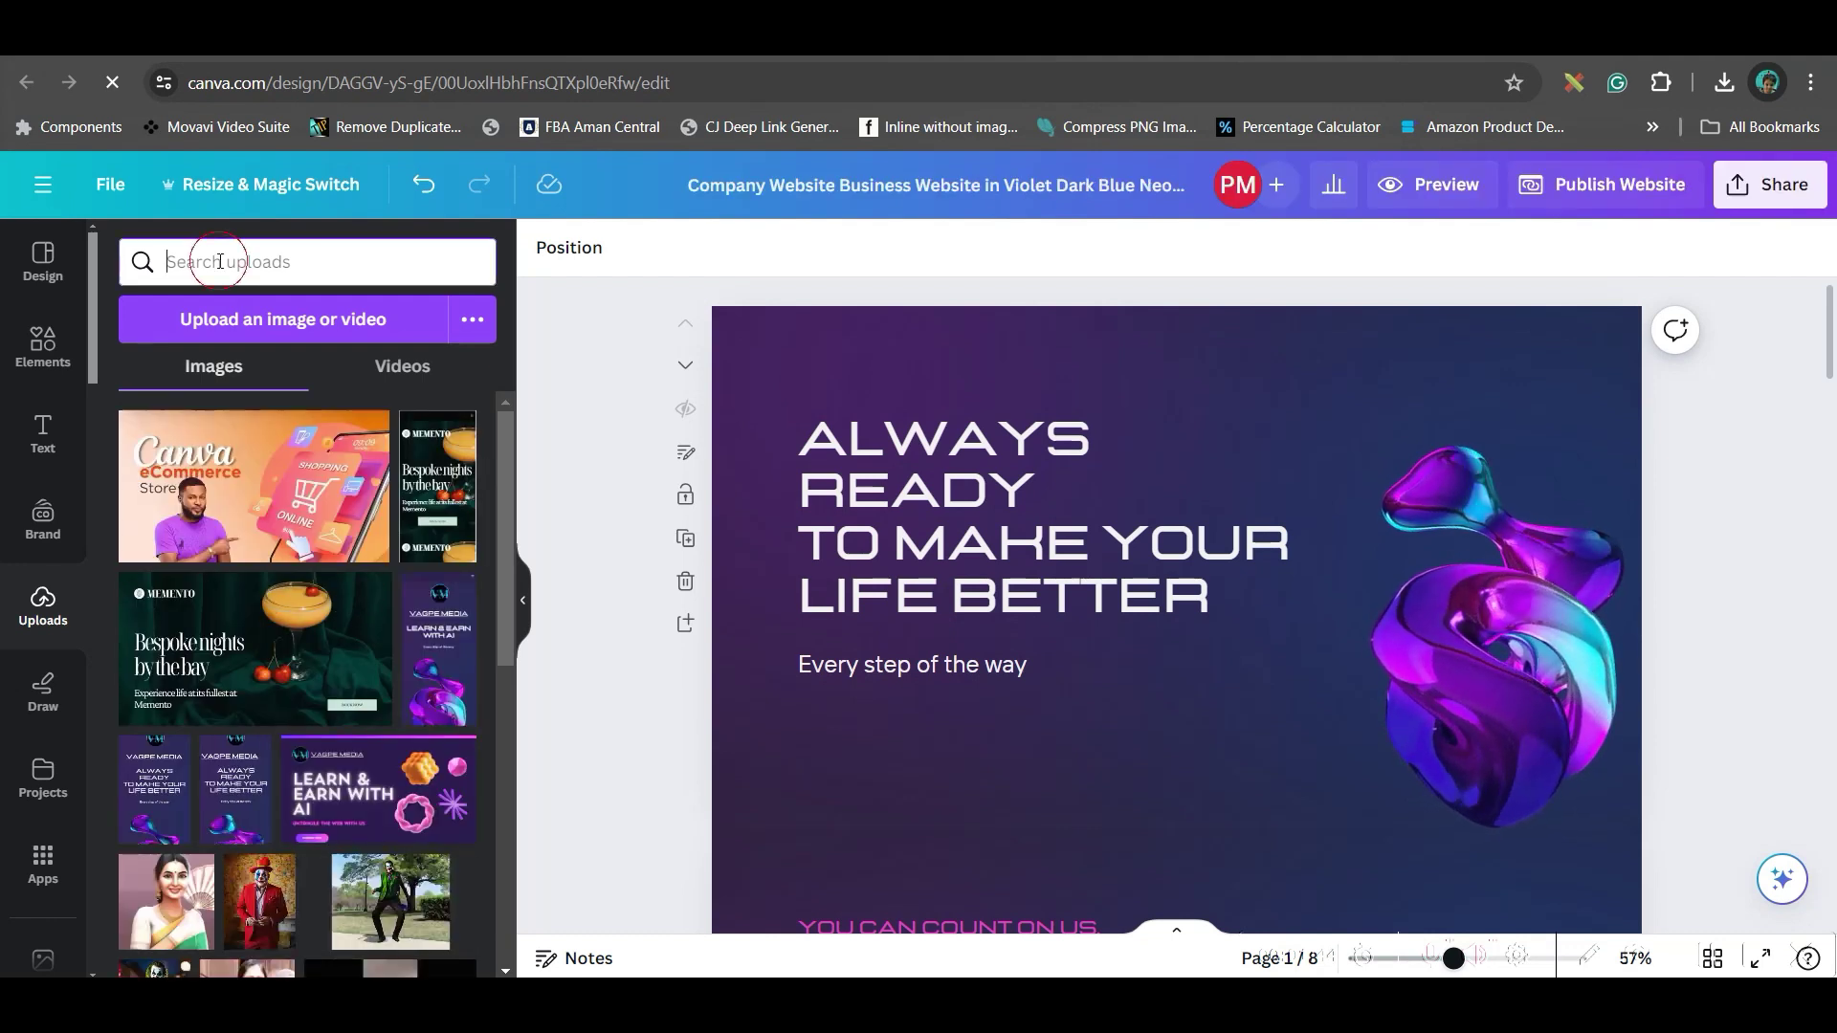
pyautogui.click(261, 319)
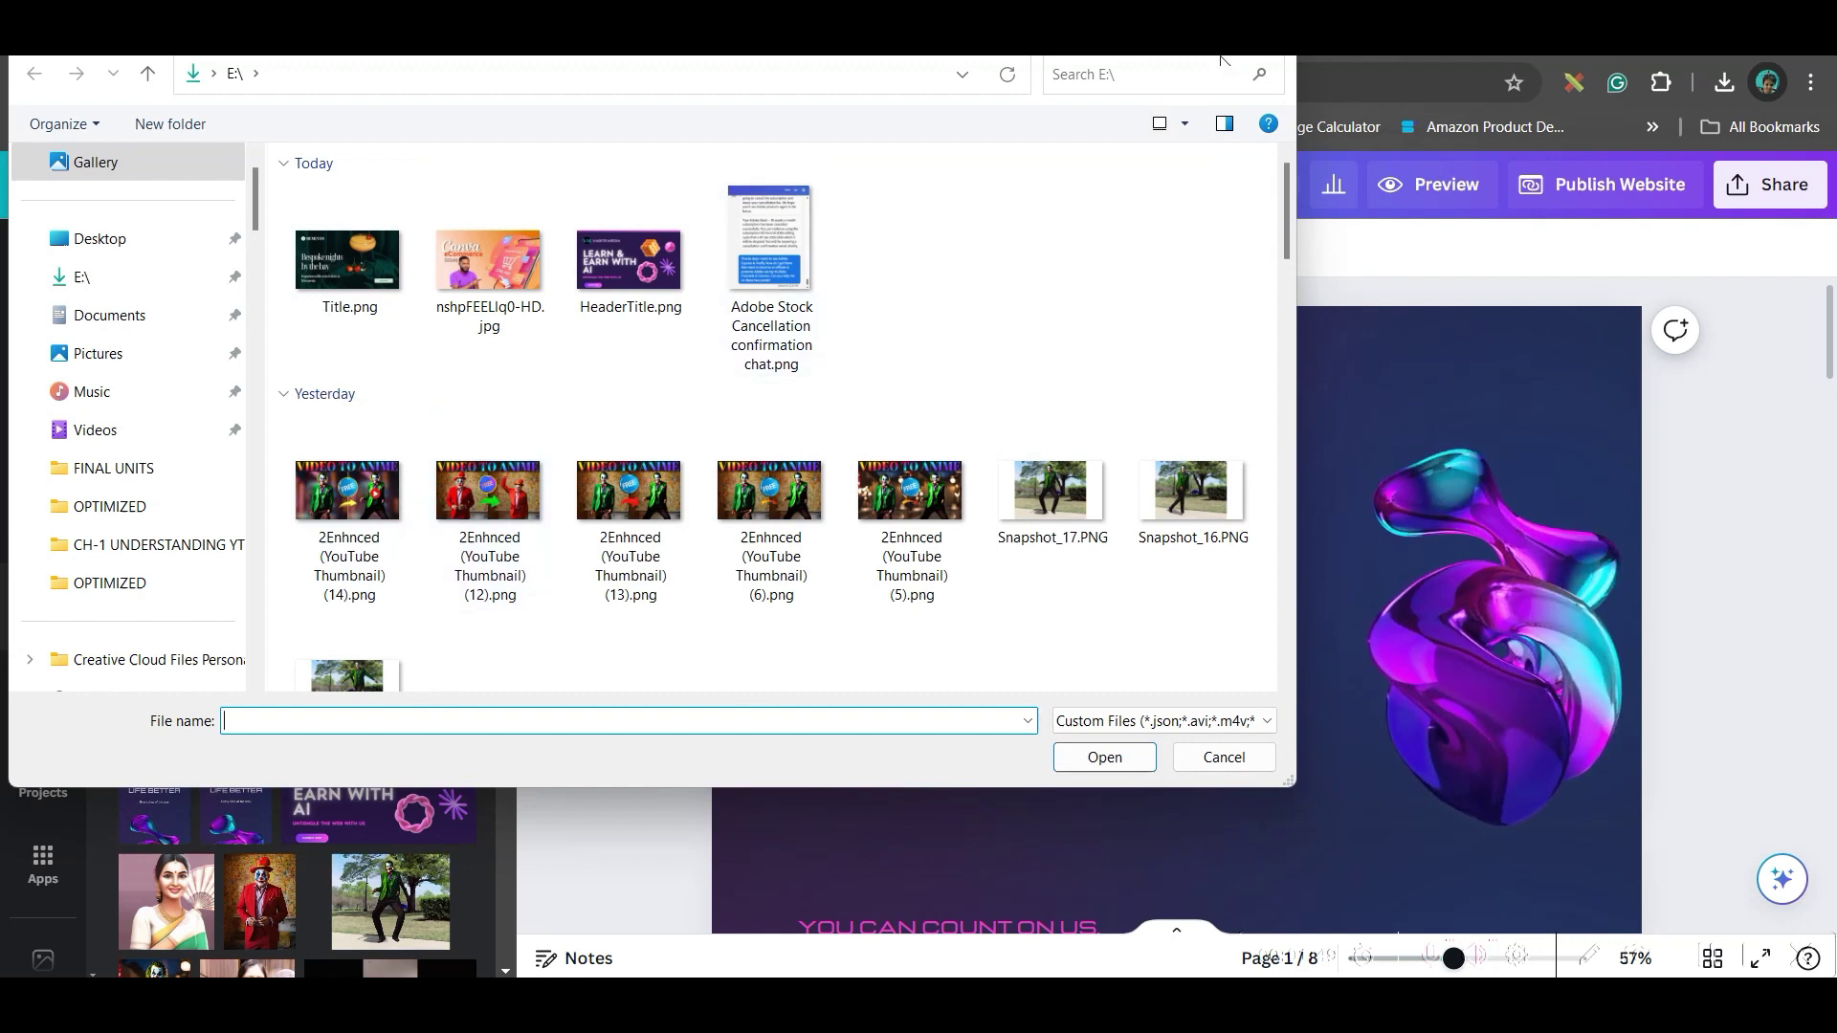
pyautogui.press('Escape')
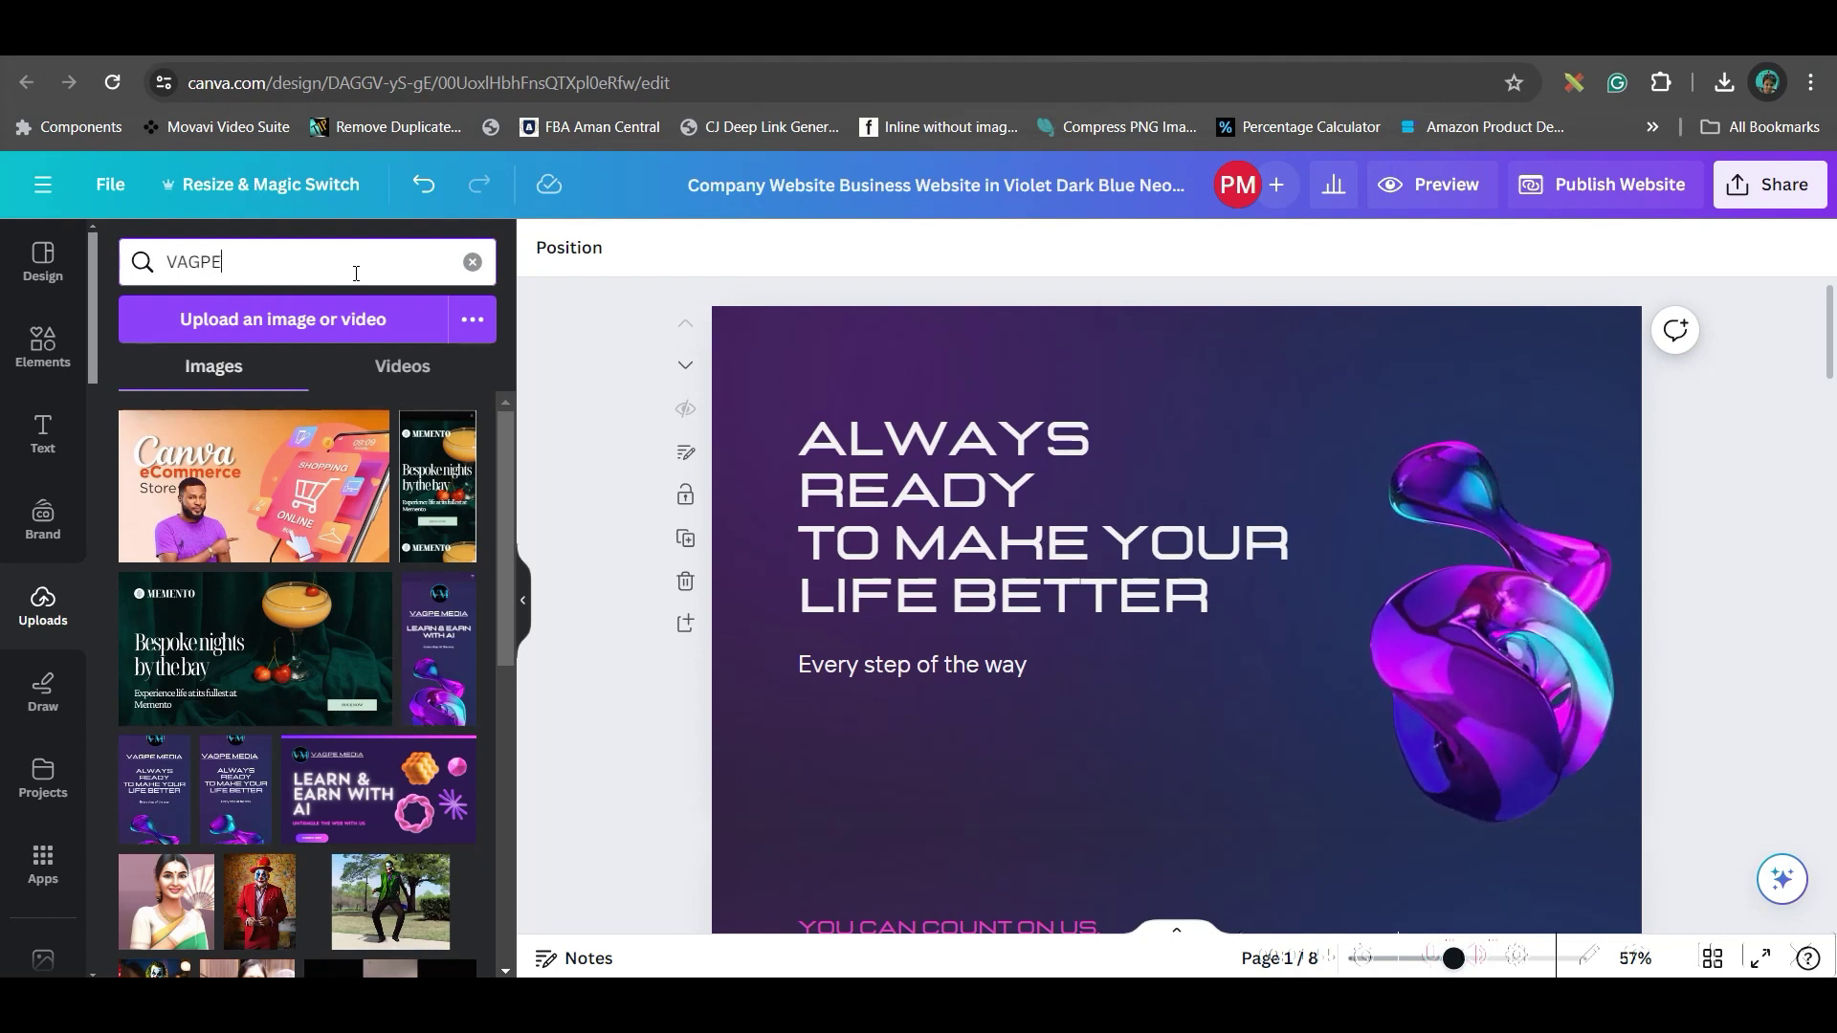
pyautogui.click(355, 274)
pyautogui.write('VAGPE')
pyautogui.press('Return')
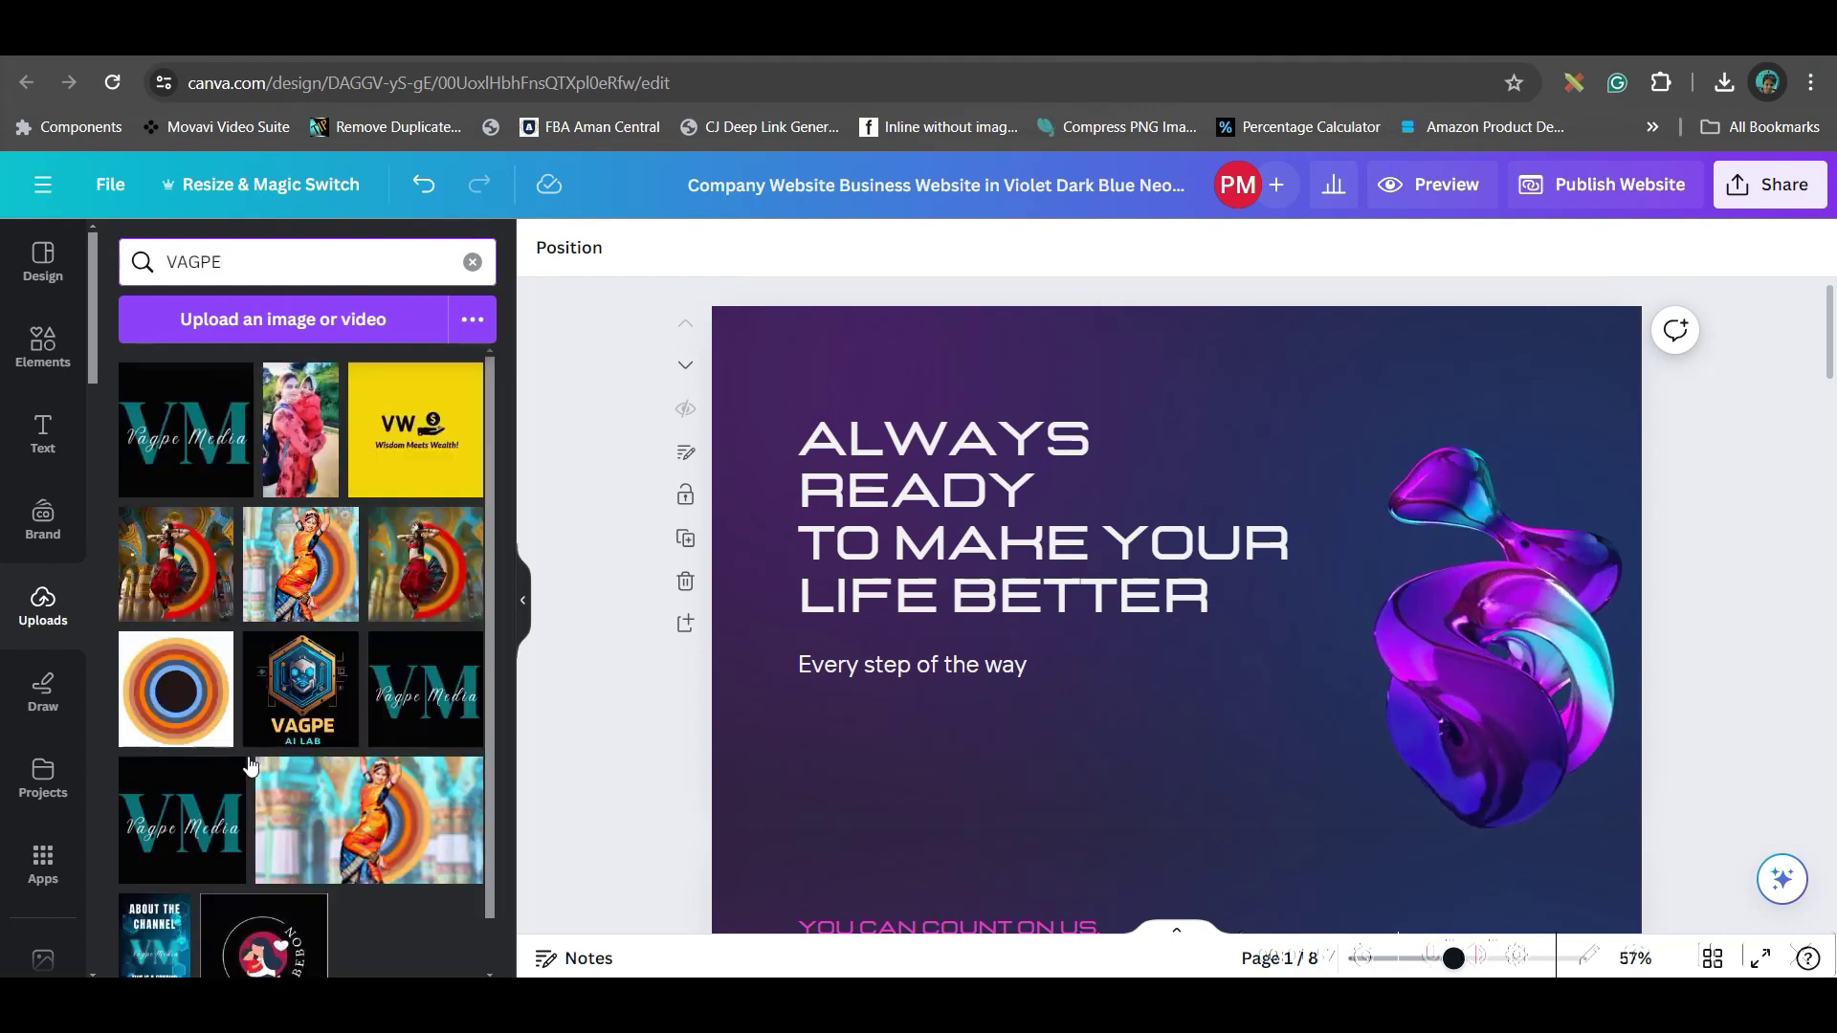
pyautogui.click(159, 828)
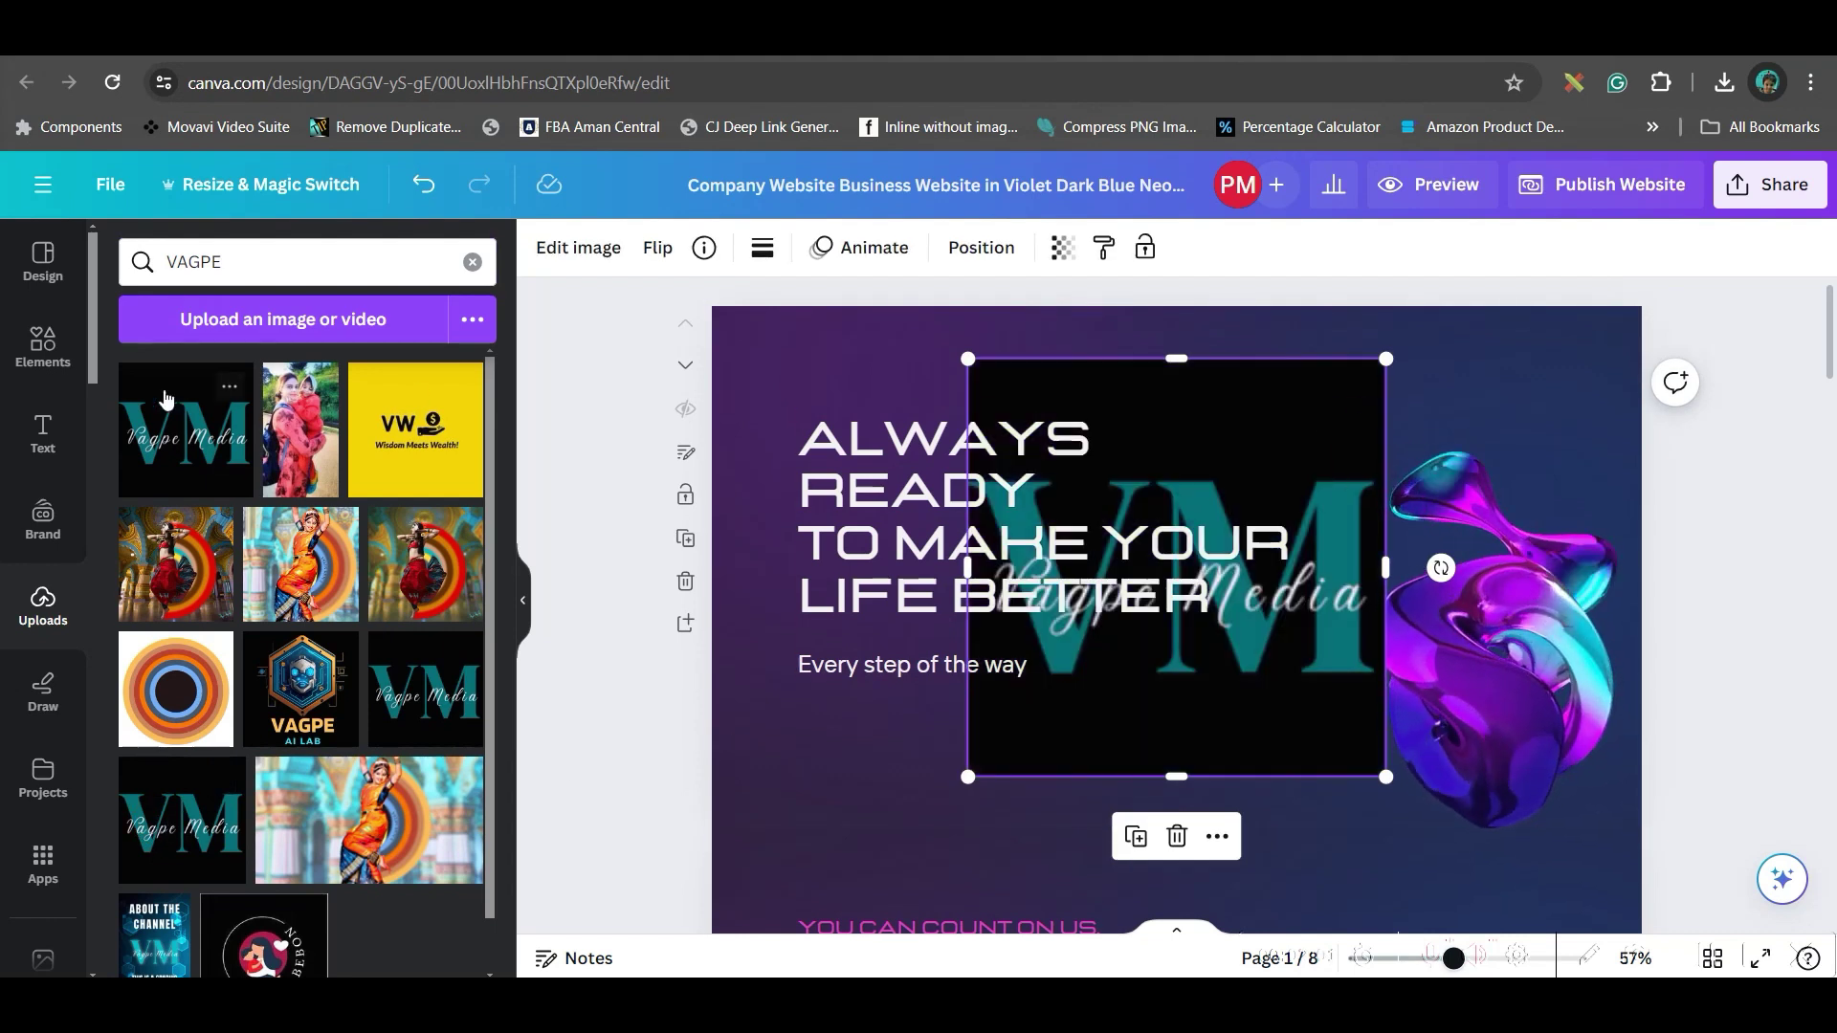
# Add a circle frame from the Elements 'Fra' search and place the VM logo inside it
pyautogui.click(34, 349)
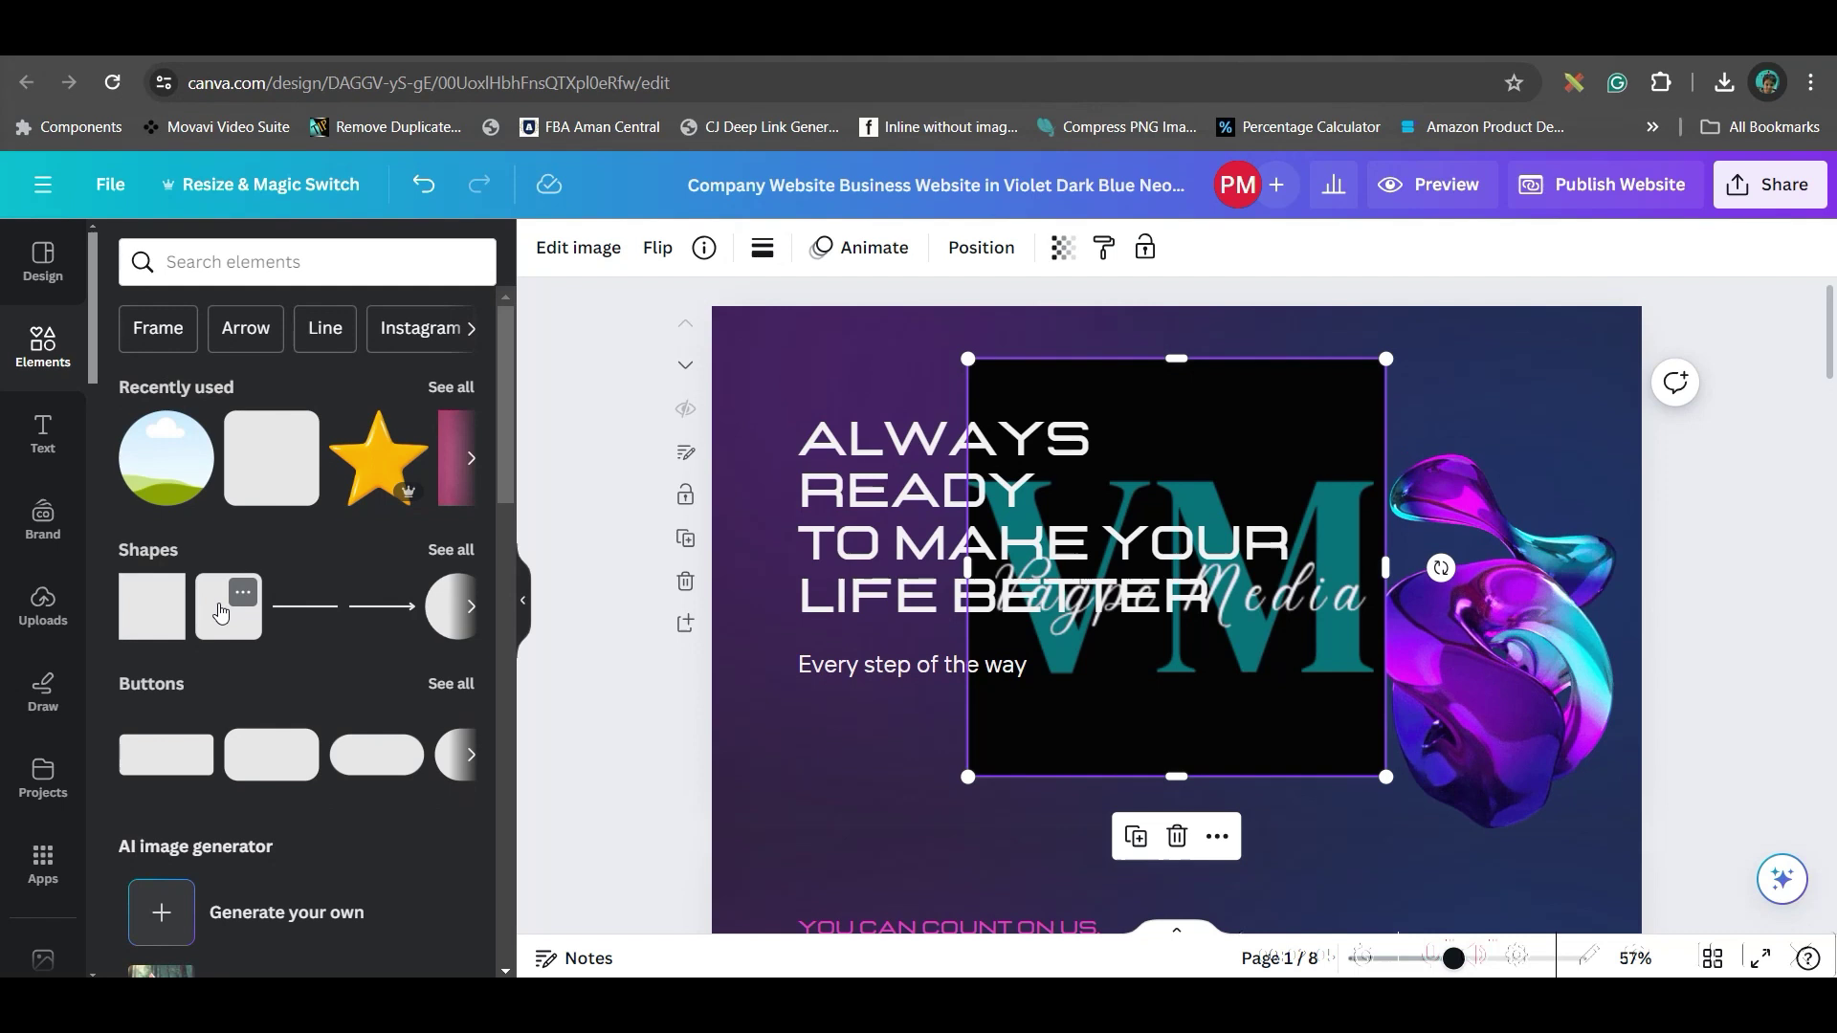
pyautogui.click(258, 261)
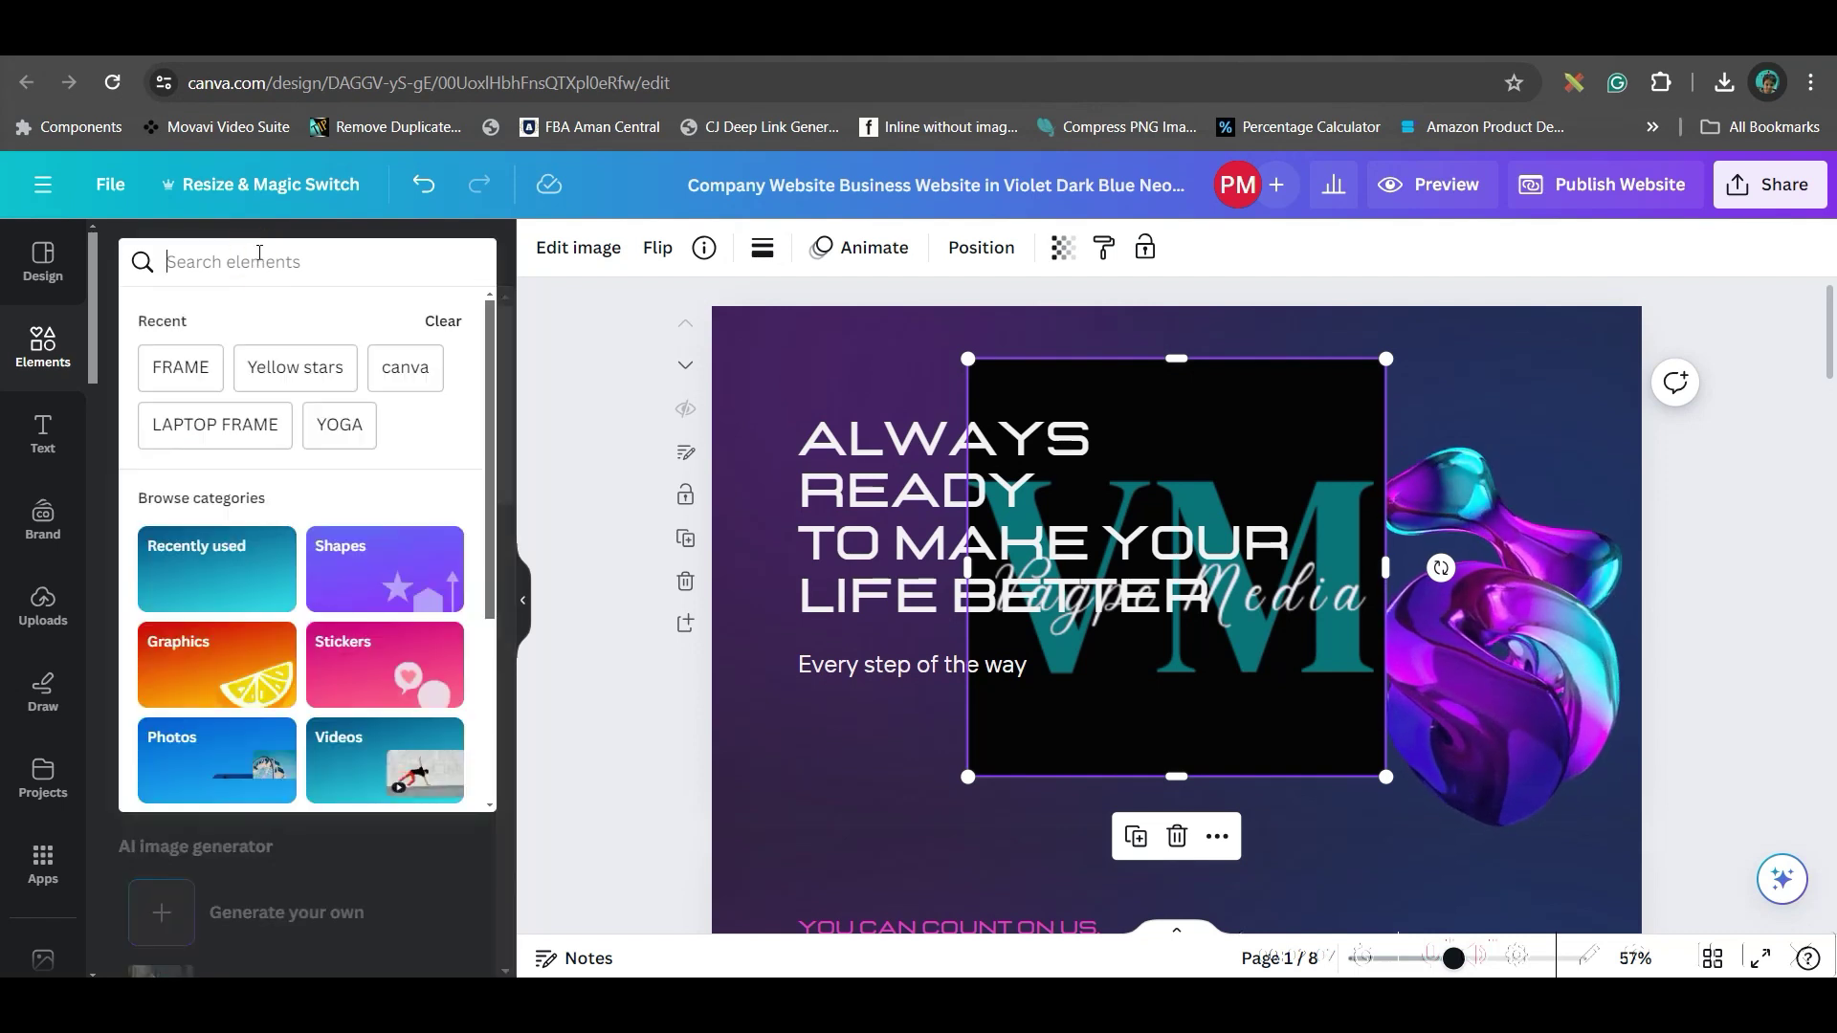
pyautogui.write('Frame')
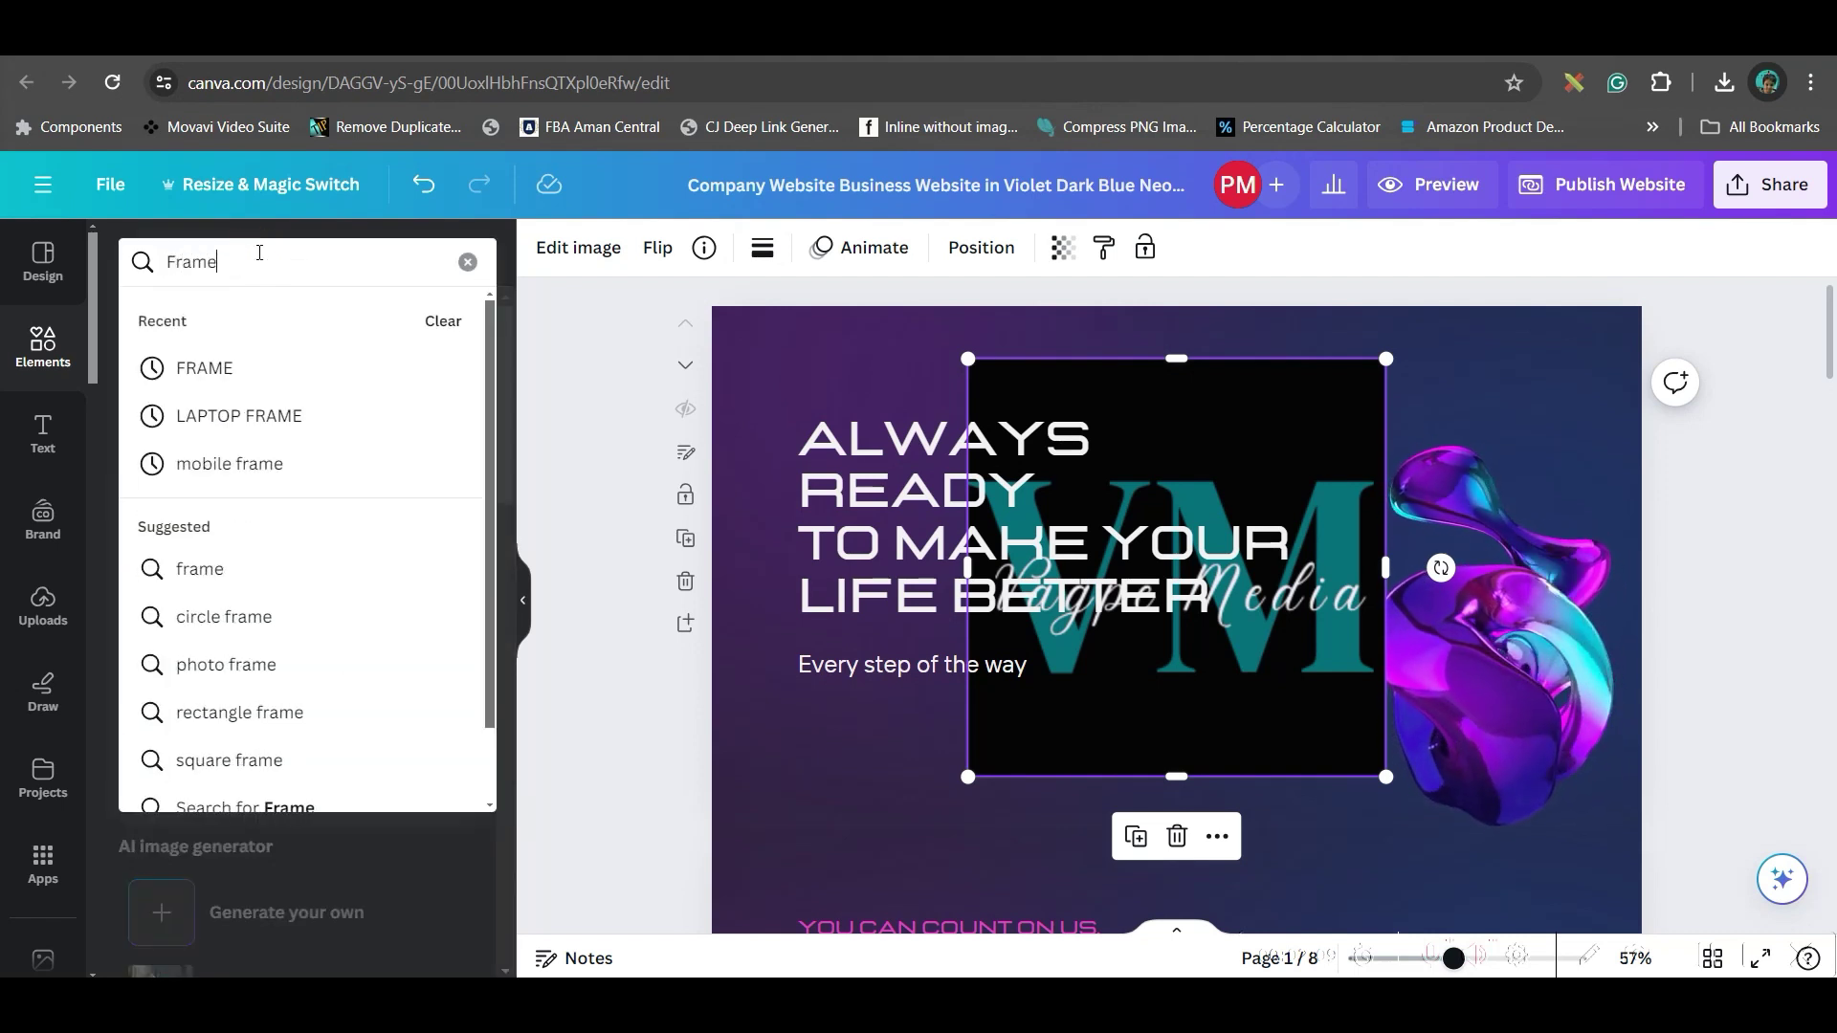
pyautogui.press('Return')
pyautogui.click(347, 555)
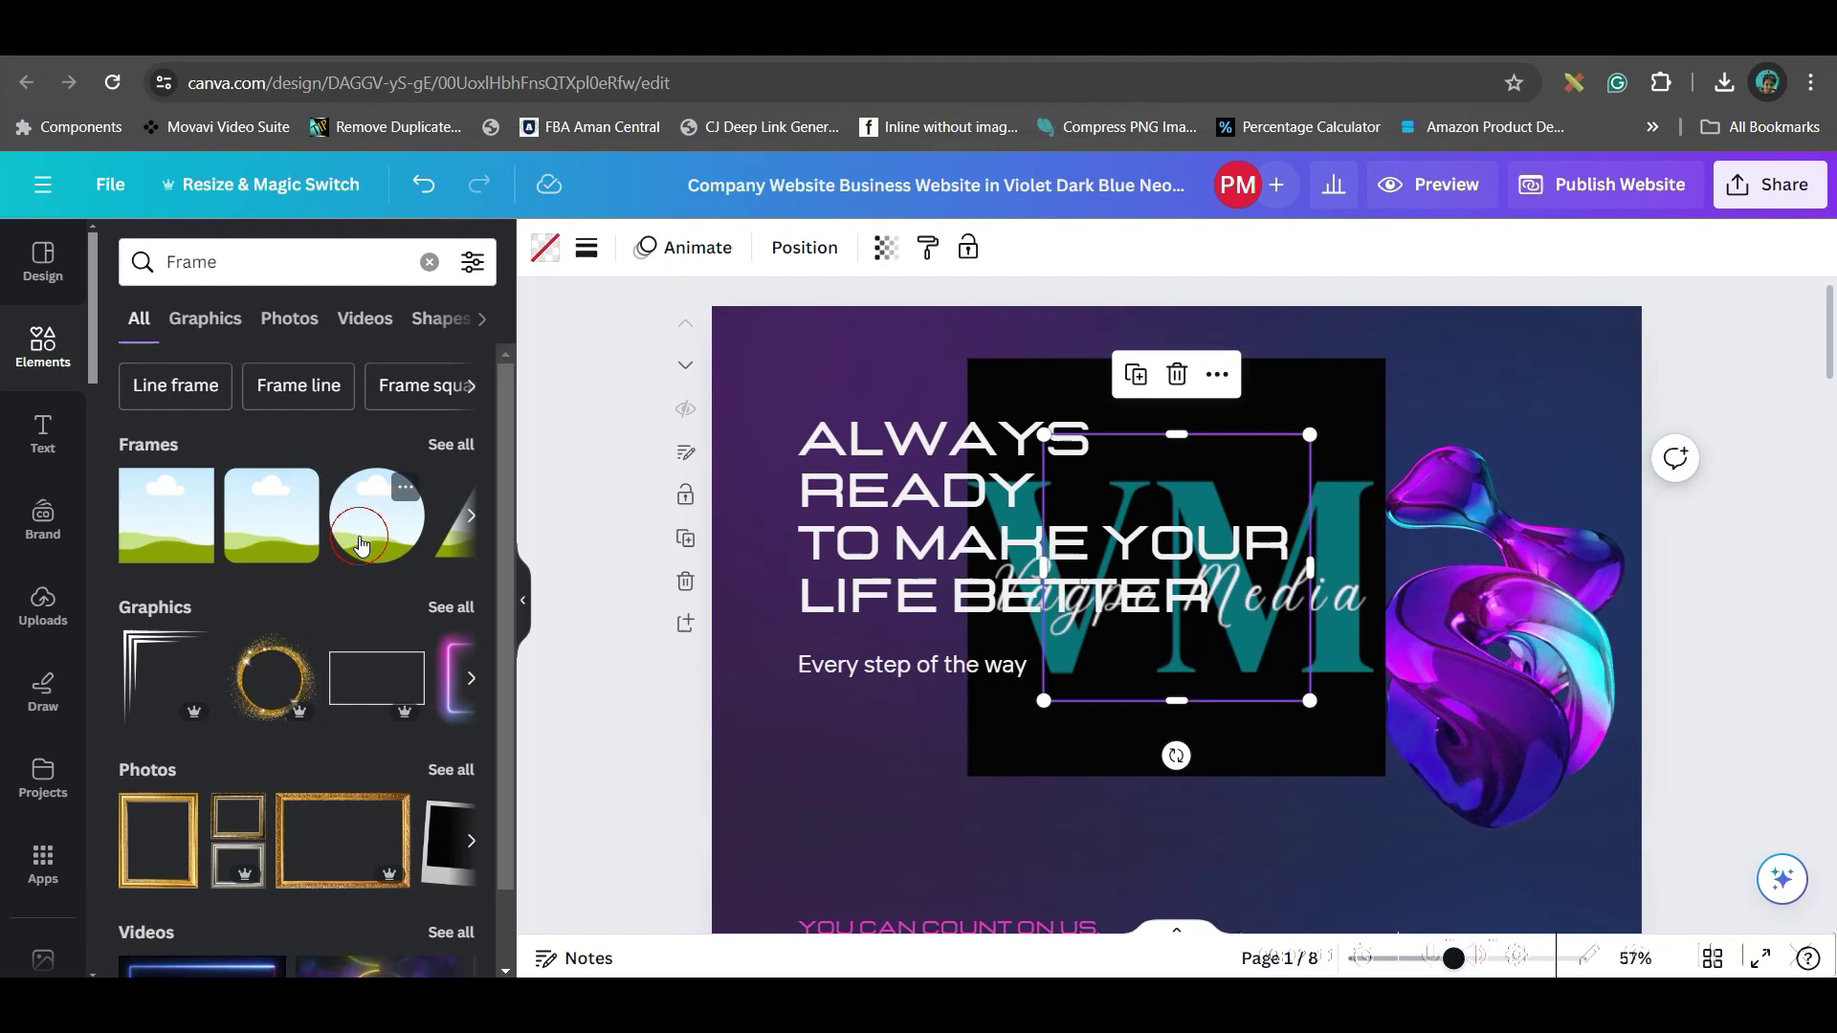
pyautogui.moveTo(1376, 413); pyautogui.dragTo(1259, 503)
# Shrink the circular VM logo and move it to the upper right of the page
pyautogui.click(1243, 507)
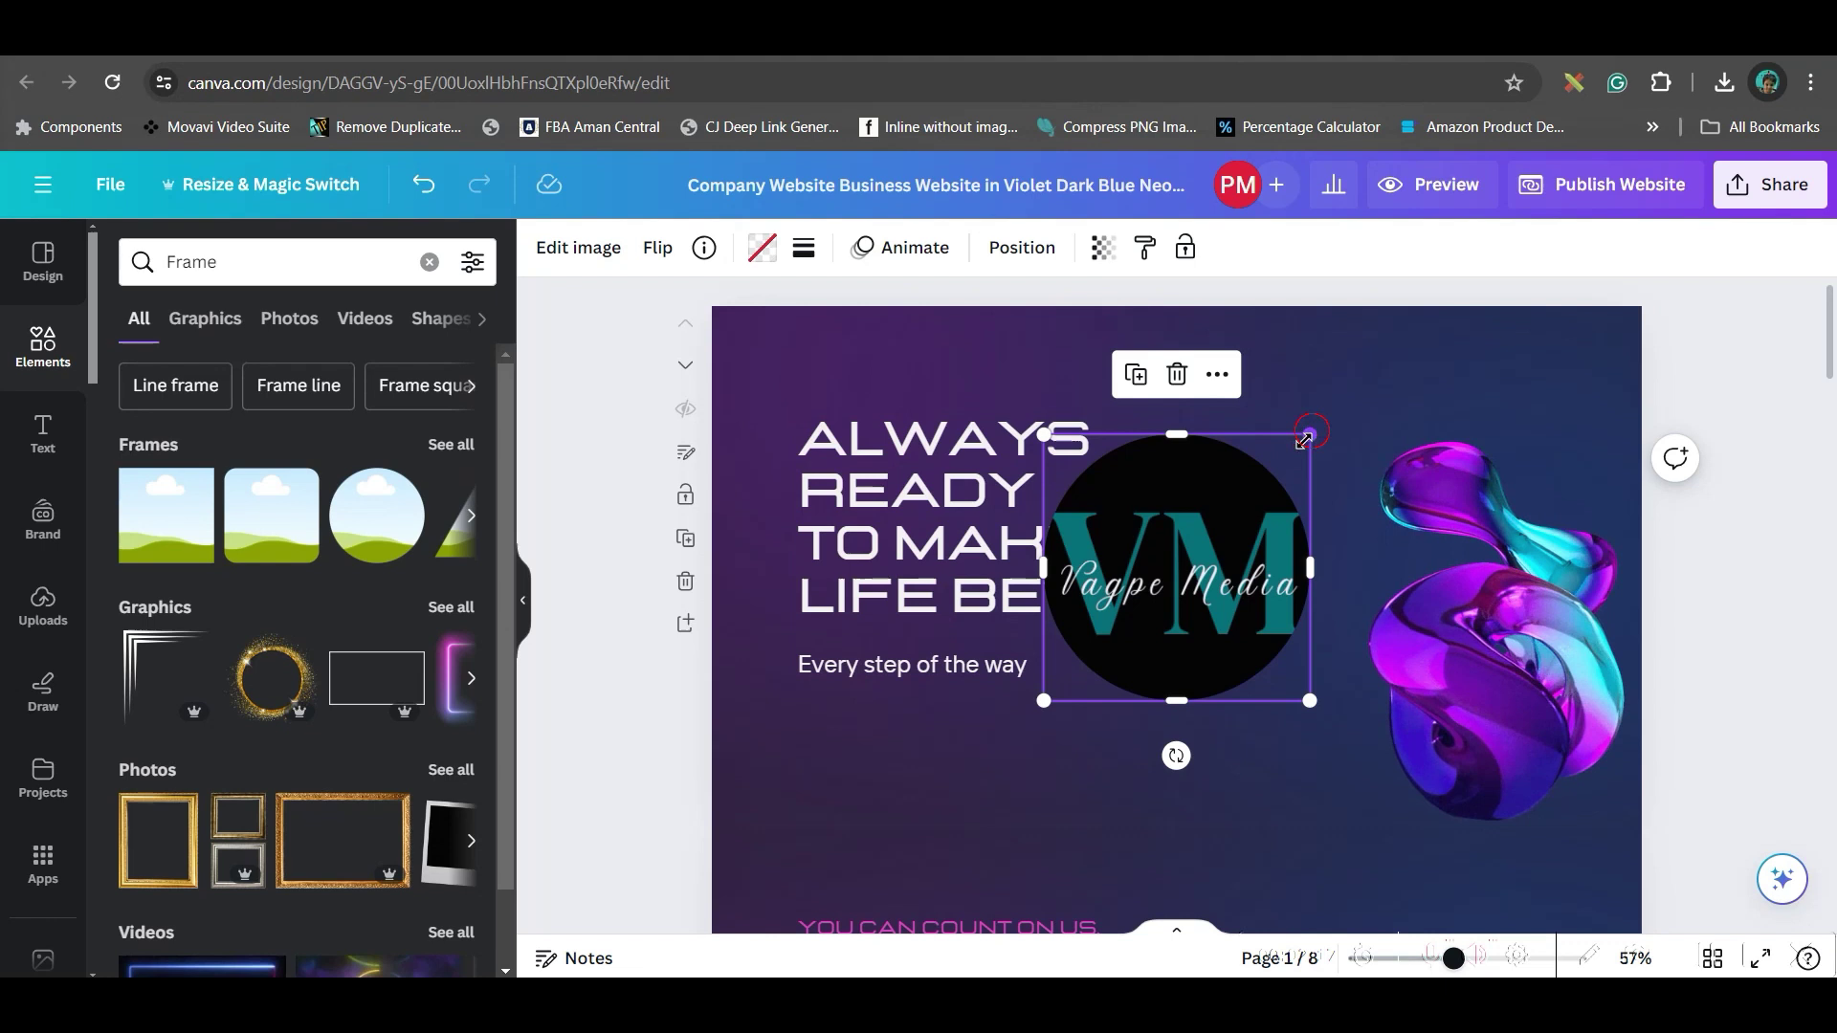
pyautogui.moveTo(1305, 439); pyautogui.dragTo(1222, 548)
pyautogui.moveTo(1154, 636); pyautogui.dragTo(1294, 427)
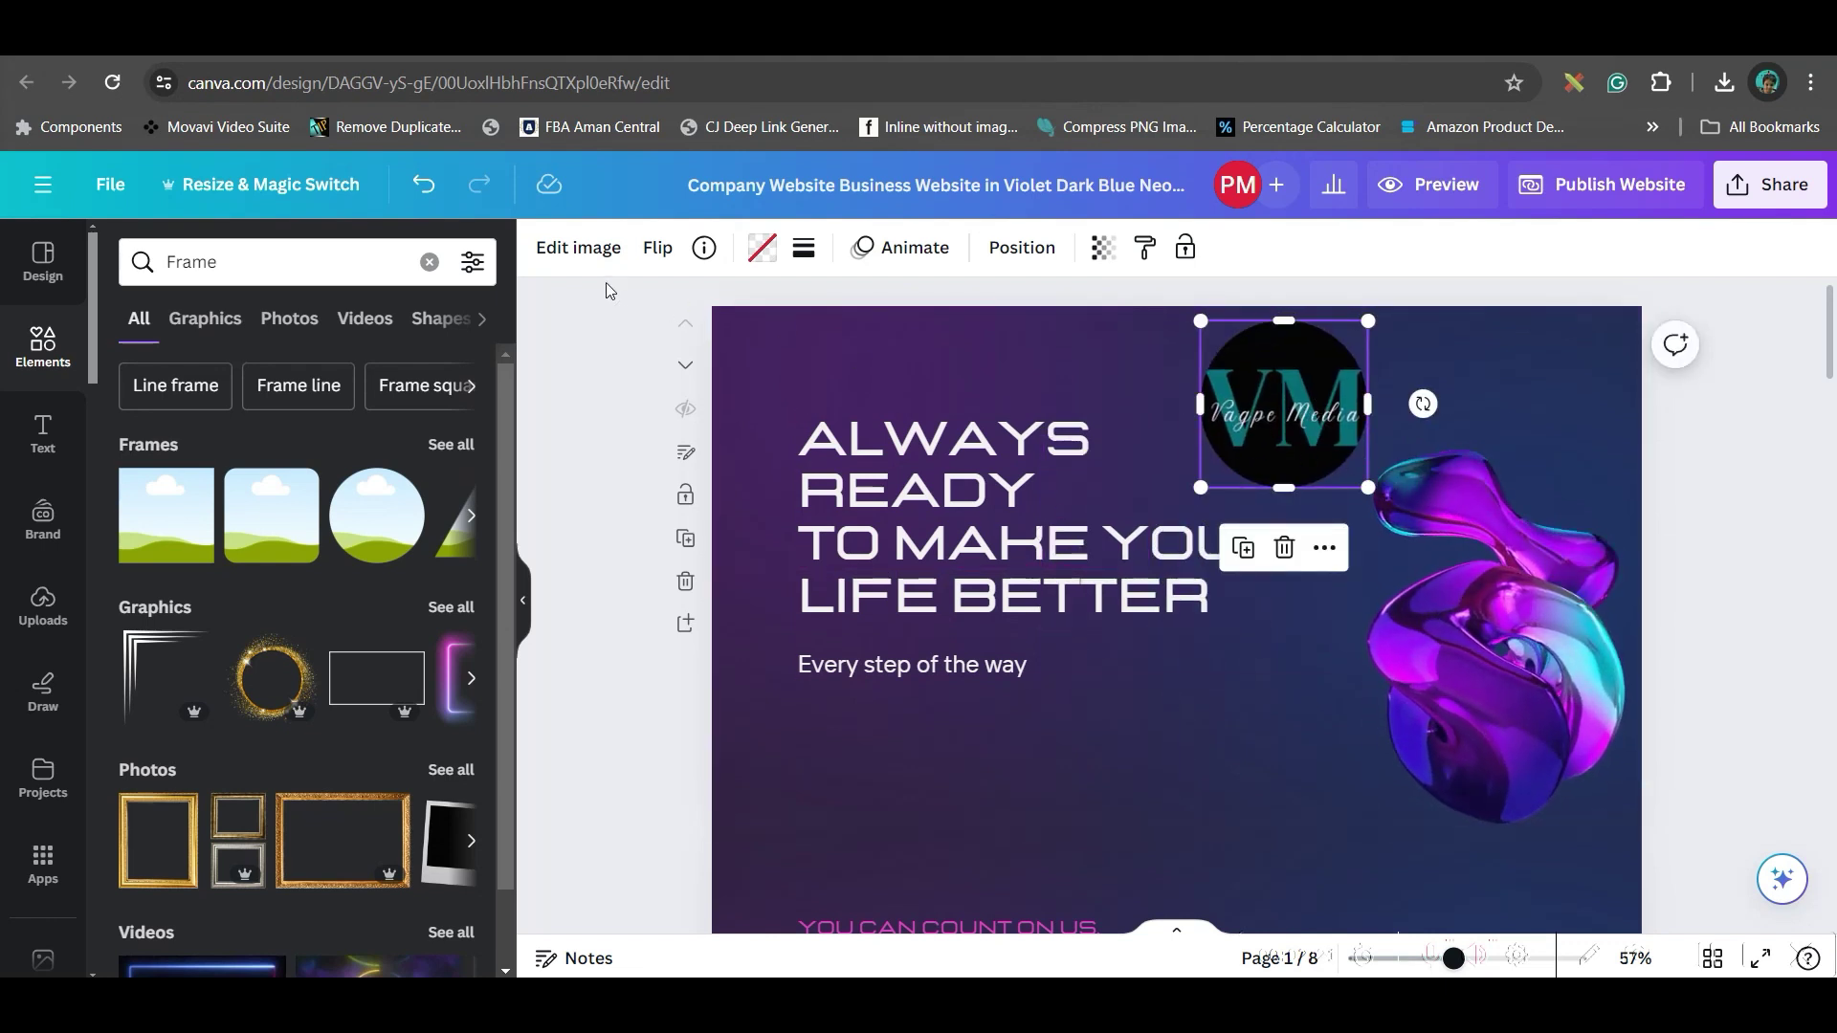
# Give the VM logo the Capri filter and brightness 33, resize to 190×190, and place above ALWAYS
pyautogui.click(600, 253)
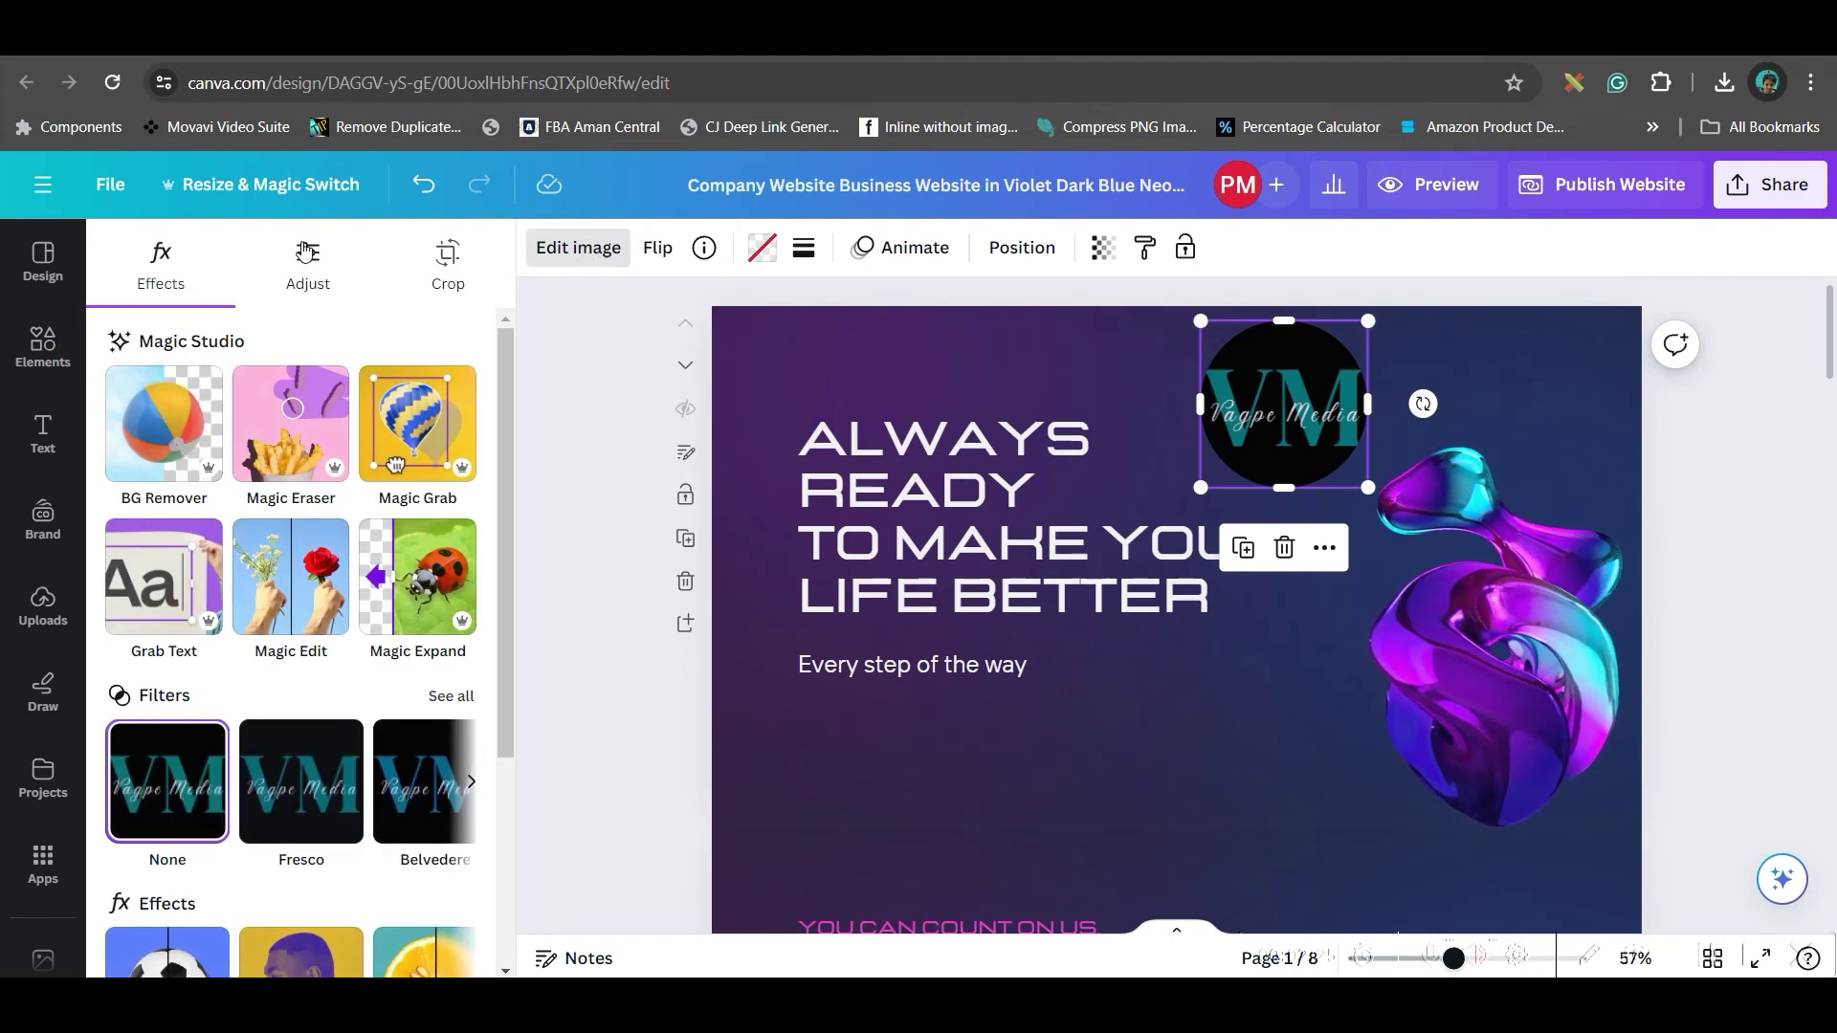
pyautogui.click(439, 704)
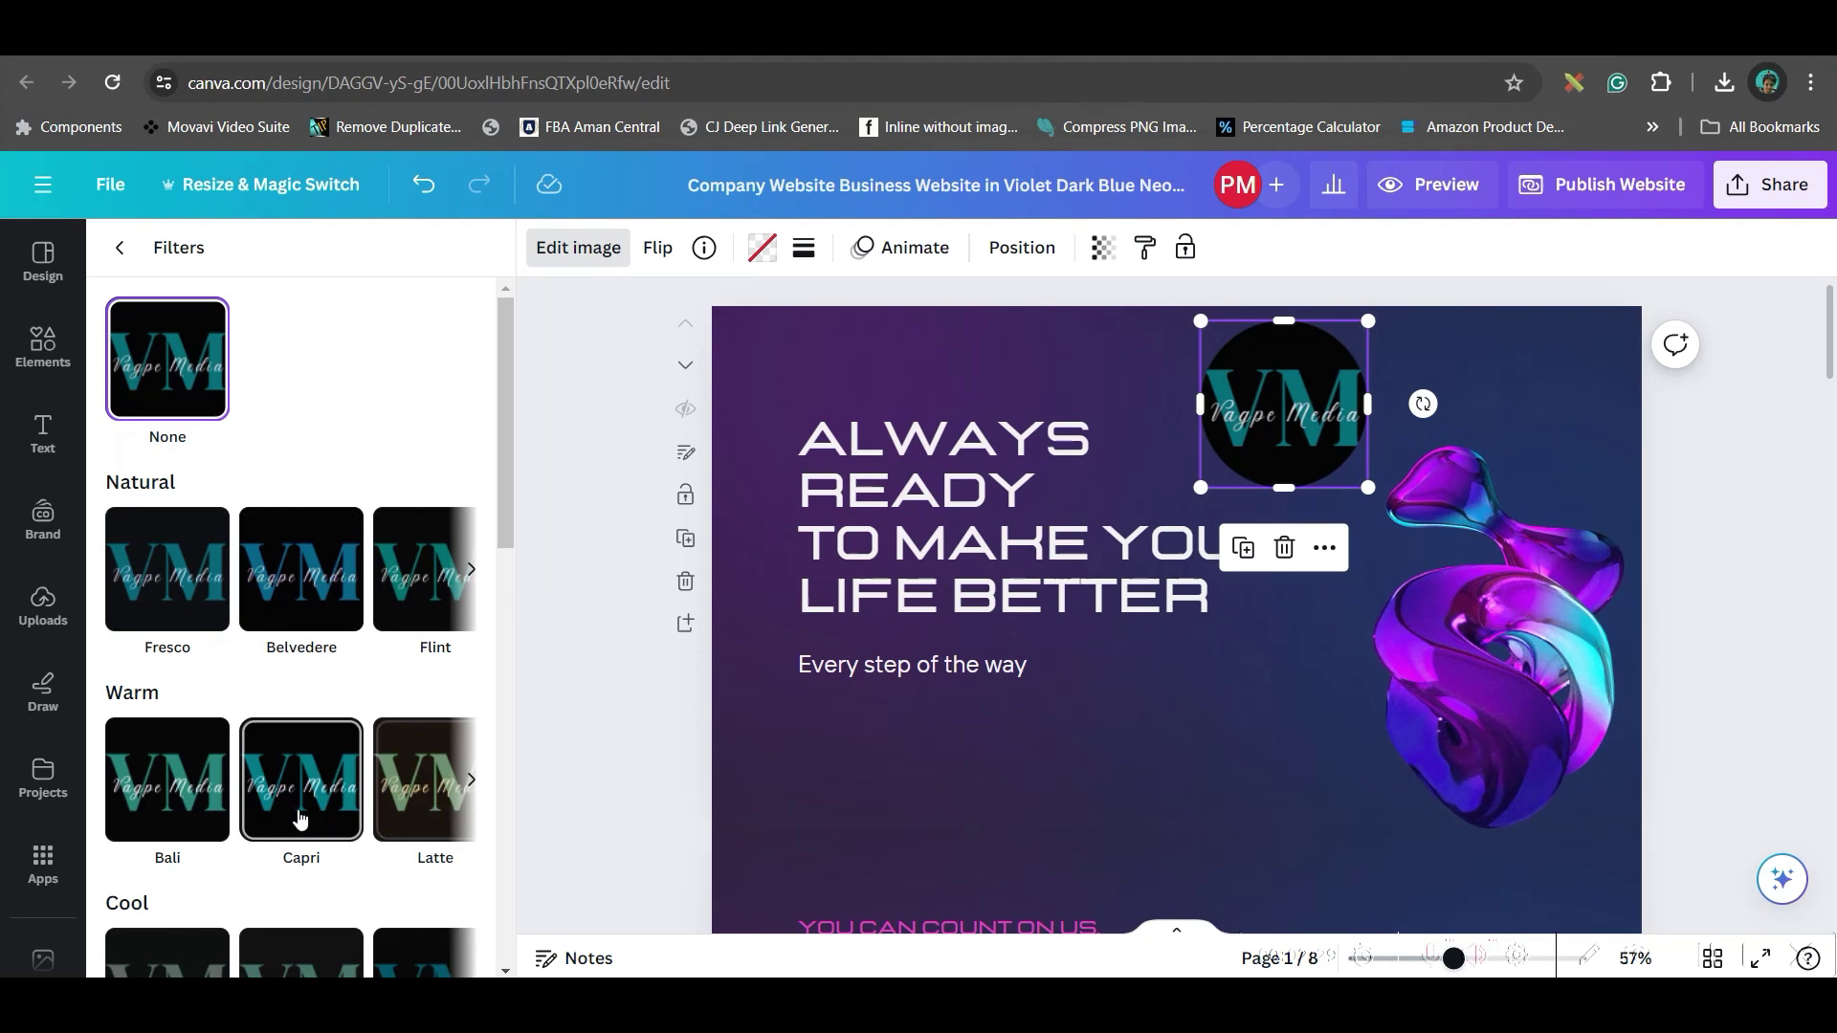
pyautogui.click(329, 799)
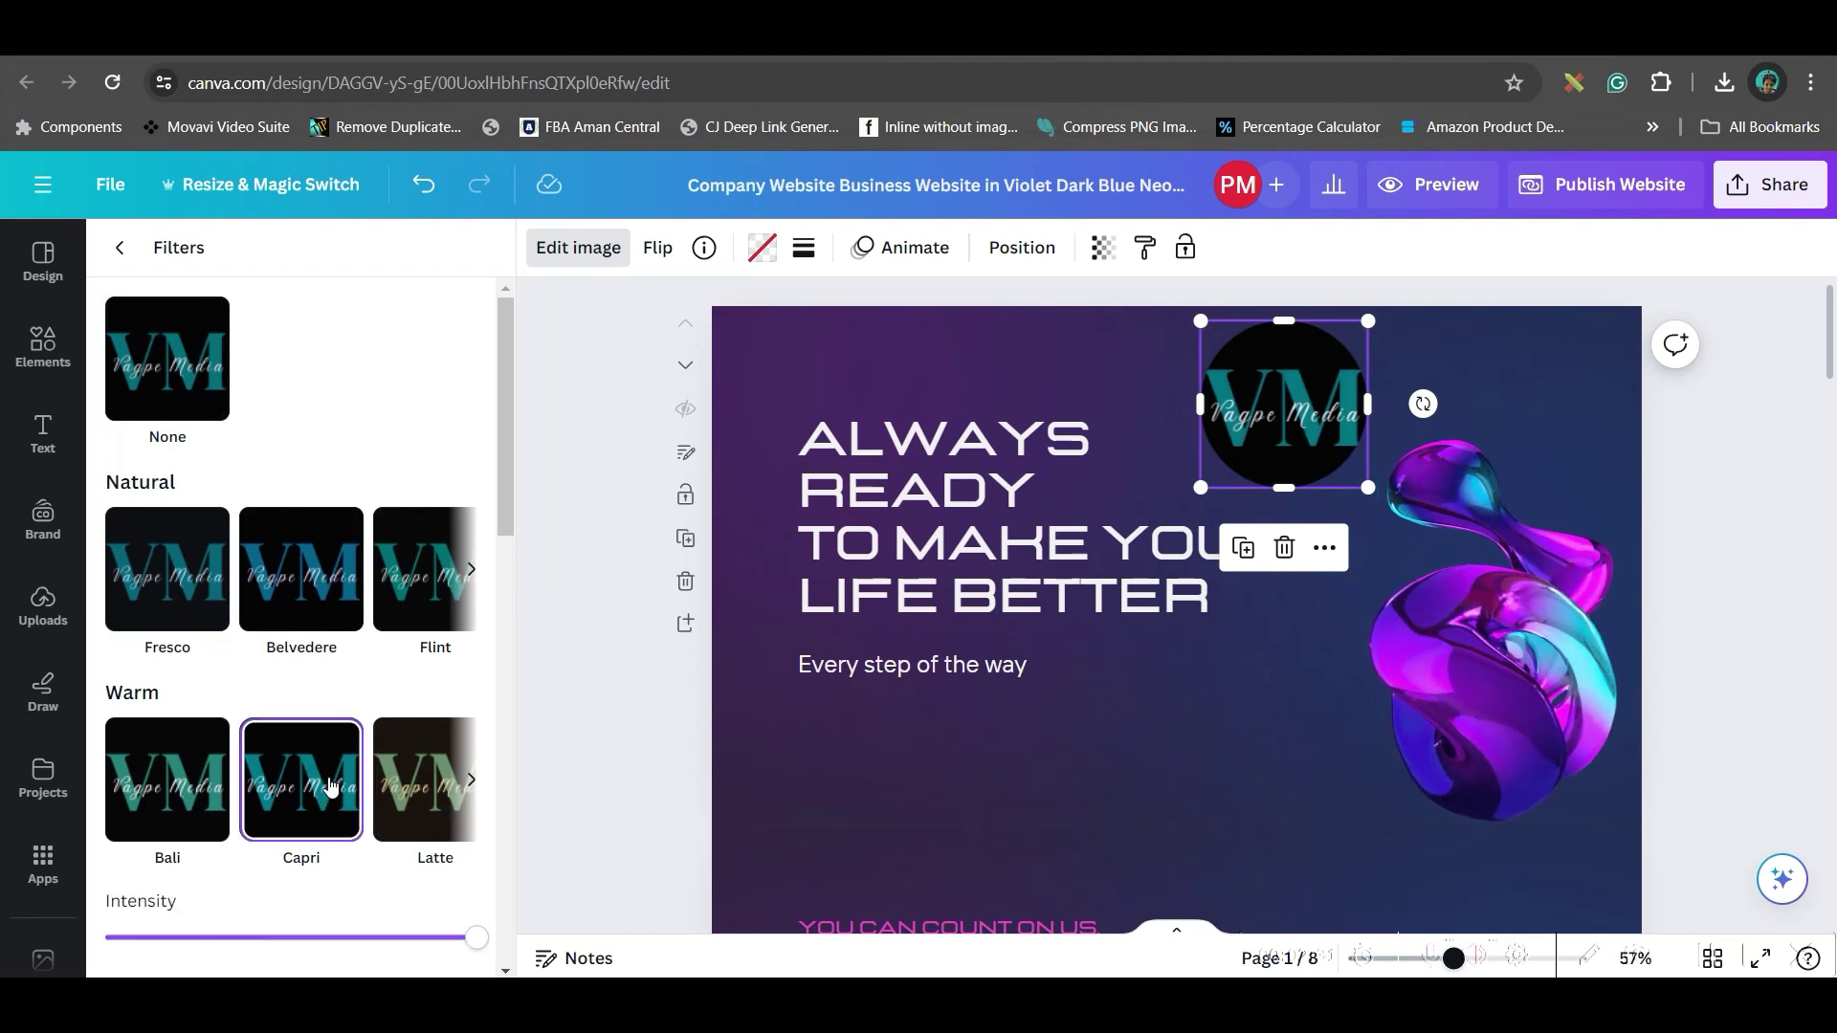
pyautogui.click(114, 251)
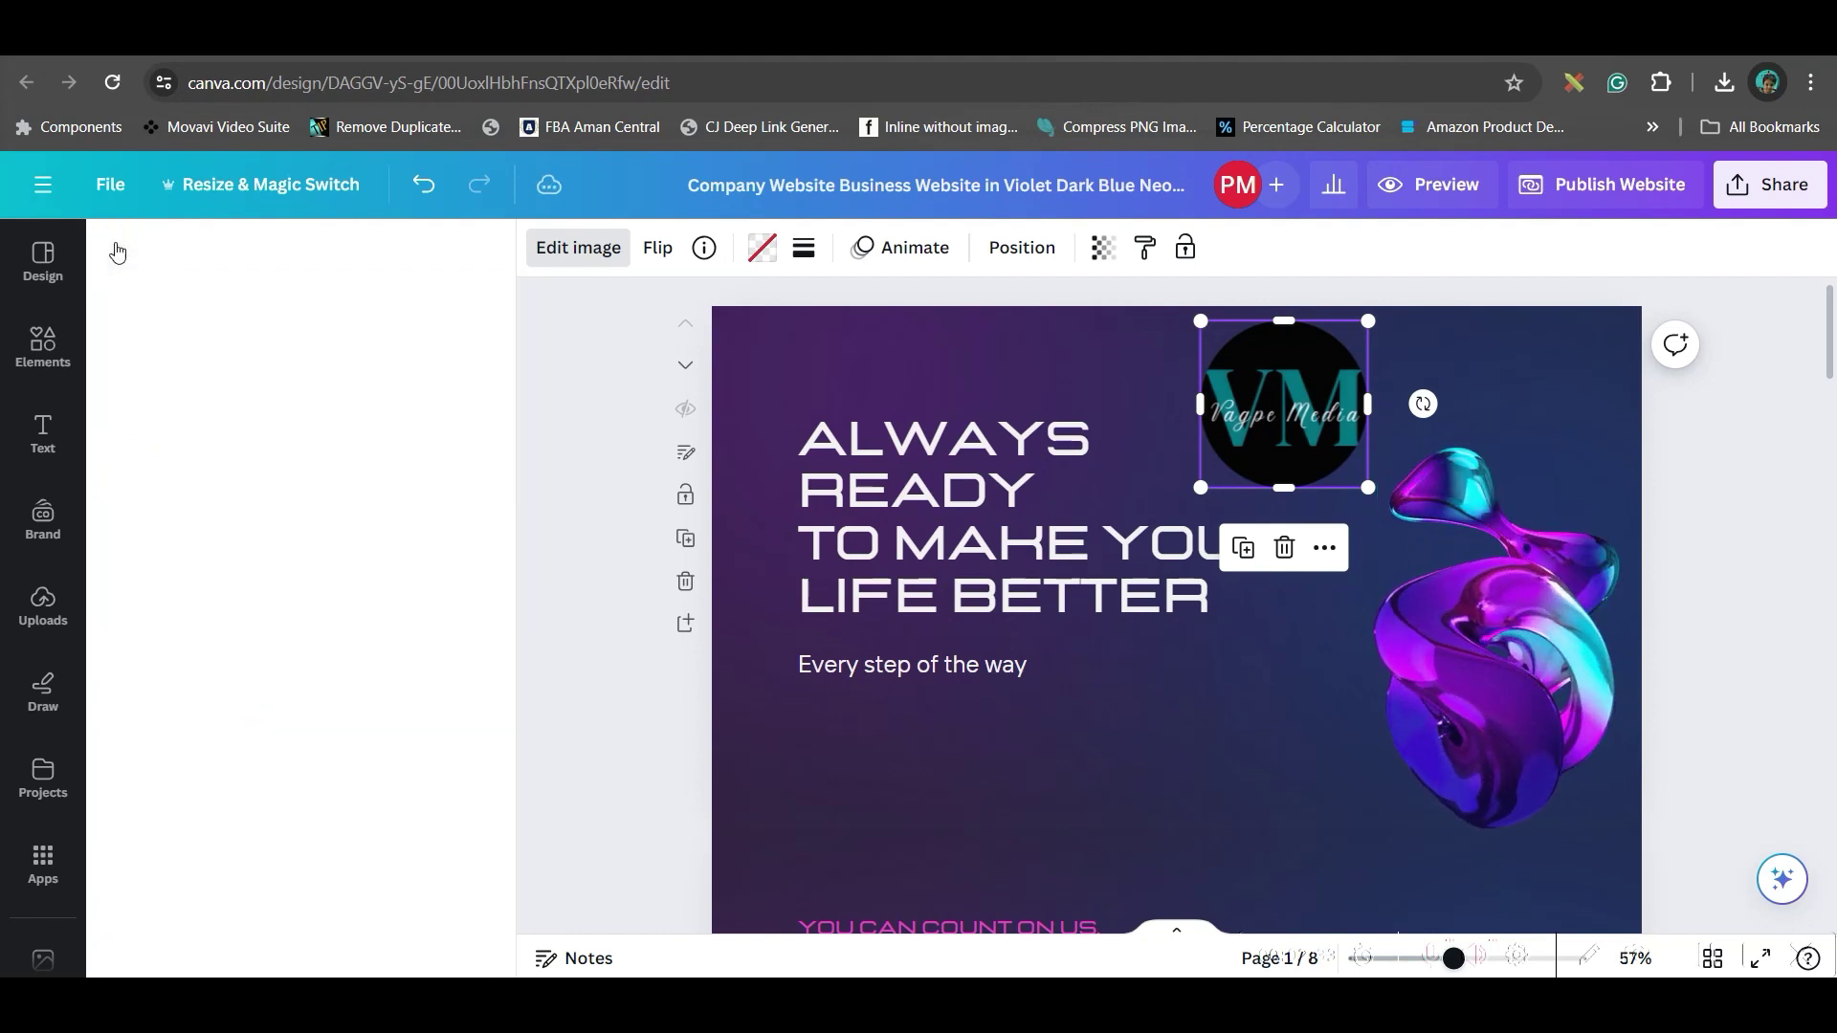
pyautogui.click(319, 262)
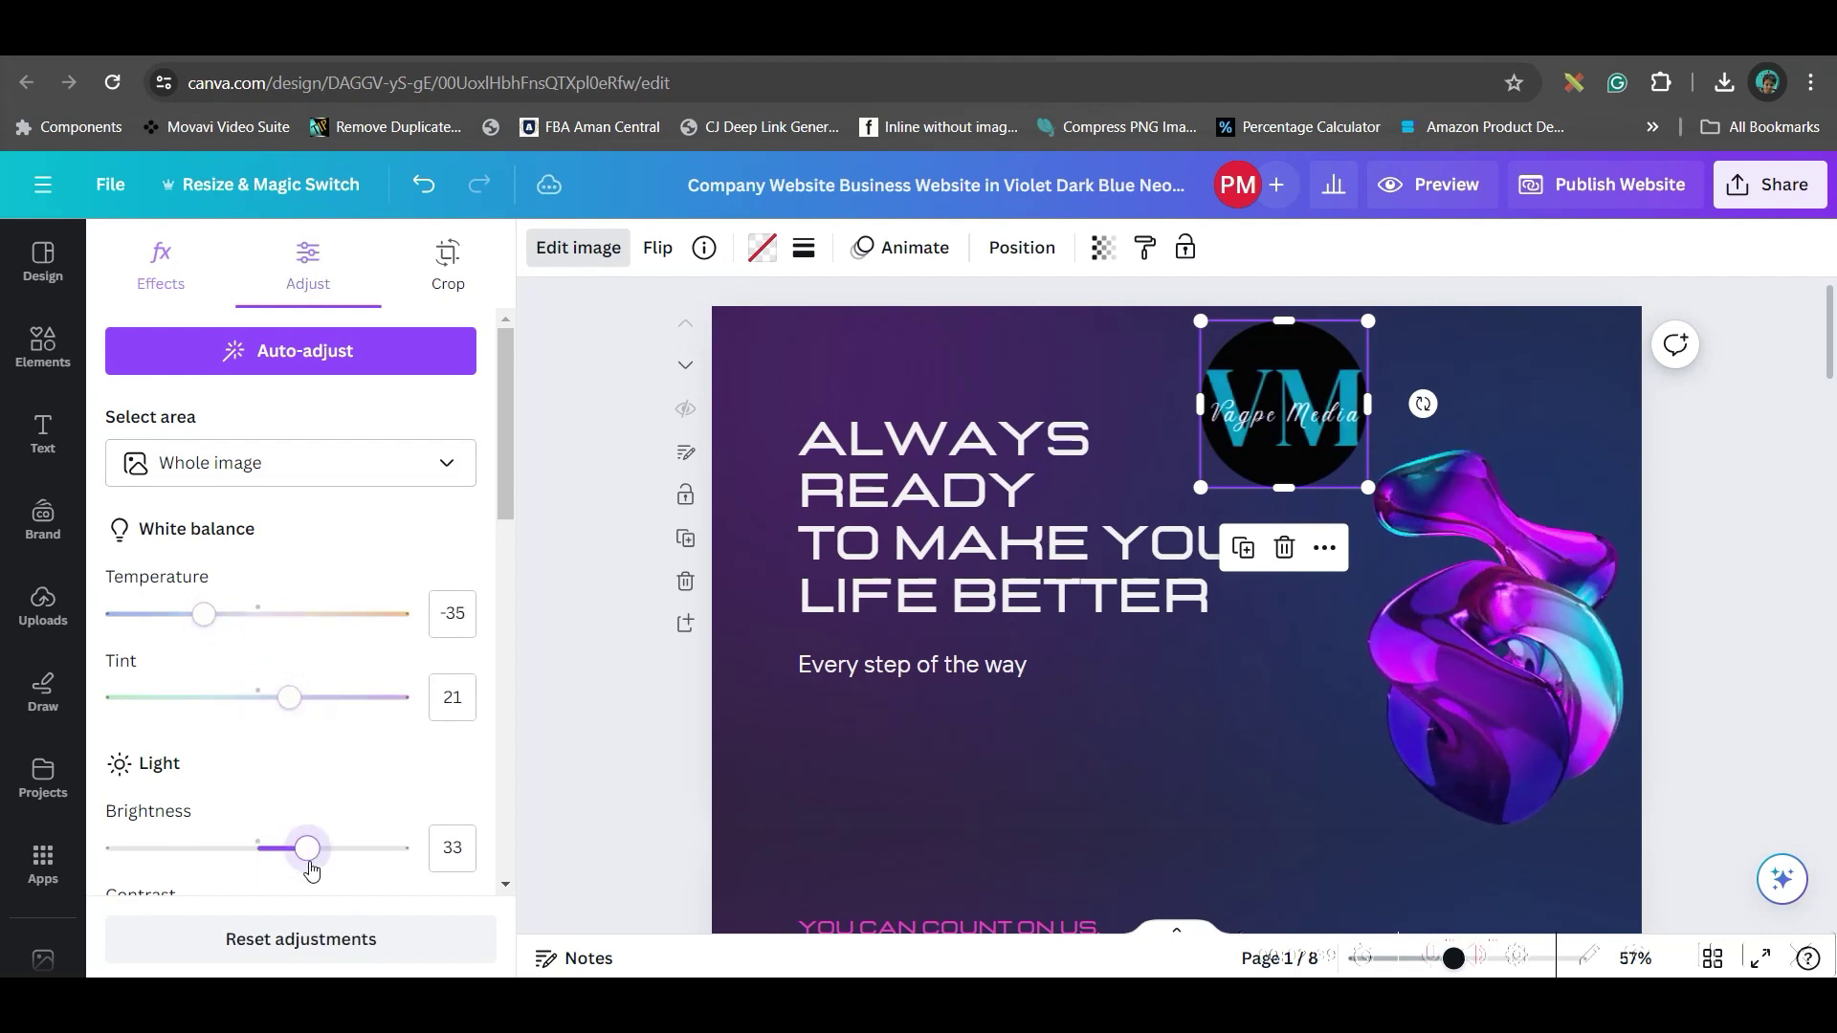
pyautogui.moveTo(1375, 317); pyautogui.dragTo(1336, 364)
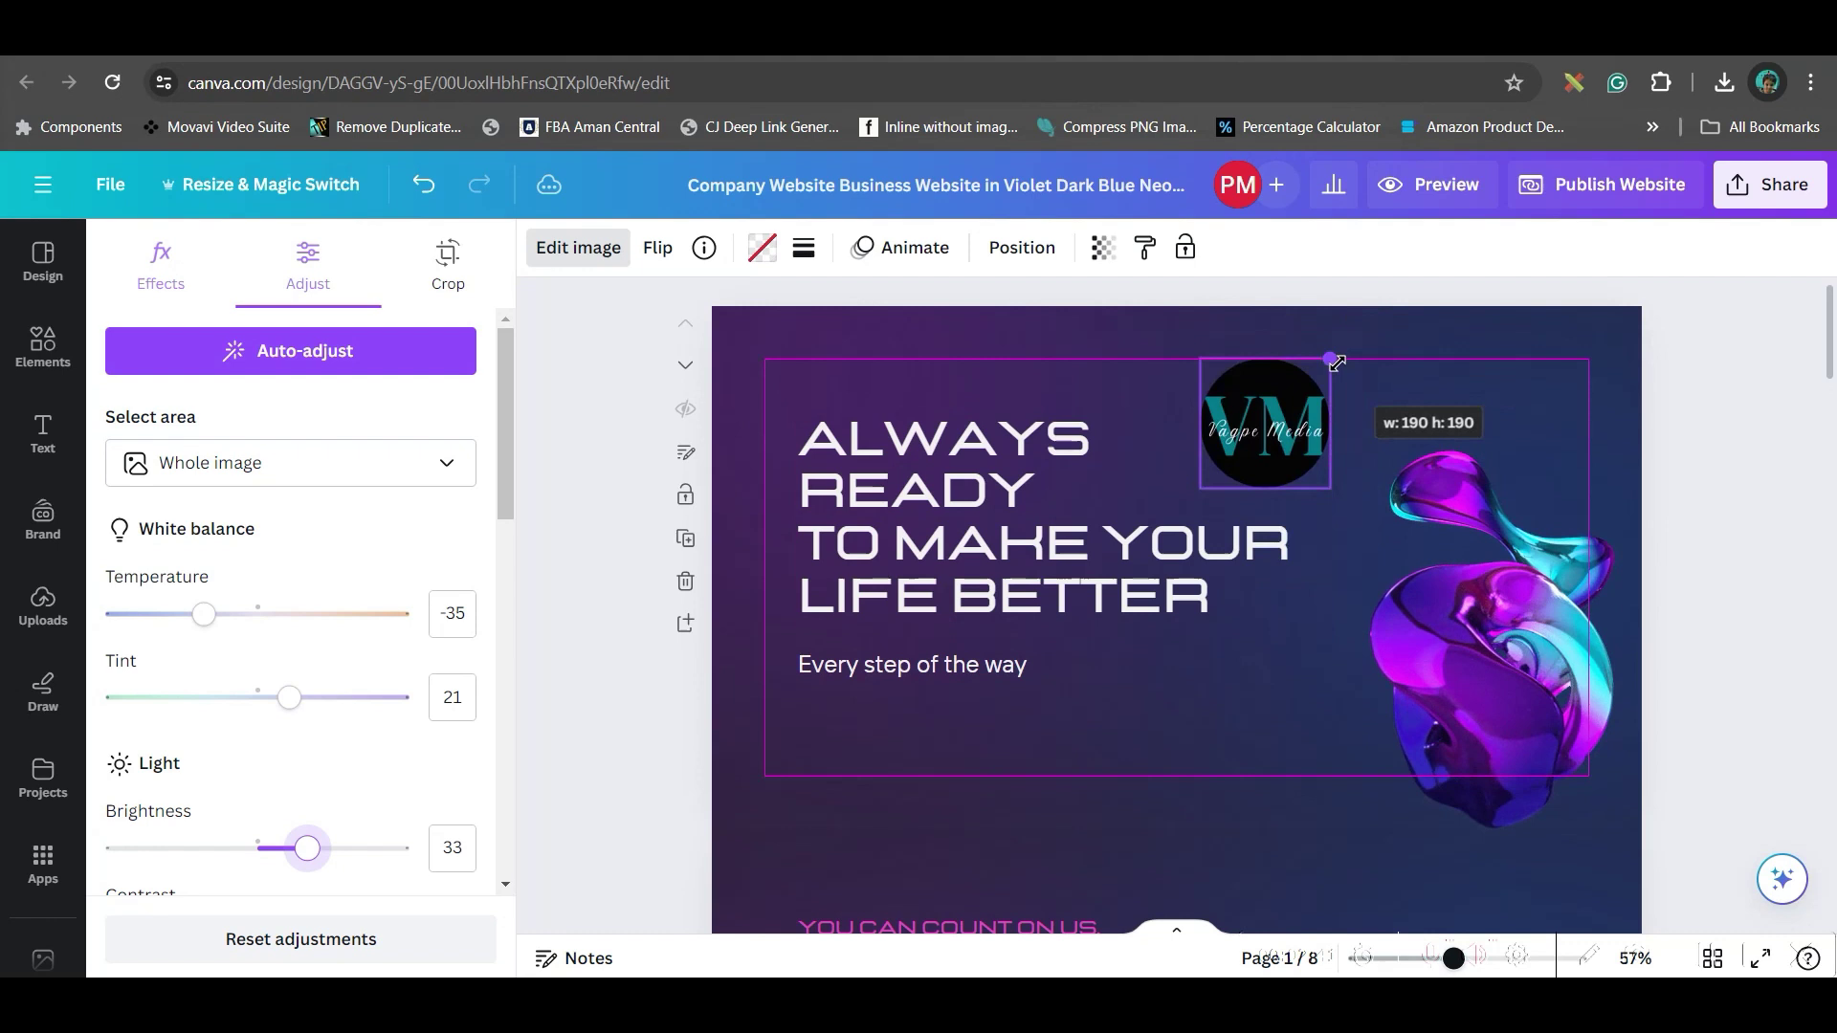
pyautogui.moveTo(1293, 447); pyautogui.dragTo(978, 382)
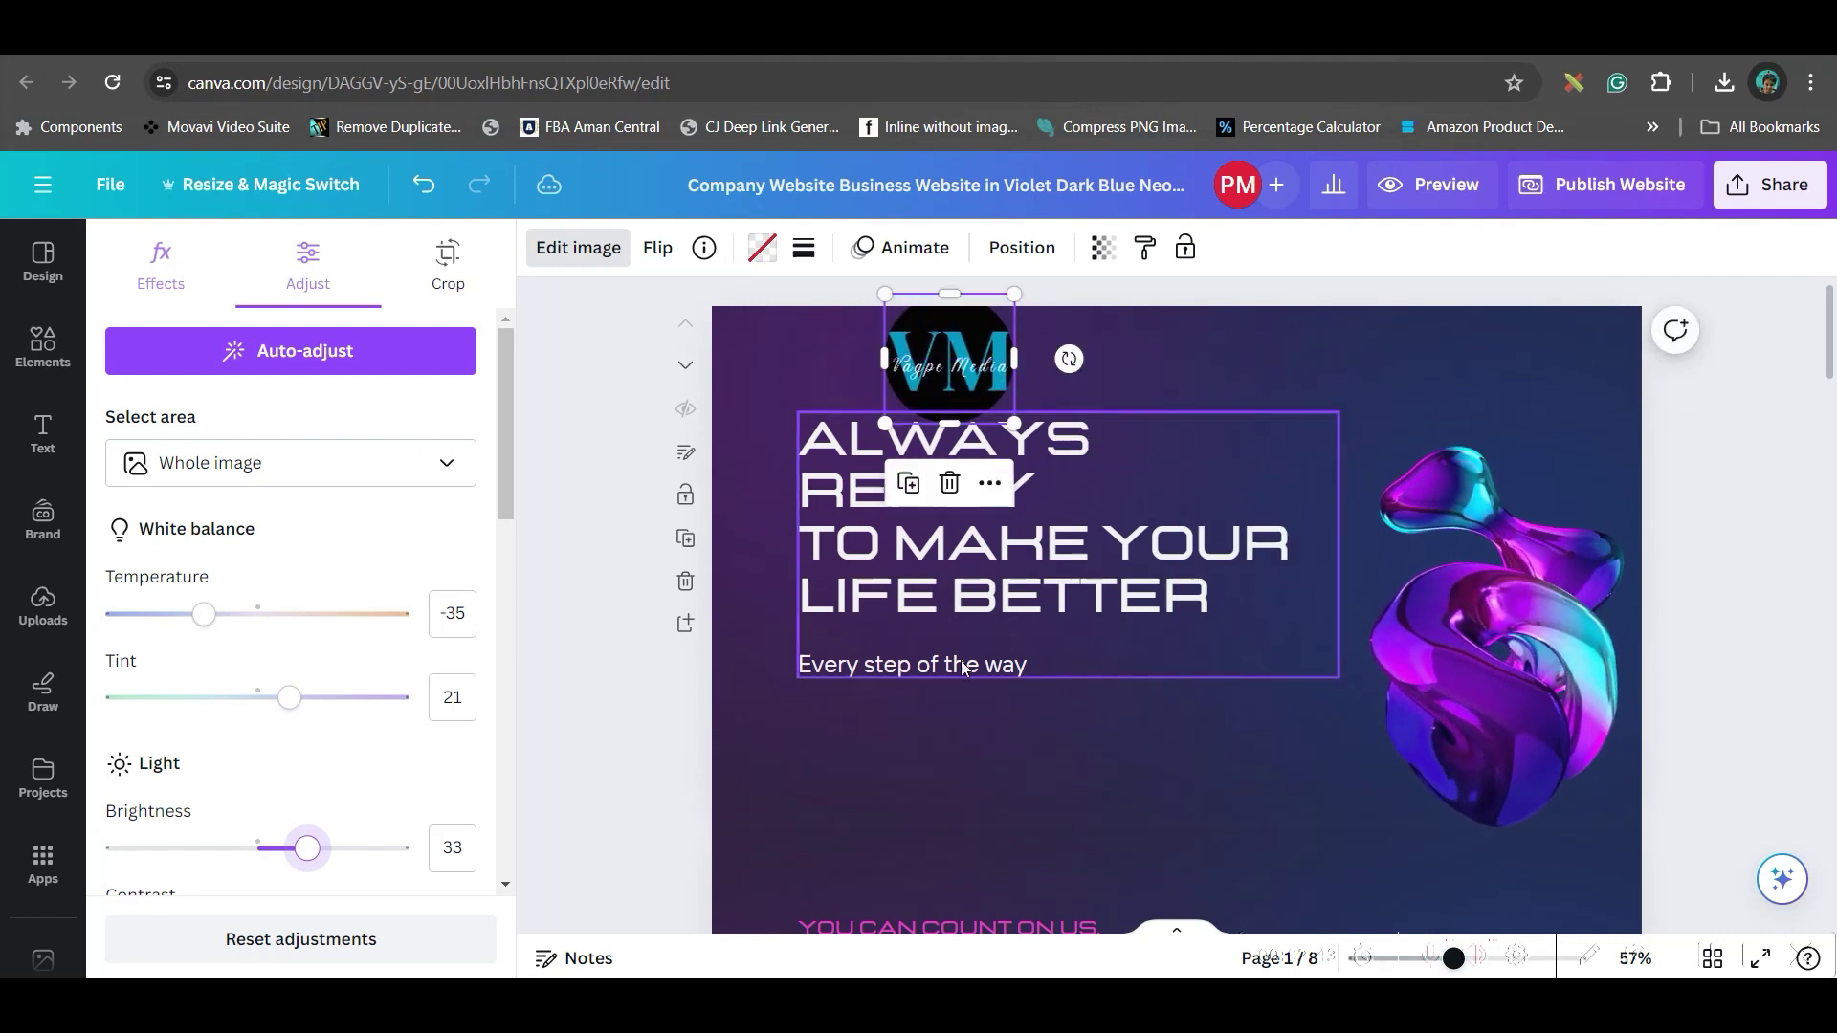
# Move the ALWAYS READY heading lower, centre-align its text, and nudge the VM logo centred above it
pyautogui.moveTo(963, 666); pyautogui.dragTo(947, 849)
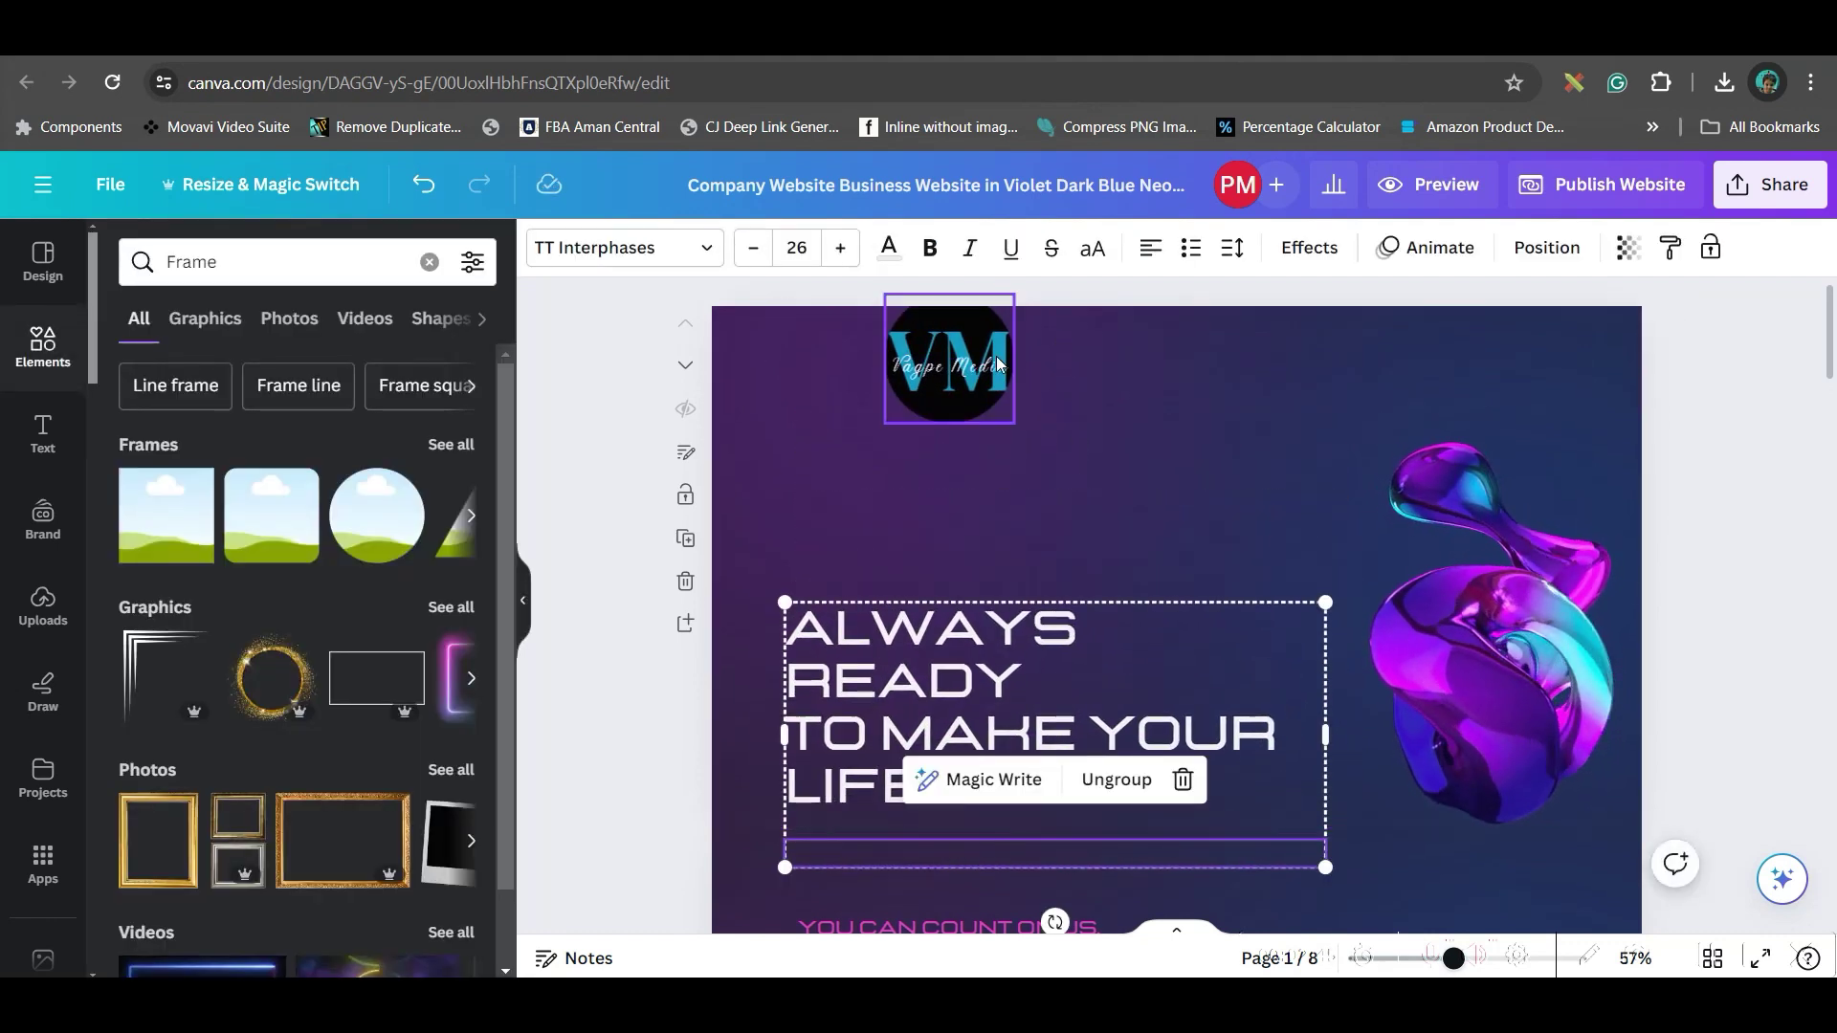
pyautogui.moveTo(998, 364); pyautogui.dragTo(1085, 386)
pyautogui.click(973, 746)
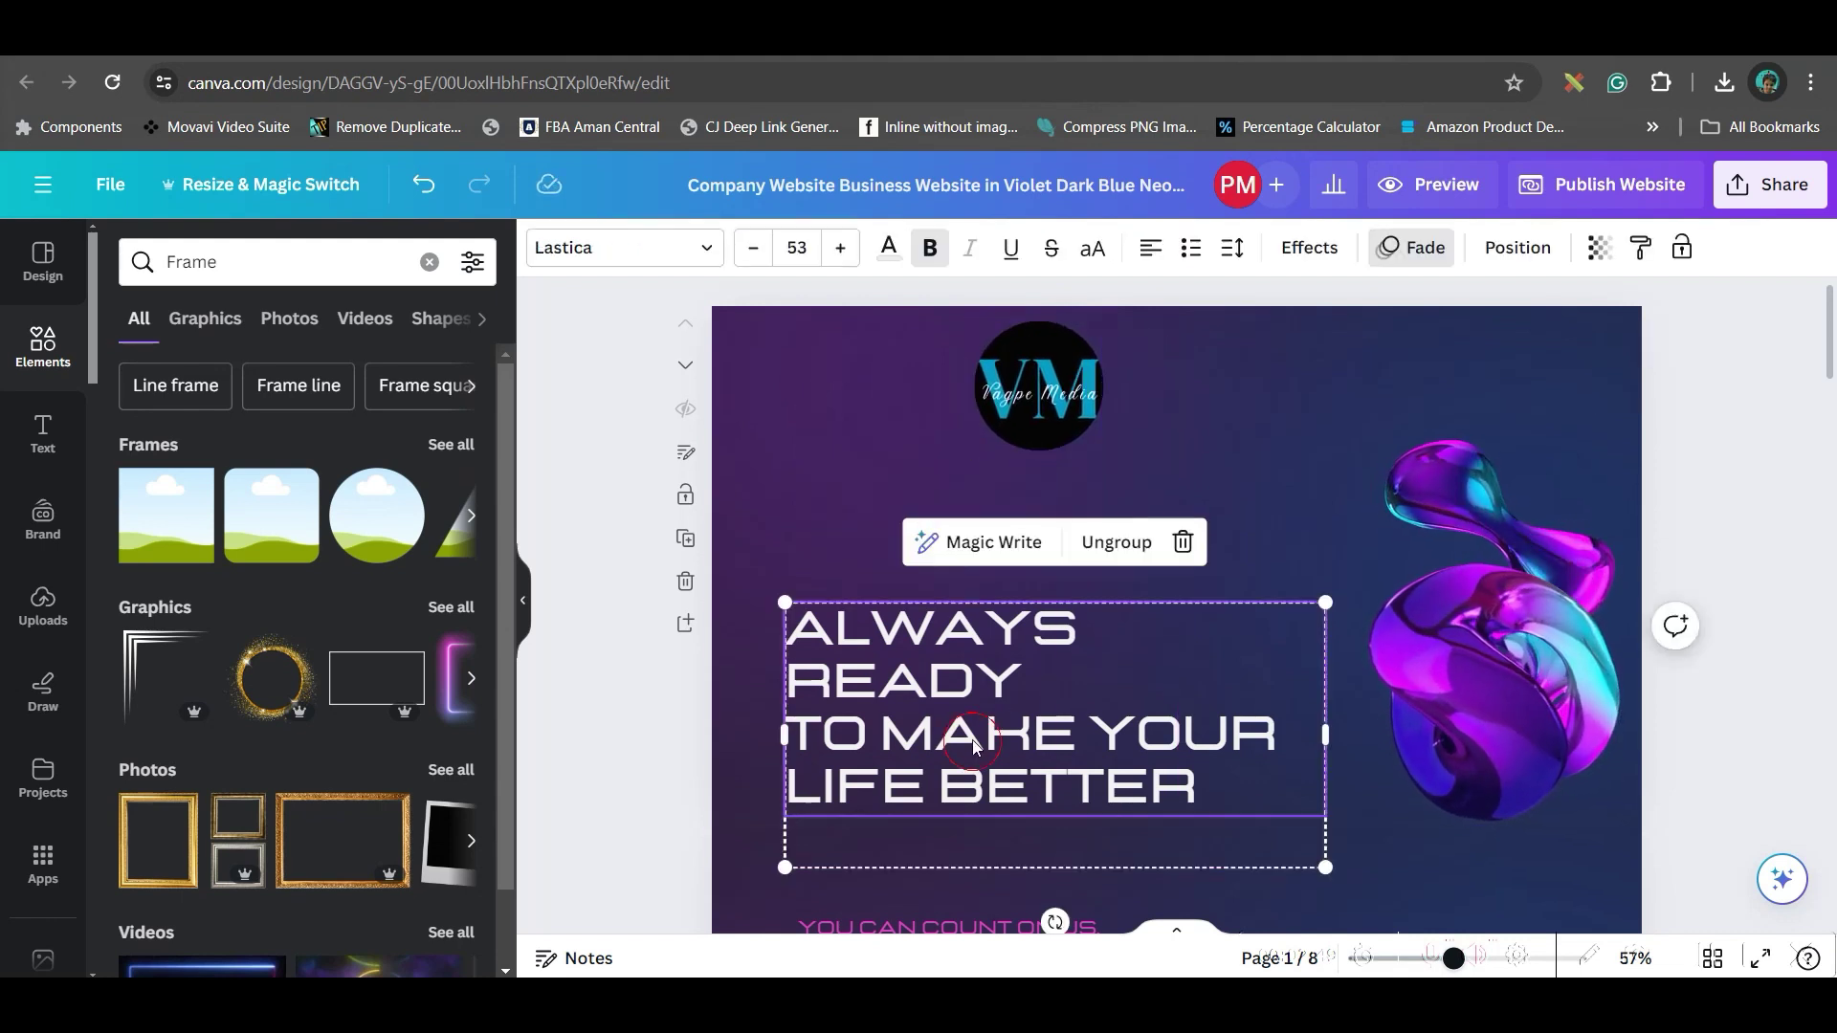
pyautogui.click(1150, 250)
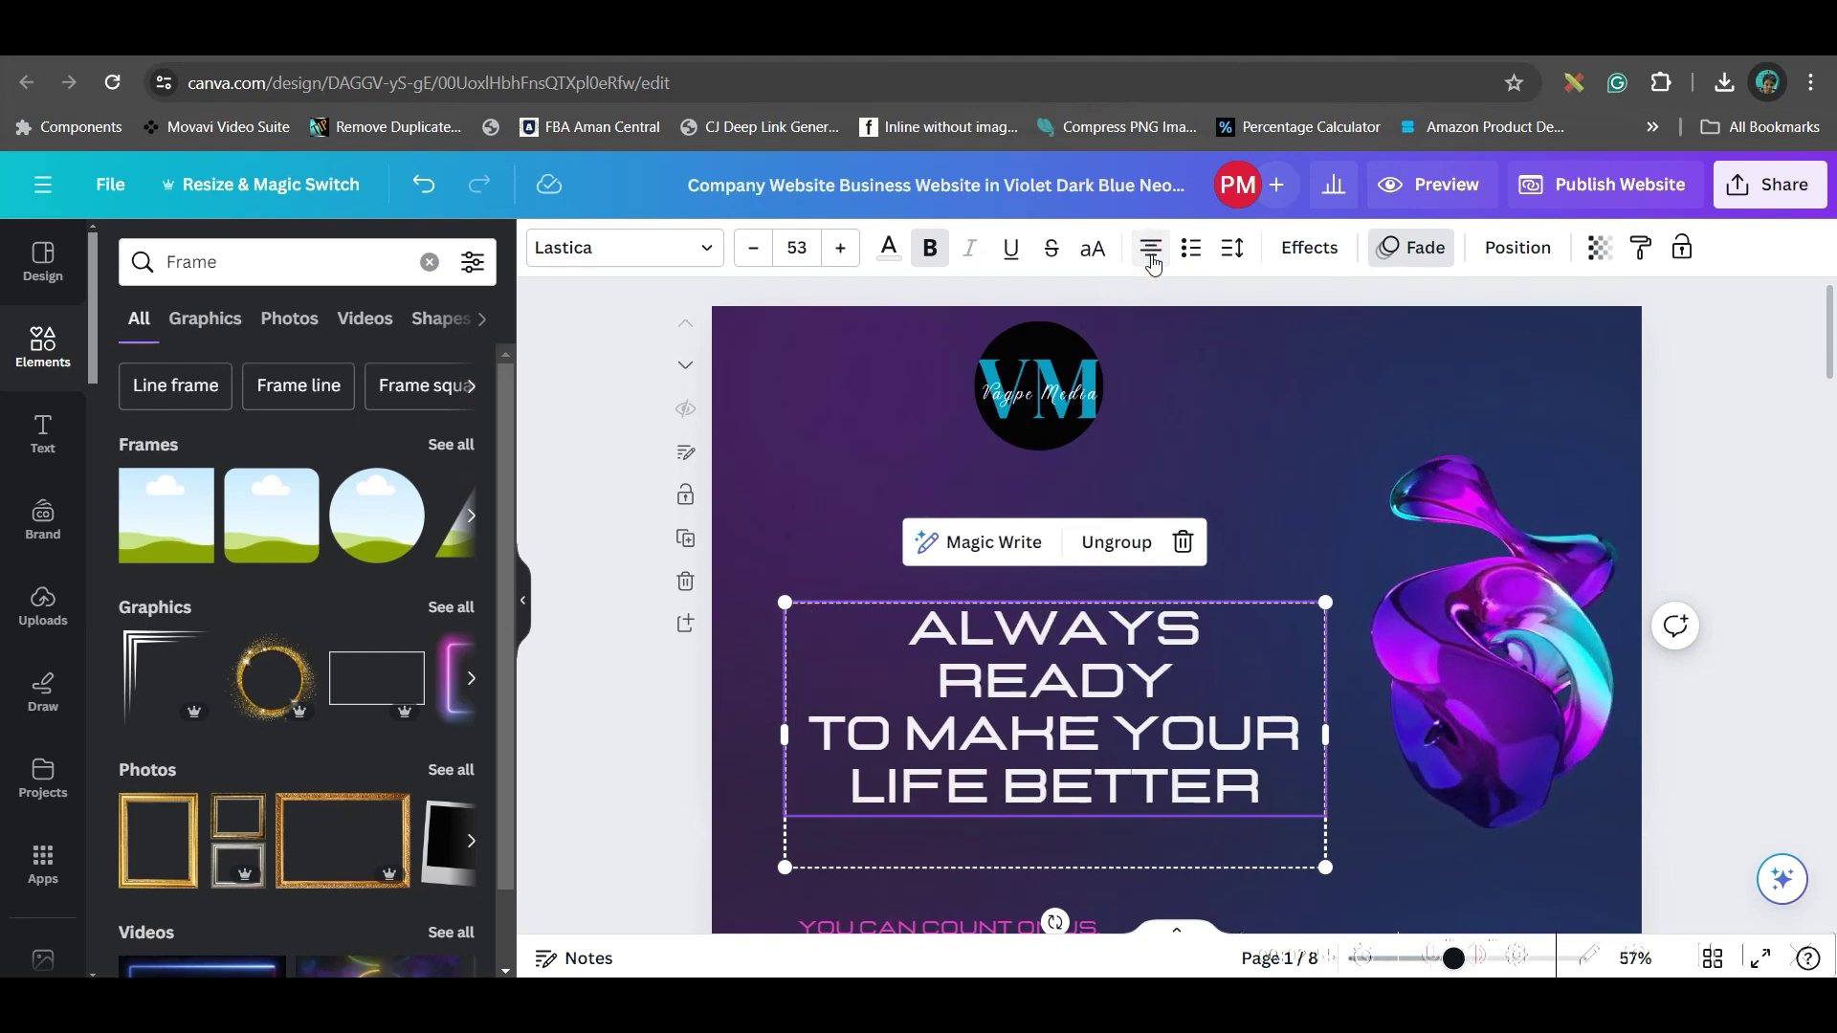
pyautogui.click(1025, 399)
pyautogui.moveTo(1025, 399); pyautogui.dragTo(1031, 413)
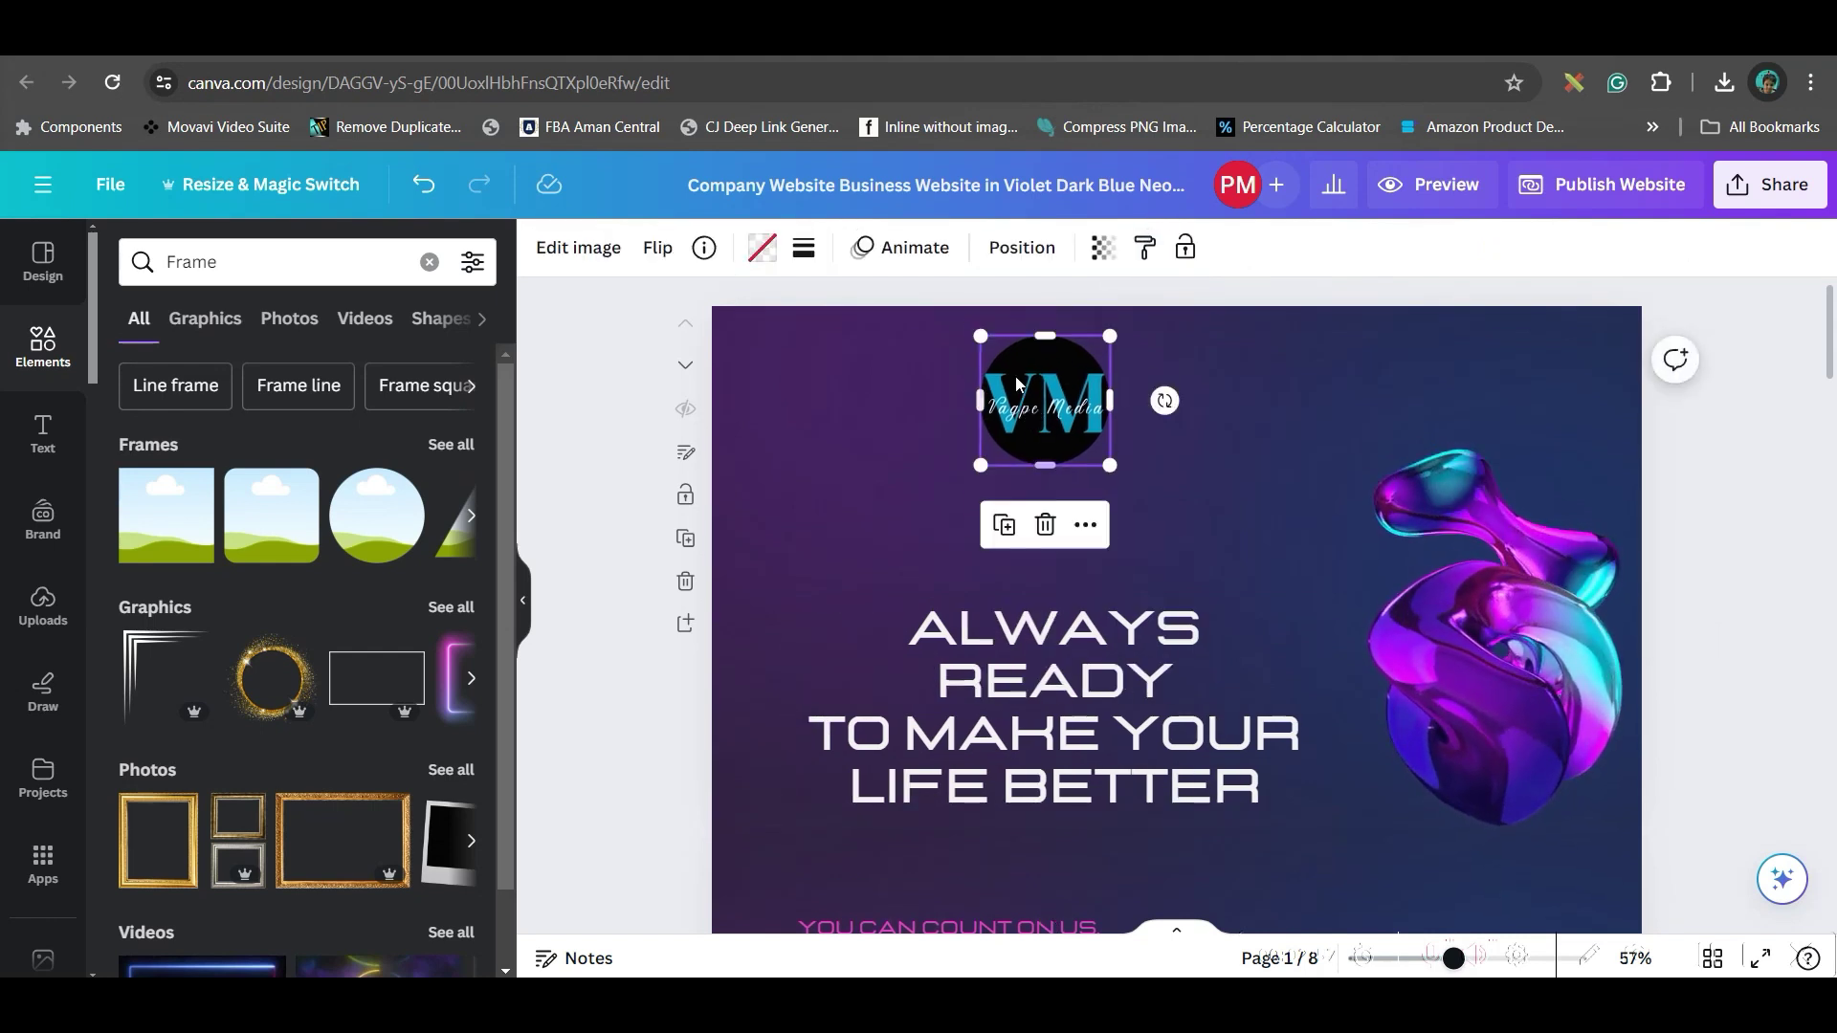
# Search elements for 'gradient vide' and drop the purple-red gradient video into a circle frame
pyautogui.click(376, 532)
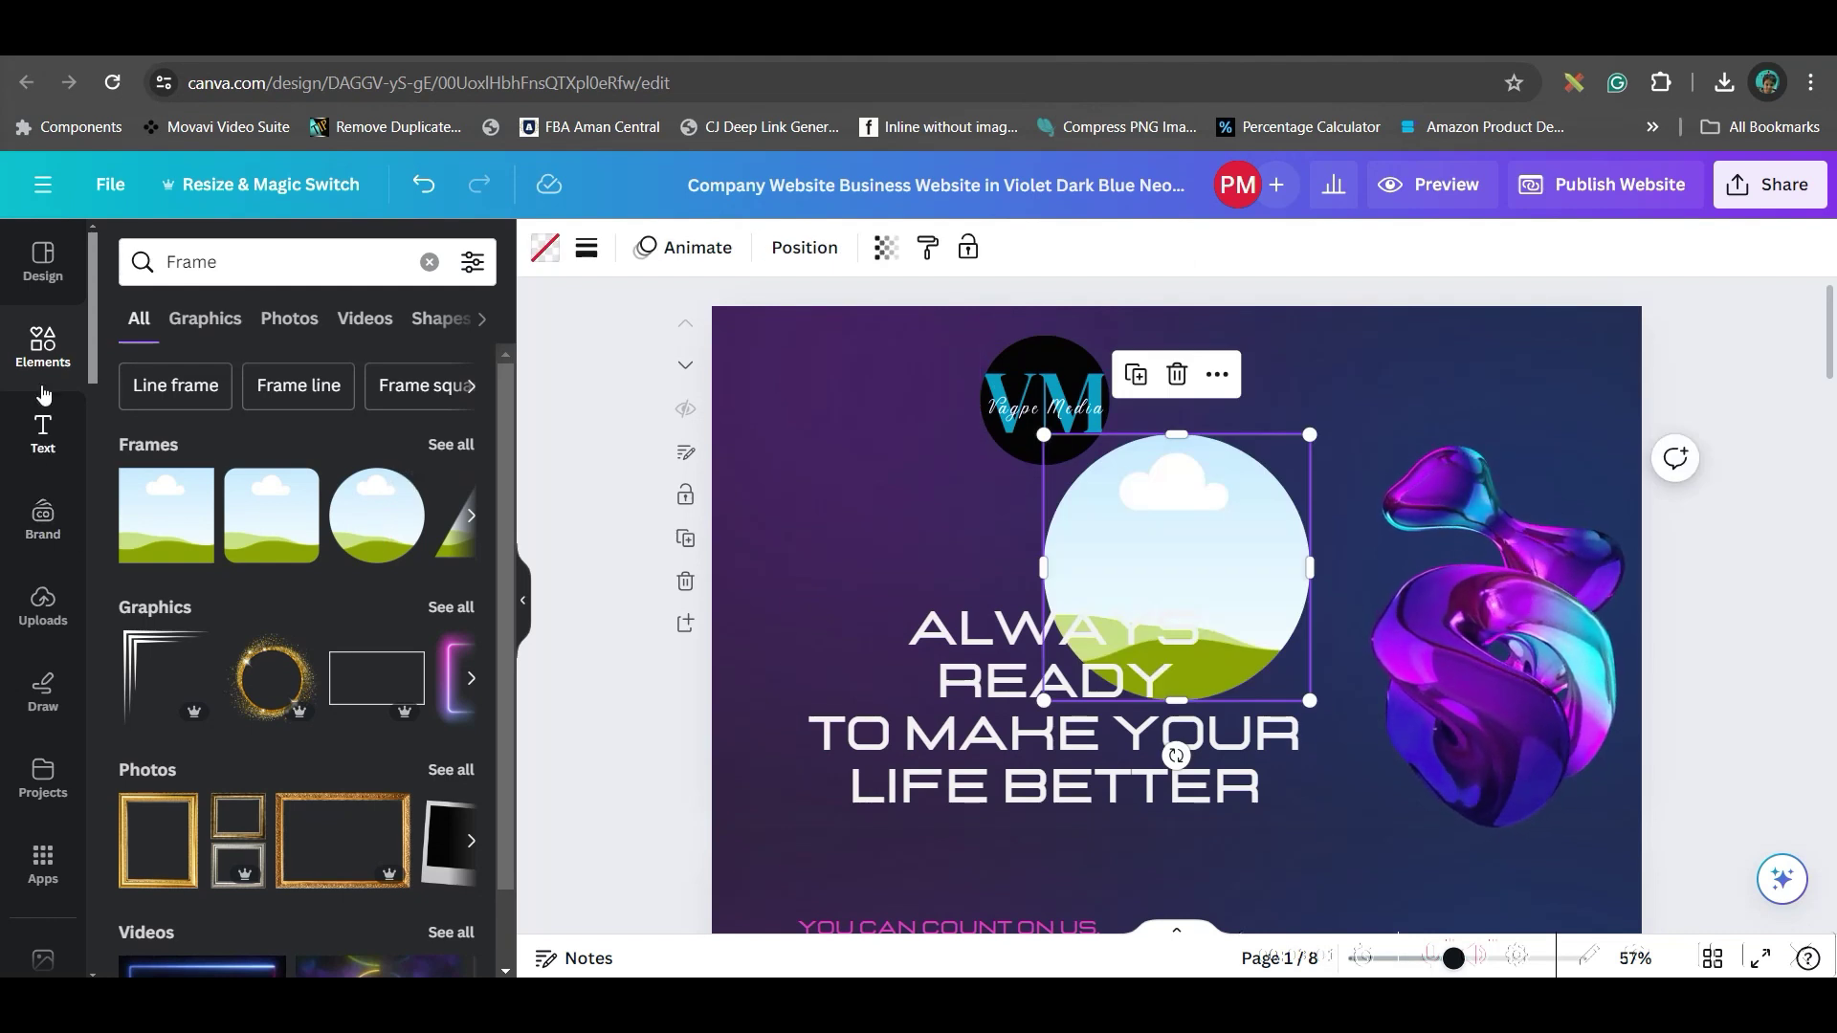
pyautogui.click(431, 265)
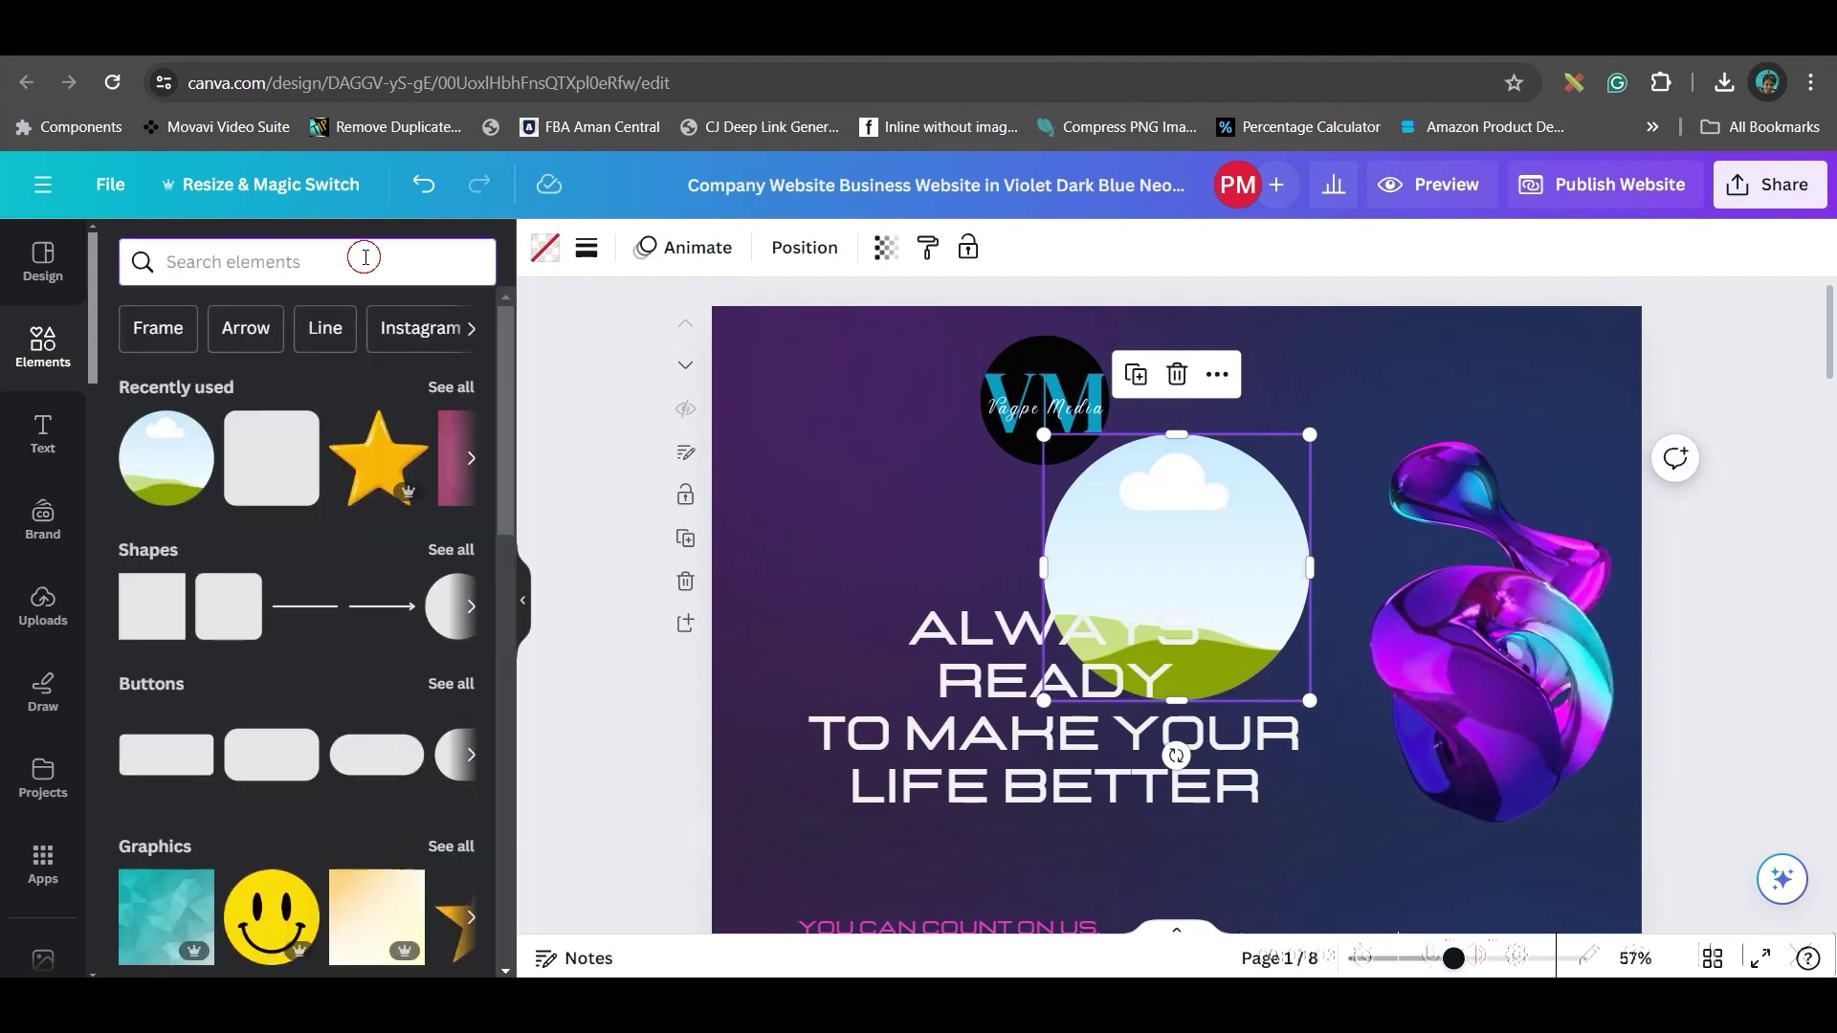
pyautogui.write('gradient video')
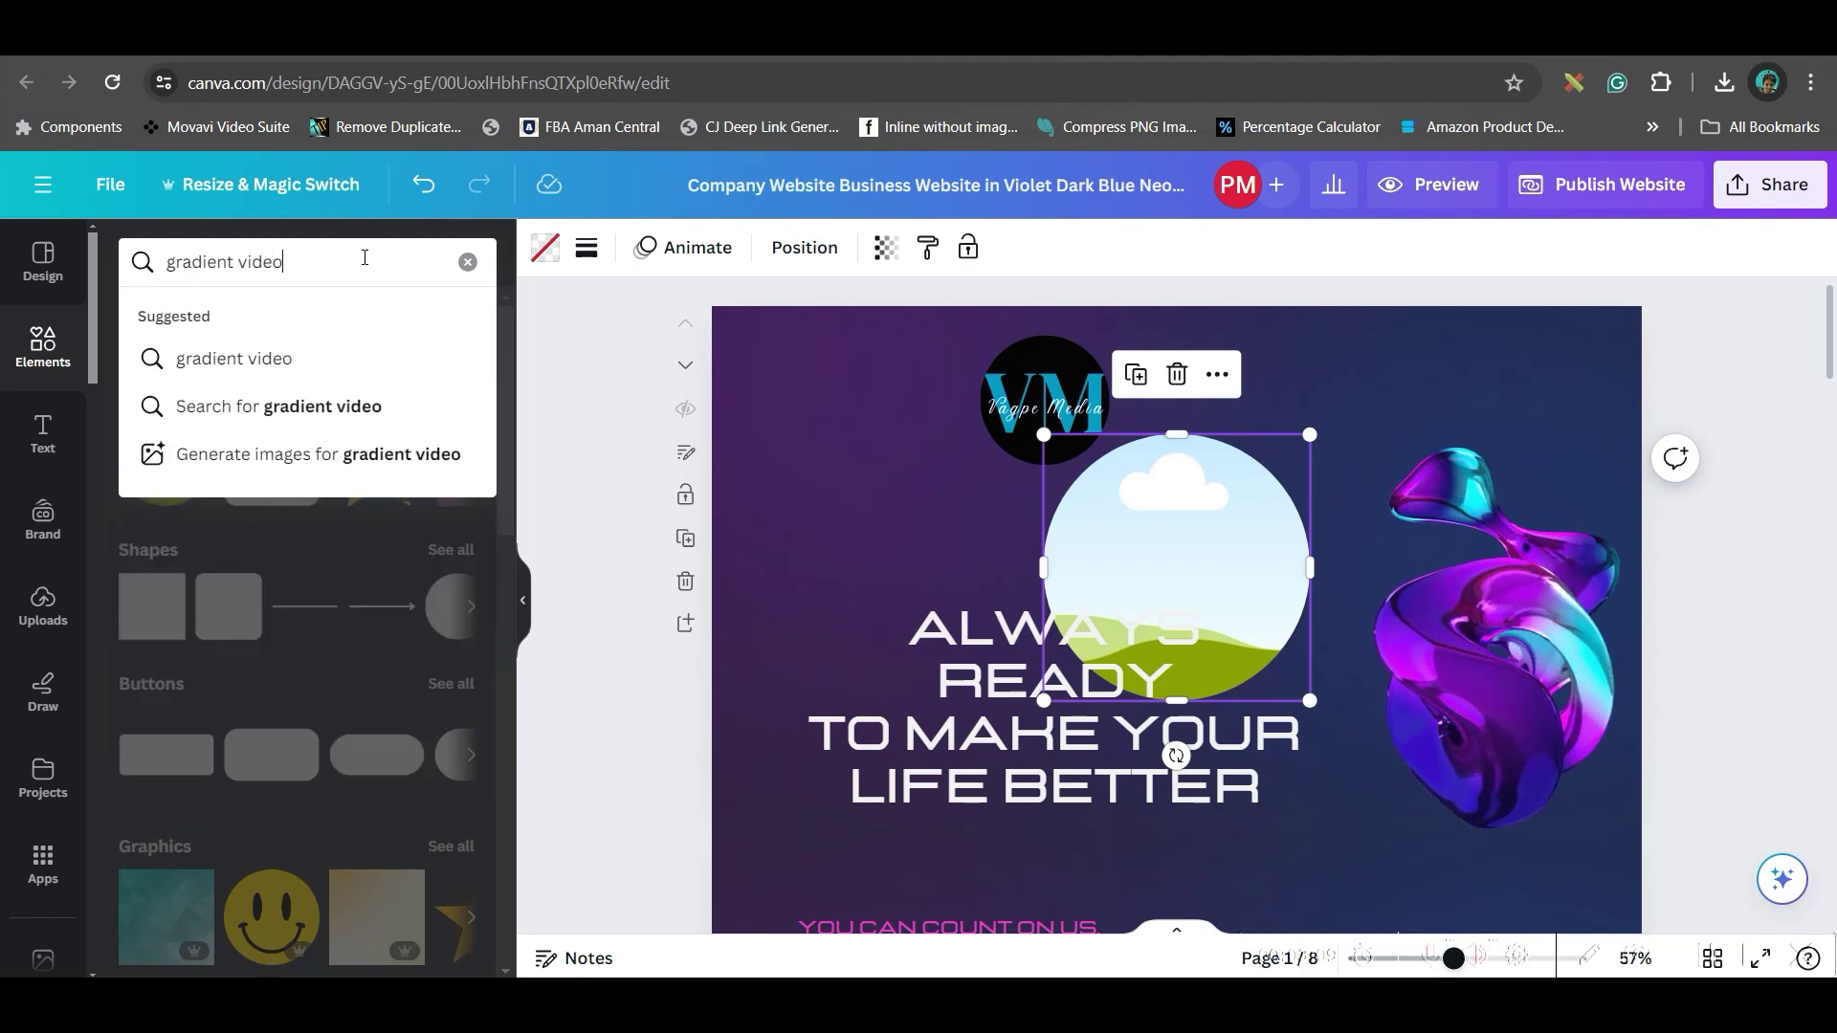
pyautogui.press('Return')
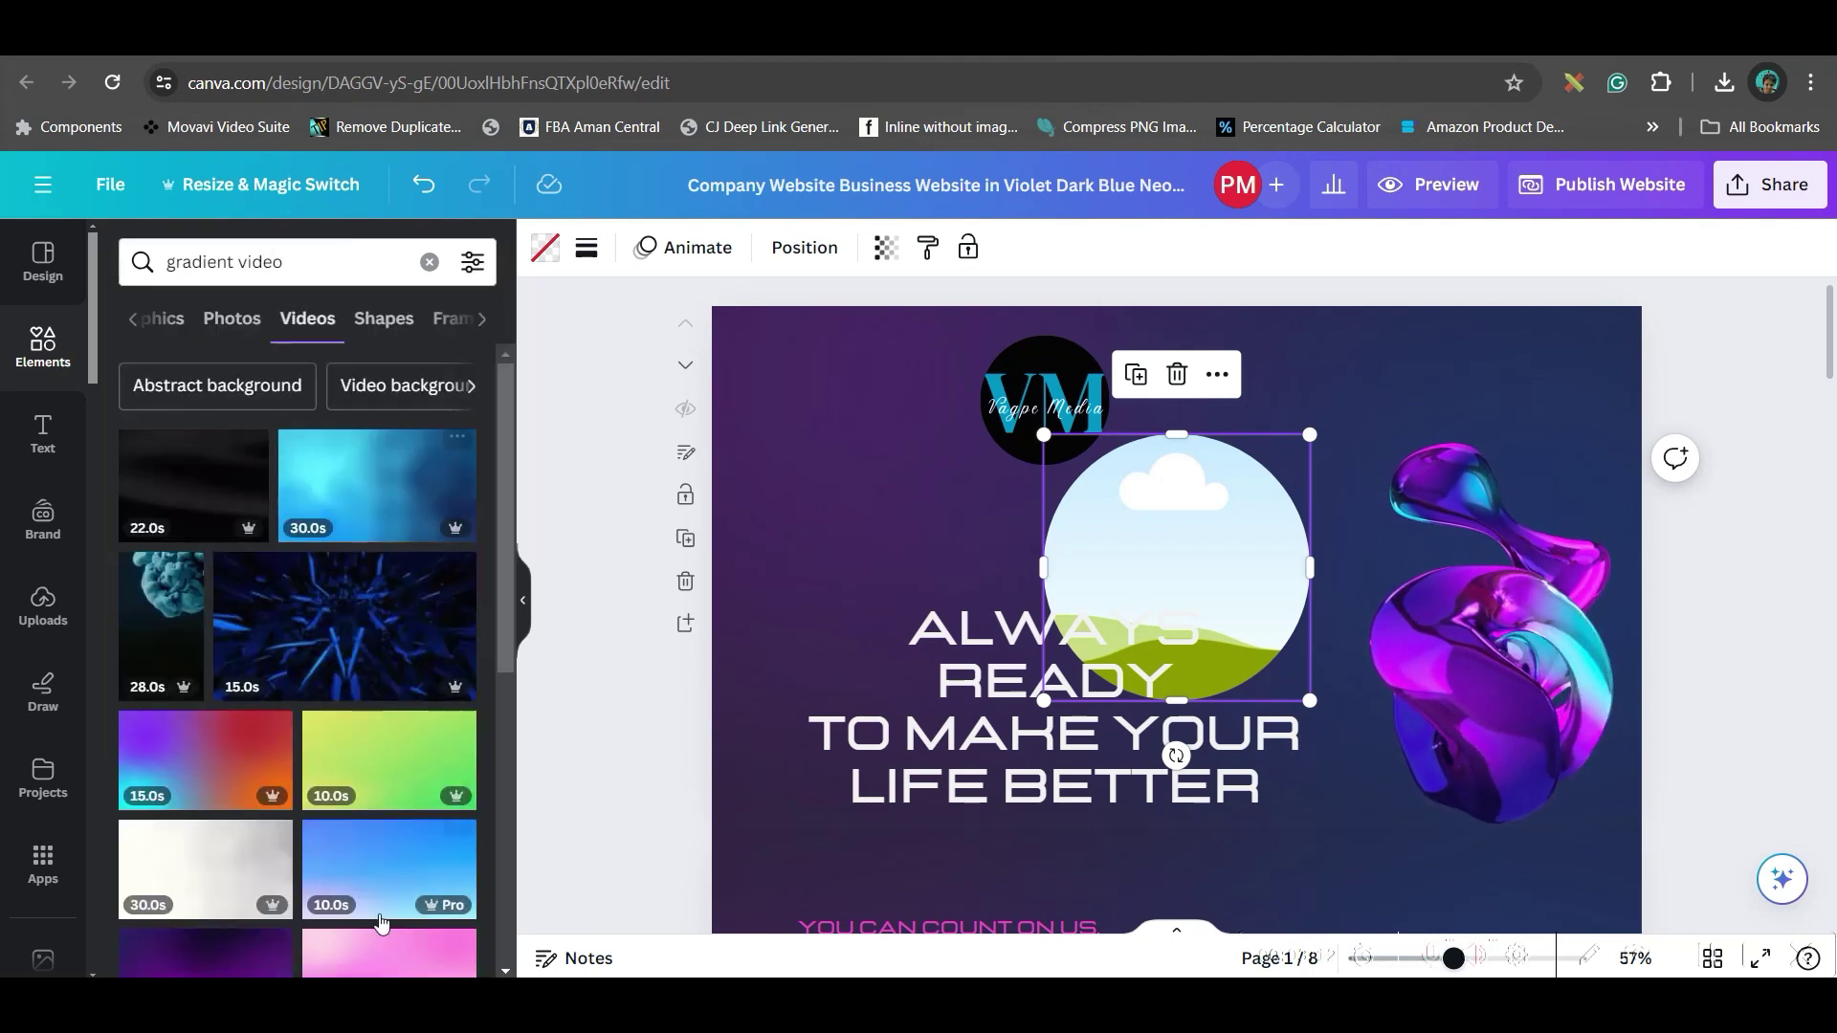
pyautogui.scroll(-4, 265, 685)
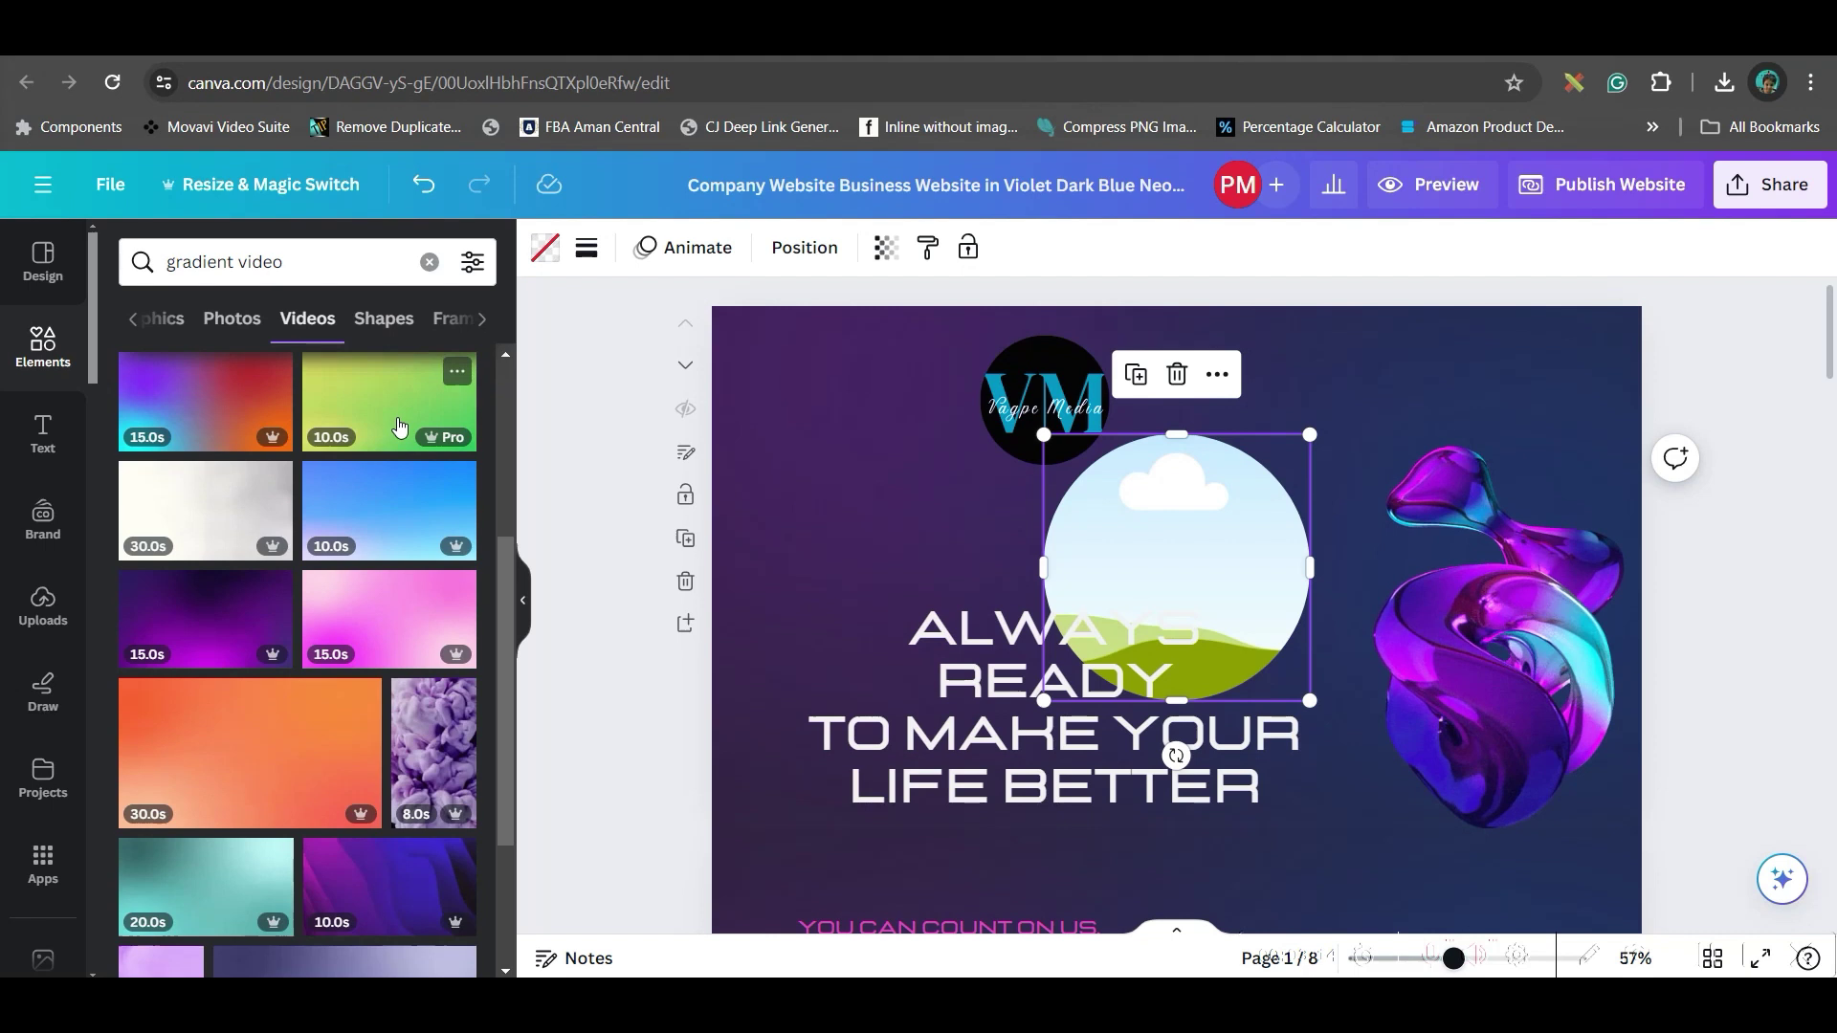
pyautogui.scroll(4, 401, 431)
pyautogui.click(206, 760)
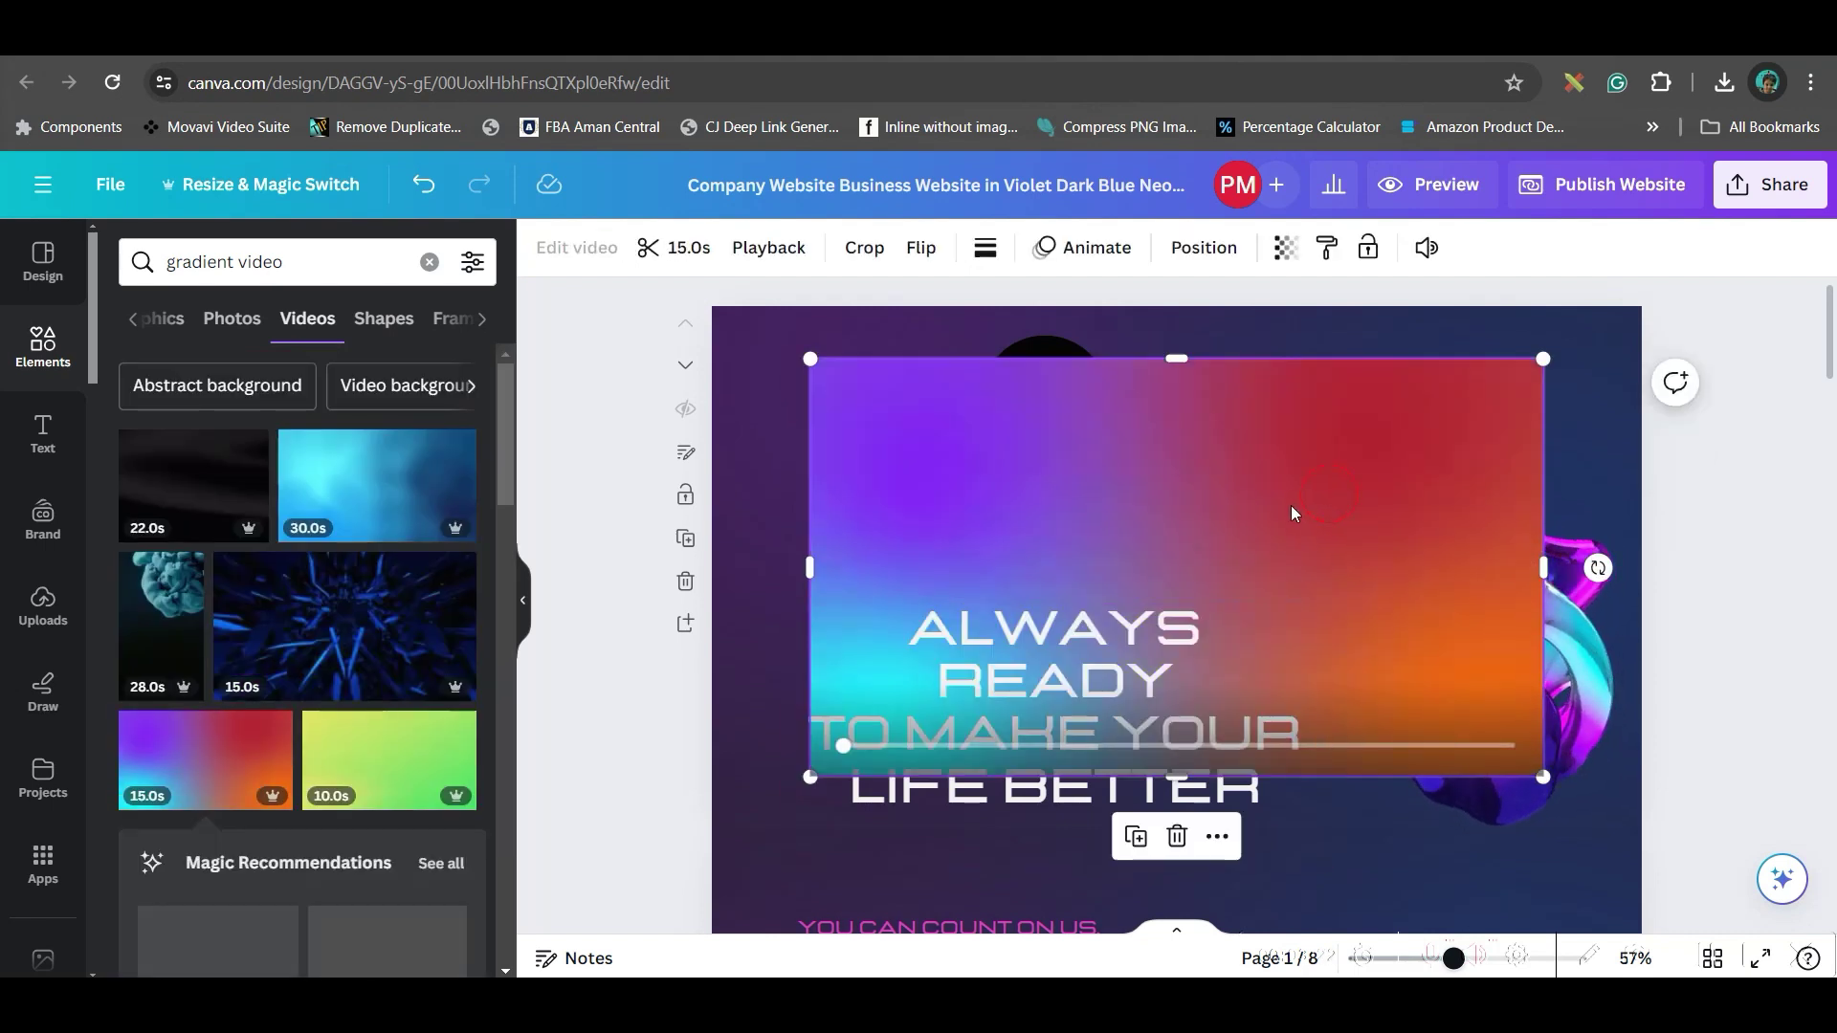
pyautogui.moveTo(1244, 519); pyautogui.dragTo(1214, 543)
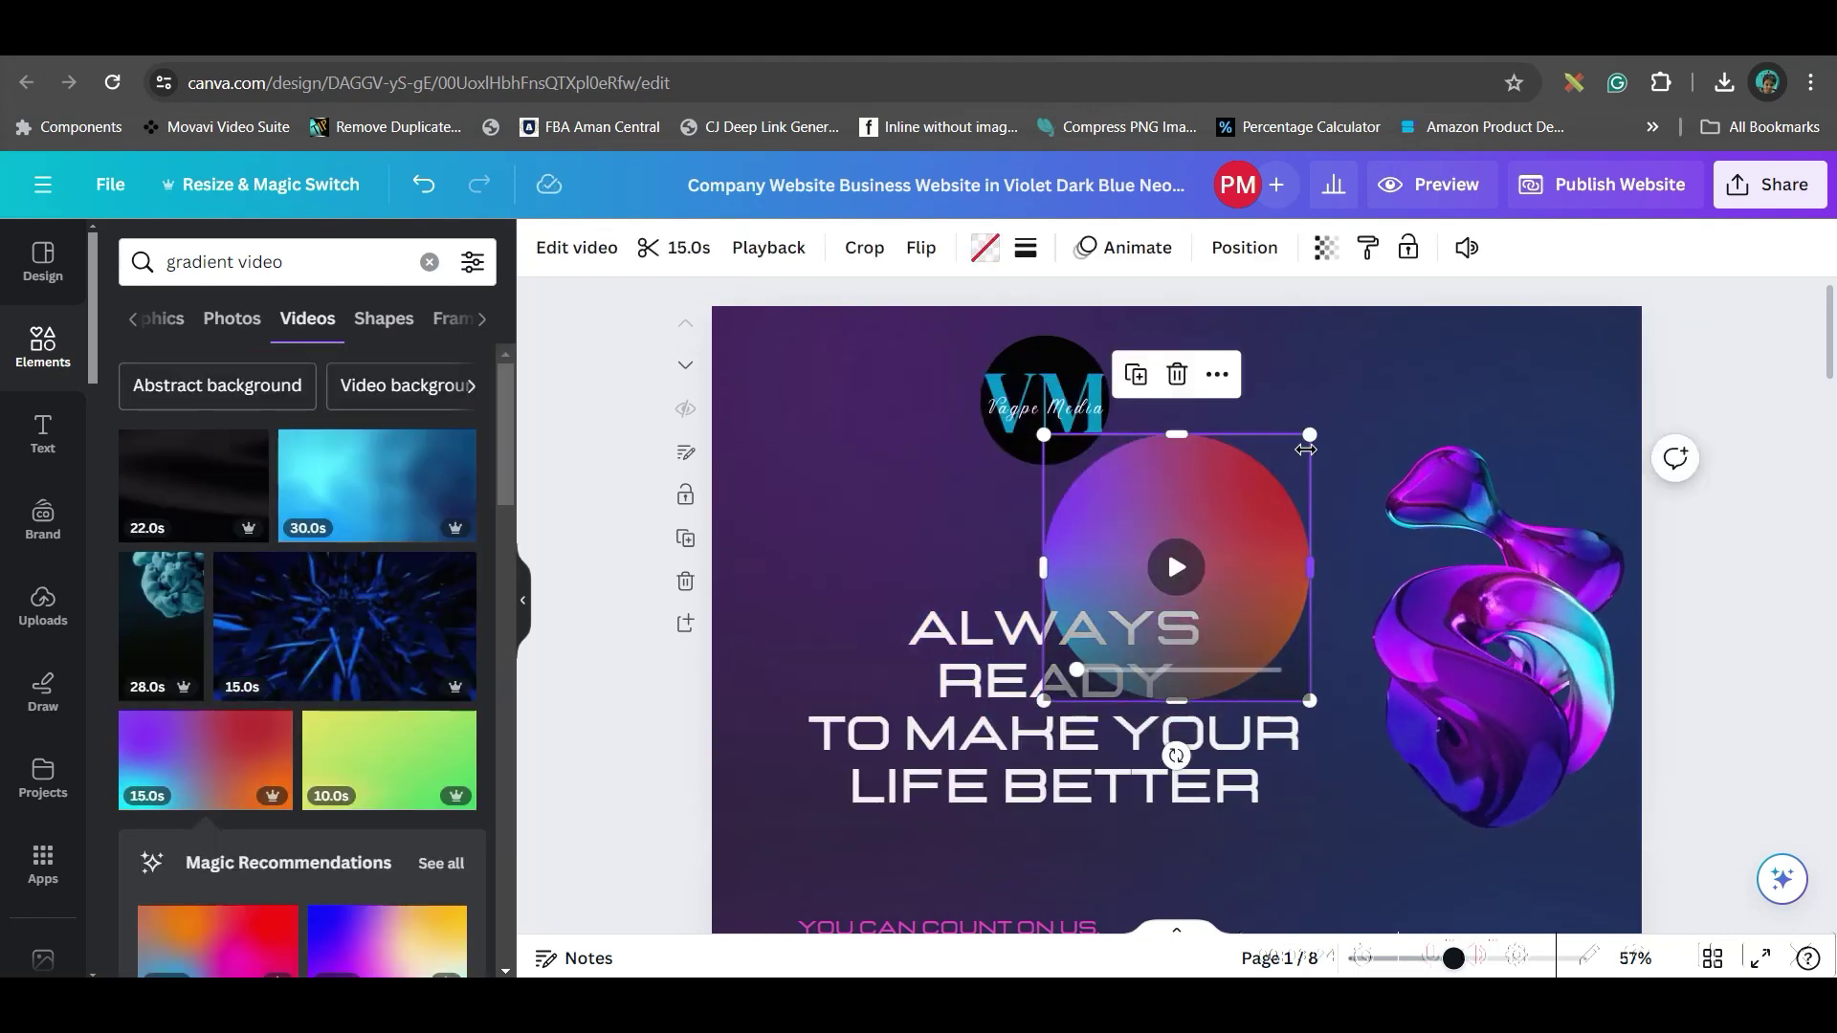
# Shrink the gradient circle and position it over the VM logo above the headline
pyautogui.moveTo(1309, 436); pyautogui.dragTo(1259, 486)
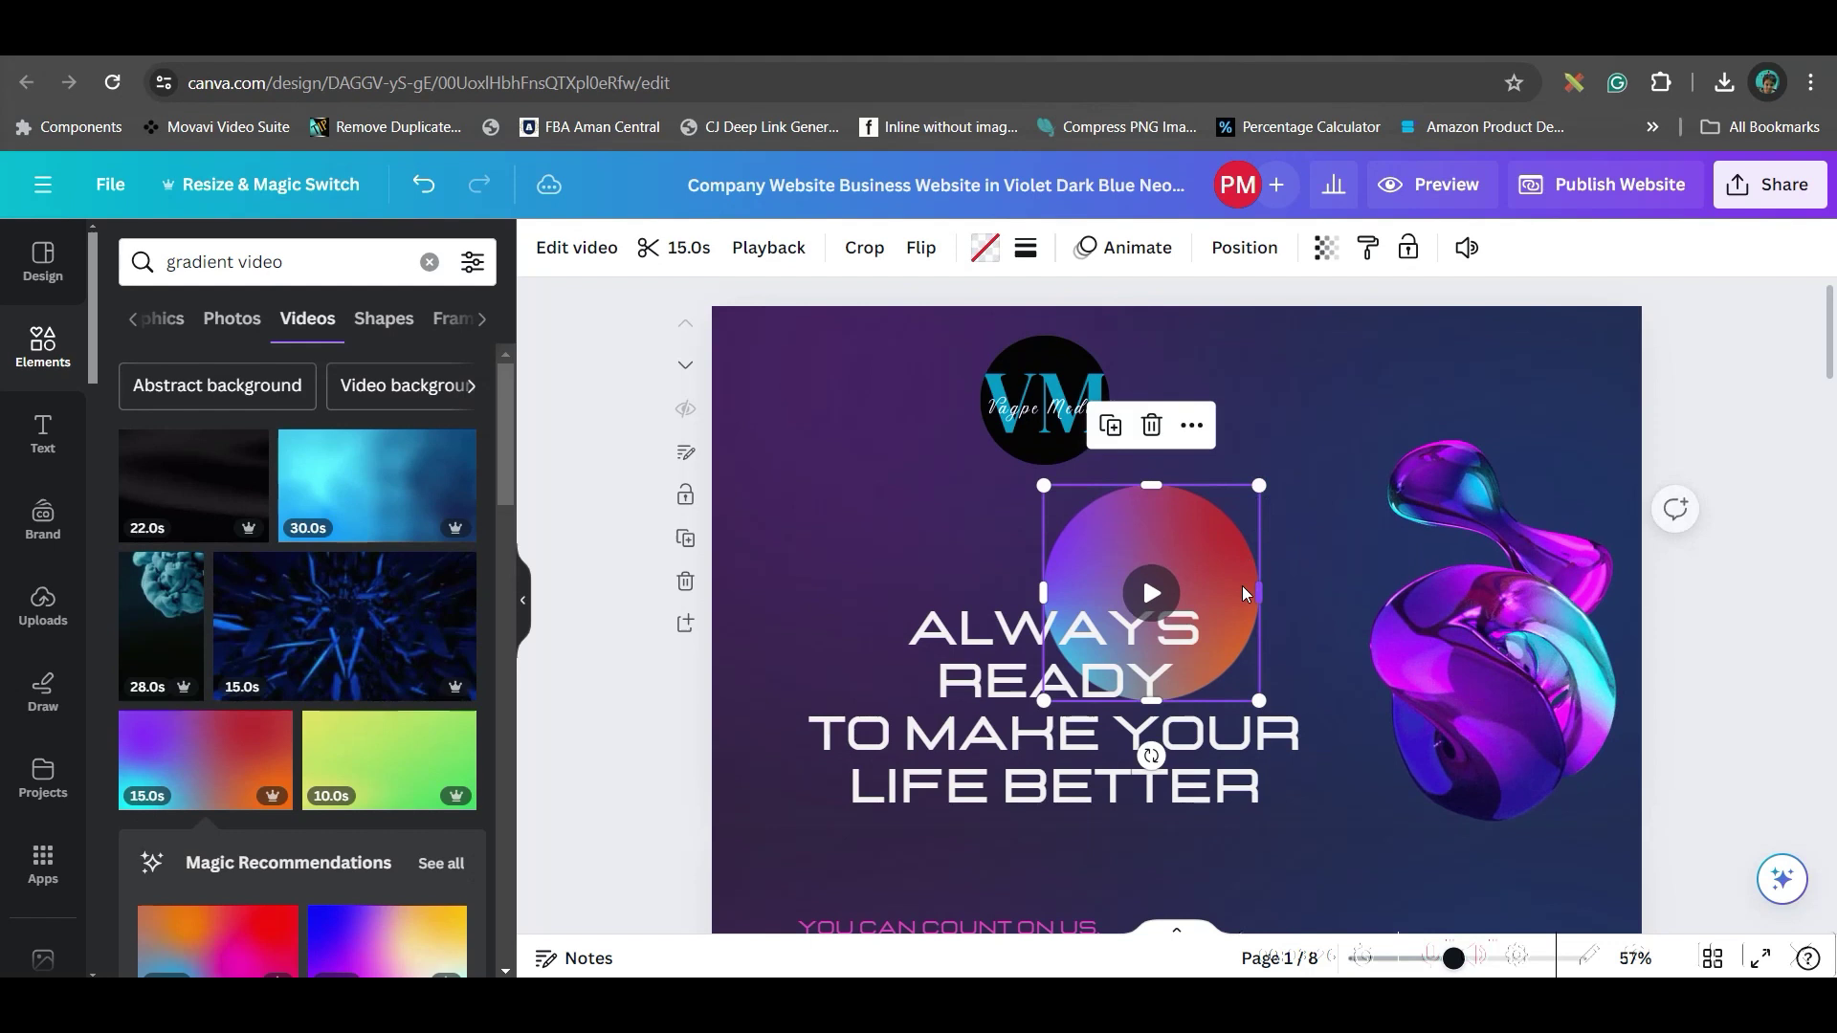
pyautogui.moveTo(1238, 584); pyautogui.dragTo(1131, 390)
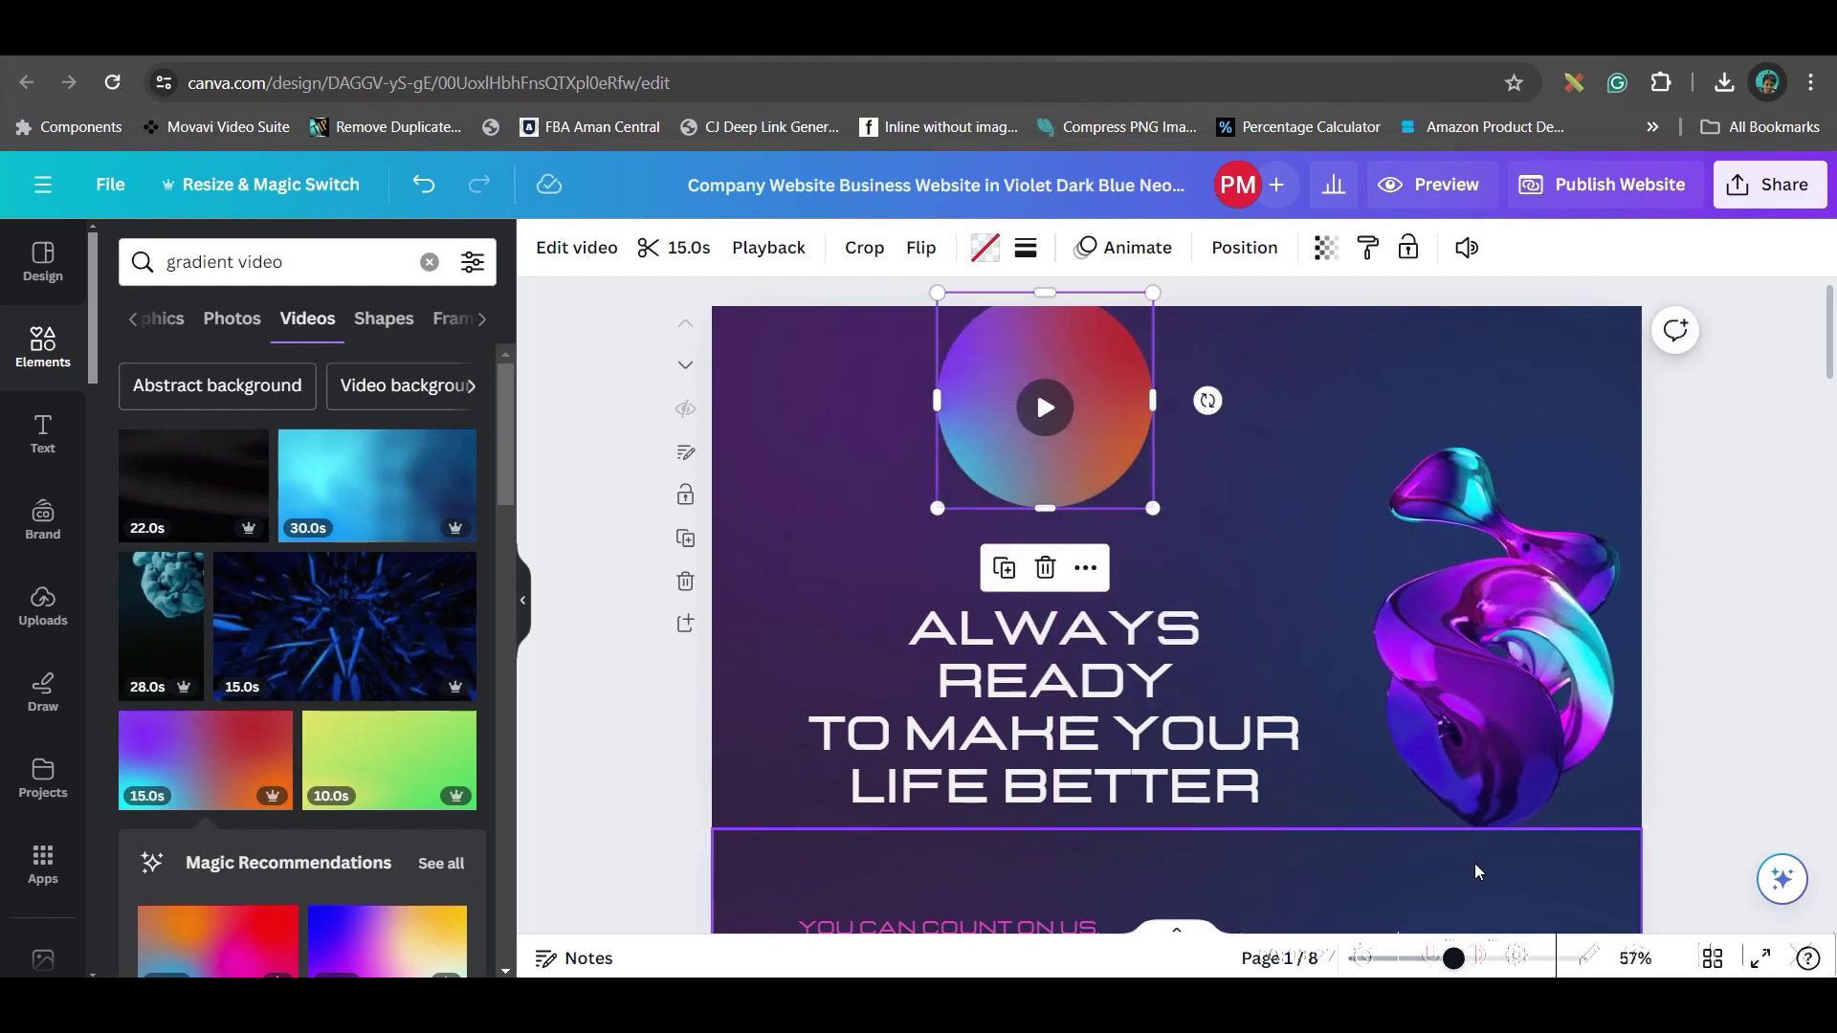
pyautogui.moveTo(1152, 293); pyautogui.dragTo(1097, 380)
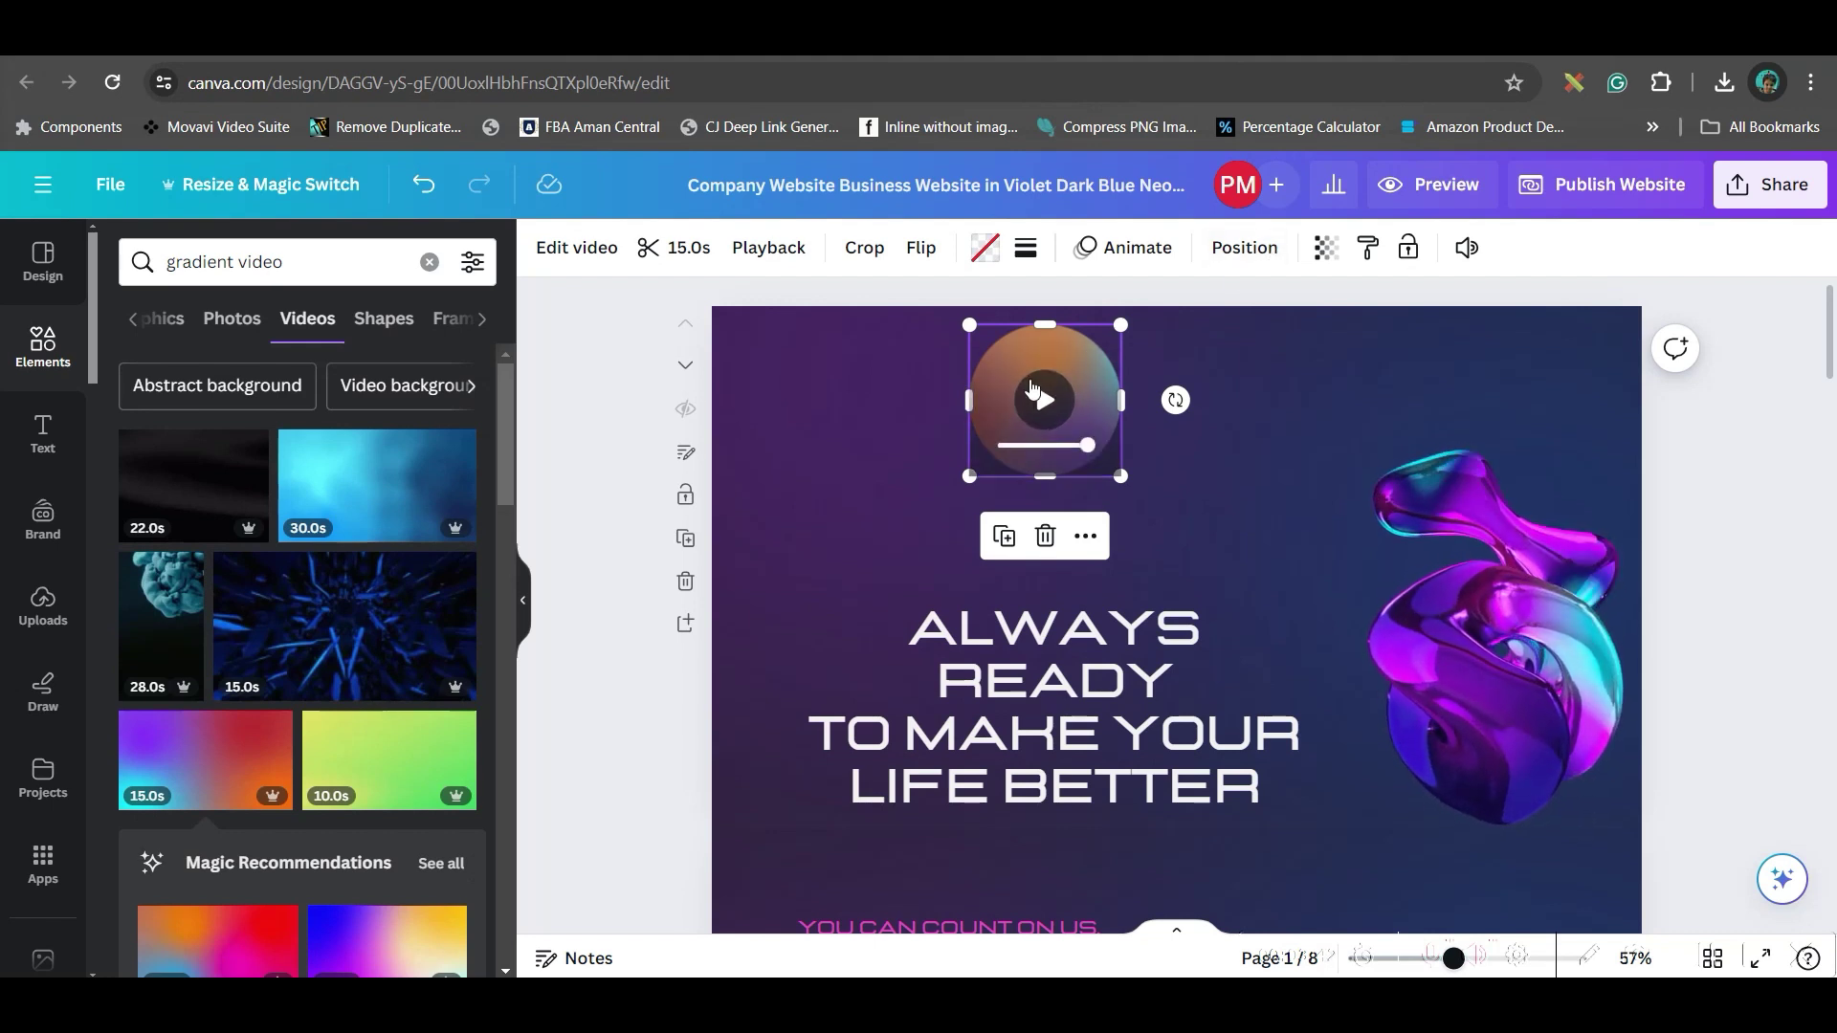
# Reorder layers so the gradient circle sits behind the VM logo
pyautogui.click(1242, 248)
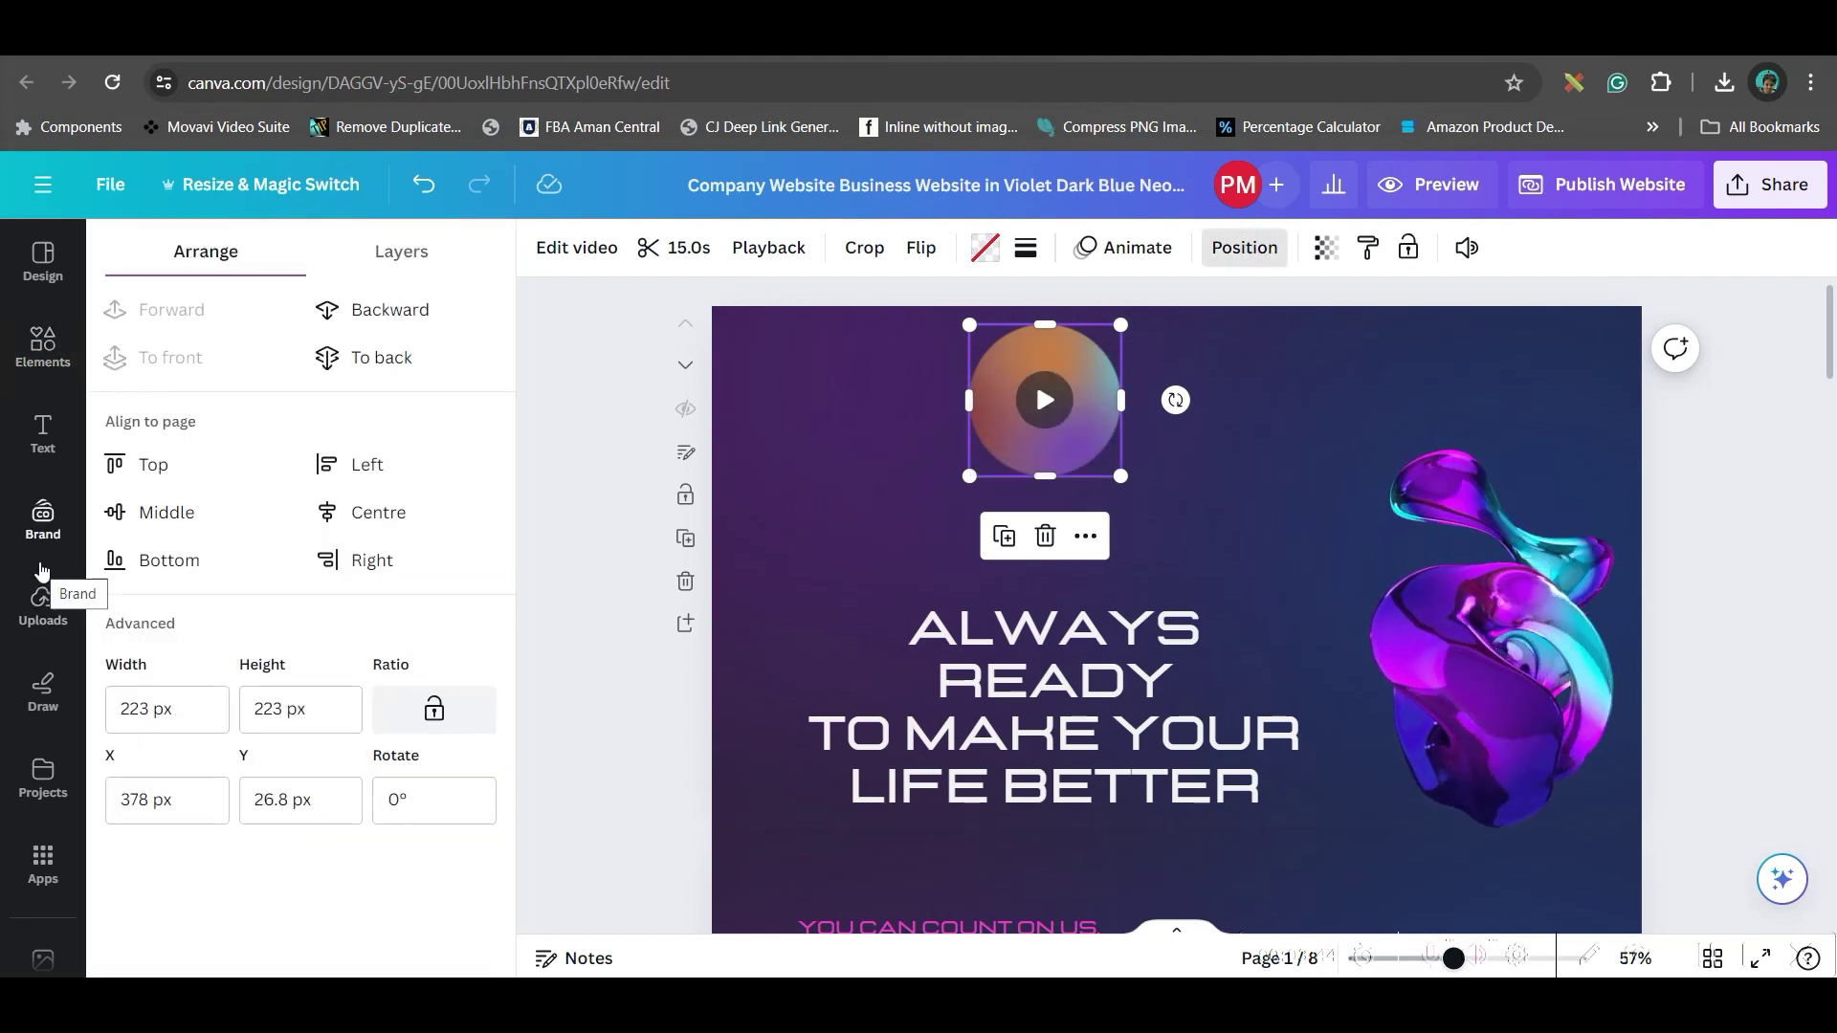
pyautogui.click(401, 254)
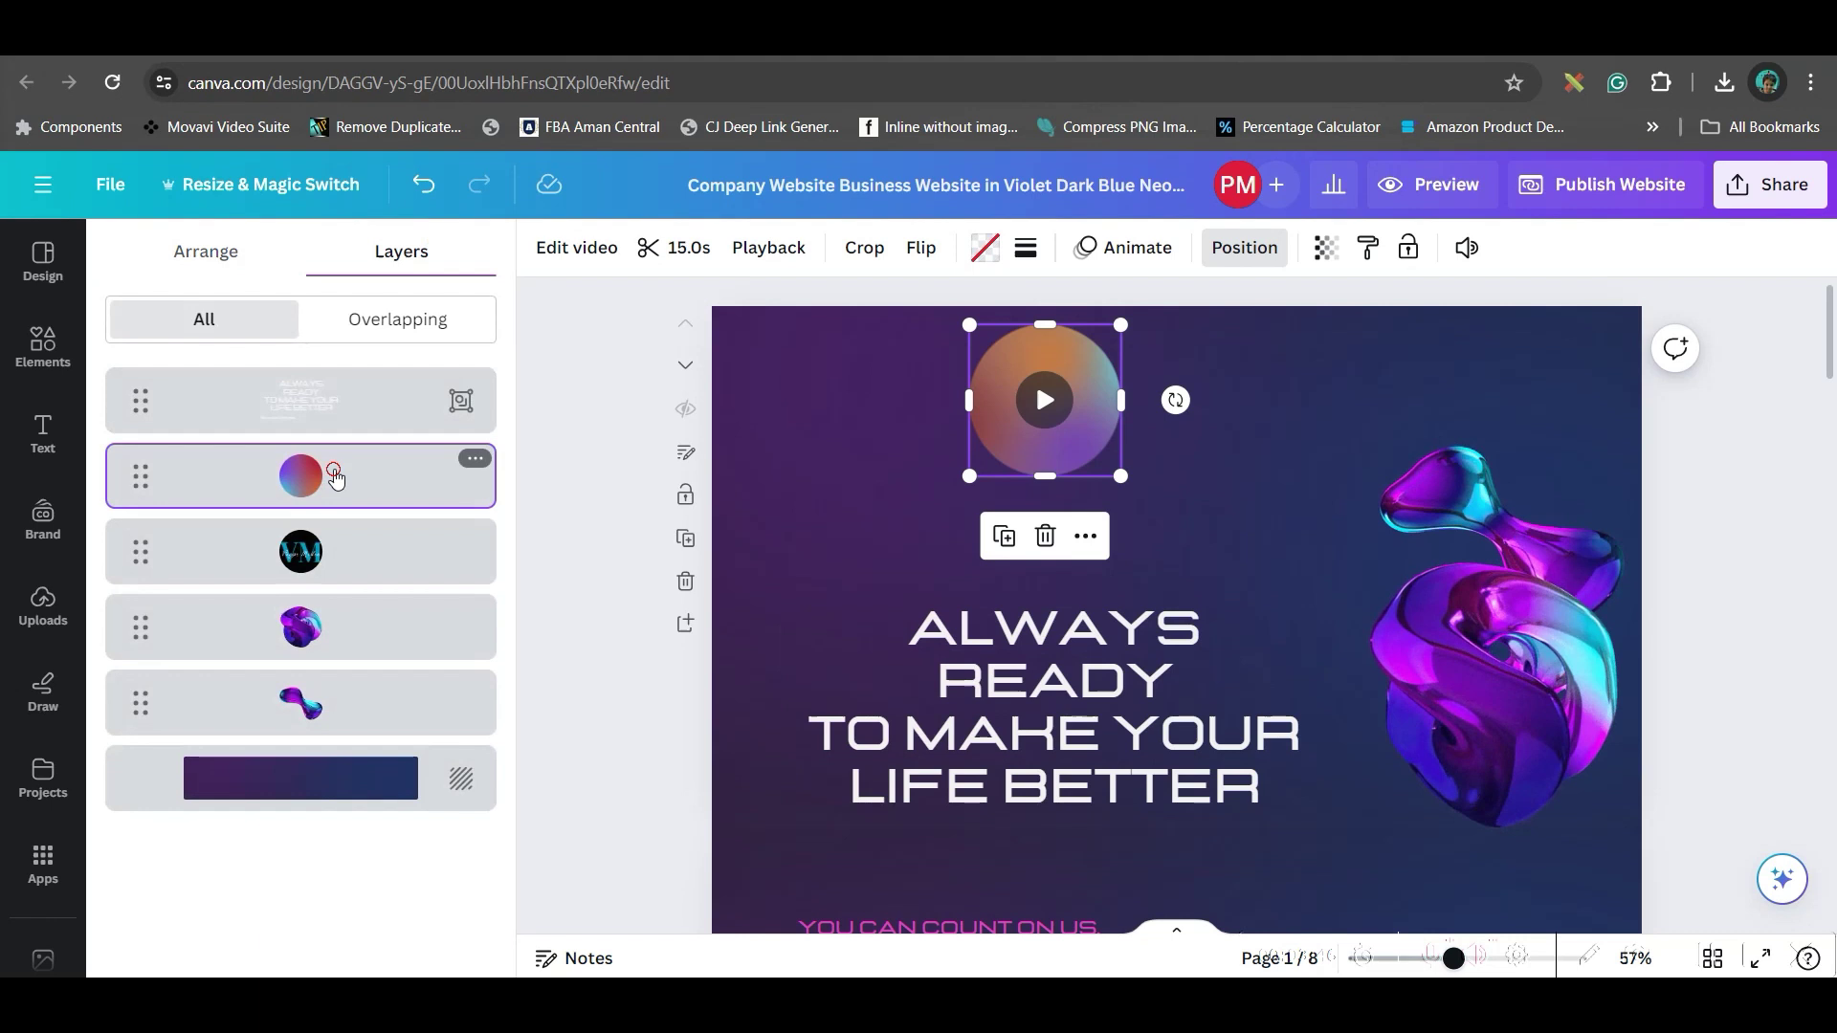
pyautogui.moveTo(341, 472); pyautogui.dragTo(345, 586)
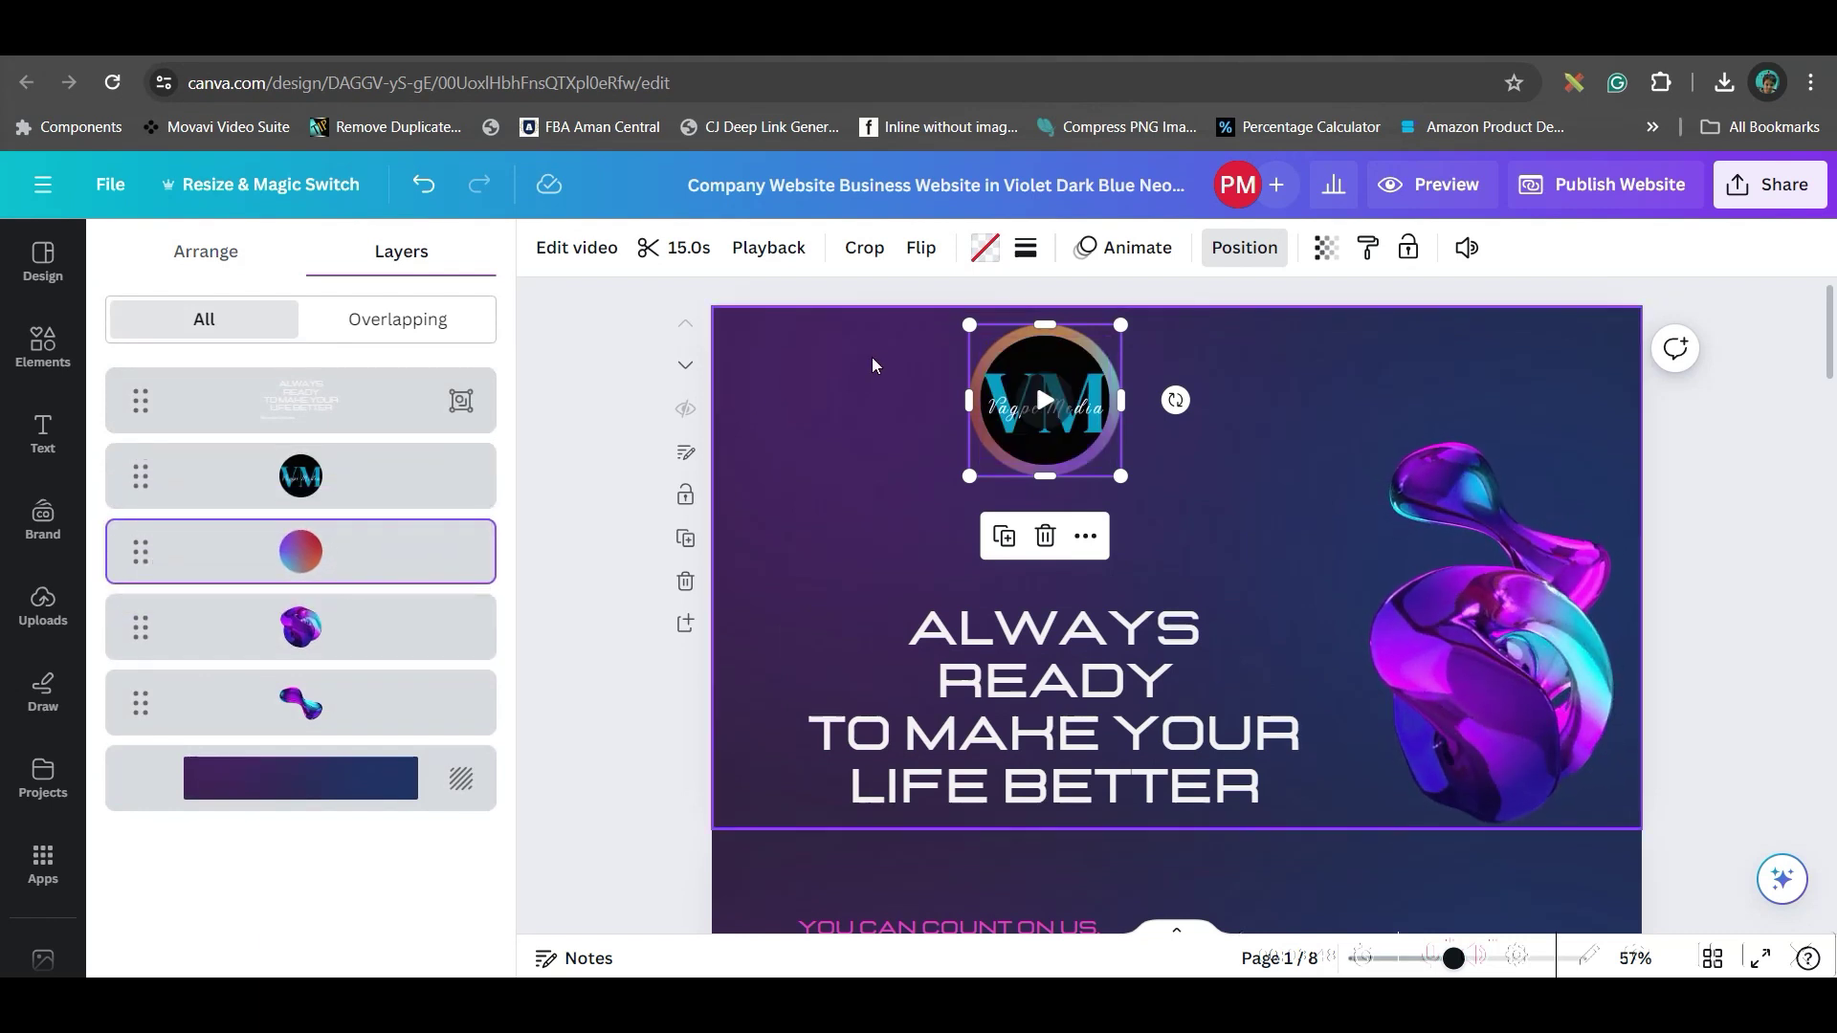
# Resize and centre the VM logo inside the ring, then group logo and circle
pyautogui.click(438, 478)
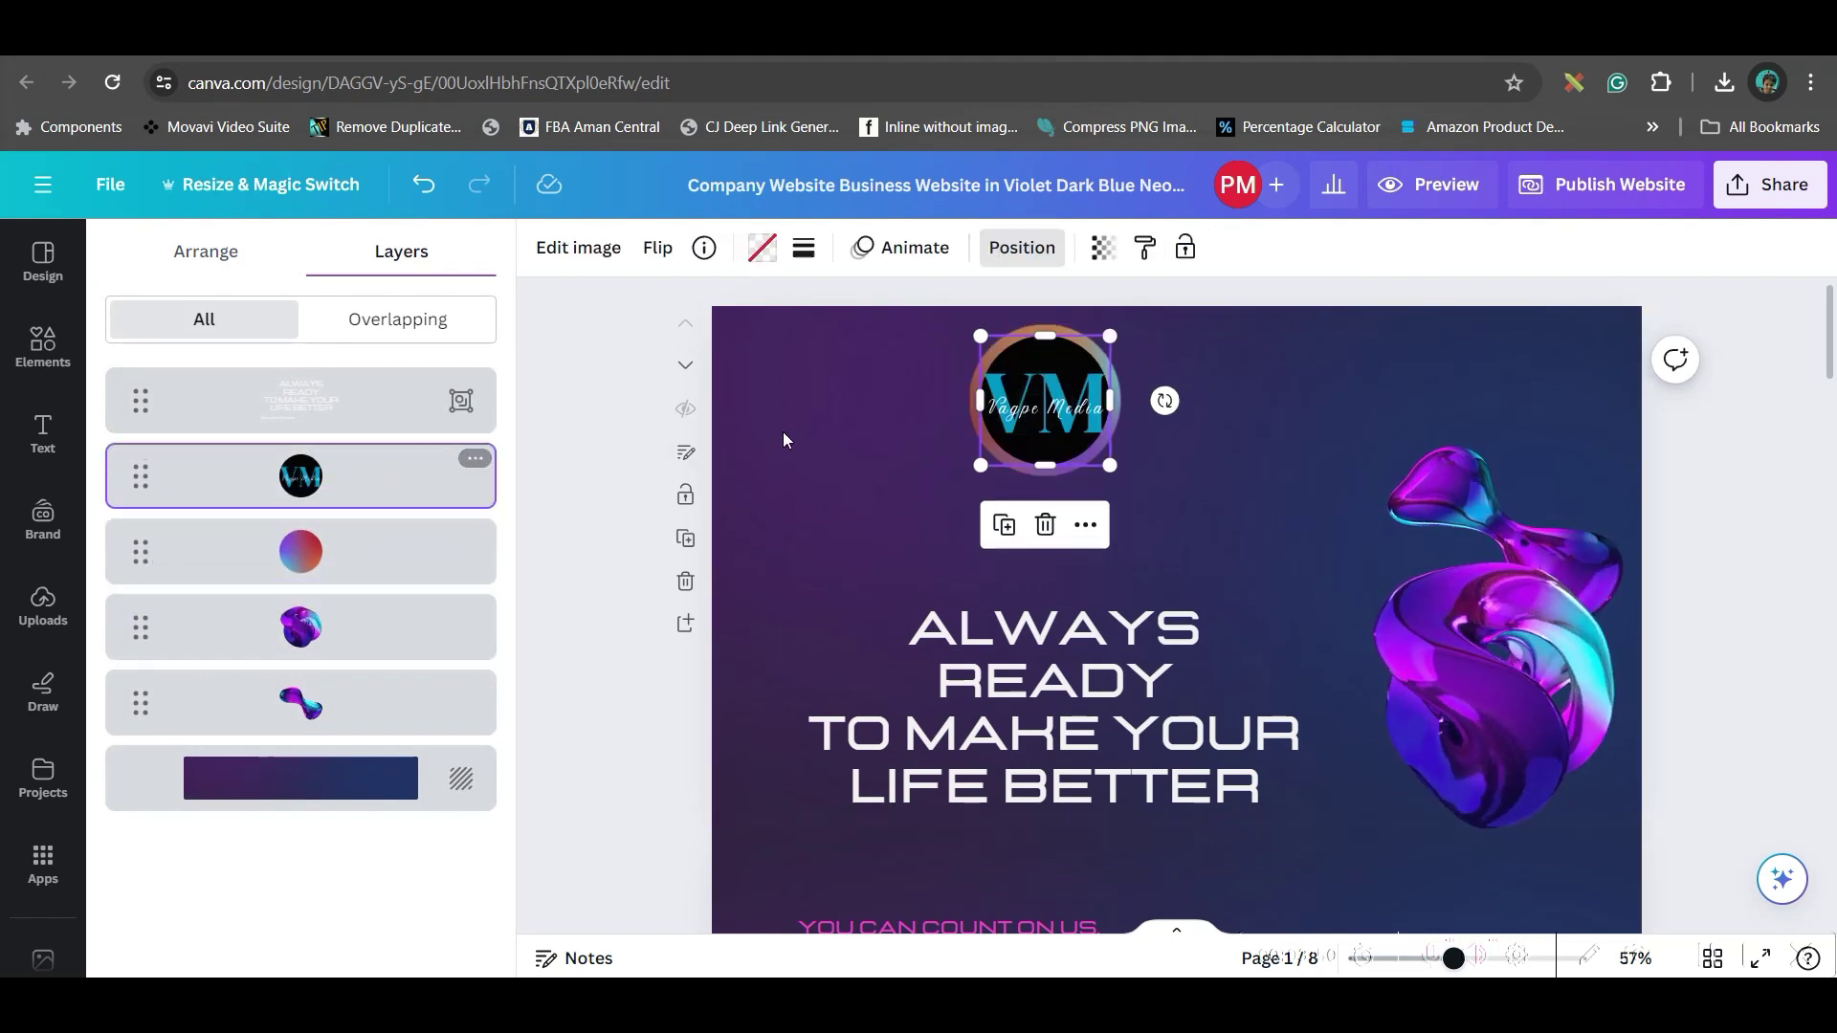
pyautogui.moveTo(975, 469); pyautogui.dragTo(973, 474)
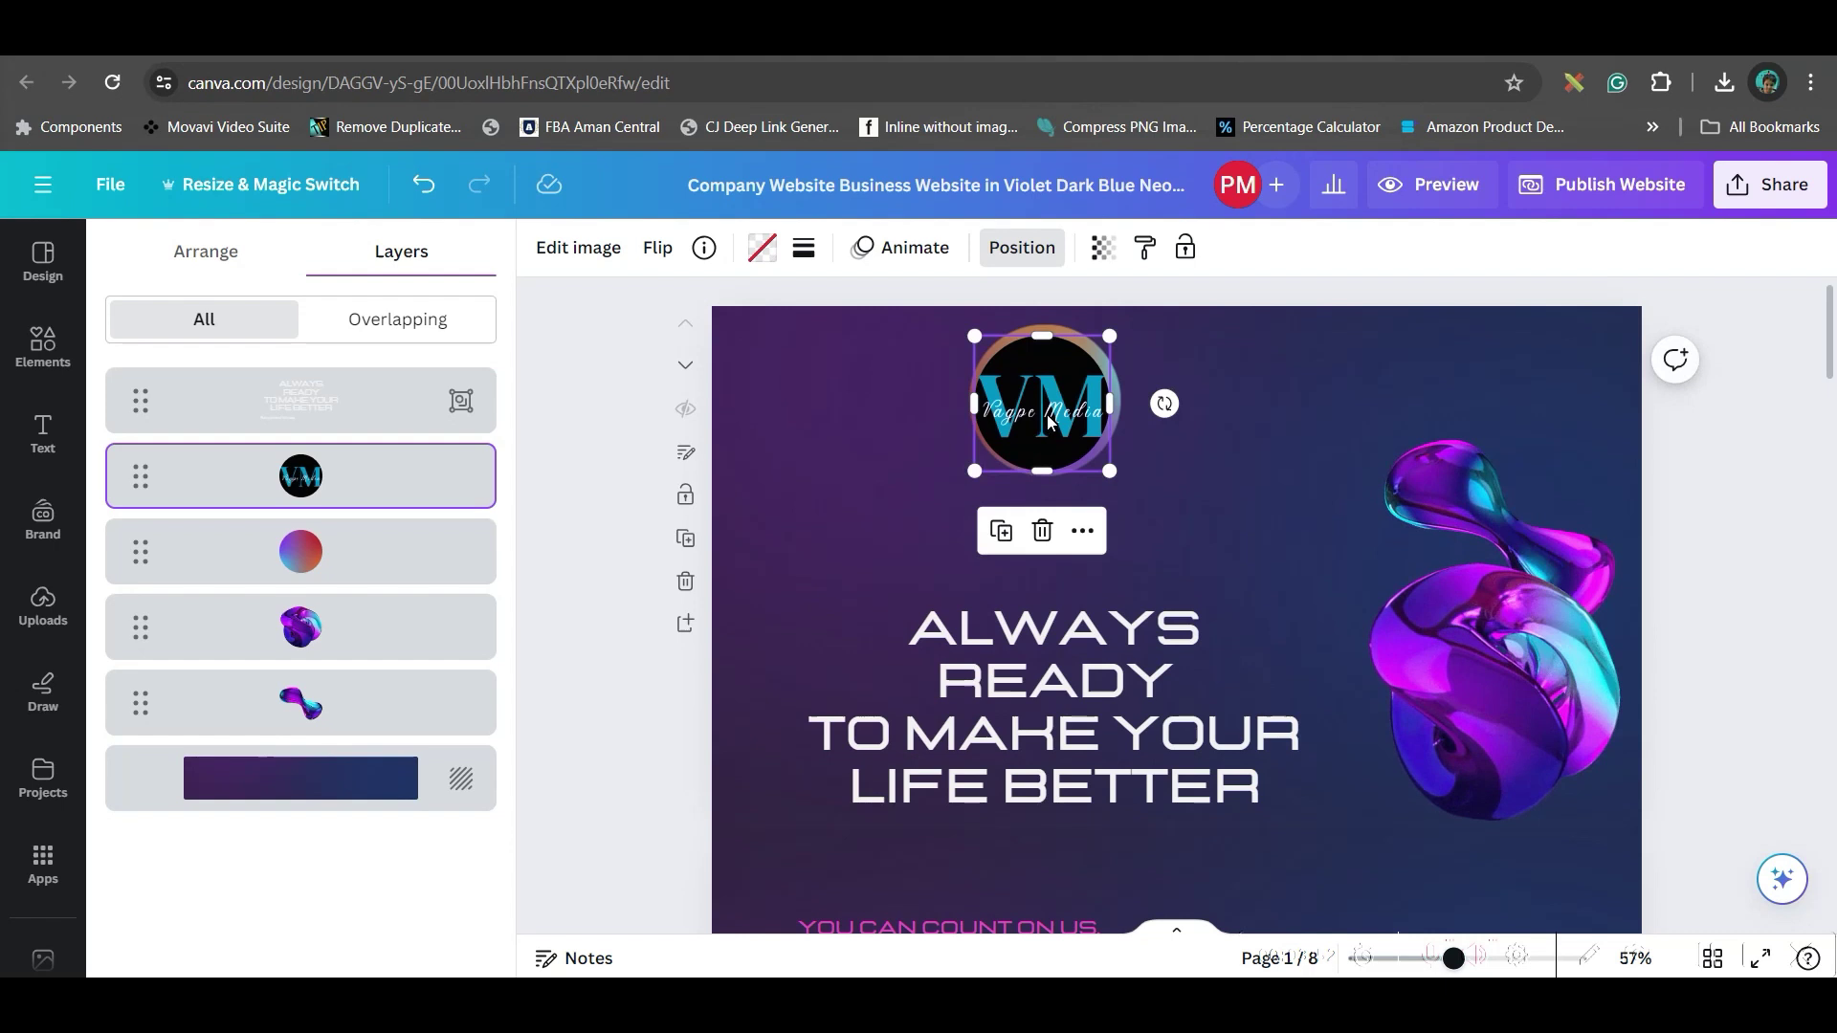
pyautogui.moveTo(1050, 422); pyautogui.dragTo(1053, 383)
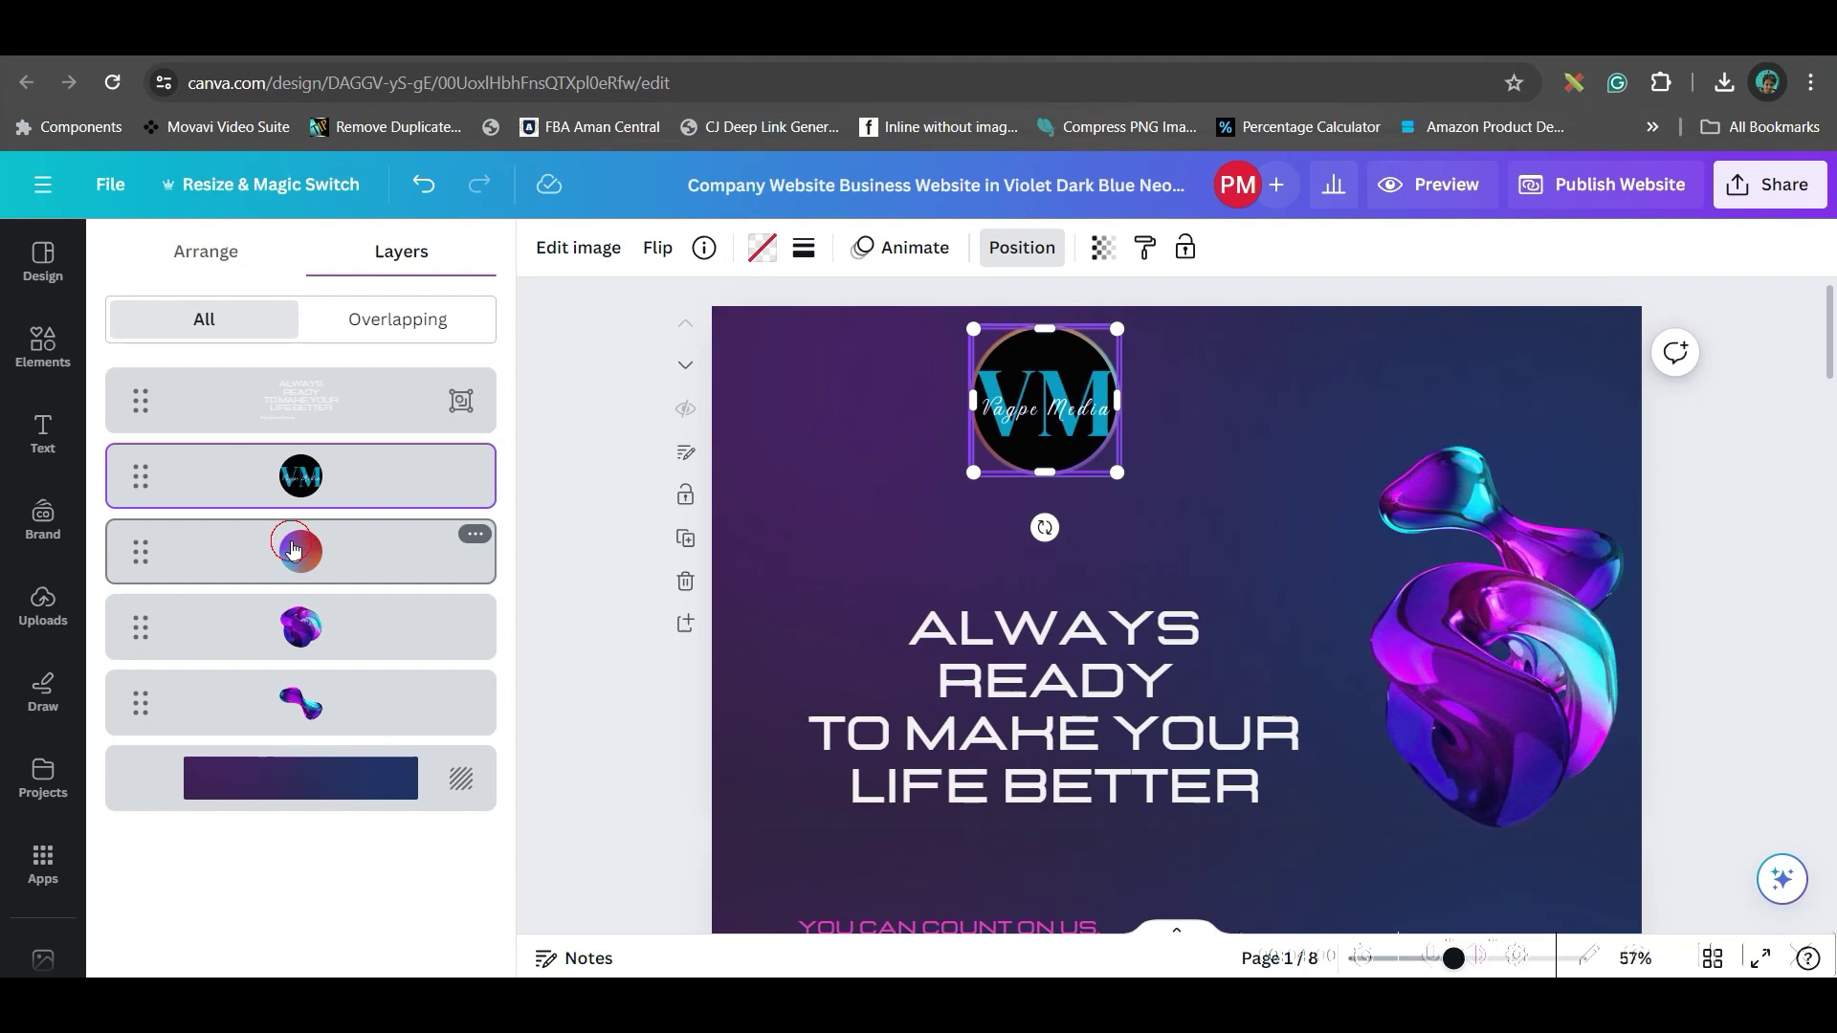
pyautogui.keyDown('shift'); pyautogui.click(293, 550); pyautogui.keyUp('shift')
pyautogui.click(1000, 541)
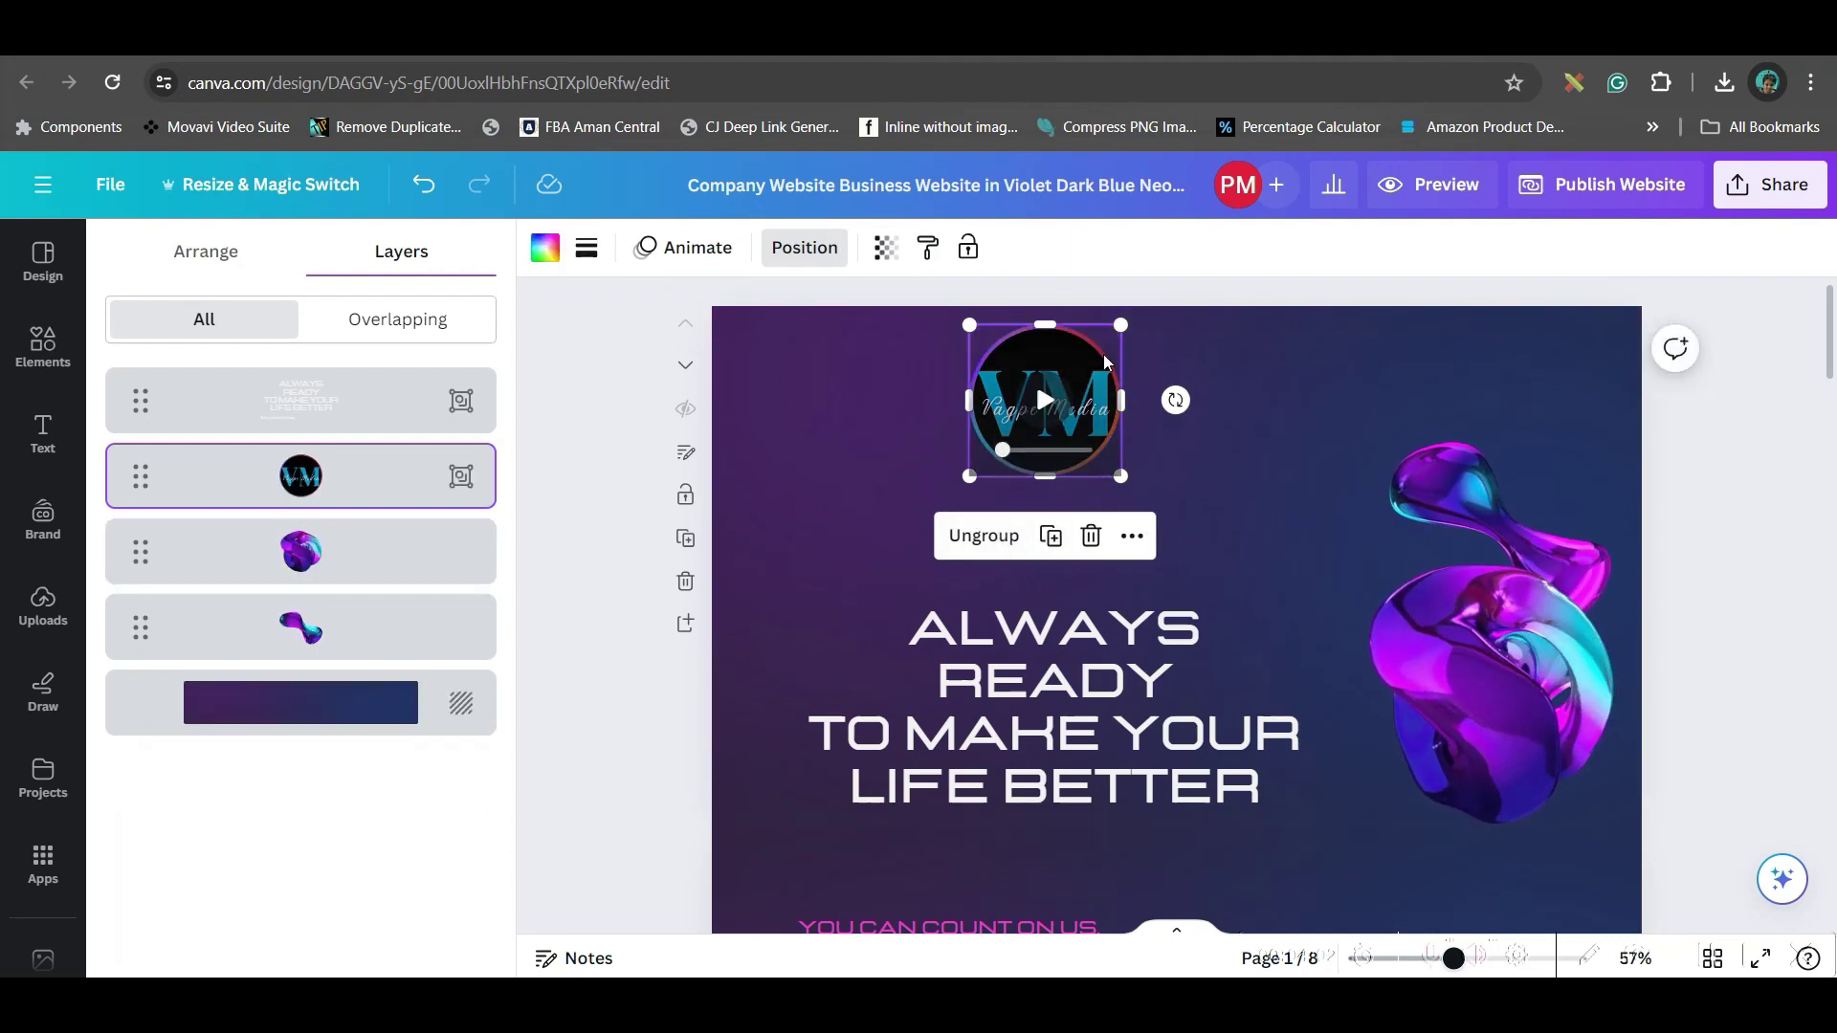
pyautogui.click(1052, 708)
# Add a heading reading 'VAGPE MEDIA' just above the ALWAYS READY headline
pyautogui.click(42, 436)
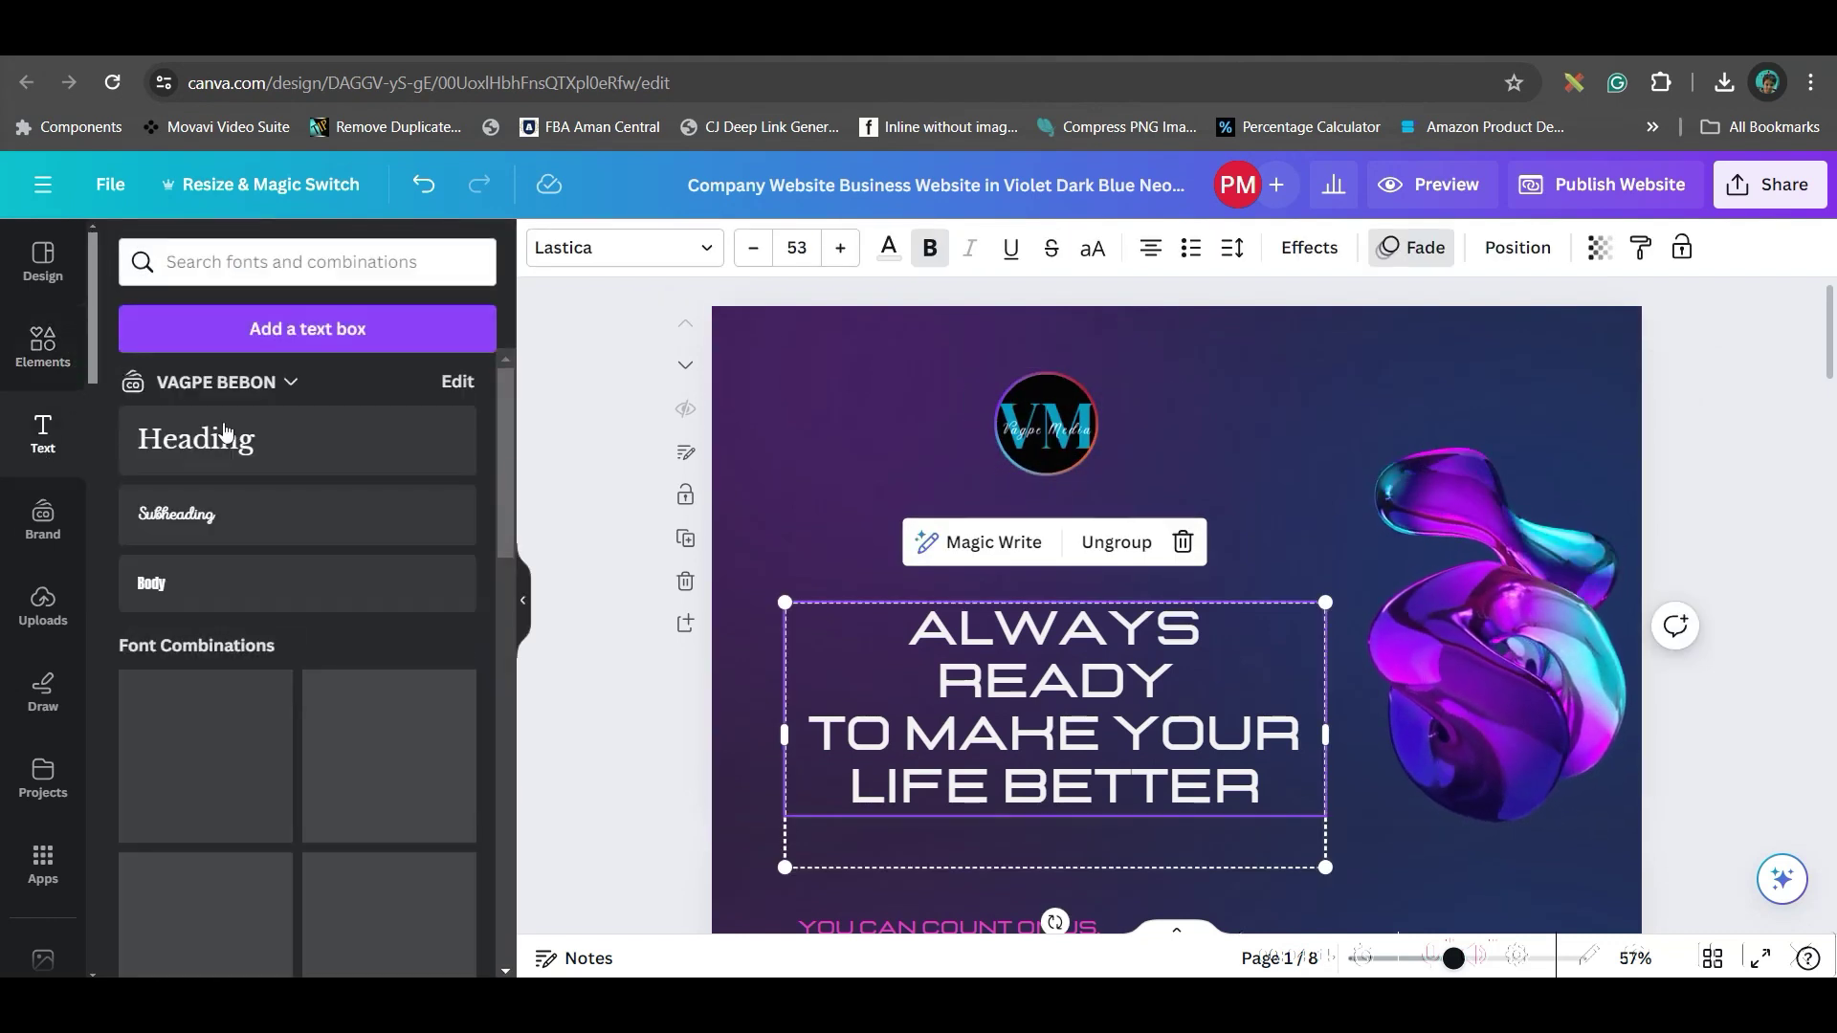
pyautogui.moveTo(212, 453); pyautogui.dragTo(1160, 553)
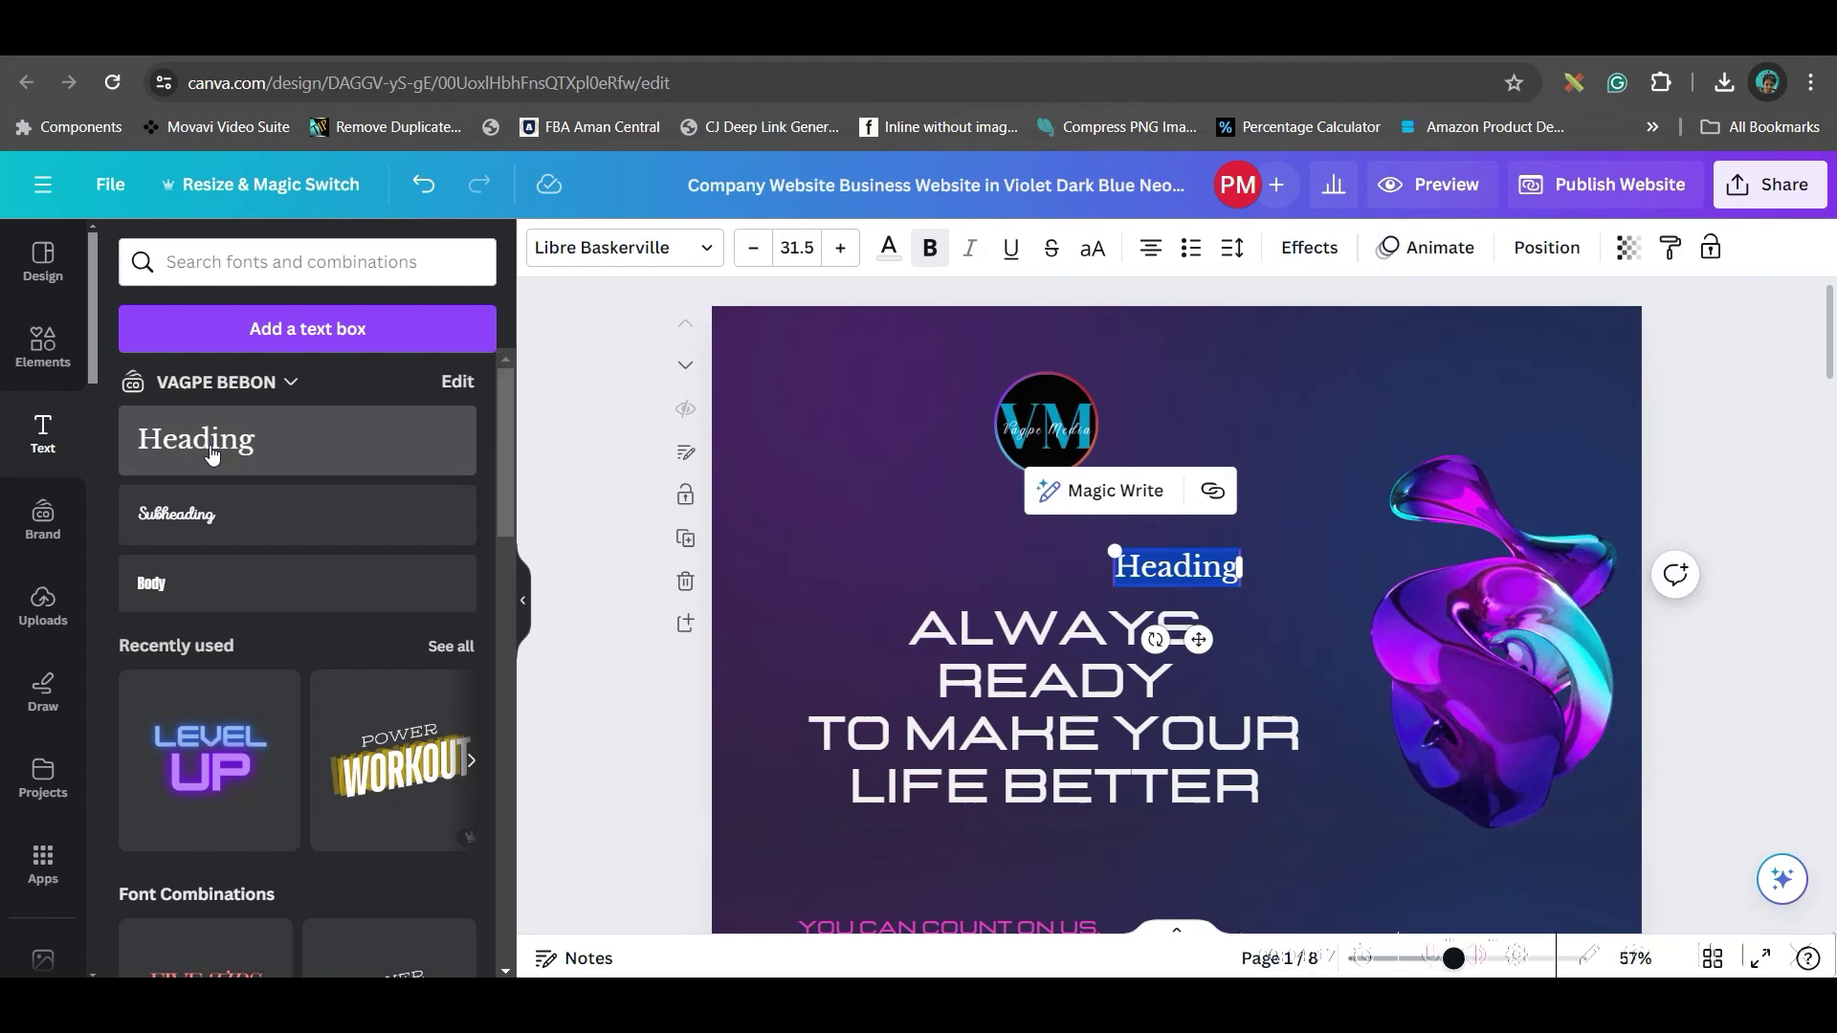
pyautogui.moveTo(1184, 637); pyautogui.dragTo(1071, 609)
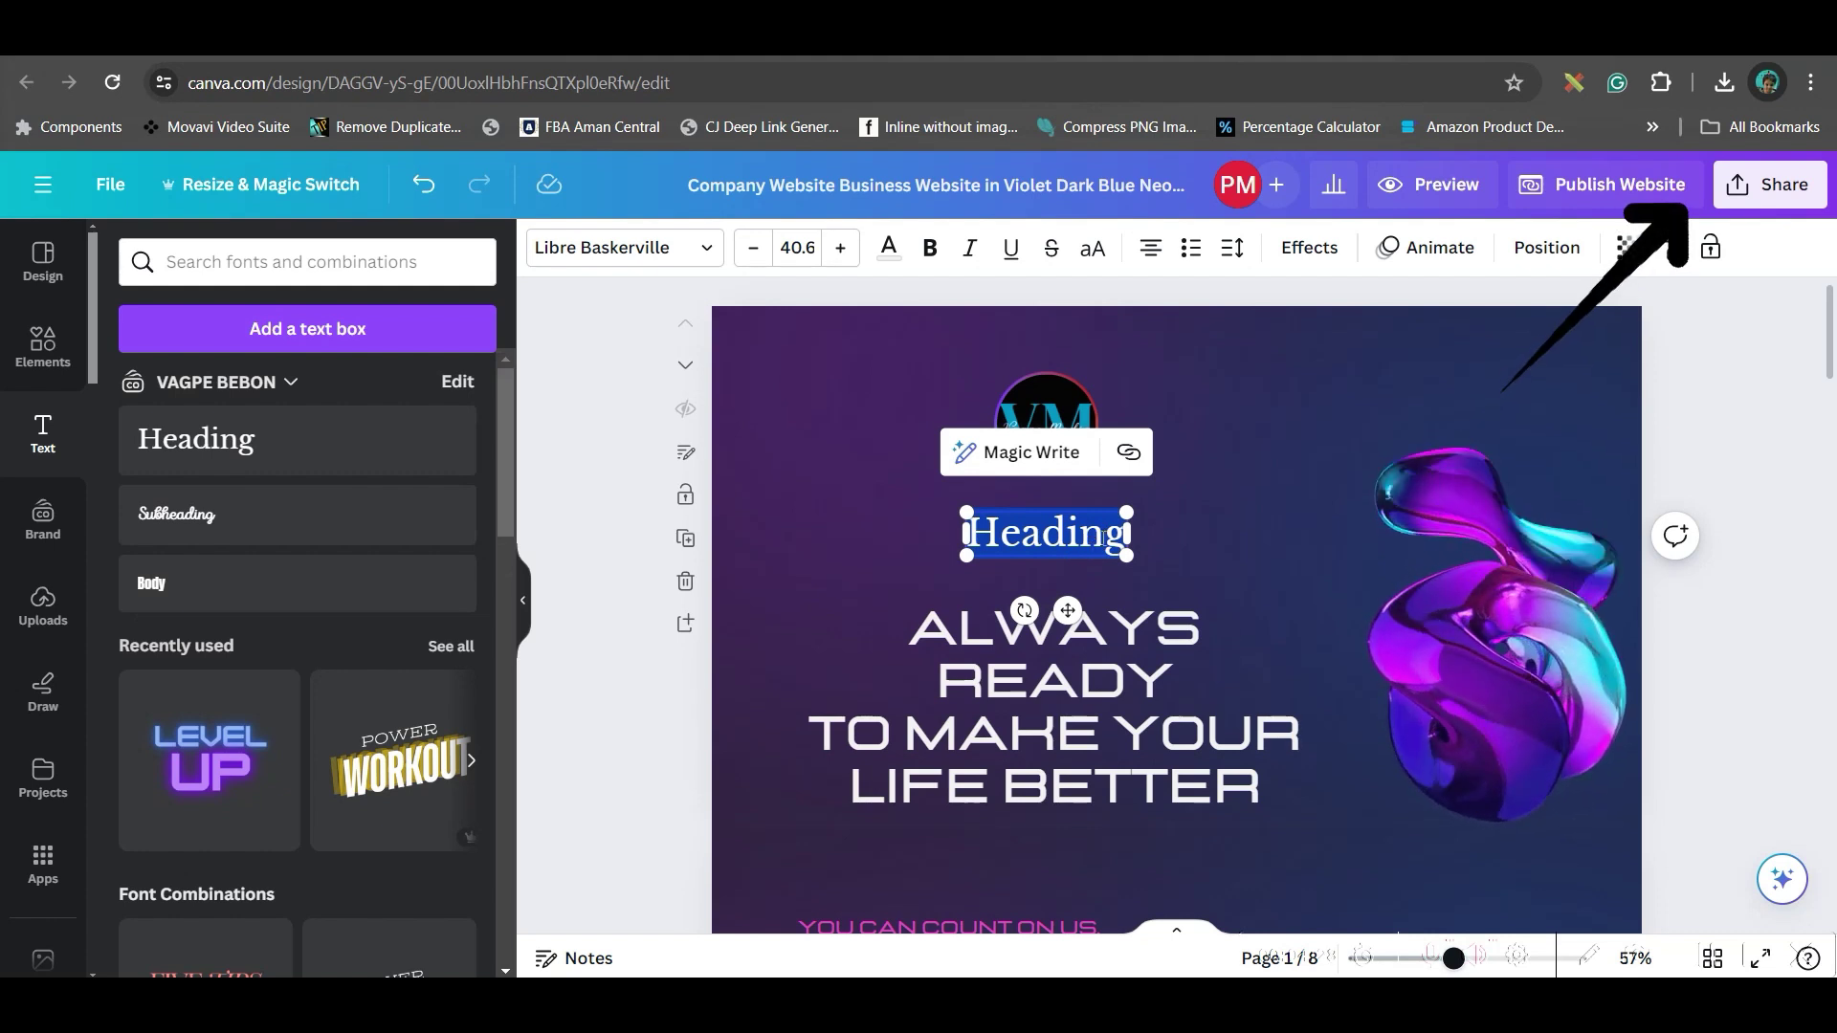
pyautogui.write('VAG')
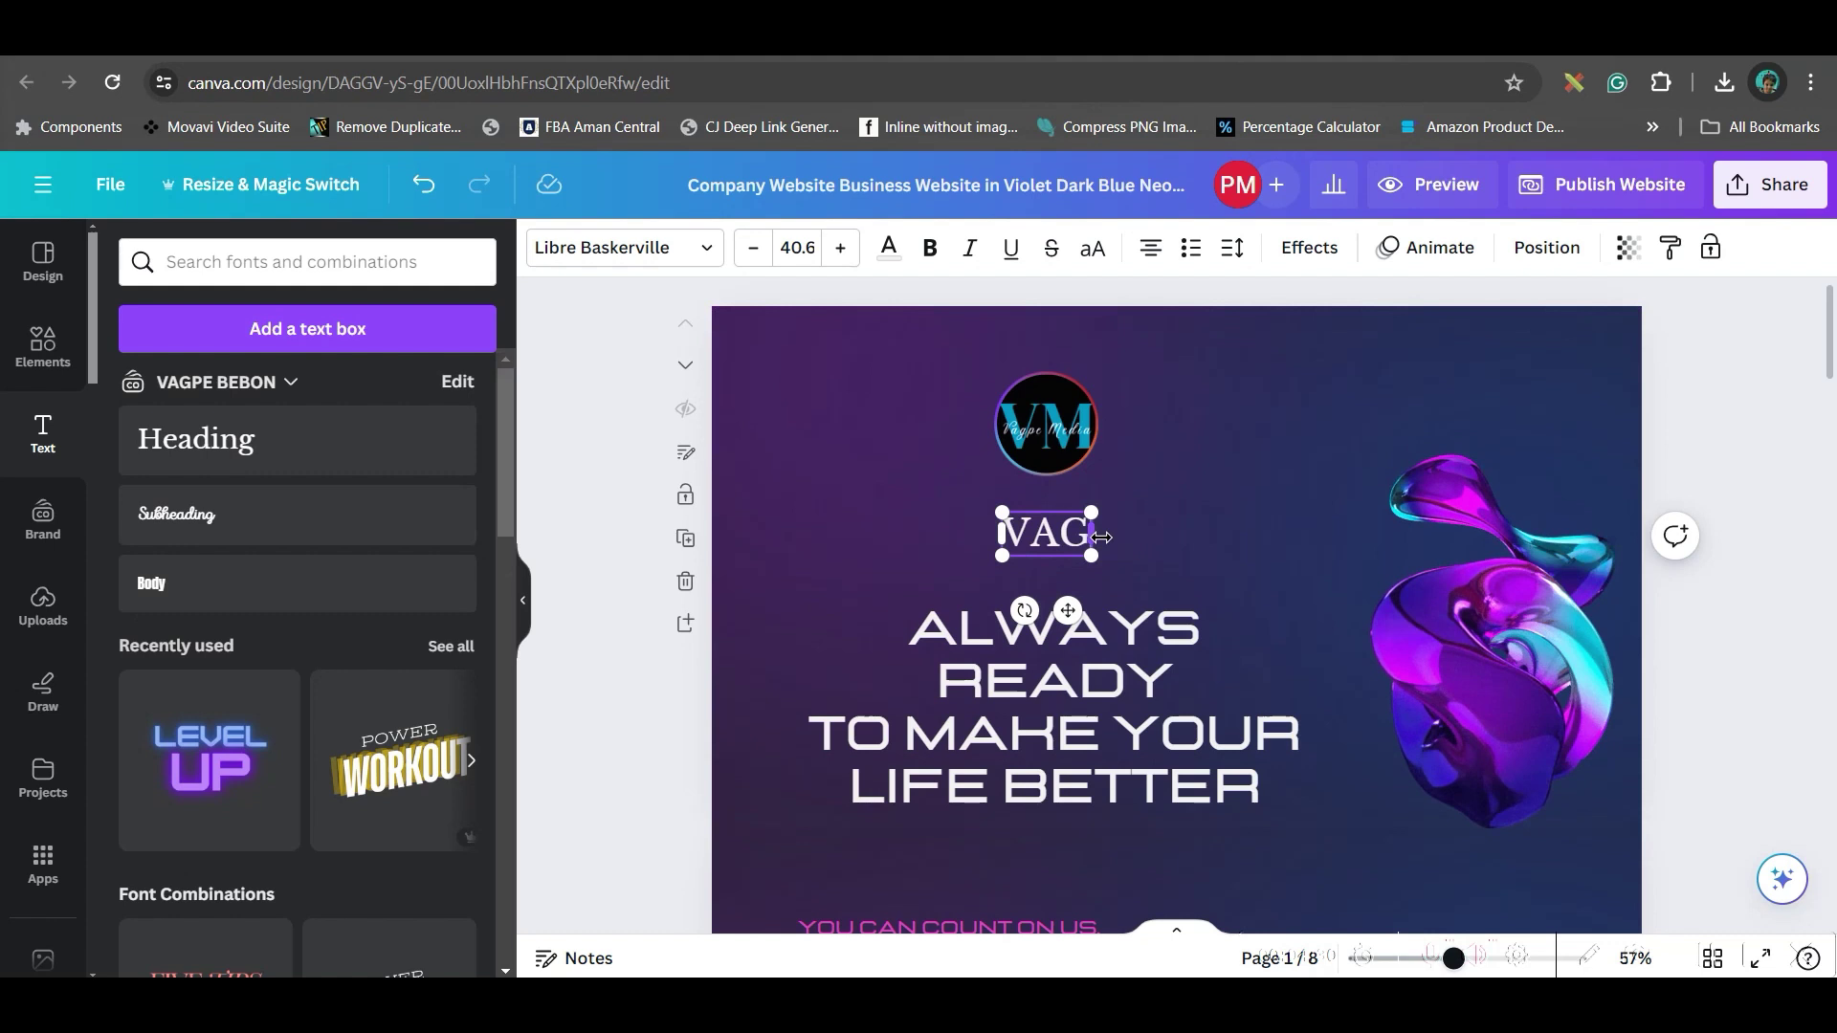
pyautogui.write('PE MEDIA')
pyautogui.doubleClick(1191, 531)
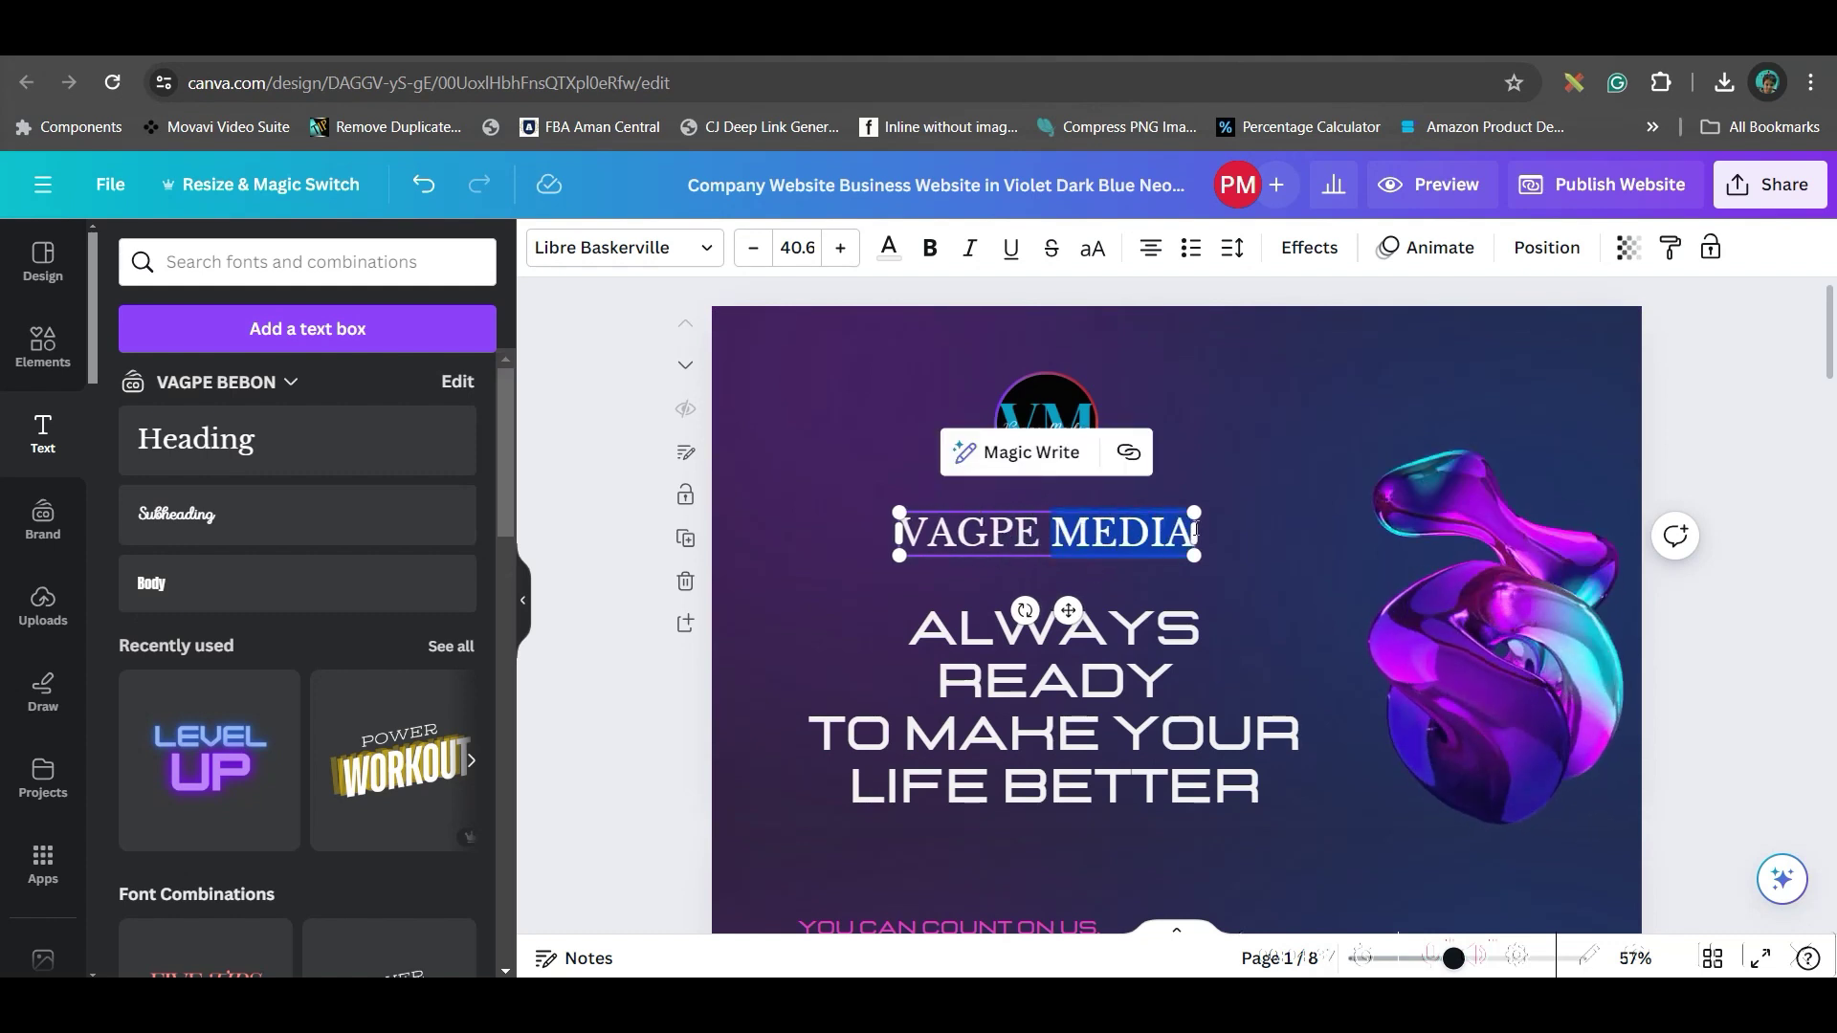
pyautogui.click(1058, 739)
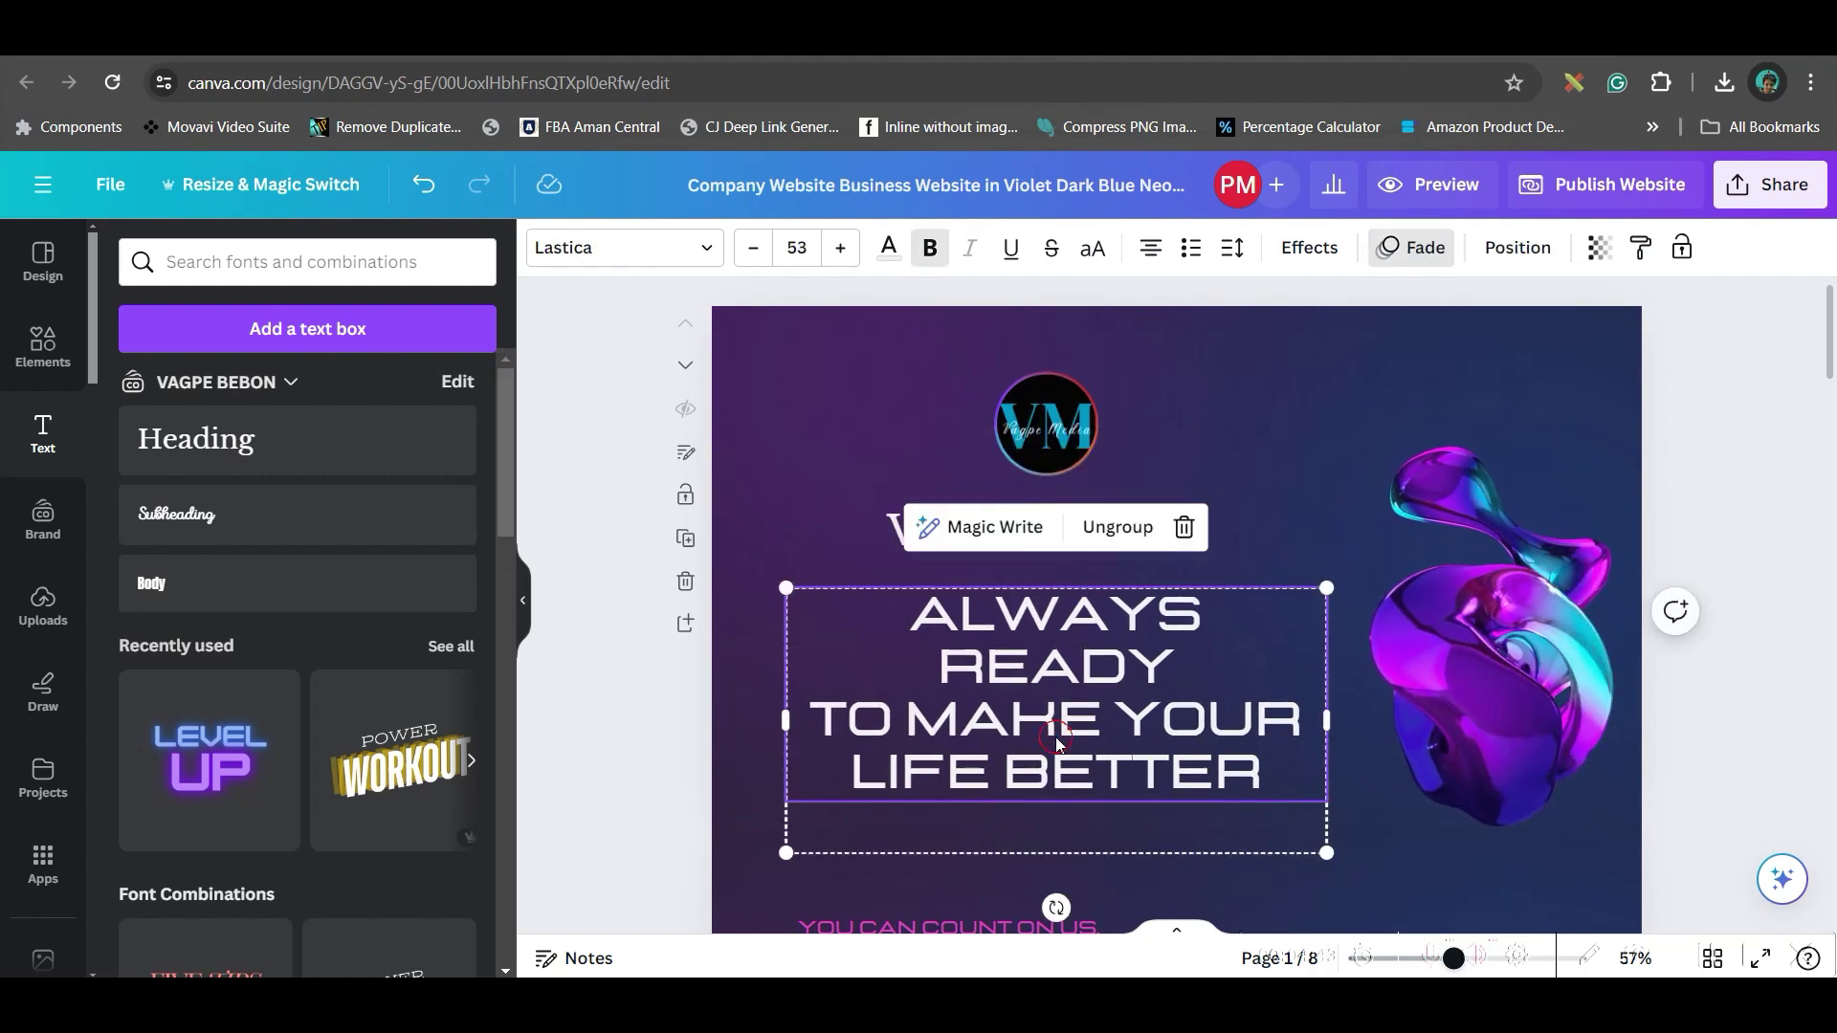
pyautogui.doubleClick(1057, 738)
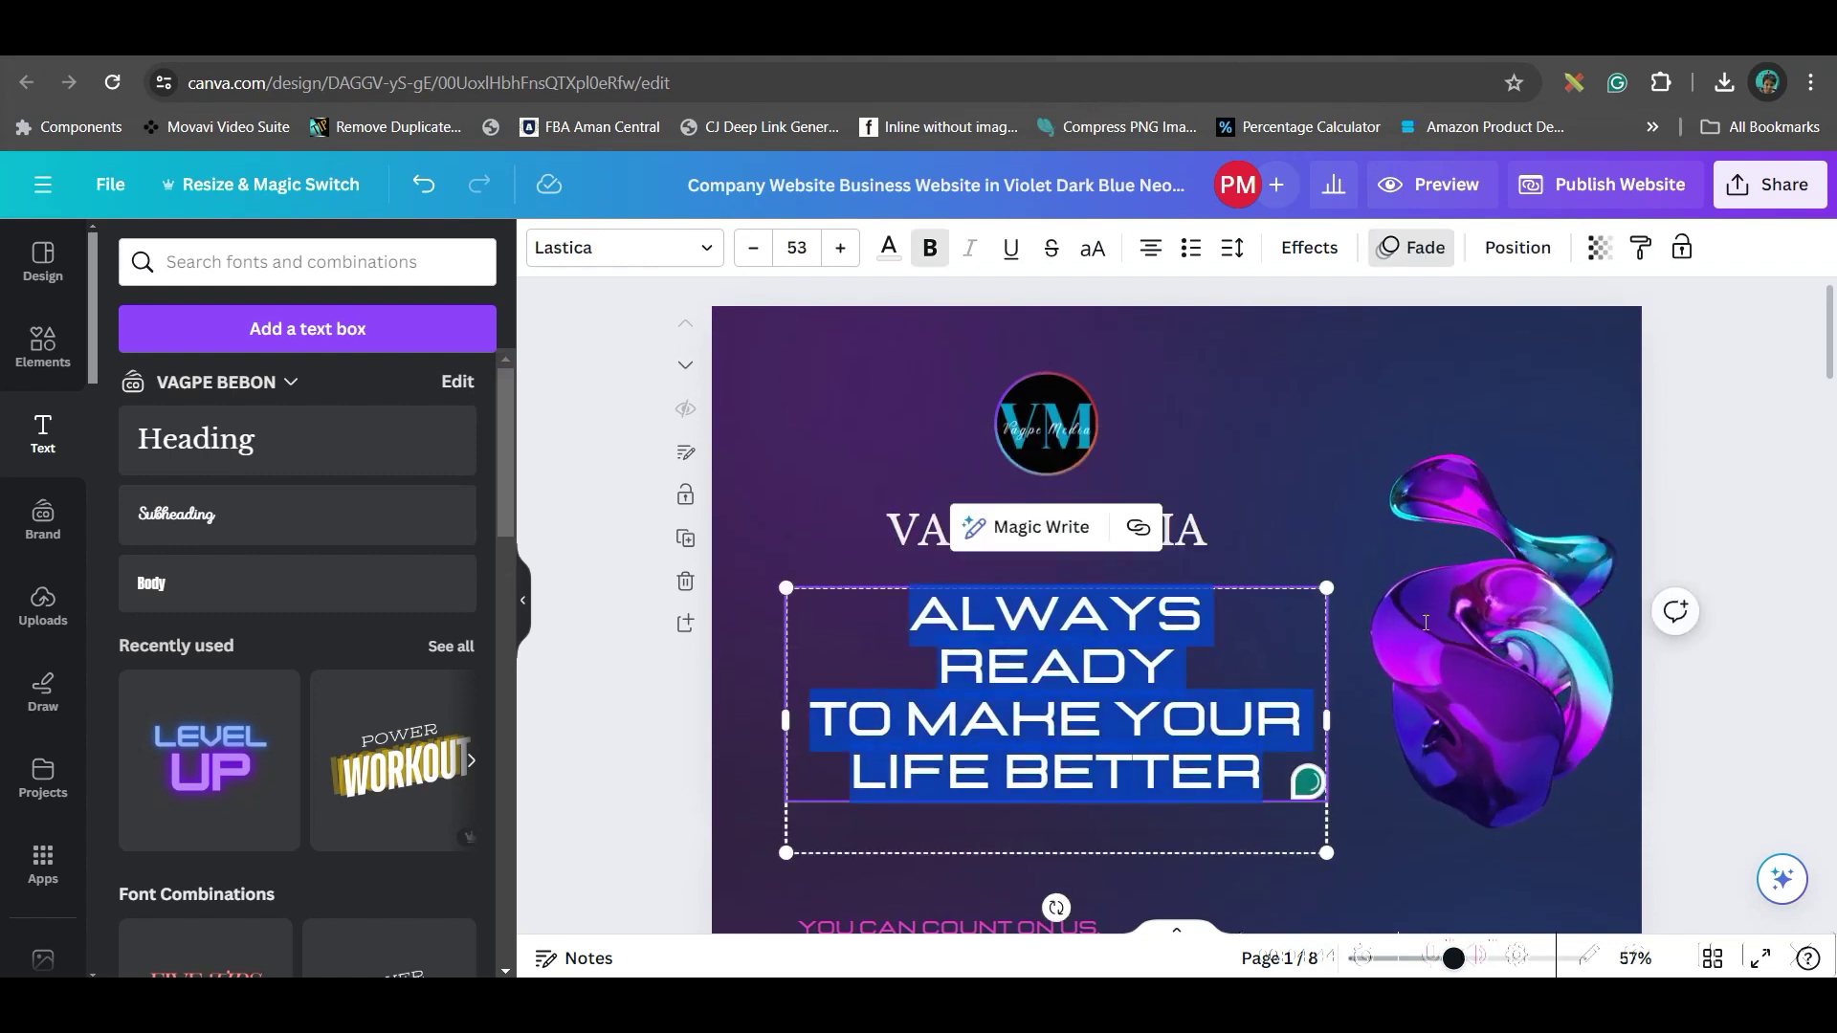
pyautogui.click(1208, 839)
pyautogui.click(1151, 635)
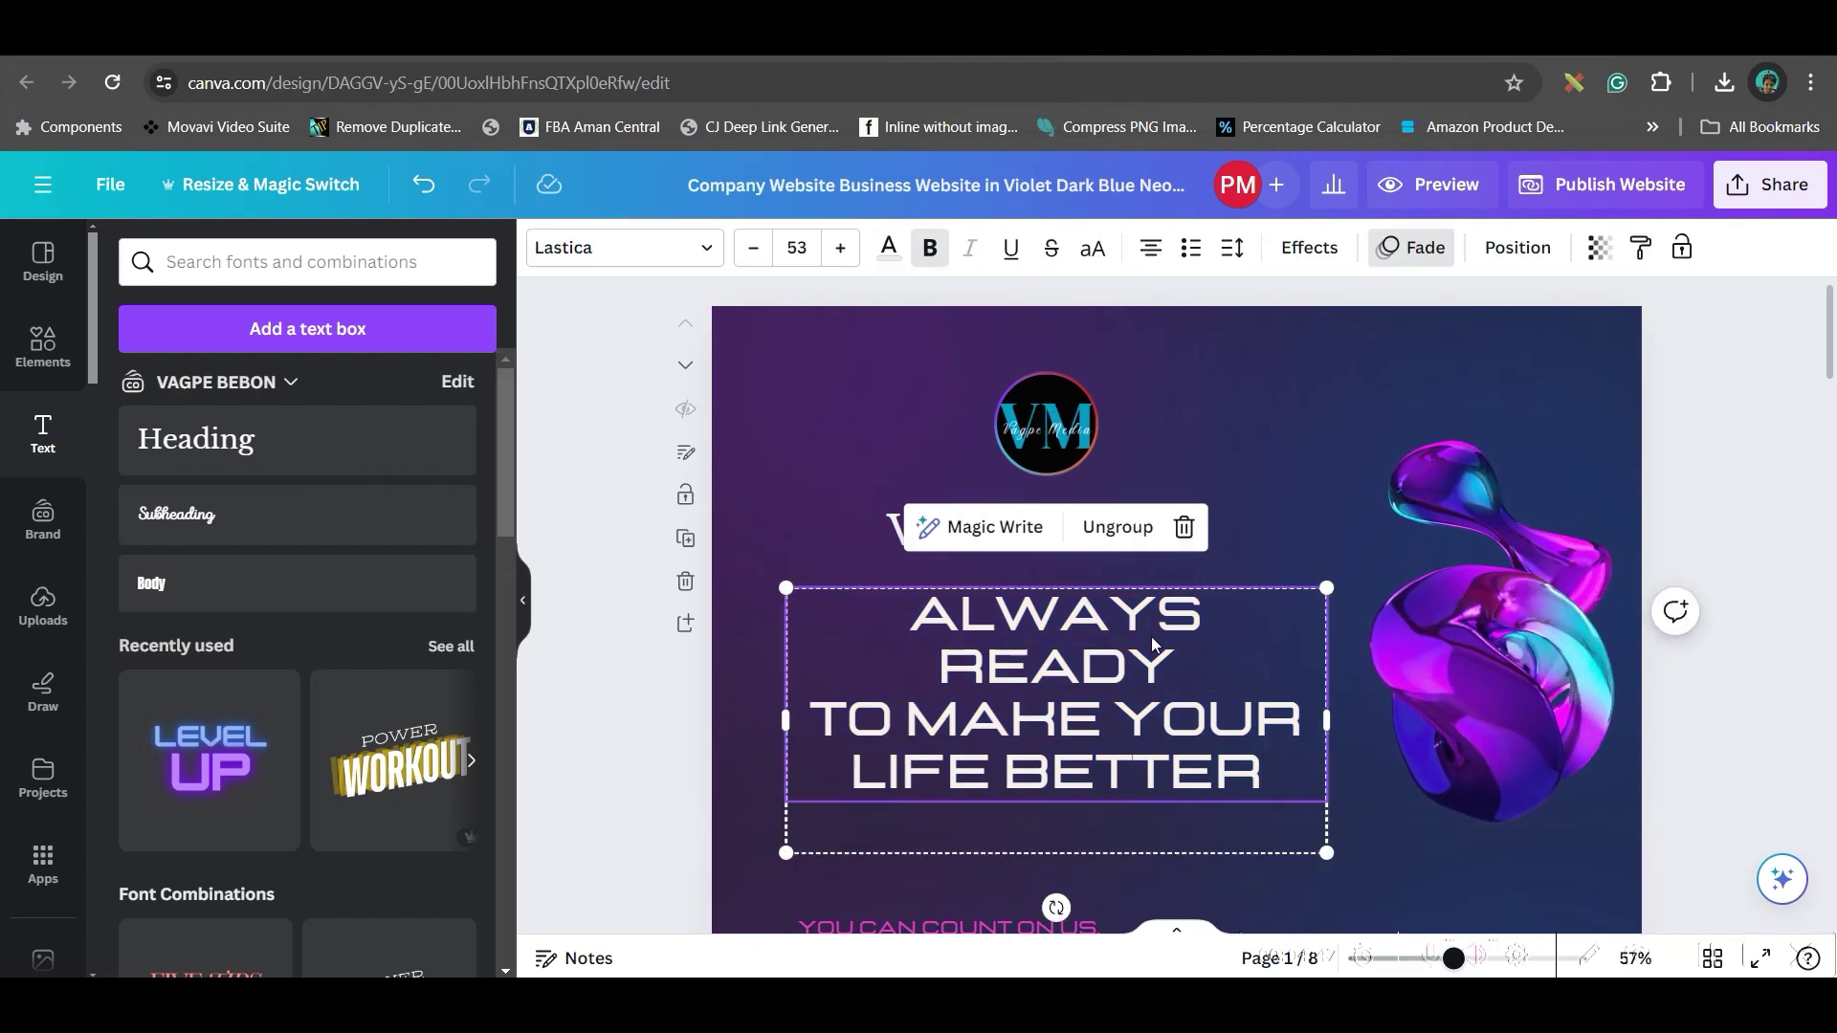
# Nudge the company overview text block slightly lower
pyautogui.scroll(-3, 1492, 641)
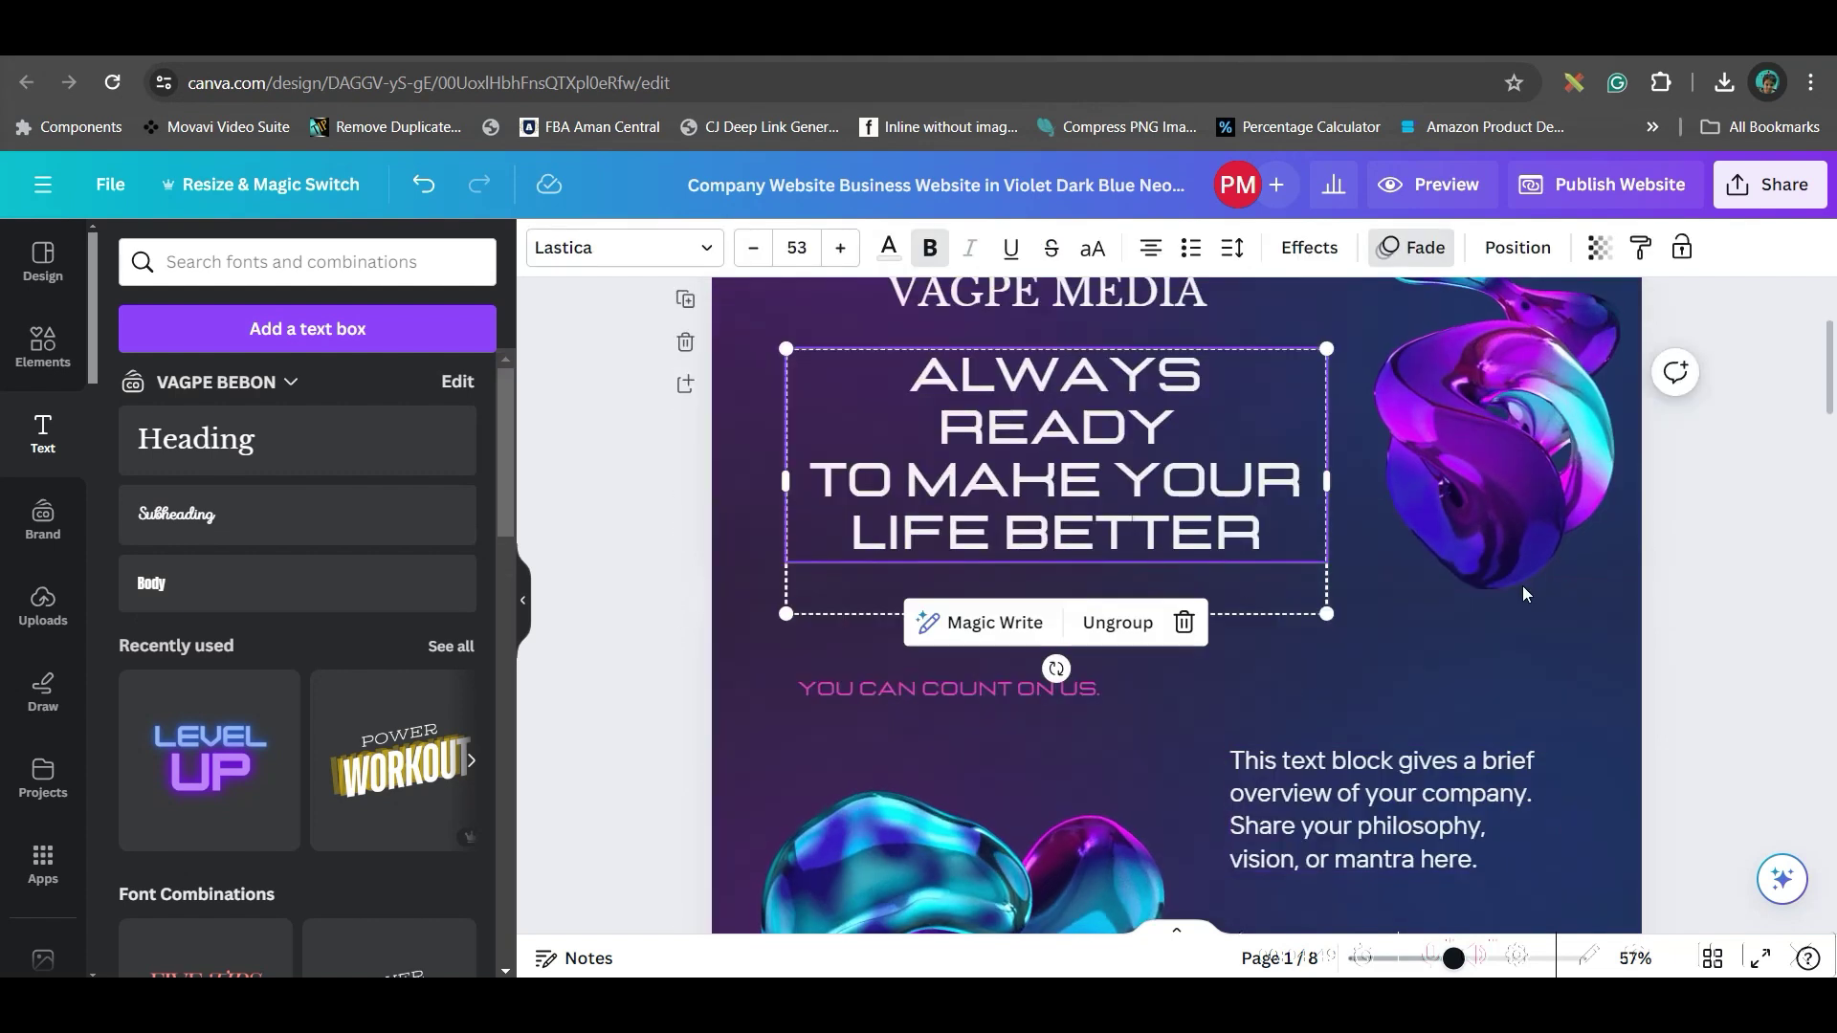
pyautogui.scroll(-3, 1529, 666)
pyautogui.click(1360, 593)
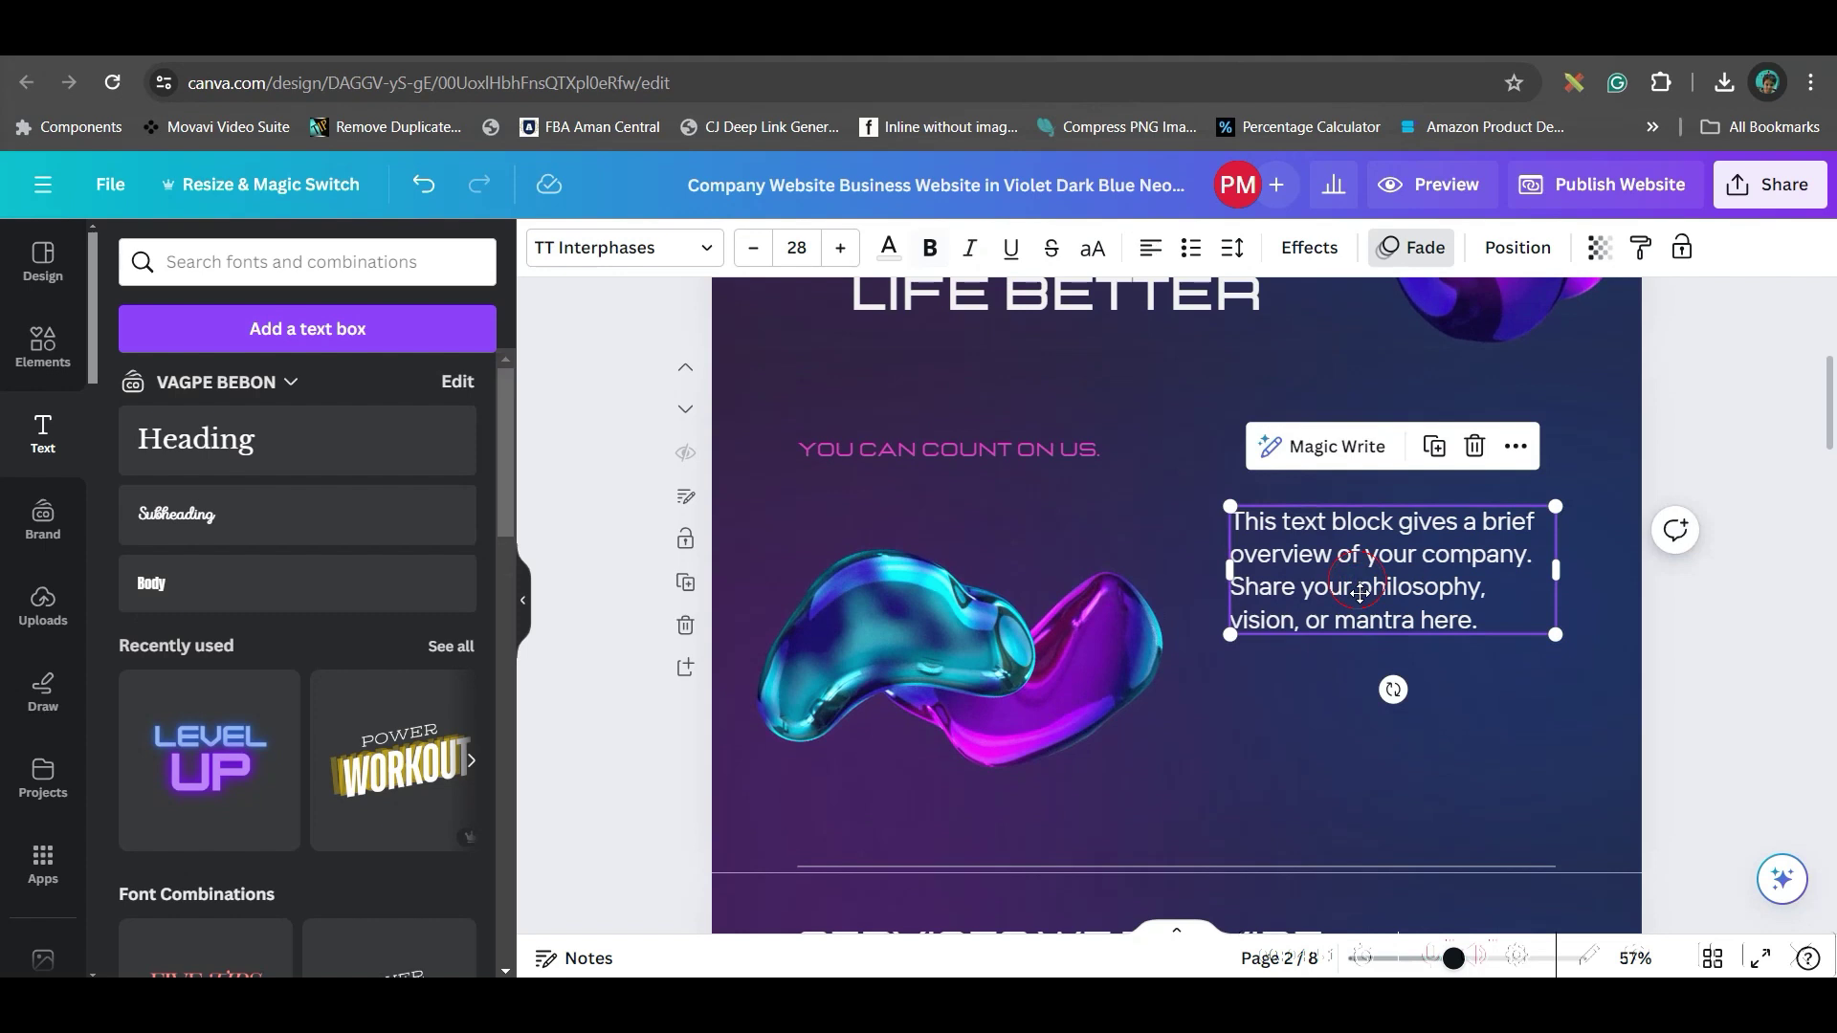
pyautogui.moveTo(1360, 593); pyautogui.dragTo(1361, 605)
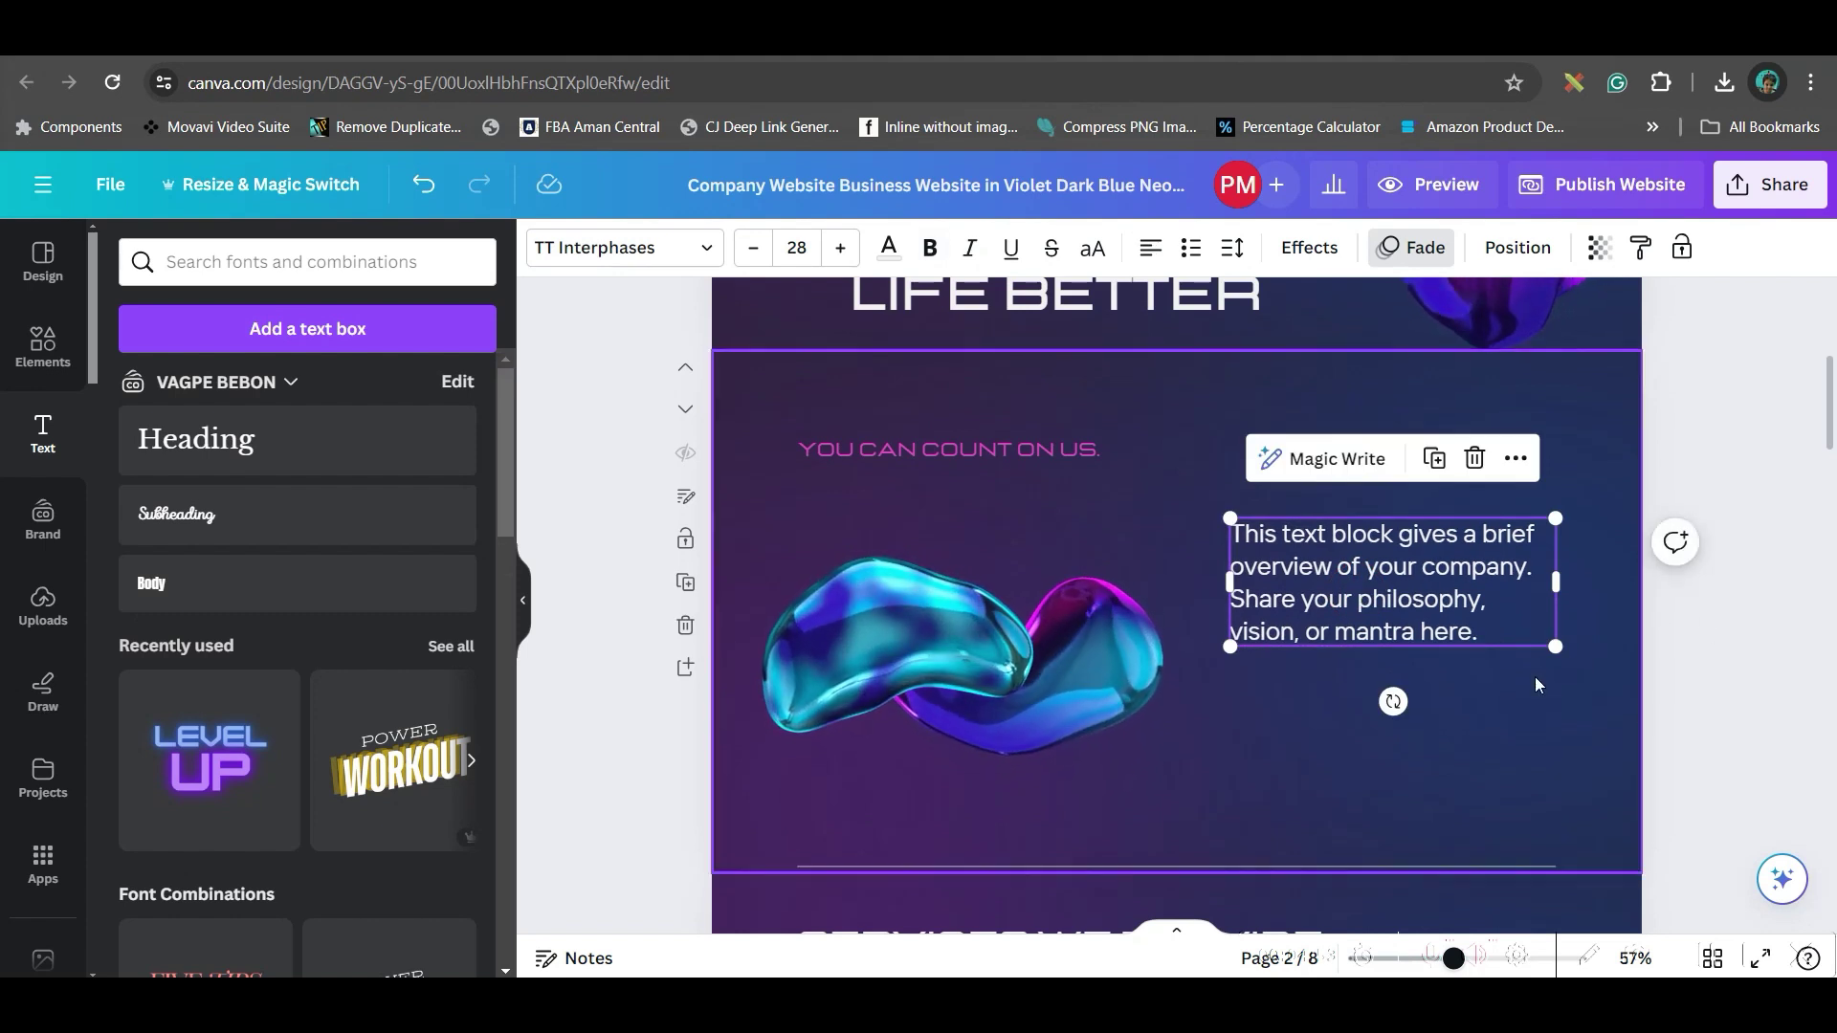
pyautogui.doubleClick(1484, 630)
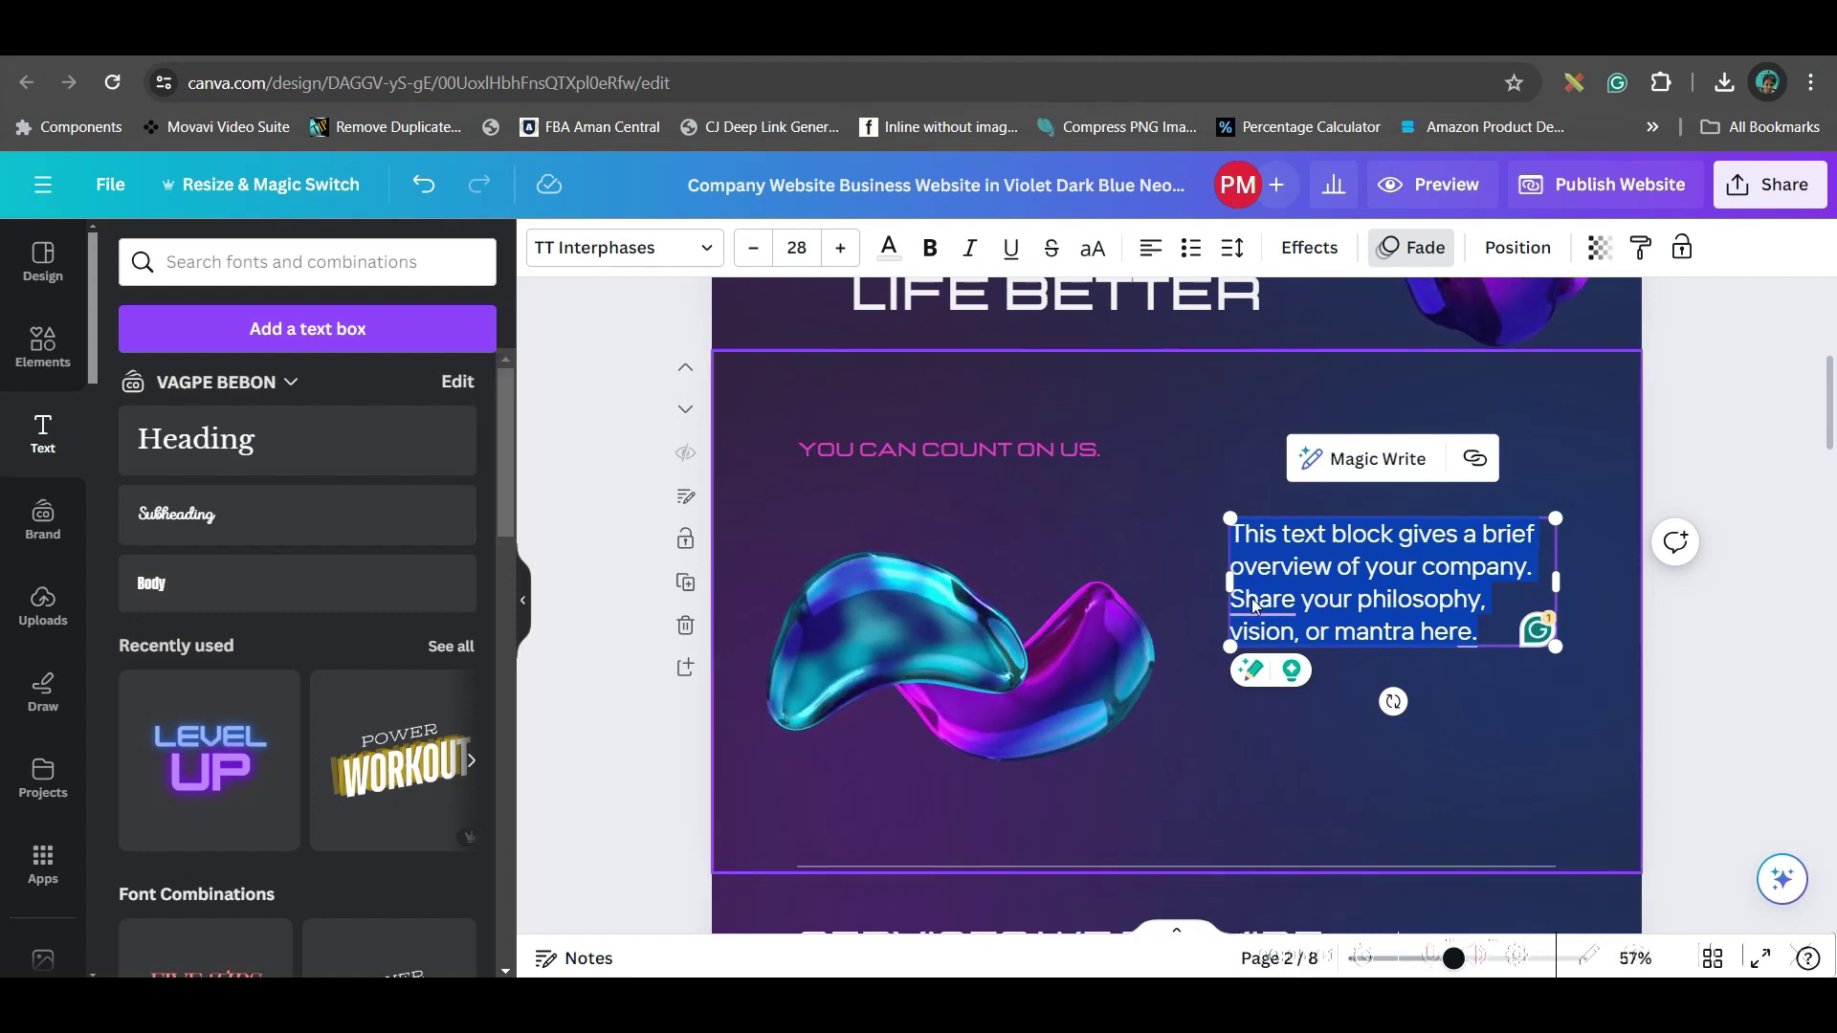
# Delete the SECURE DATA title from the first Services card
pyautogui.scroll(-10, 1317, 690)
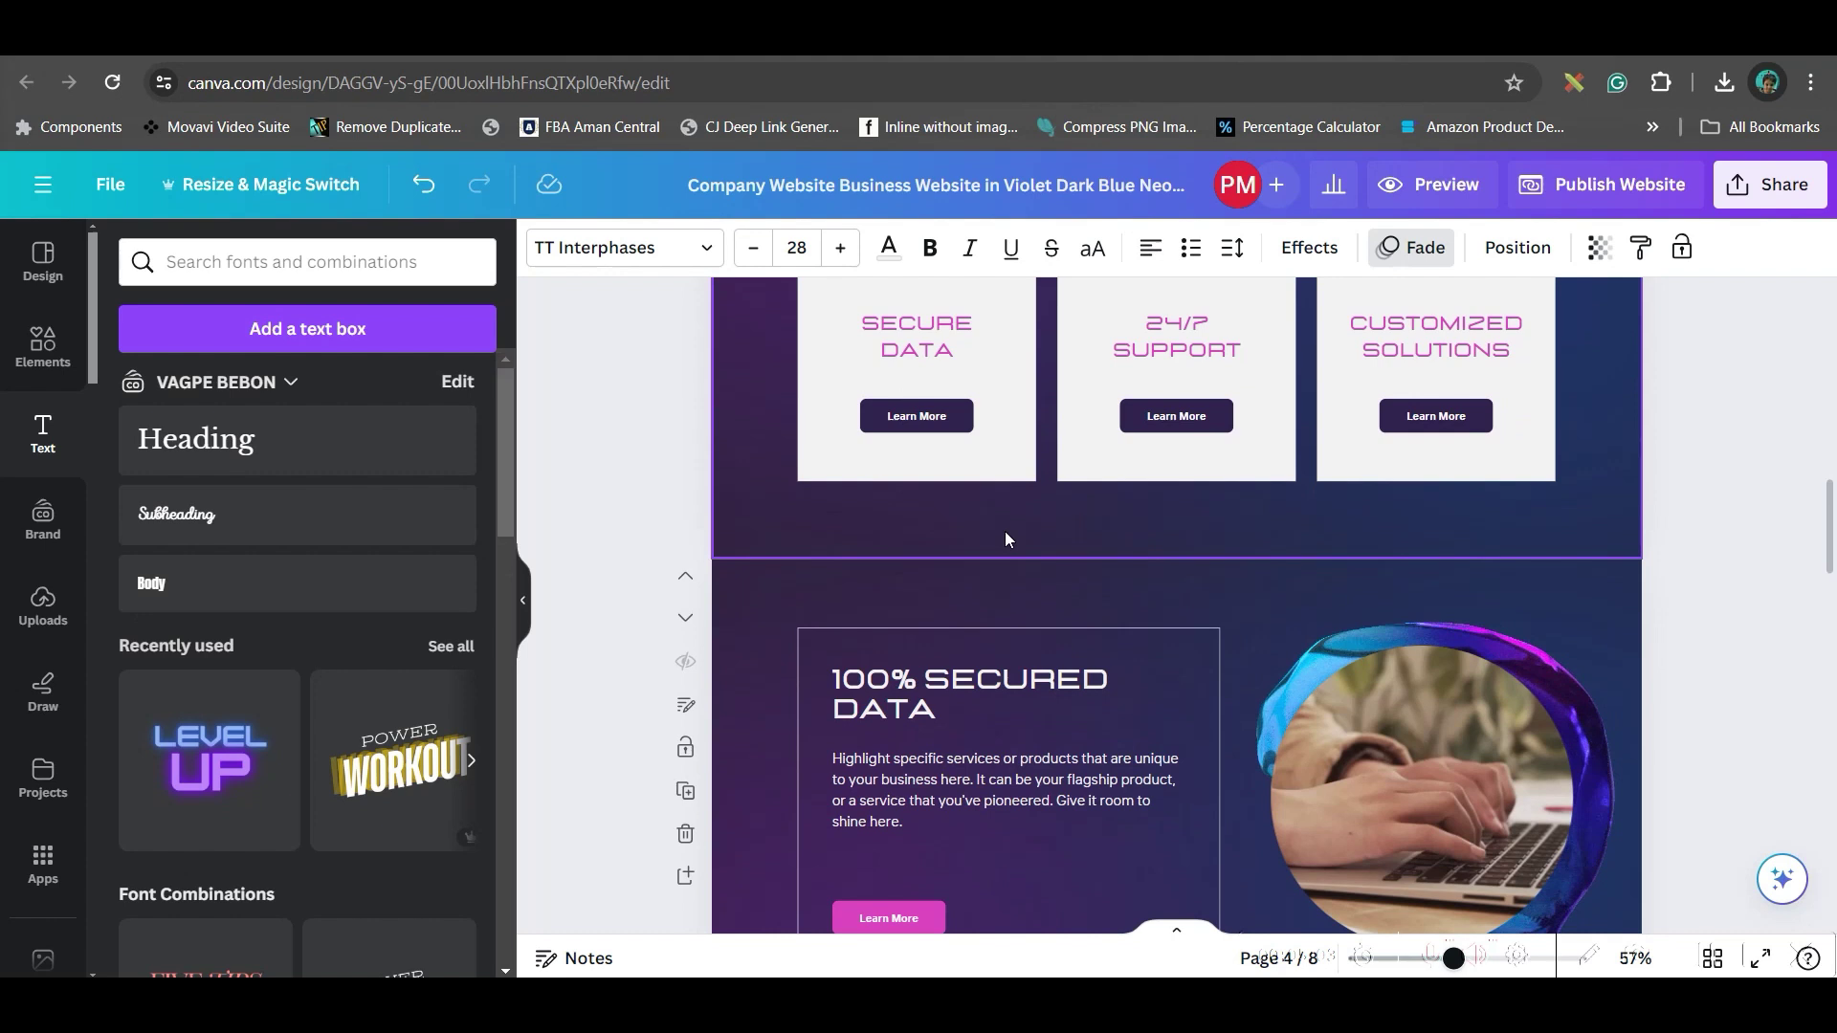
pyautogui.scroll(6, 861, 765)
pyautogui.scroll(-2, 861, 765)
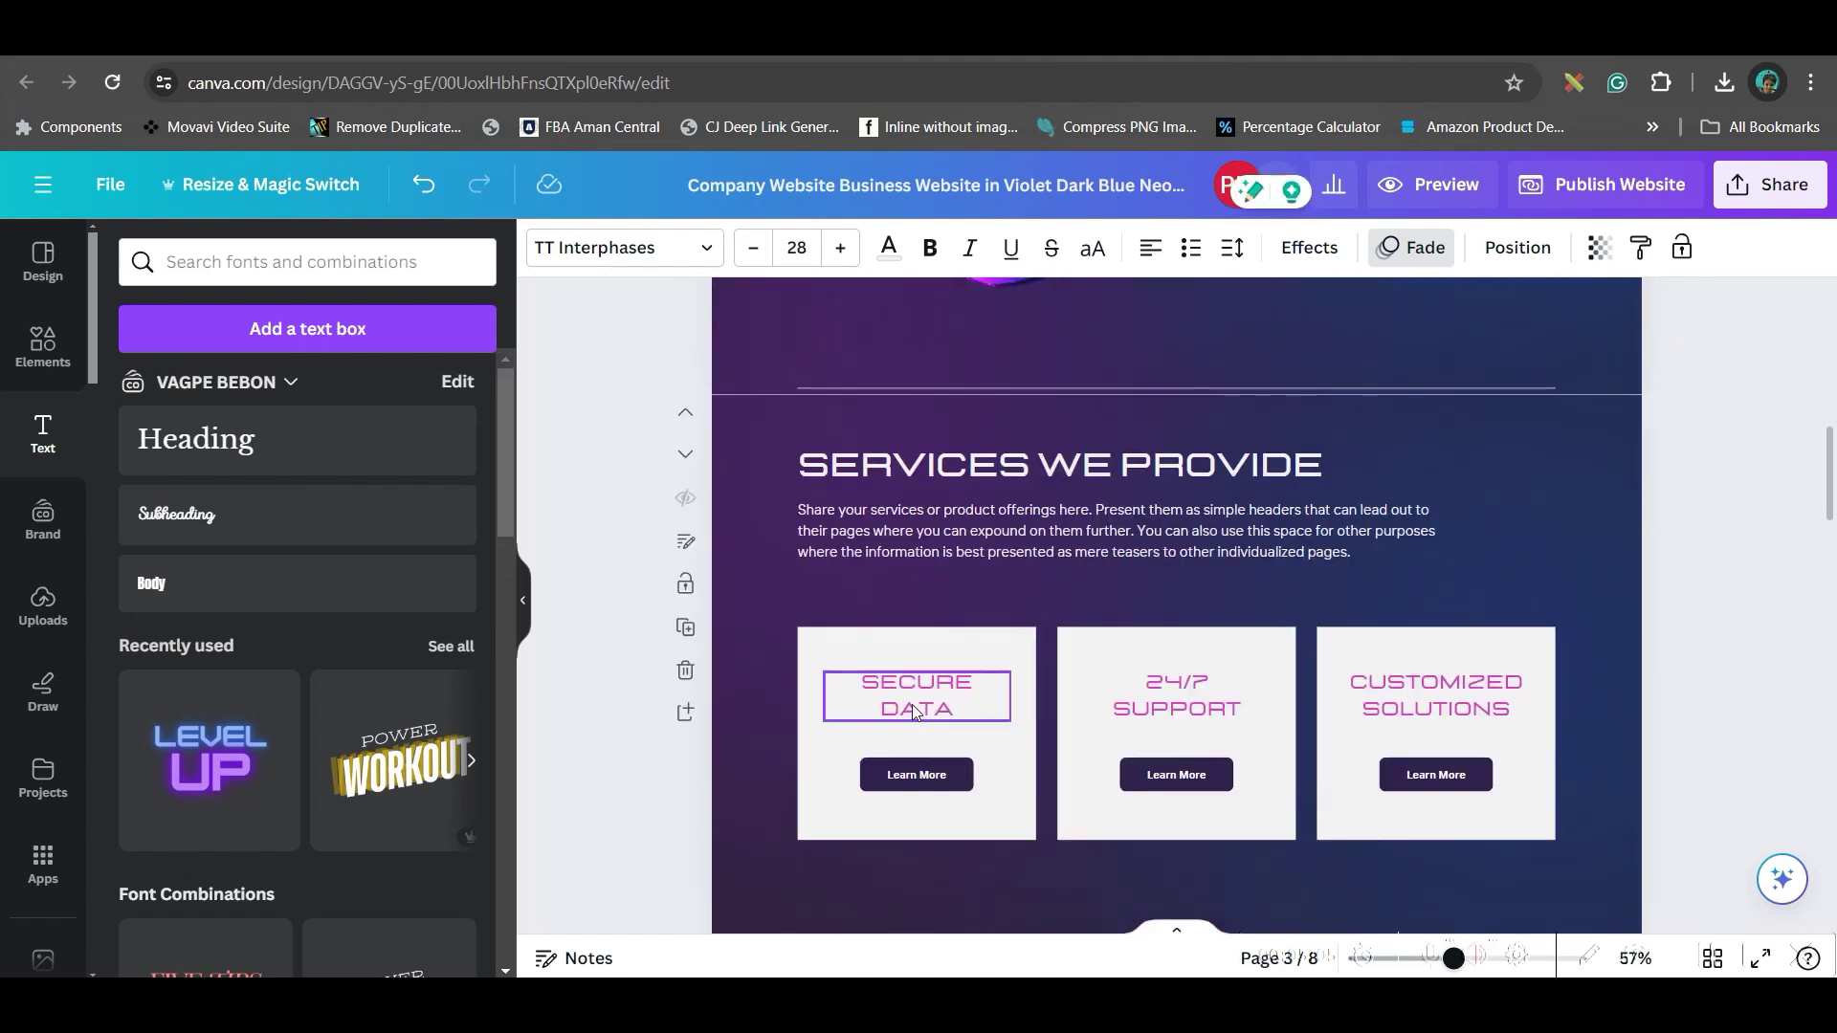
pyautogui.click(975, 689)
pyautogui.press('Delete')
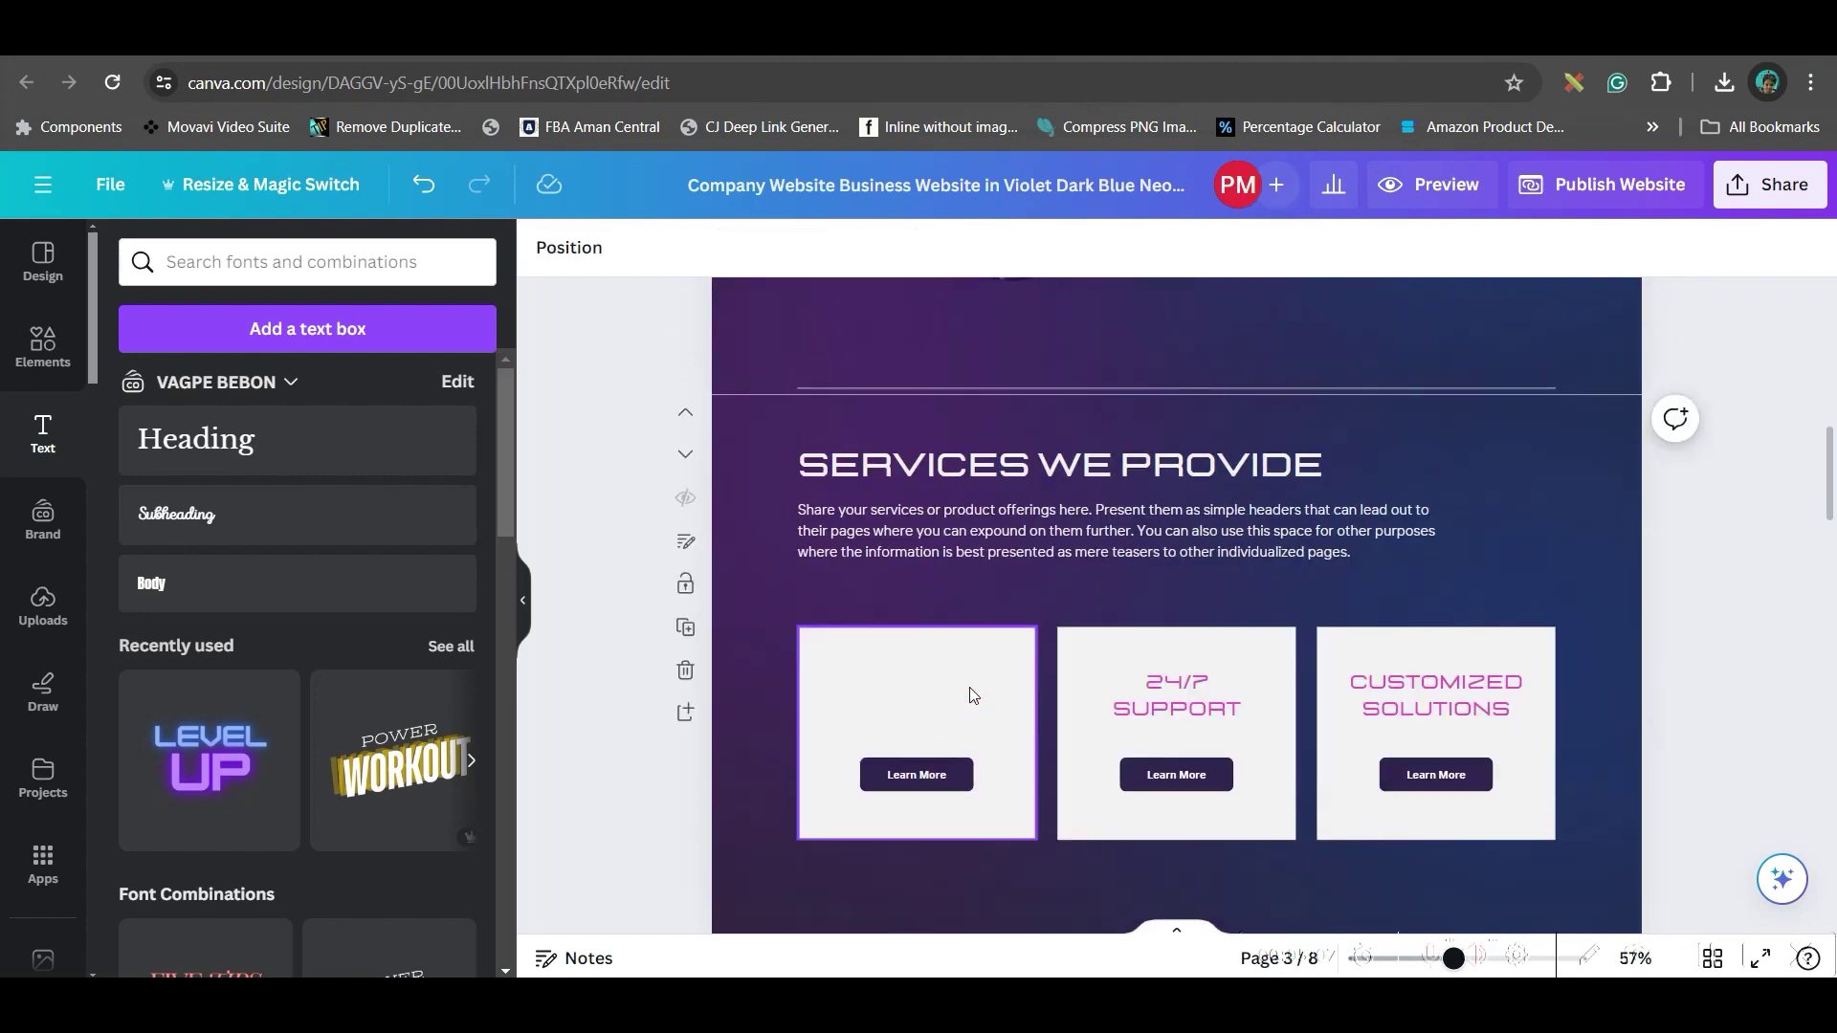
# Delete the 24/7 SUPPORT and CUSTOMIZED SOLUTIONS titles and edit the section heading
pyautogui.click(1140, 703)
pyautogui.press('Delete')
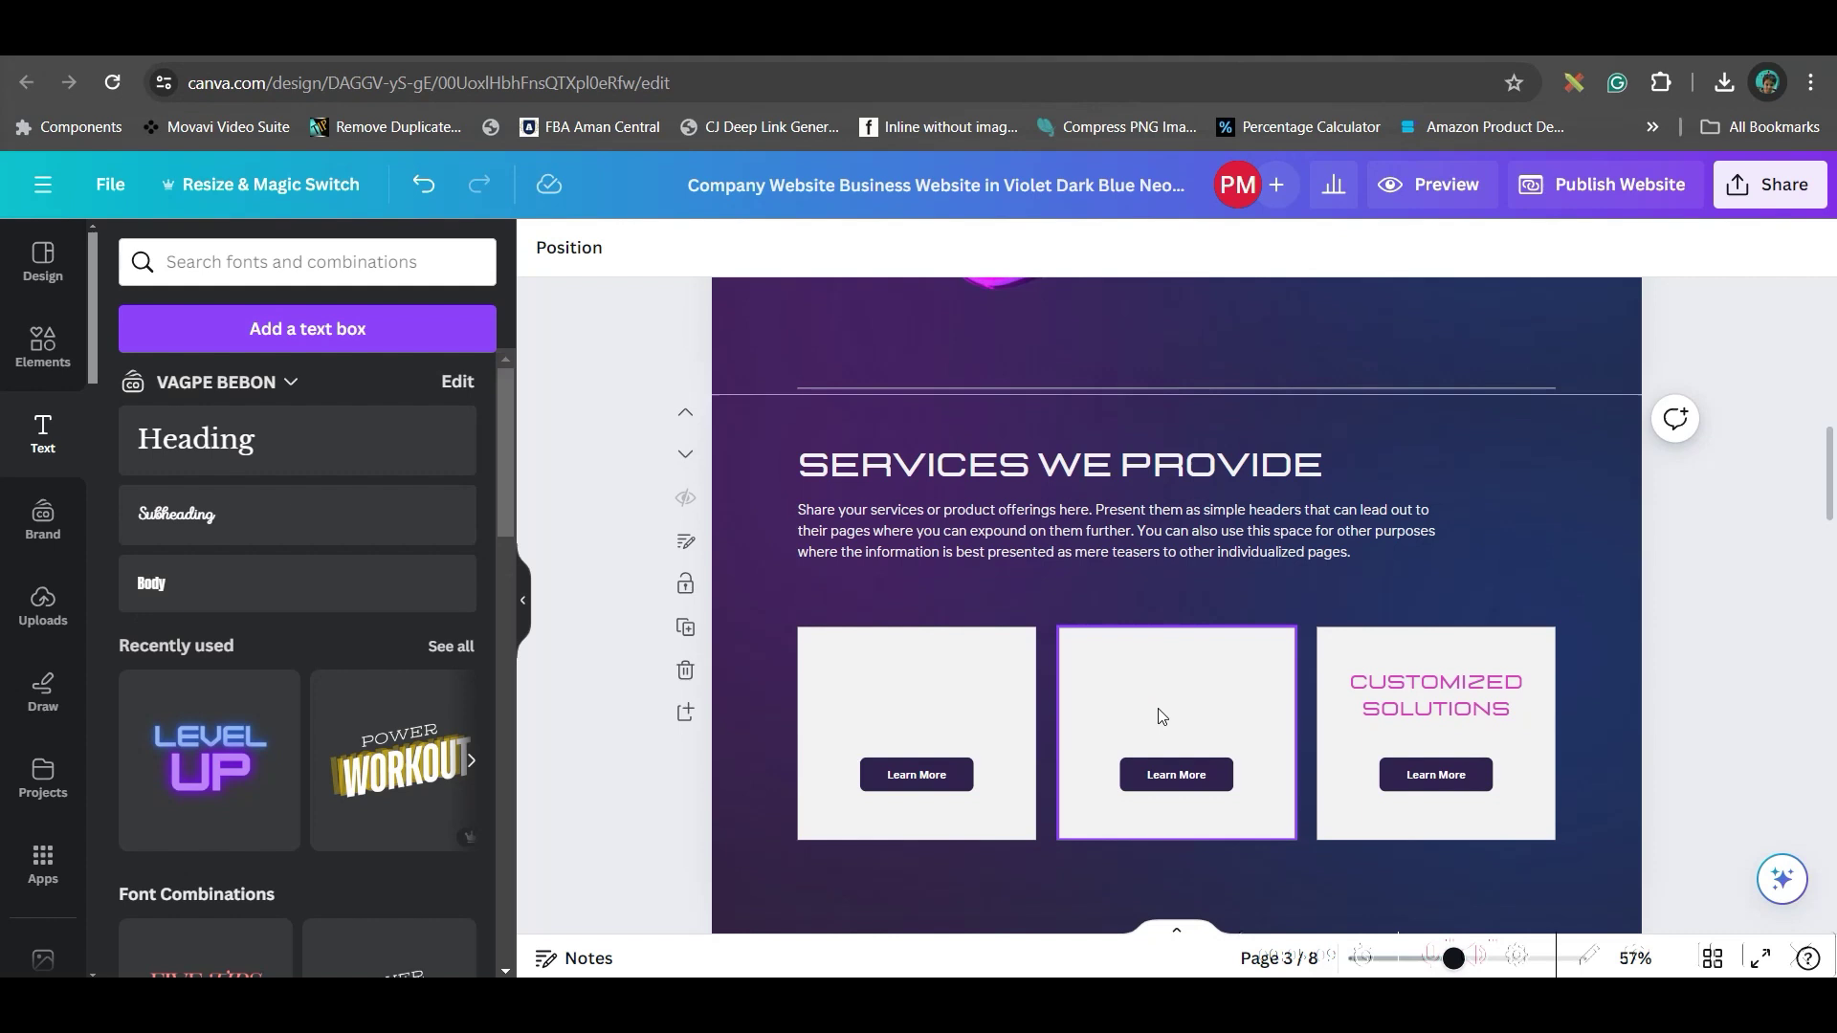
pyautogui.click(1401, 713)
pyautogui.press('Delete')
pyautogui.click(1031, 467)
pyautogui.click(1030, 467)
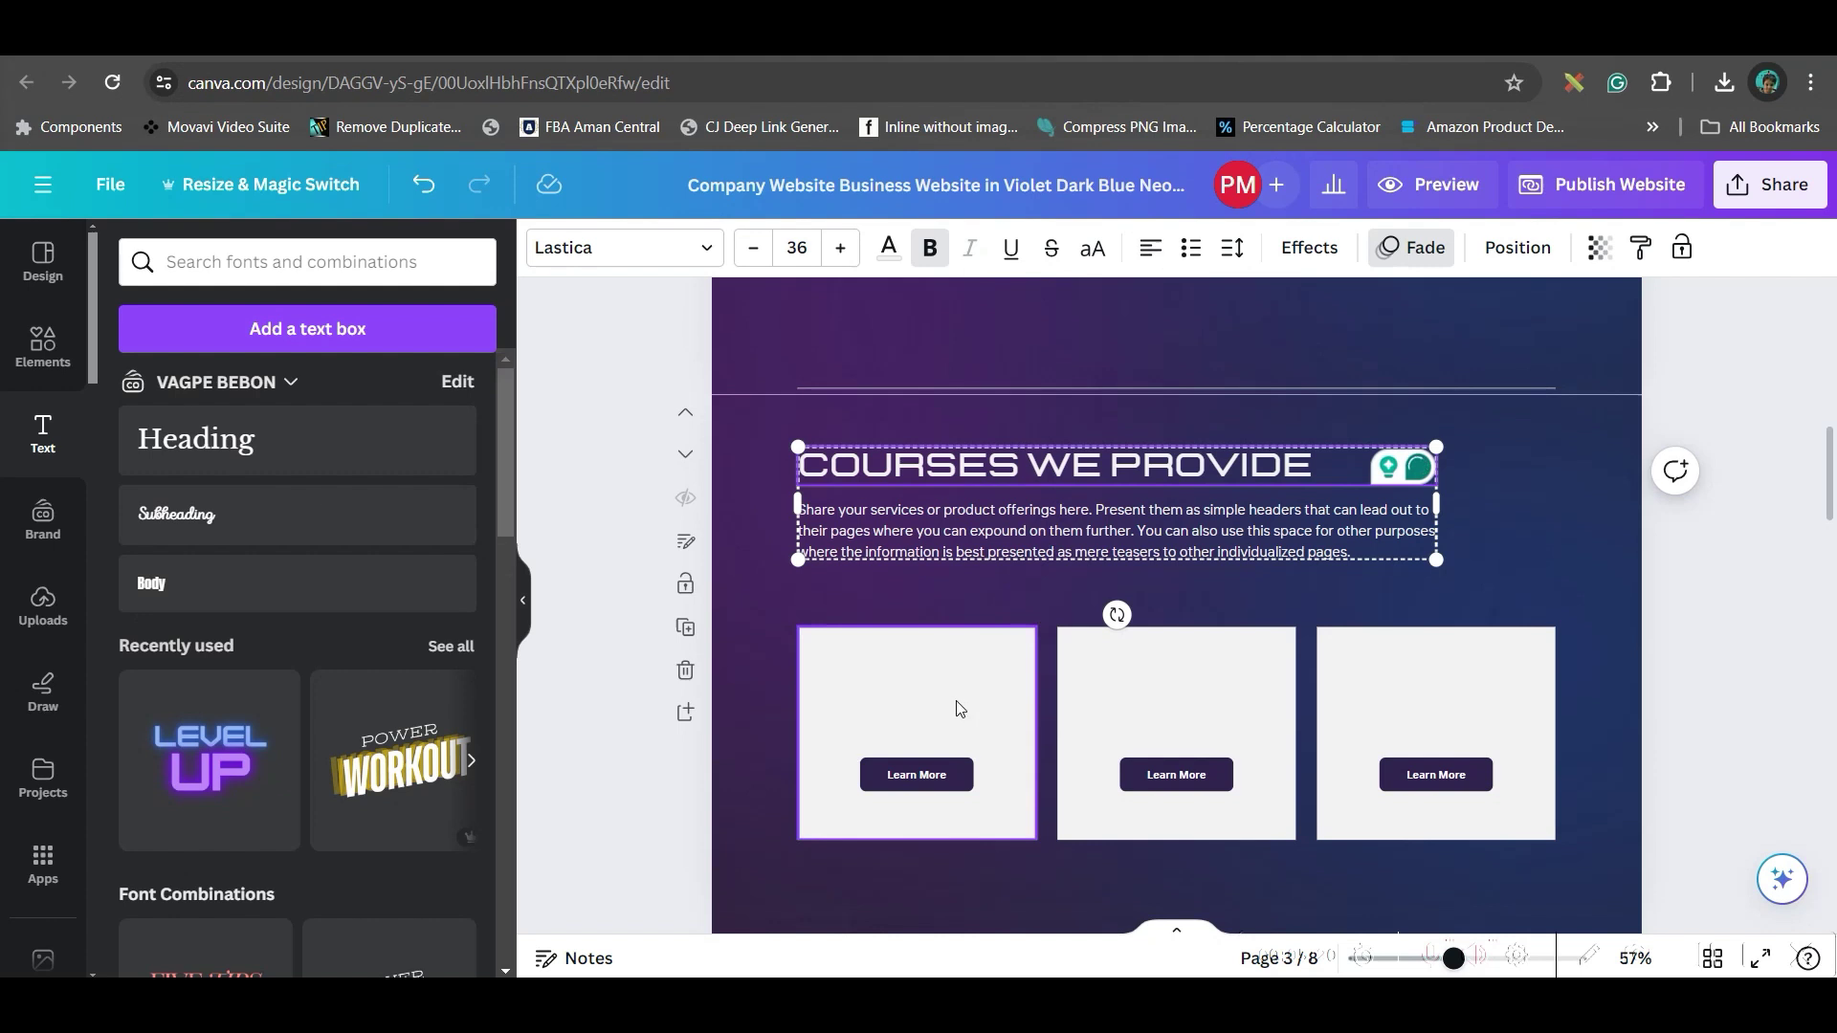
# Place the uploaded Video to Anime image into the first card, sized to fit
pyautogui.click(43, 612)
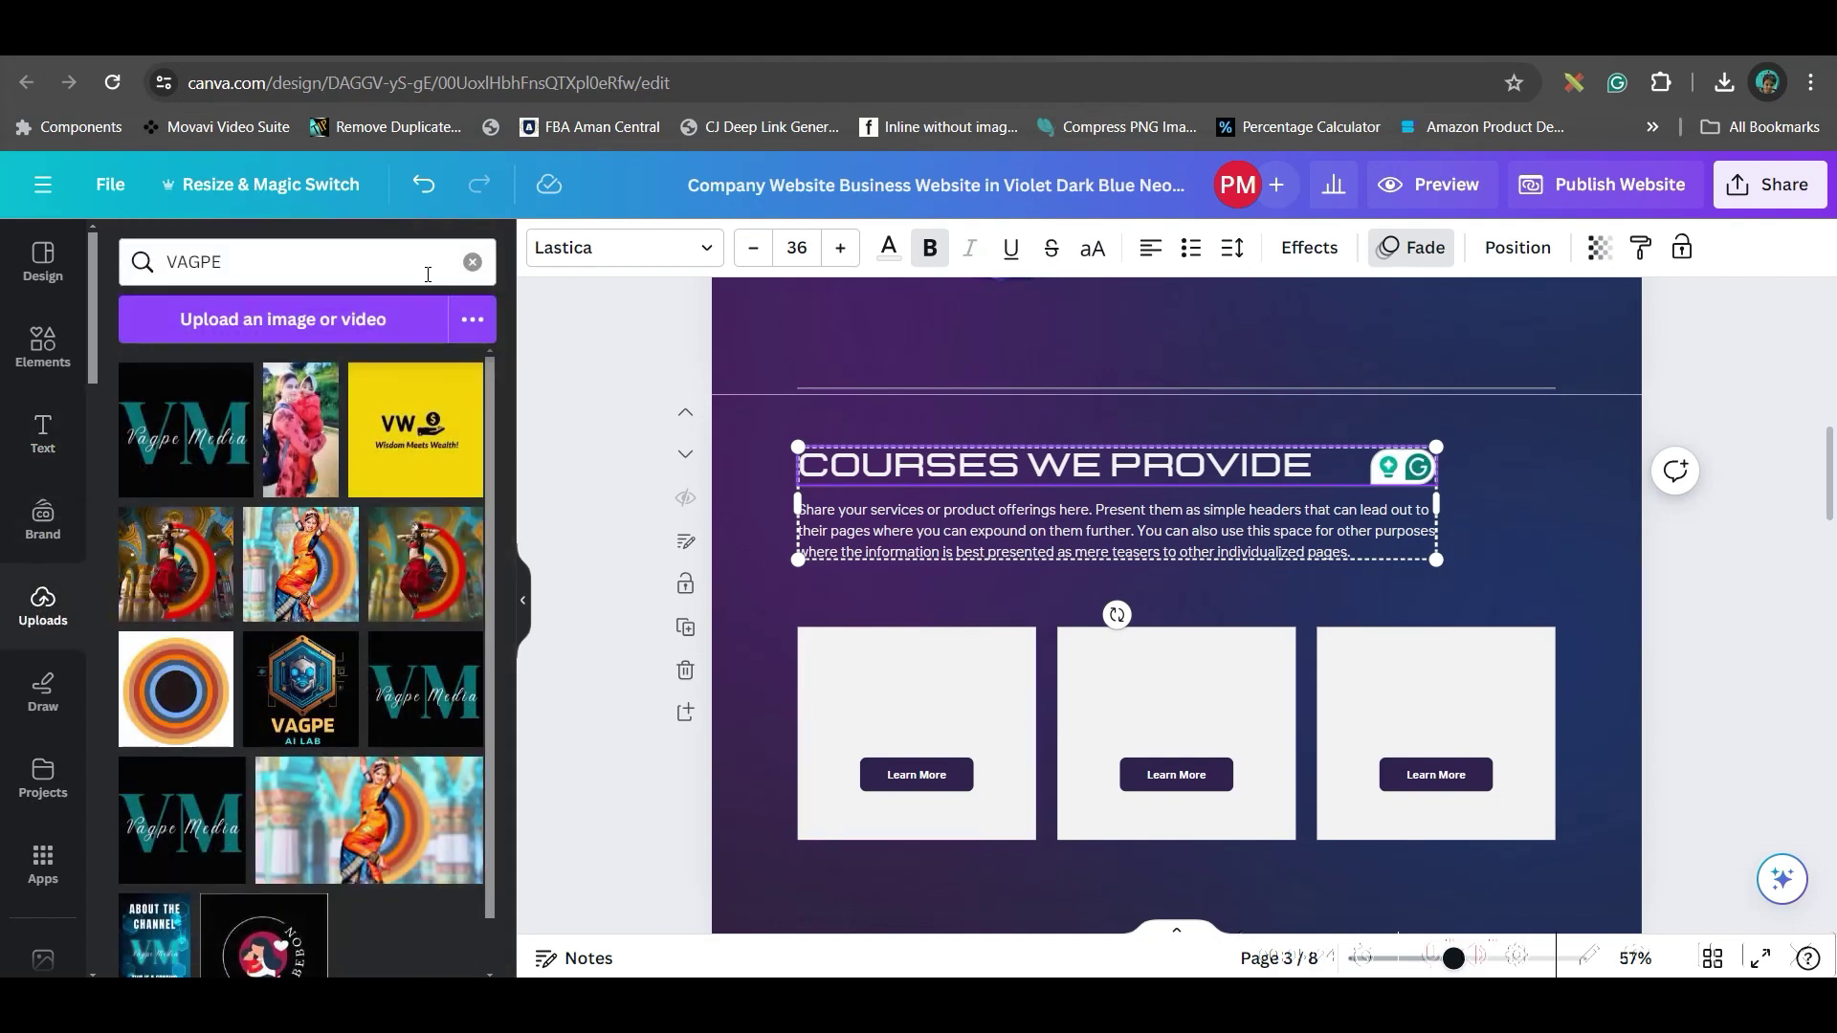
pyautogui.click(473, 263)
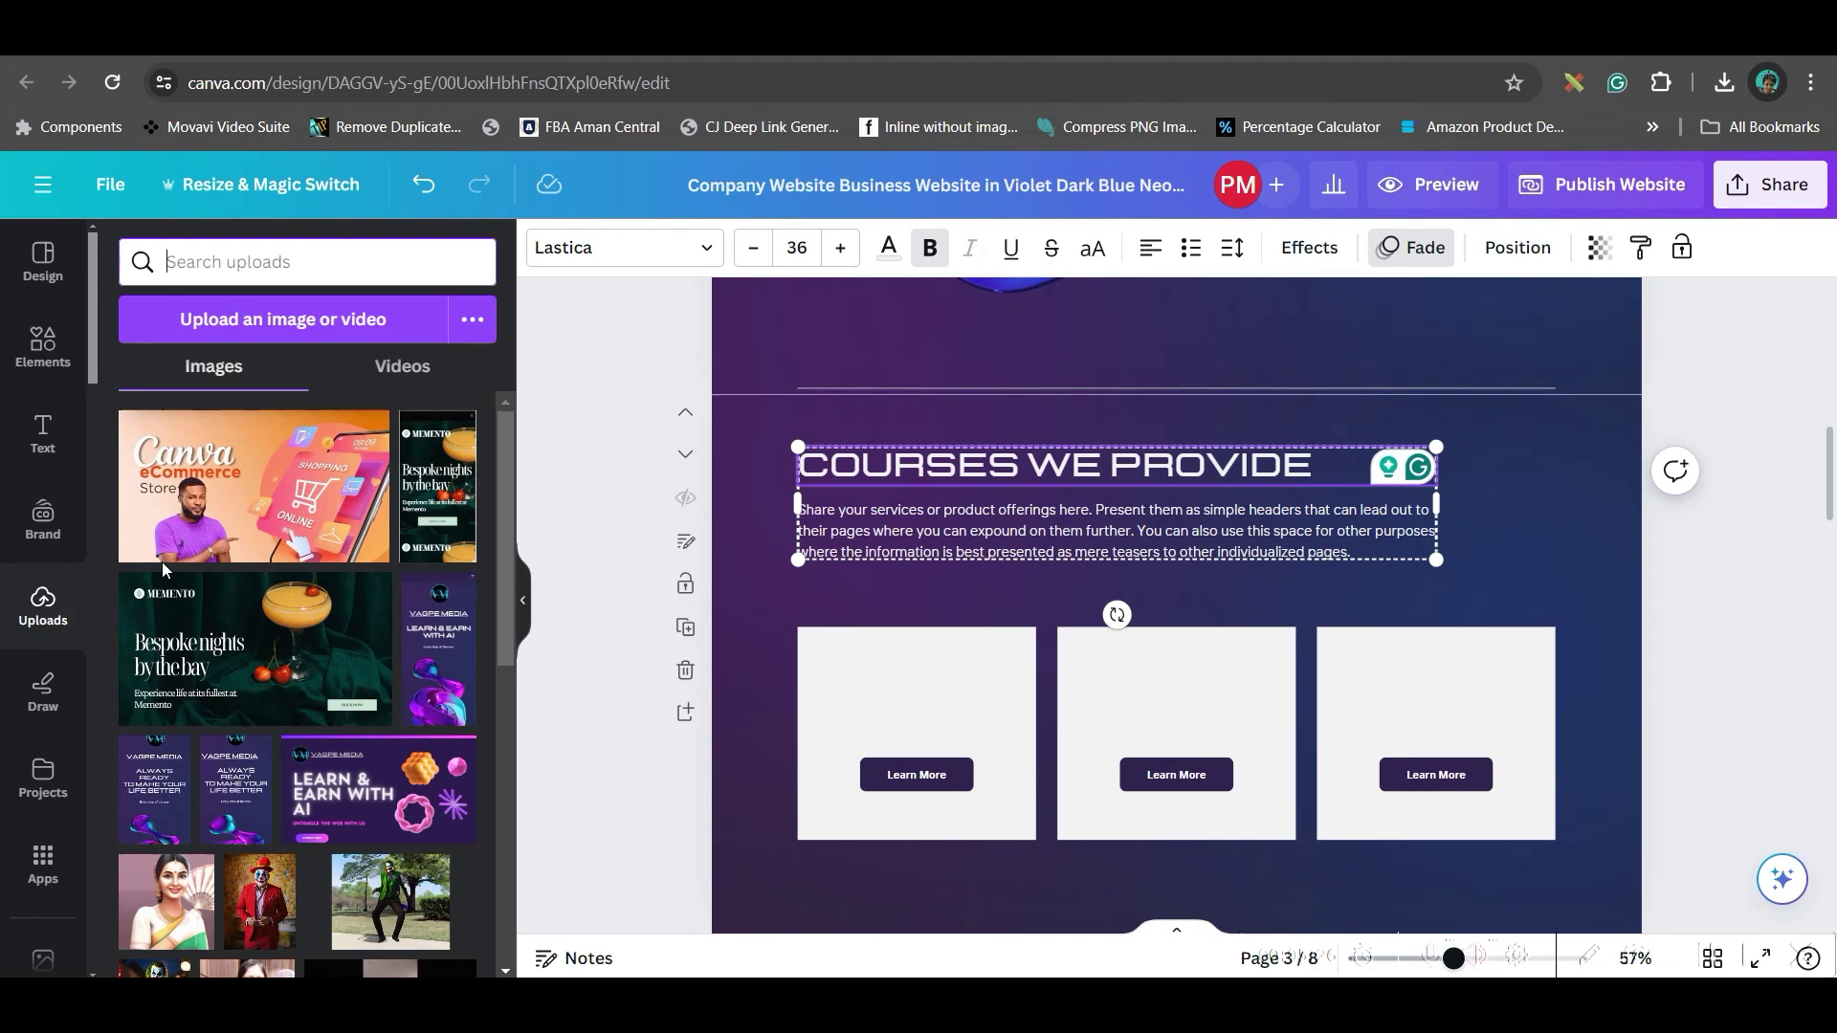
pyautogui.scroll(-5, 293, 622)
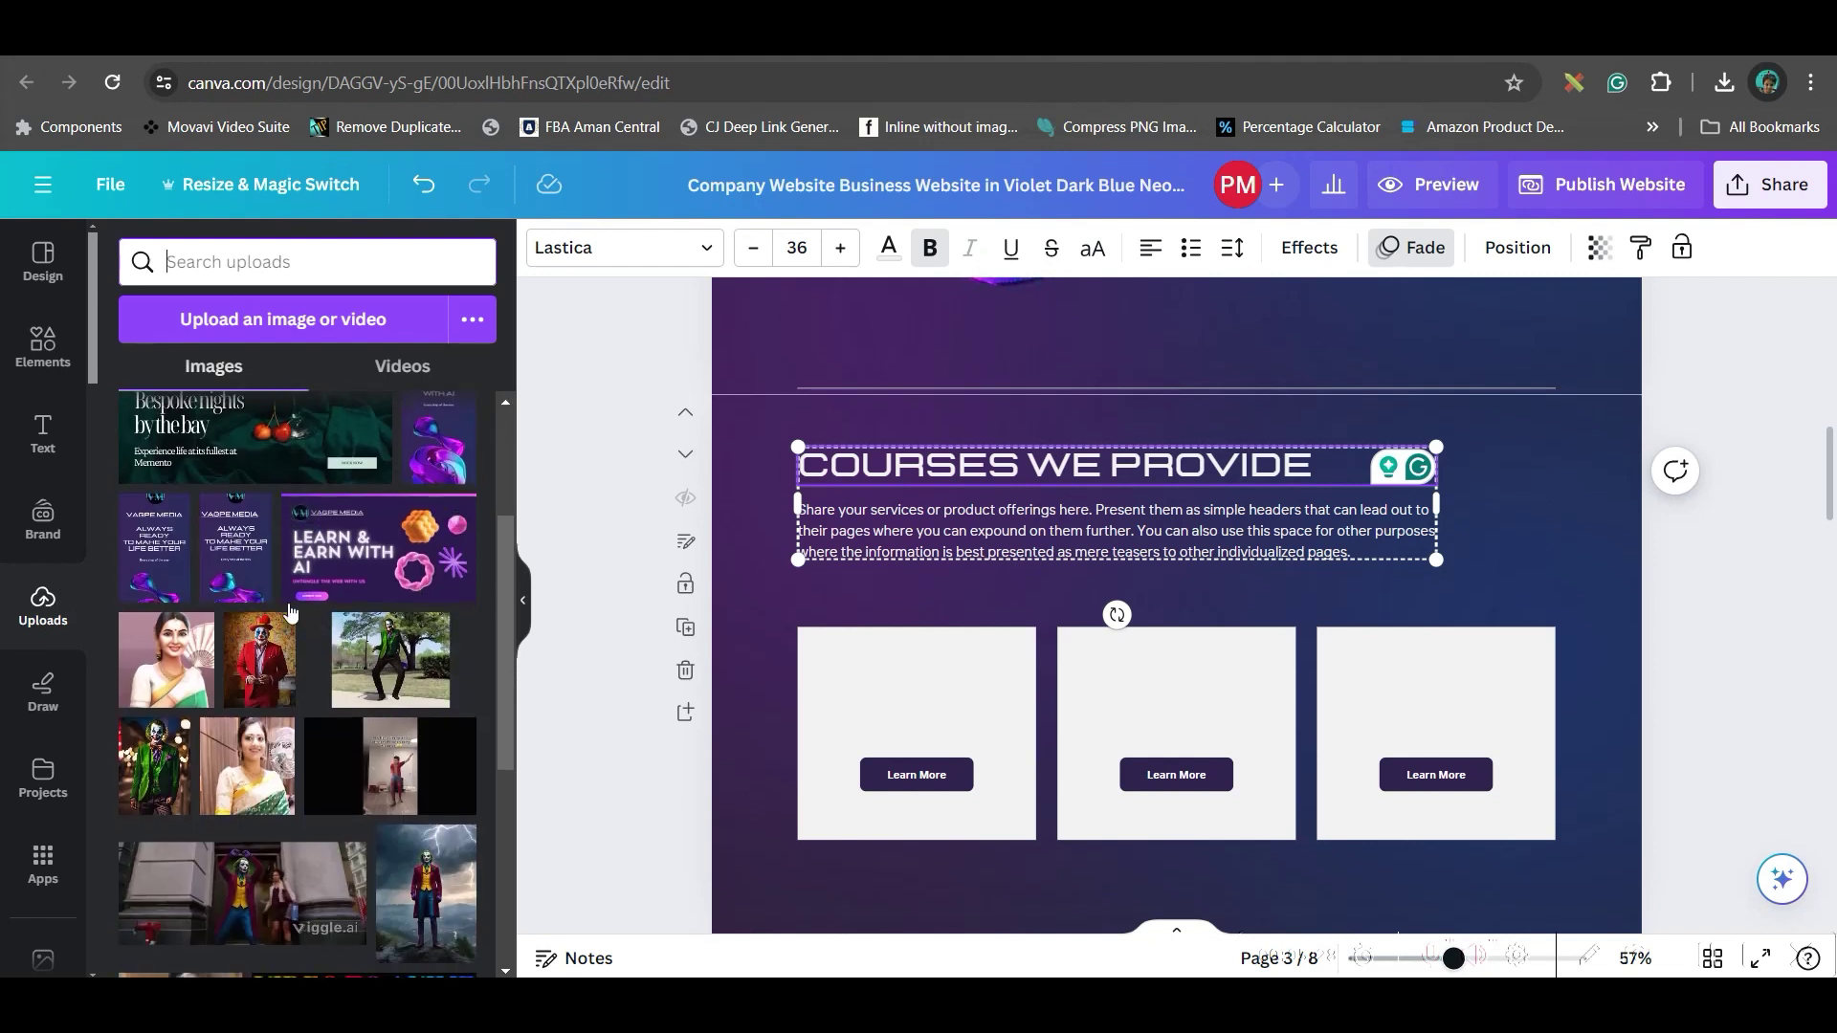
pyautogui.scroll(-3, 345, 590)
pyautogui.click(346, 590)
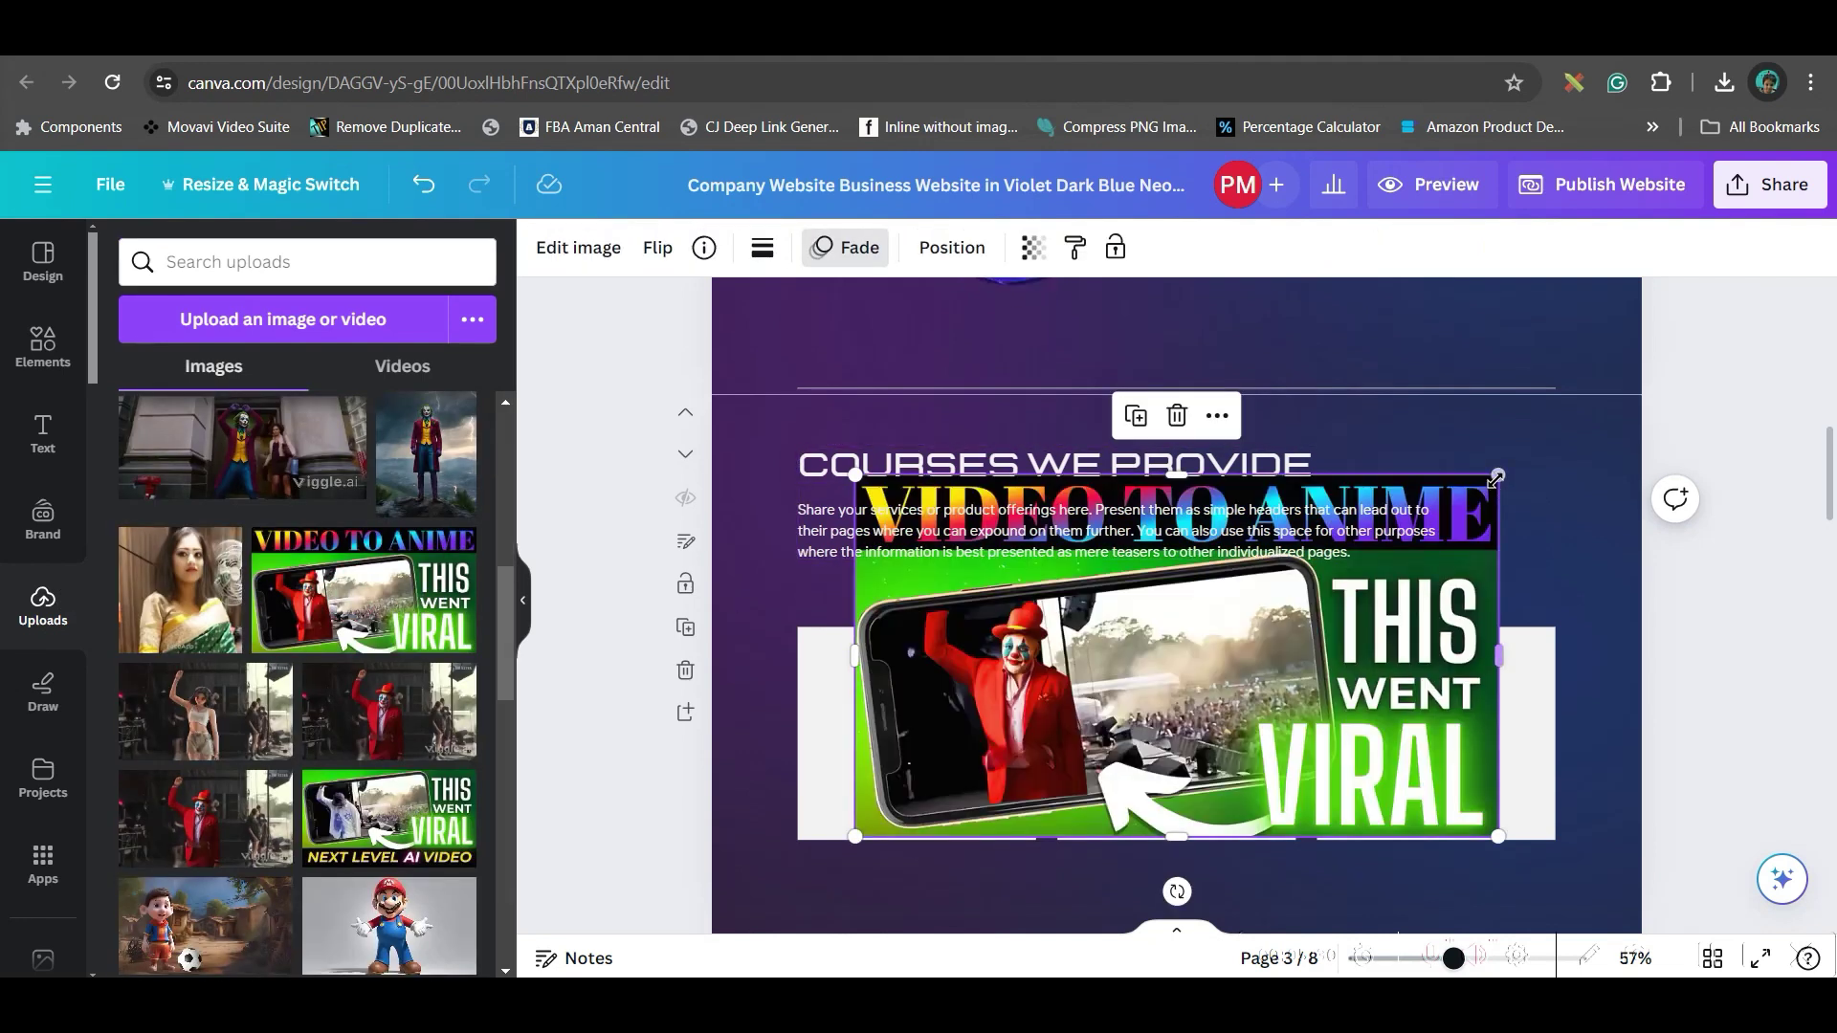
pyautogui.moveTo(1498, 465); pyautogui.dragTo(952, 653)
pyautogui.click(981, 742)
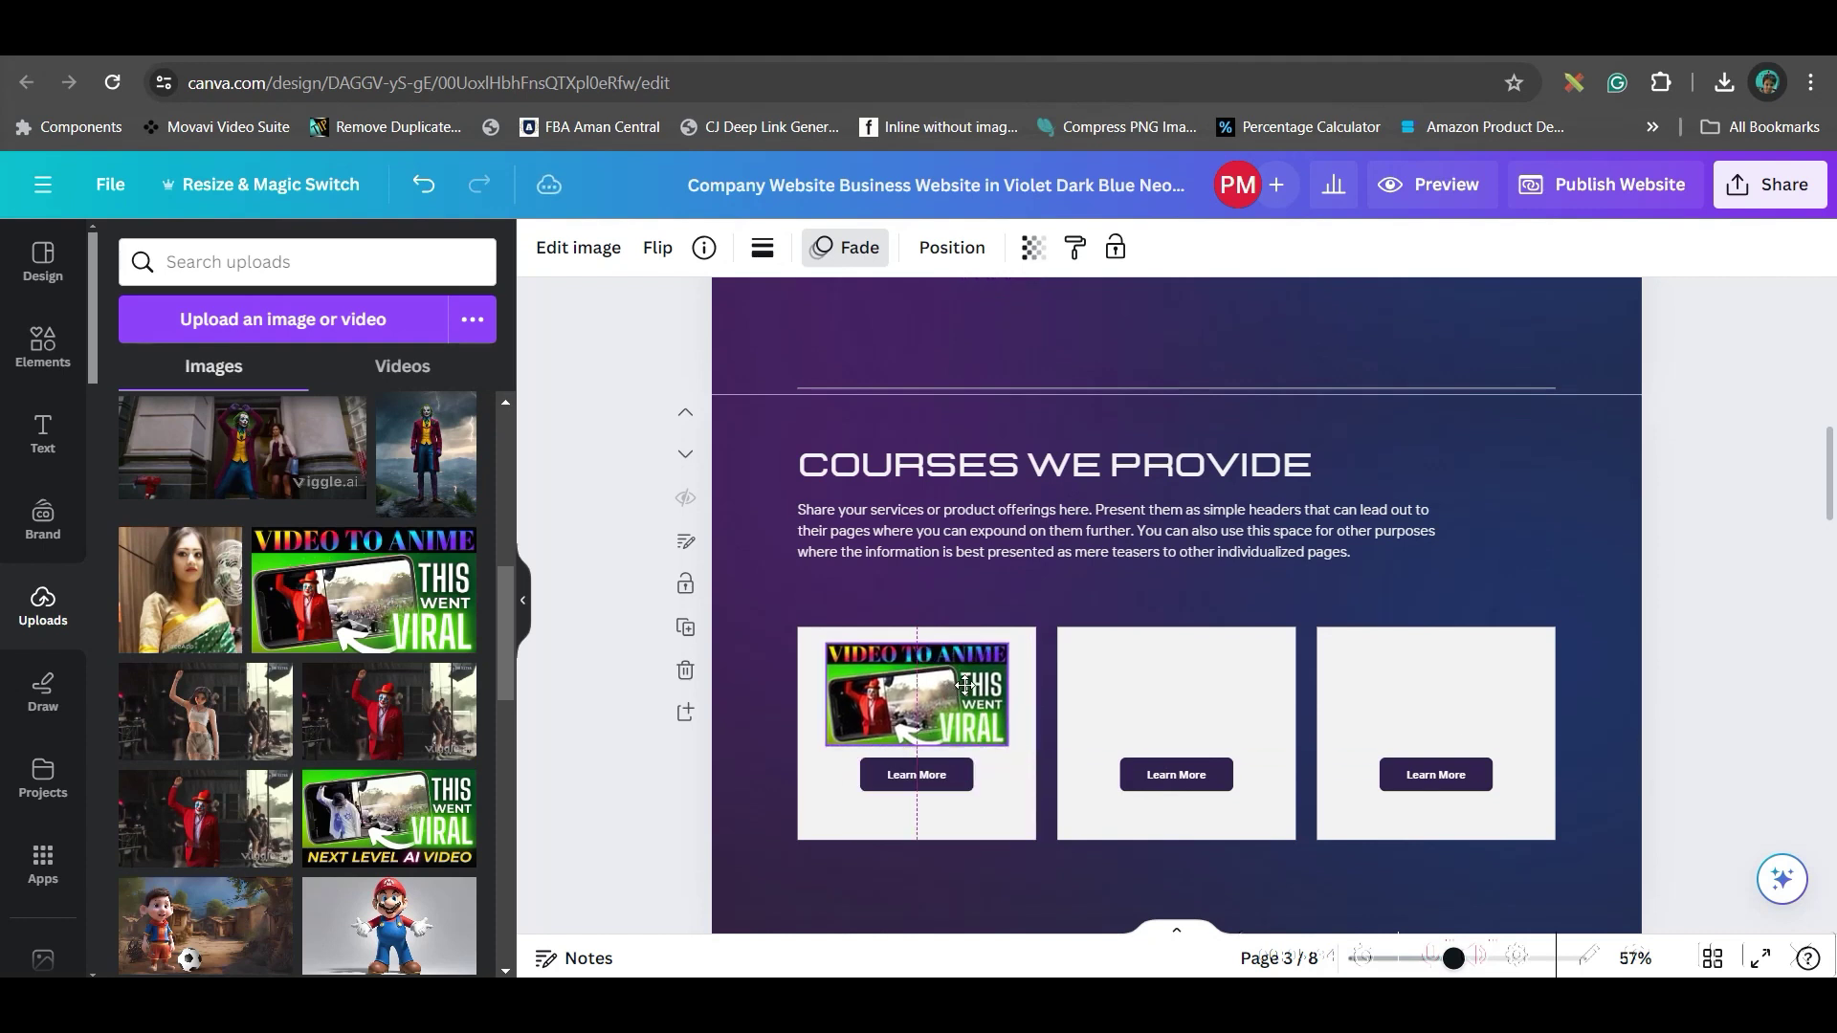
pyautogui.moveTo(1009, 745); pyautogui.dragTo(917, 791)
# Start a link on the first Learn More button and bring up the Graphy courses list
pyautogui.scroll(-10, 430, 968)
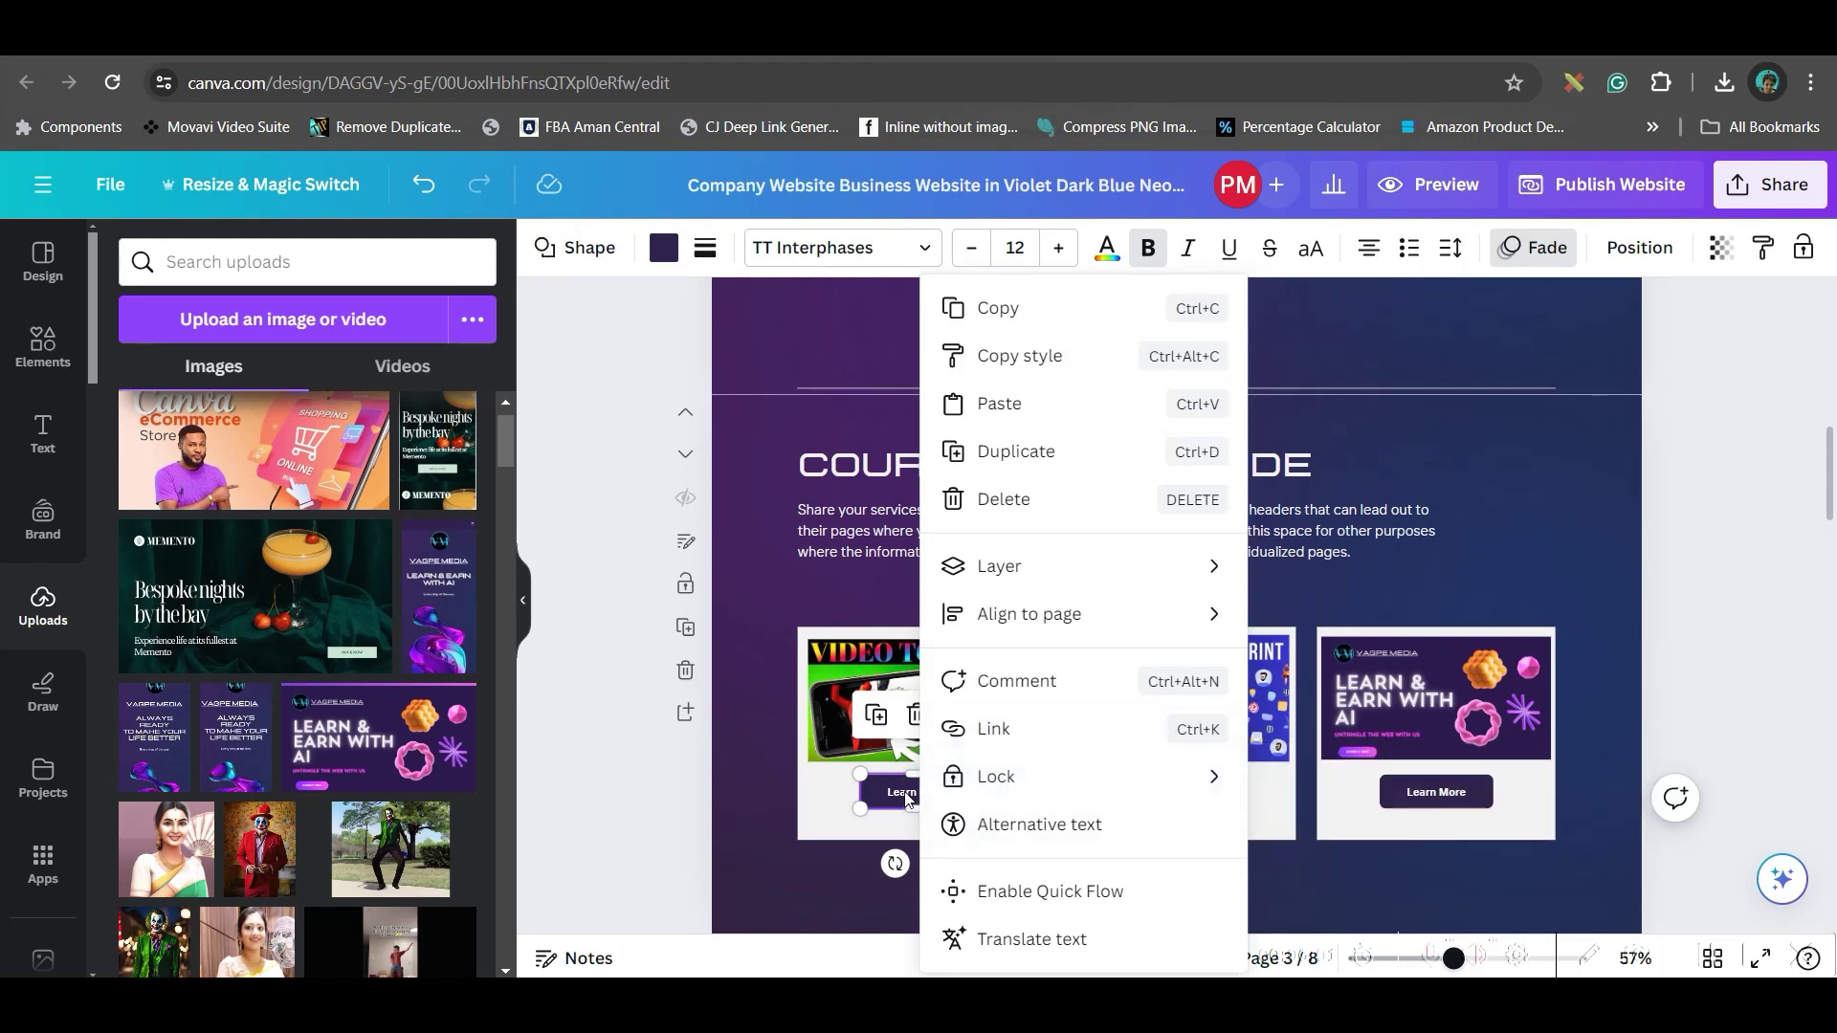
pyautogui.click(1003, 566)
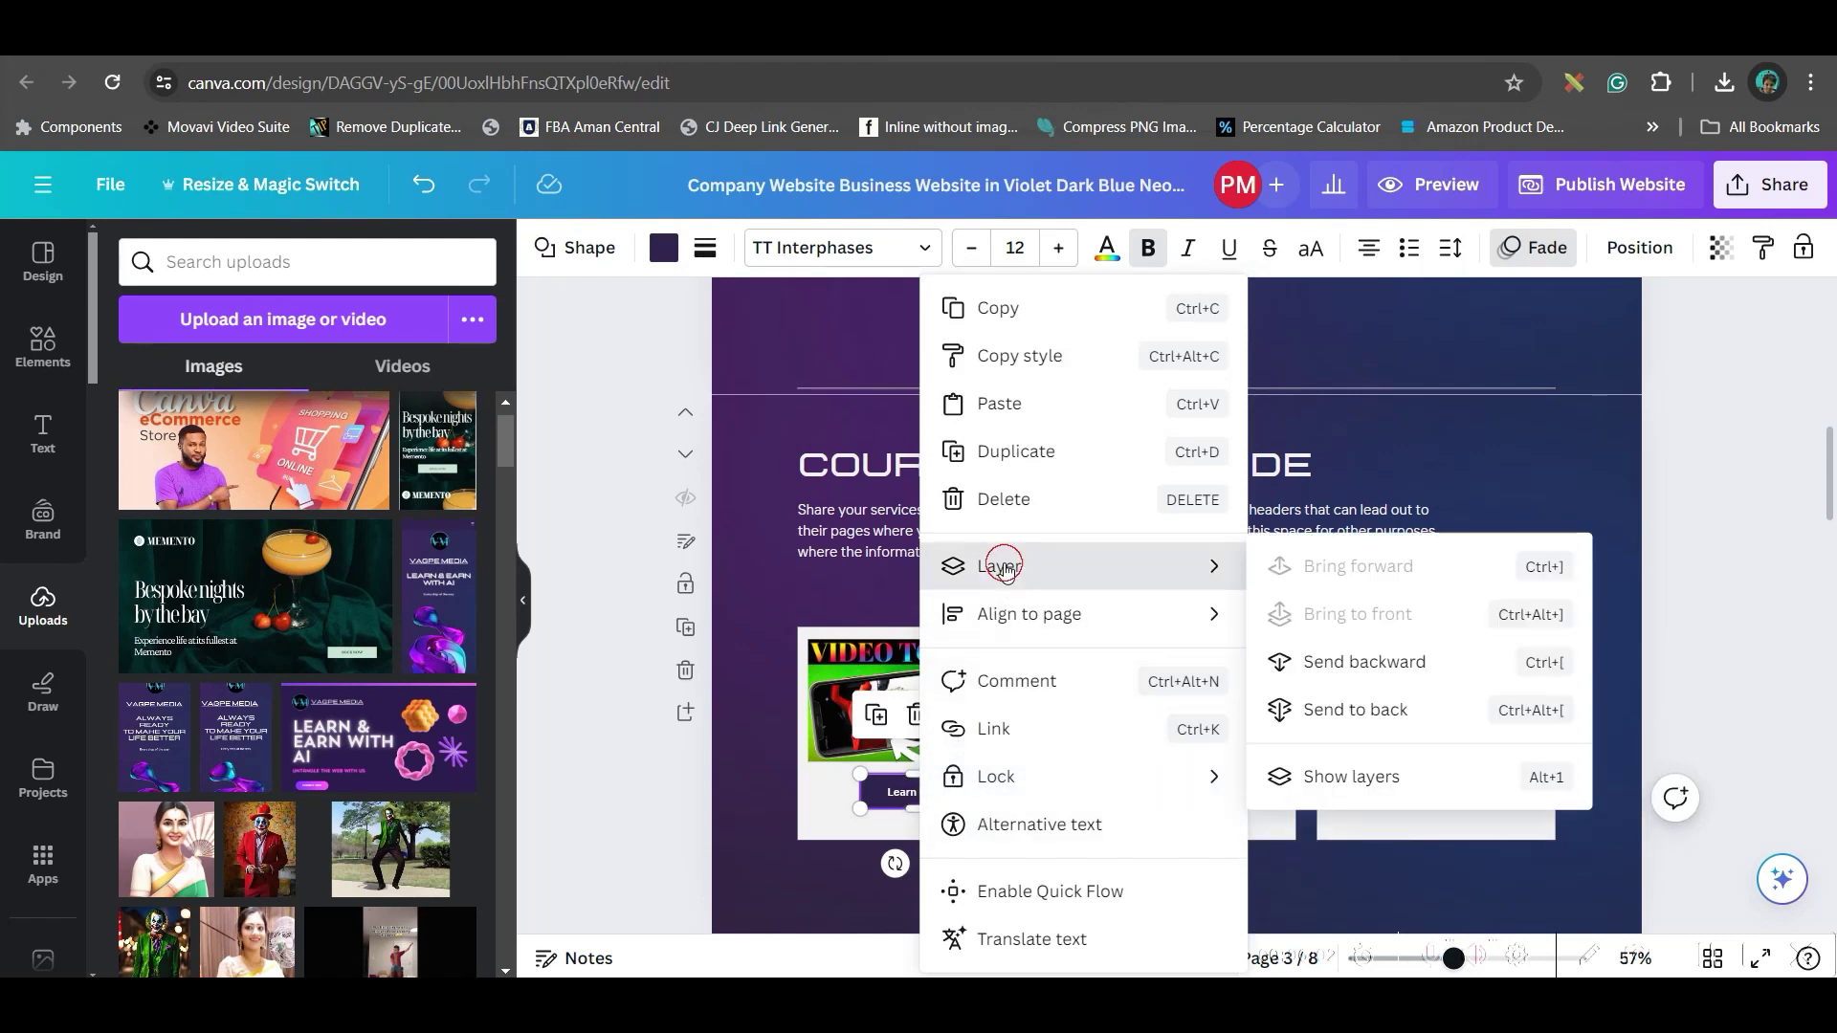
pyautogui.click(1000, 729)
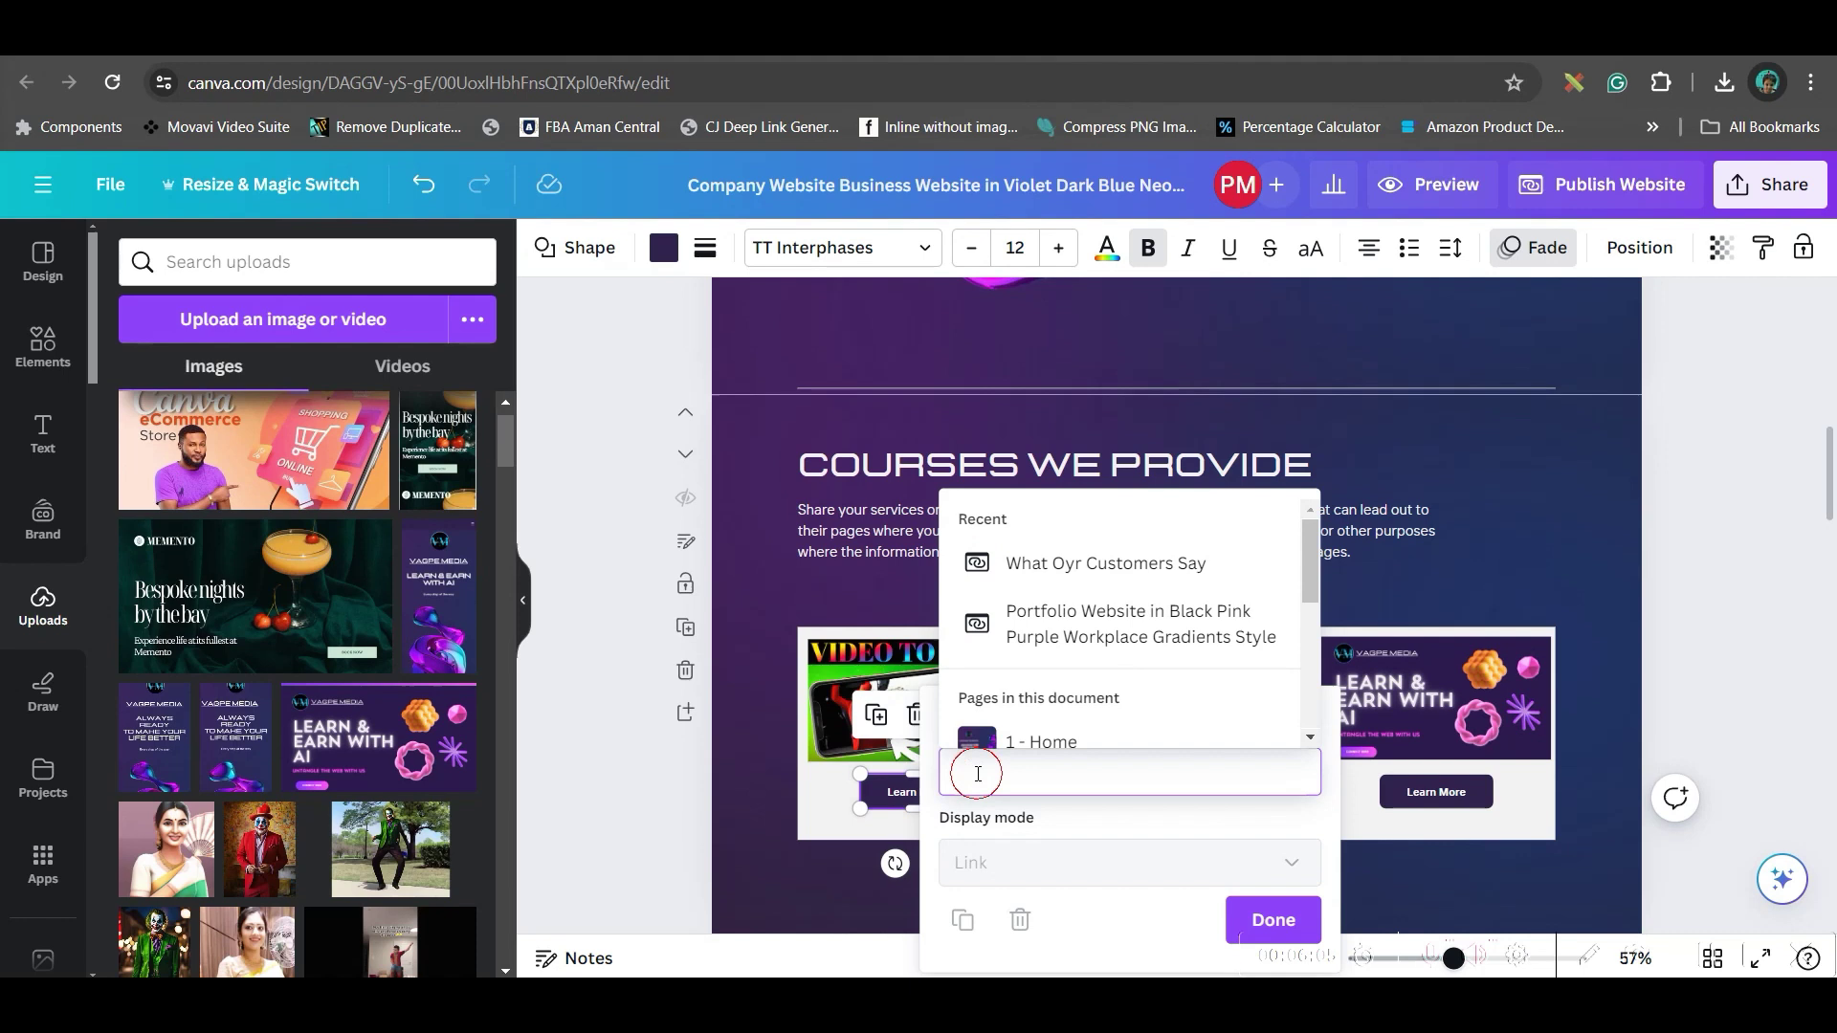
pyautogui.click(853, 60)
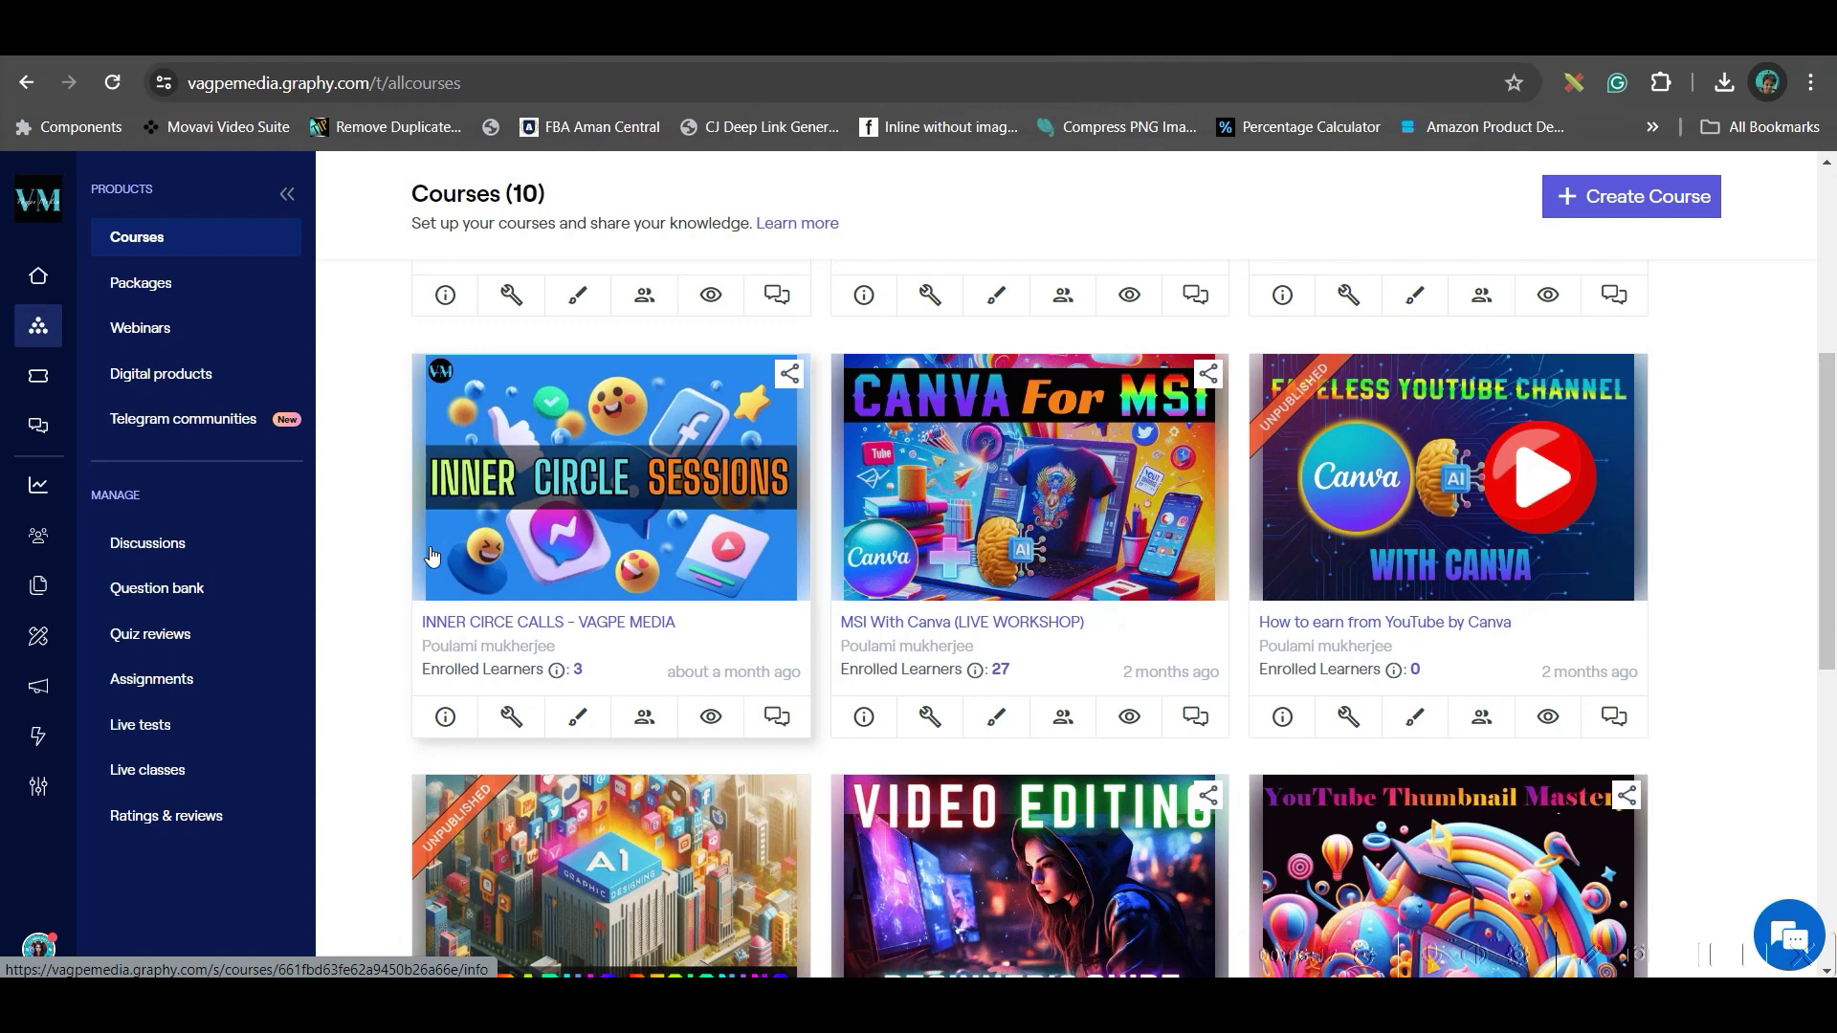
# Open the share options for the INNER CIRCE CALLS - VAGPE MEDIA course
pyautogui.click(790, 375)
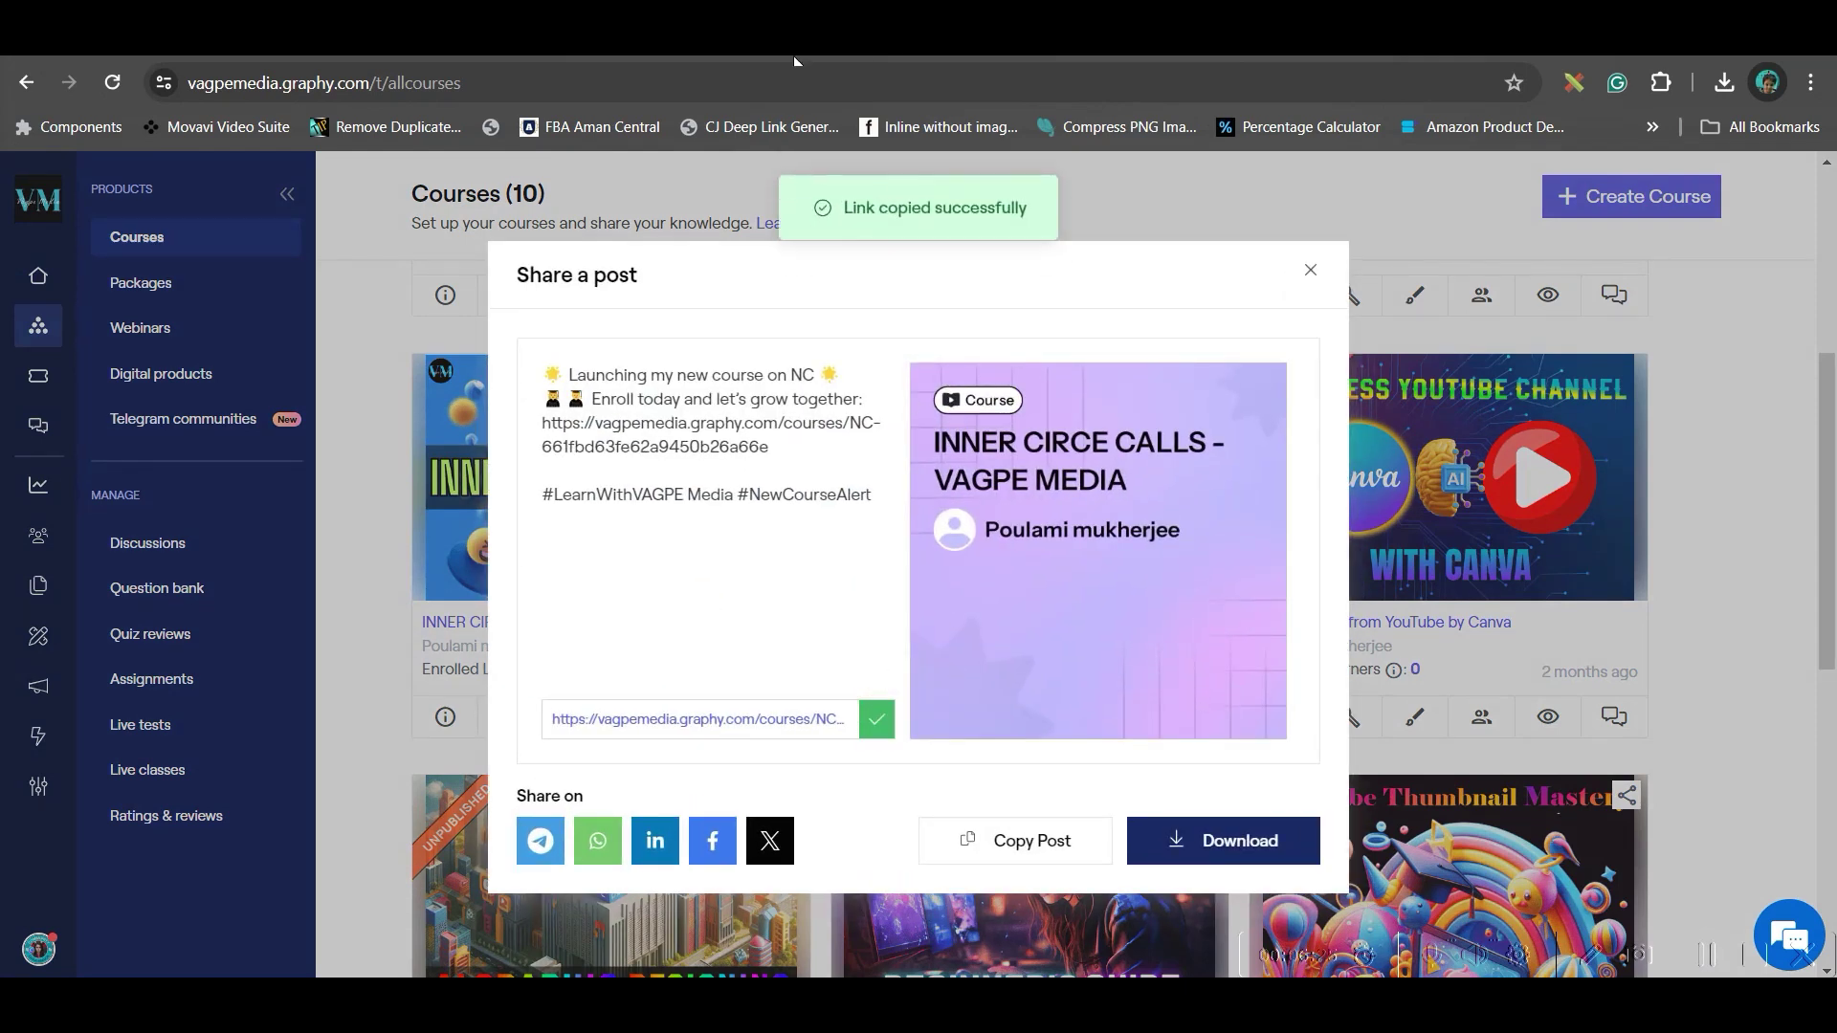
# Paste the copied course link onto the first Learn More button
pyautogui.click(681, 38)
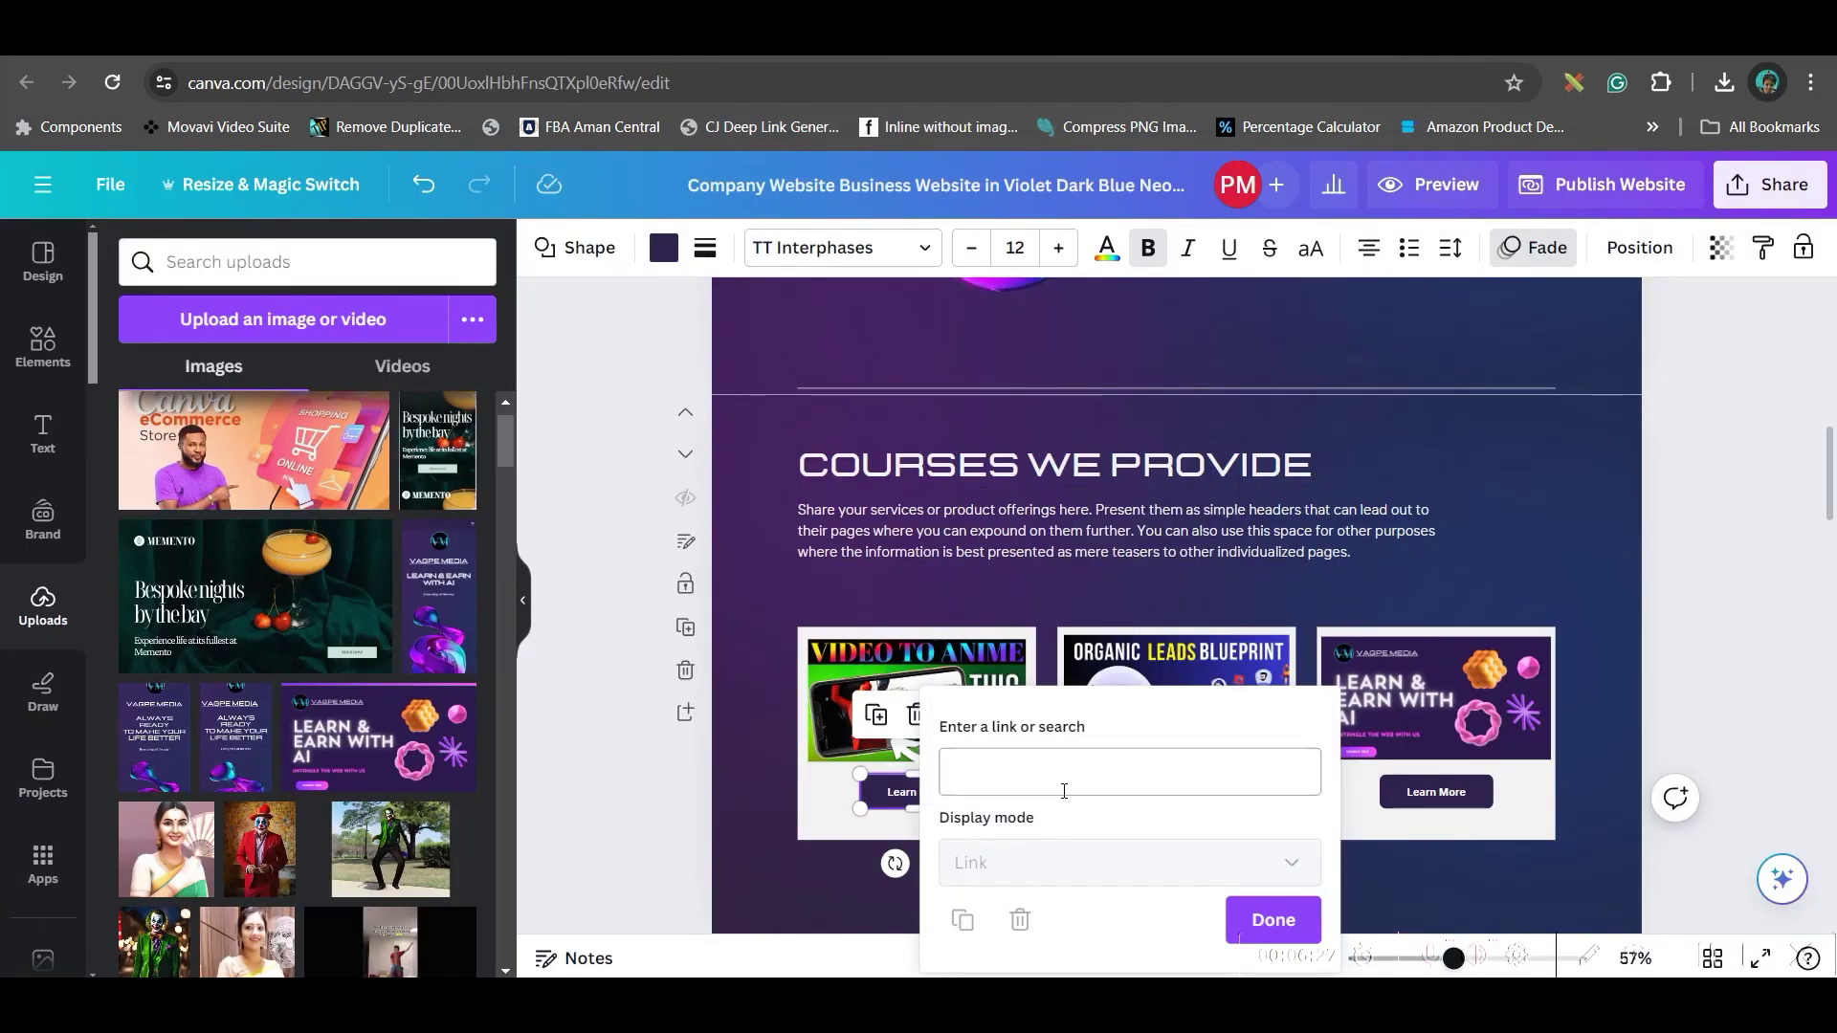
pyautogui.hotkey('ctrl', 'v')
pyautogui.press('Return')
pyautogui.click(1103, 715)
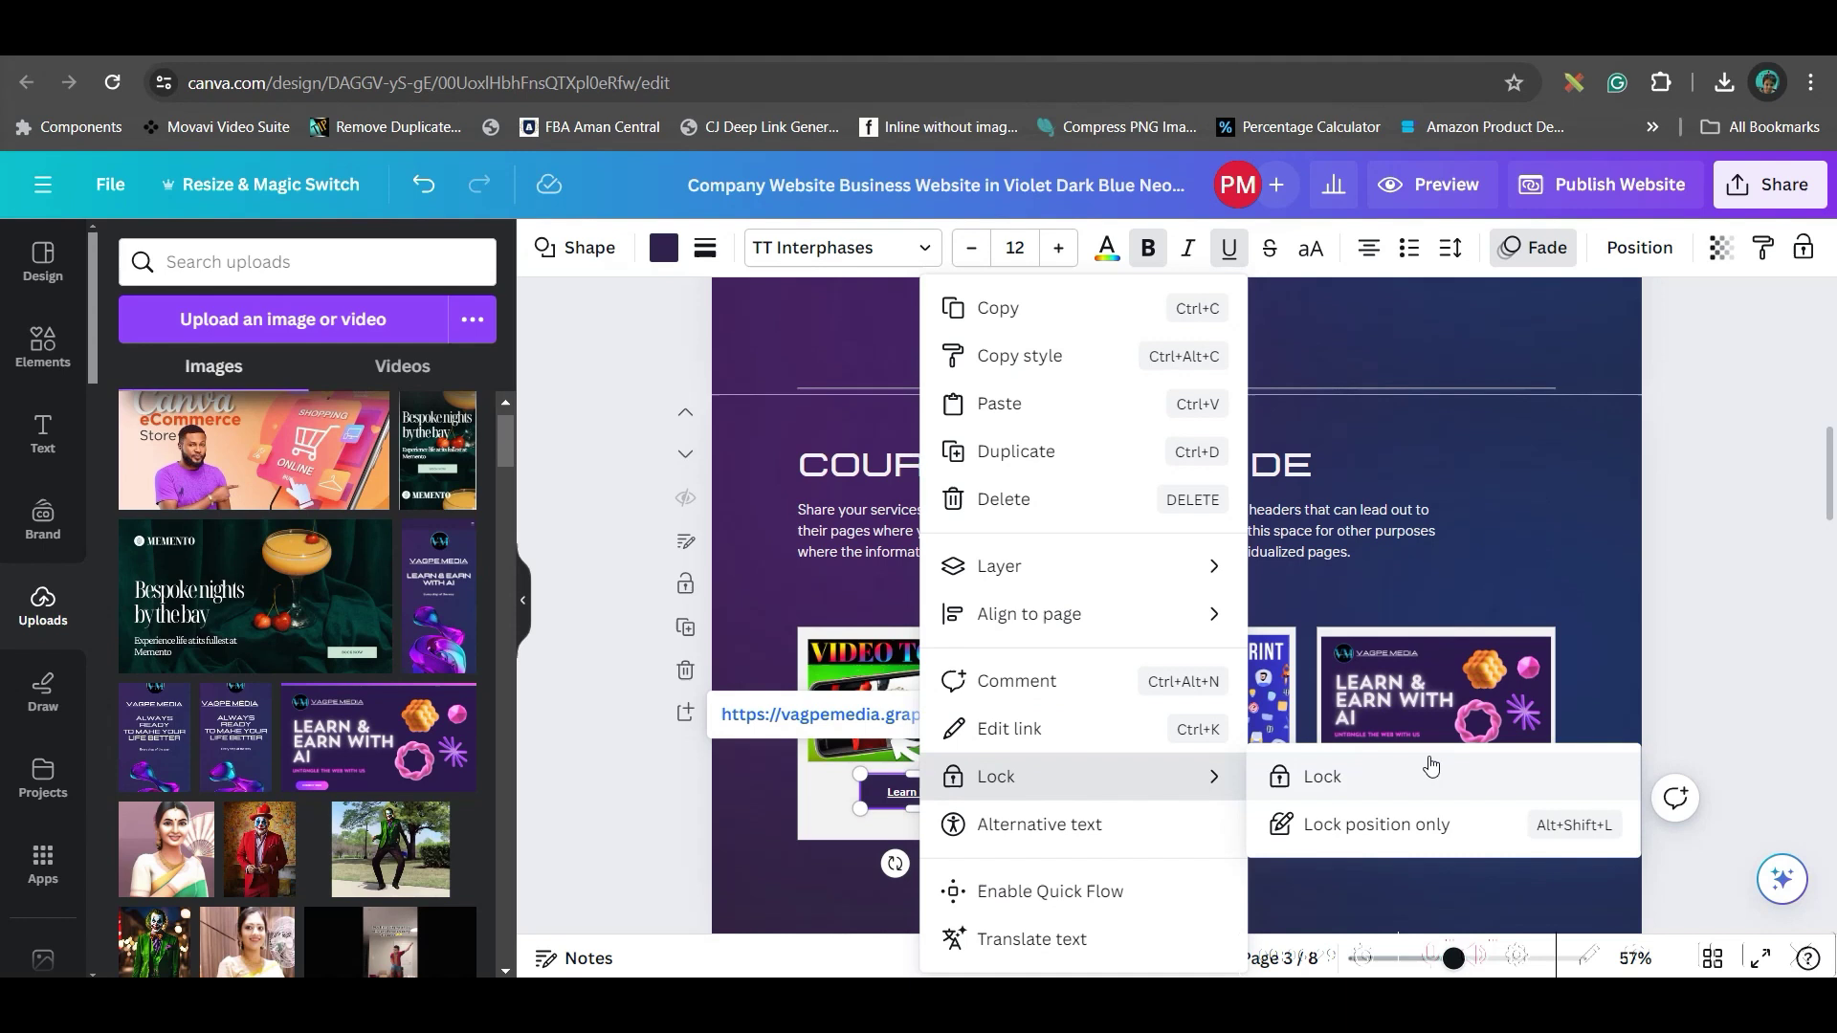
pyautogui.press('Escape')
# Link the second Learn More button to the pasted Video Editing course URL
pyautogui.click(1231, 785)
pyautogui.rightClick(1231, 785)
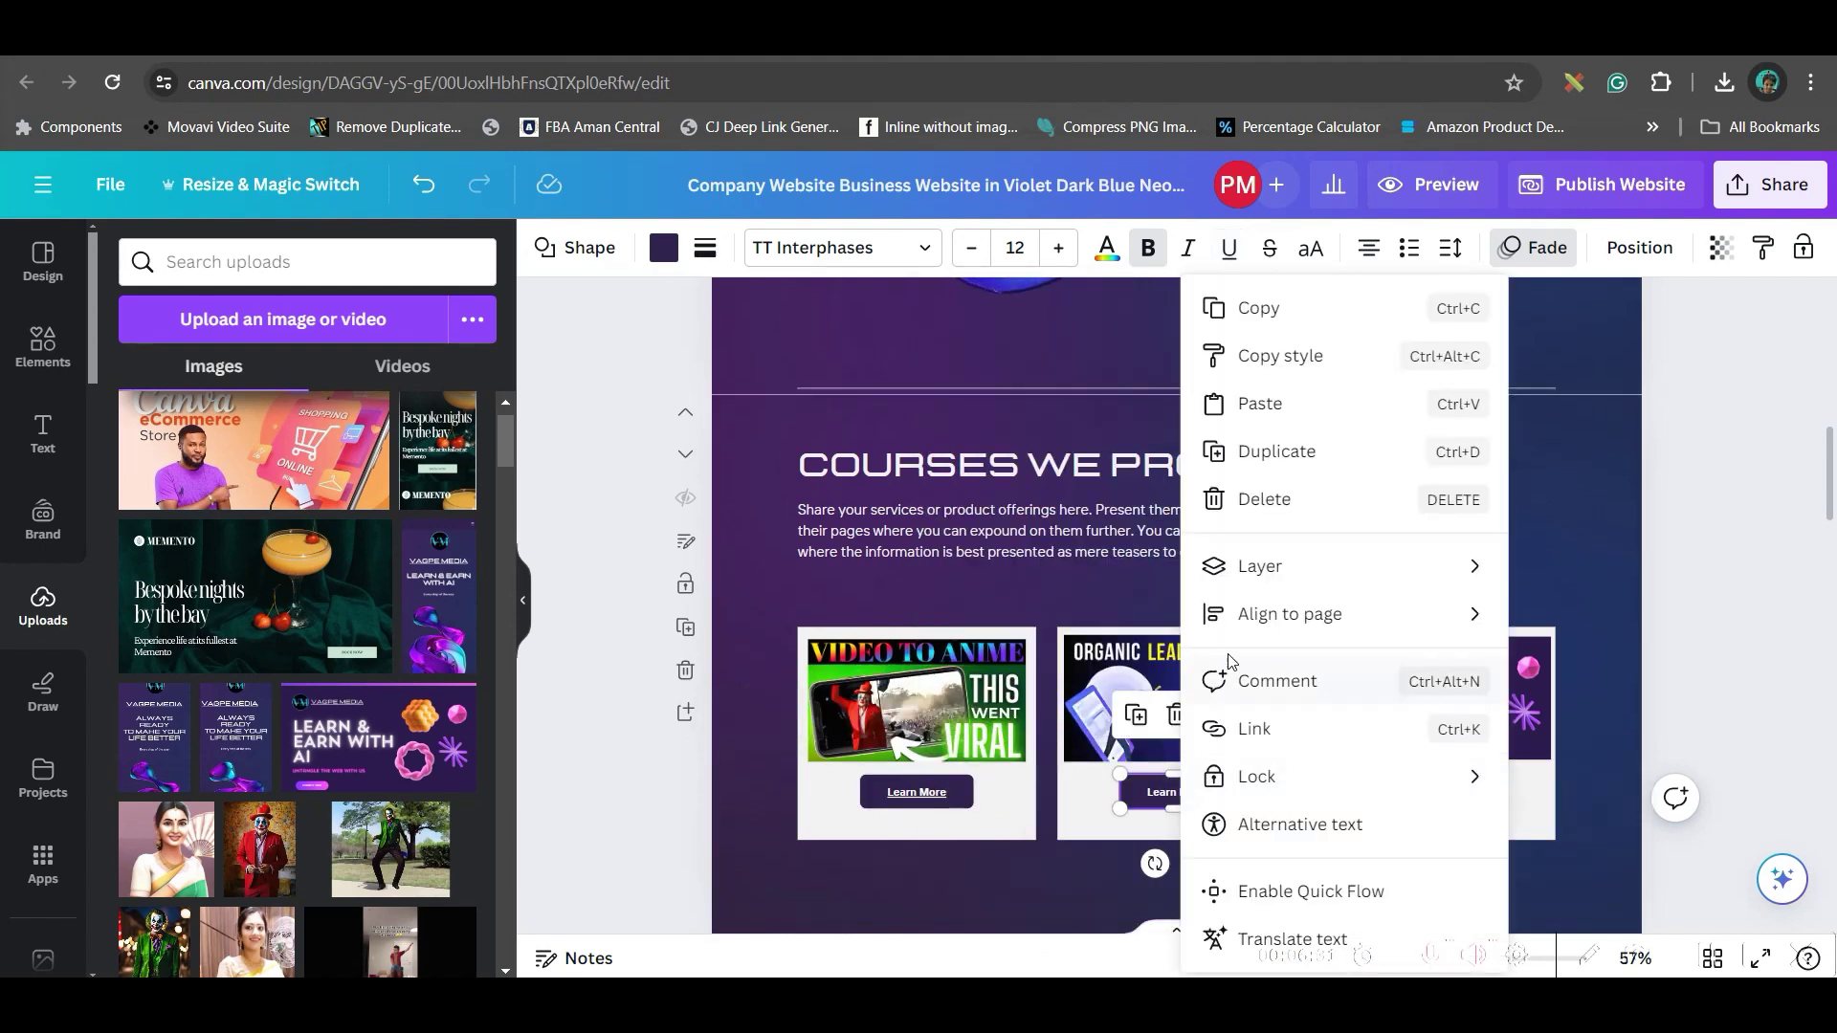
pyautogui.click(1253, 729)
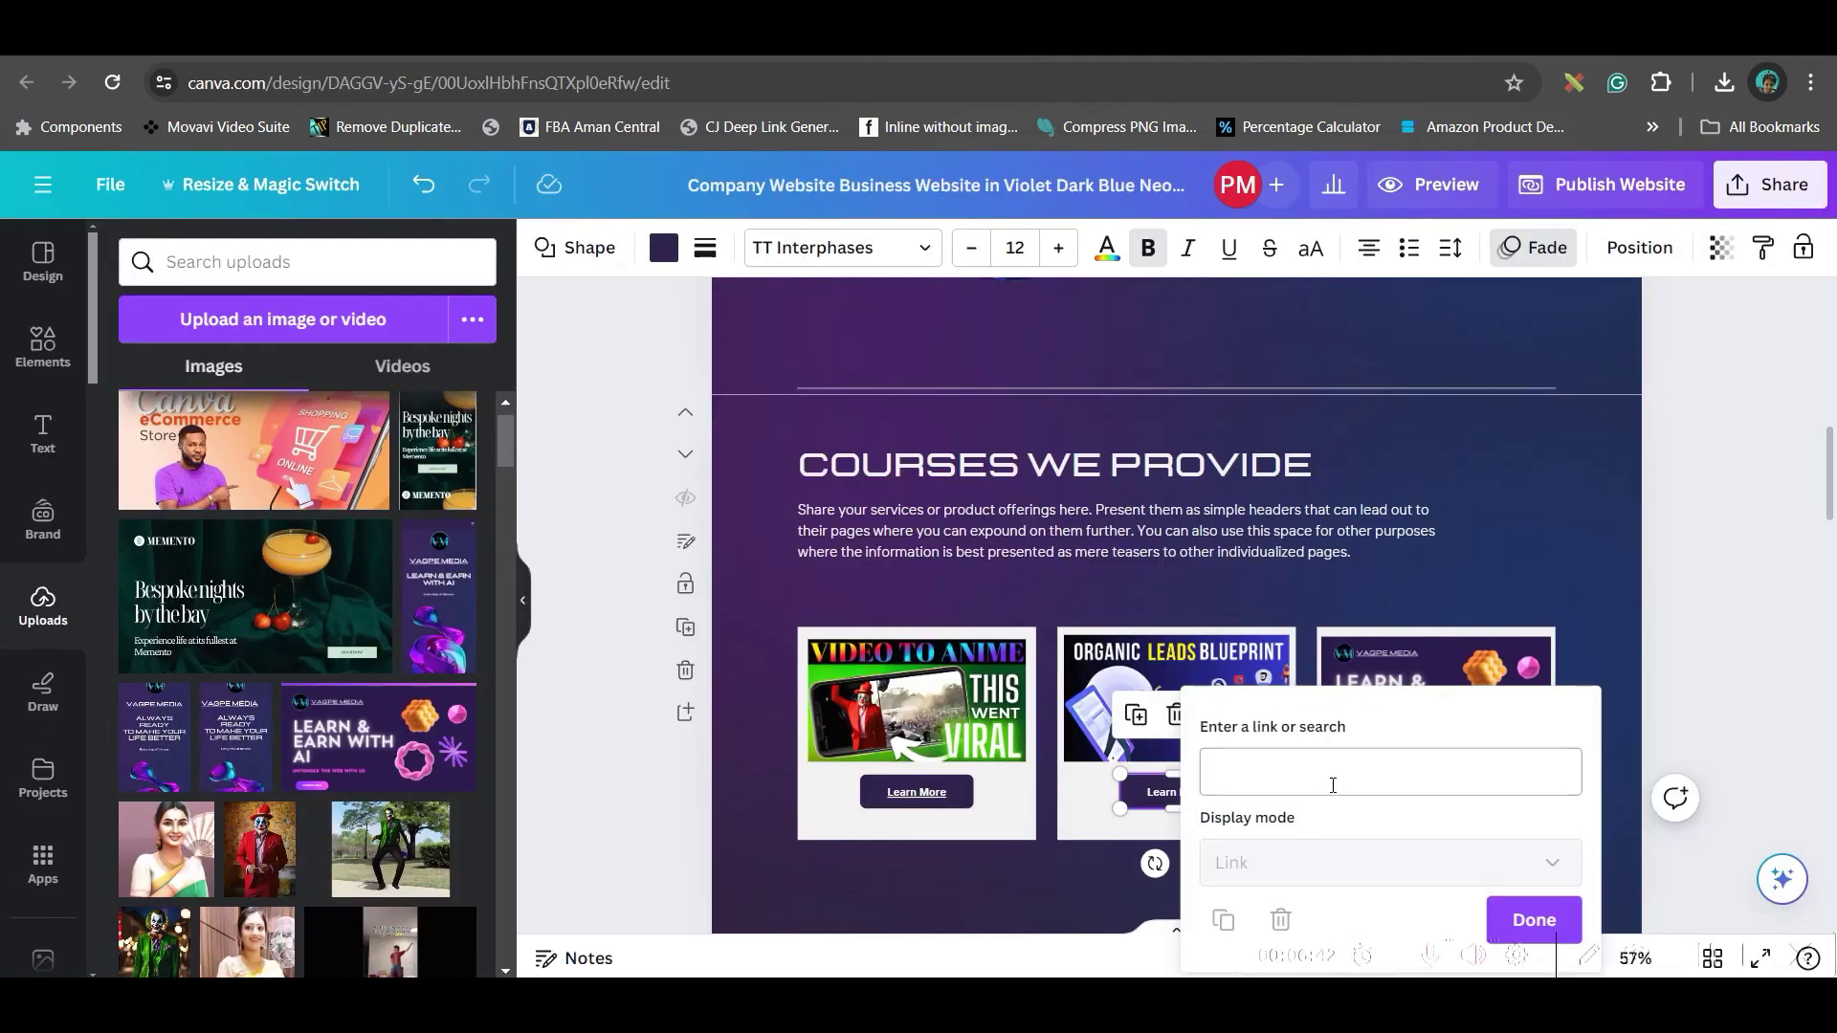
pyautogui.click(1333, 784)
pyautogui.hotkey('ctrl', 'v')
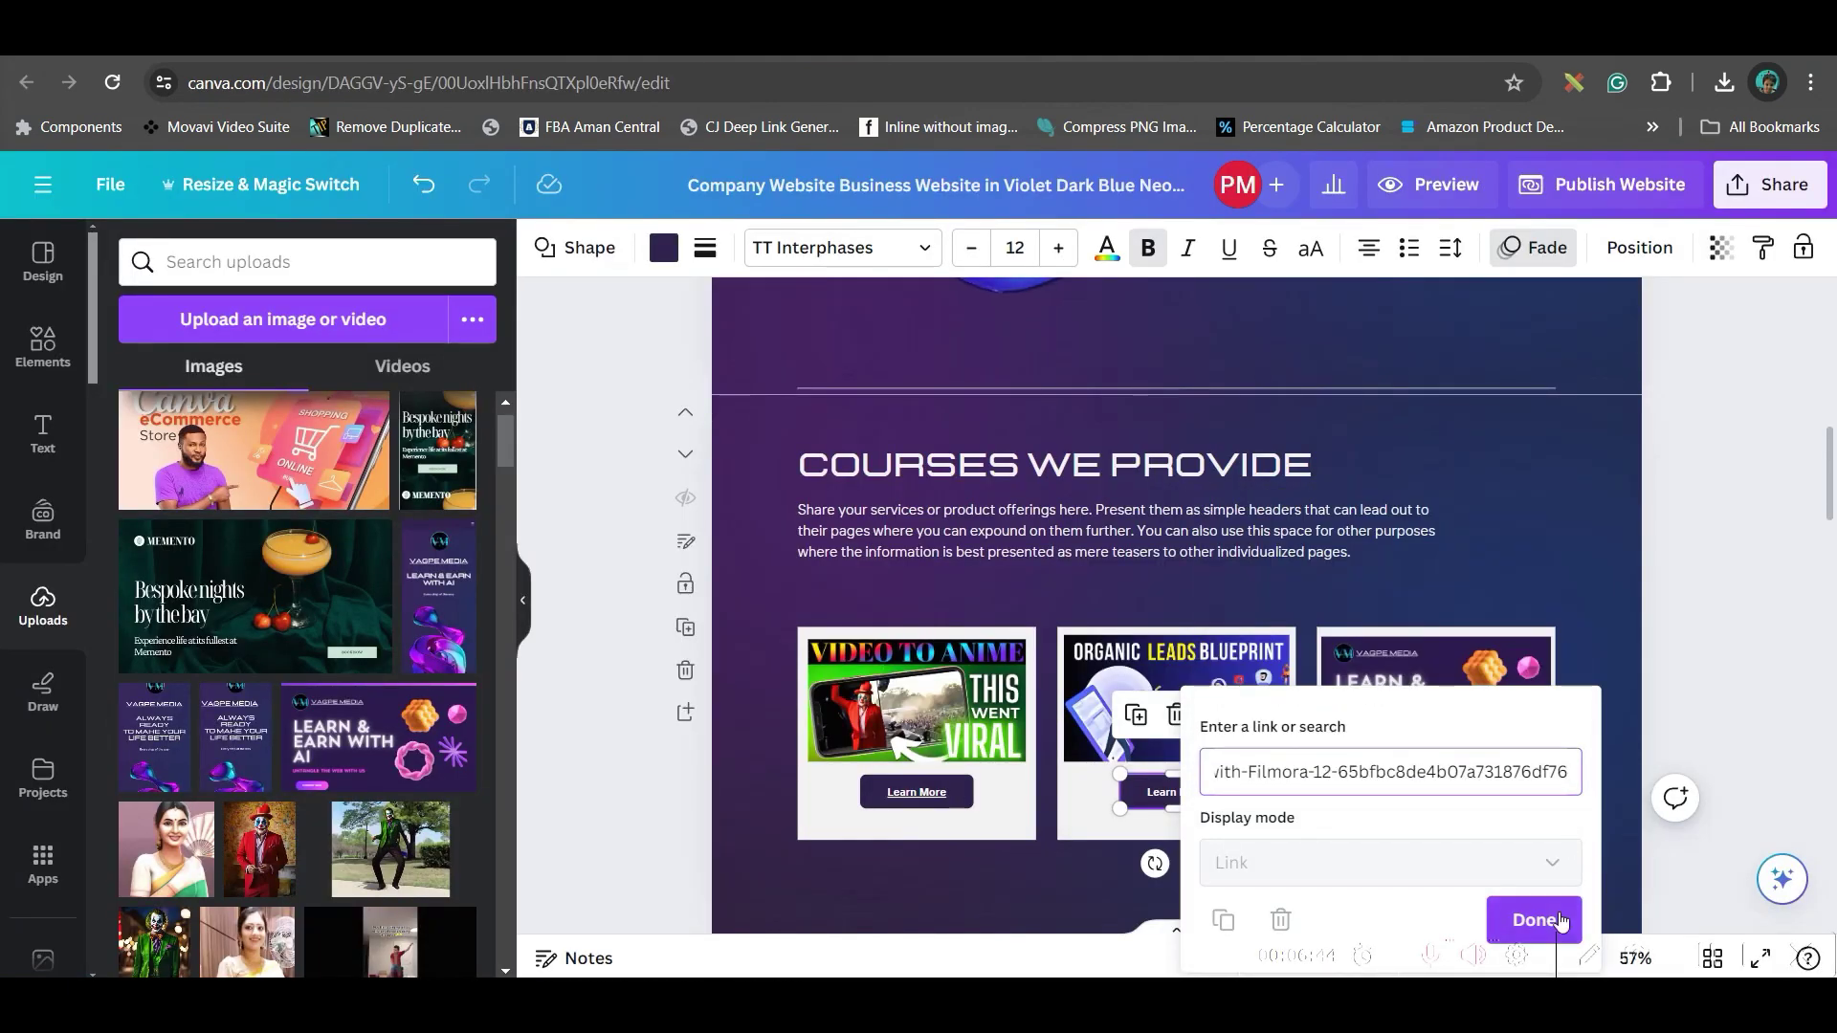
pyautogui.click(1534, 921)
pyautogui.click(1682, 497)
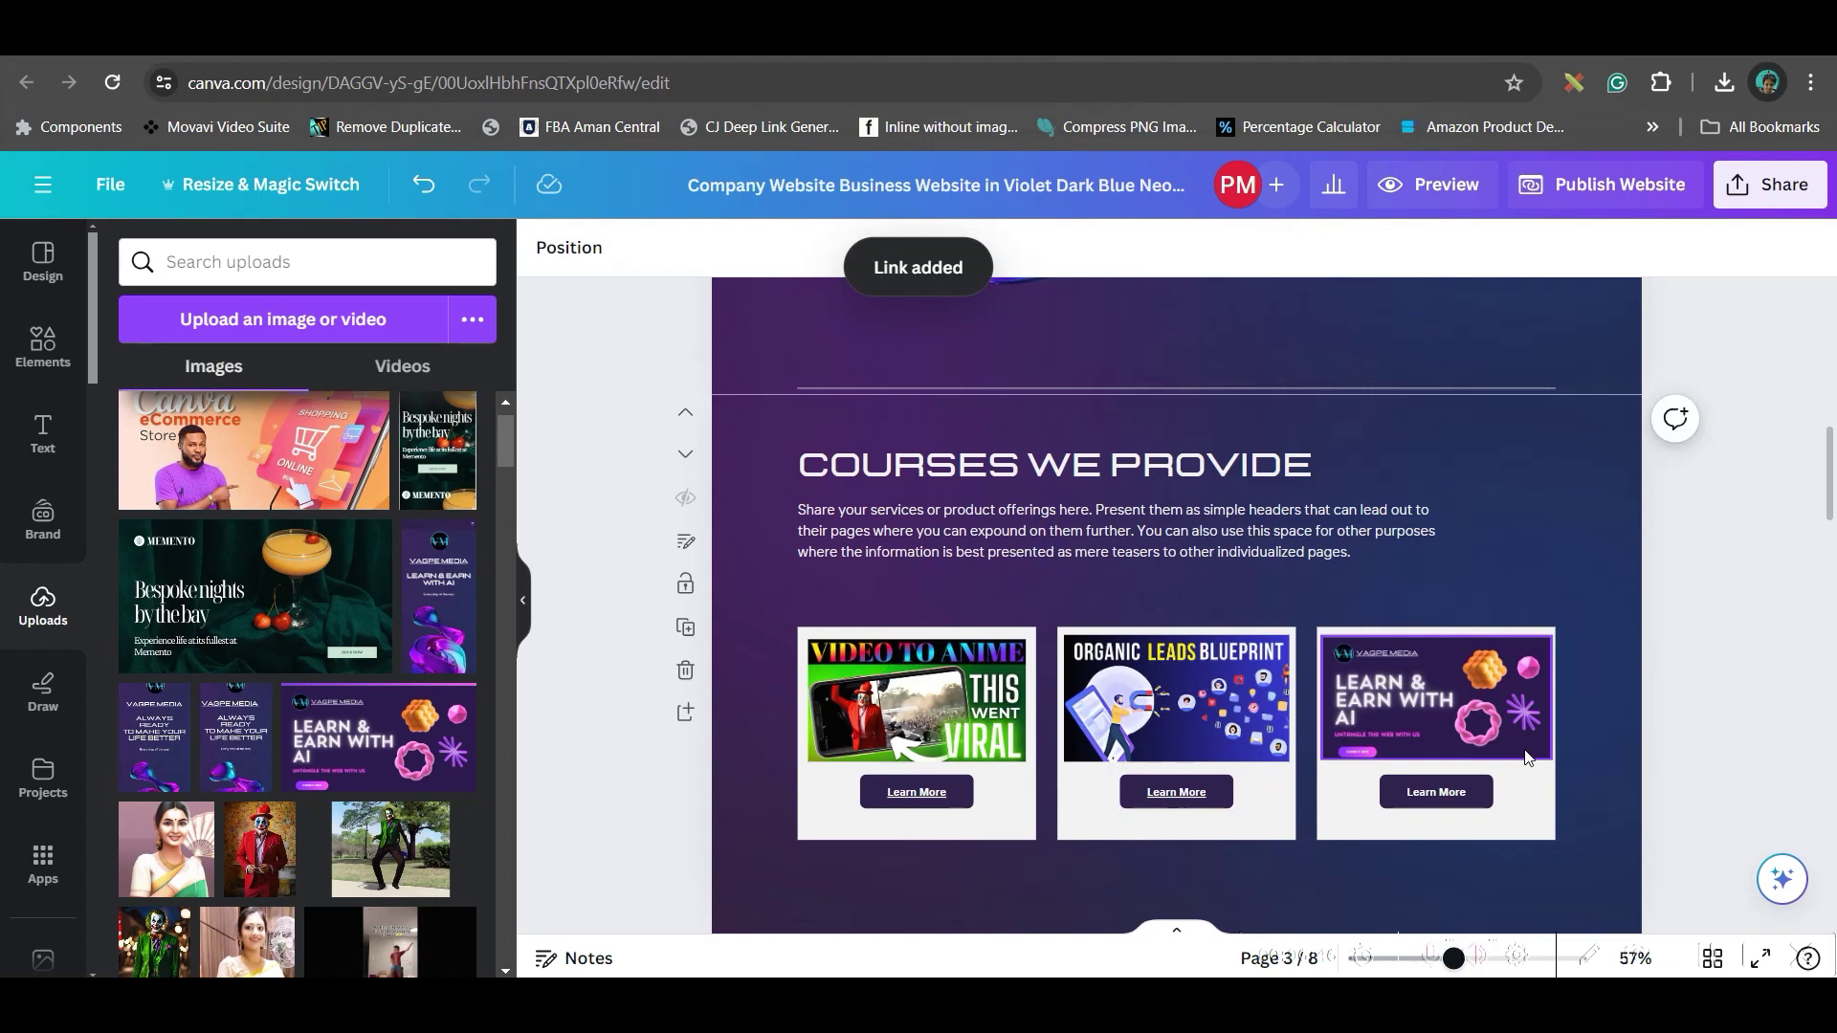
# Open the link box for the third Learn More button after a glance at the published site
pyautogui.rightClick(1459, 802)
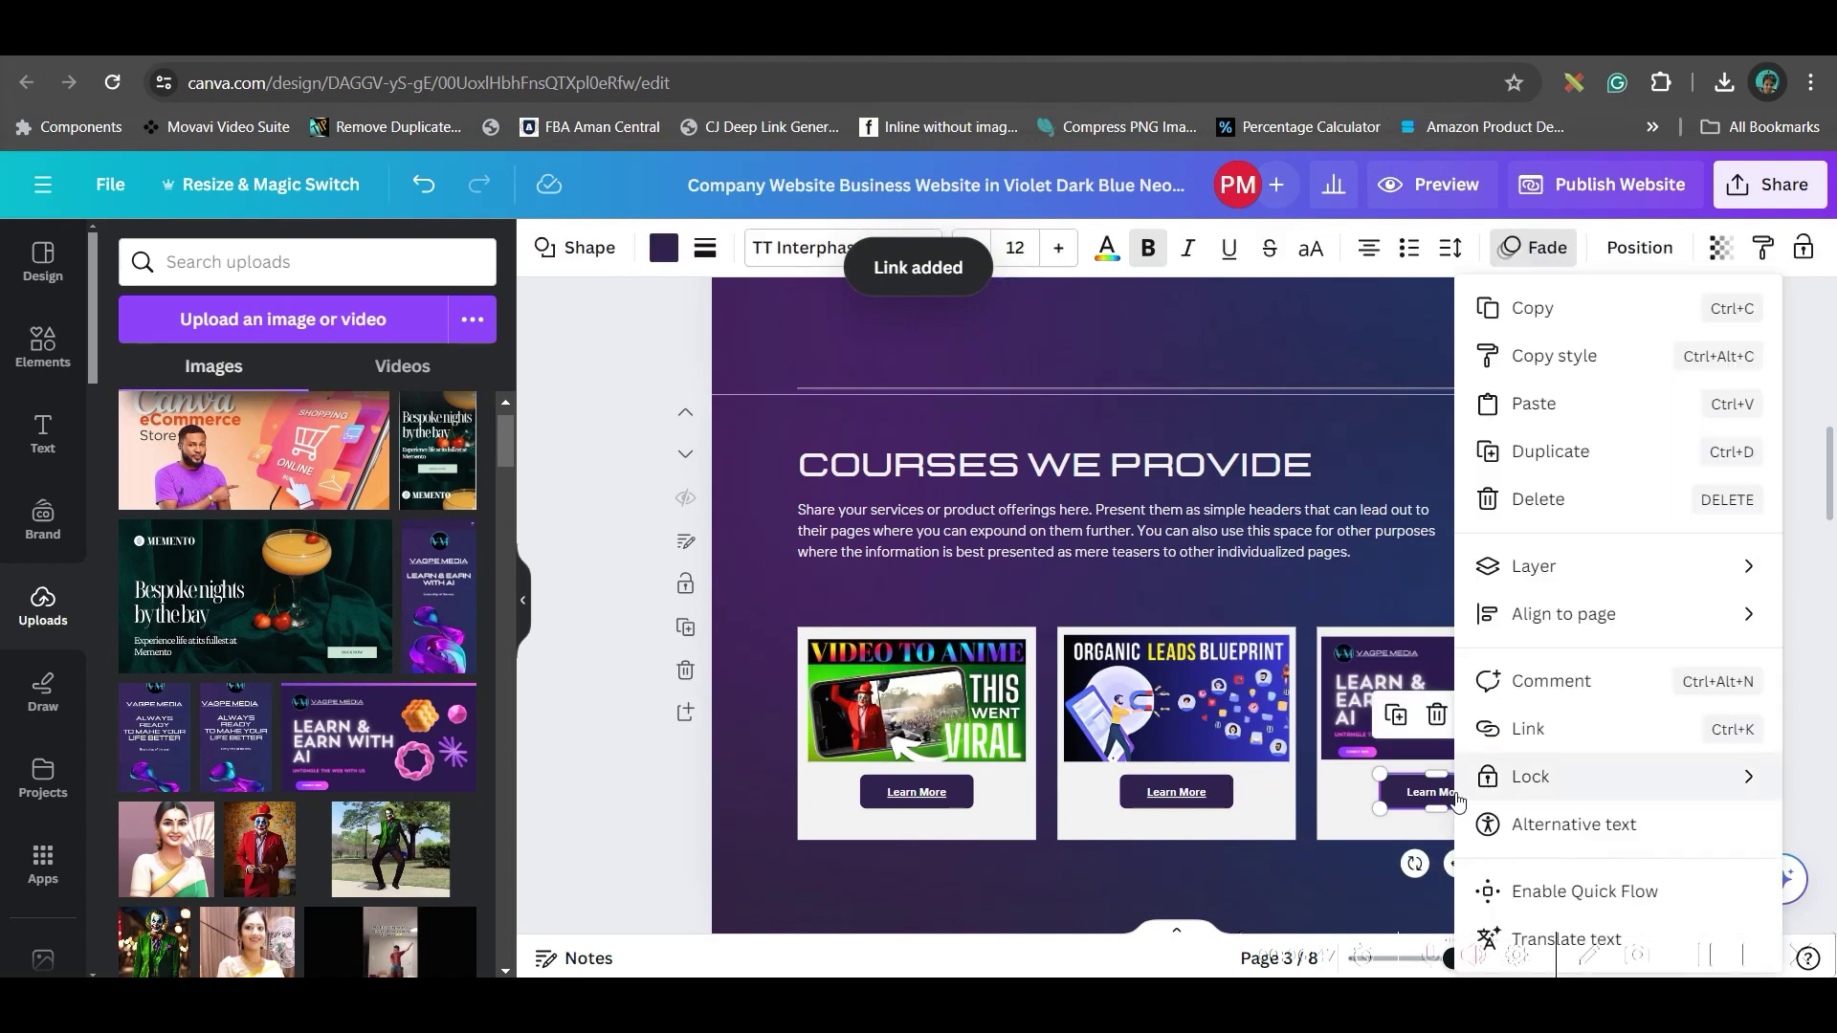
pyautogui.click(1521, 726)
pyautogui.click(767, 55)
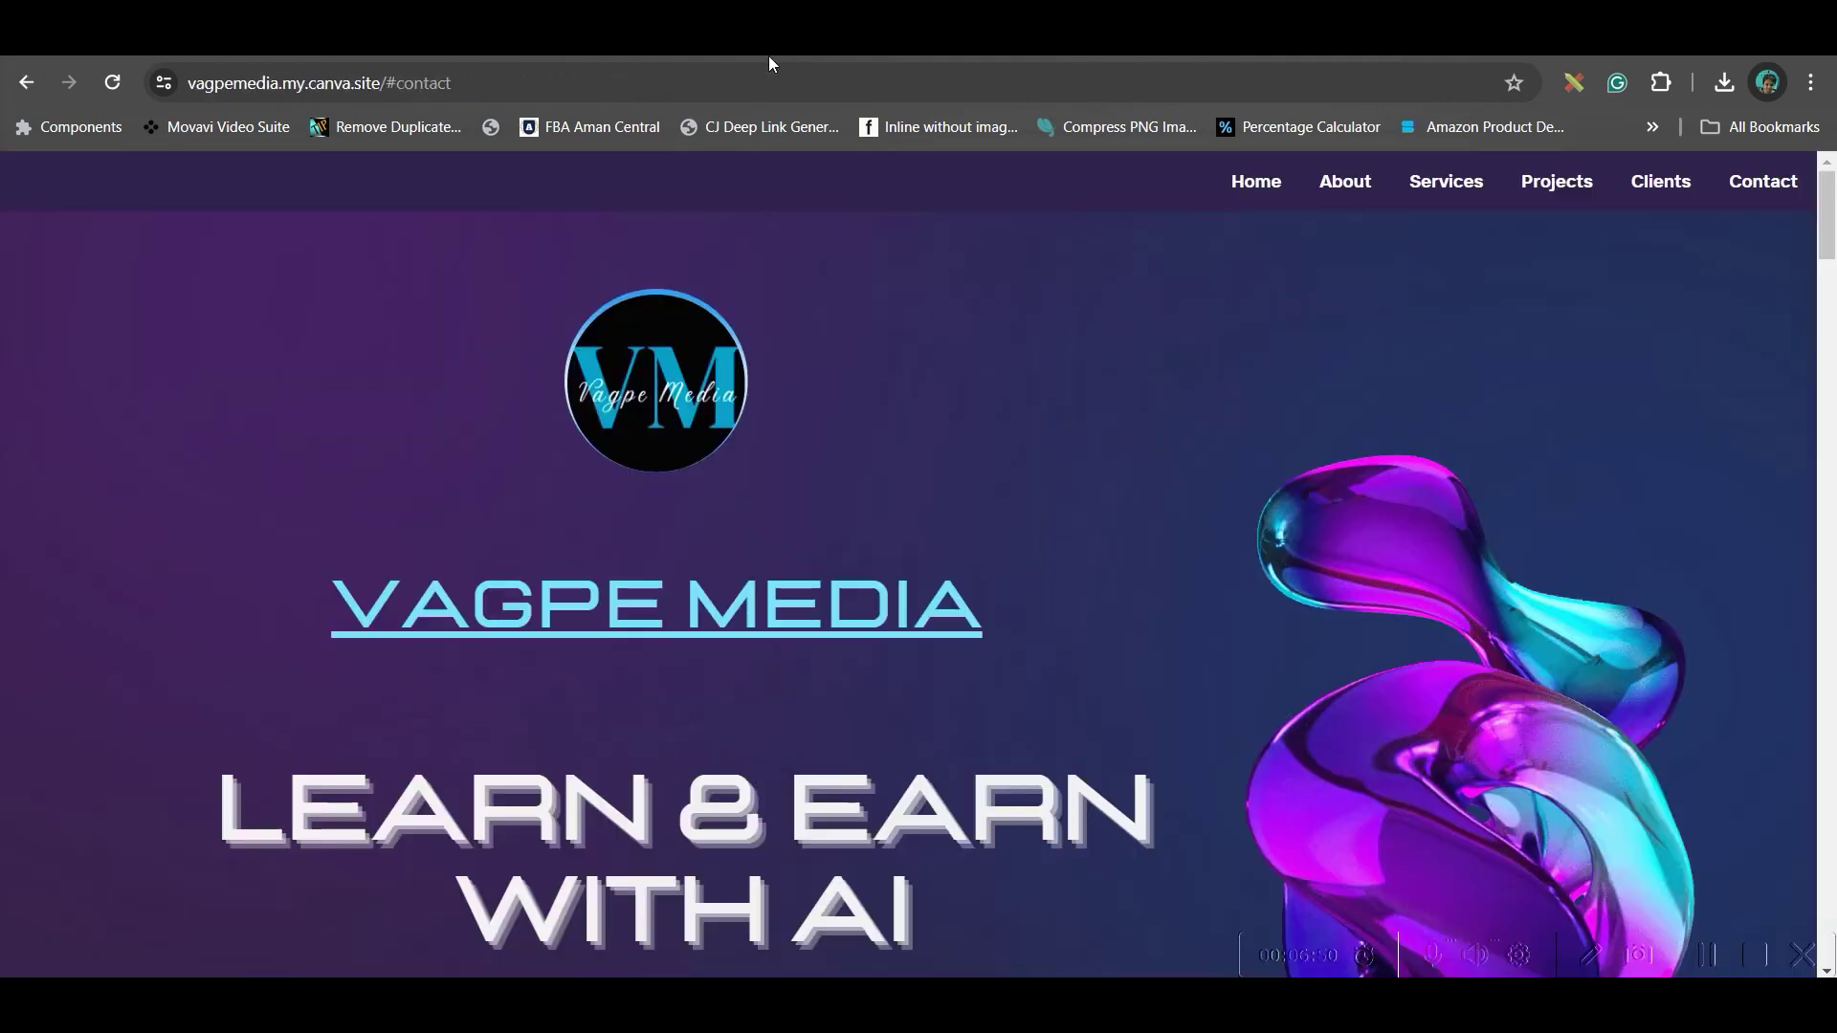
pyautogui.click(728, 56)
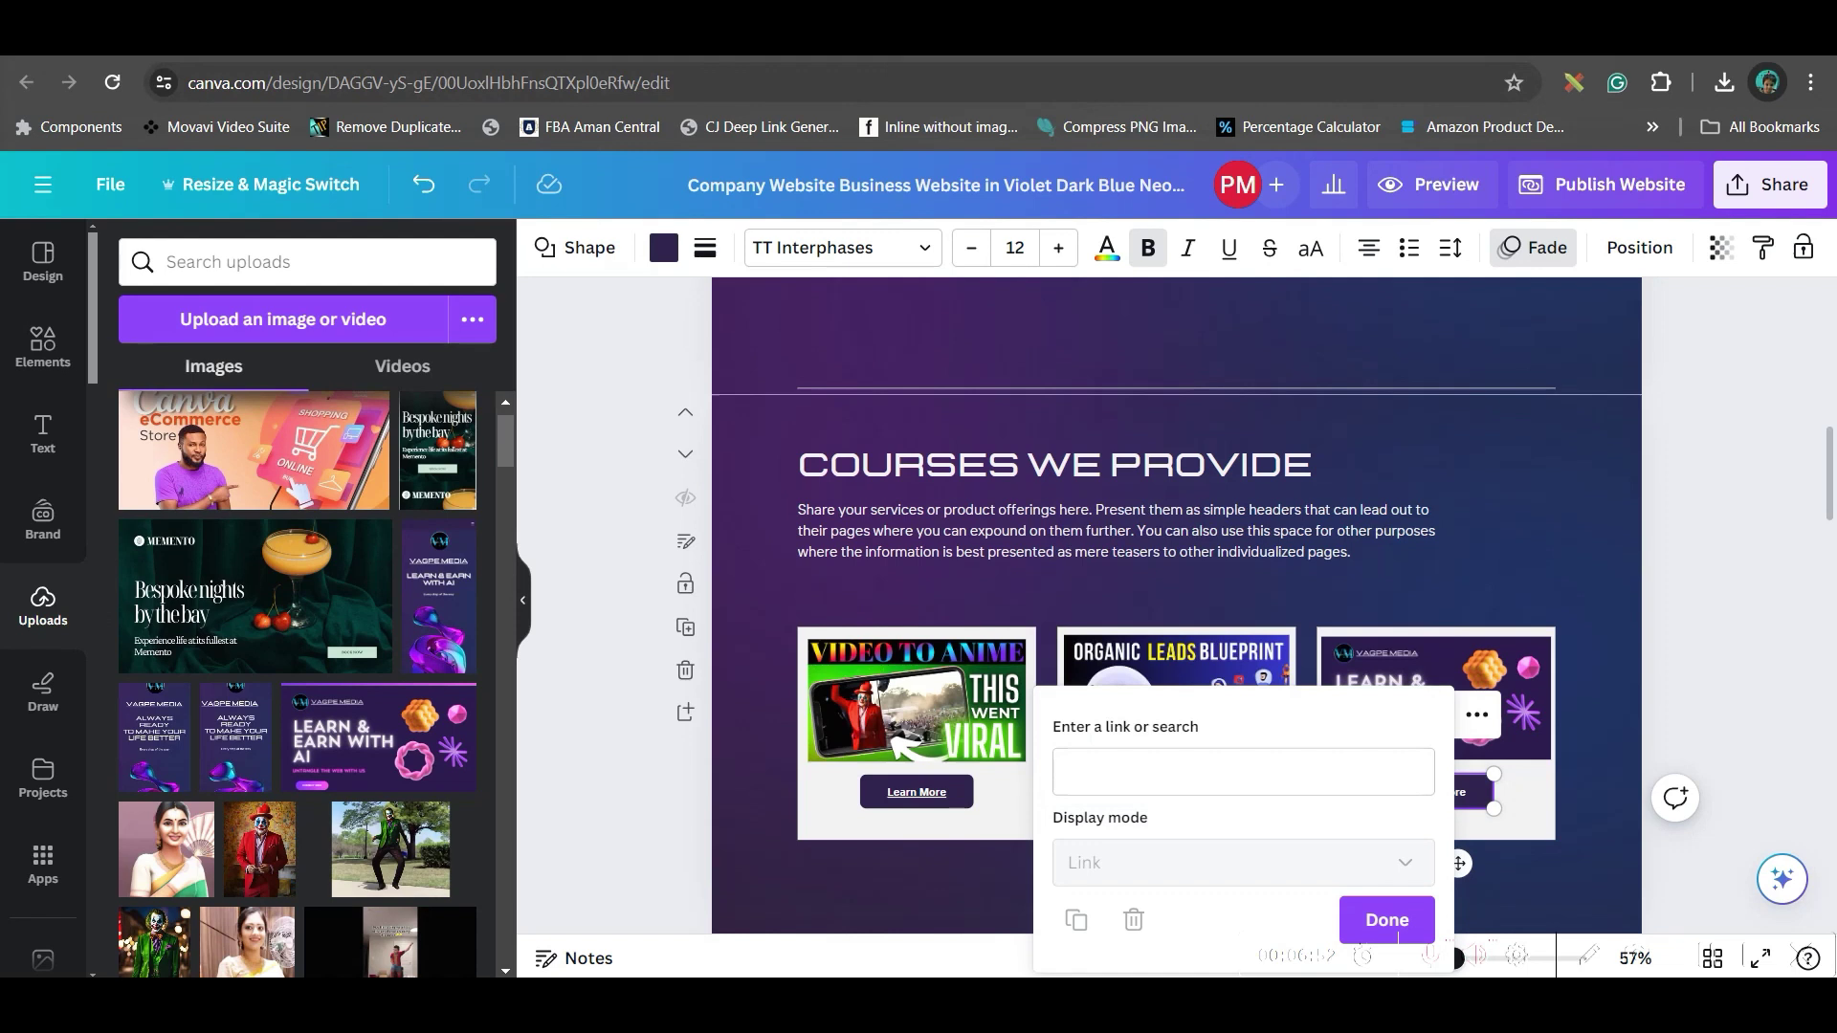
# Copy the share link of the Mastering AI-Powered Video Editing and Graphics course from Graphy
pyautogui.click(824, 55)
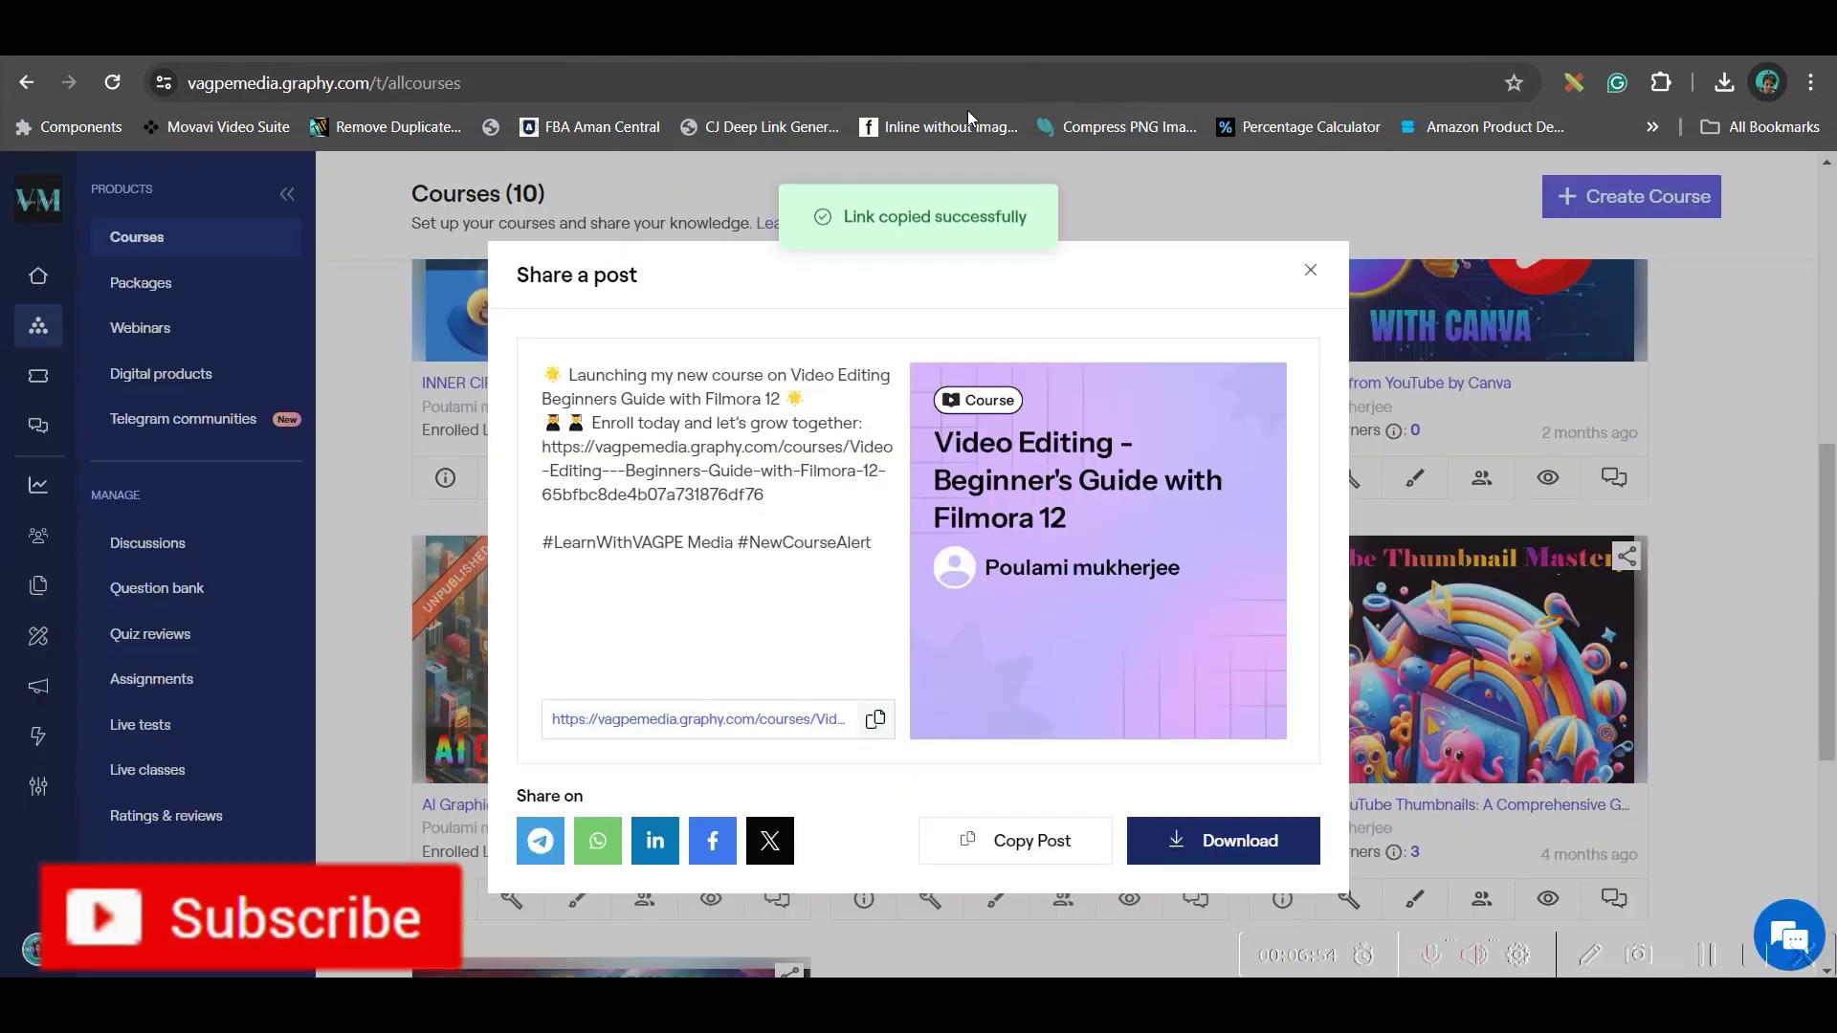
pyautogui.click(1310, 274)
pyautogui.scroll(-4, 725, 801)
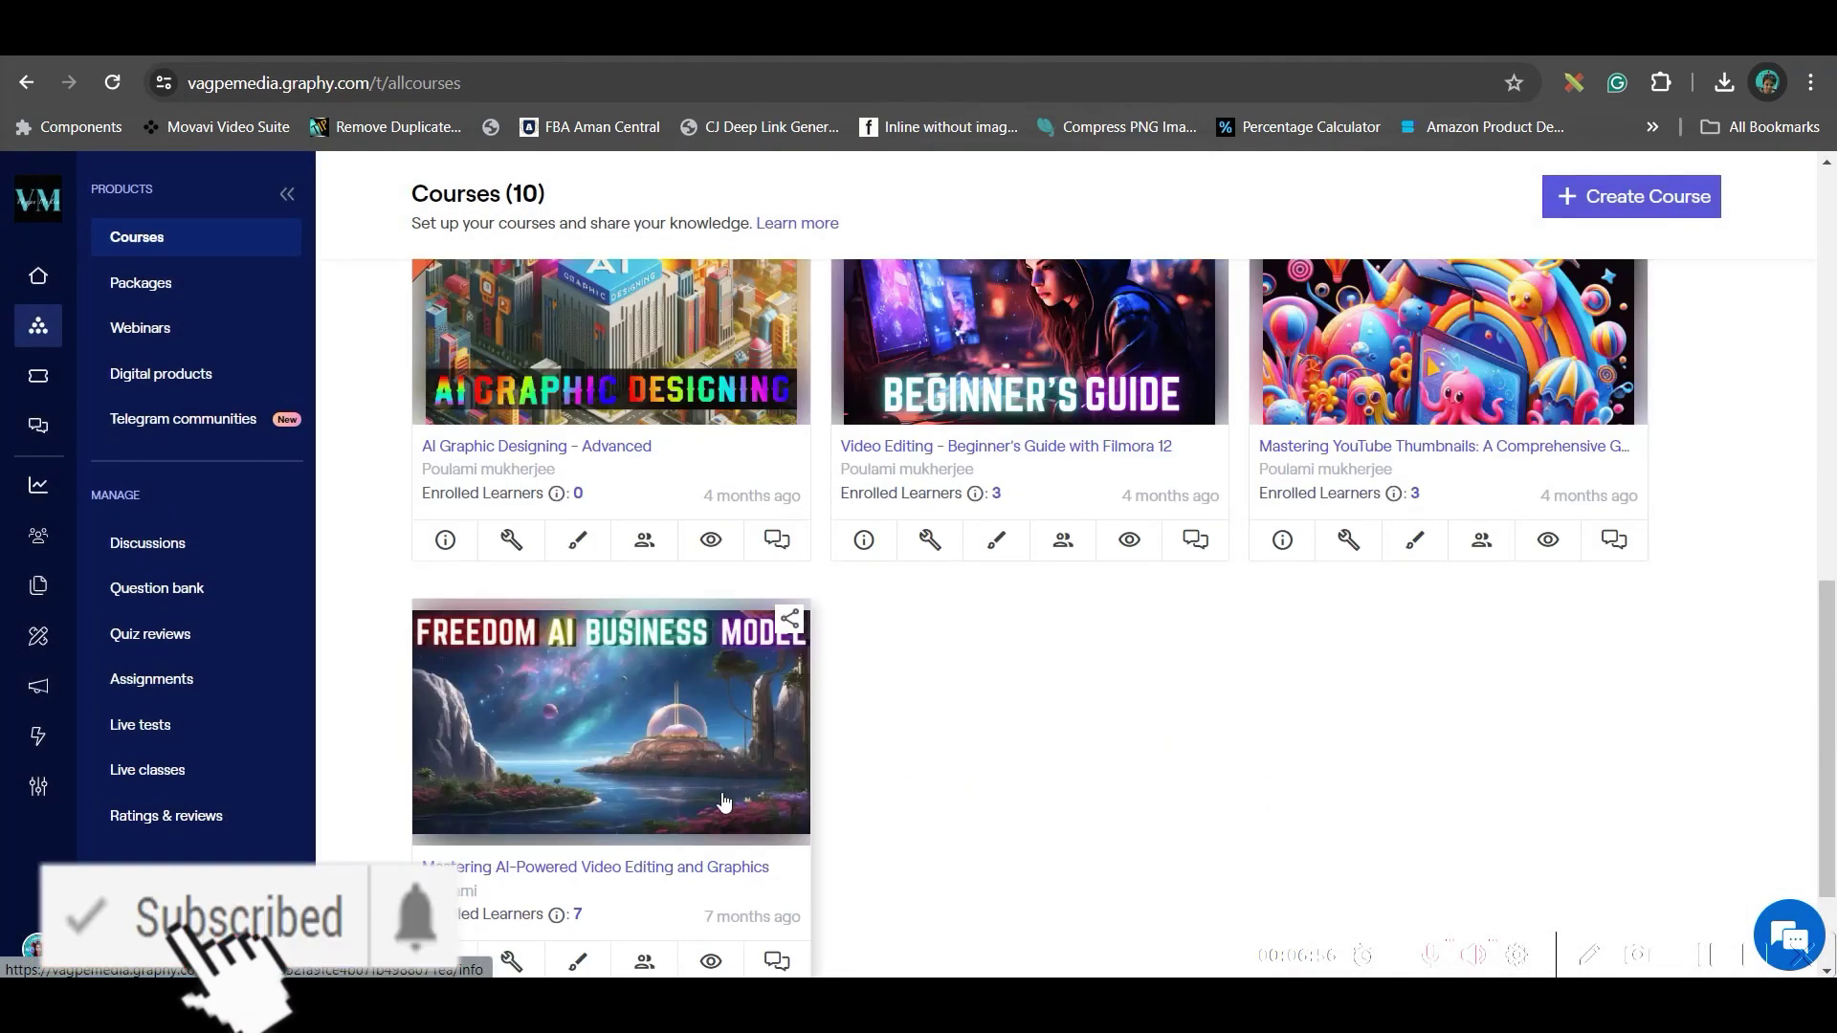
pyautogui.click(790, 620)
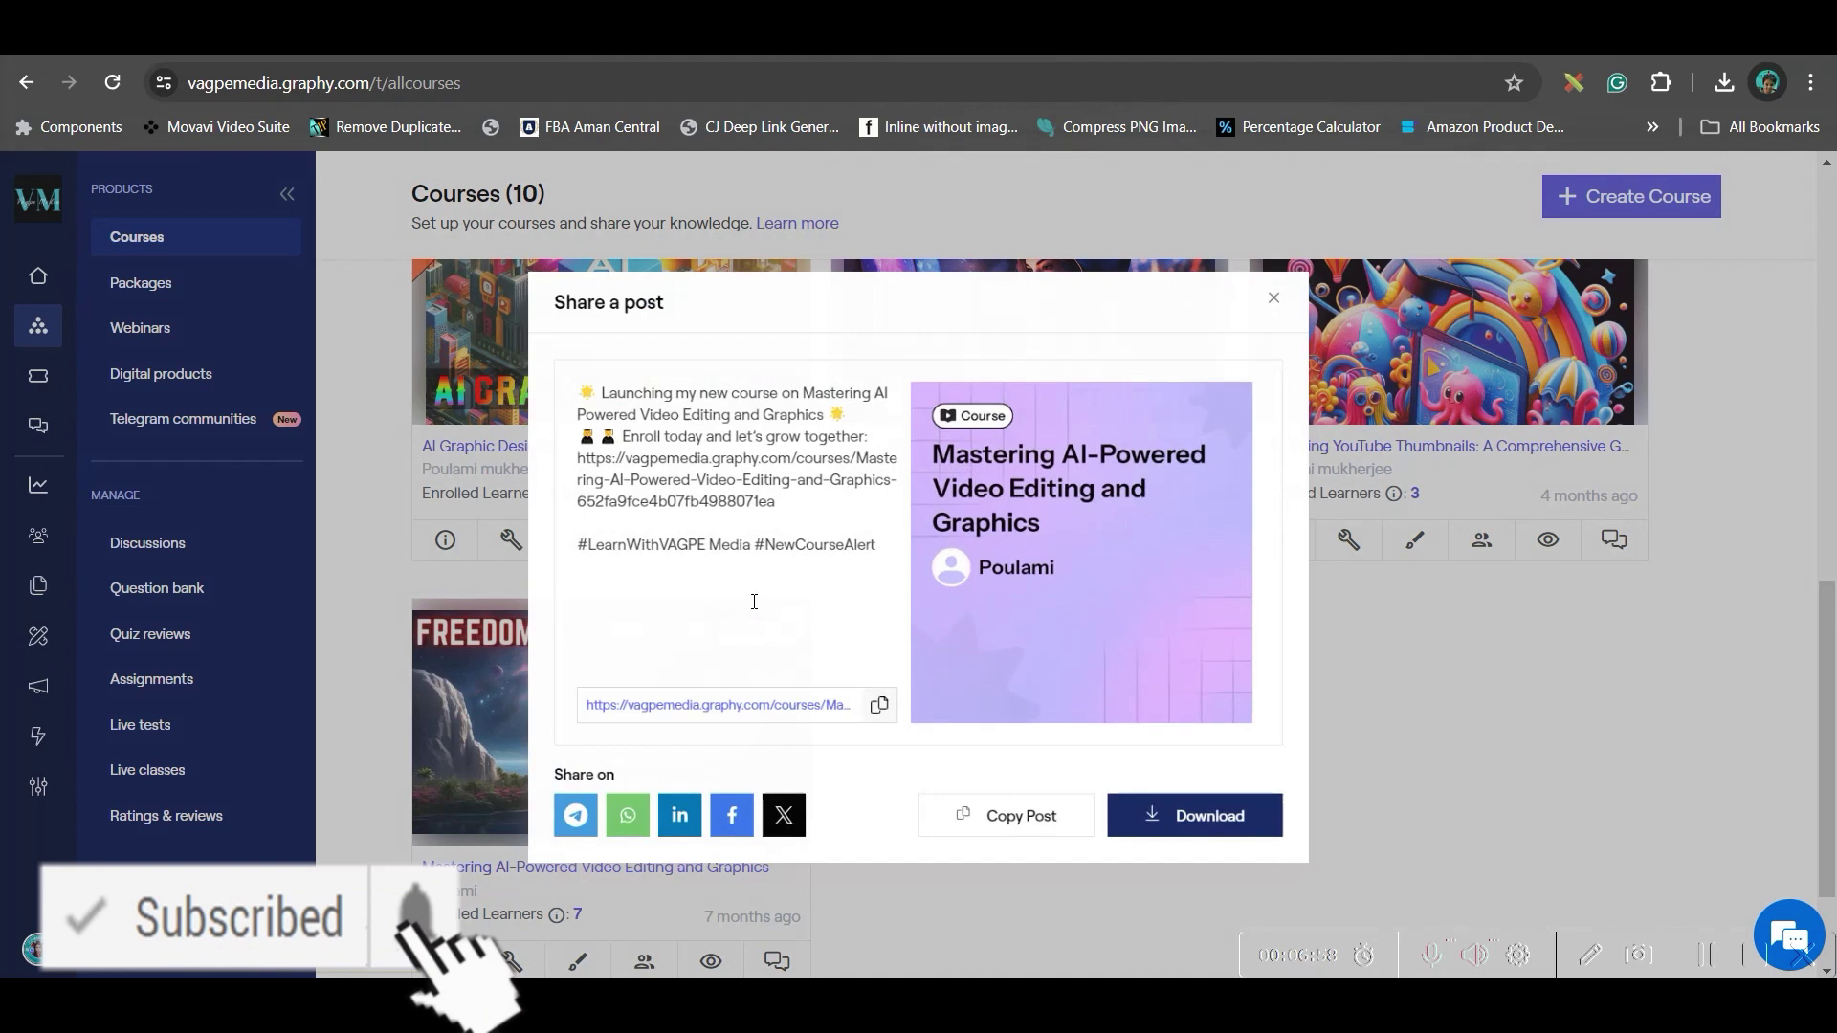
pyautogui.click(875, 718)
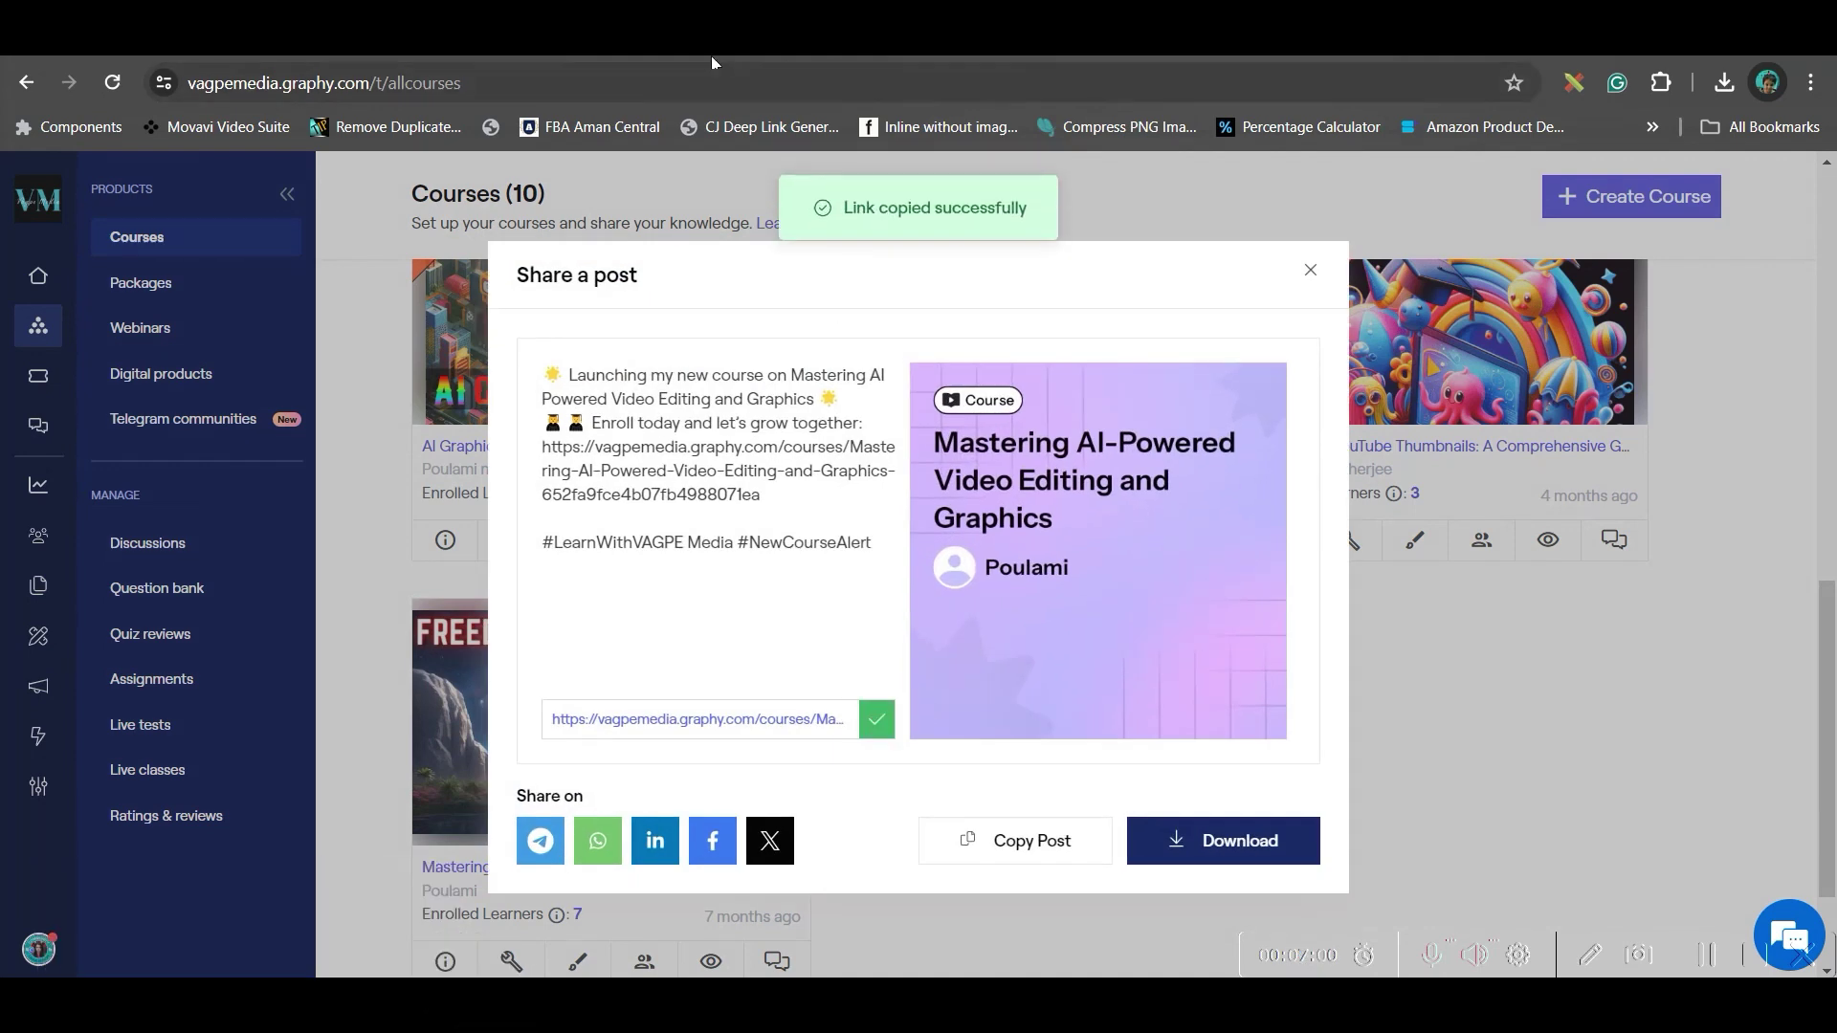
pyautogui.click(751, 64)
# Paste the Mastering AI-Powered course URL into the third button's link and apply it
pyautogui.click(1205, 785)
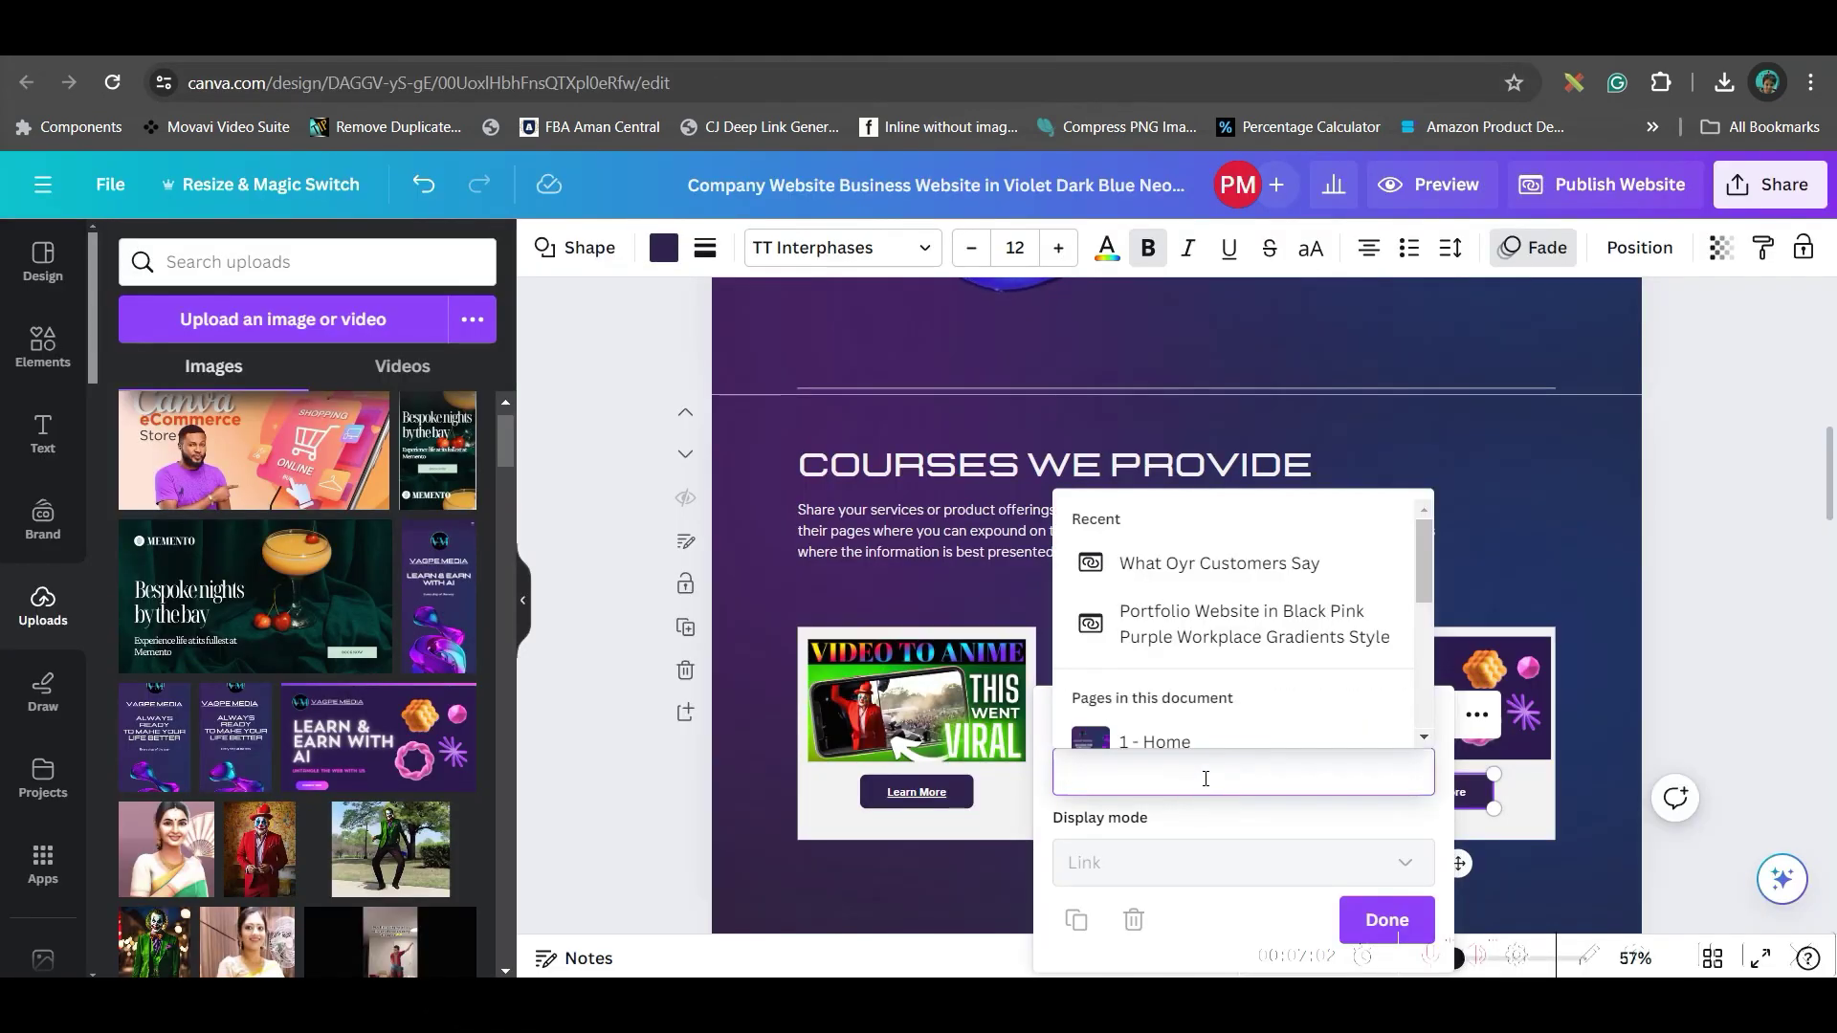
pyautogui.hotkey('ctrl', 'v')
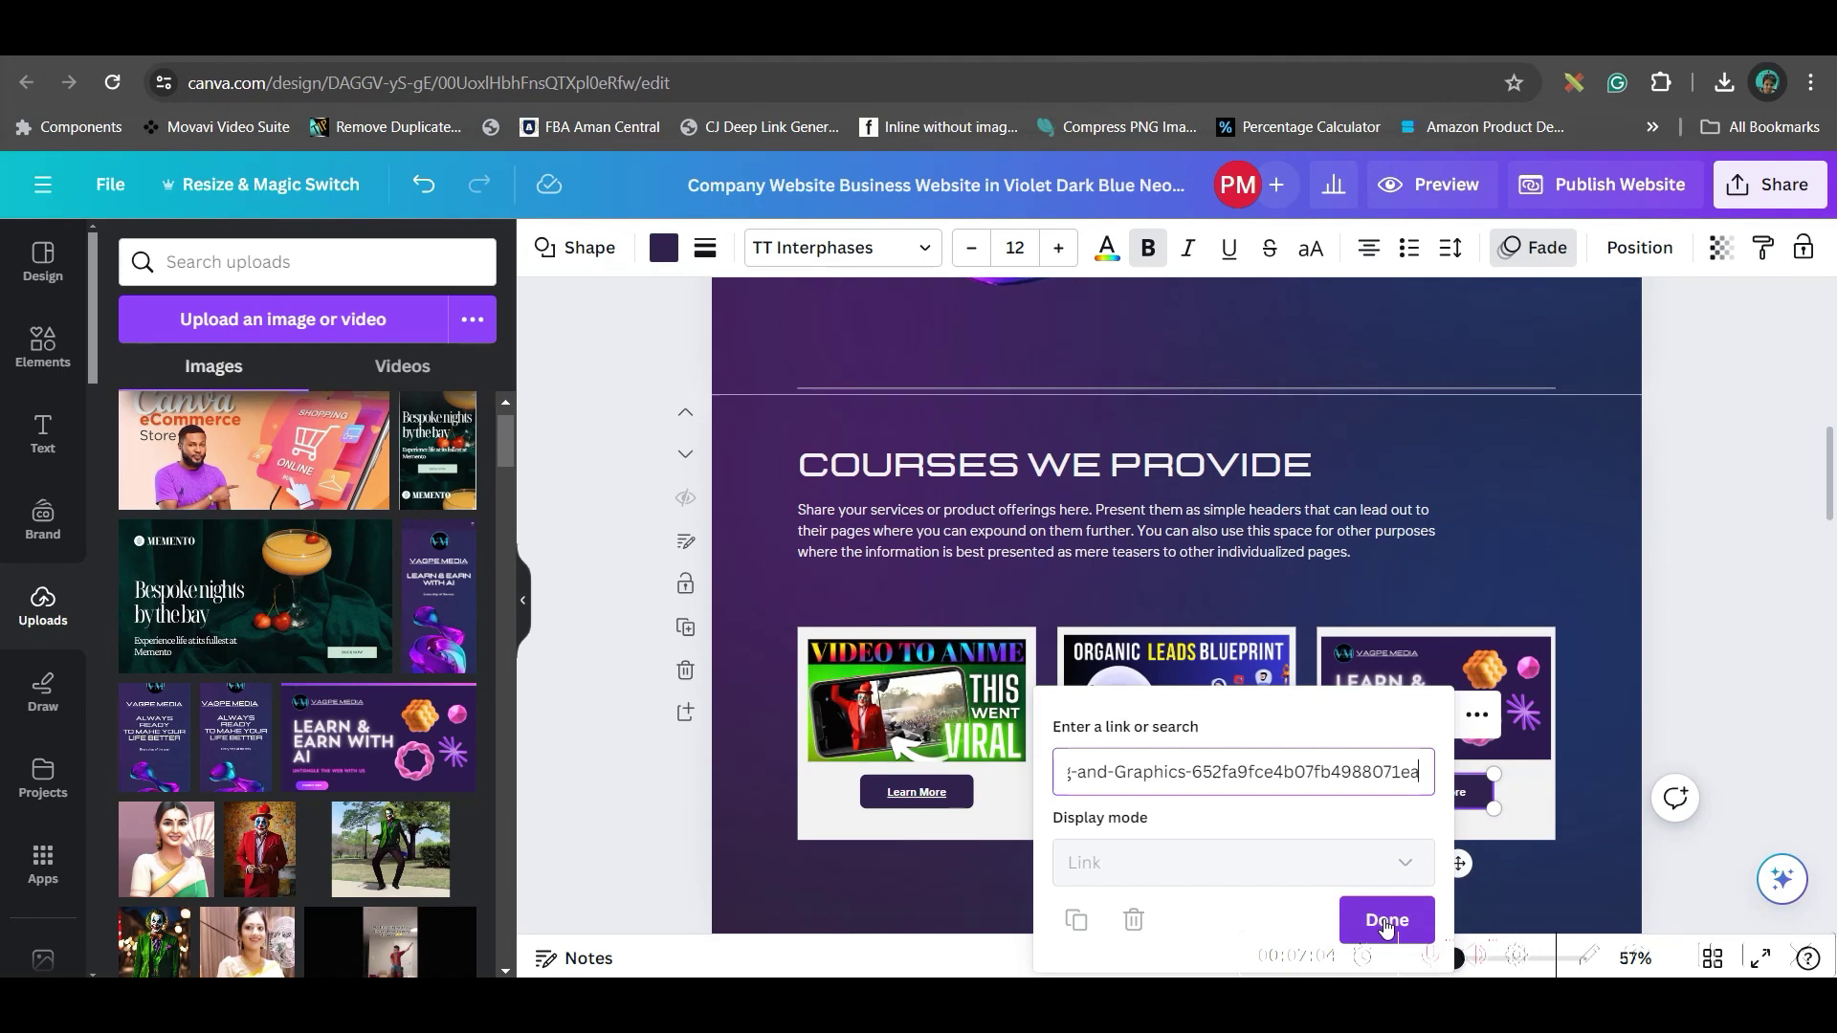
pyautogui.click(1386, 921)
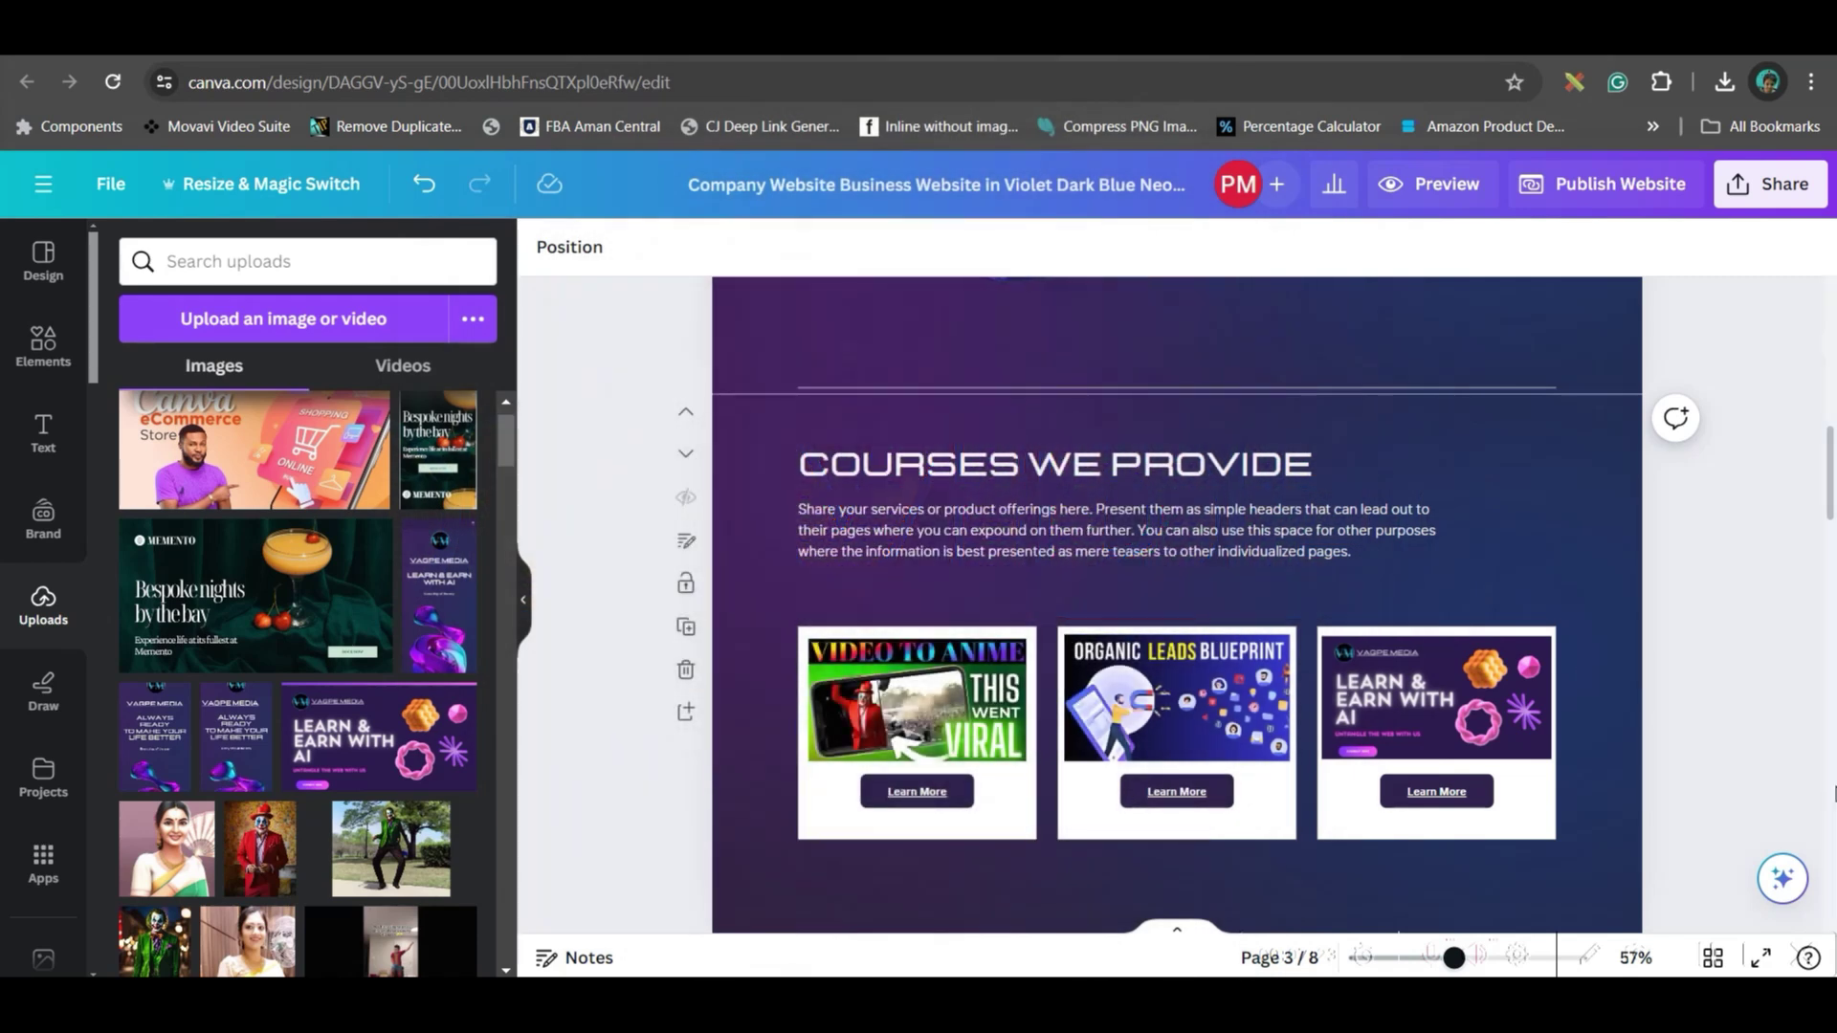
# Detach the laptop video from its circle frame on page 4
pyautogui.scroll(-5, 1456, 687)
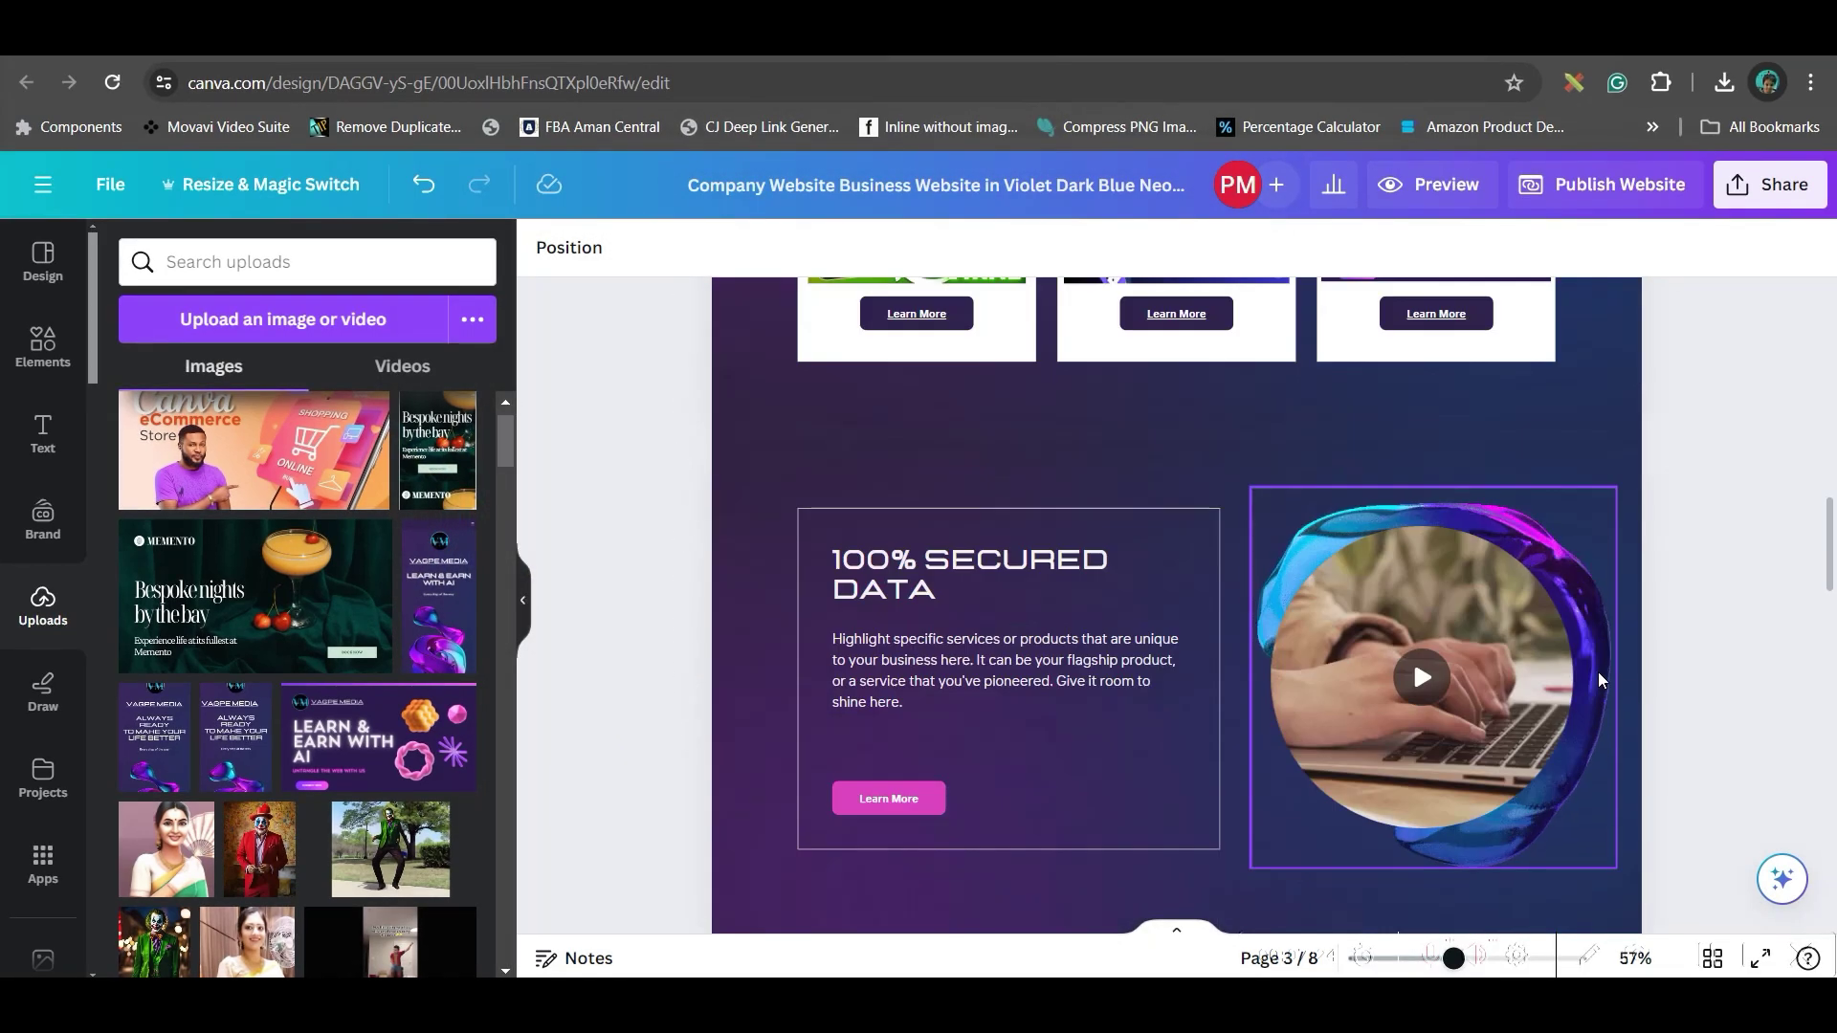
pyautogui.click(1456, 687)
pyautogui.rightClick(1459, 687)
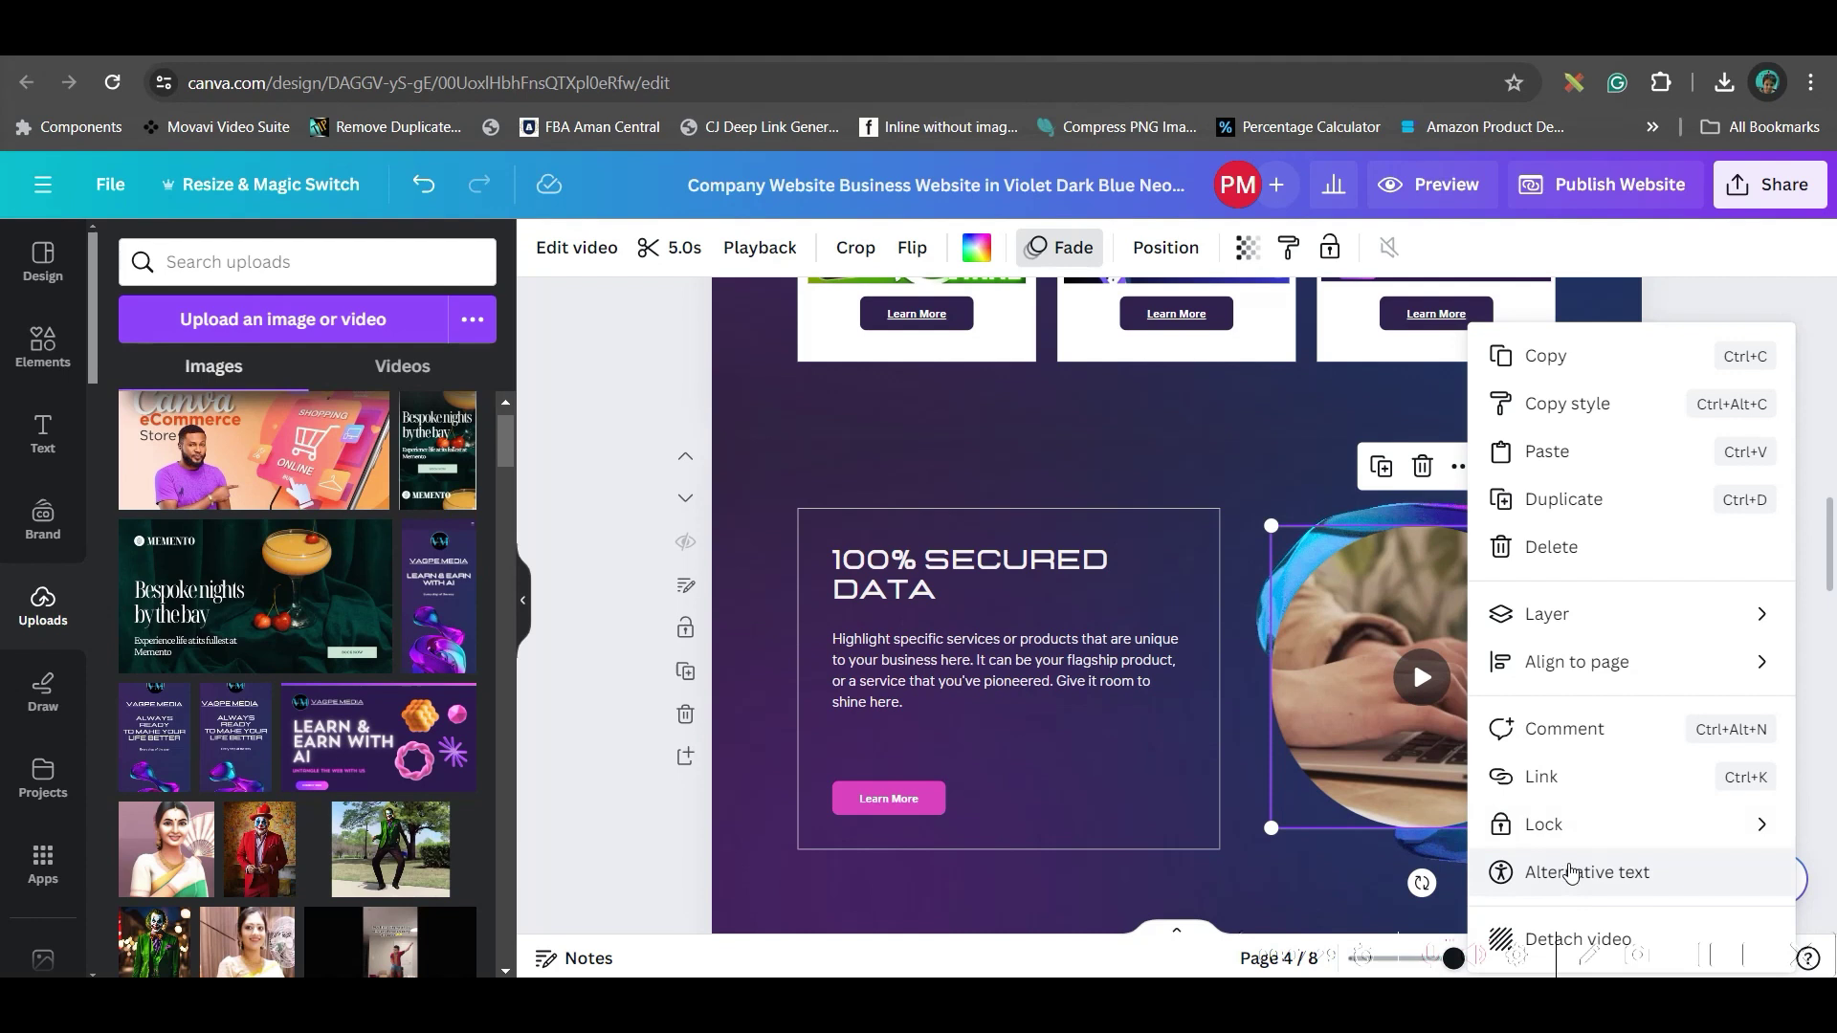
pyautogui.click(1574, 941)
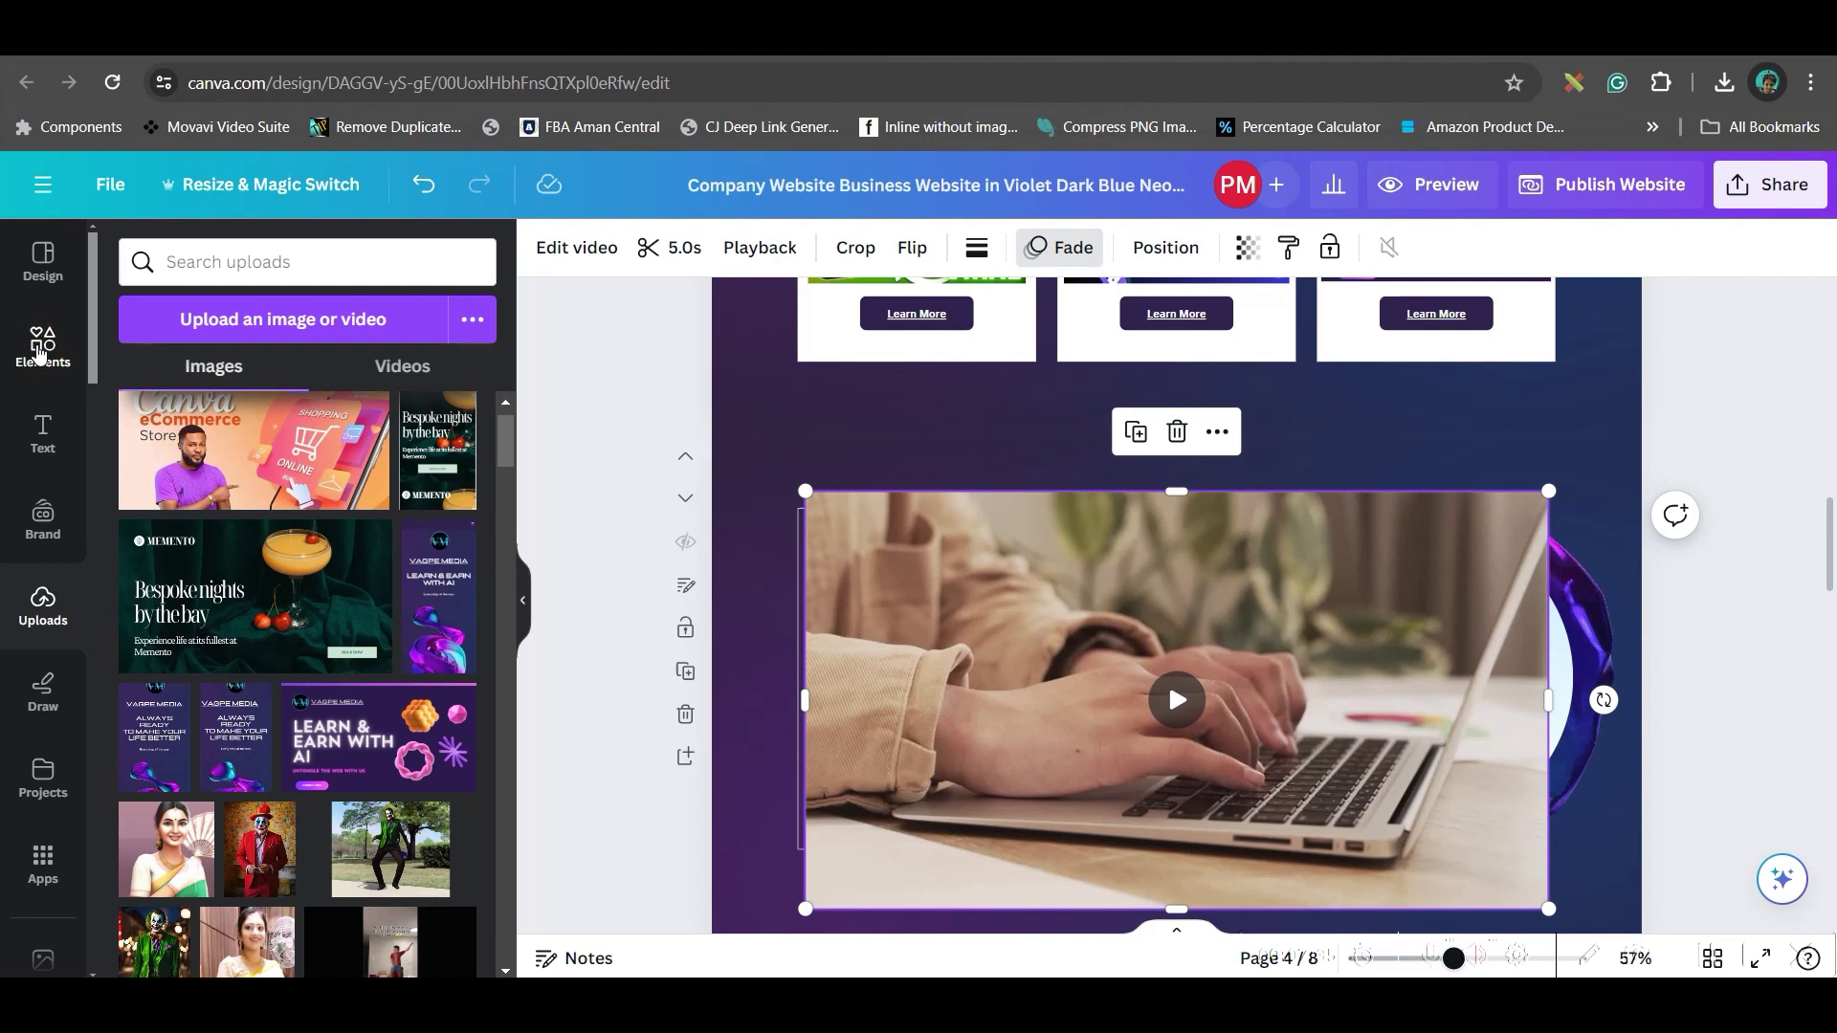
# Delete the laptop video and fill the empty circle with a 7-second AI robot video
pyautogui.click(39, 354)
pyautogui.click(420, 262)
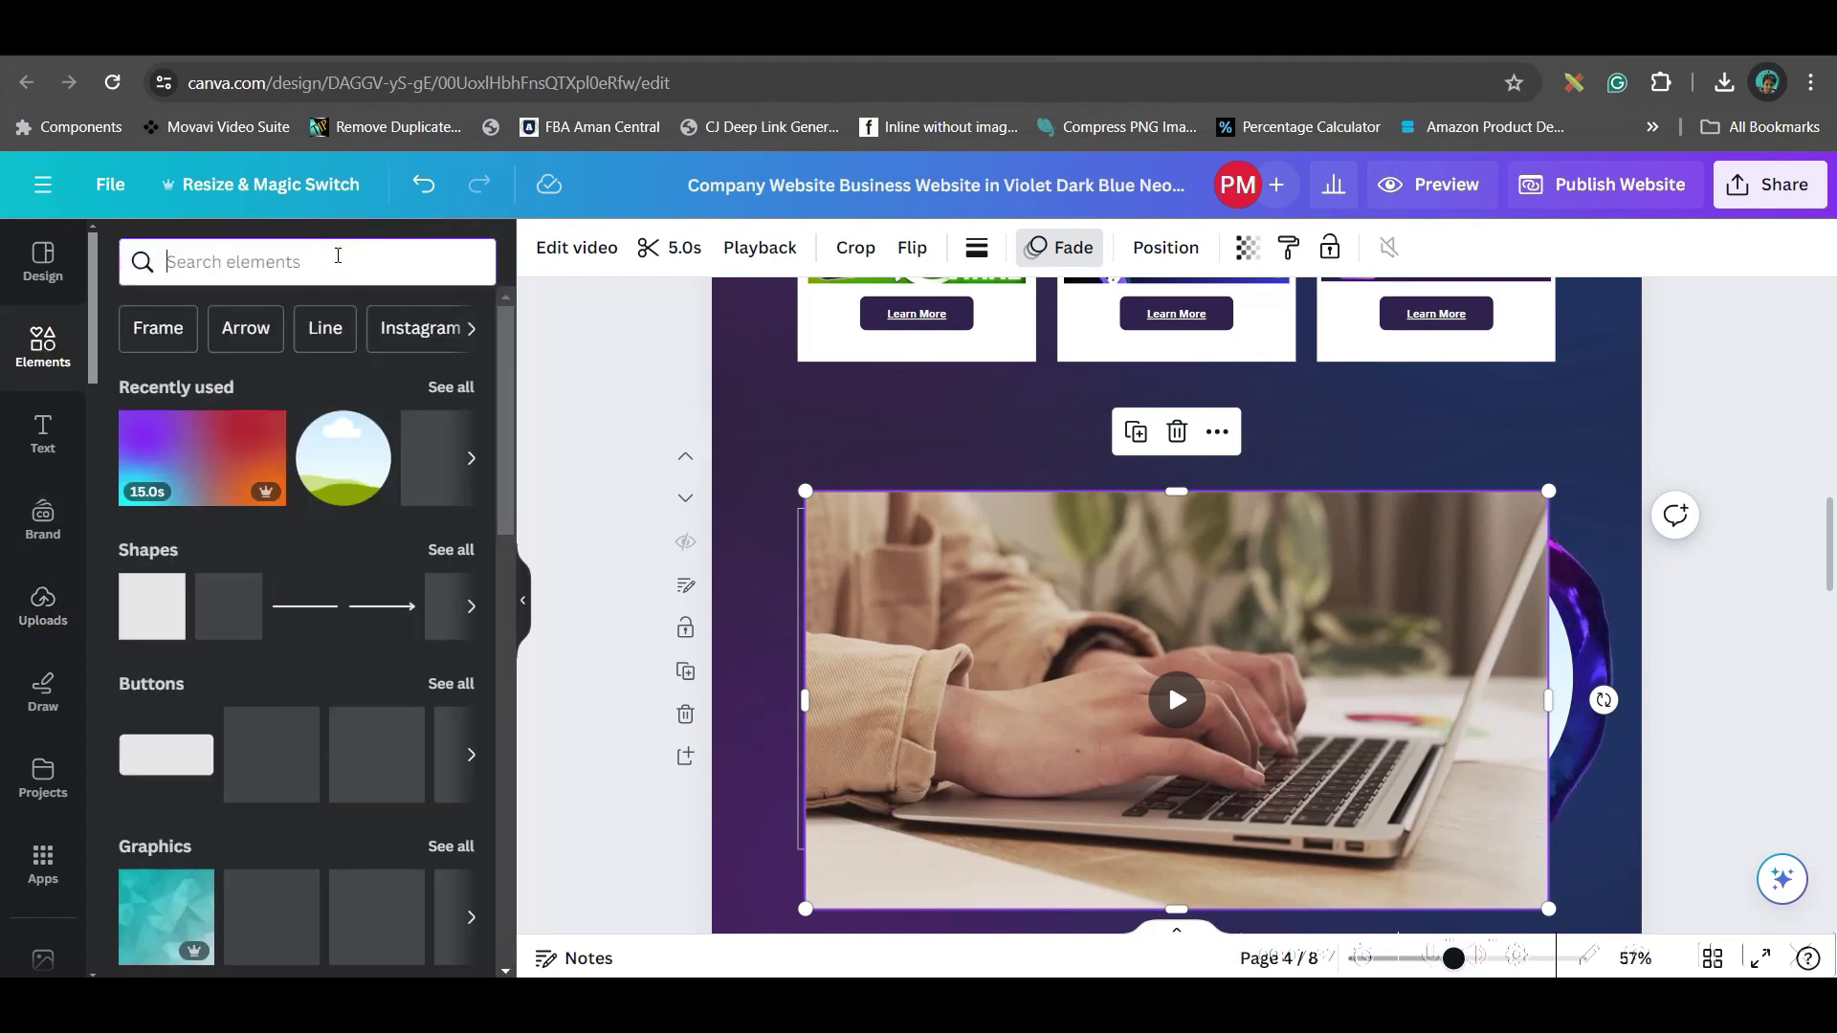
pyautogui.write('AI')
pyautogui.press('Return')
pyautogui.click(382, 325)
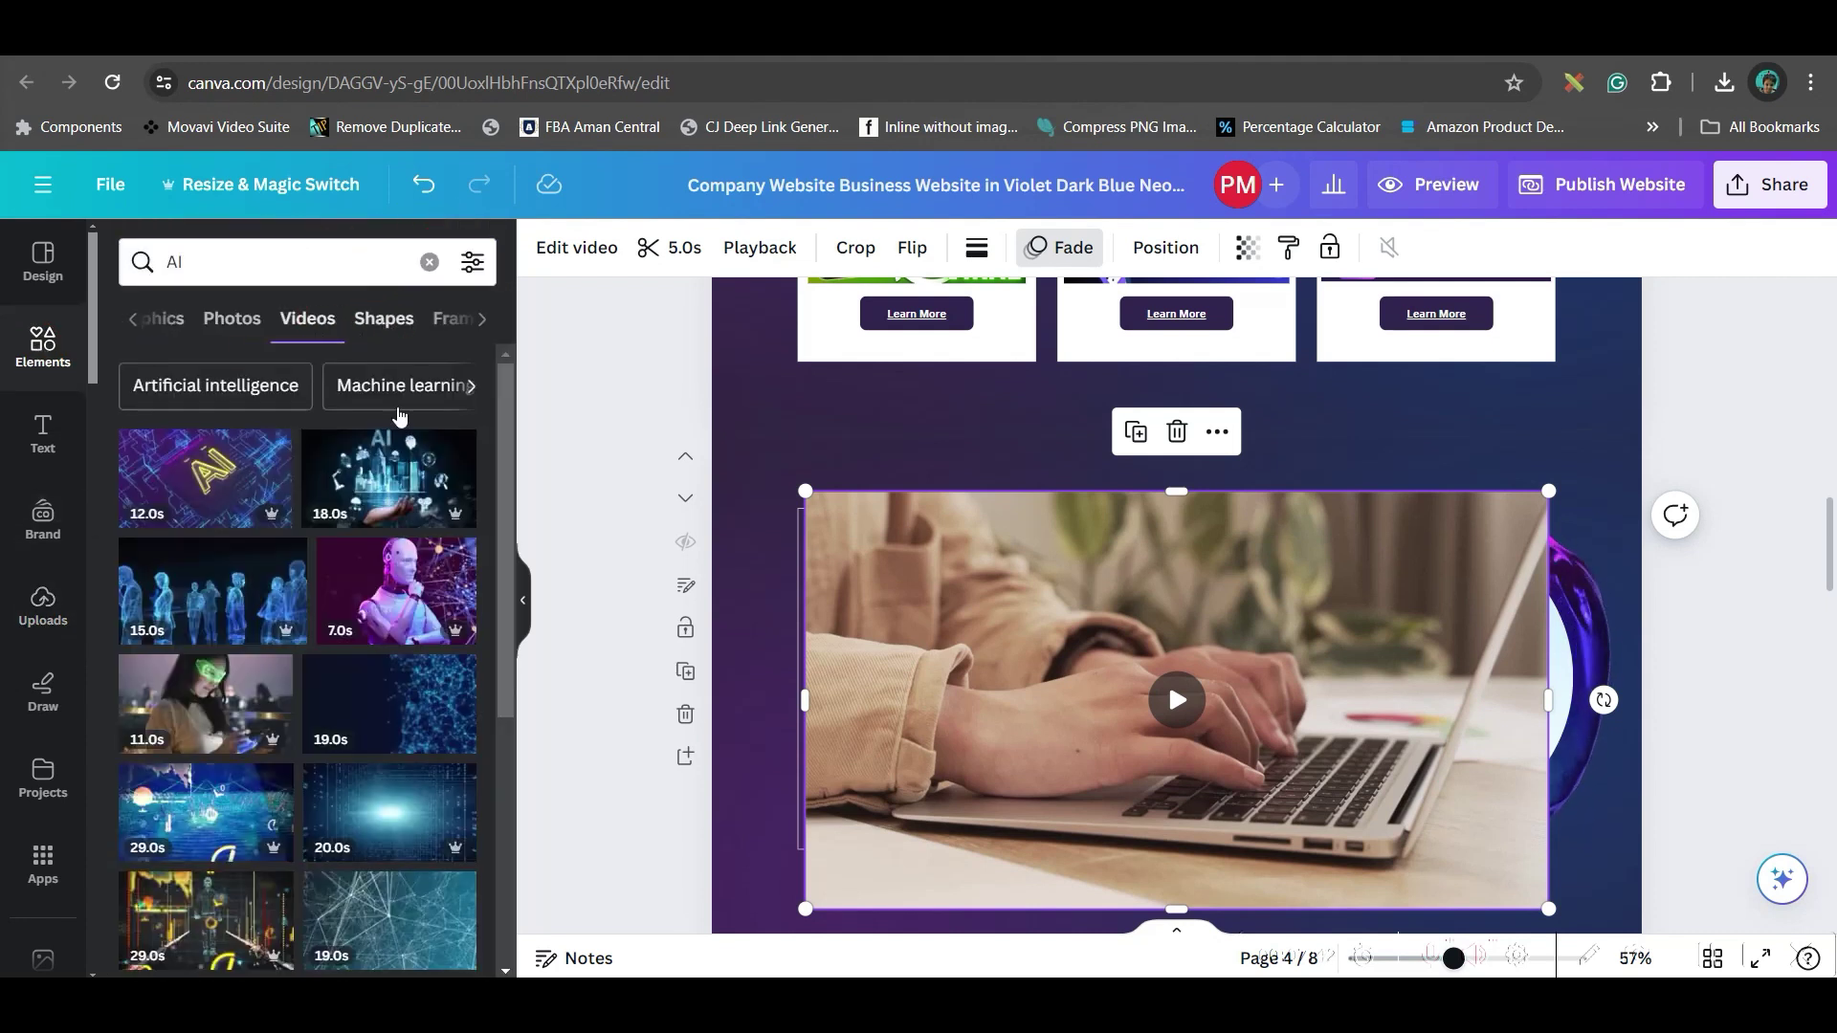
pyautogui.press('Delete')
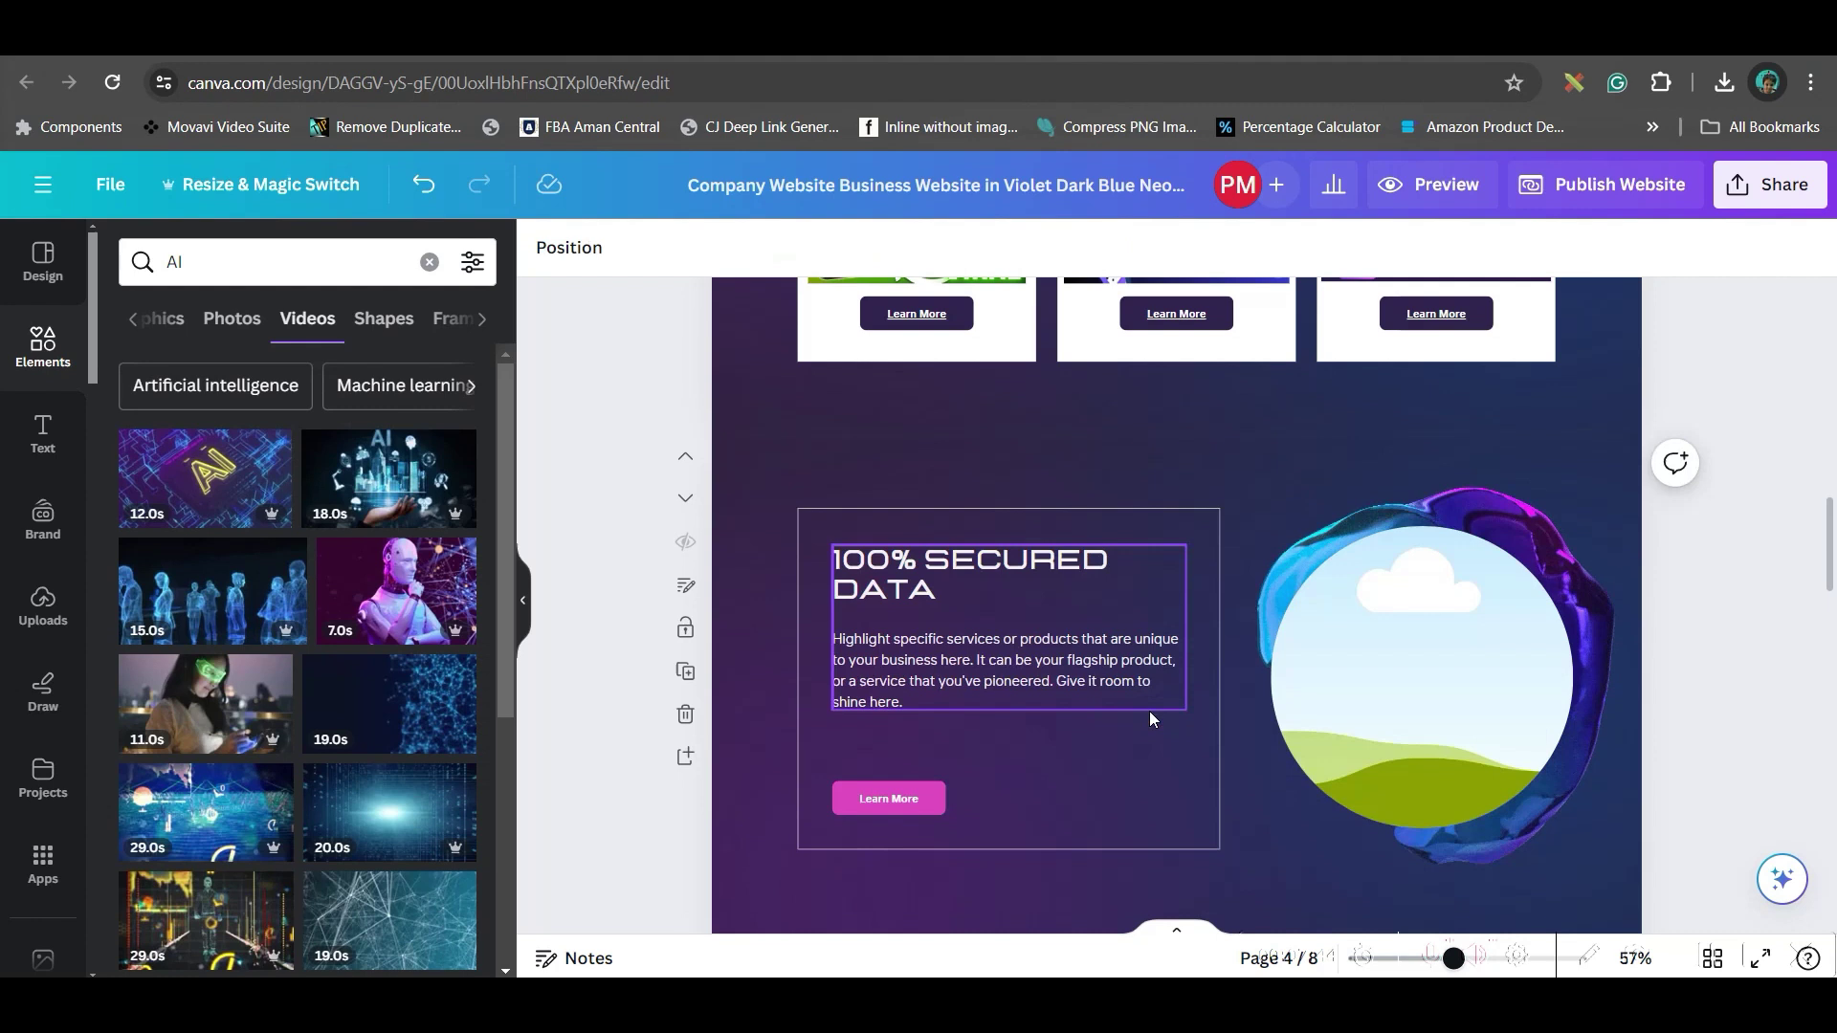
pyautogui.moveTo(468, 598); pyautogui.dragTo(1376, 669)
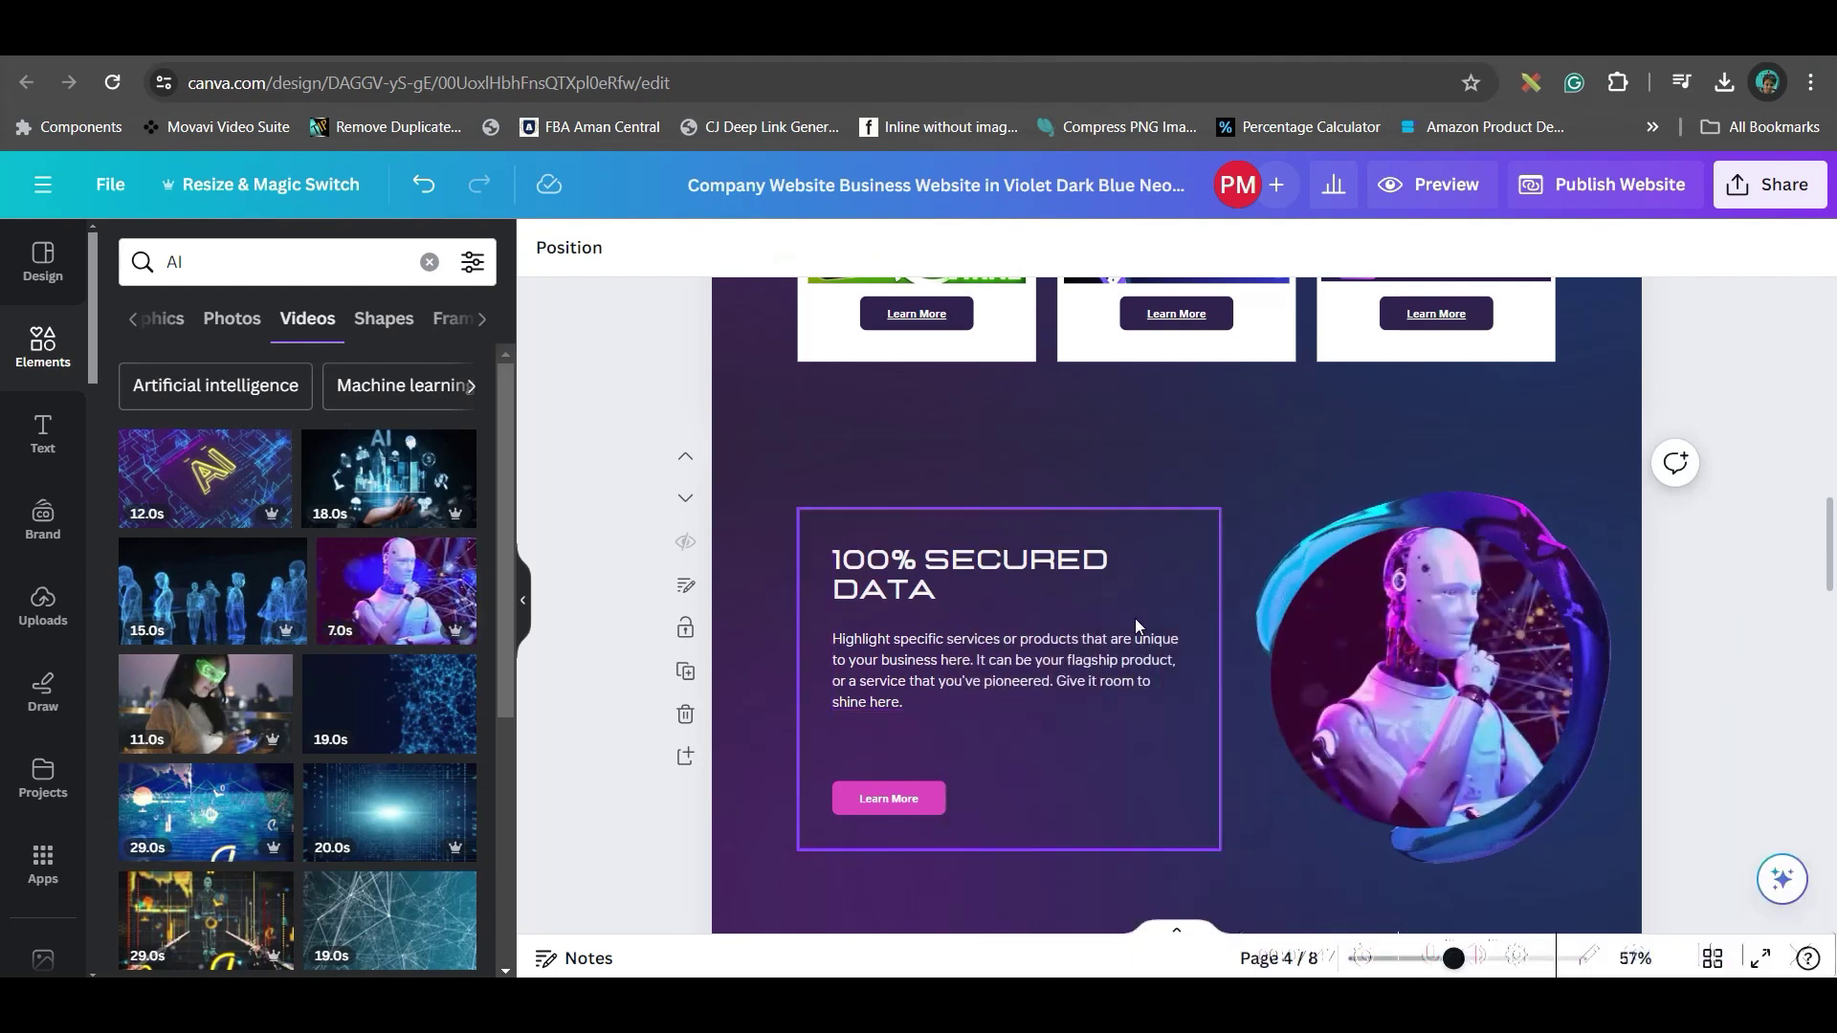
pyautogui.scroll(-3, 1628, 756)
# Detach the headset video from the 24/7 CUSTOMER SUPPORT circle and delete it
pyautogui.scroll(-3, 1713, 821)
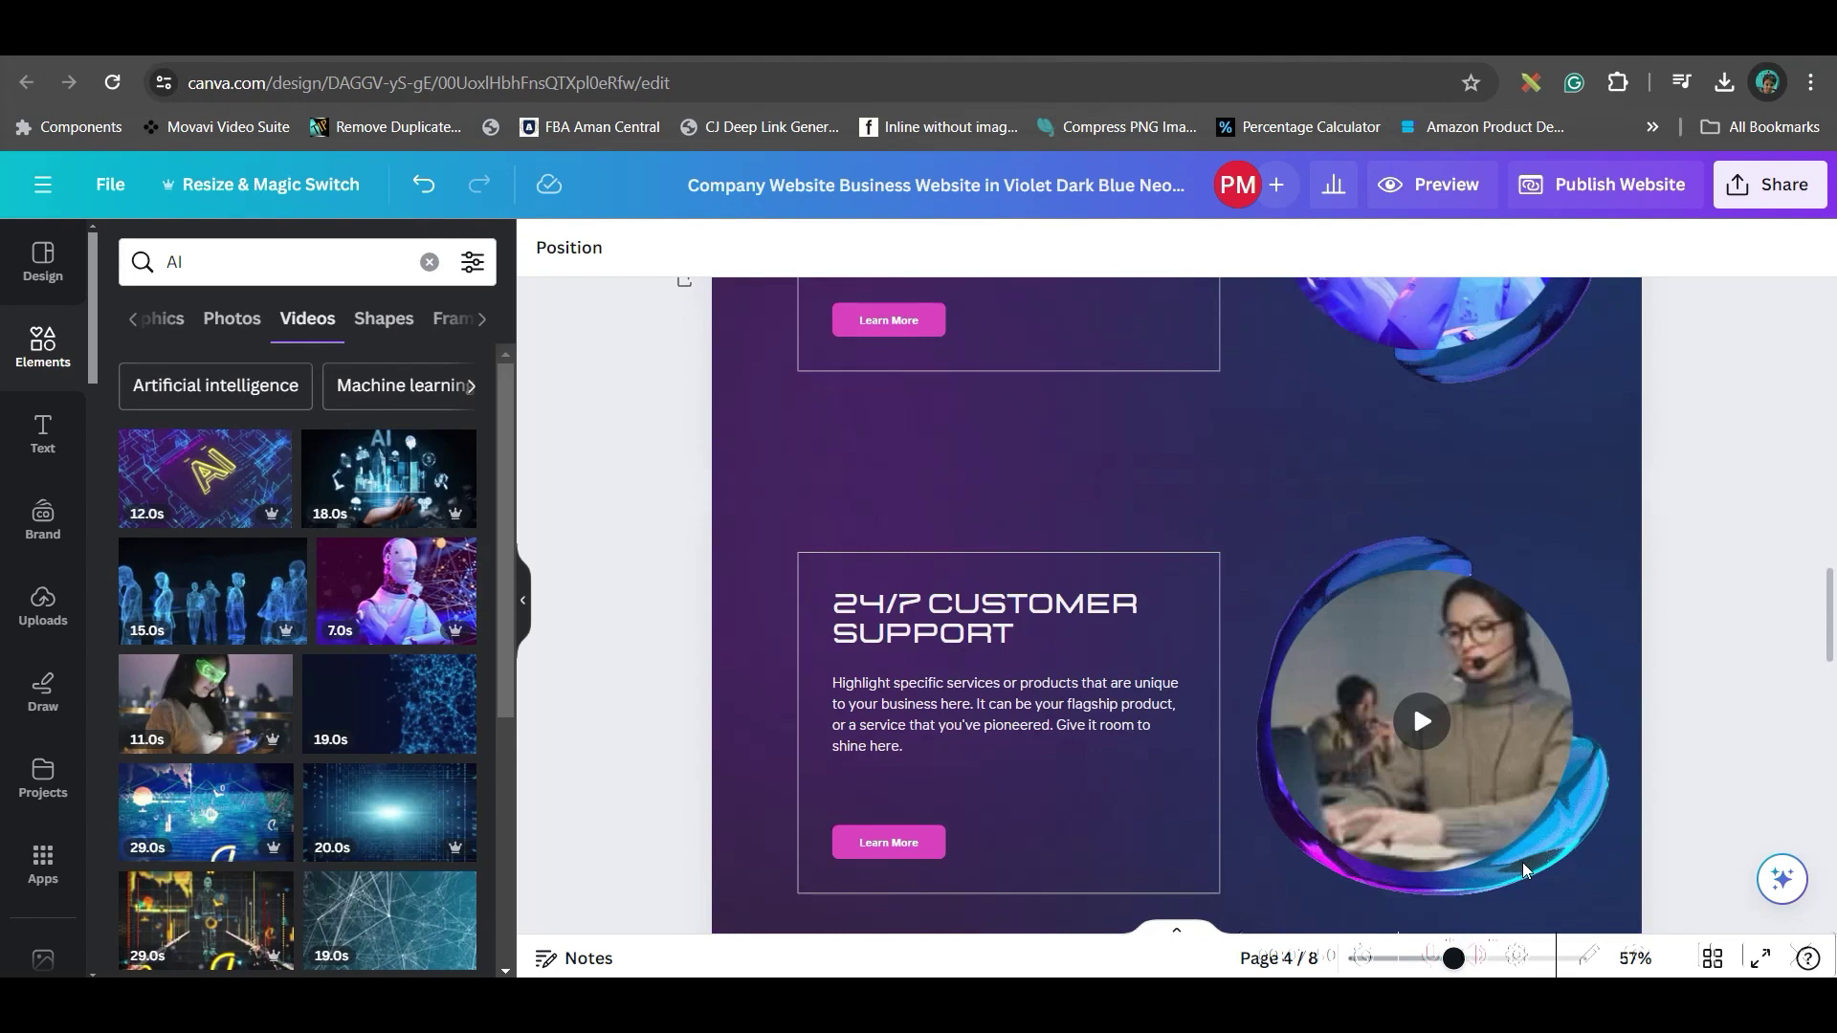
pyautogui.rightClick(1433, 688)
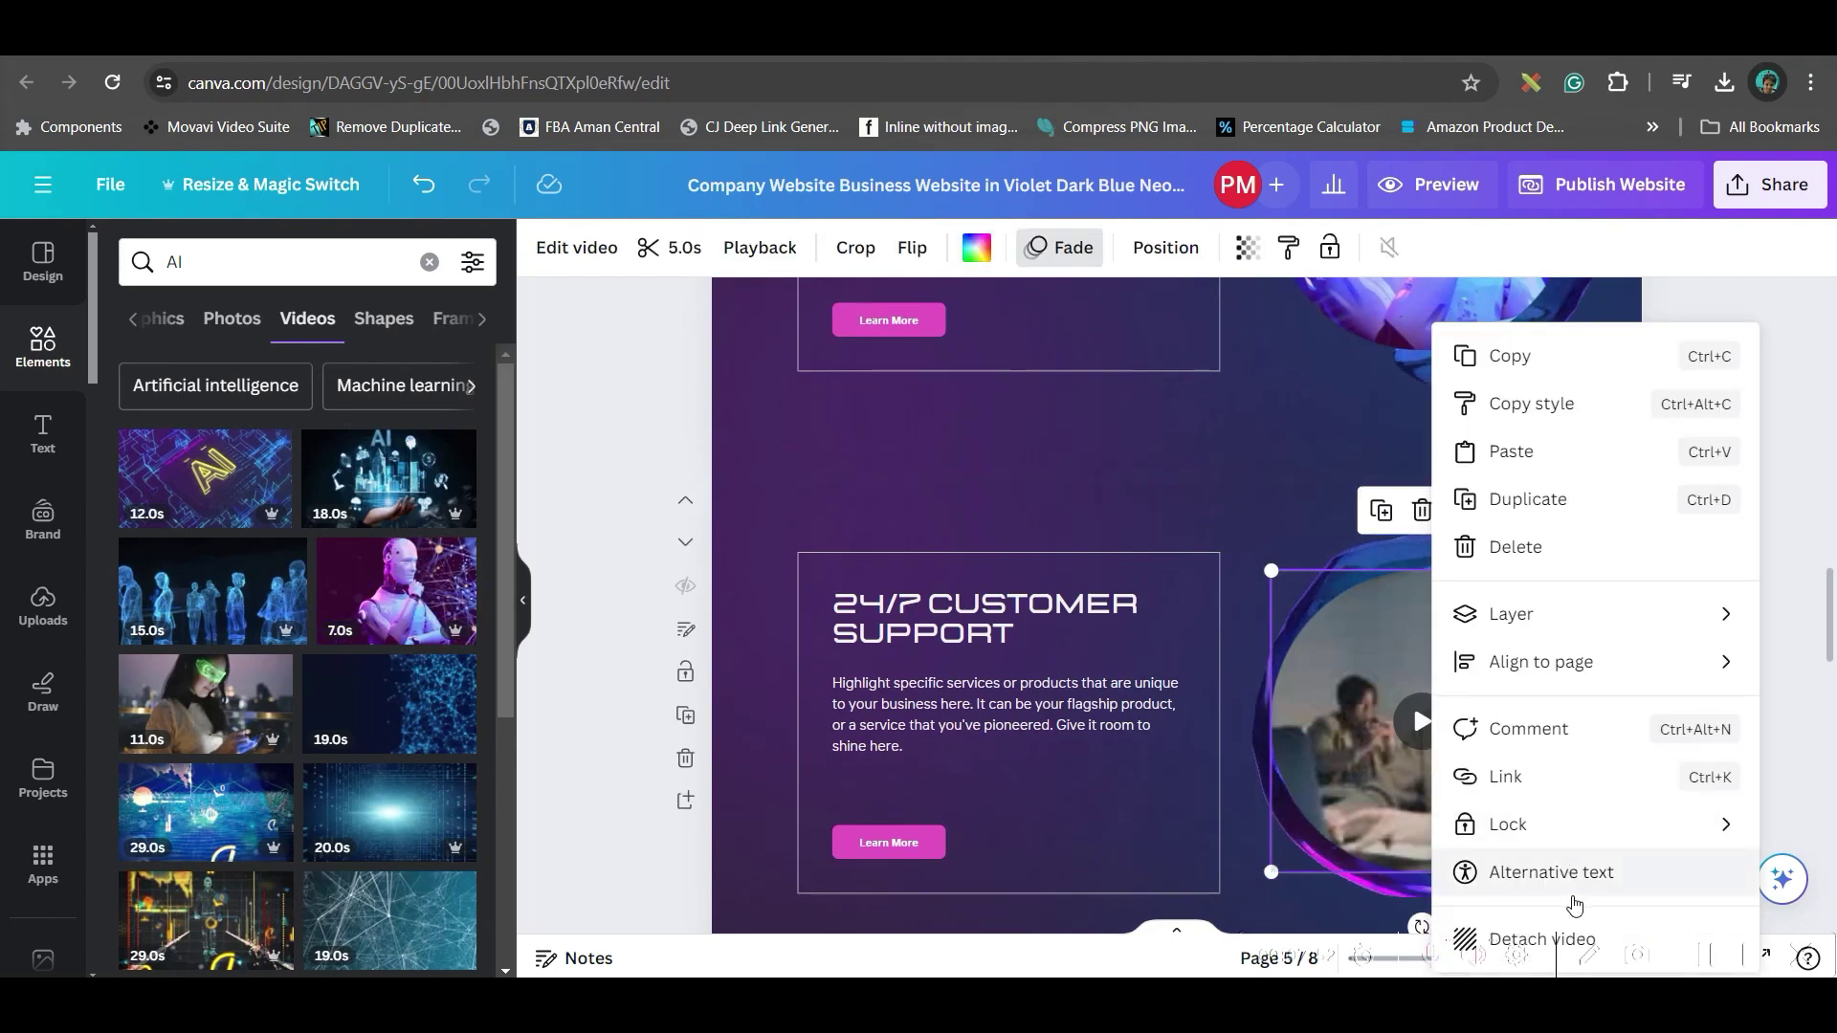
pyautogui.click(1563, 938)
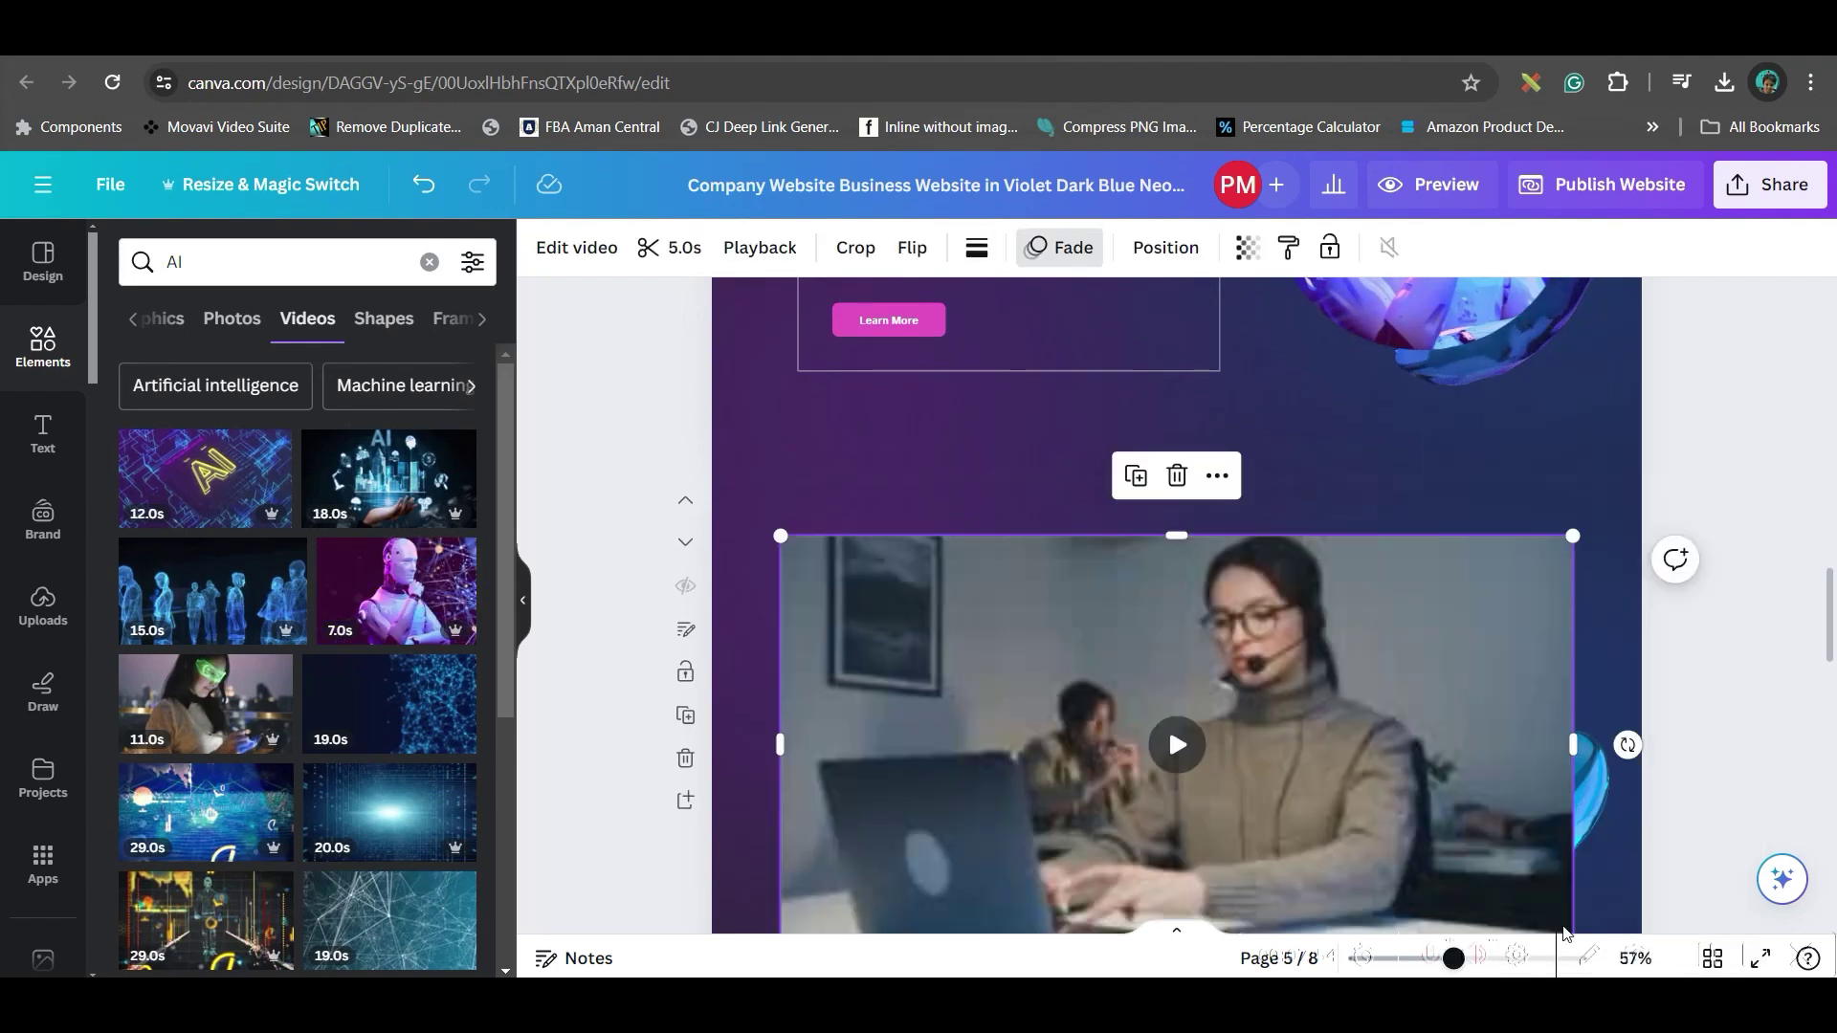
pyautogui.press('Delete')
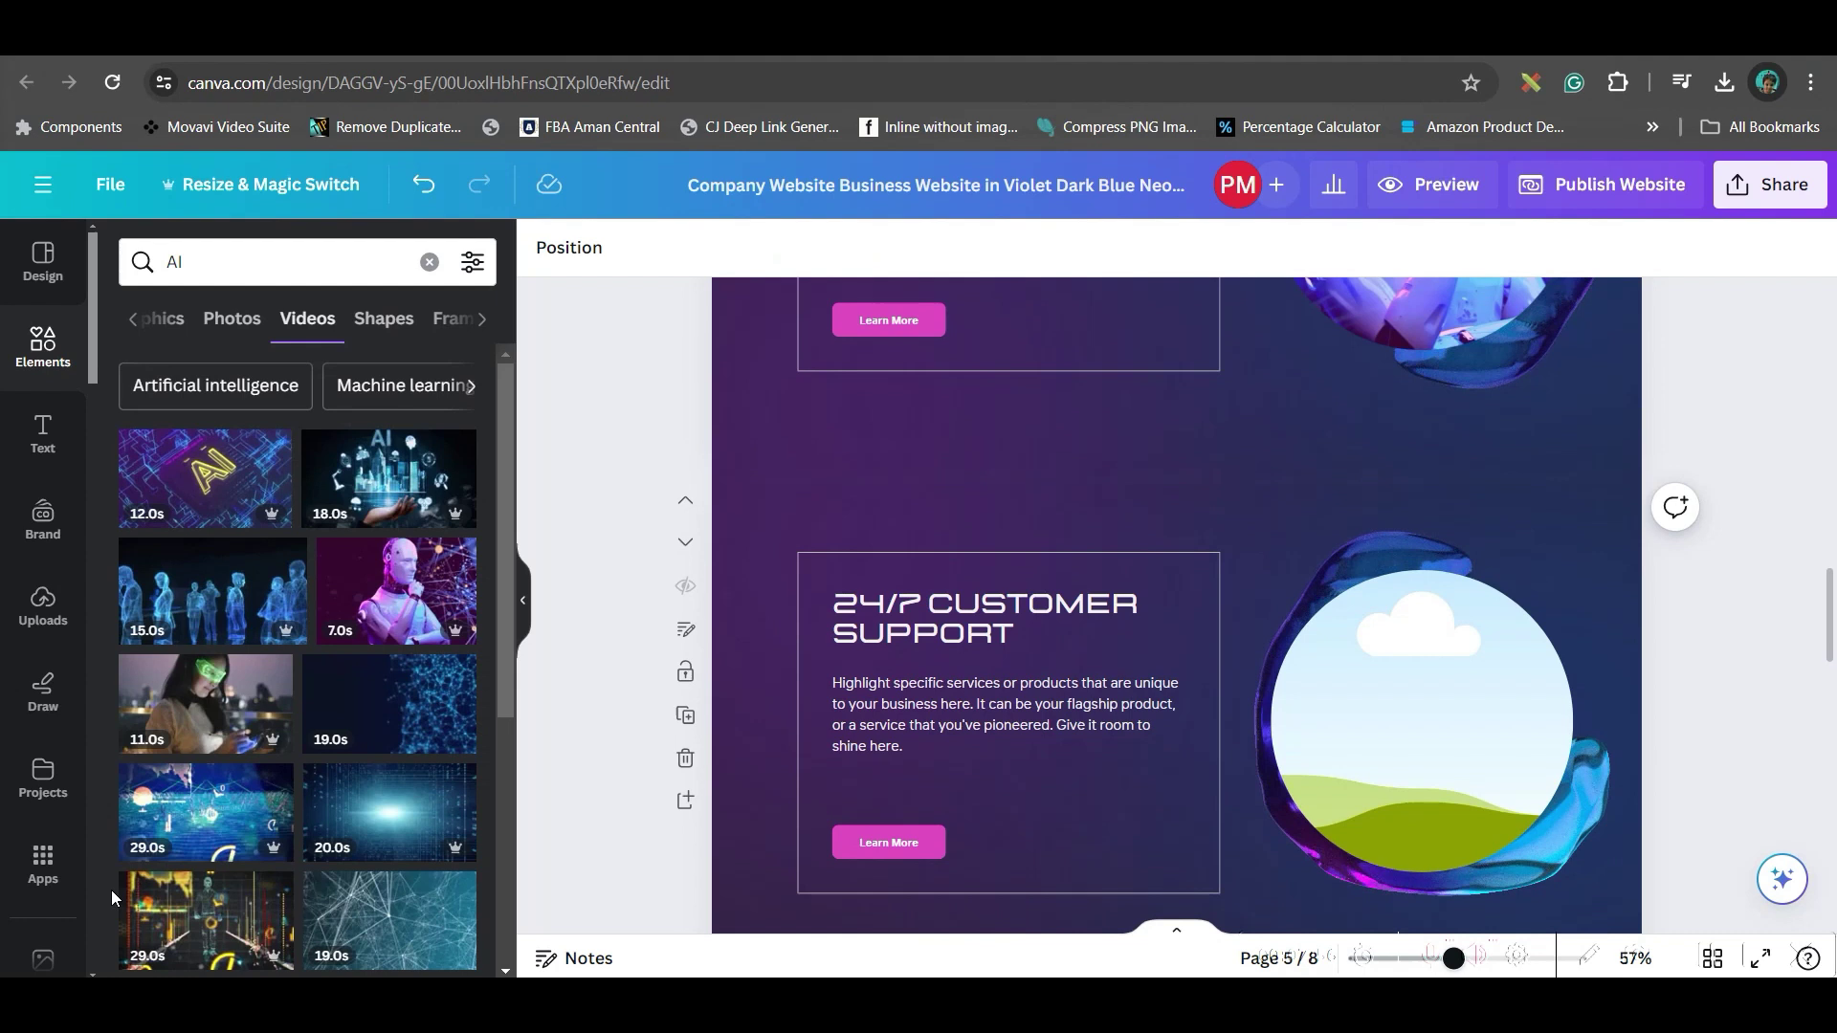
# Fill the circle with the 6.0s illustration video and drop the 19.6s upload into the left project image
pyautogui.scroll(-10, 277, 681)
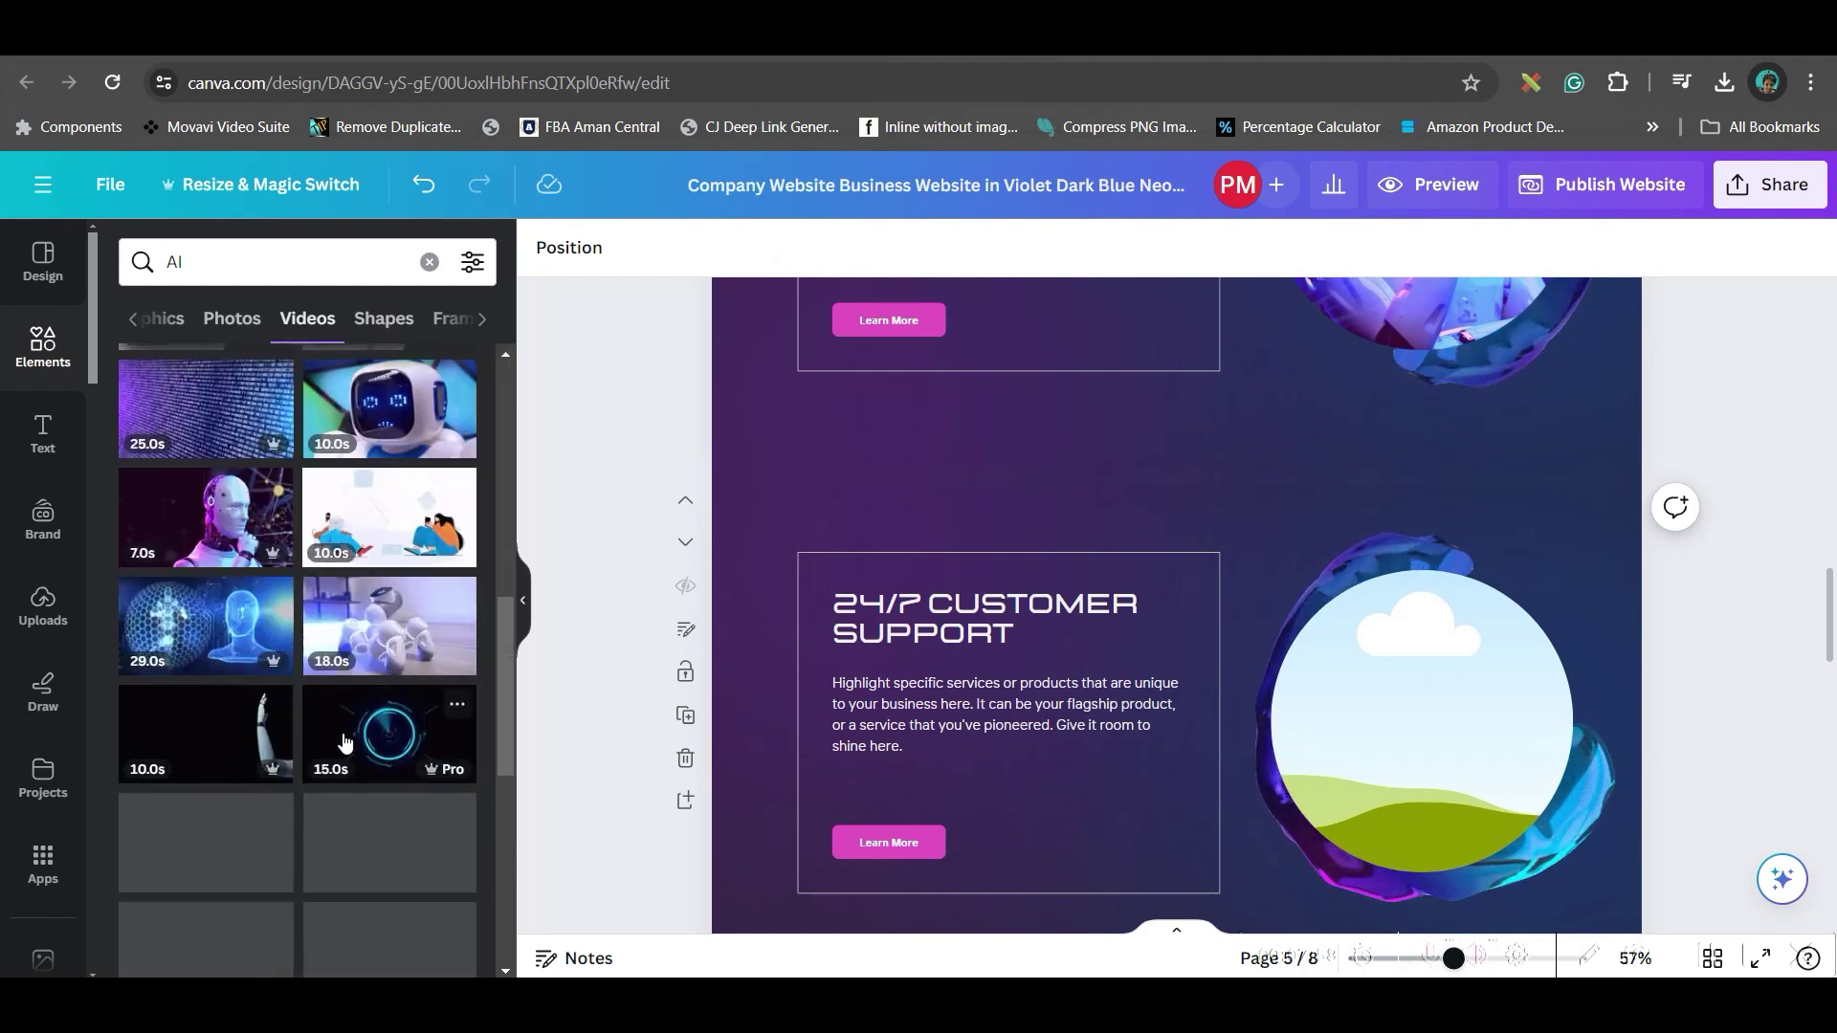
pyautogui.scroll(-5, 272, 668)
pyautogui.click(205, 914)
pyautogui.moveTo(1363, 735); pyautogui.dragTo(1496, 760)
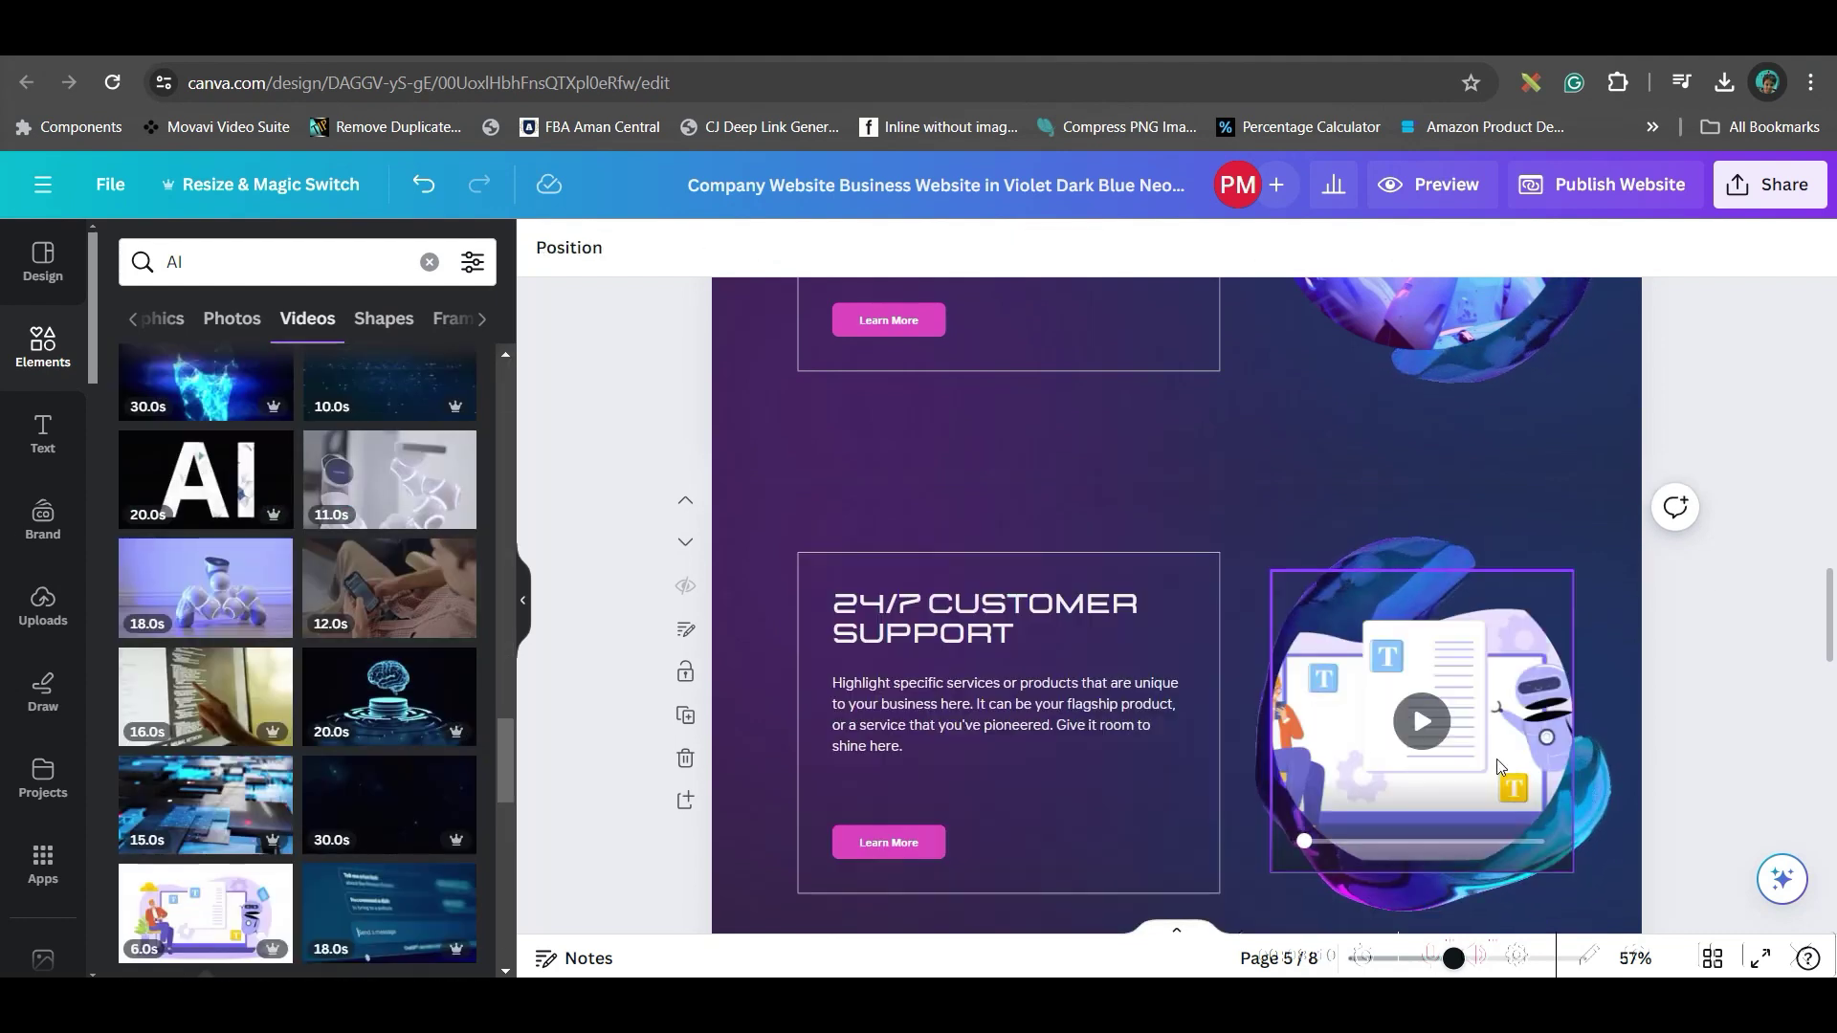
pyautogui.scroll(-6, 1712, 675)
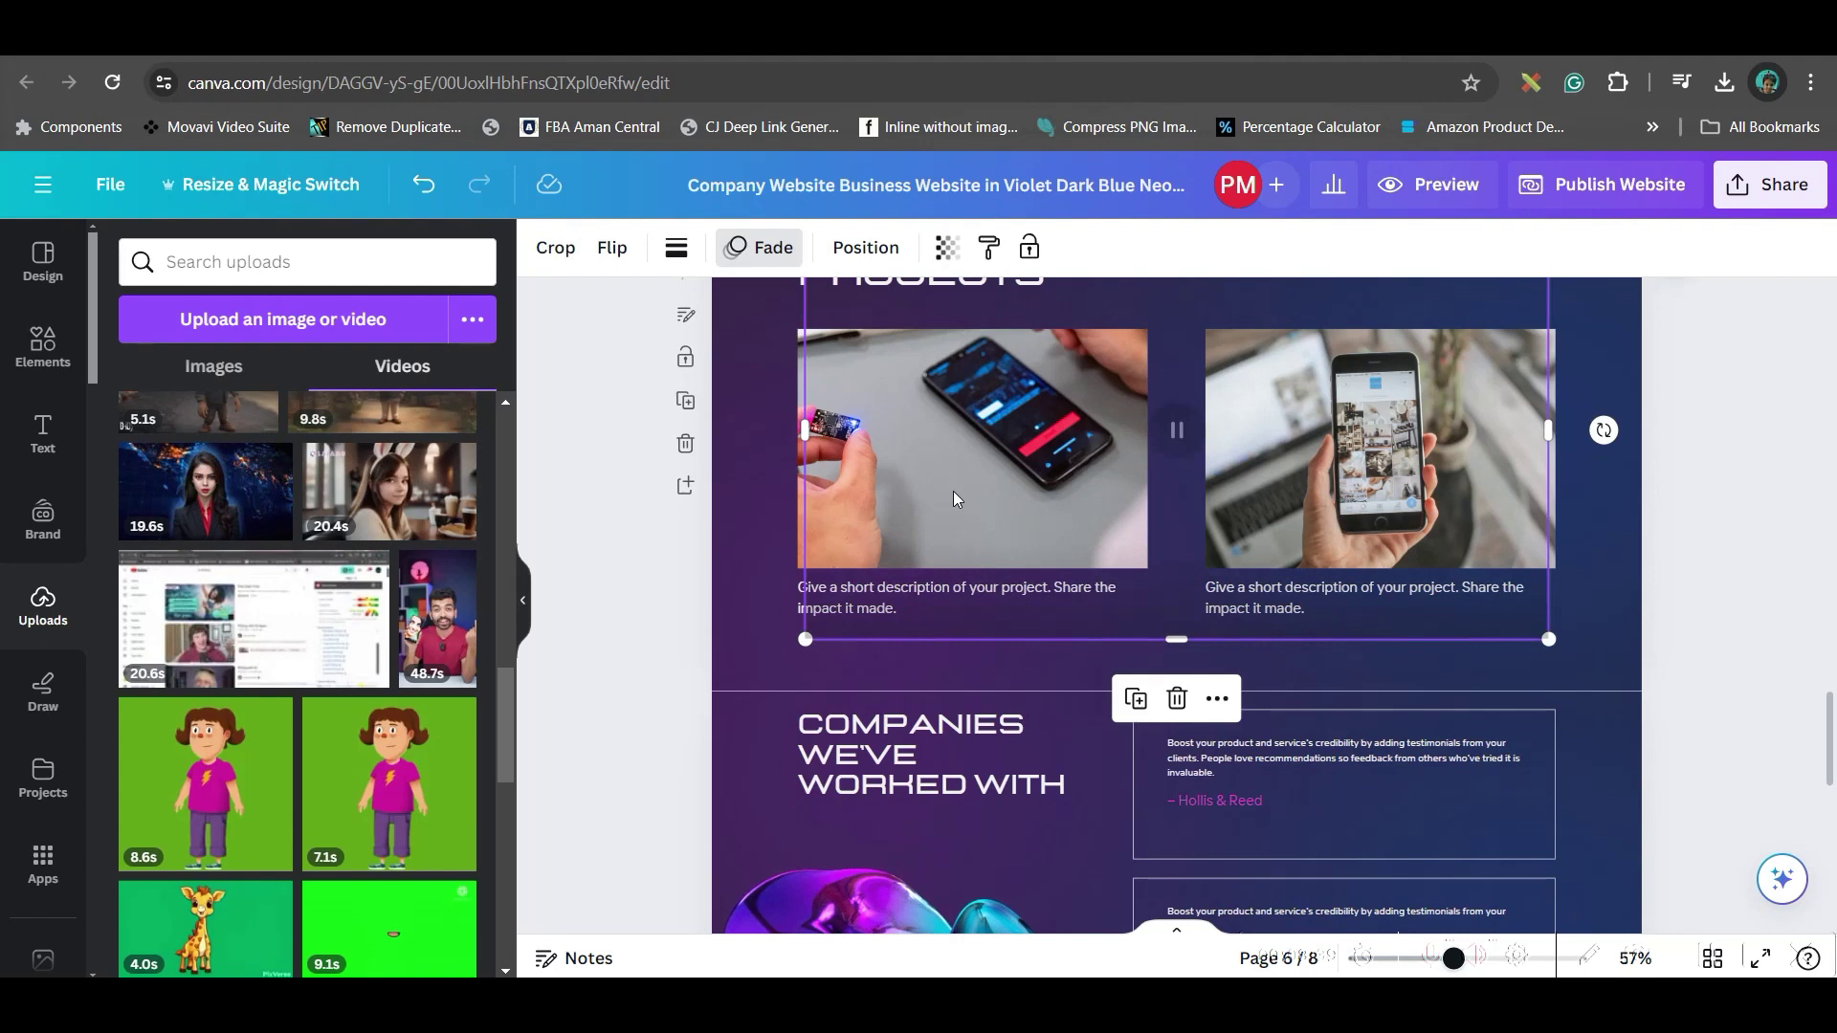
pyautogui.moveTo(953, 491); pyautogui.dragTo(1191, 474)
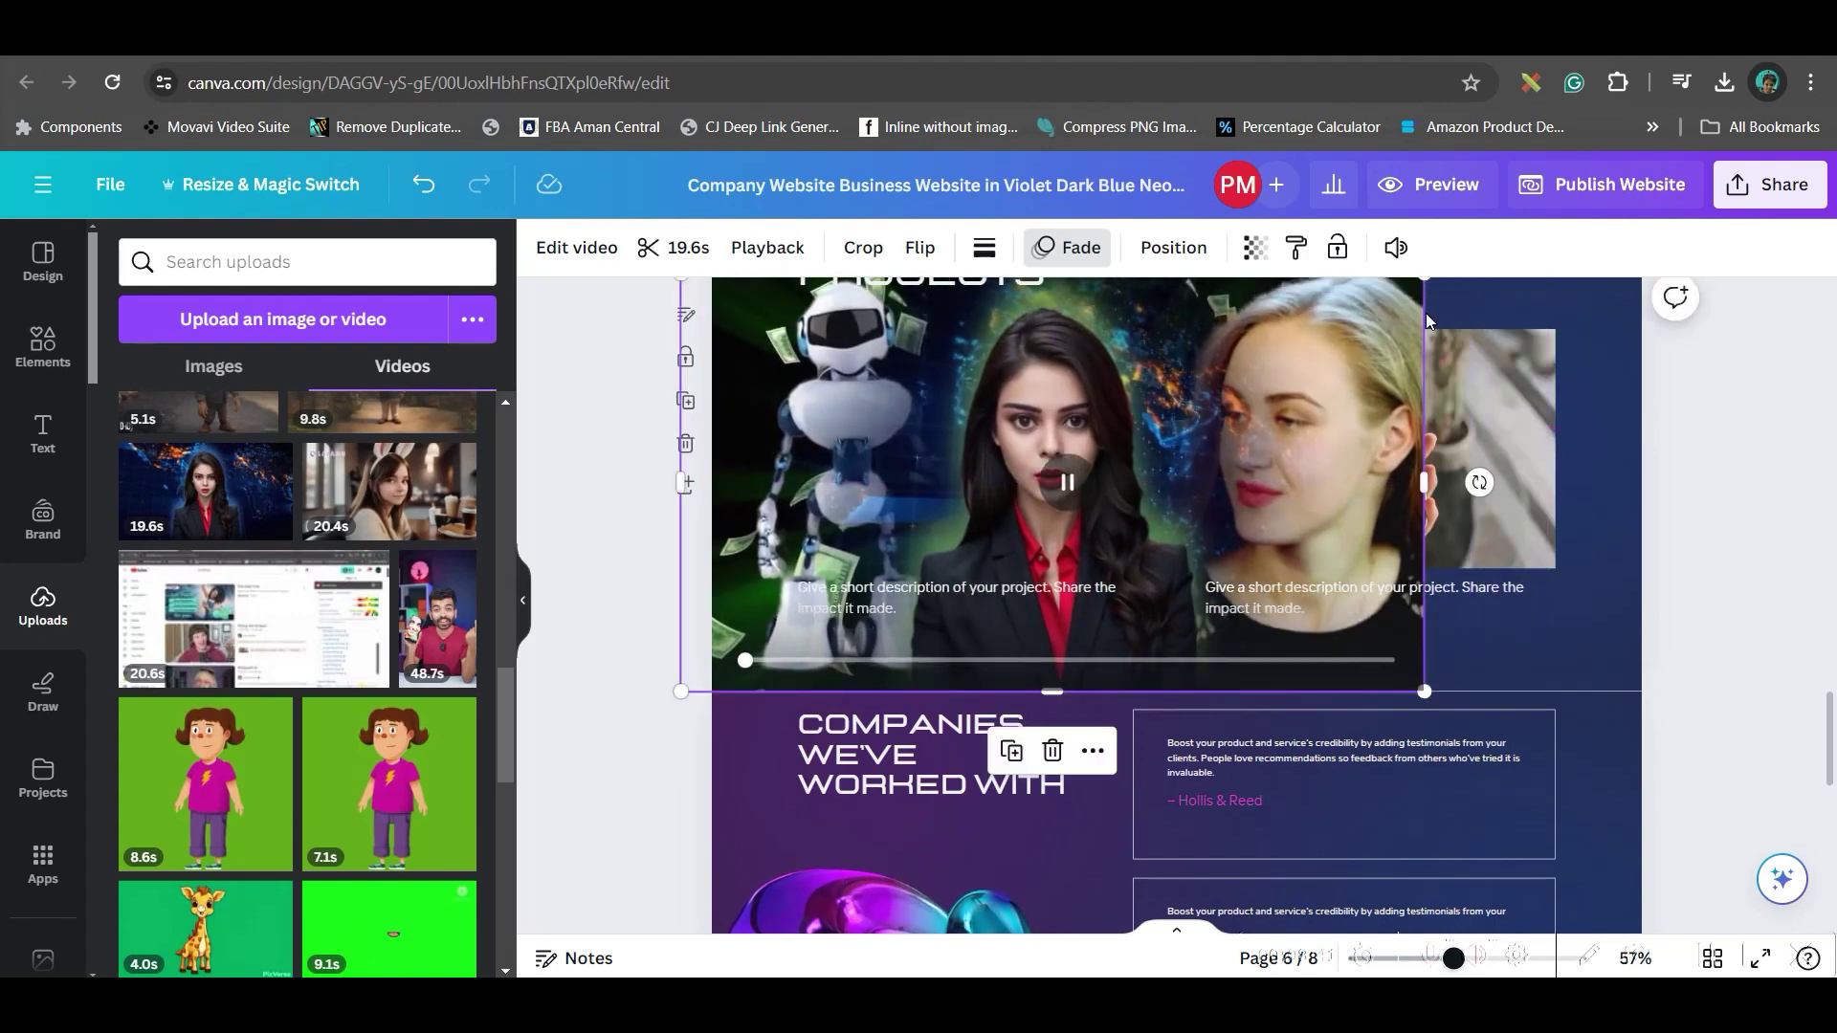
# Pull the 19.6s video out, delete the phone photo, and size the video under the projects heading
pyautogui.moveTo(1161, 550); pyautogui.dragTo(1060, 430)
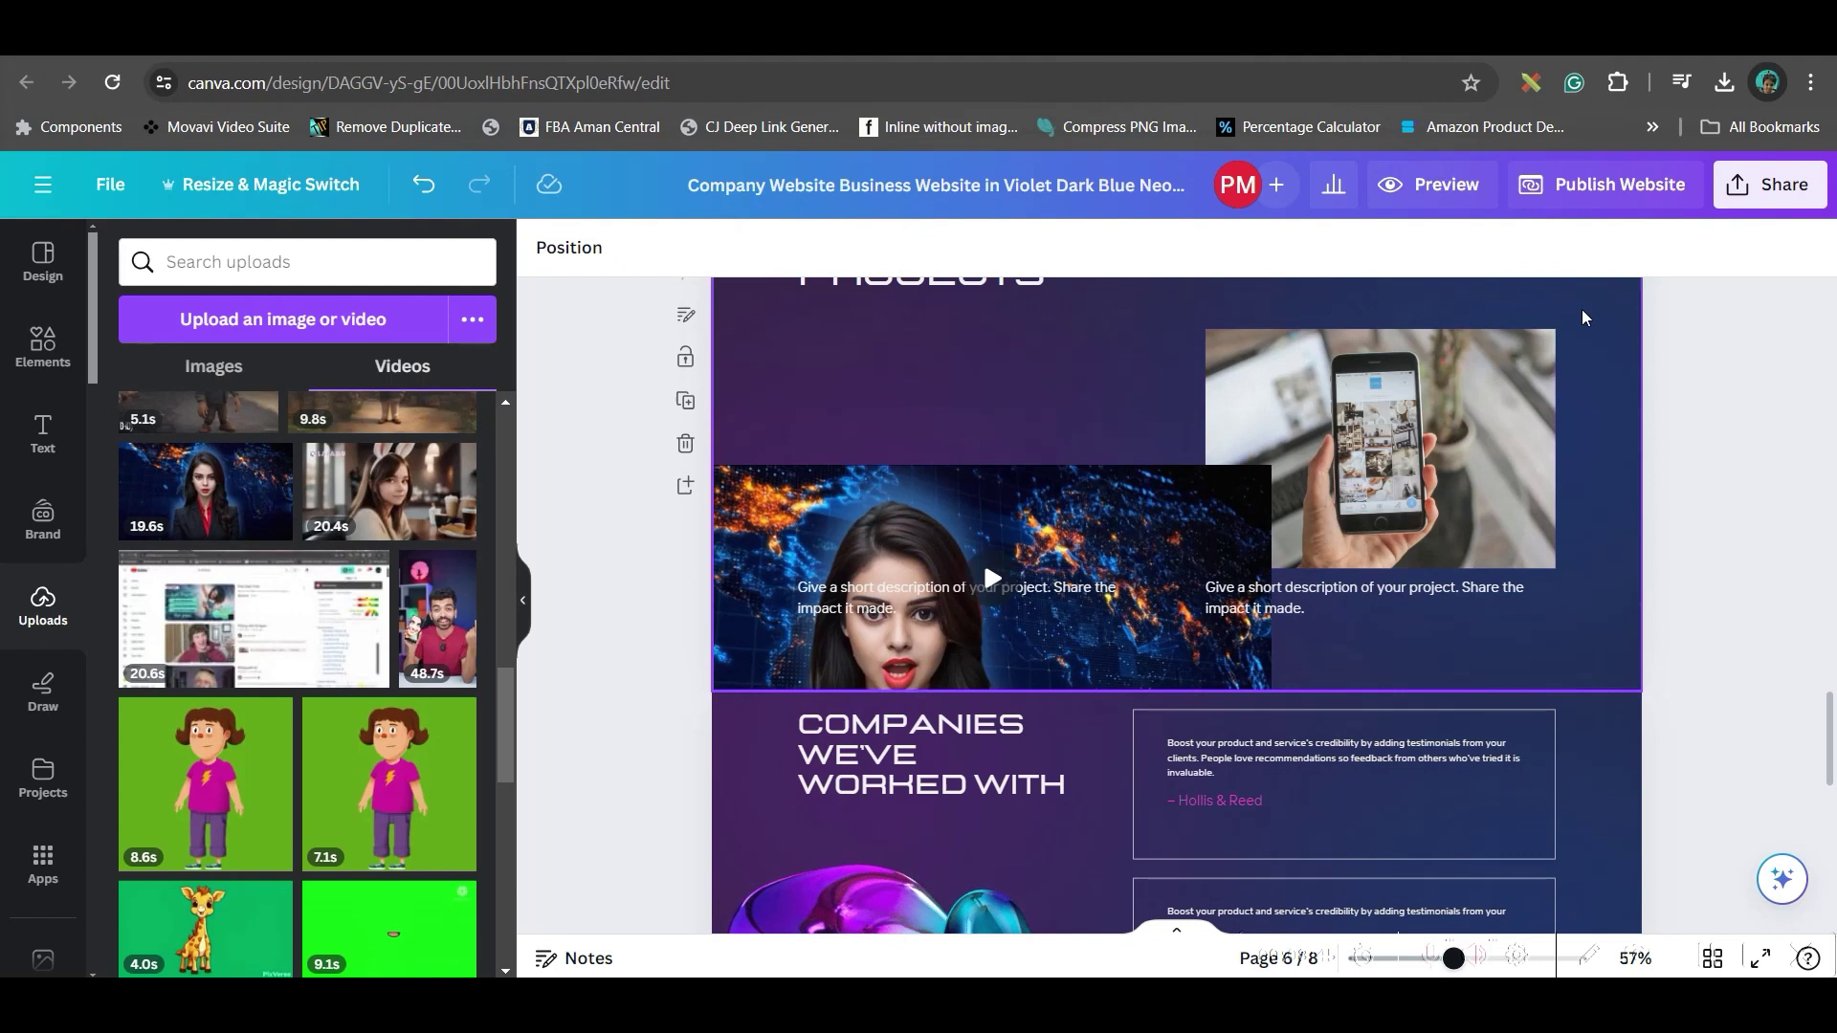
pyautogui.click(1441, 380)
pyautogui.press('Delete')
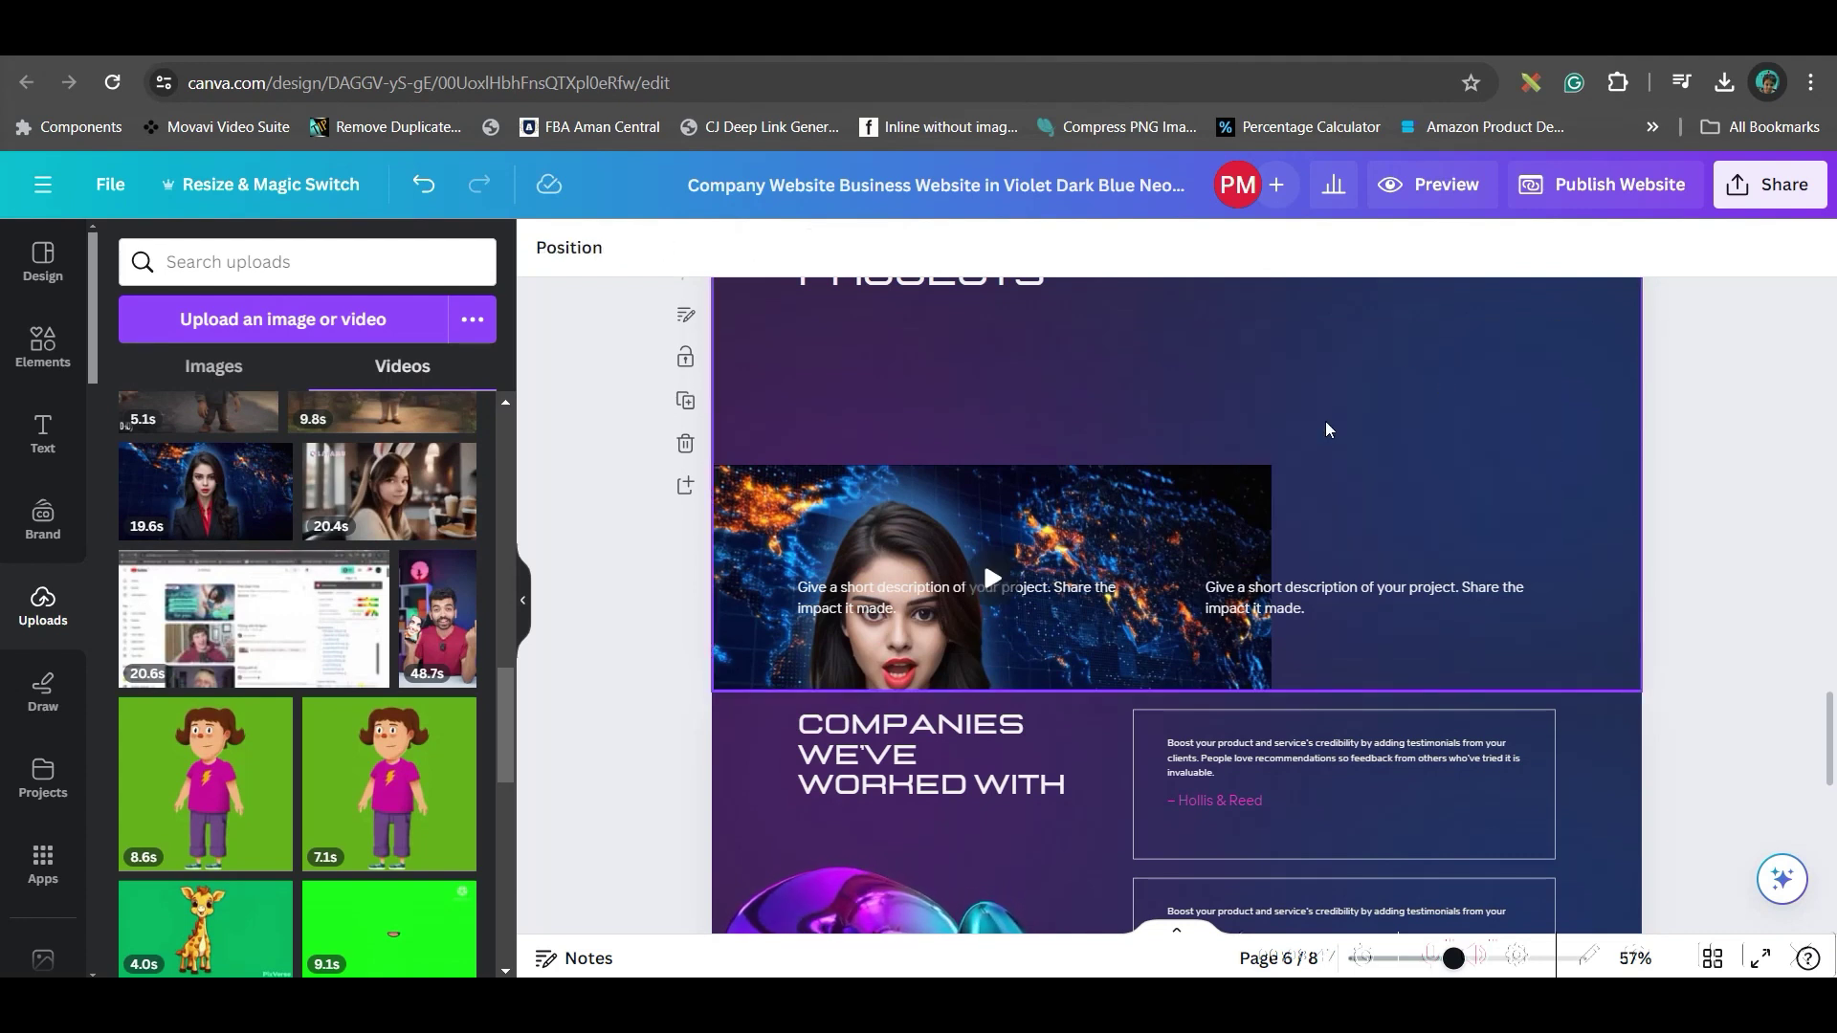
pyautogui.hotkey('ctrl', 'z')
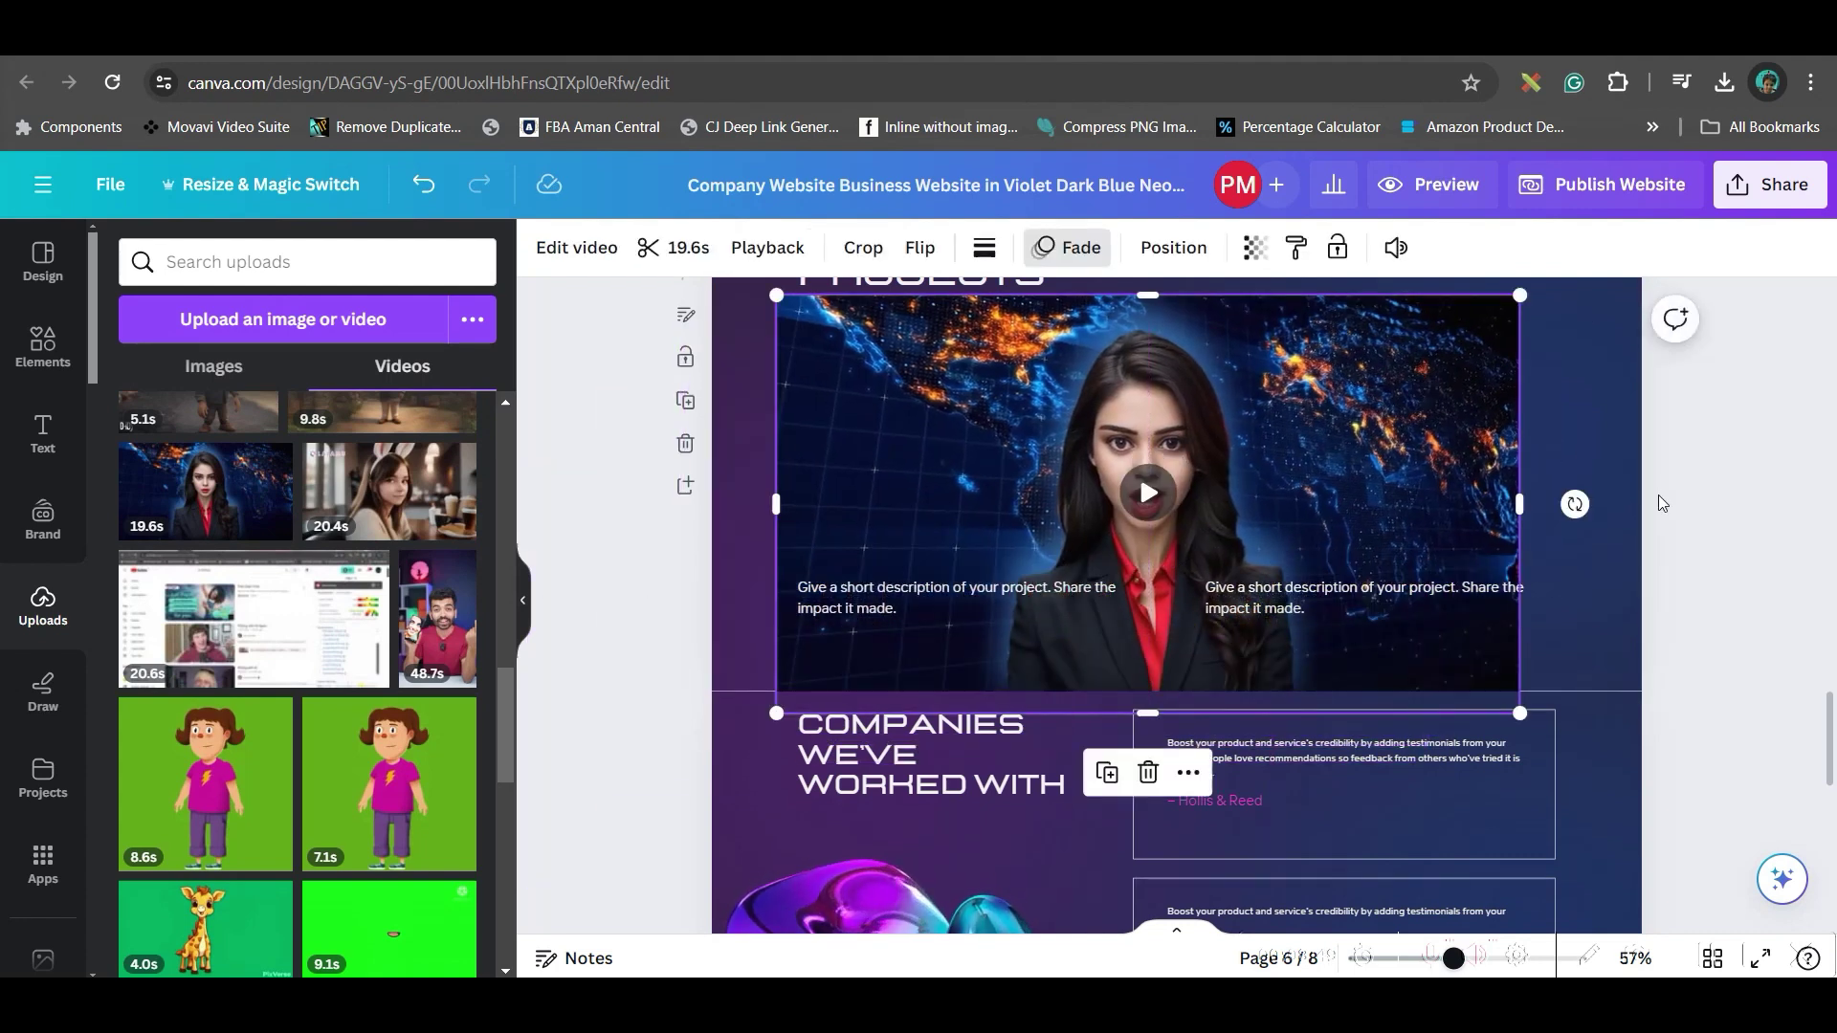
pyautogui.scroll(-10, 1657, 496)
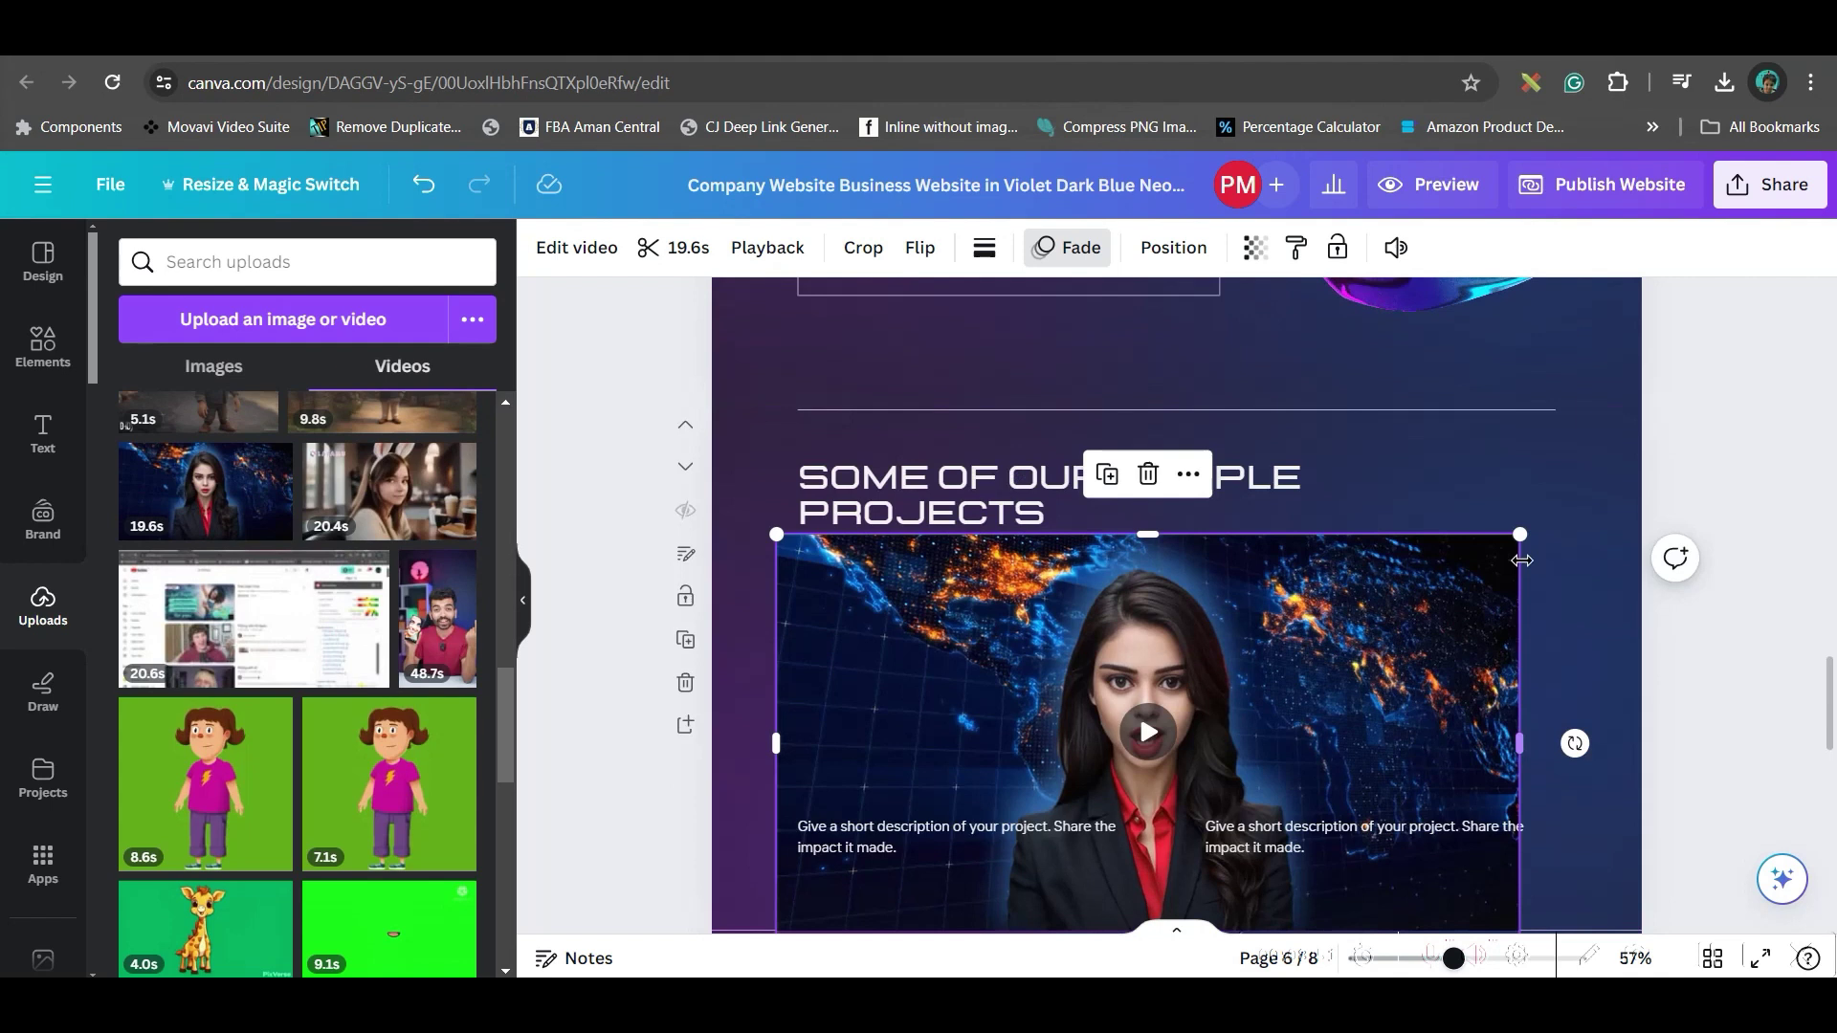
pyautogui.moveTo(1523, 535); pyautogui.dragTo(1406, 599)
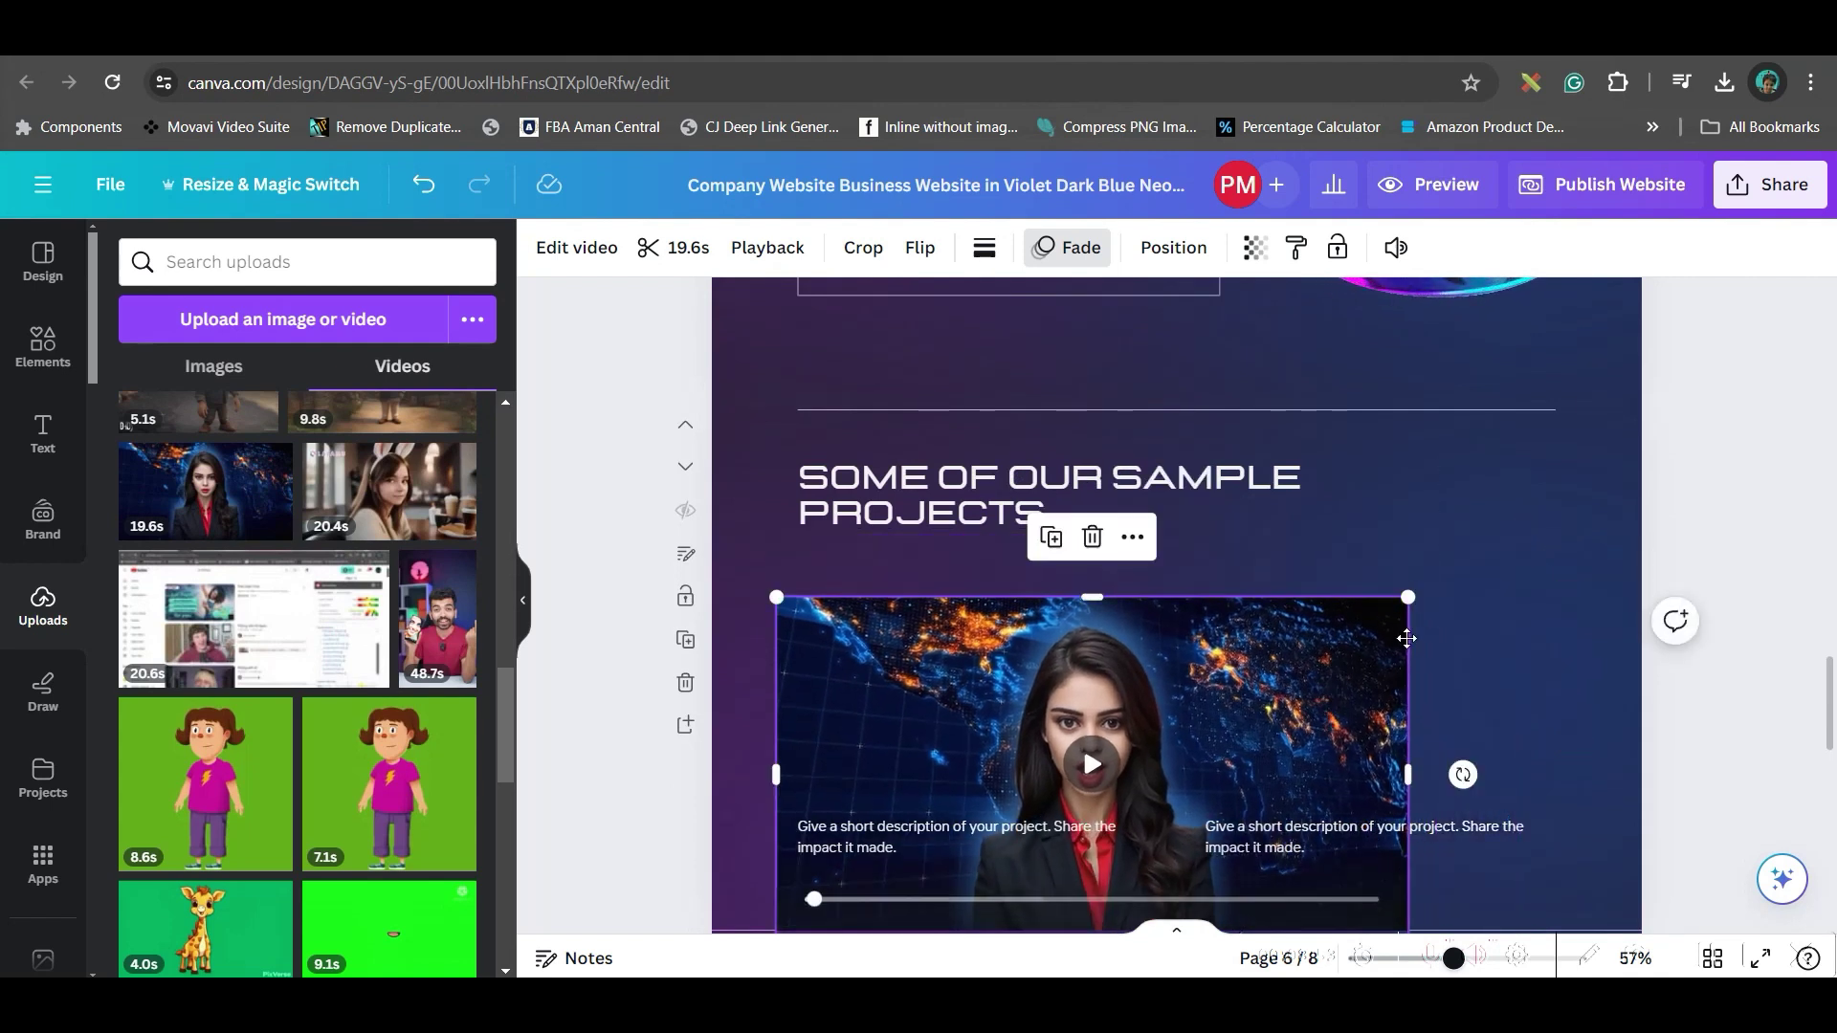
pyautogui.moveTo(1333, 699); pyautogui.dragTo(1394, 636)
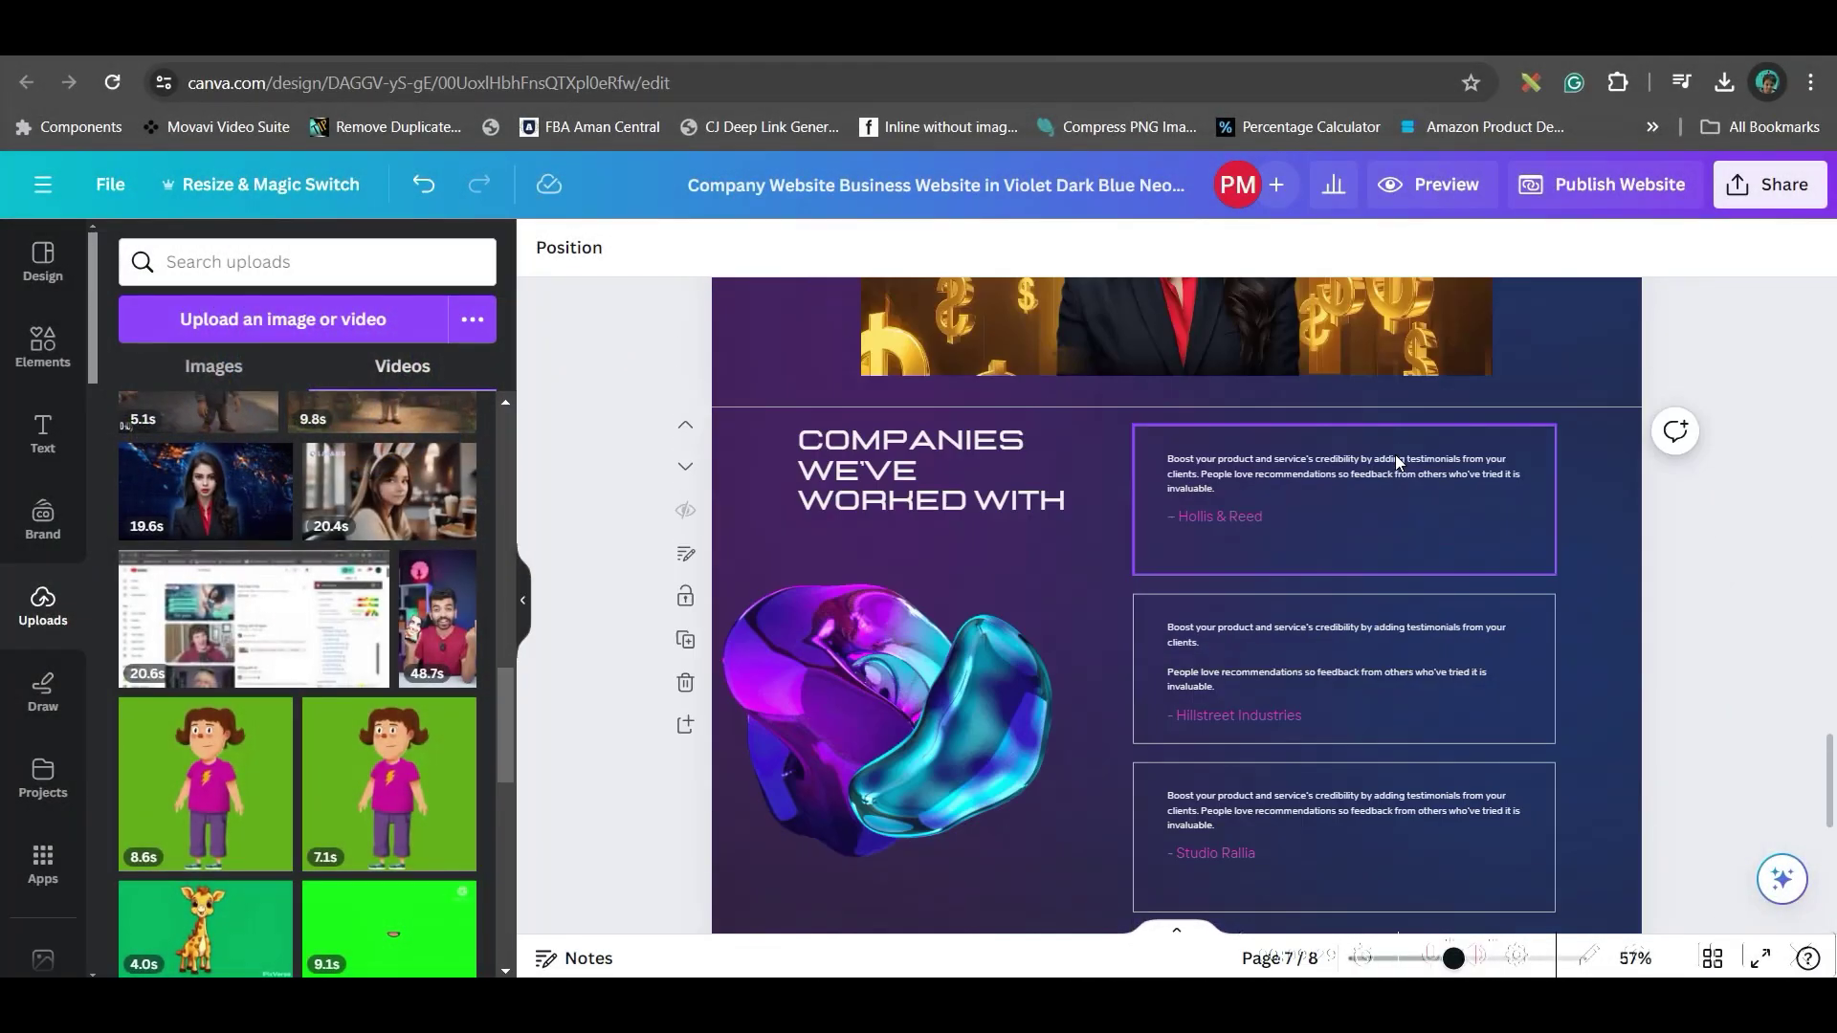
pyautogui.scroll(1, 1397, 462)
# Narrow and shift right the Hollis & Reed, Hillstreet Industries and Studio Rallia testimonial texts
pyautogui.moveTo(1272, 520); pyautogui.dragTo(1308, 528)
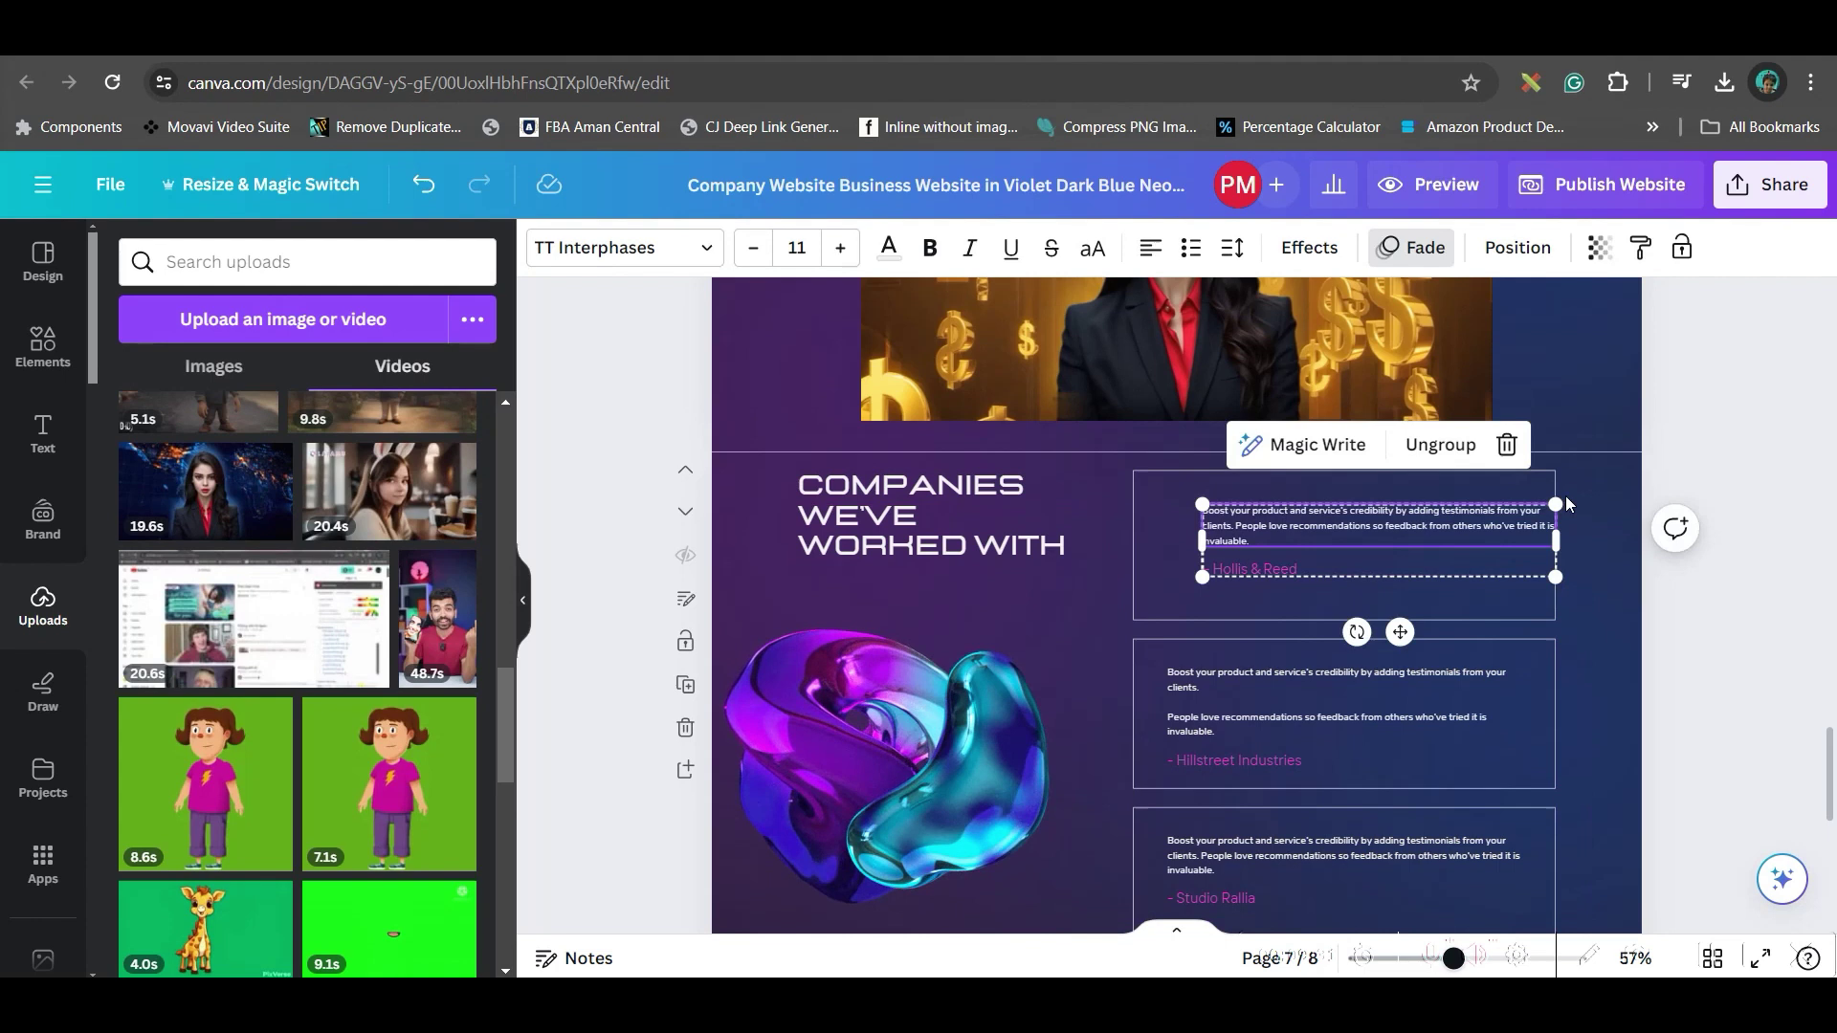
pyautogui.moveTo(1556, 535); pyautogui.dragTo(1453, 548)
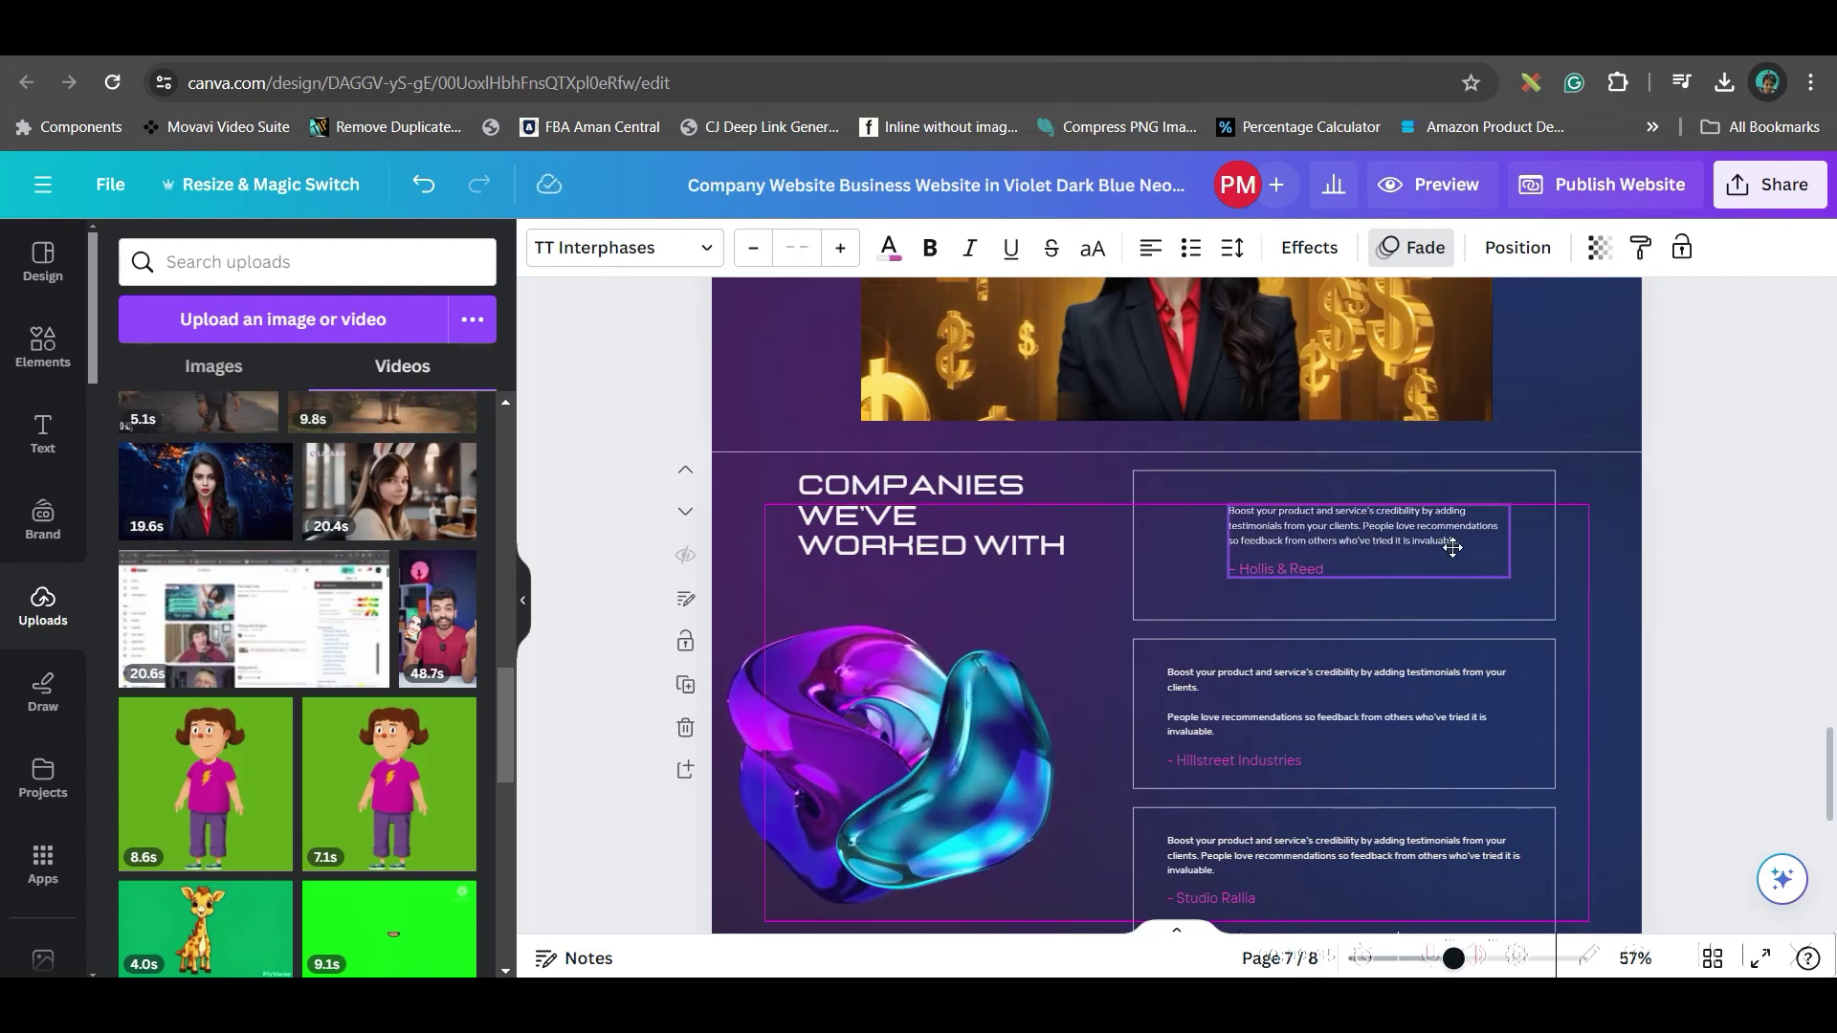
pyautogui.click(1431, 681)
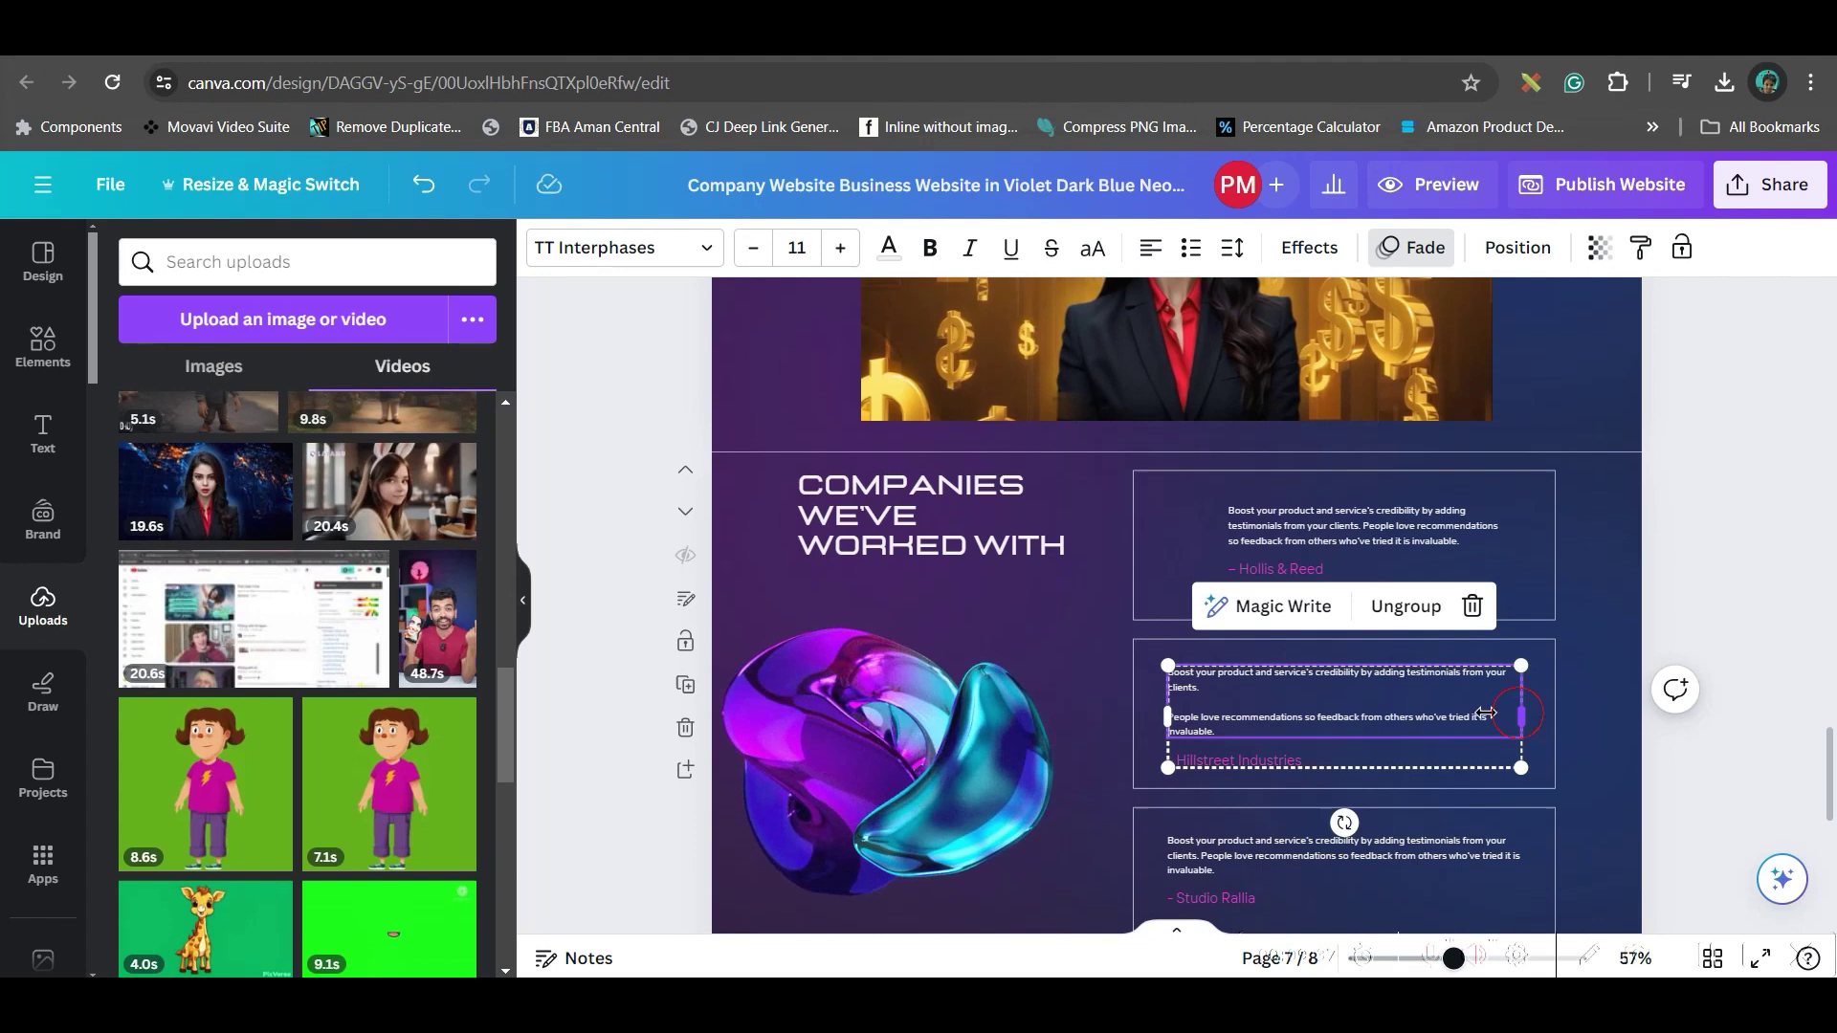
pyautogui.moveTo(1520, 716); pyautogui.dragTo(1455, 704)
pyautogui.scroll(-3, 1507, 775)
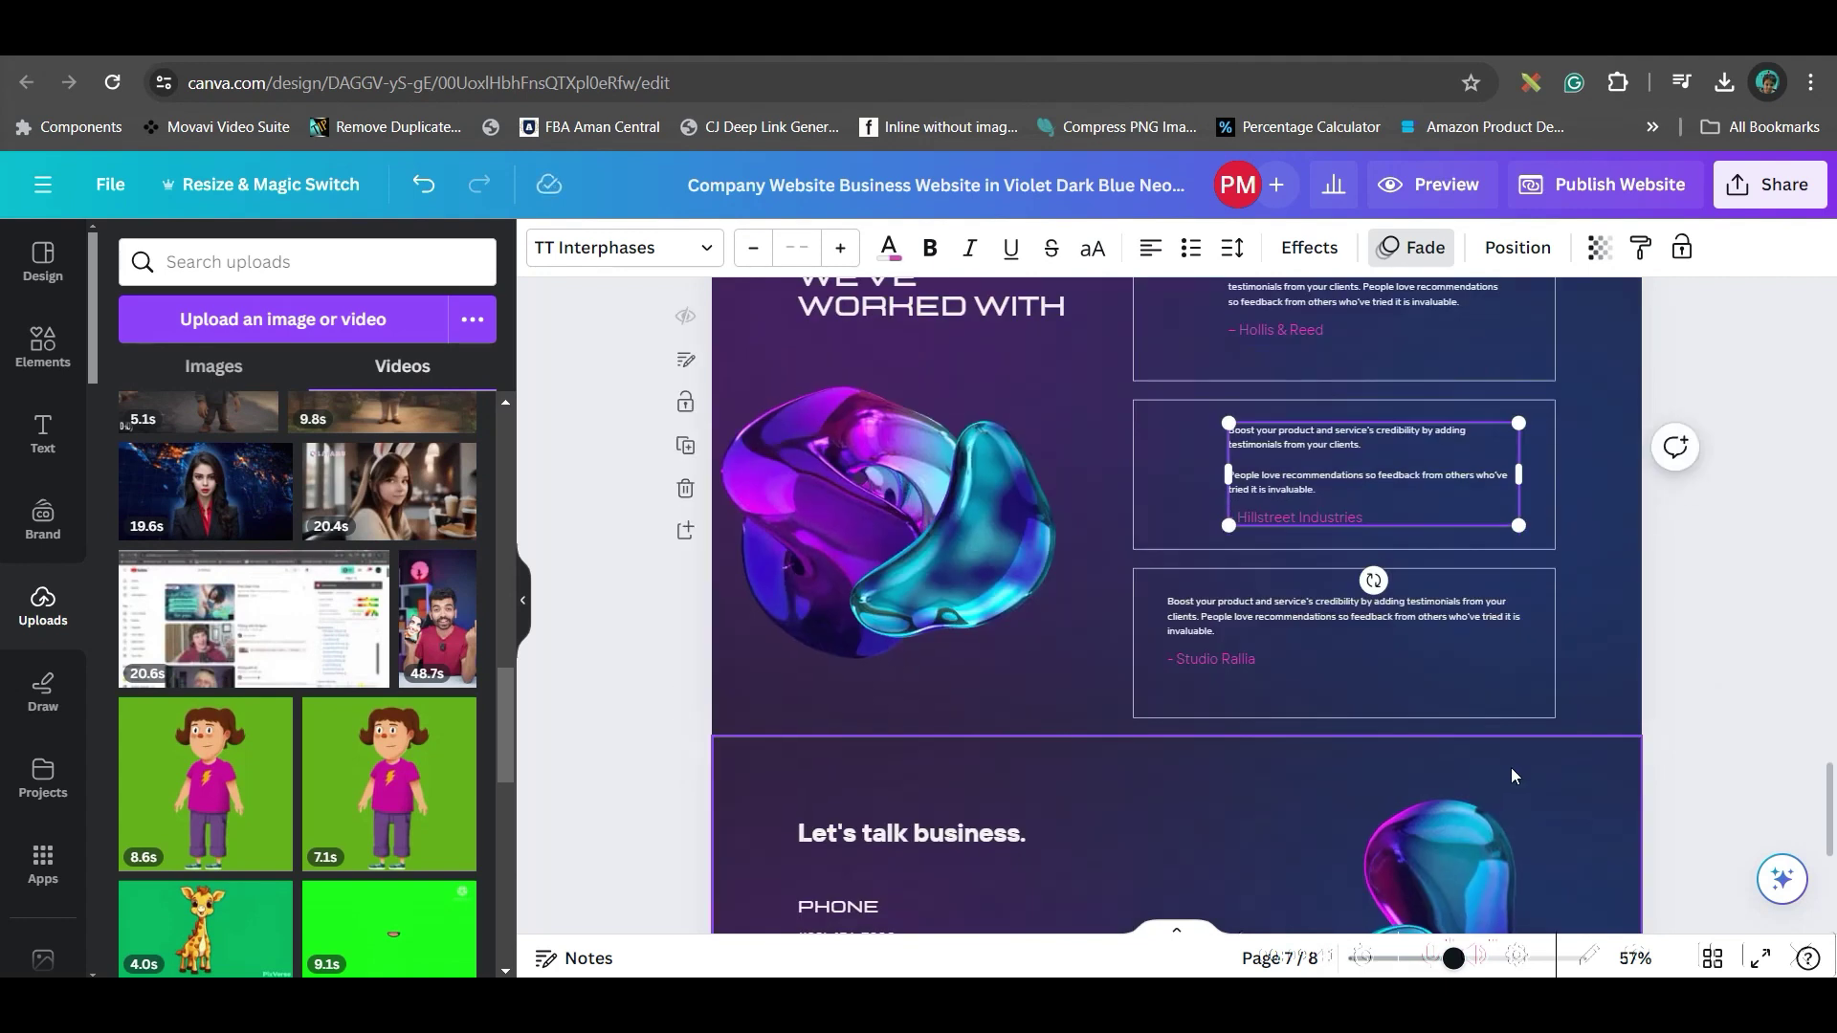
pyautogui.click(1455, 618)
pyautogui.moveTo(1516, 632)
pyautogui.mouseDown()
pyautogui.moveTo(1459, 632)
pyautogui.moveTo(1482, 637)
pyautogui.mouseUp()
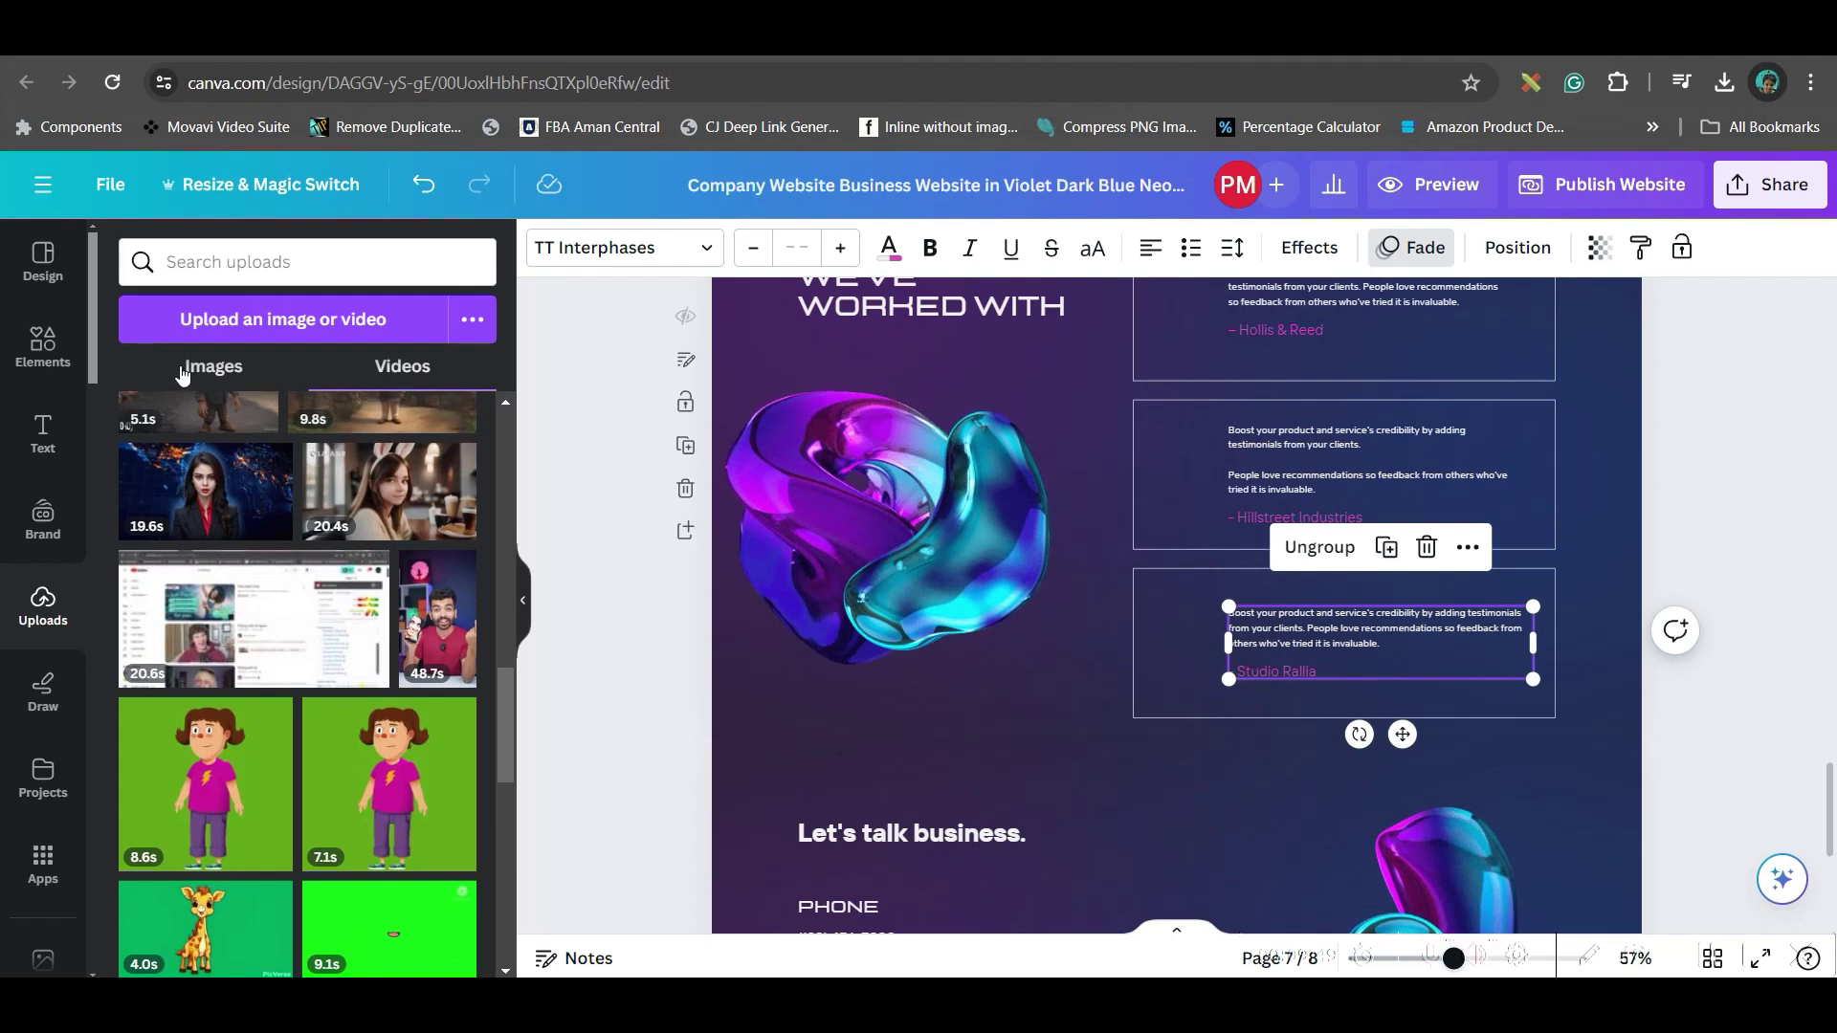
# Add the uploaded dupub logo and shrink it to logo size
pyautogui.click(213, 367)
pyautogui.click(218, 610)
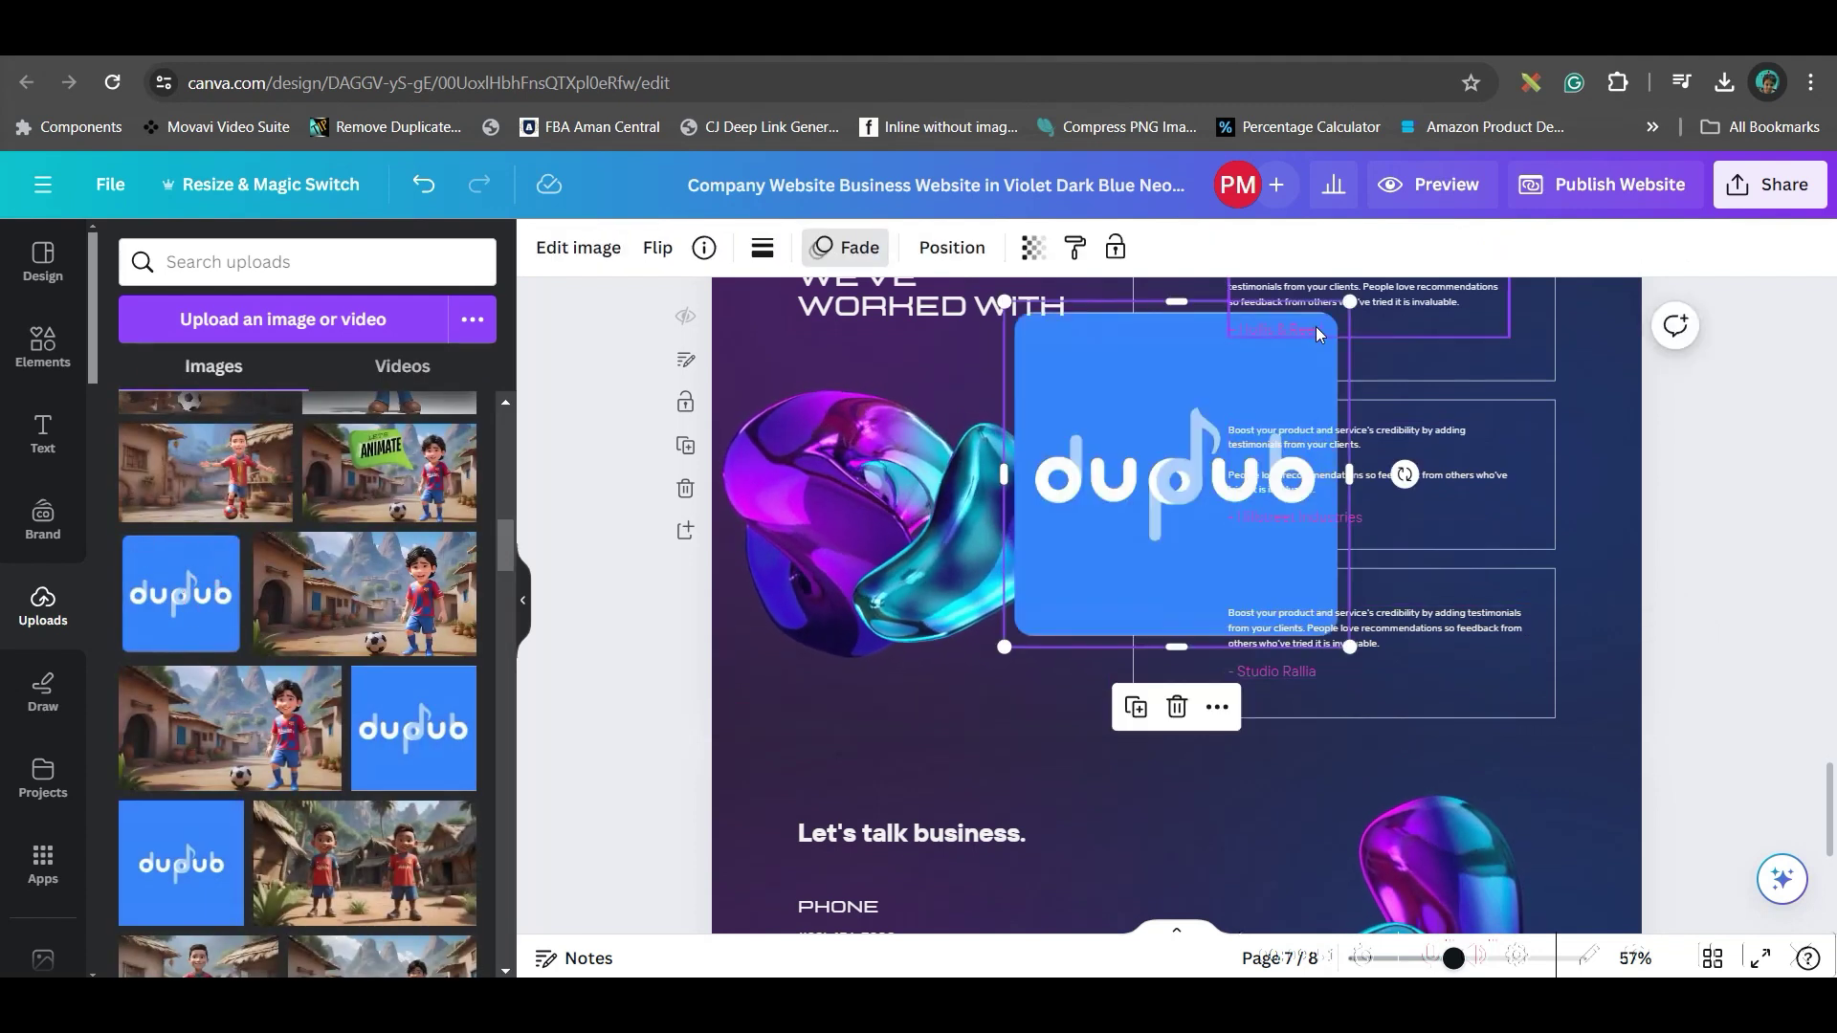
pyautogui.moveTo(1351, 309); pyautogui.dragTo(1231, 469)
pyautogui.scroll(-5, 365, 587)
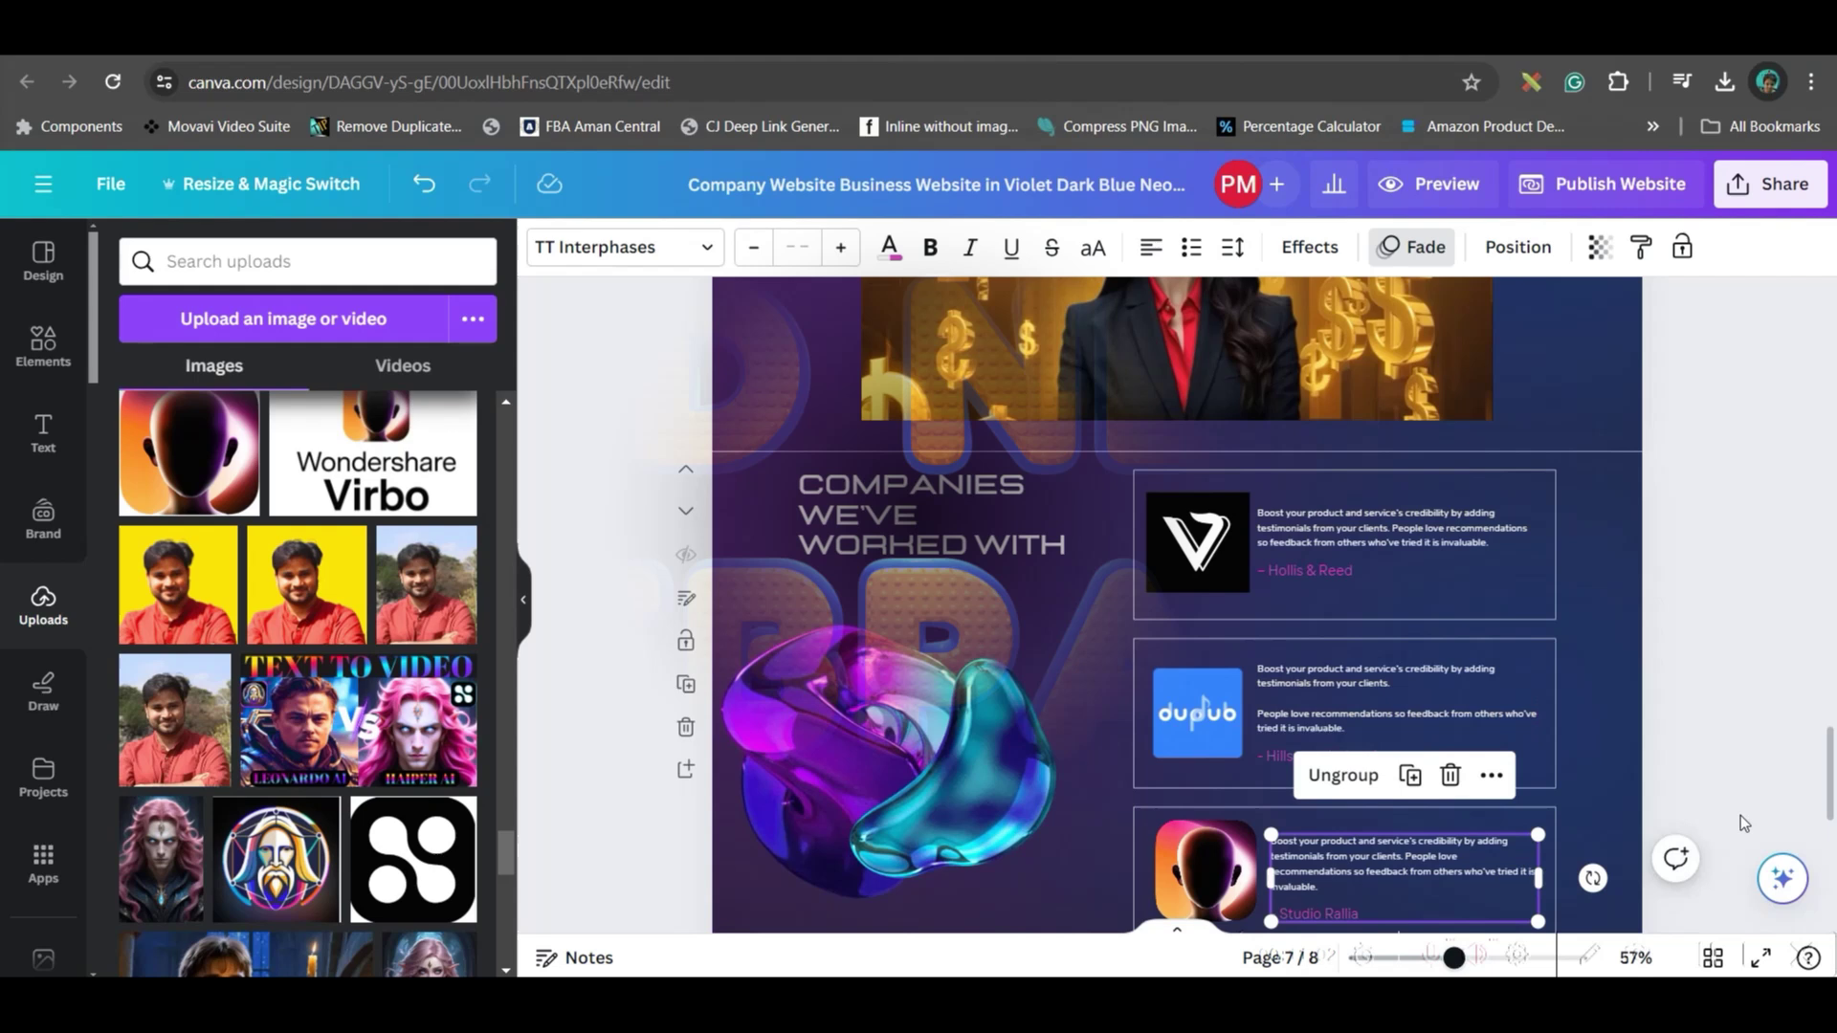
# Edit the Studio Rallia testimonial text
pyautogui.click(1766, 766)
pyautogui.scroll(-2, 1719, 732)
pyautogui.scroll(-1, 1719, 731)
pyautogui.doubleClick(1495, 643)
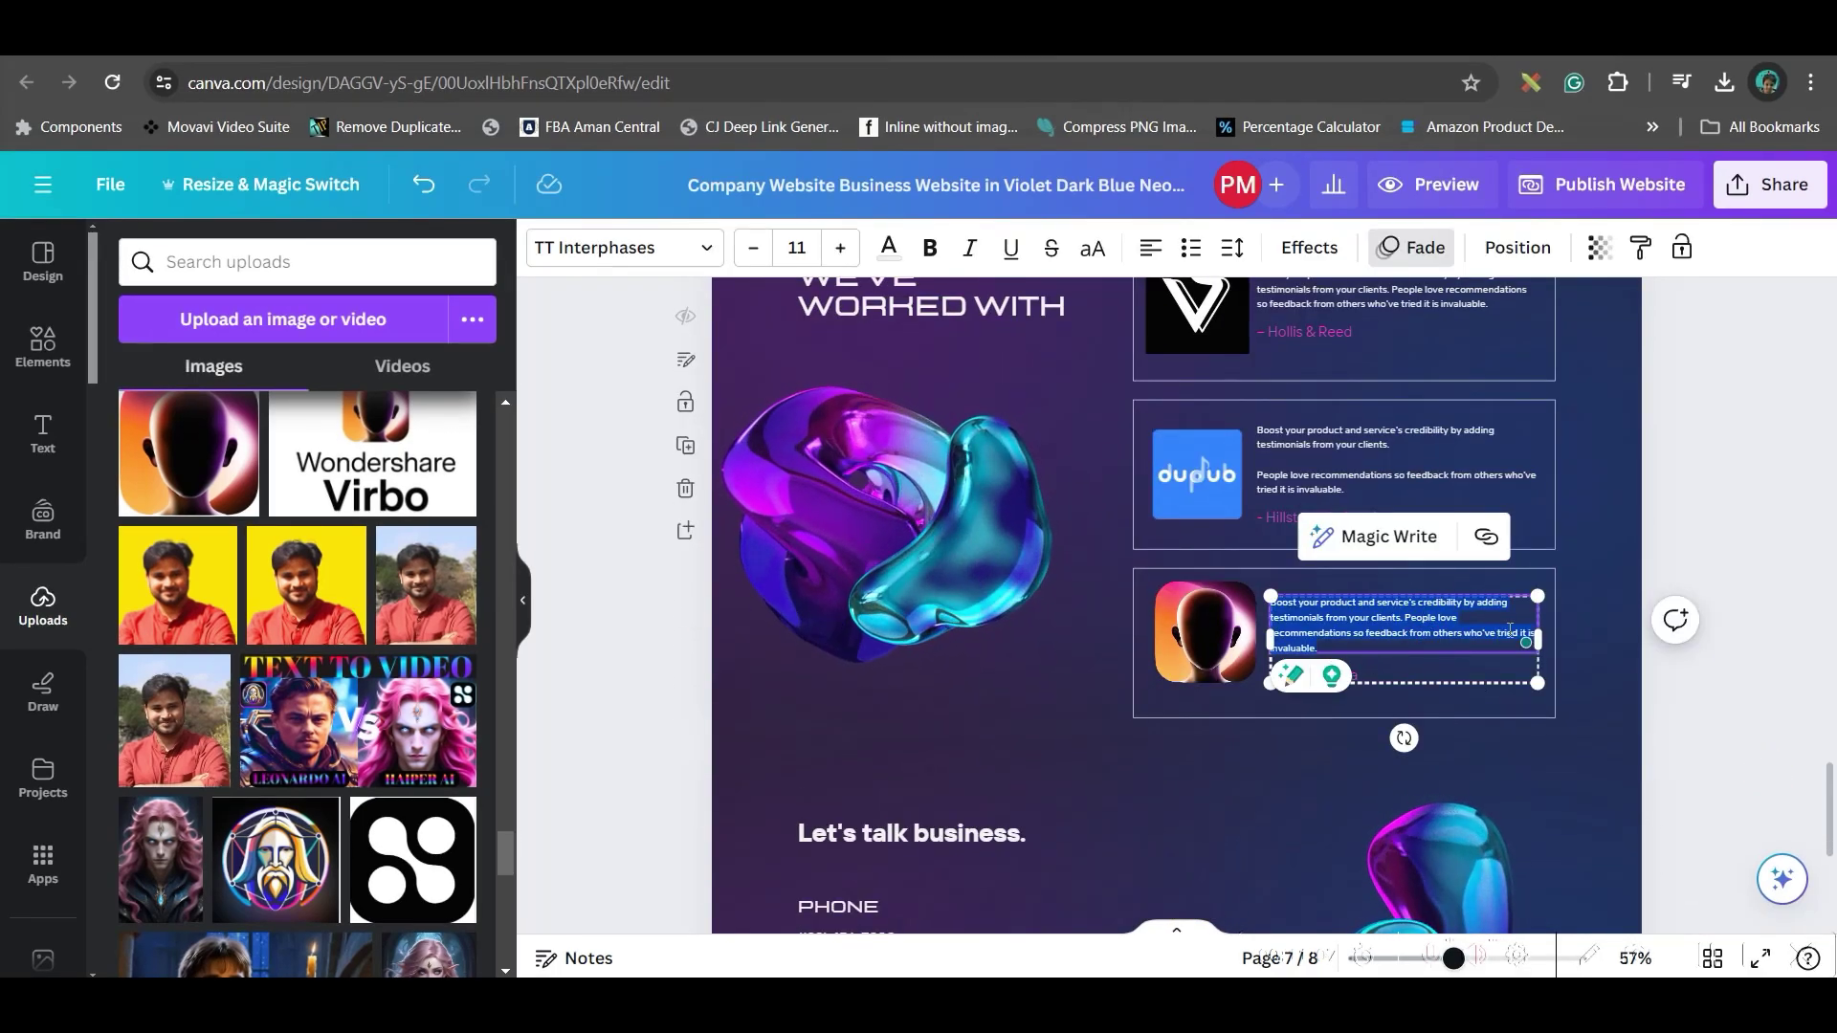
pyautogui.click(1783, 476)
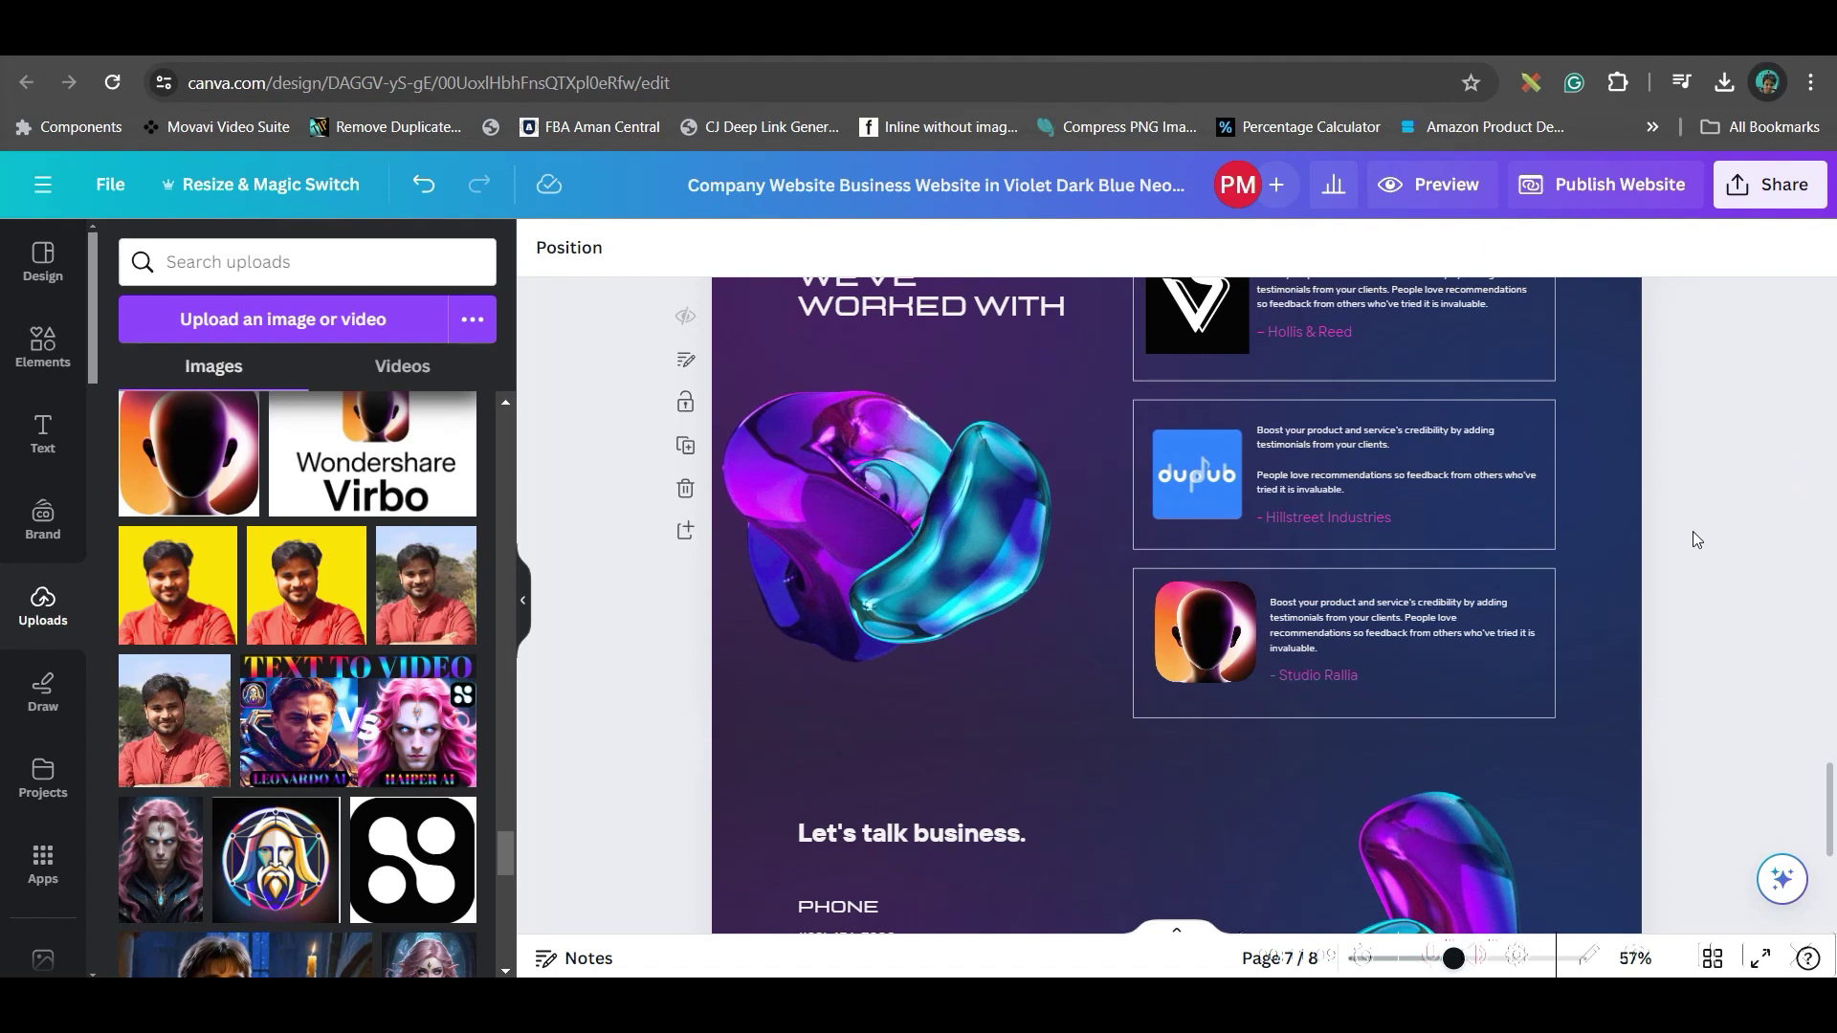
# Apply the violet neon template's About Digital Consulting page from the Templates panel
pyautogui.click(1231, 845)
pyautogui.scroll(-1, 1086, 832)
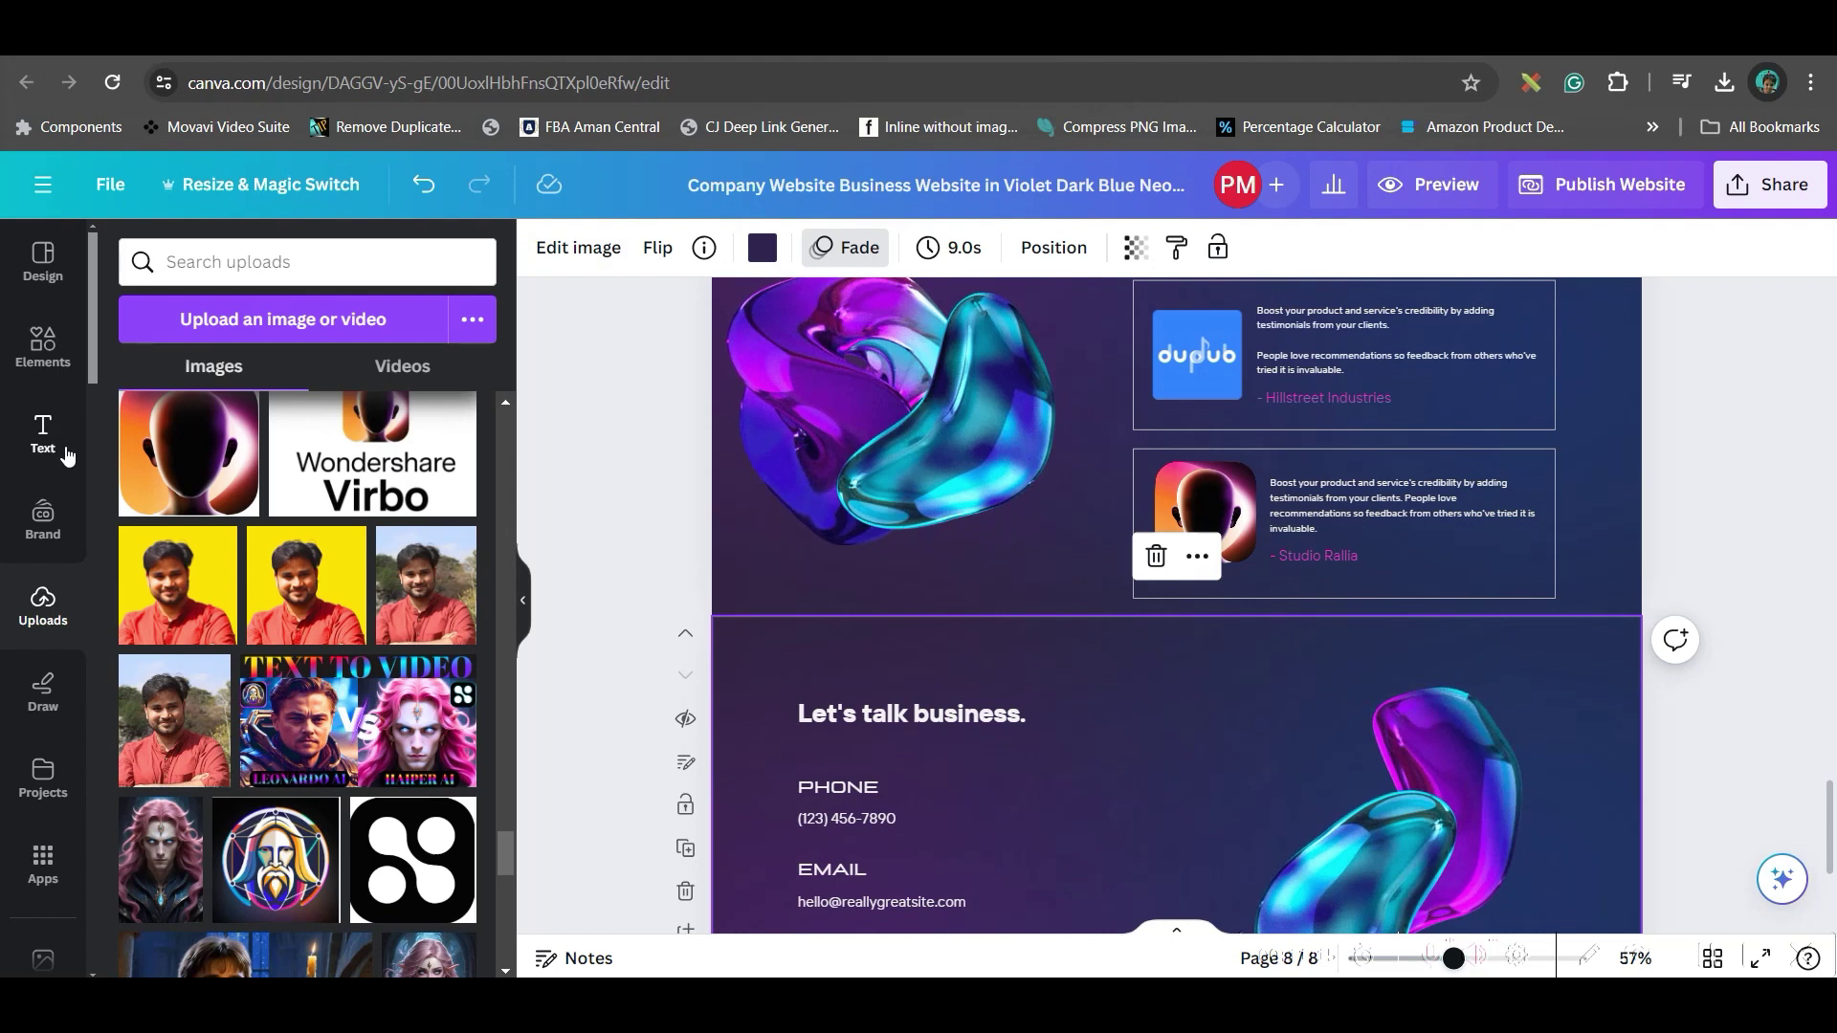
pyautogui.click(50, 279)
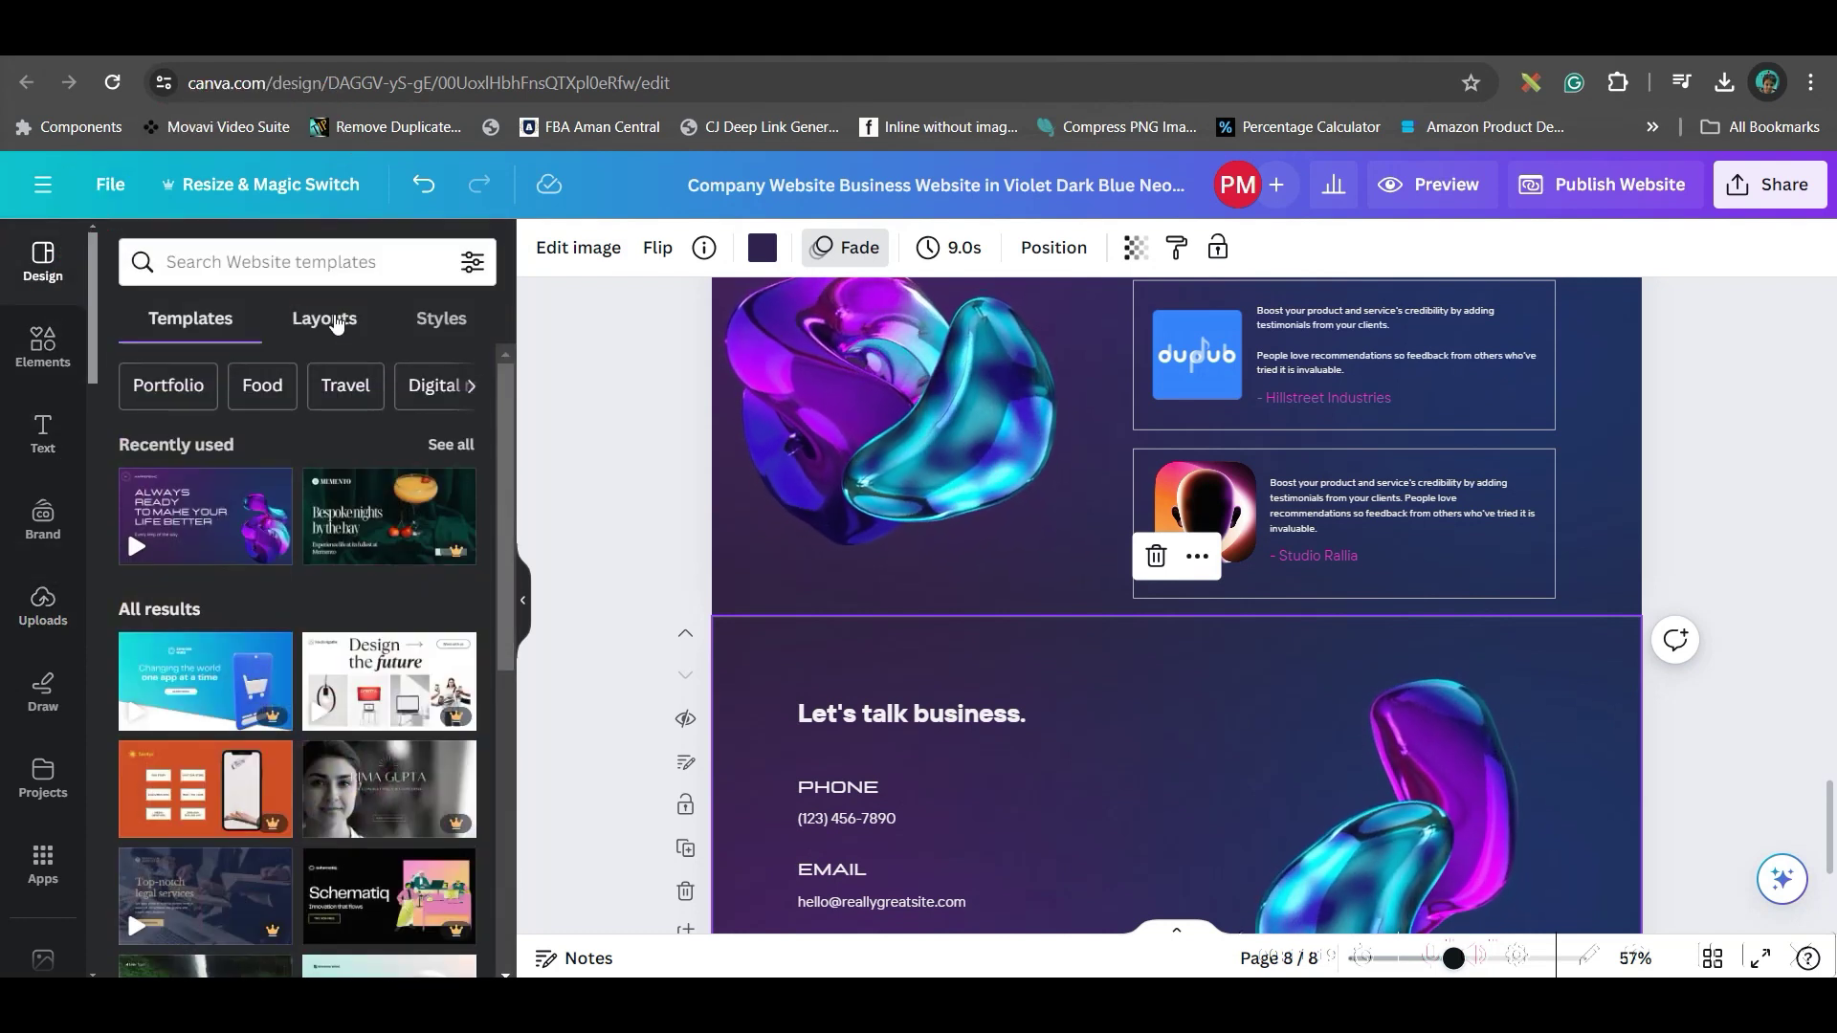
pyautogui.scroll(-3, 287, 689)
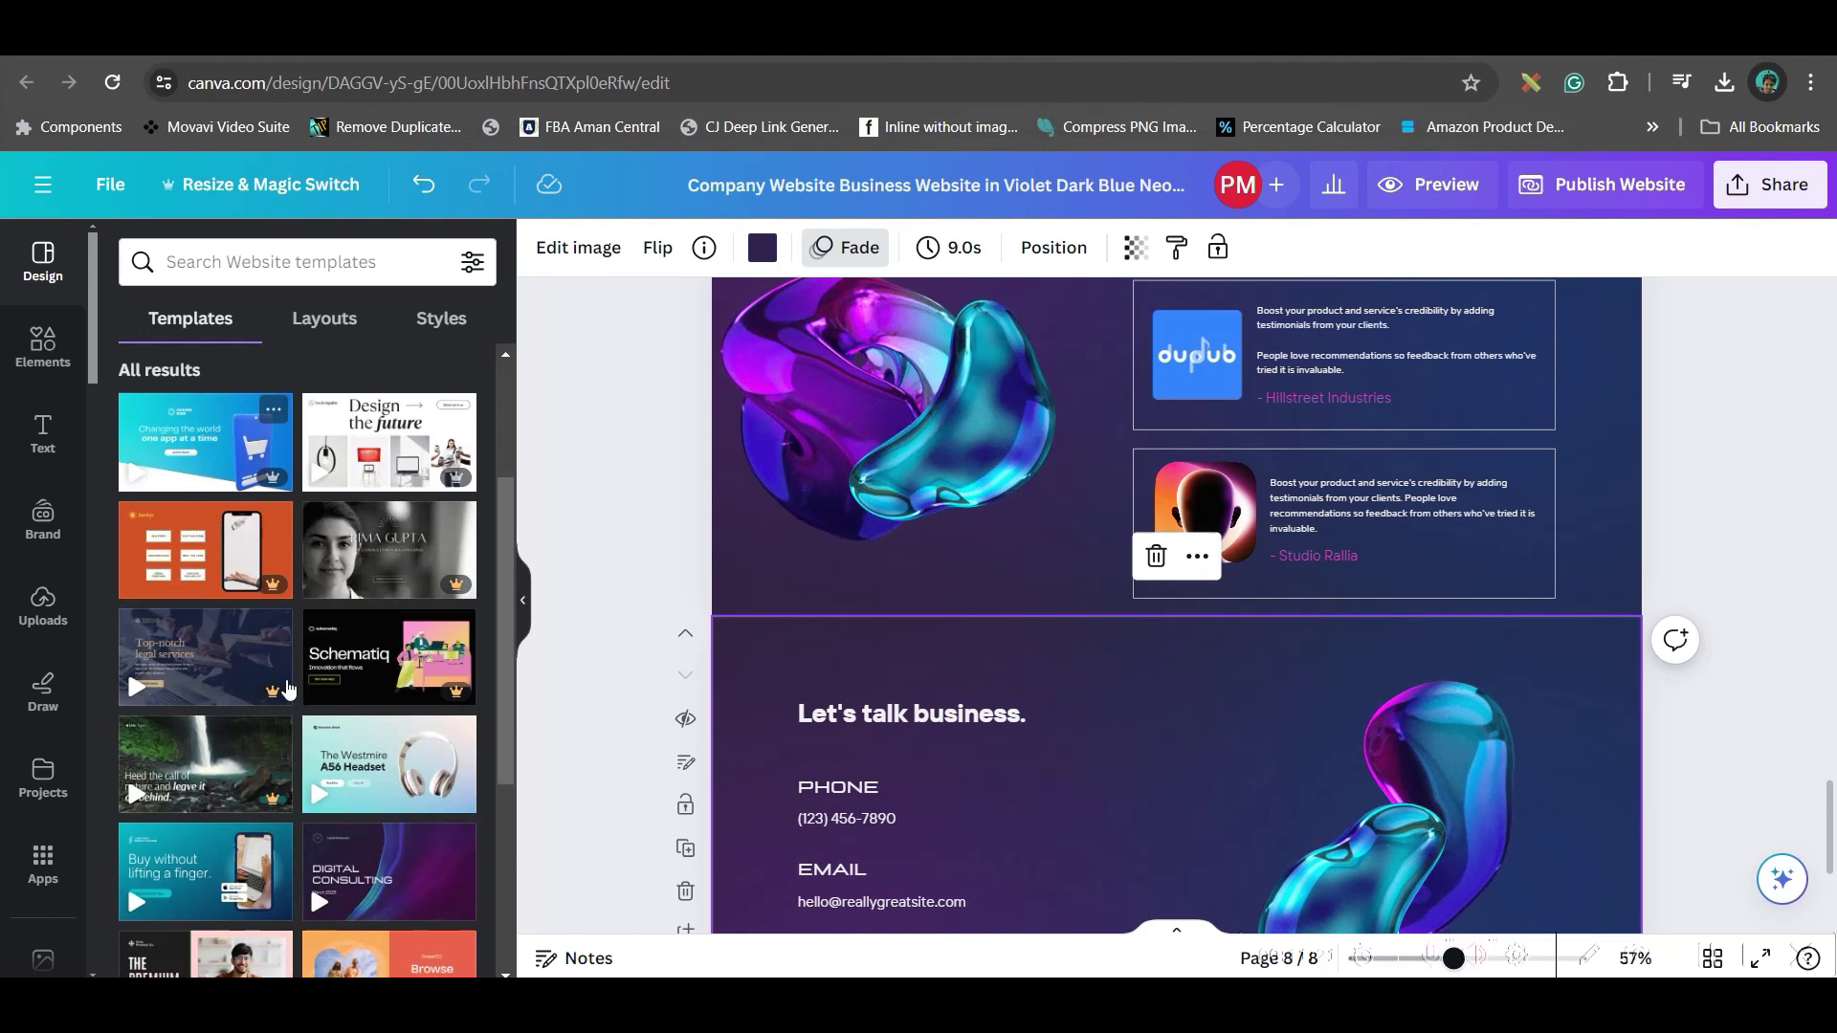
pyautogui.scroll(-3, 319, 814)
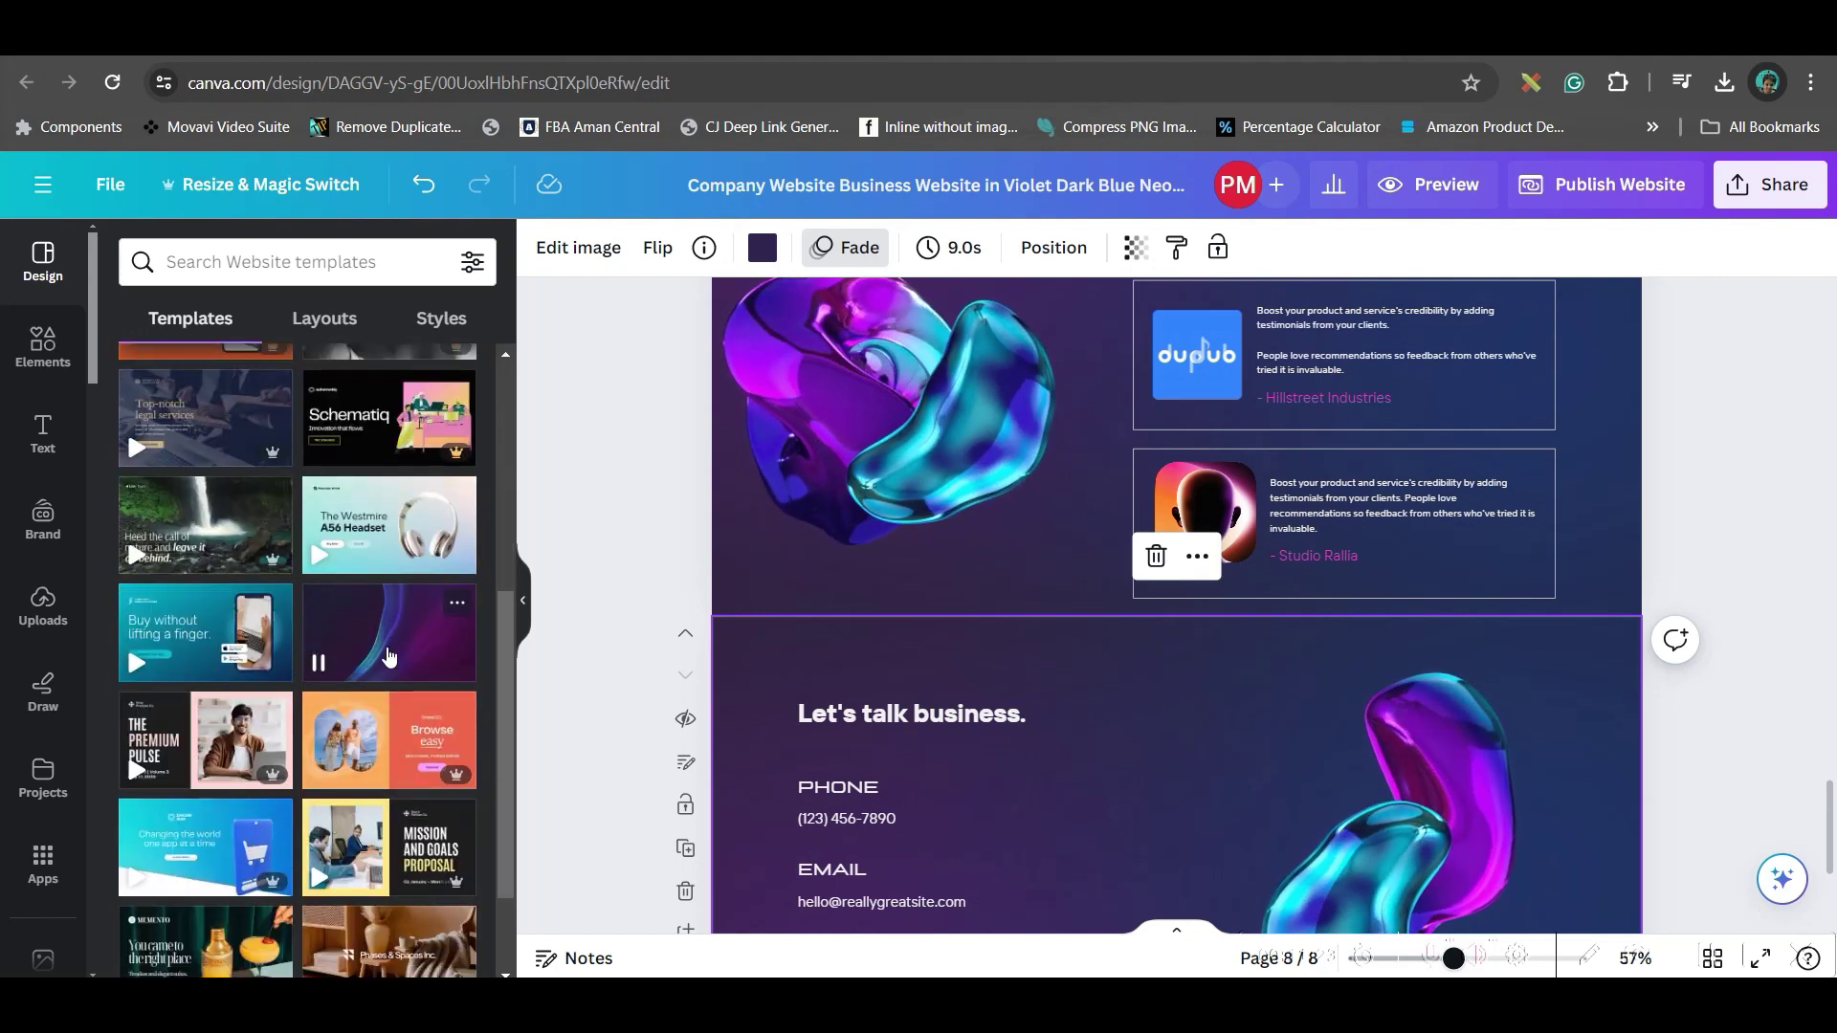
pyautogui.click(387, 653)
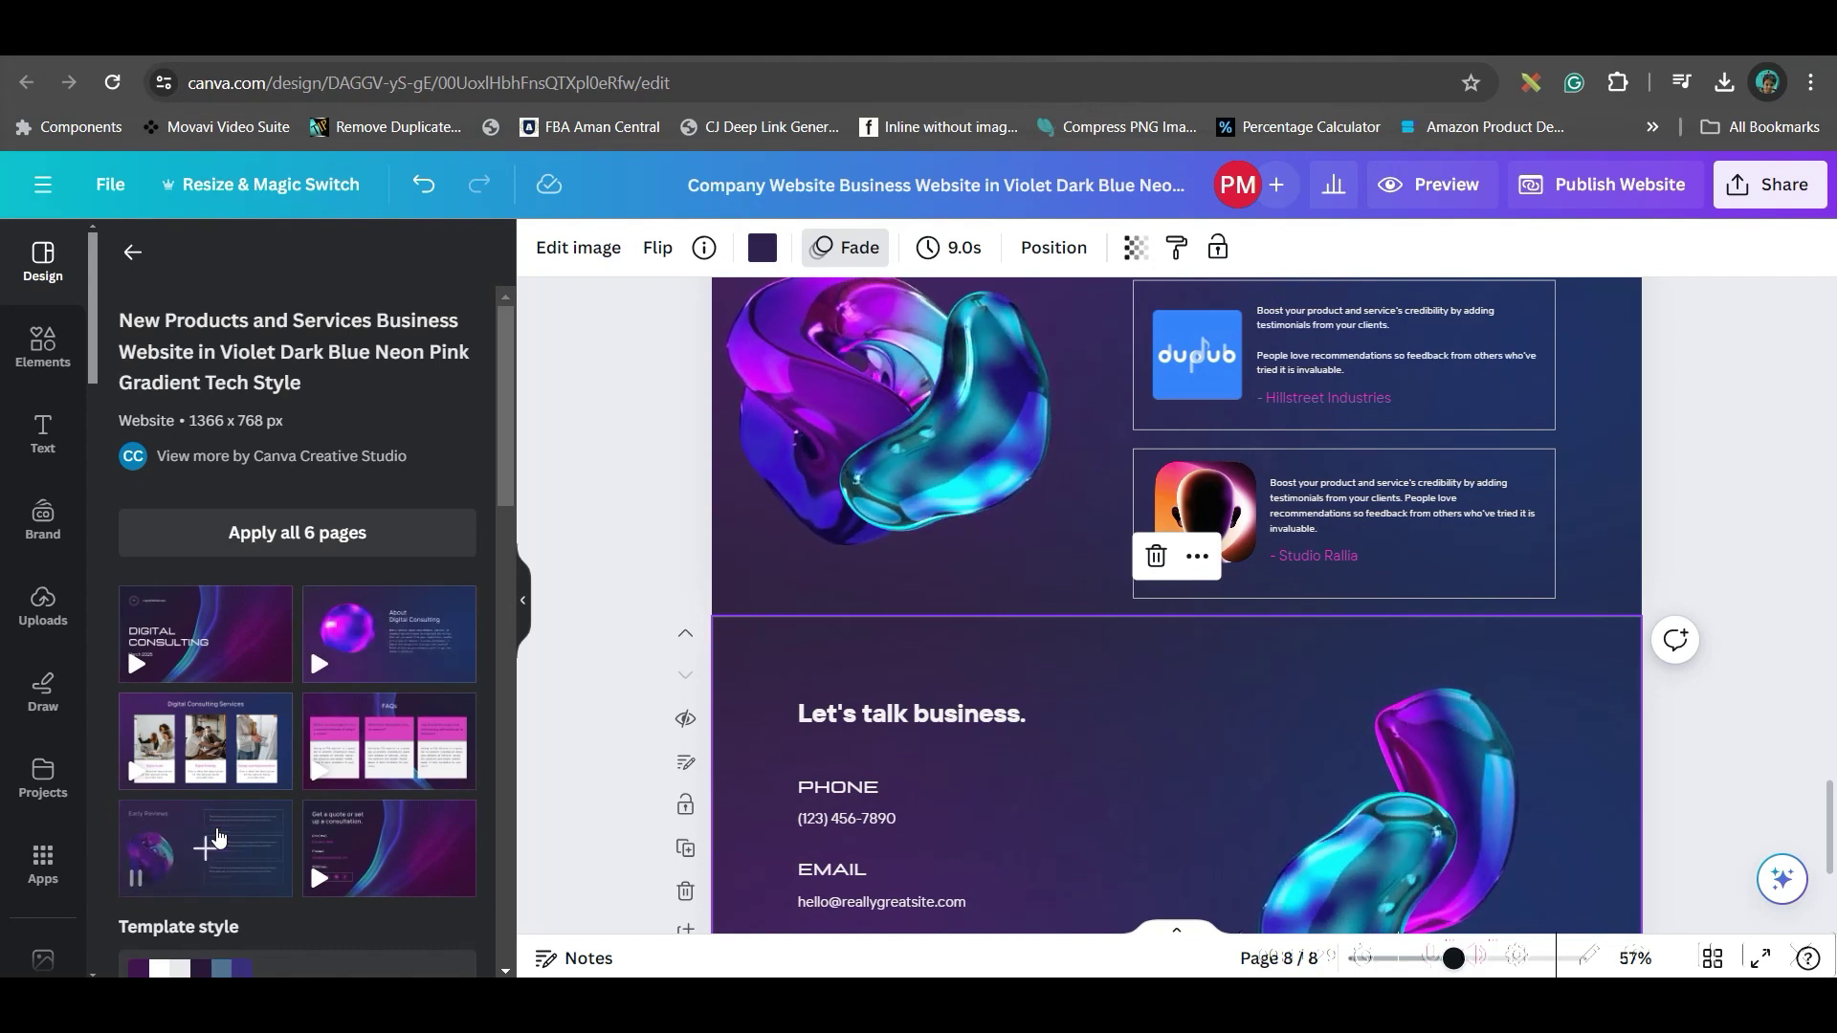
pyautogui.click(397, 641)
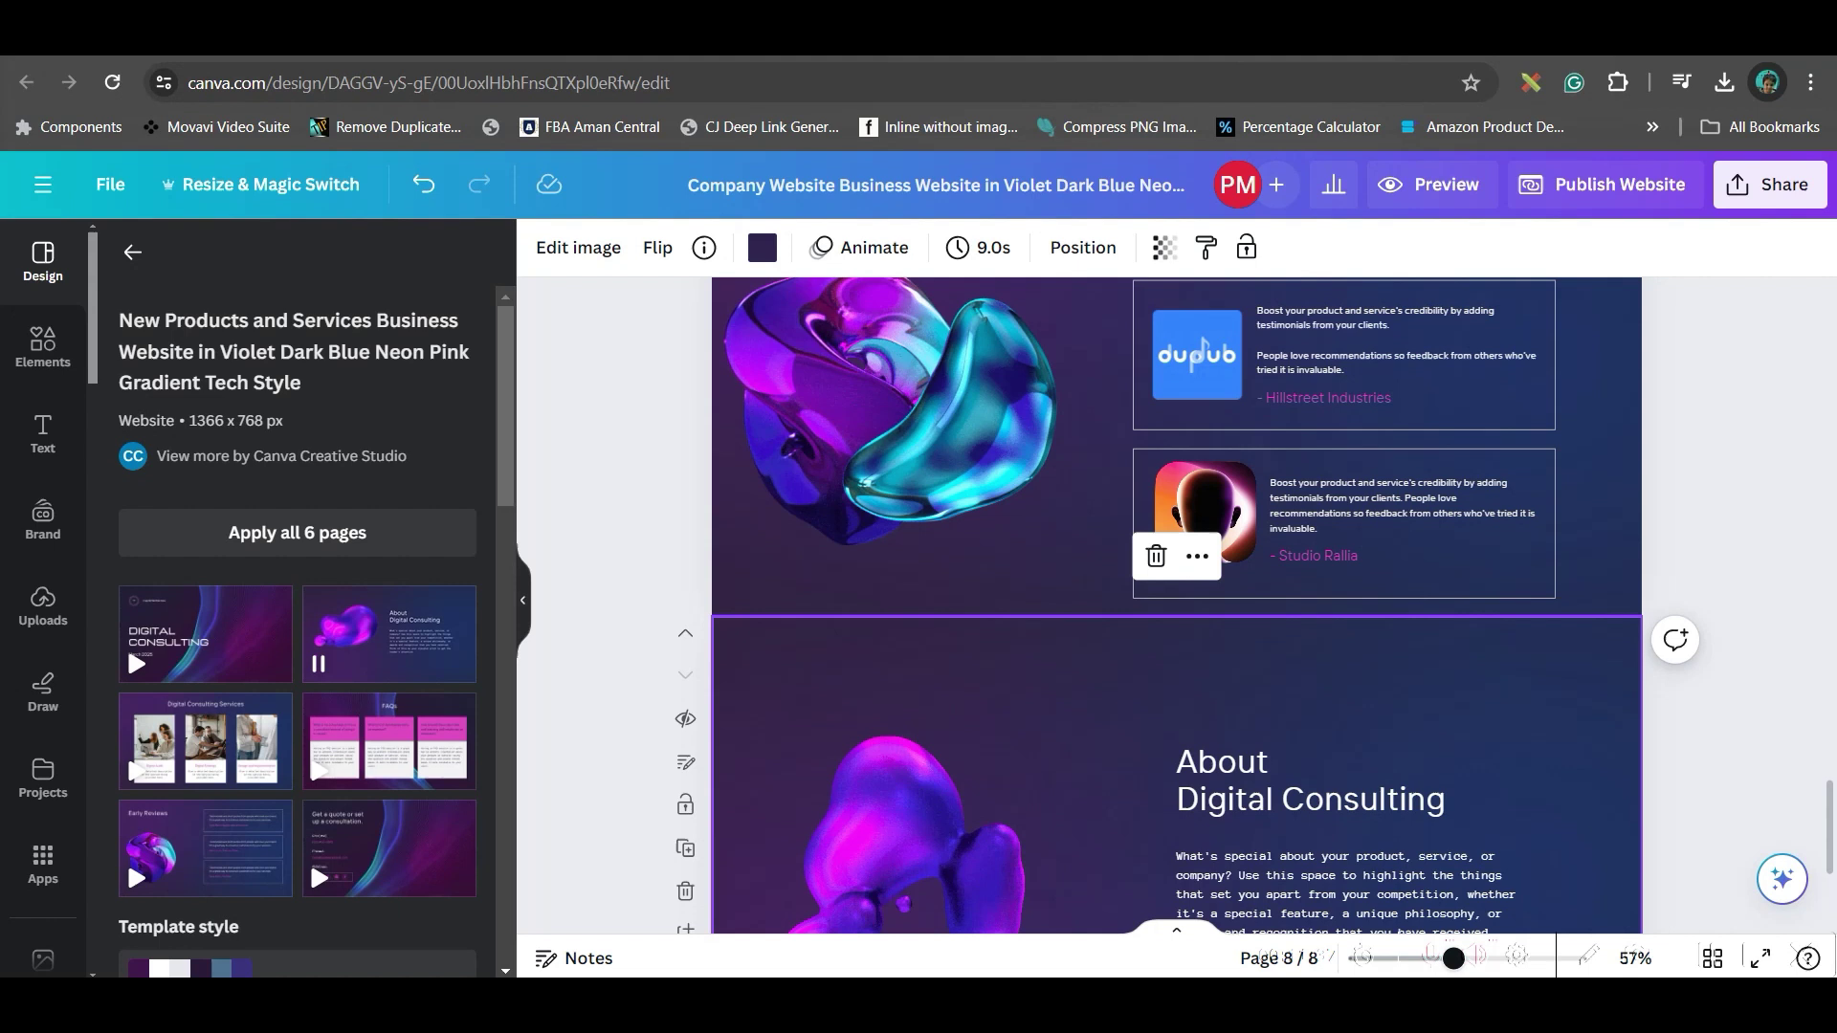
# Undo replacing the Let's talk business page, add page 9 and apply About Digital Consulting there
pyautogui.scroll(-3, 1415, 859)
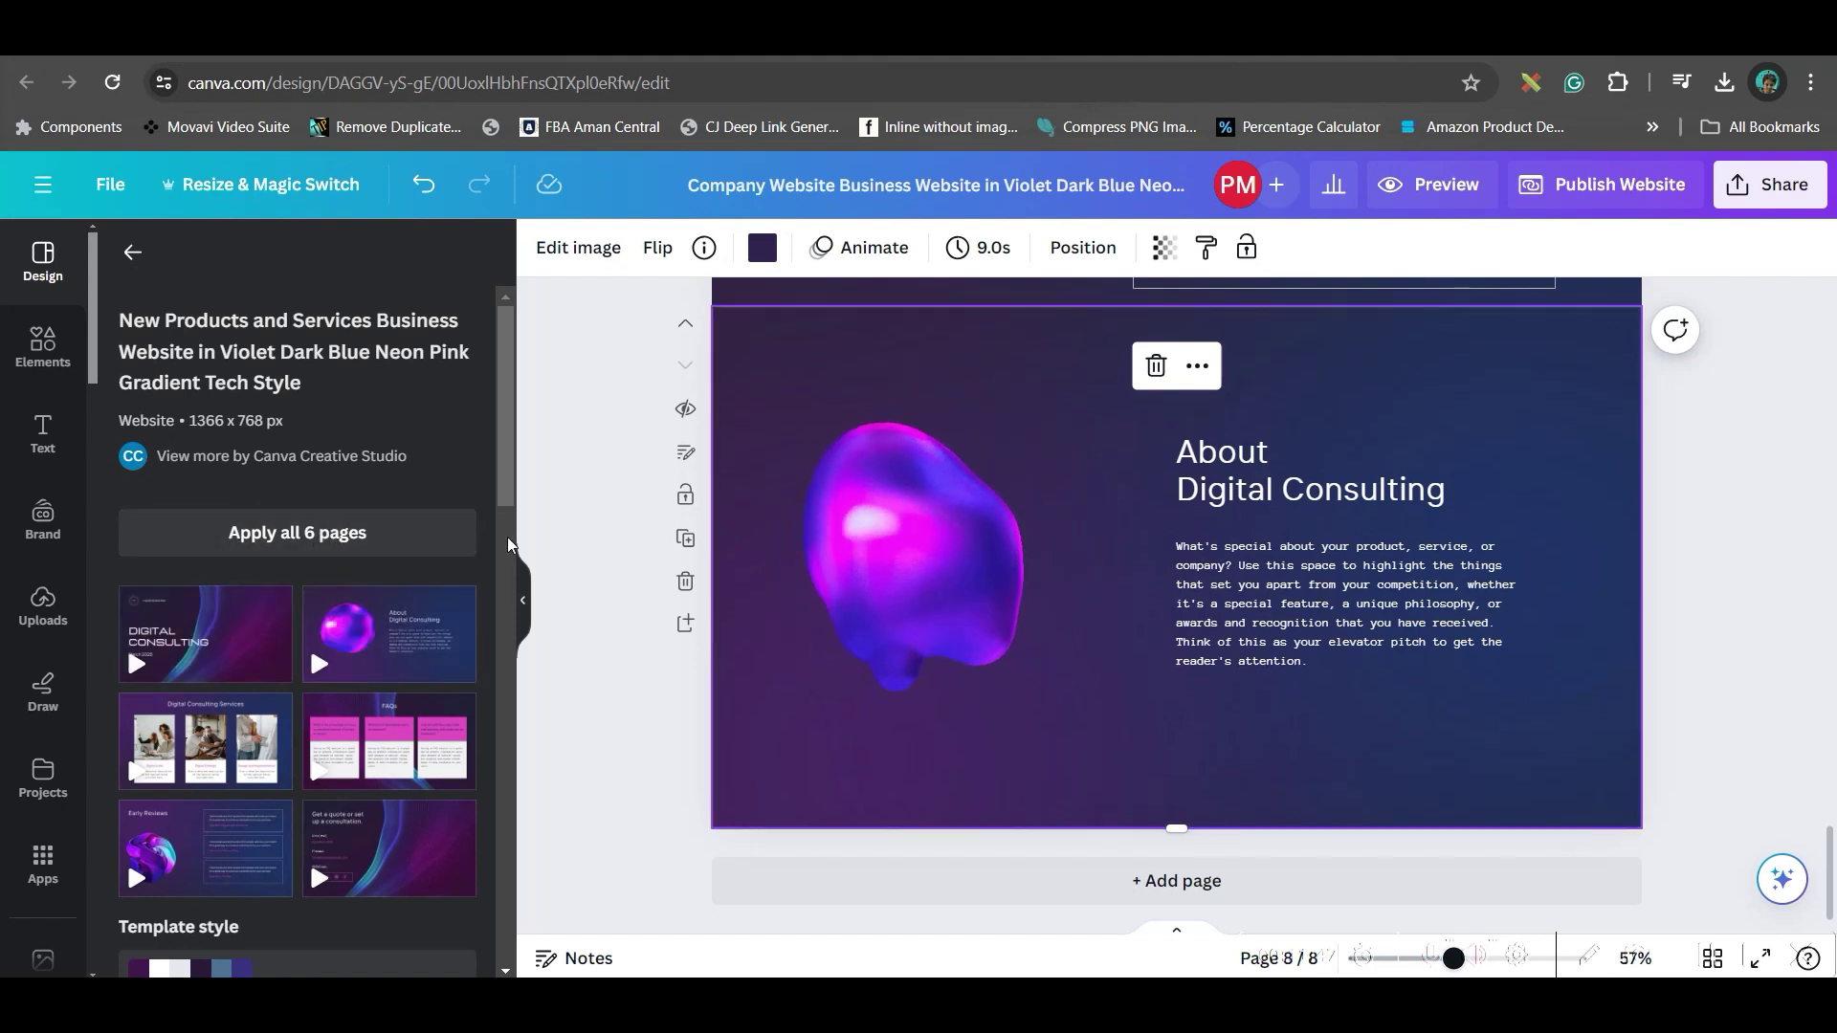
pyautogui.scroll(-5, 349, 796)
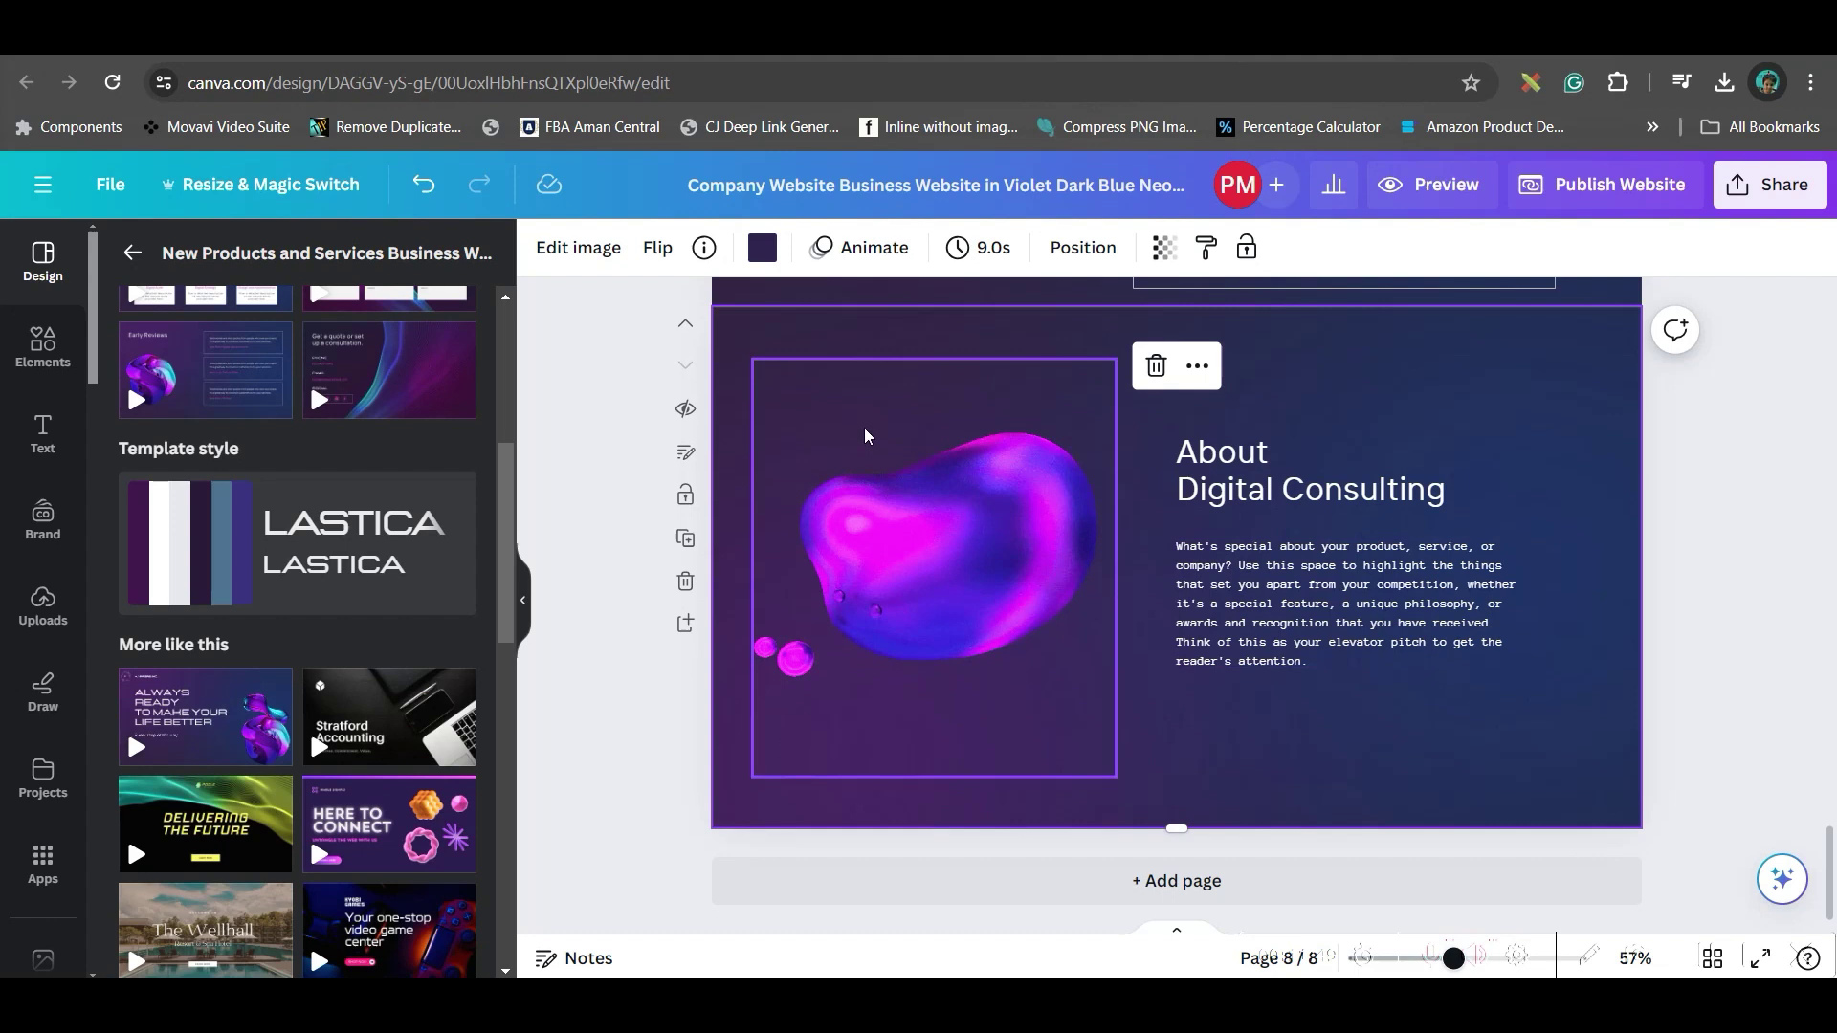
pyautogui.hotkey('ctrl', 'z')
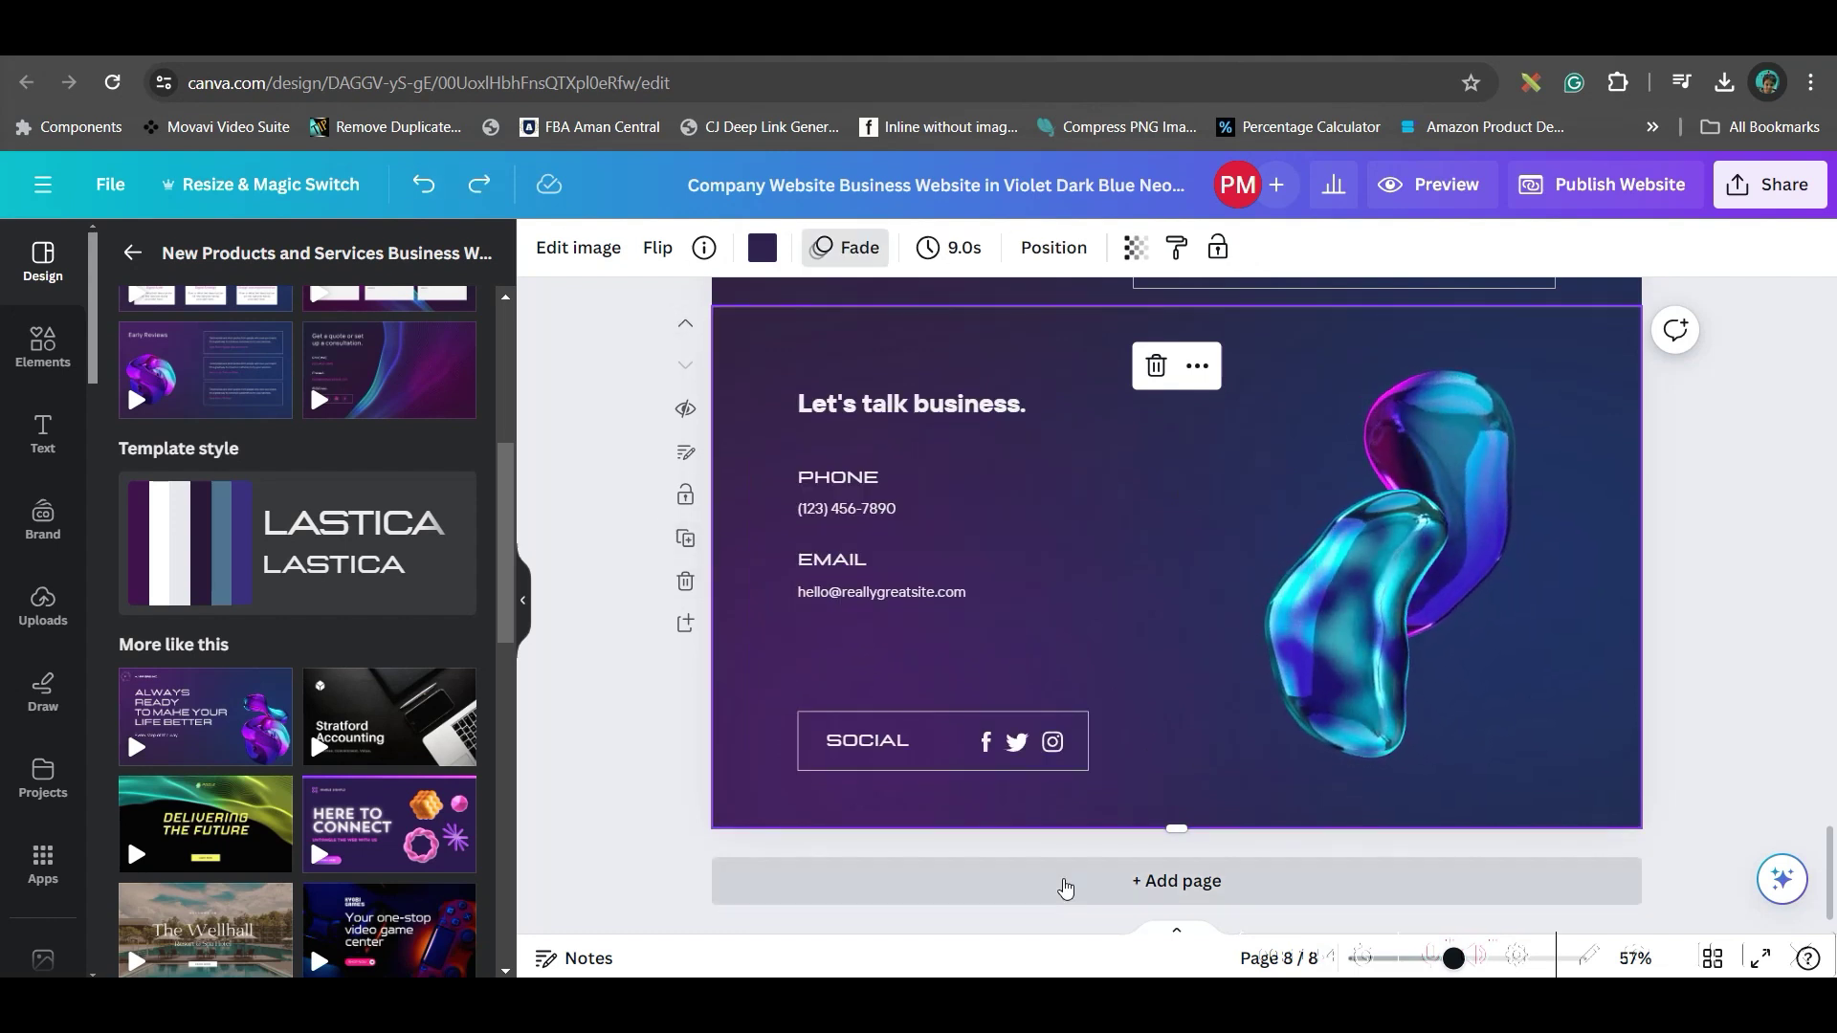
pyautogui.click(1069, 887)
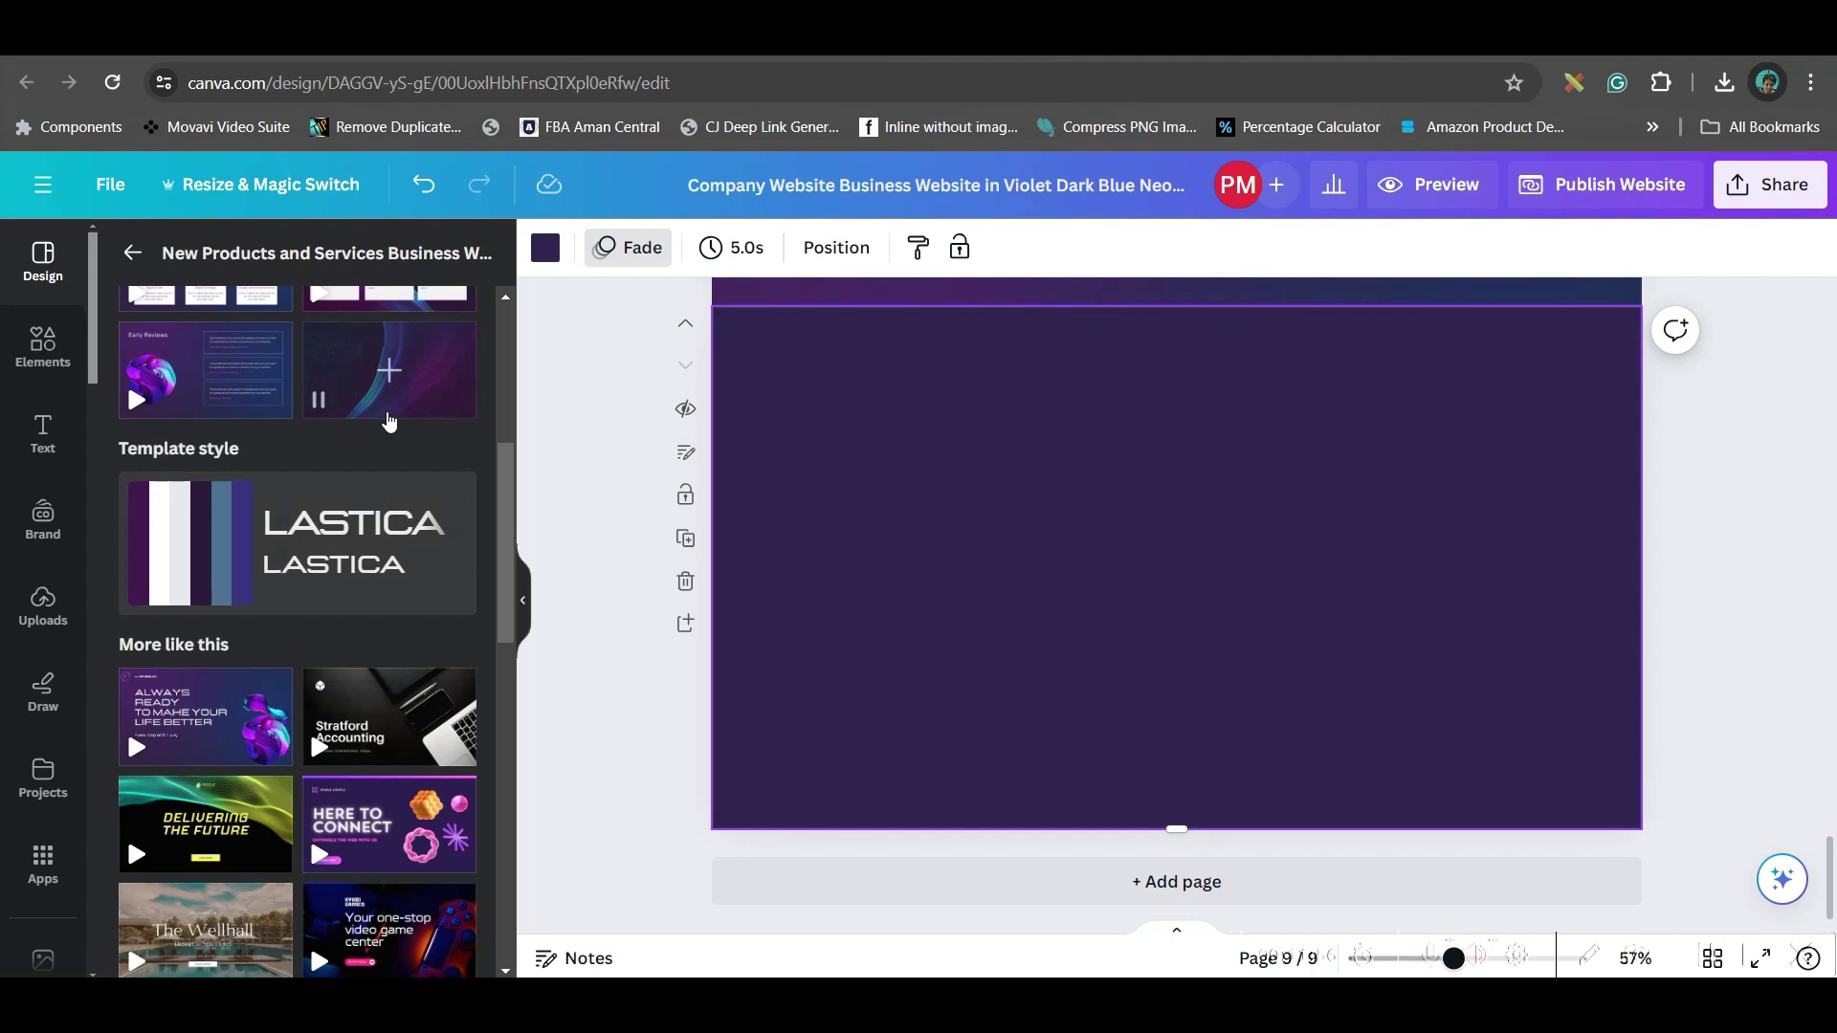
pyautogui.scroll(4, 215, 392)
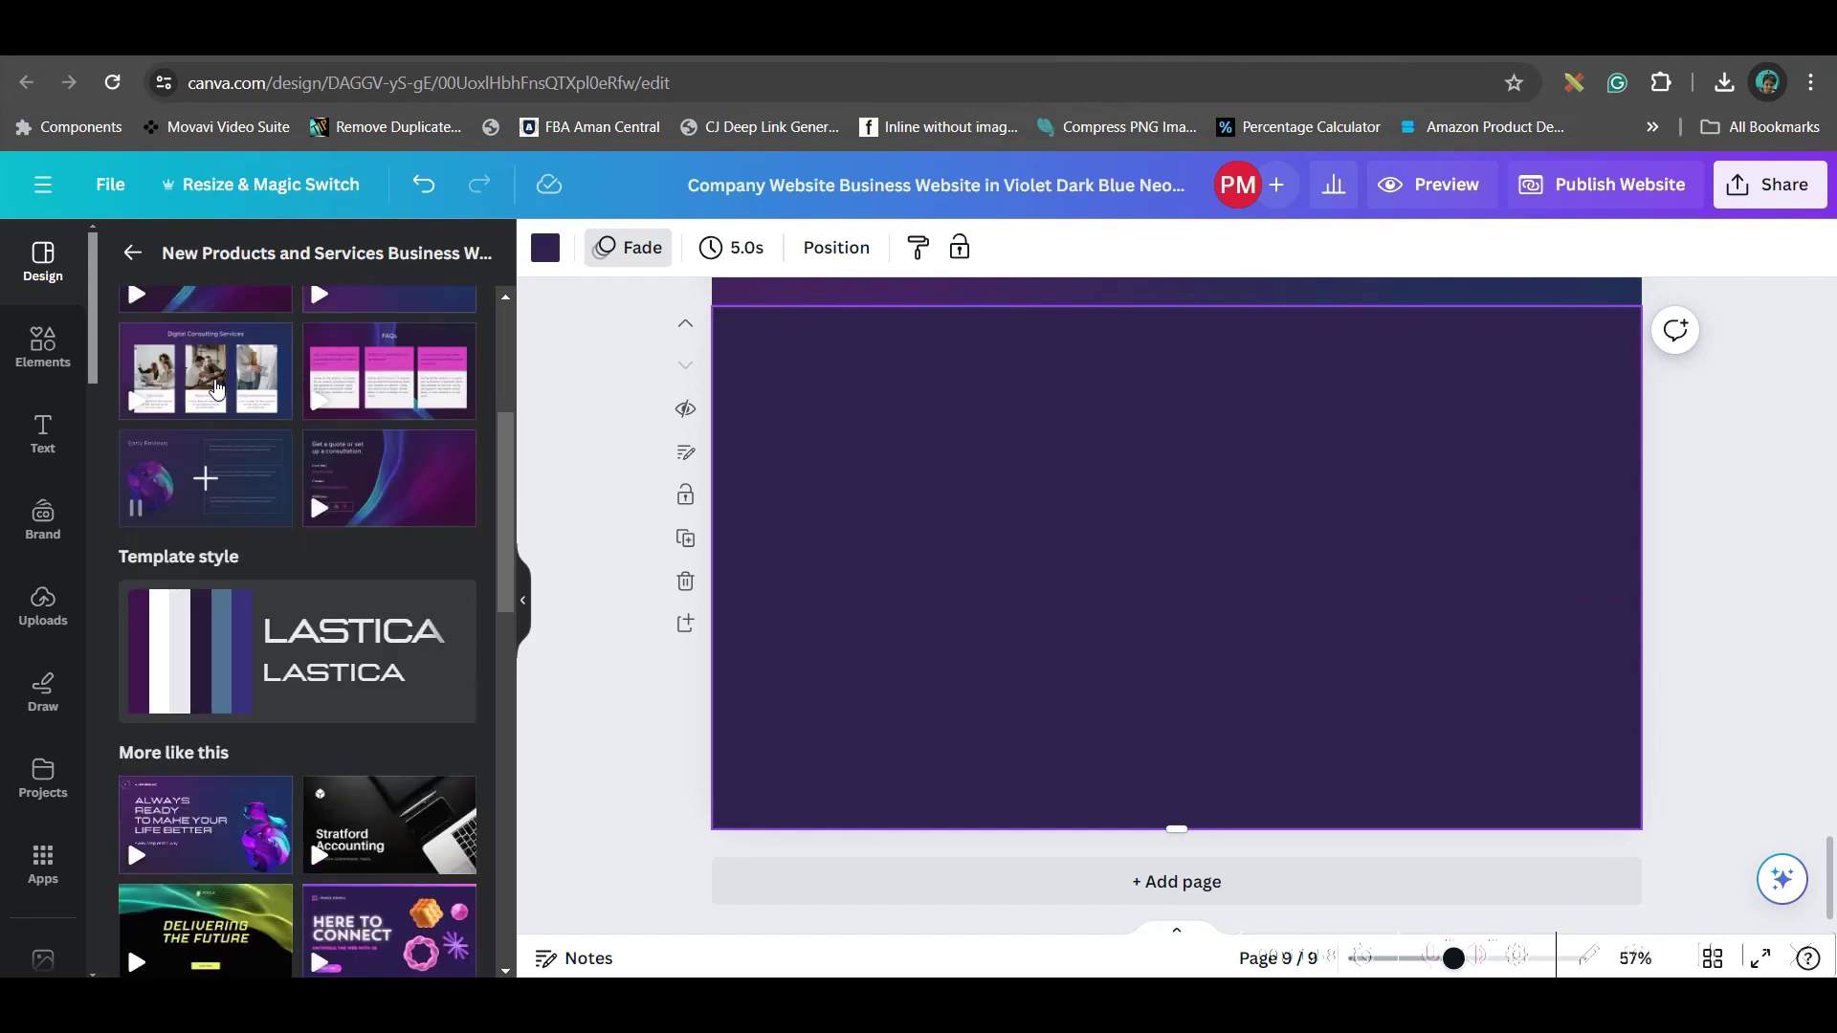
pyautogui.click(389, 513)
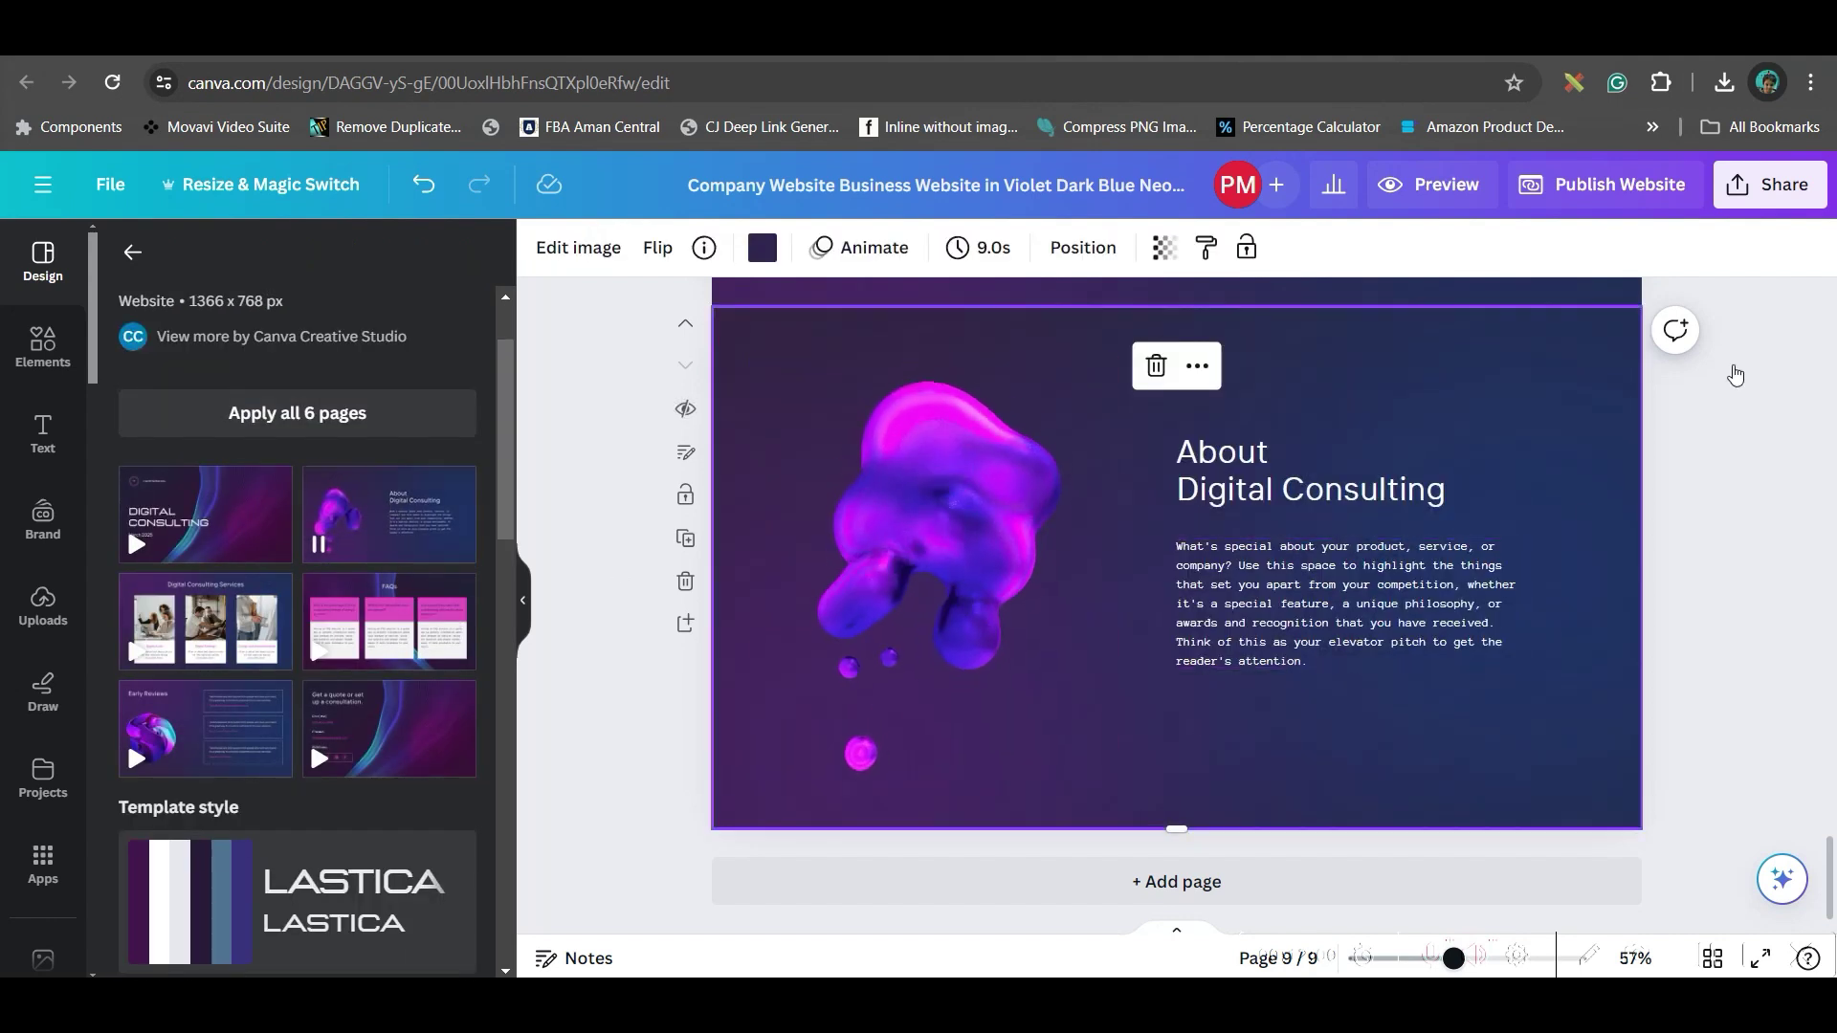
pyautogui.scroll(5, 1531, 516)
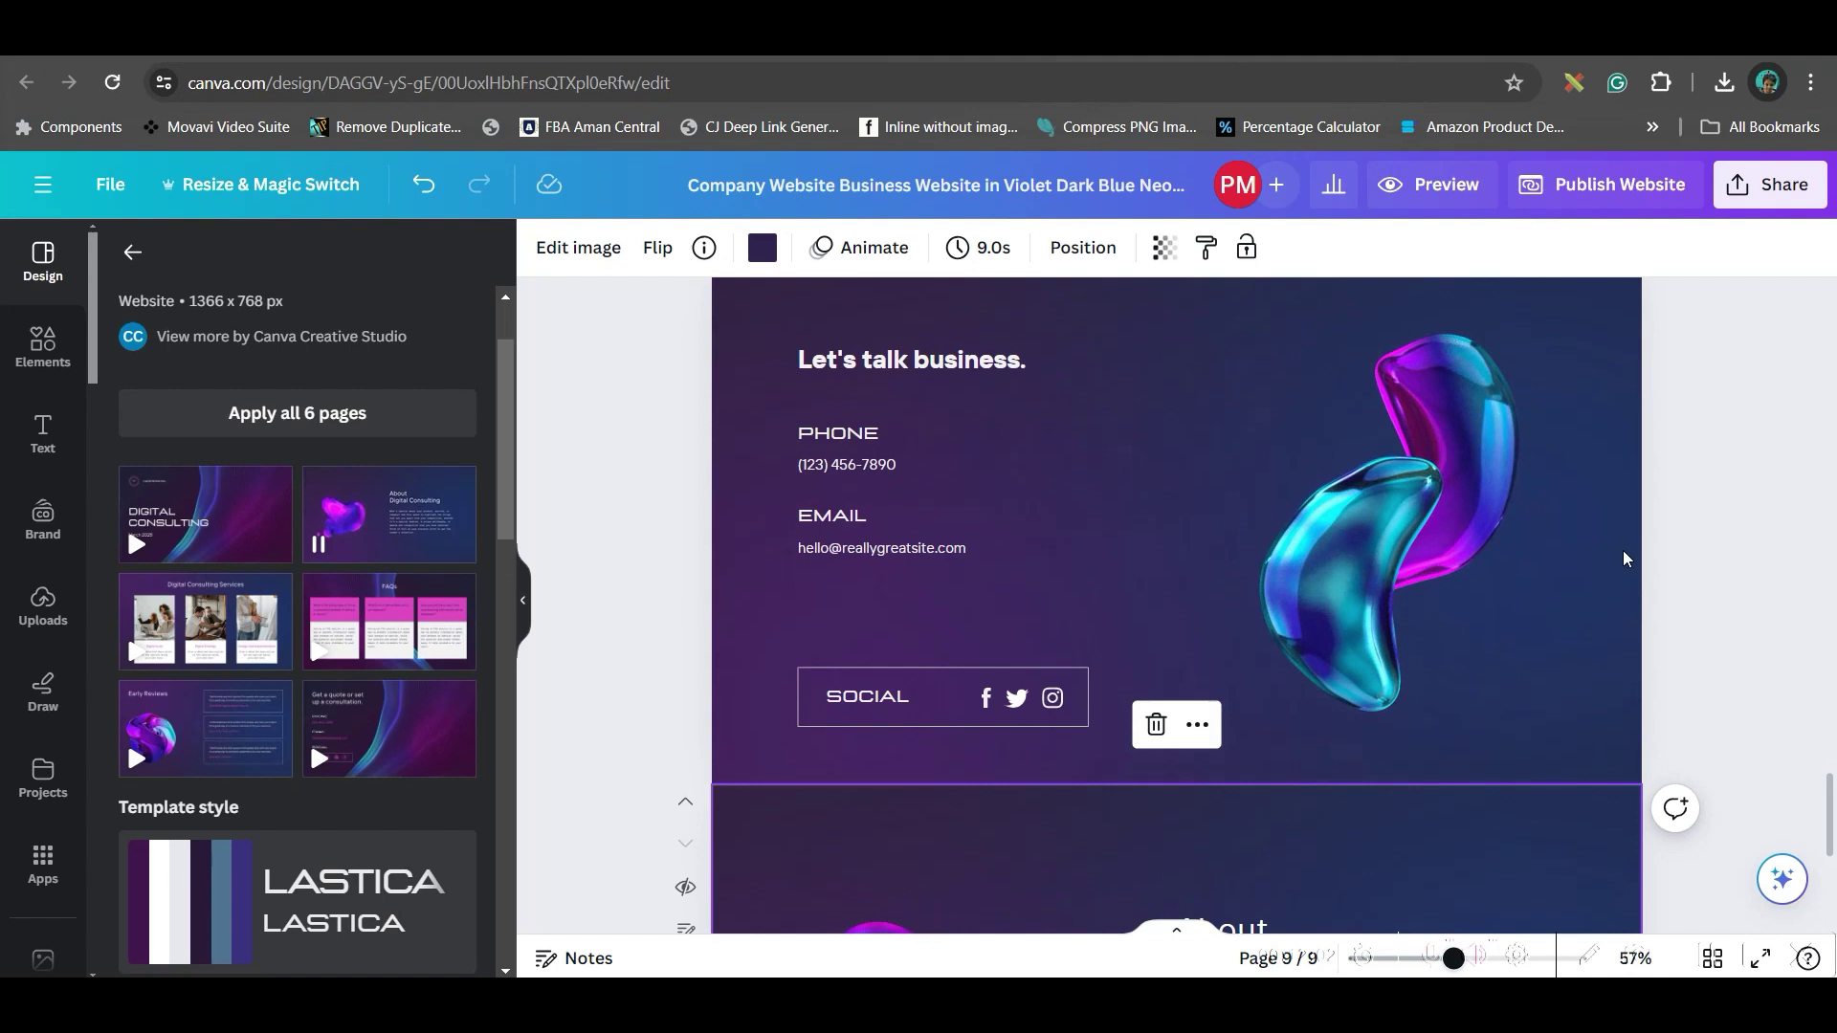
pyautogui.scroll(5, 1531, 514)
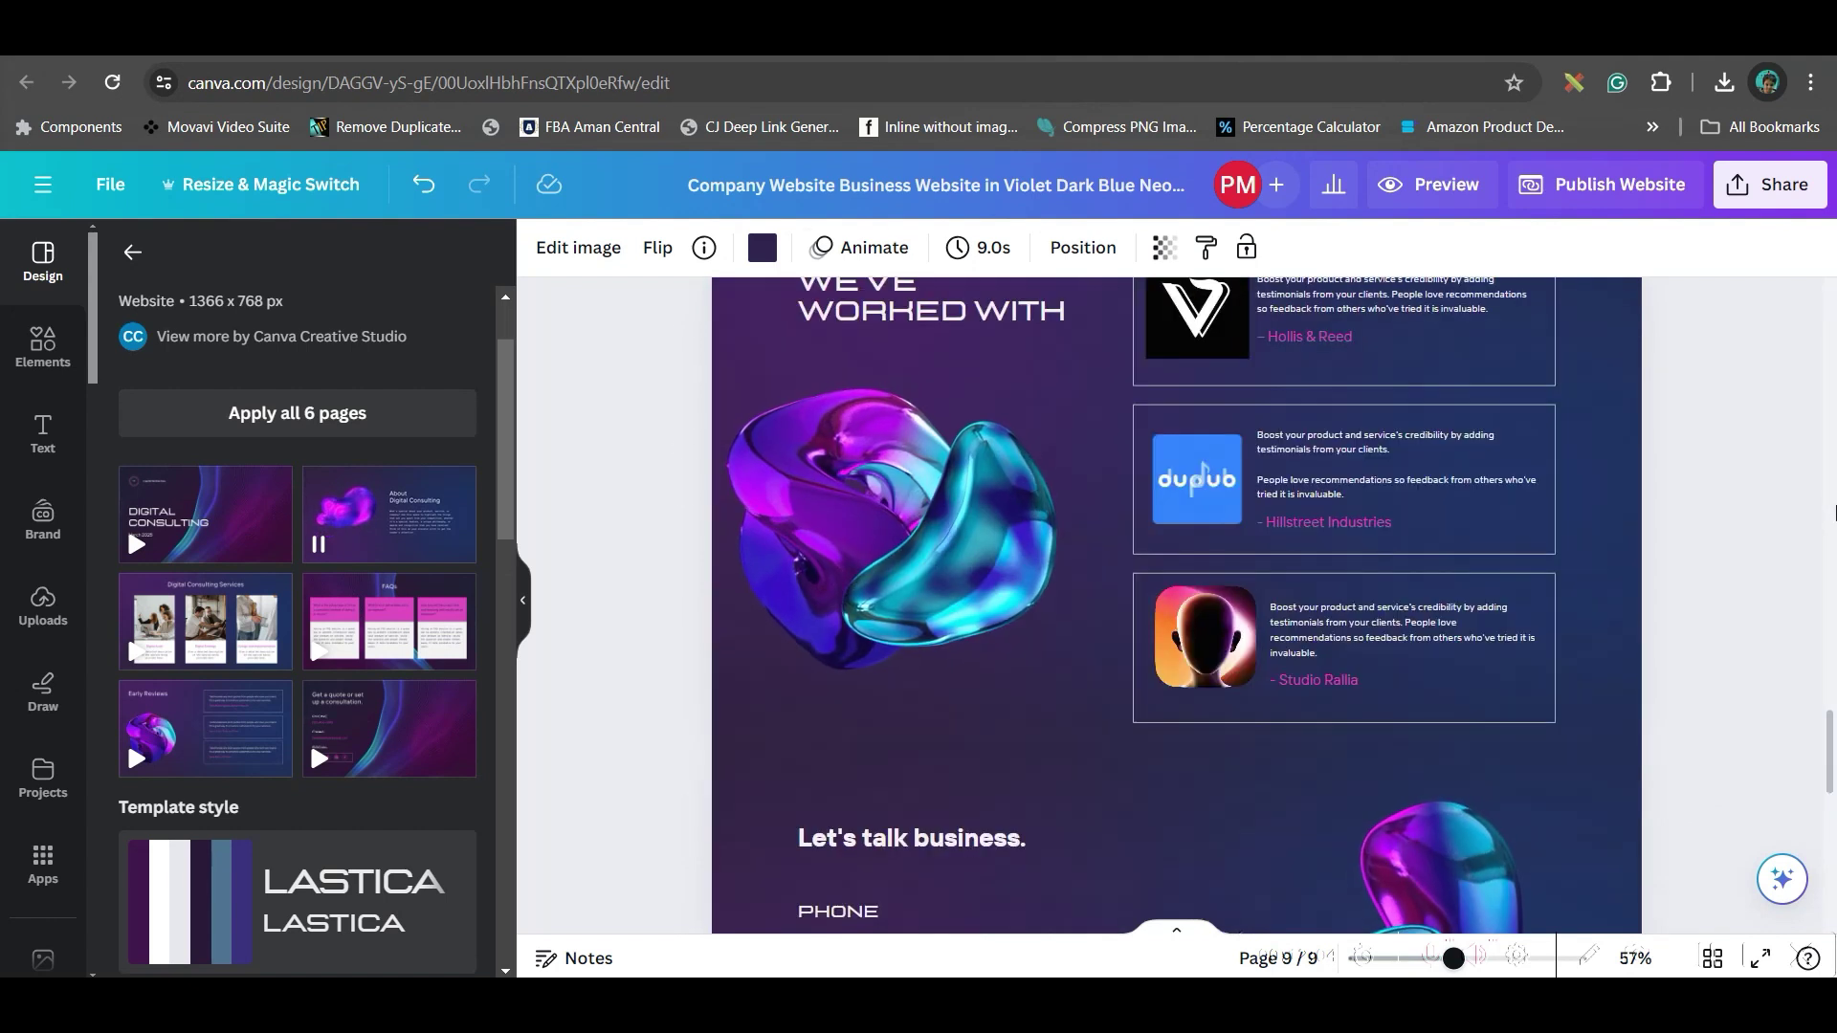
pyautogui.scroll(-4, 1202, 730)
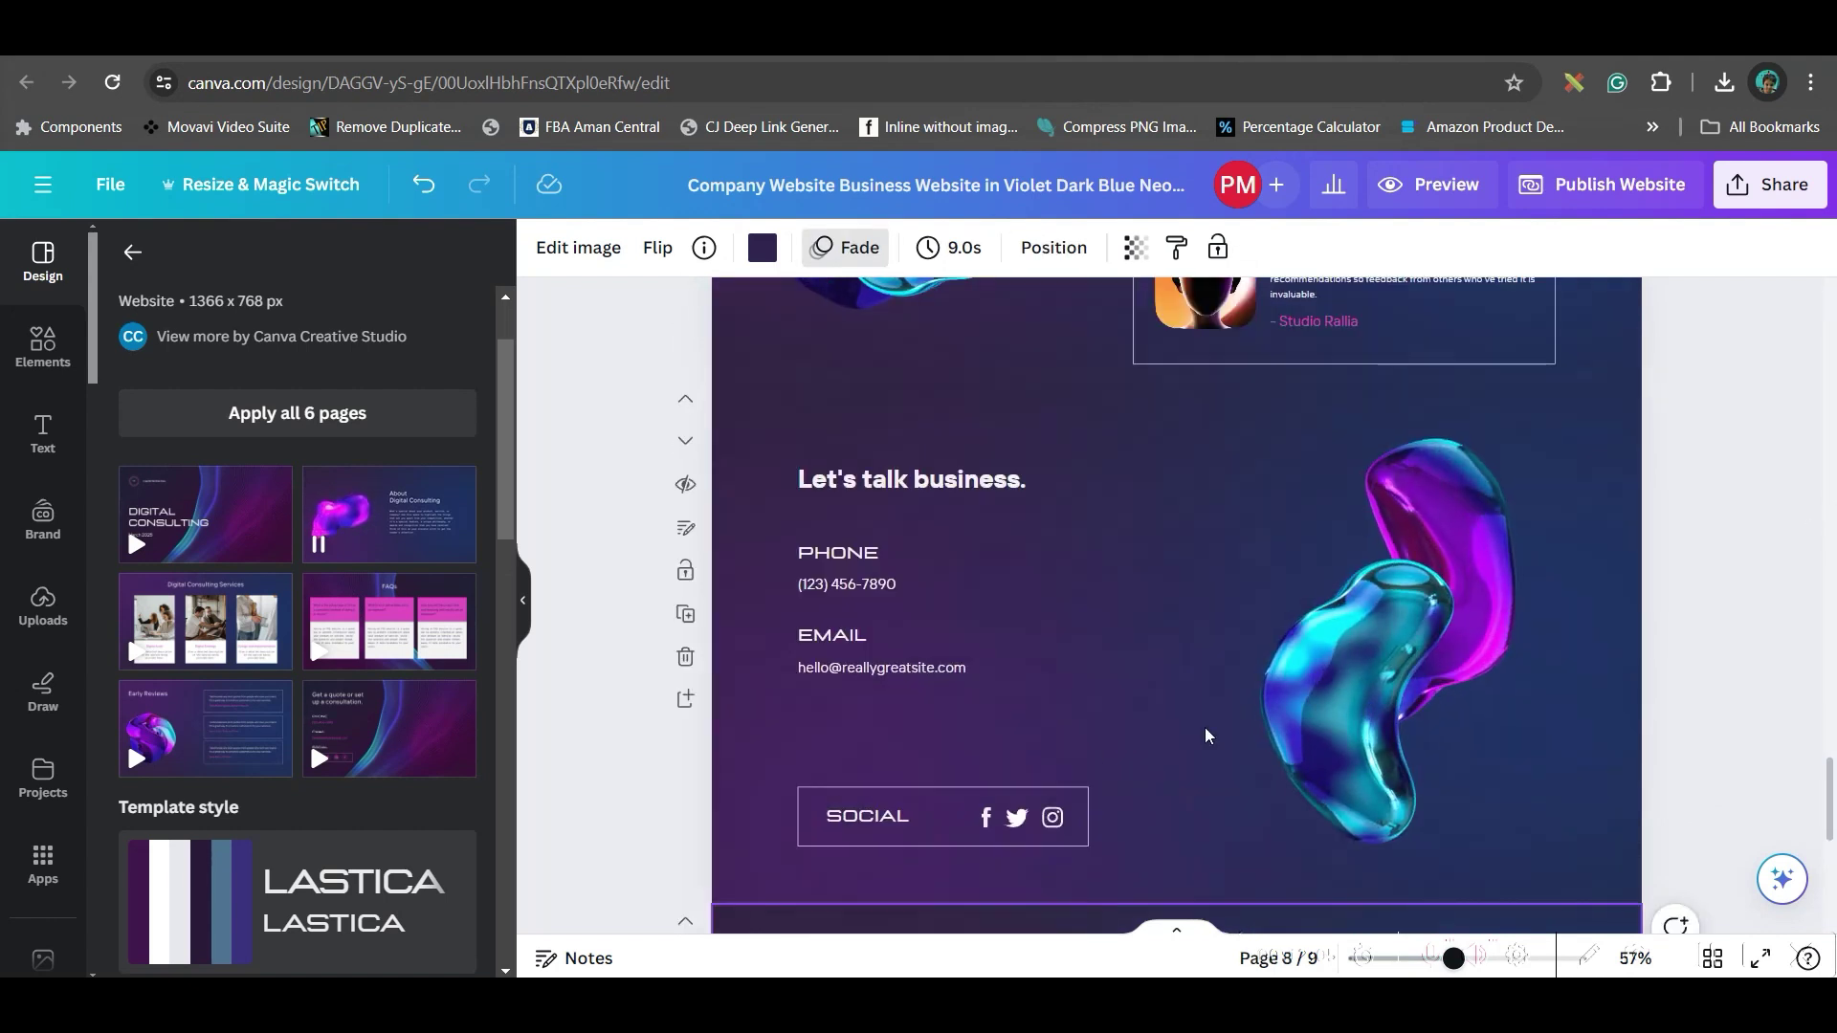
# Add a blank page below, then open link settings for the SOCIAL box's Facebook icon
pyautogui.click(985, 822)
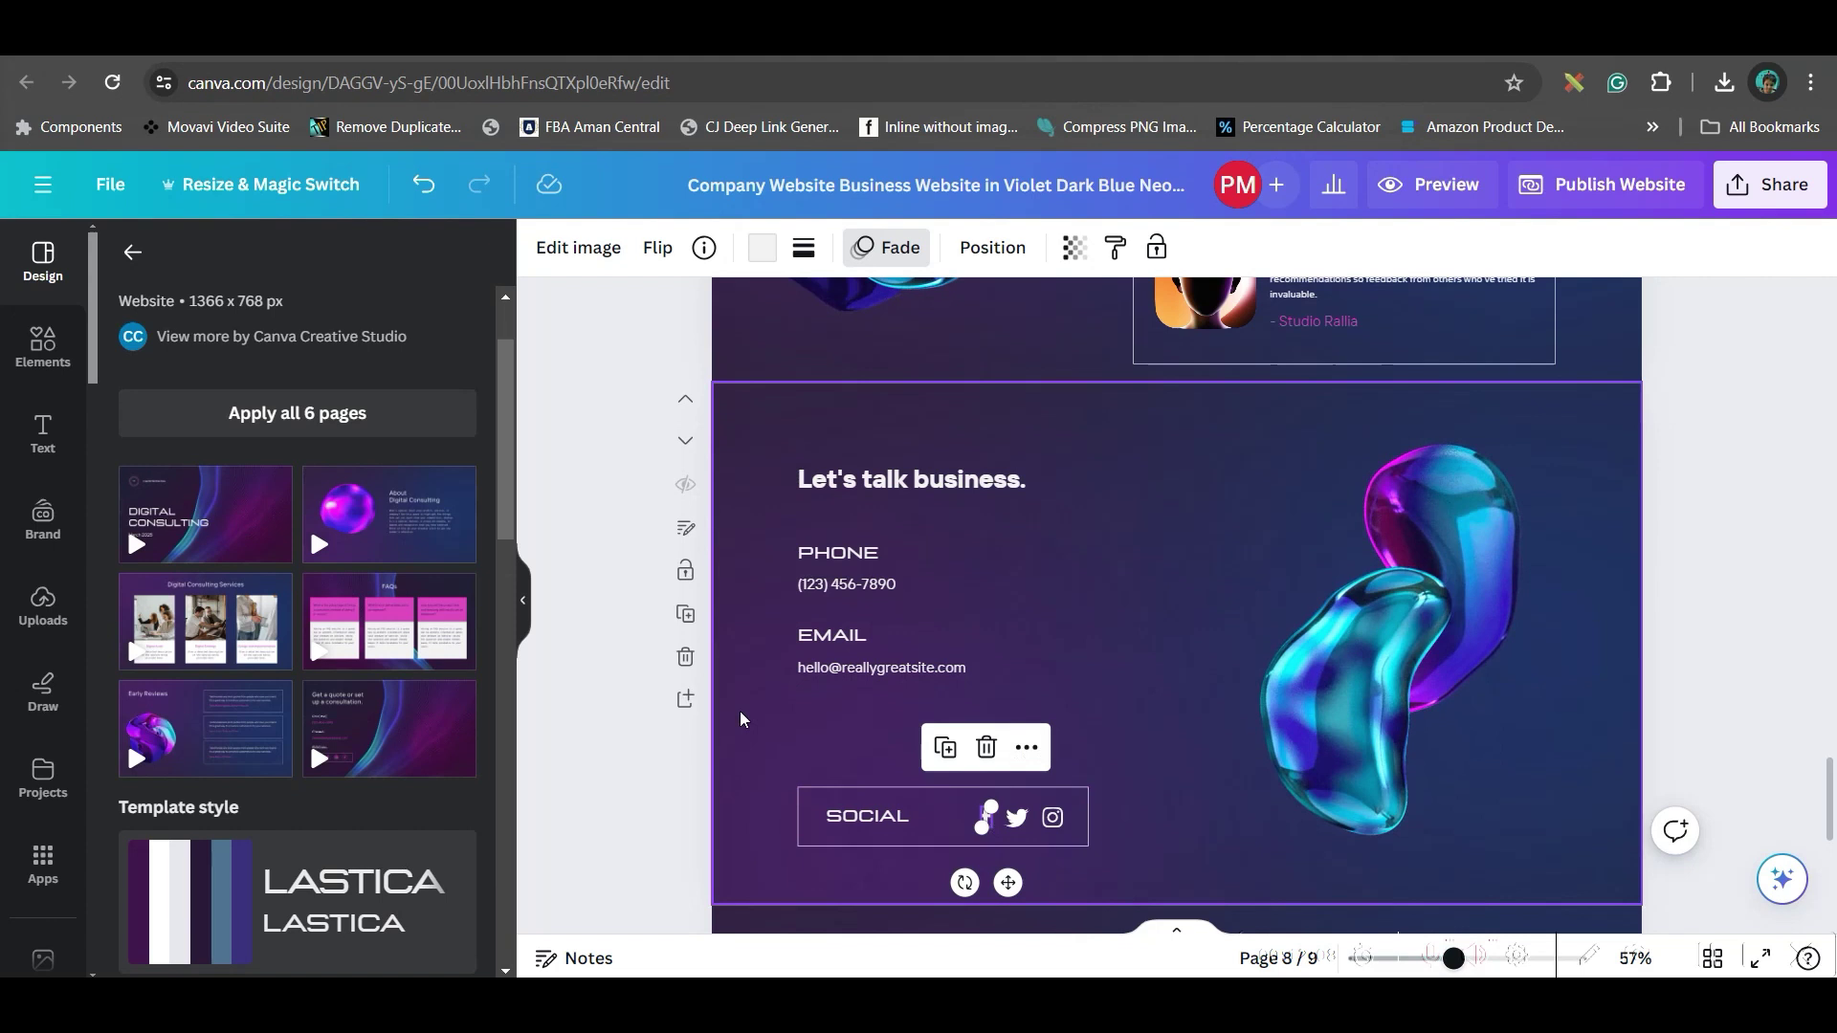
pyautogui.click(685, 699)
pyautogui.scroll(3, 986, 461)
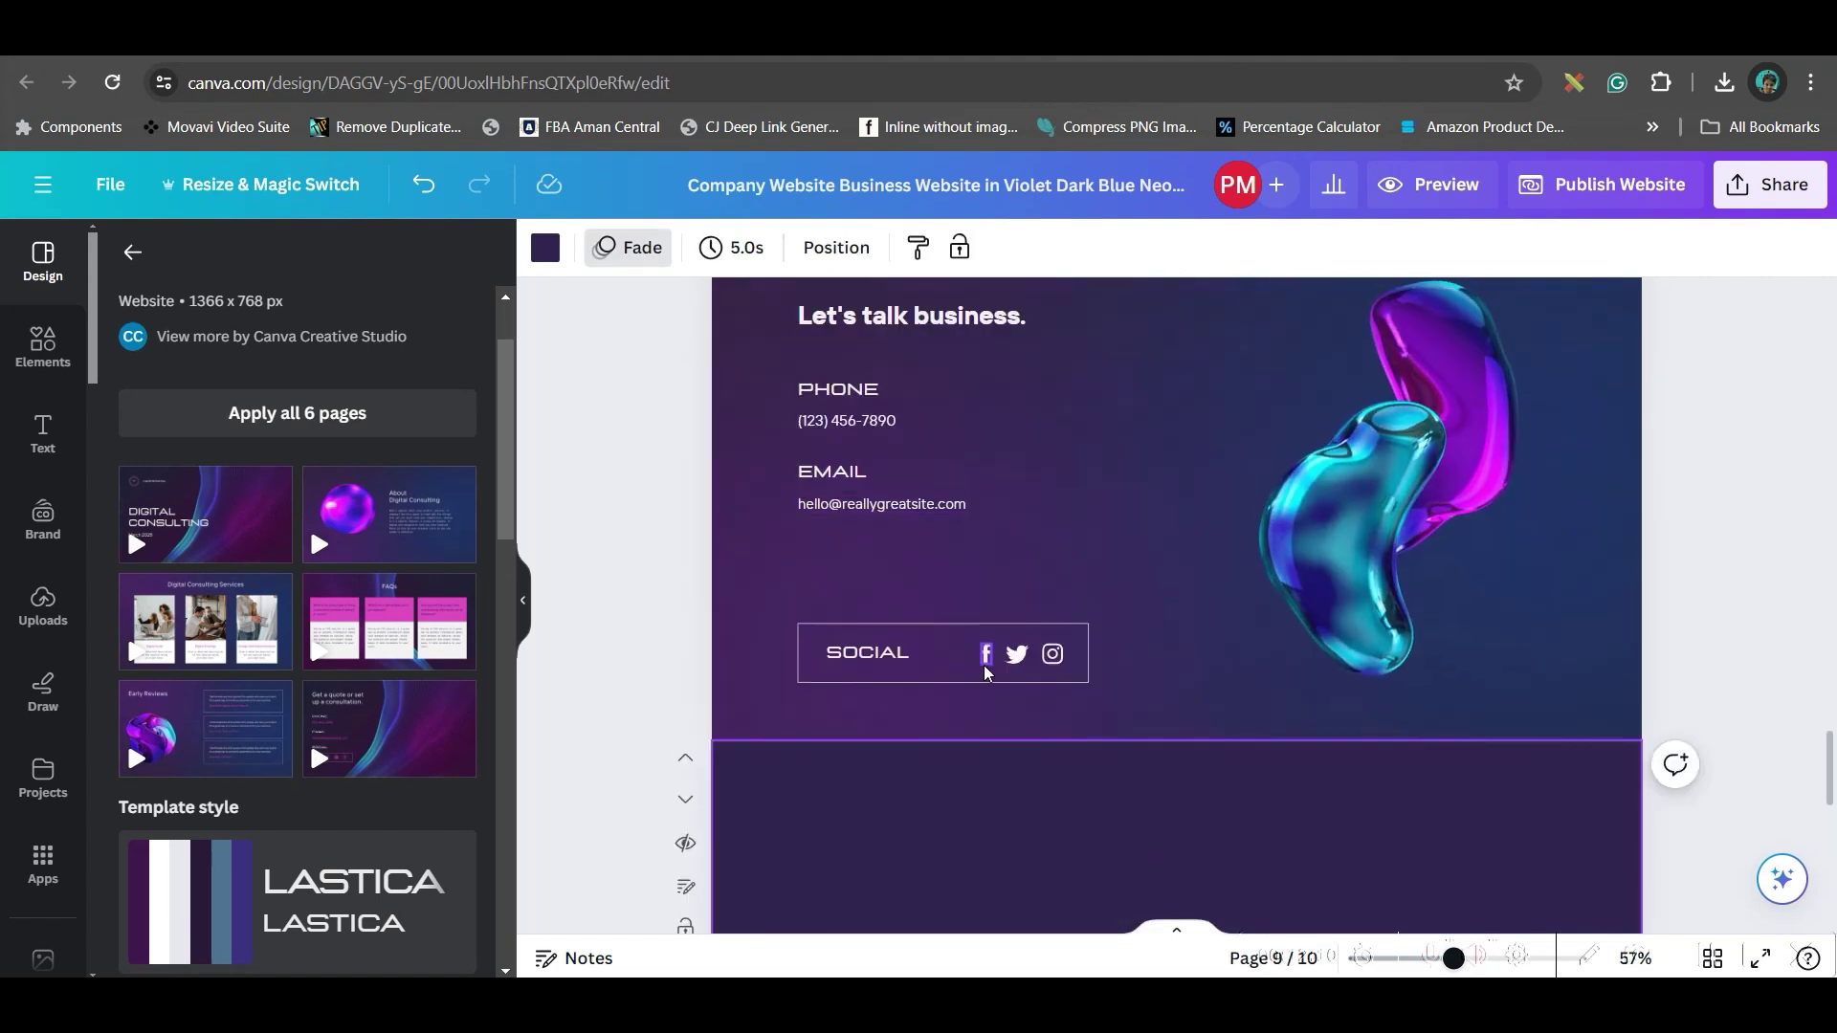
pyautogui.rightClick(986, 653)
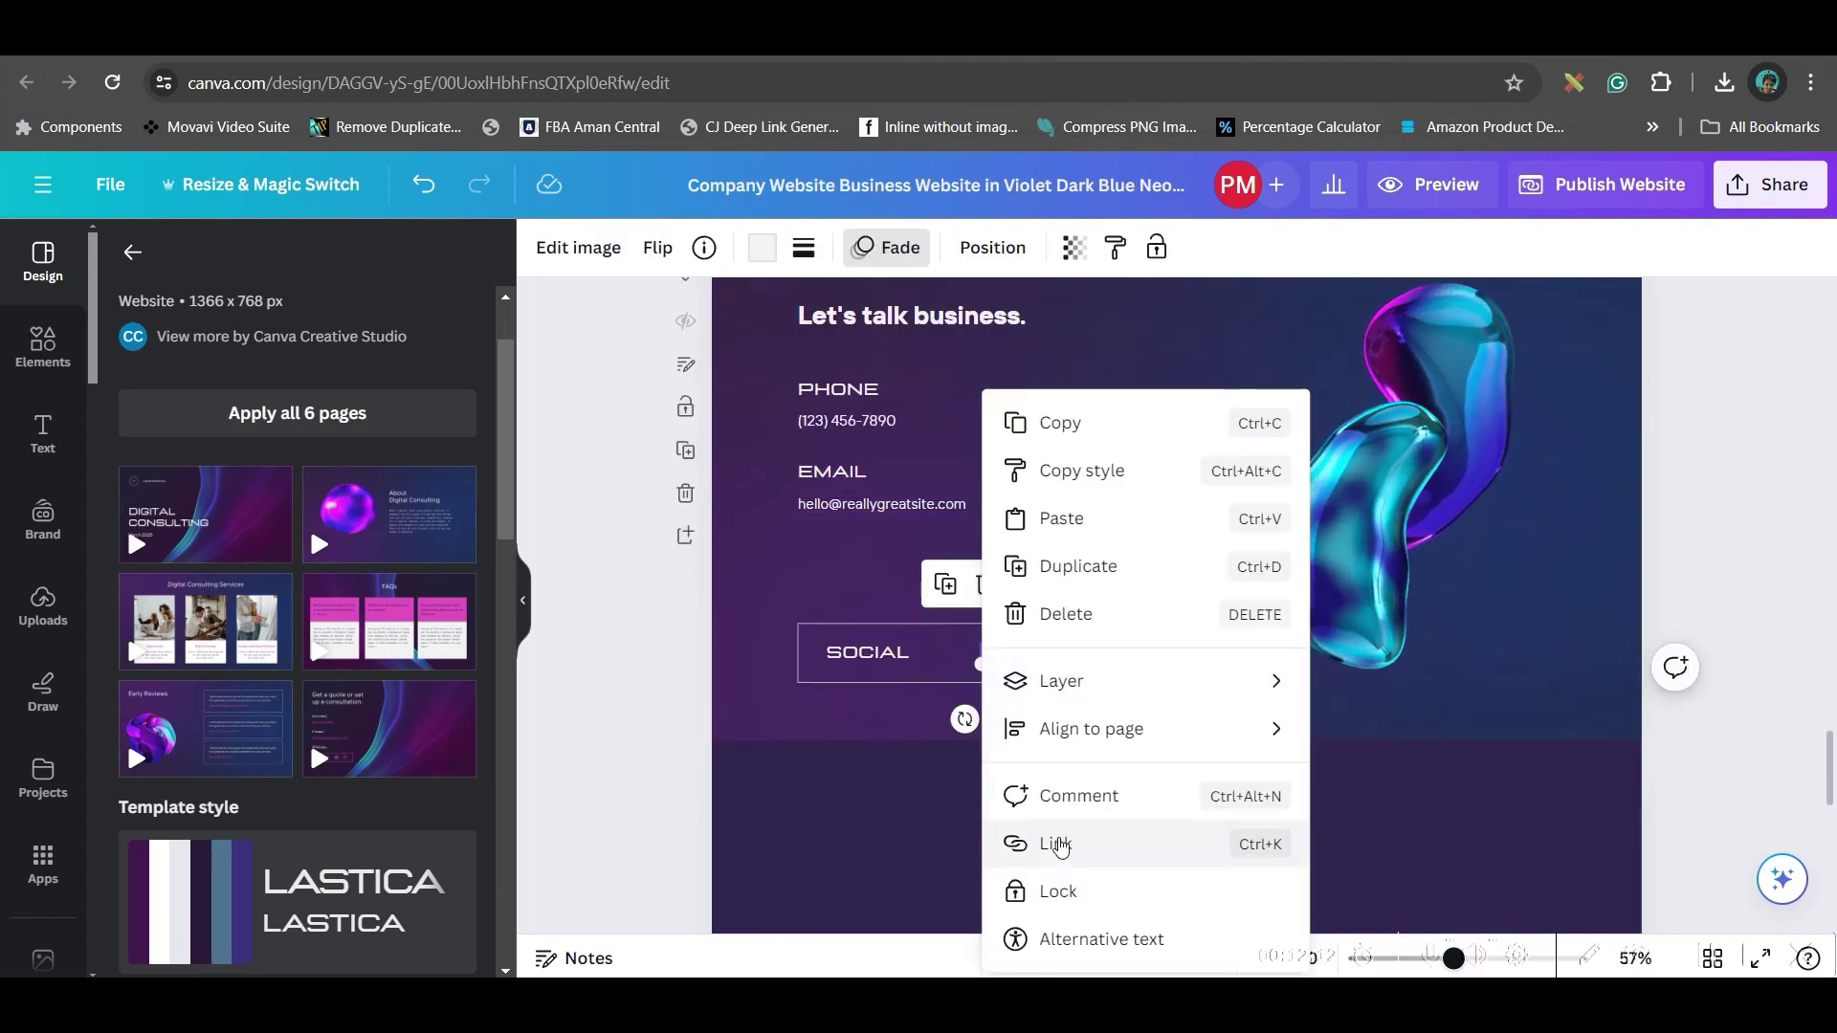
pyautogui.click(1059, 846)
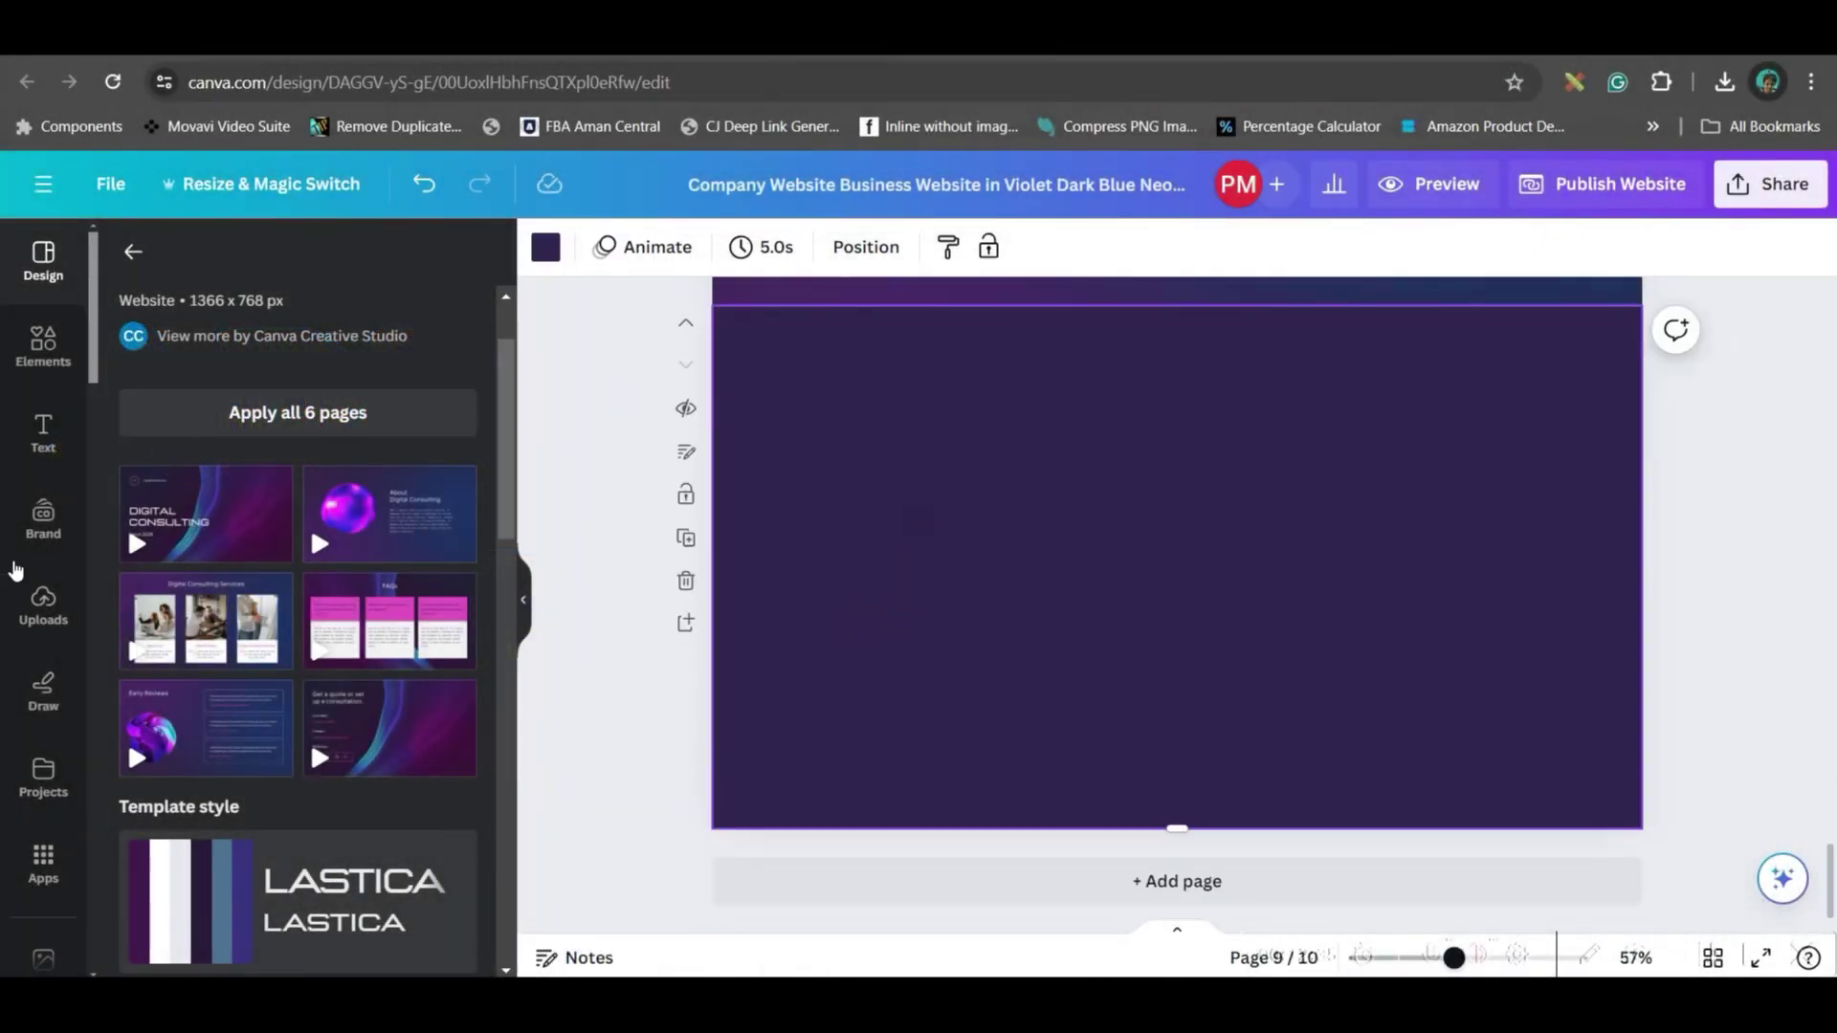
# Apply the three-circle layout to the blank page and move it up one place
pyautogui.click(133, 251)
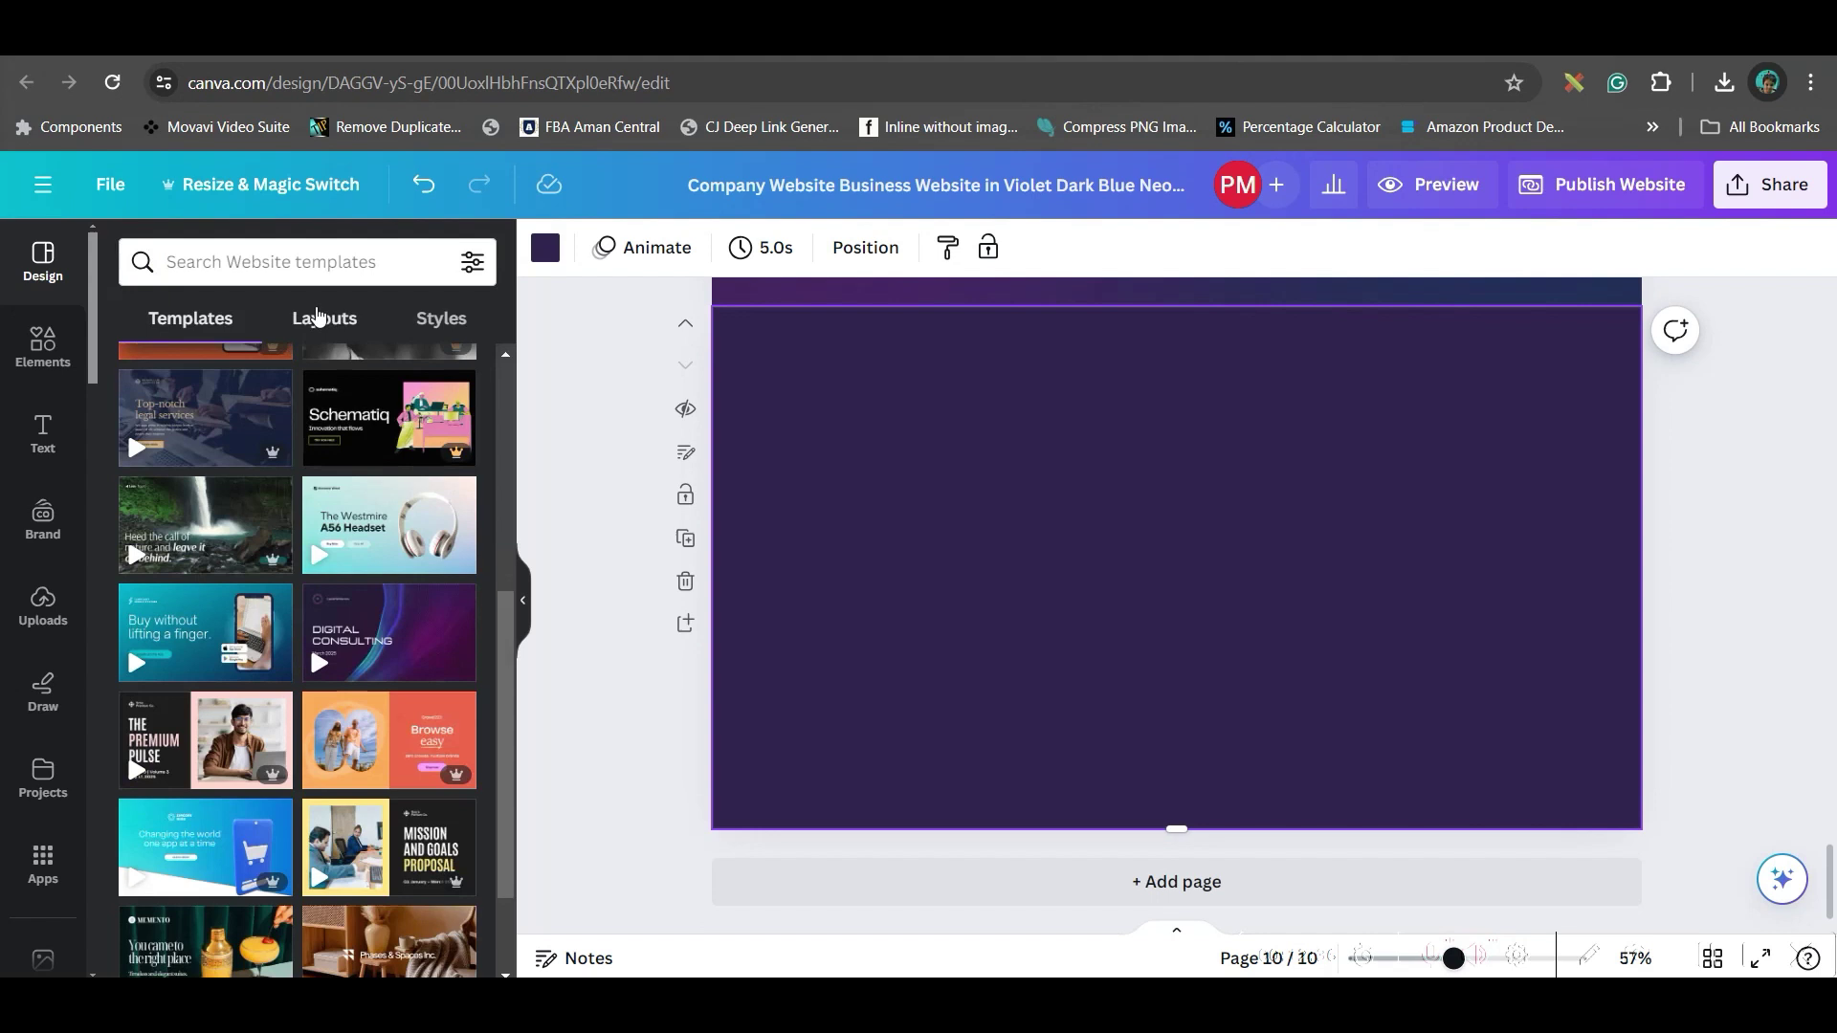
pyautogui.click(319, 318)
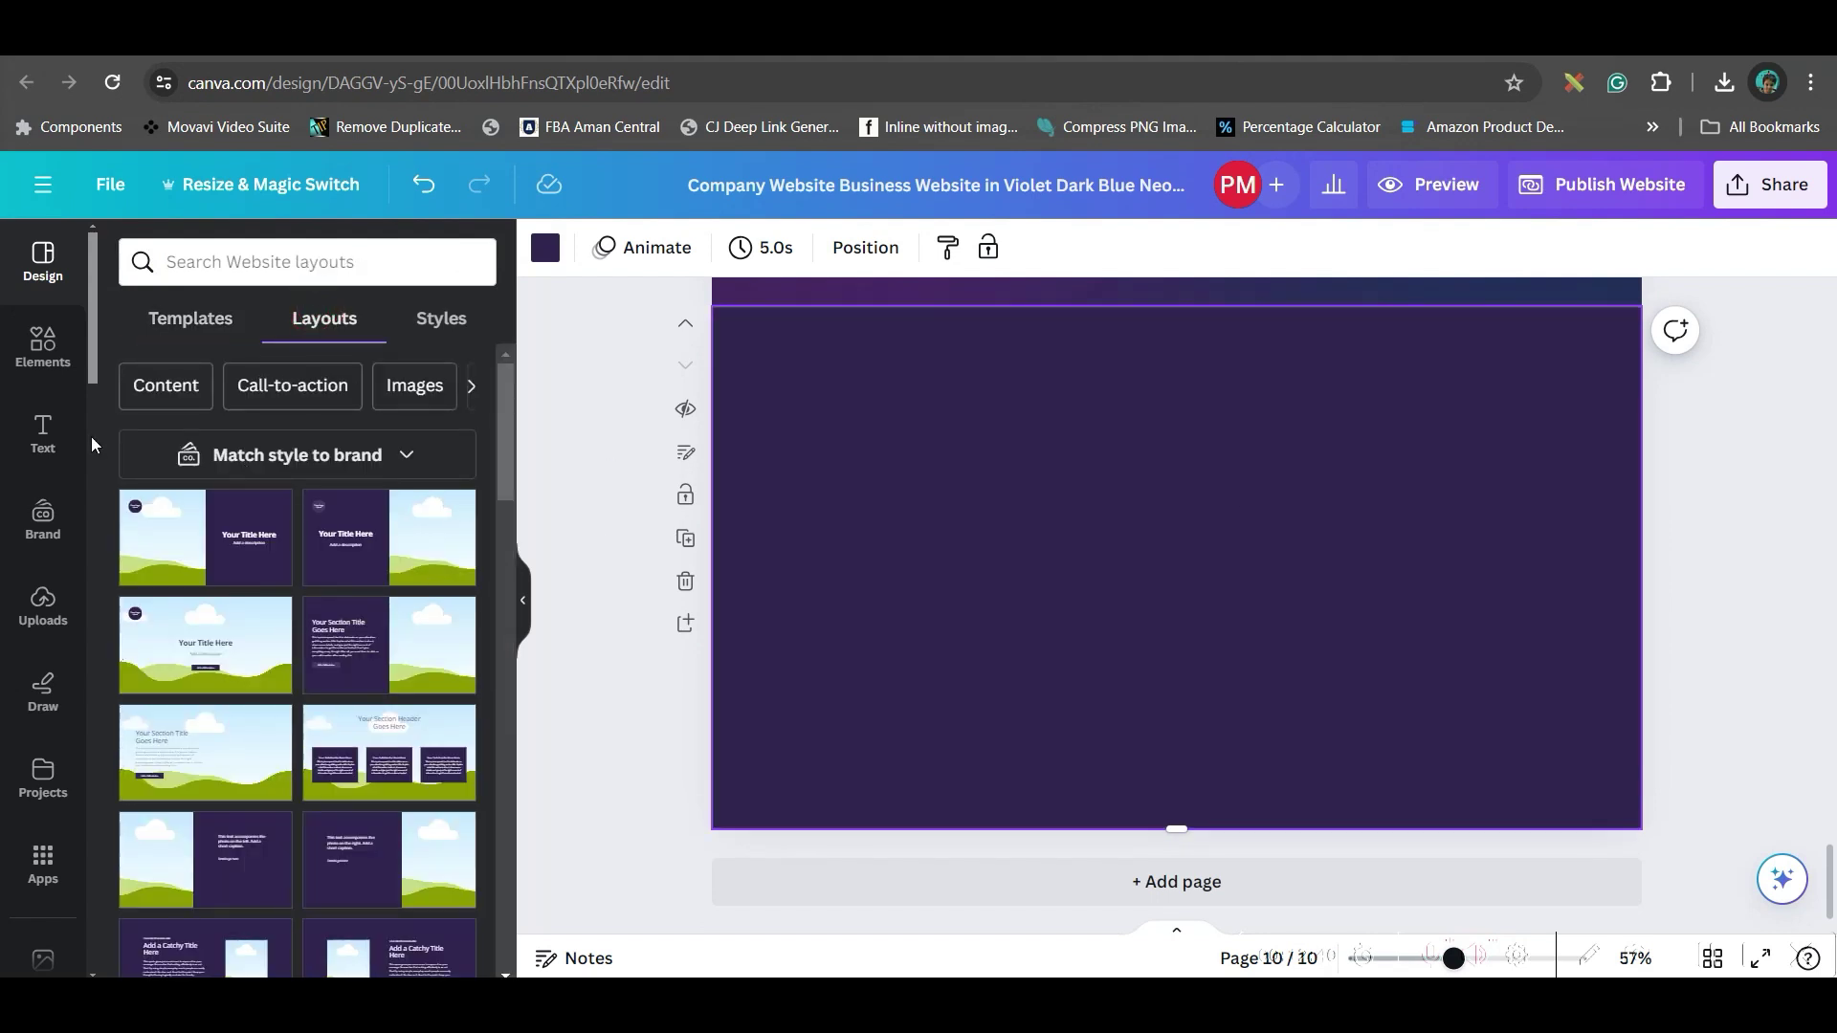
pyautogui.click(219, 325)
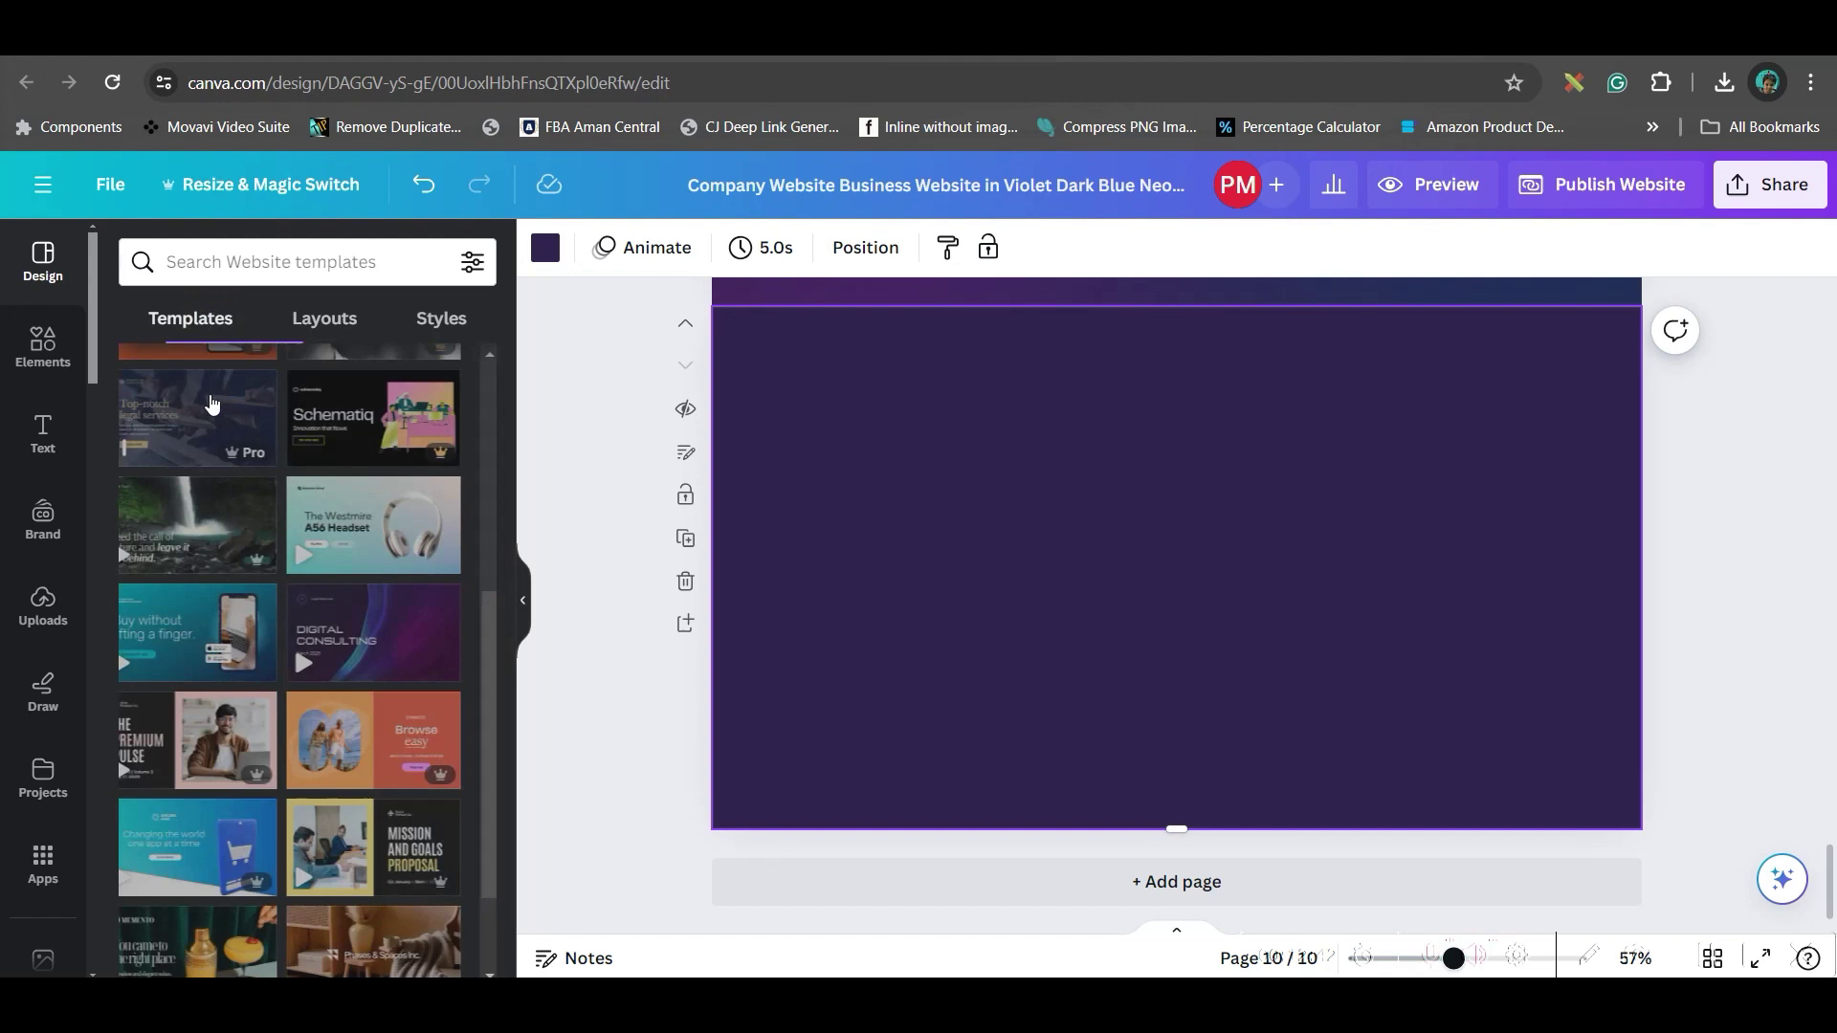
pyautogui.click(337, 322)
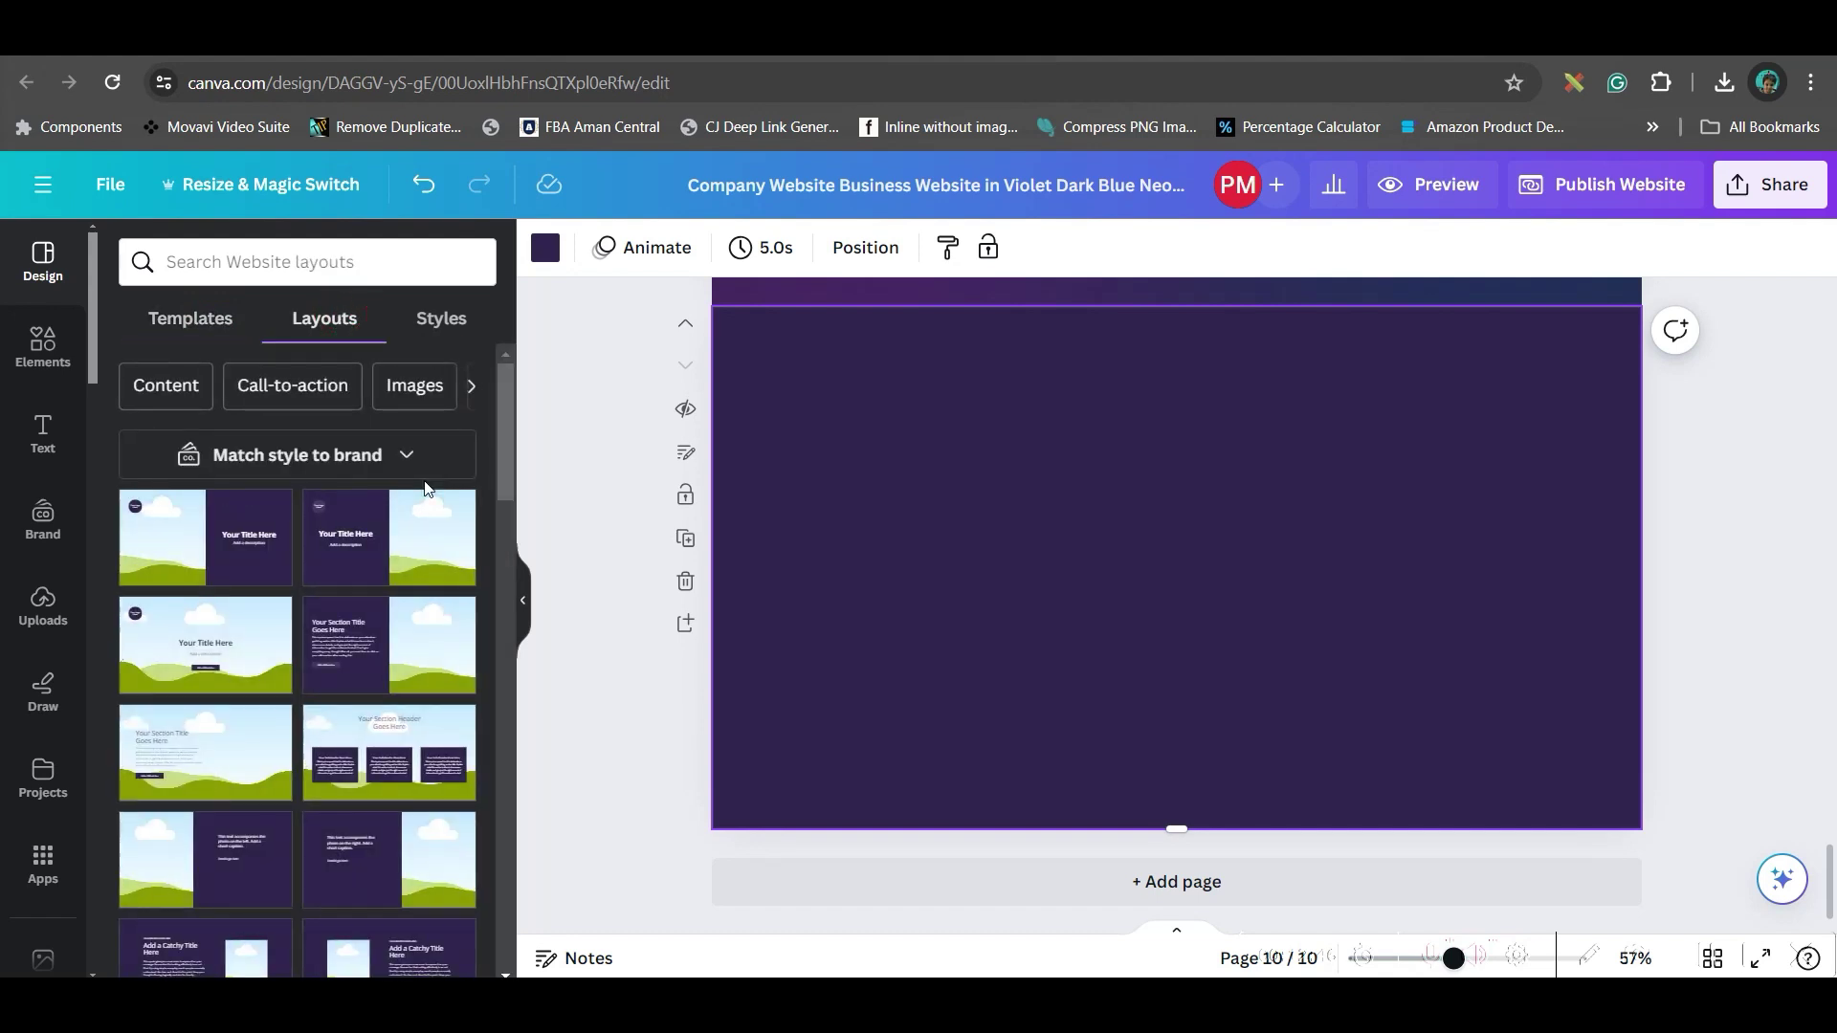
pyautogui.scroll(-4, 344, 646)
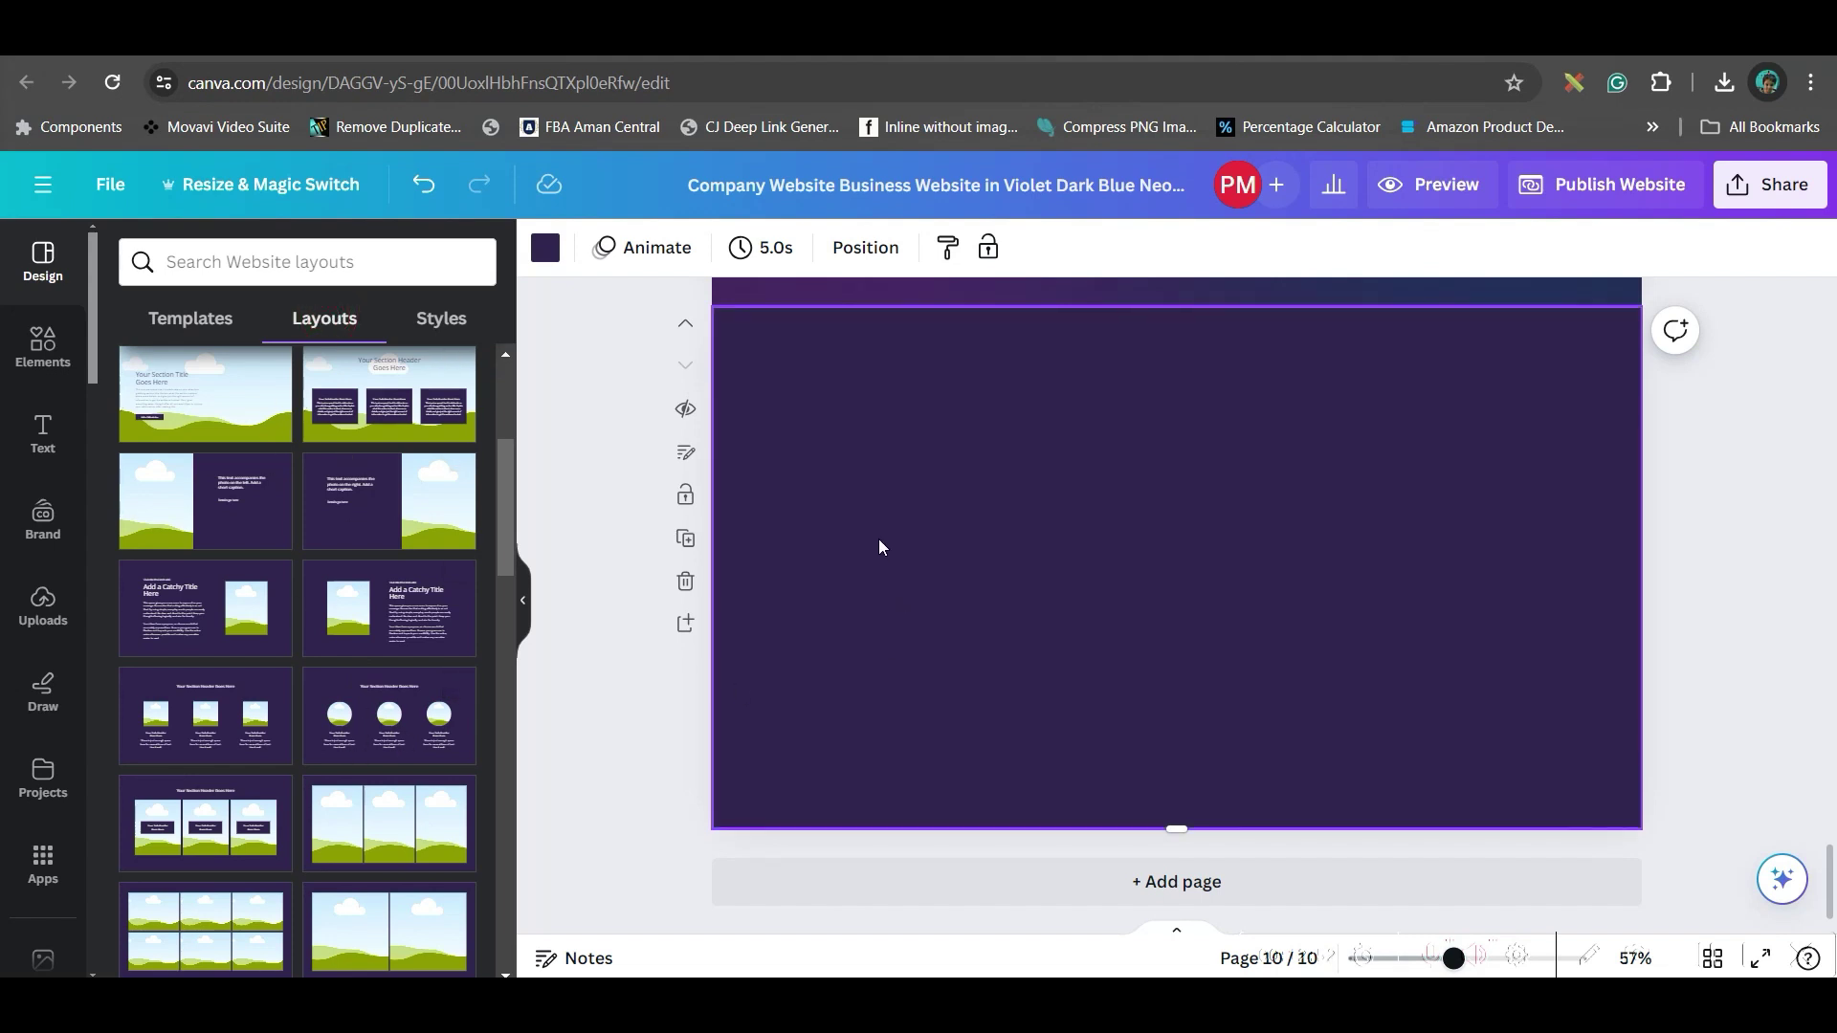
pyautogui.click(423, 740)
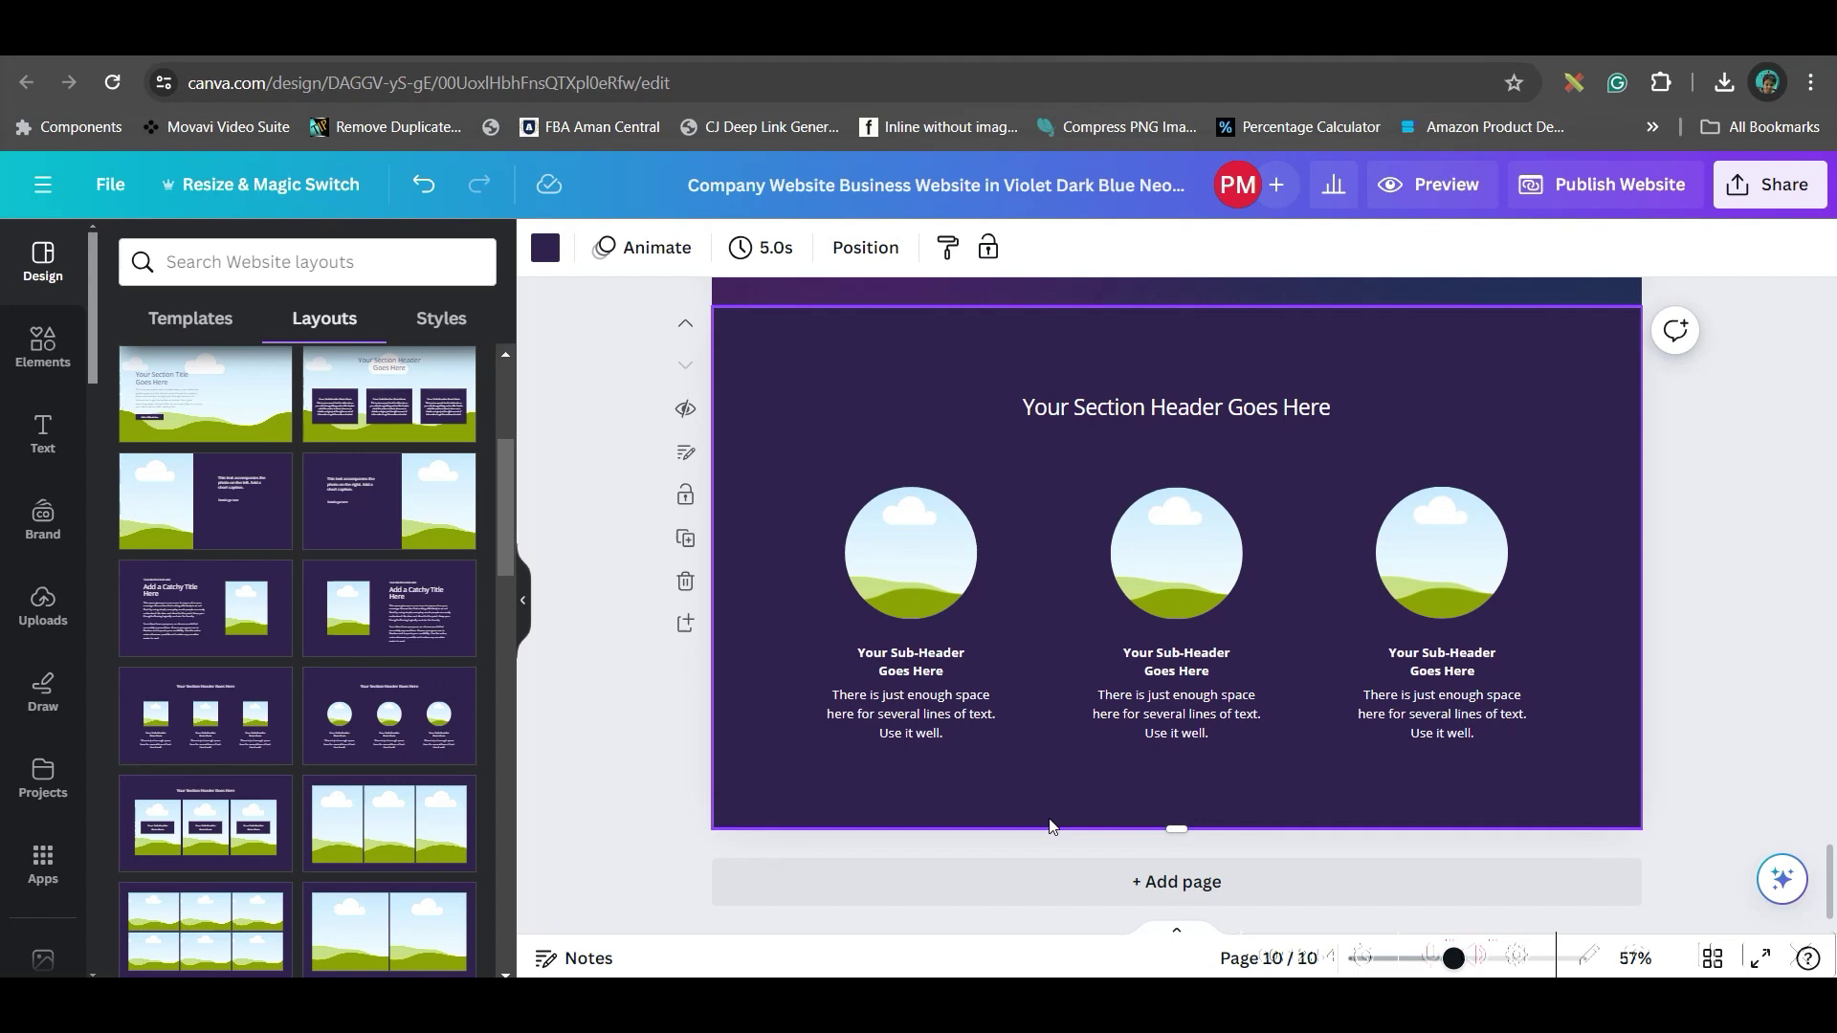
pyautogui.click(683, 327)
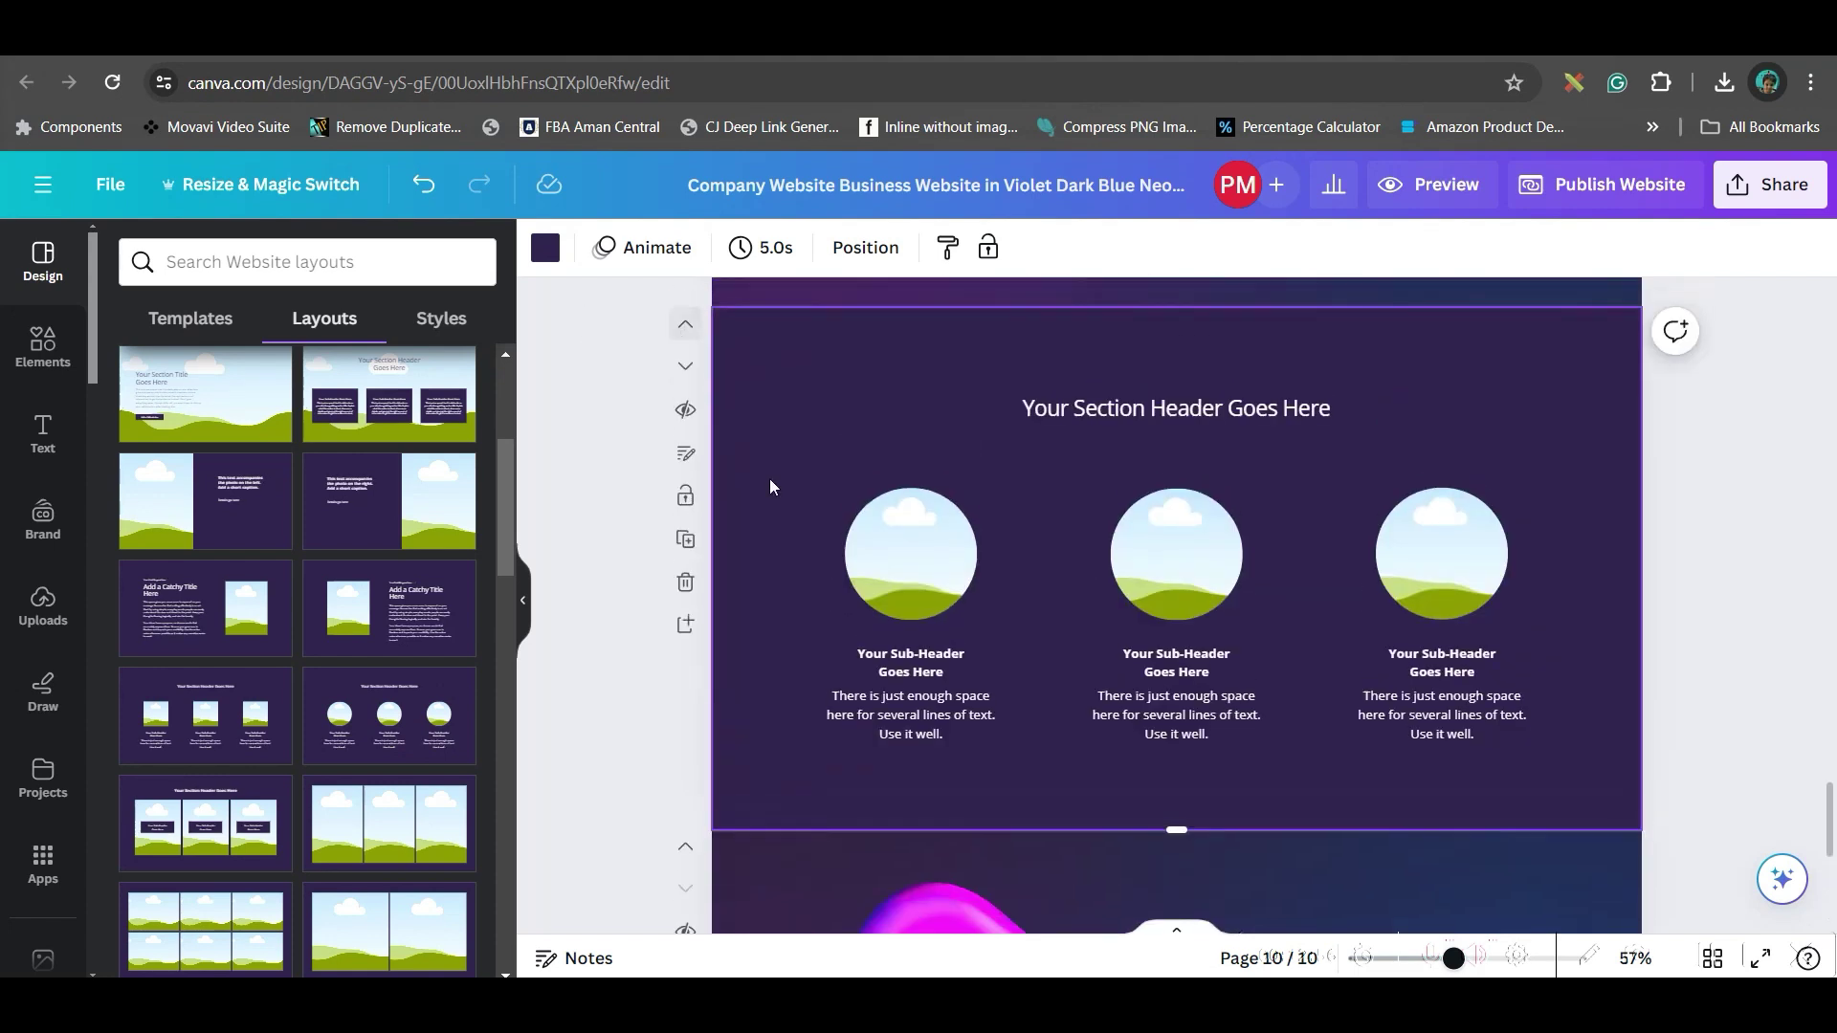
# Place an uploaded portrait photo into the first circle
pyautogui.click(923, 553)
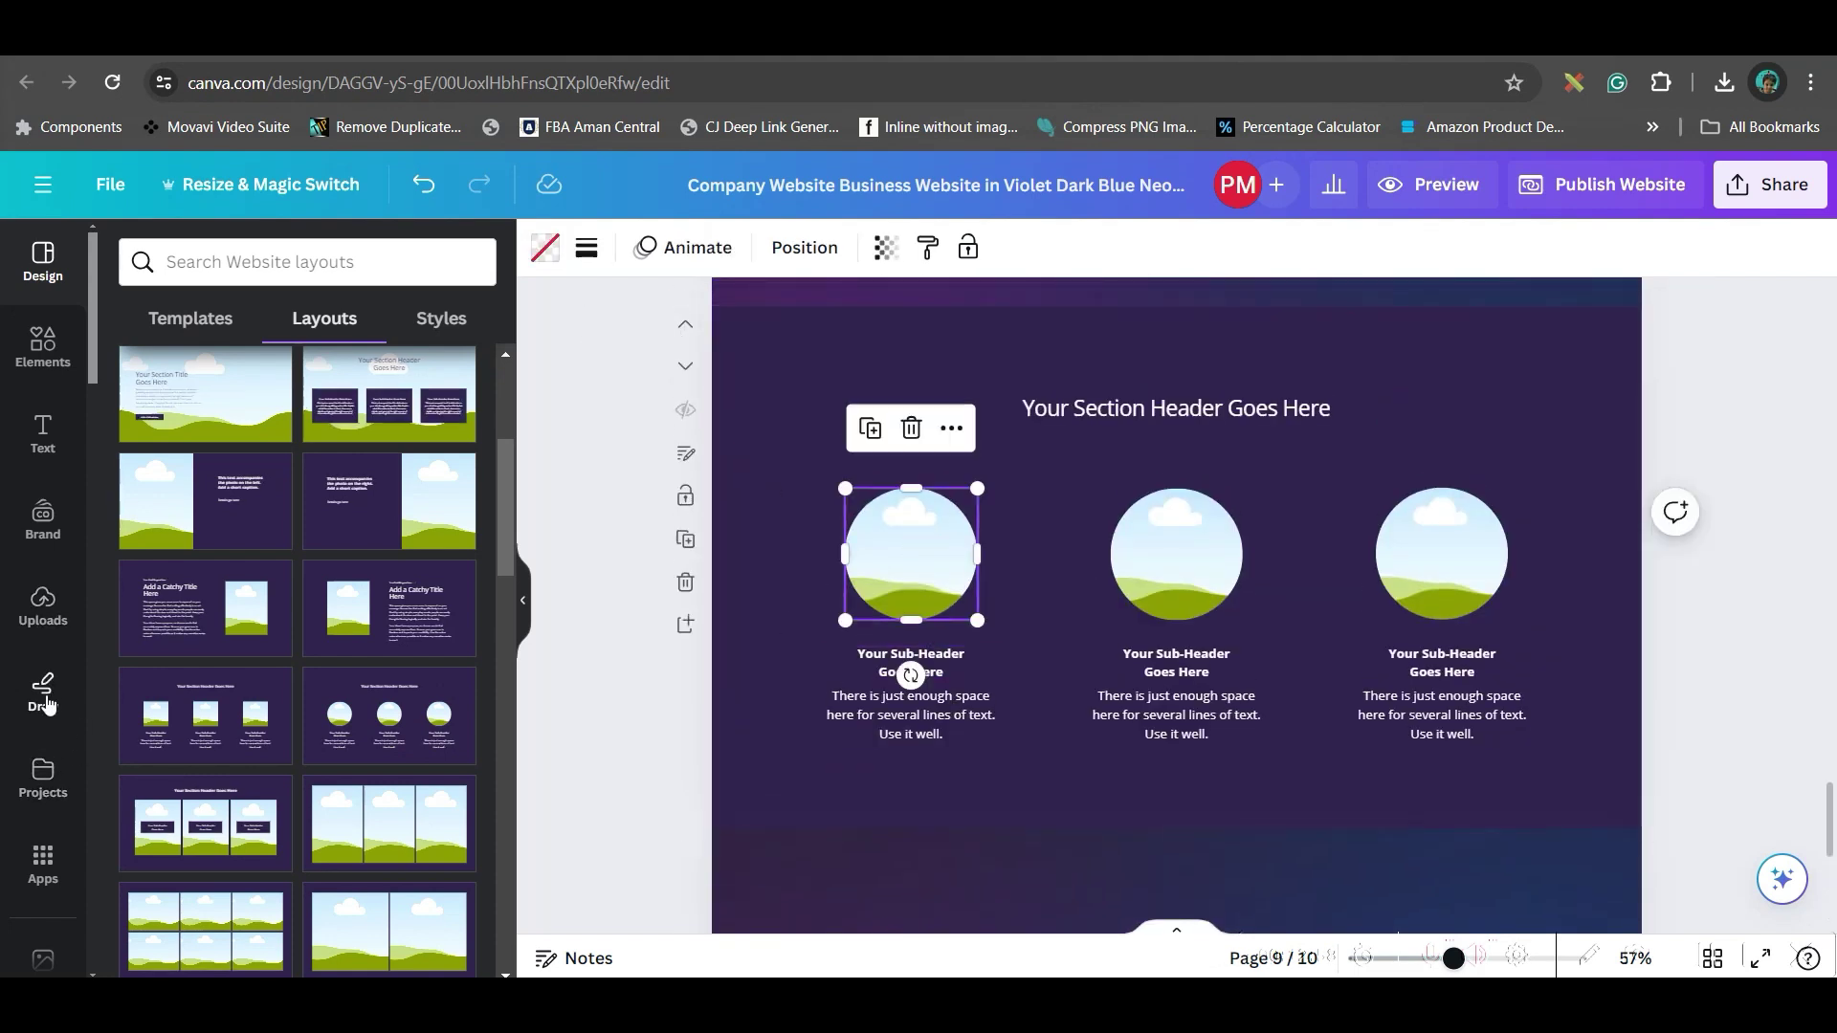
pyautogui.click(56, 601)
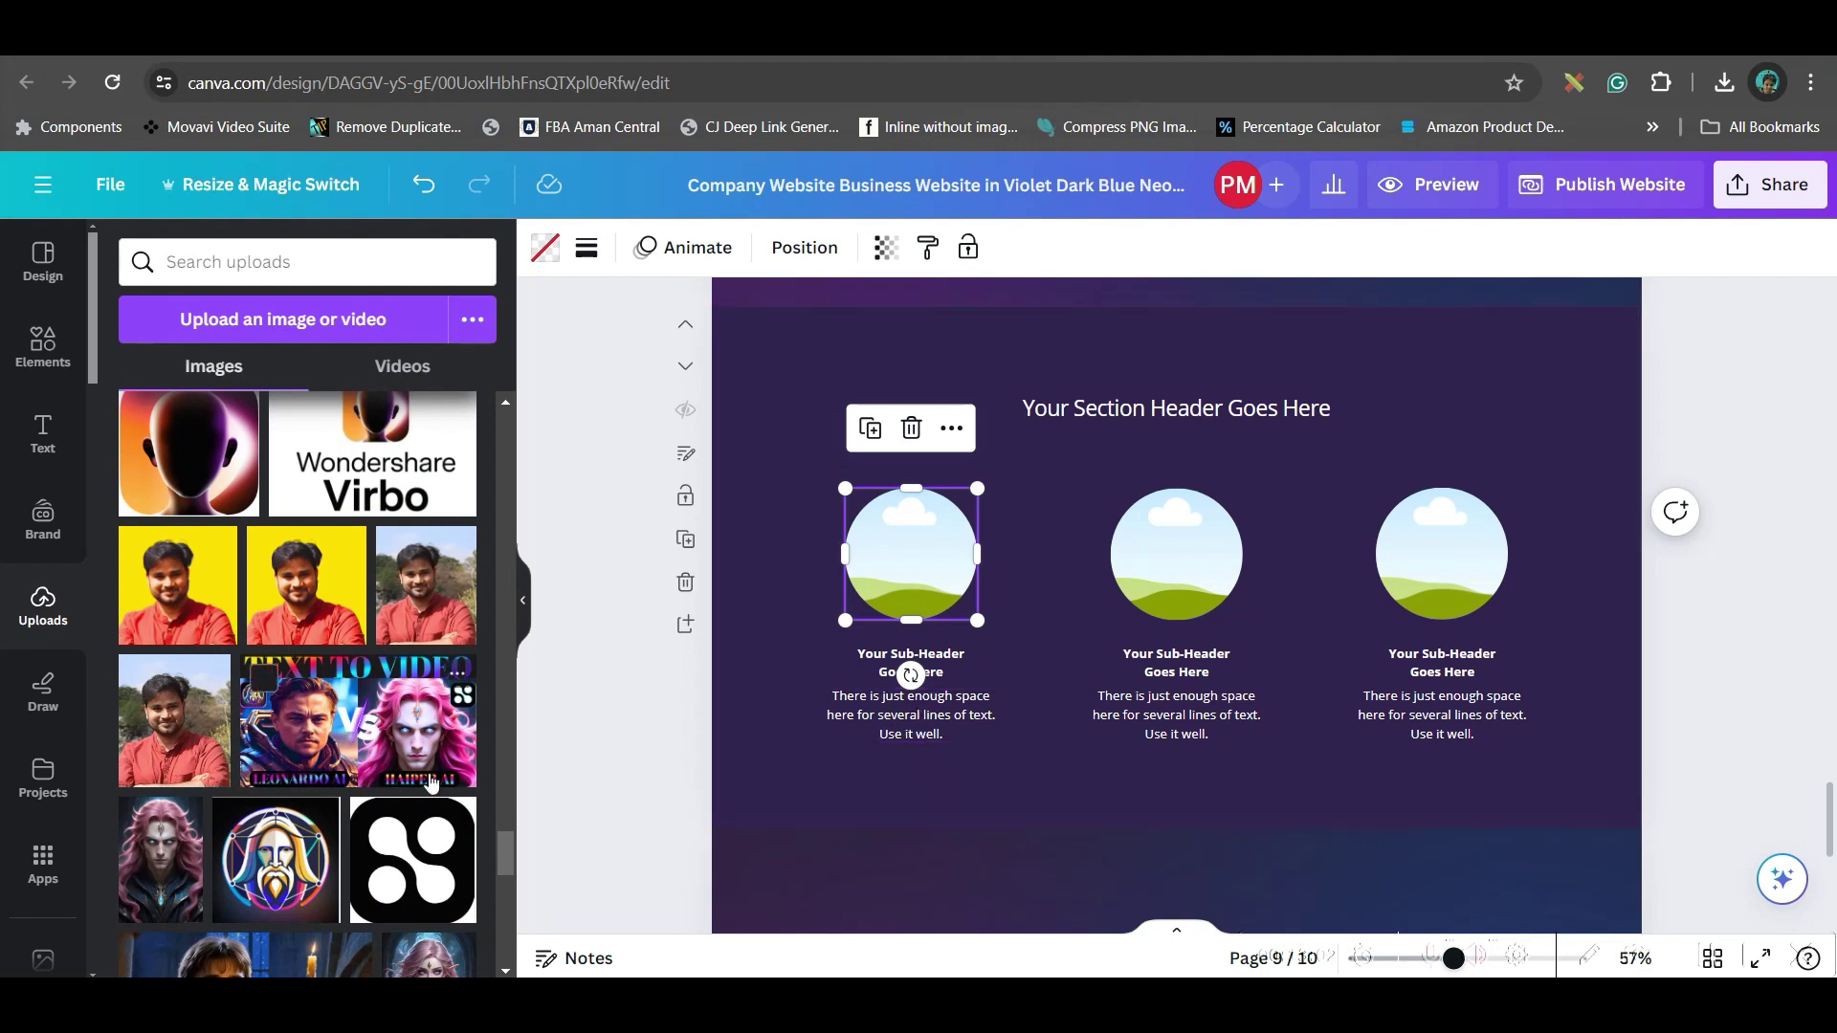
pyautogui.moveTo(240, 598); pyautogui.dragTo(894, 572)
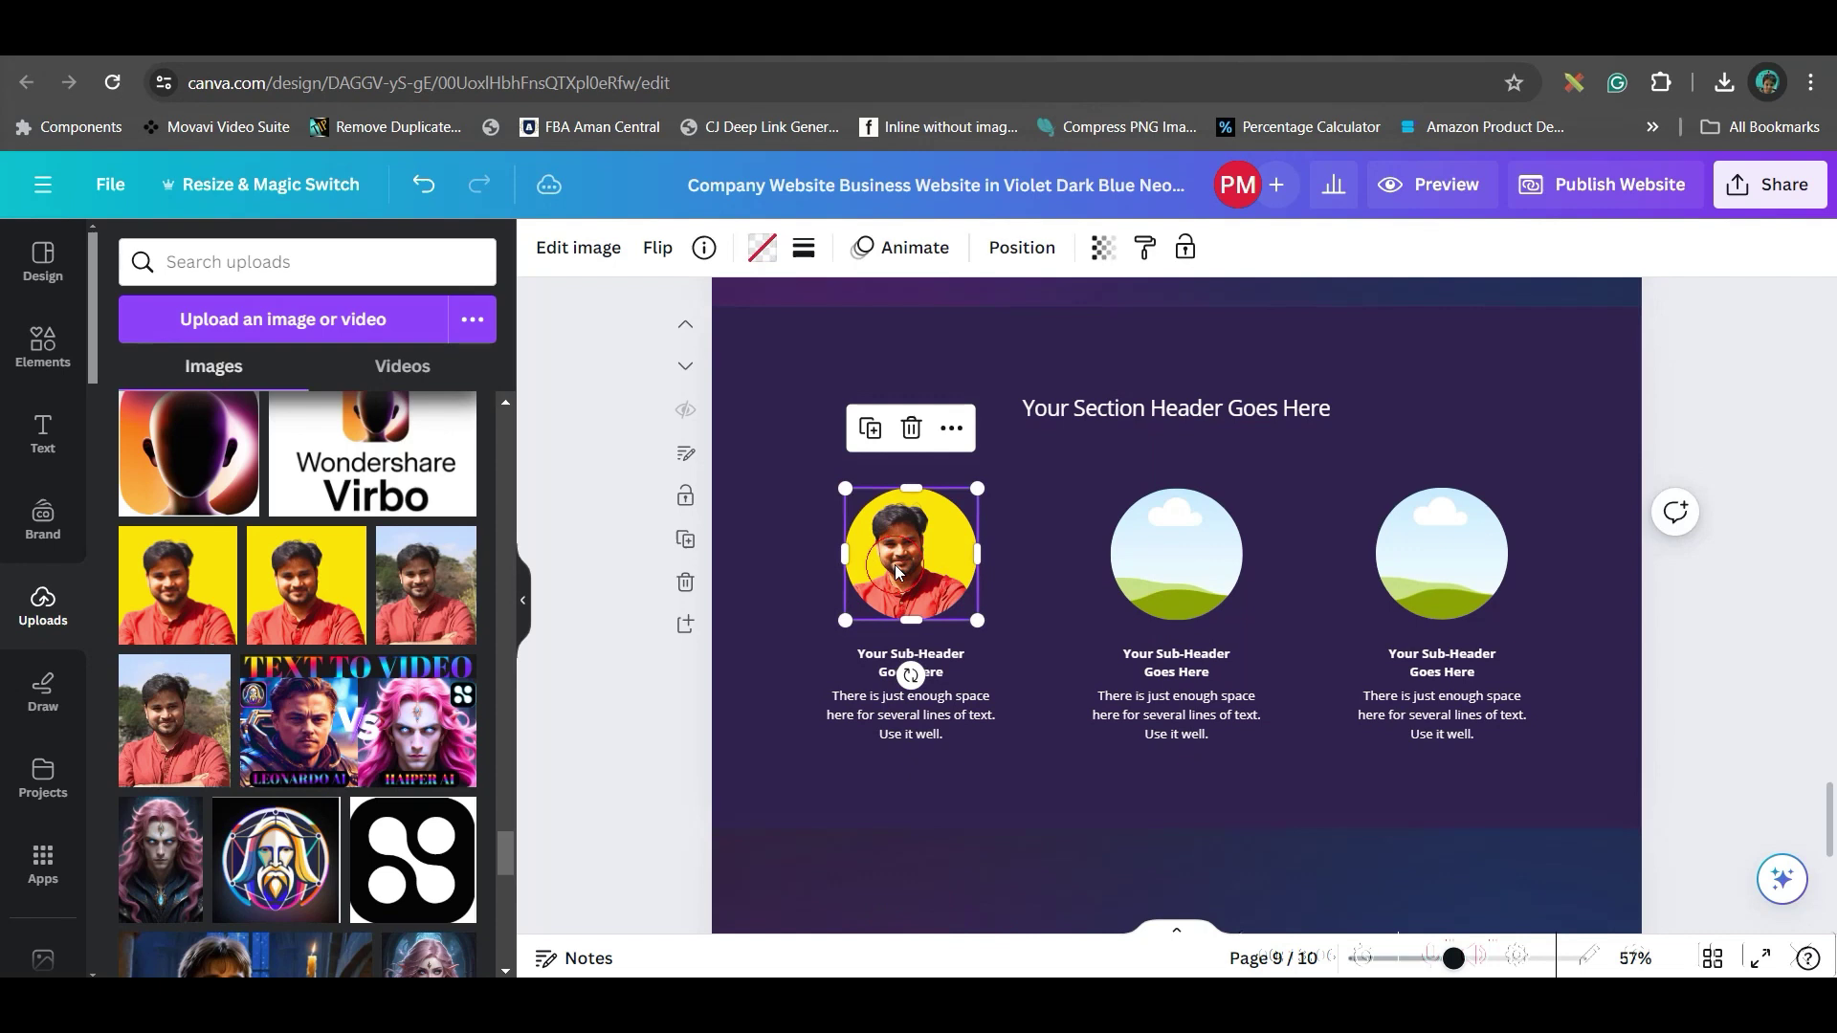
# Re-crop the first-circle portrait and select the first sub-header text
pyautogui.doubleClick(894, 567)
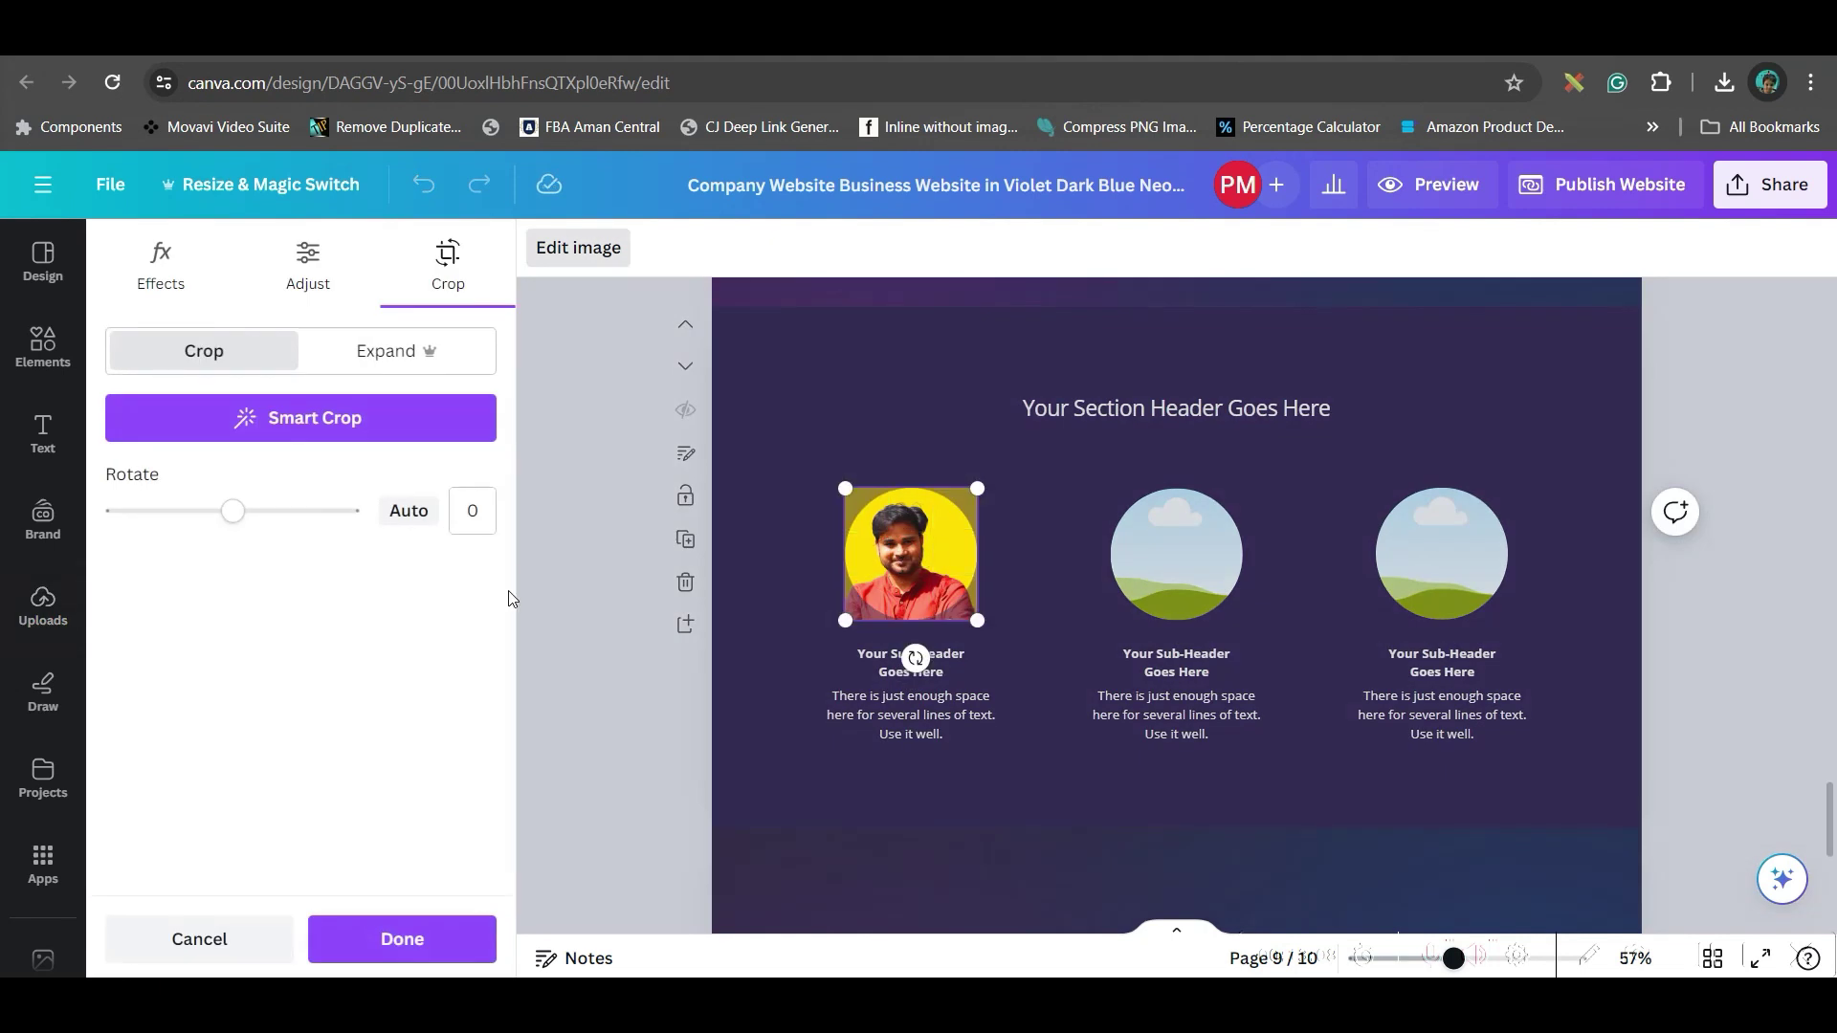
pyautogui.click(607, 600)
pyautogui.click(972, 670)
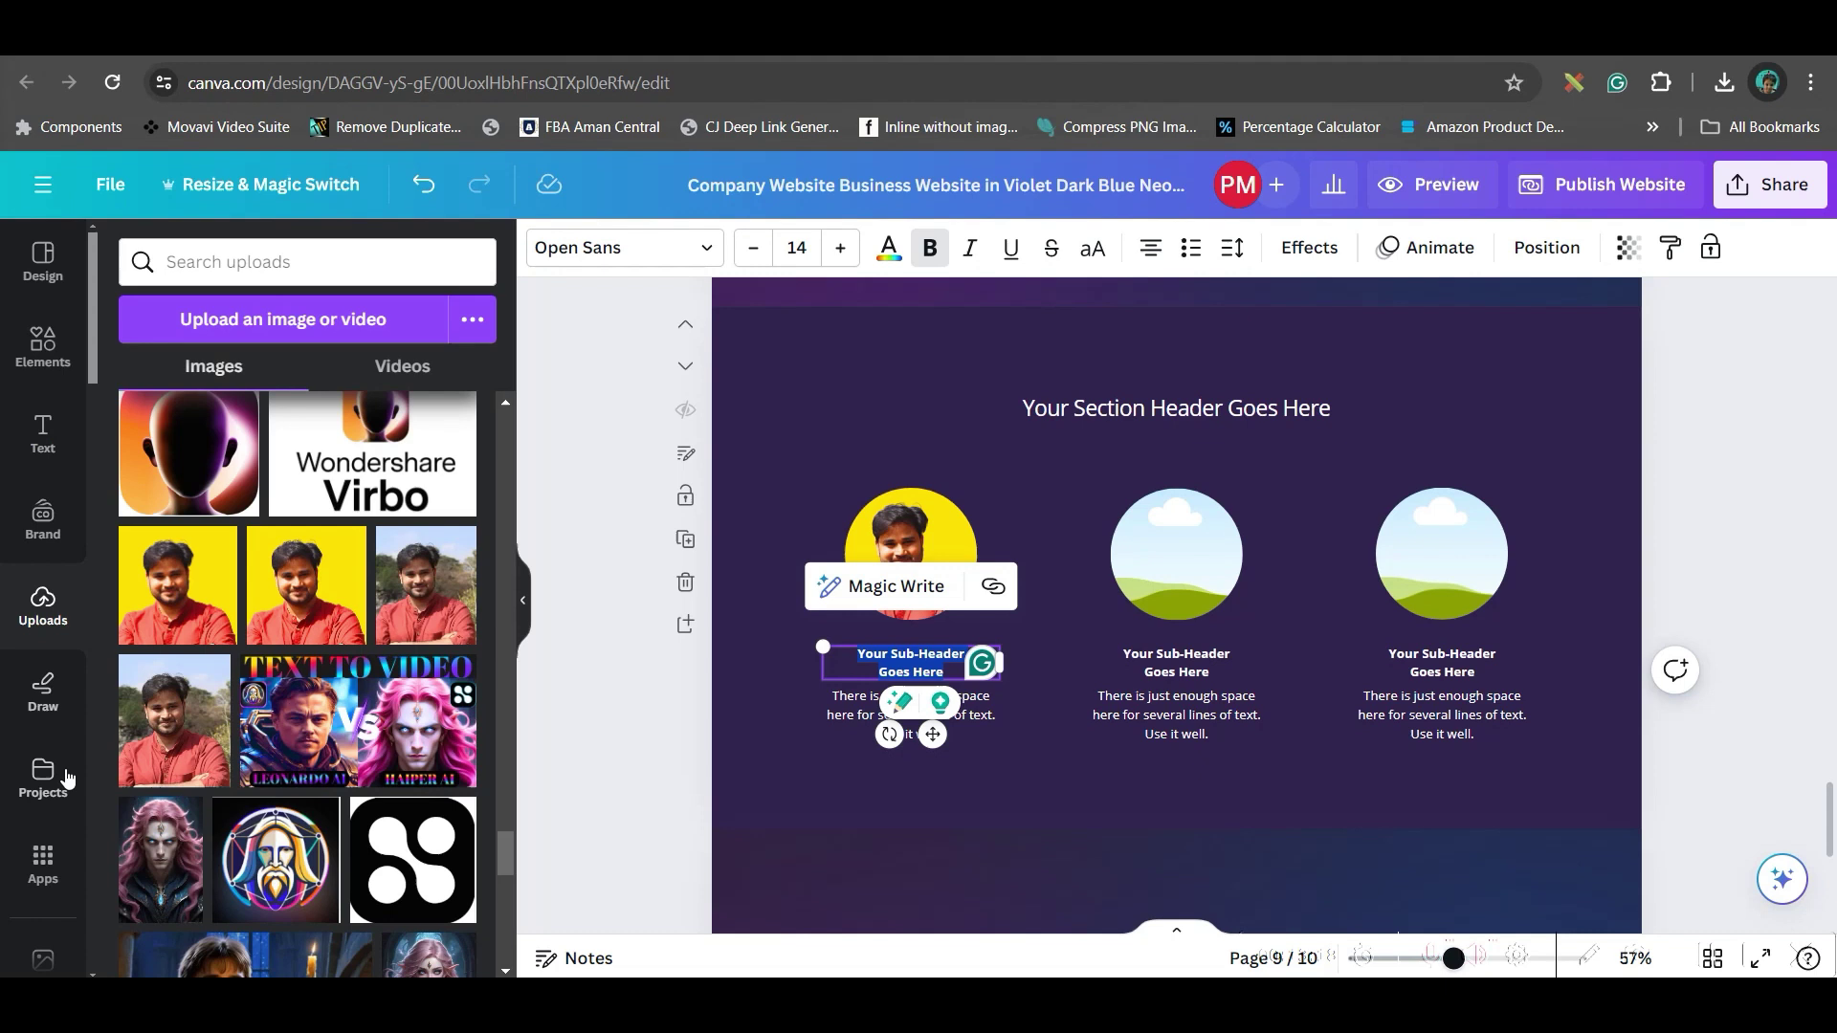
# Browse the Apps panel, then open the Photos library showing portrait results
pyautogui.click(45, 861)
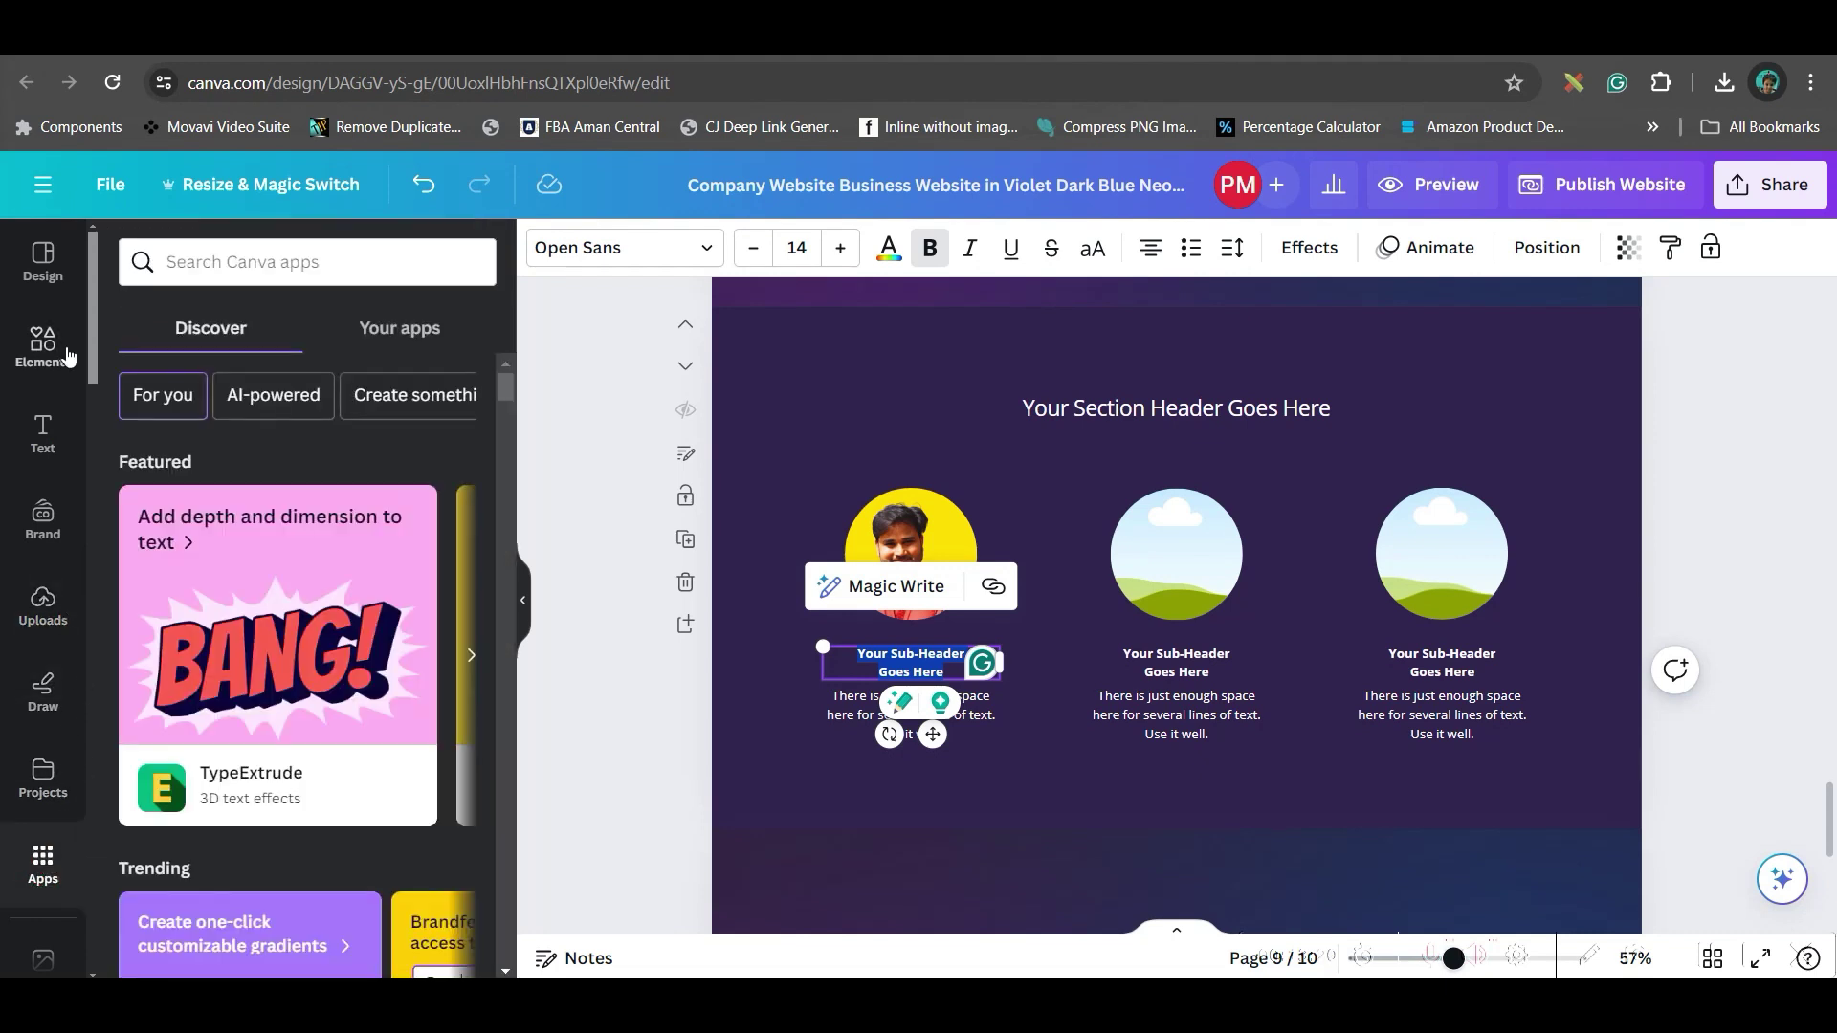
pyautogui.click(46, 350)
pyautogui.scroll(-4, 48, 766)
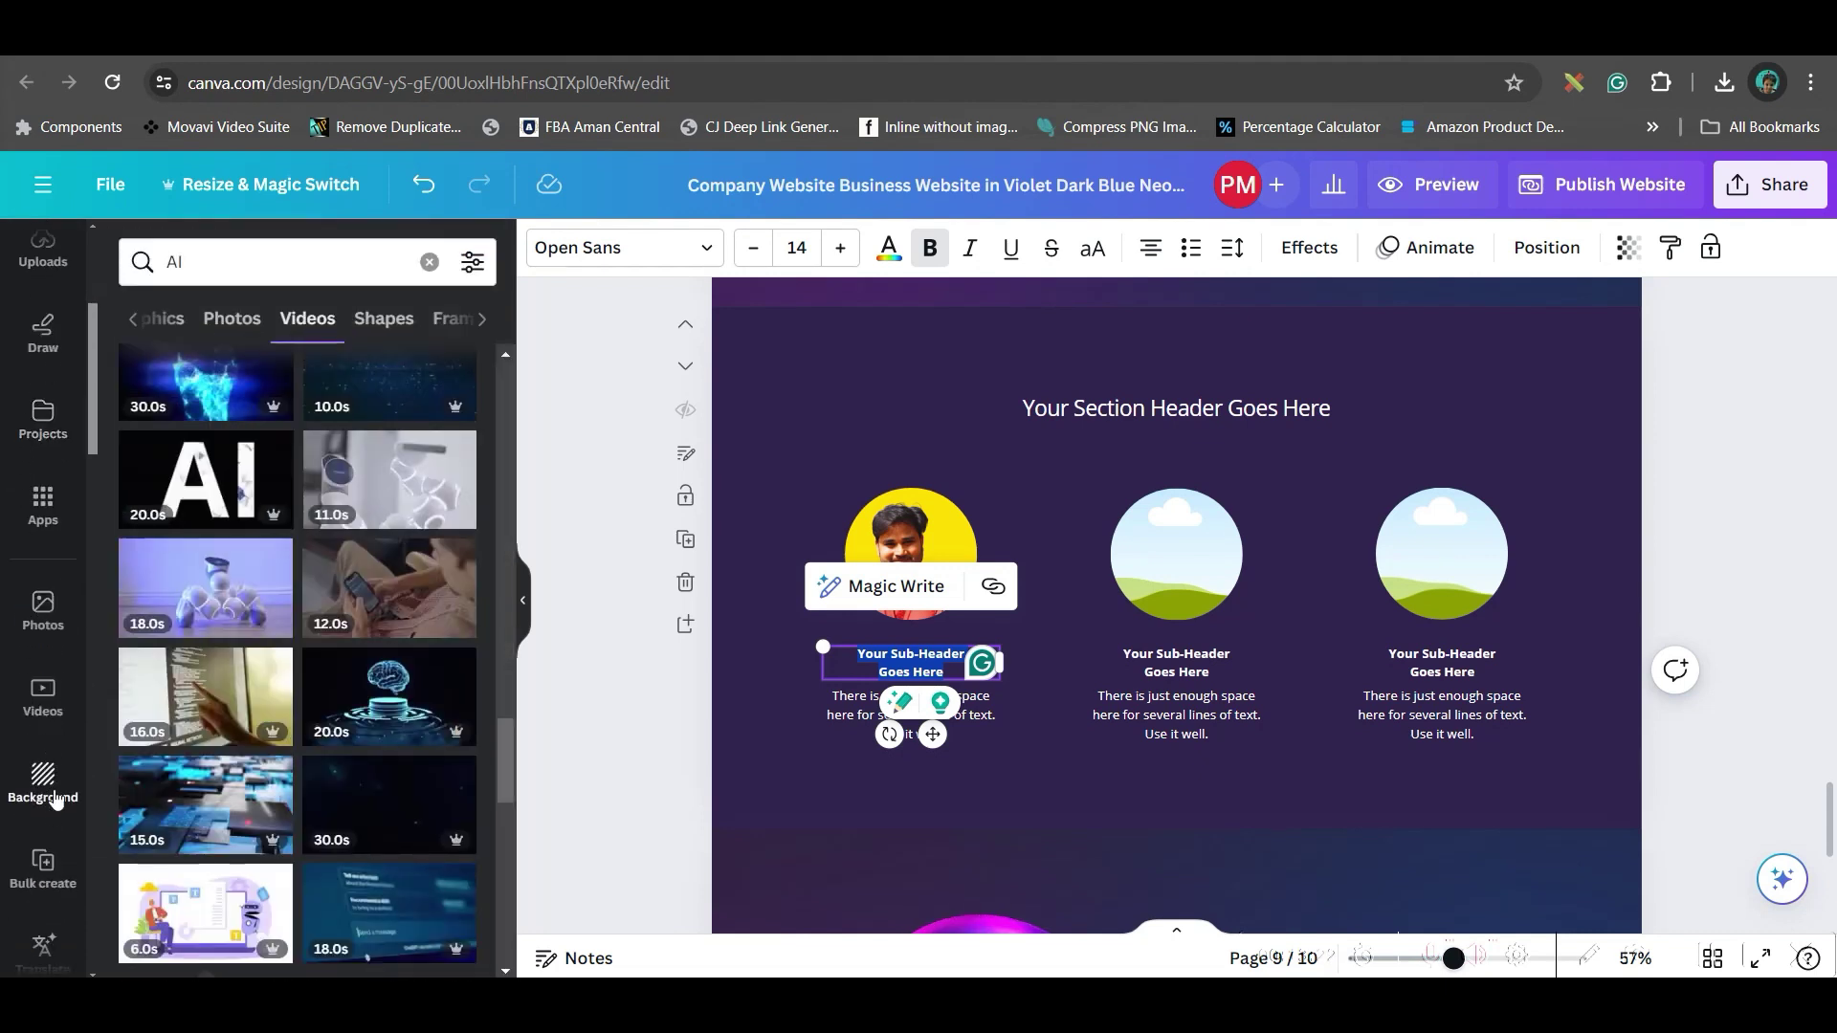
pyautogui.scroll(-3, 55, 885)
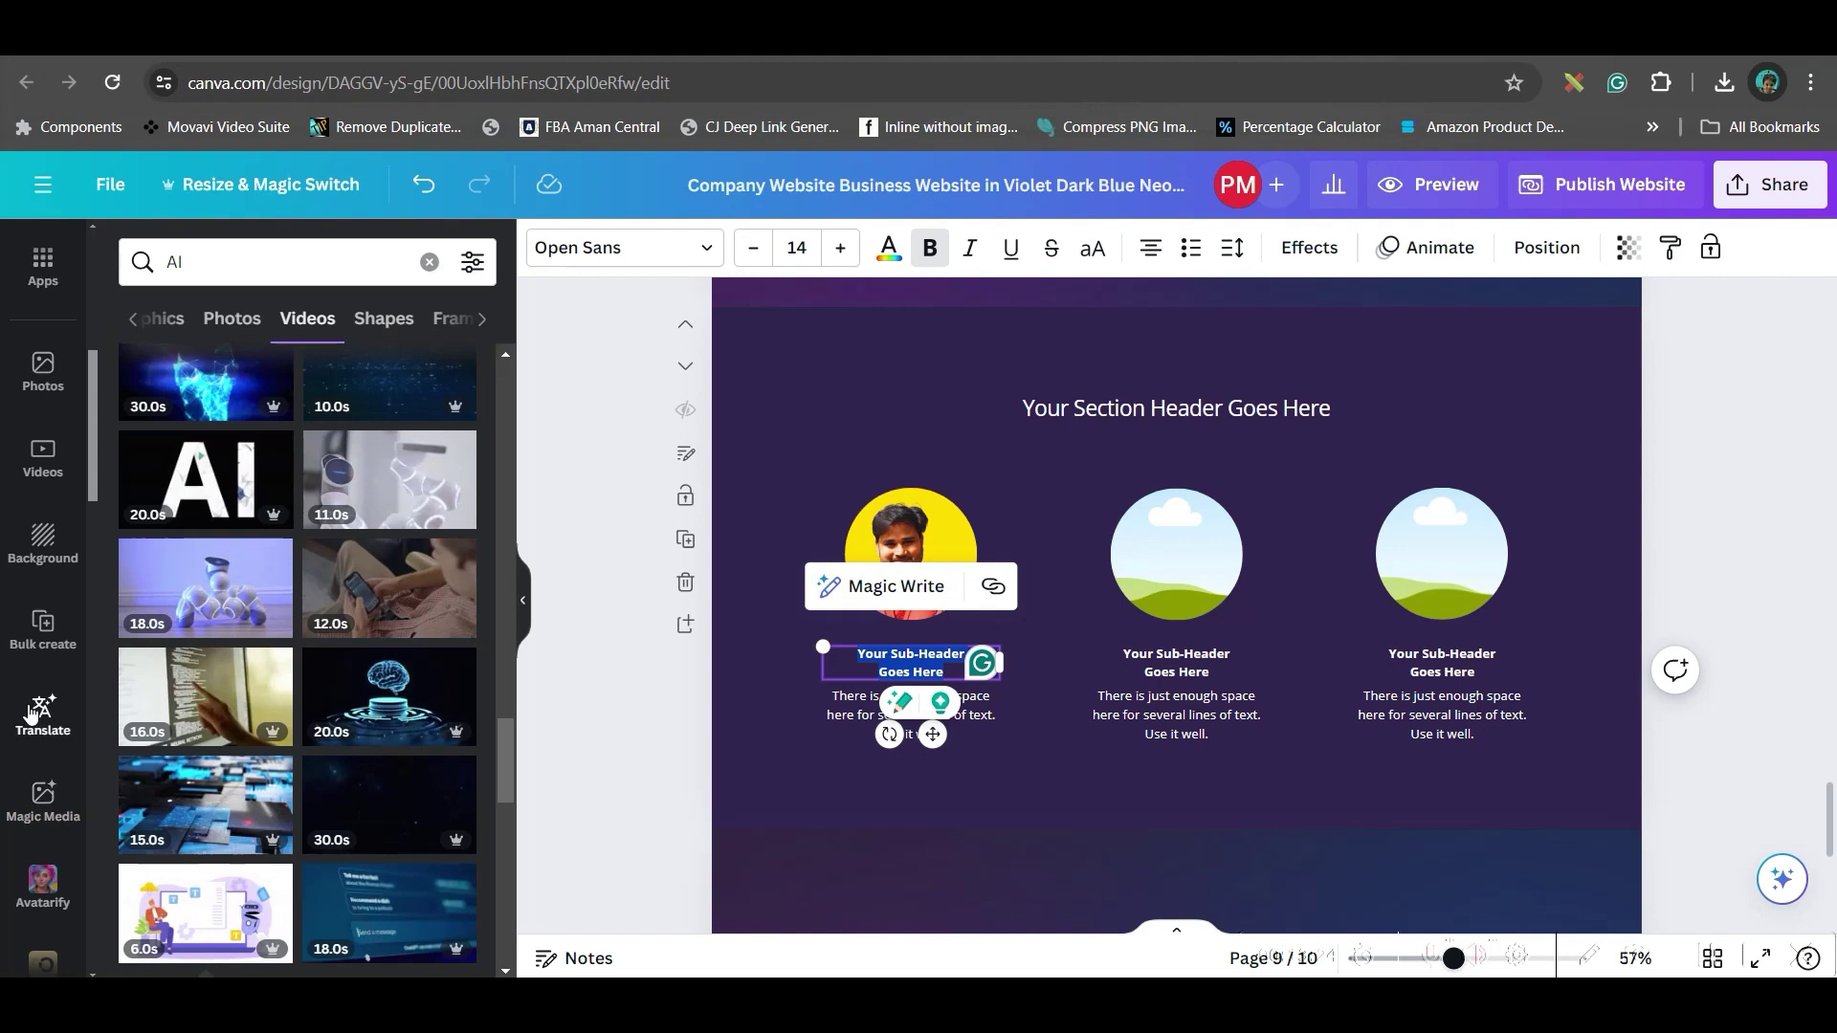
pyautogui.click(42, 612)
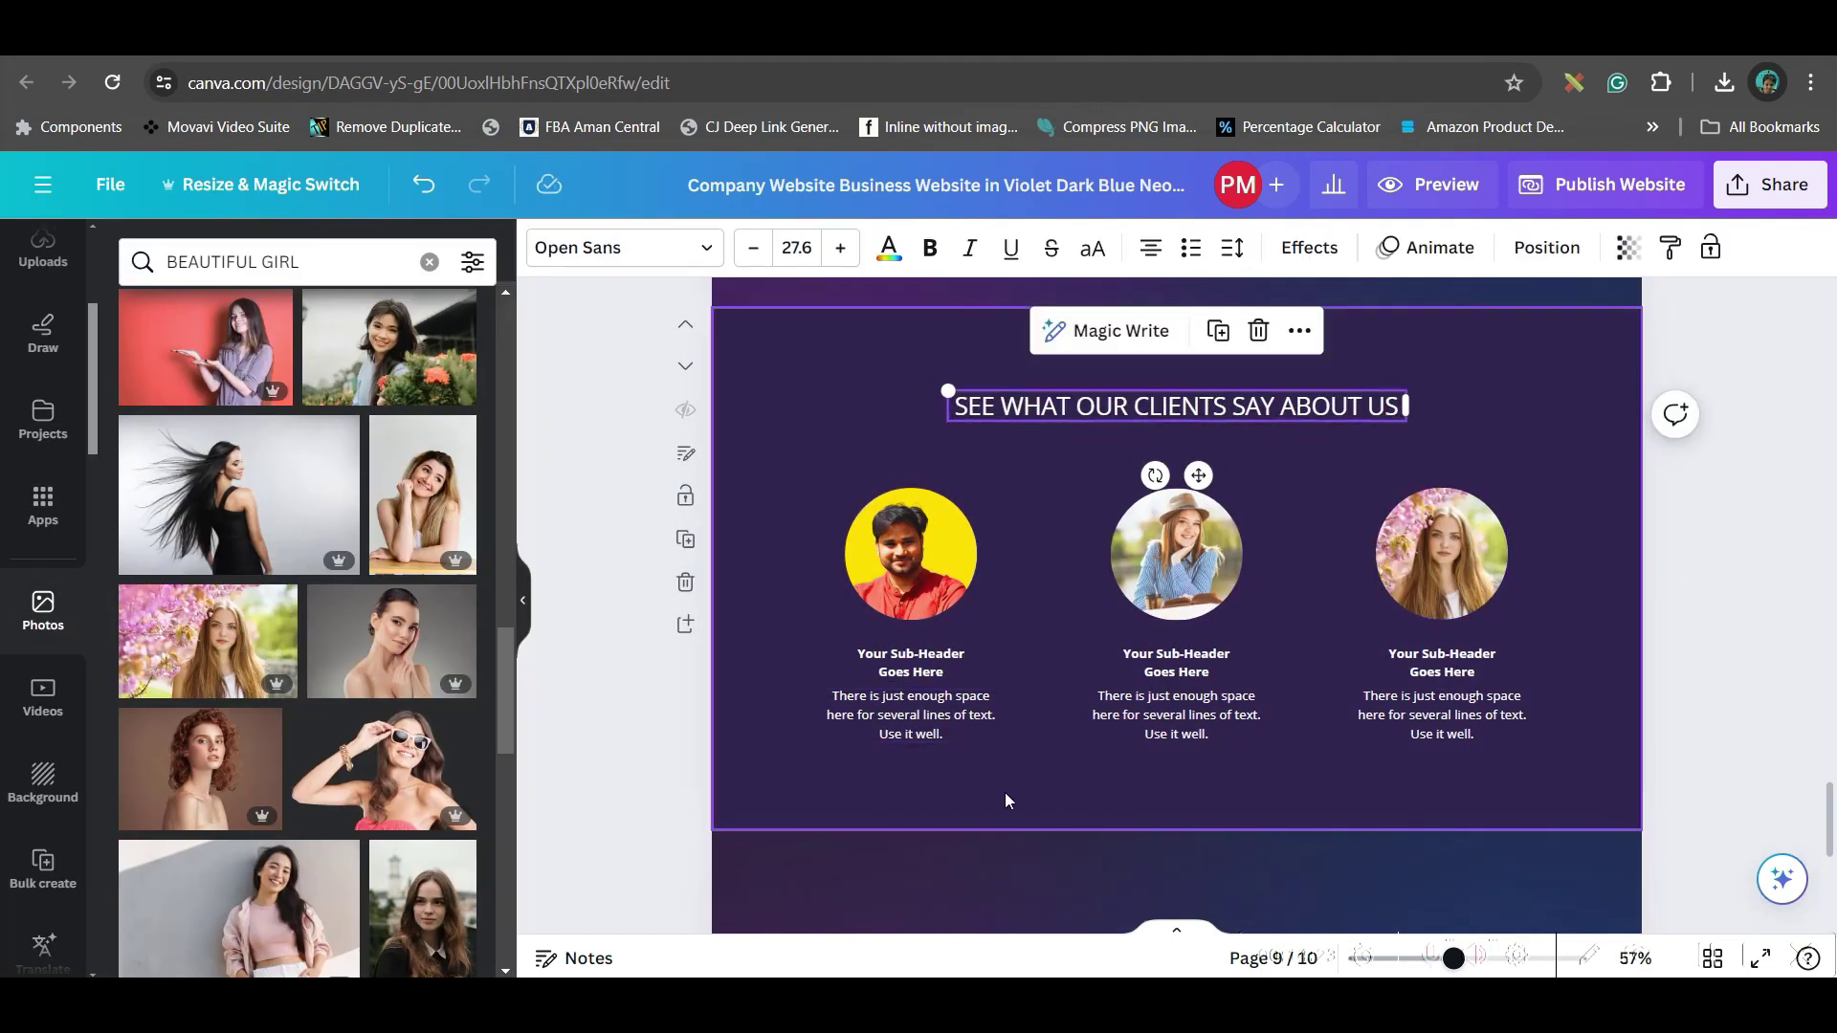
# Search Elements for 'STAR' and place a small gold star below the first testimonial
pyautogui.scroll(3, 16, 466)
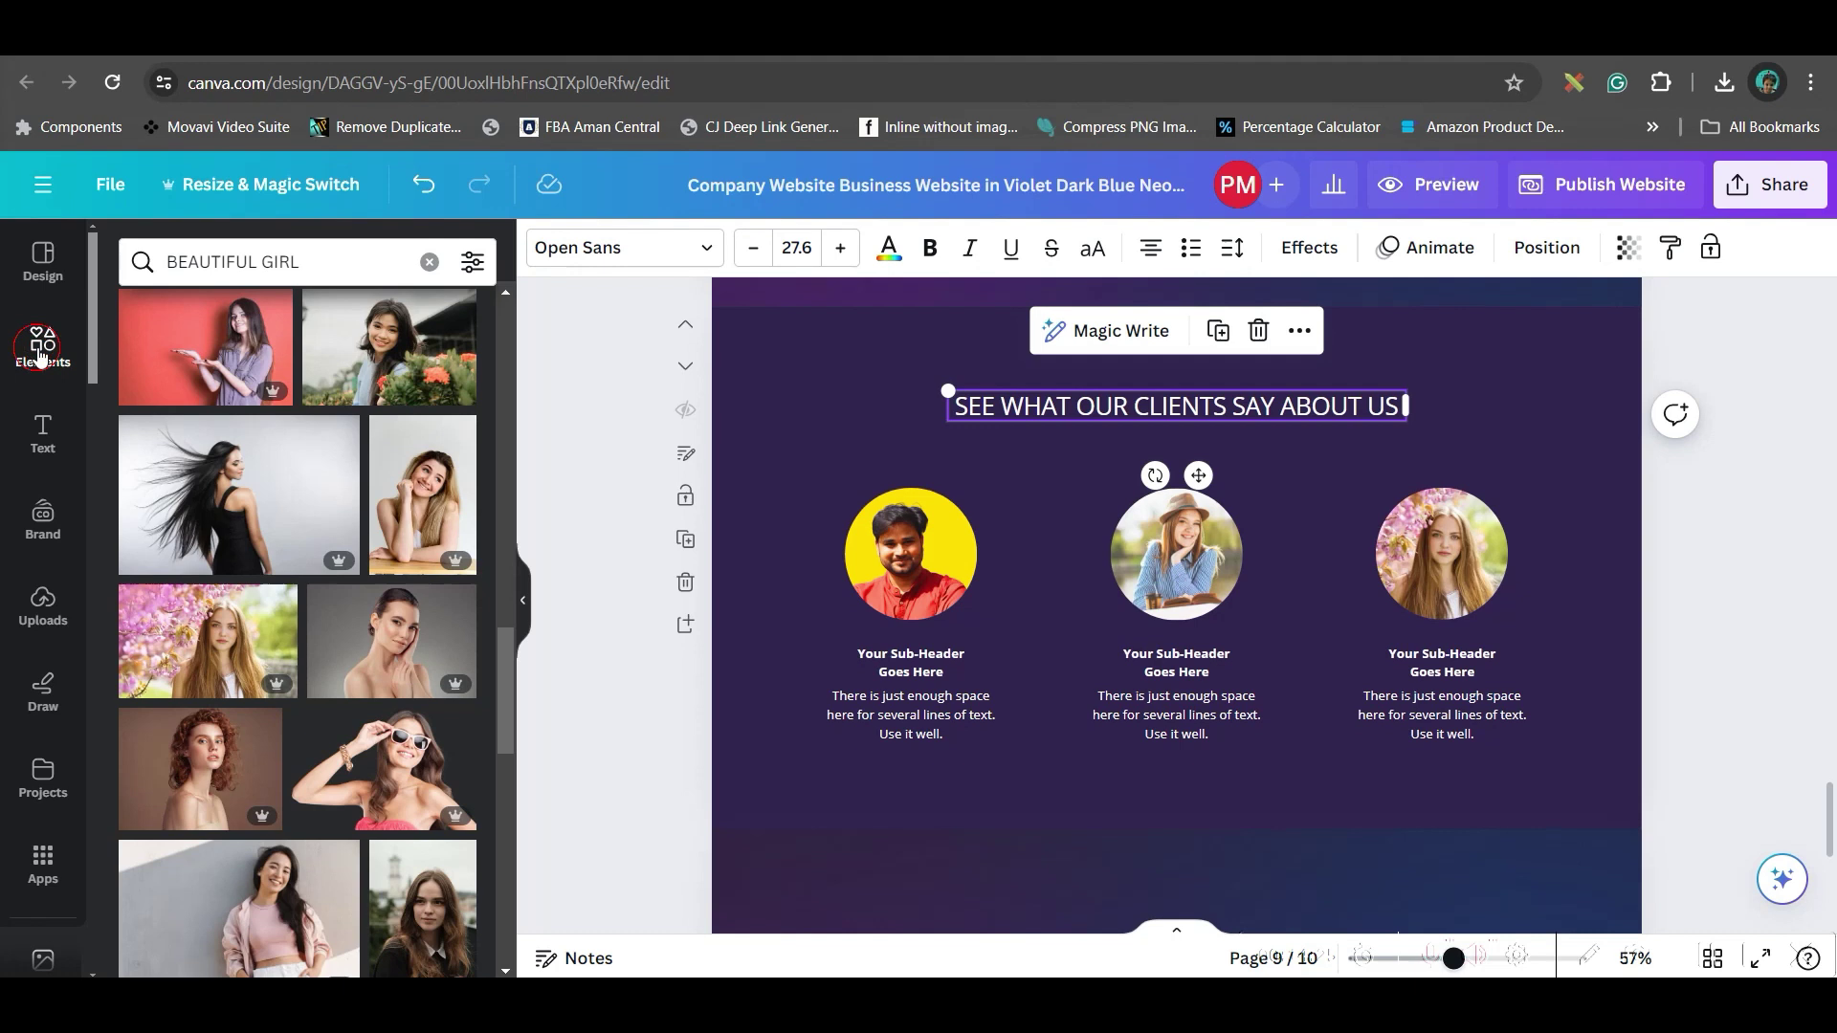
pyautogui.click(38, 354)
pyautogui.click(428, 262)
pyautogui.click(353, 246)
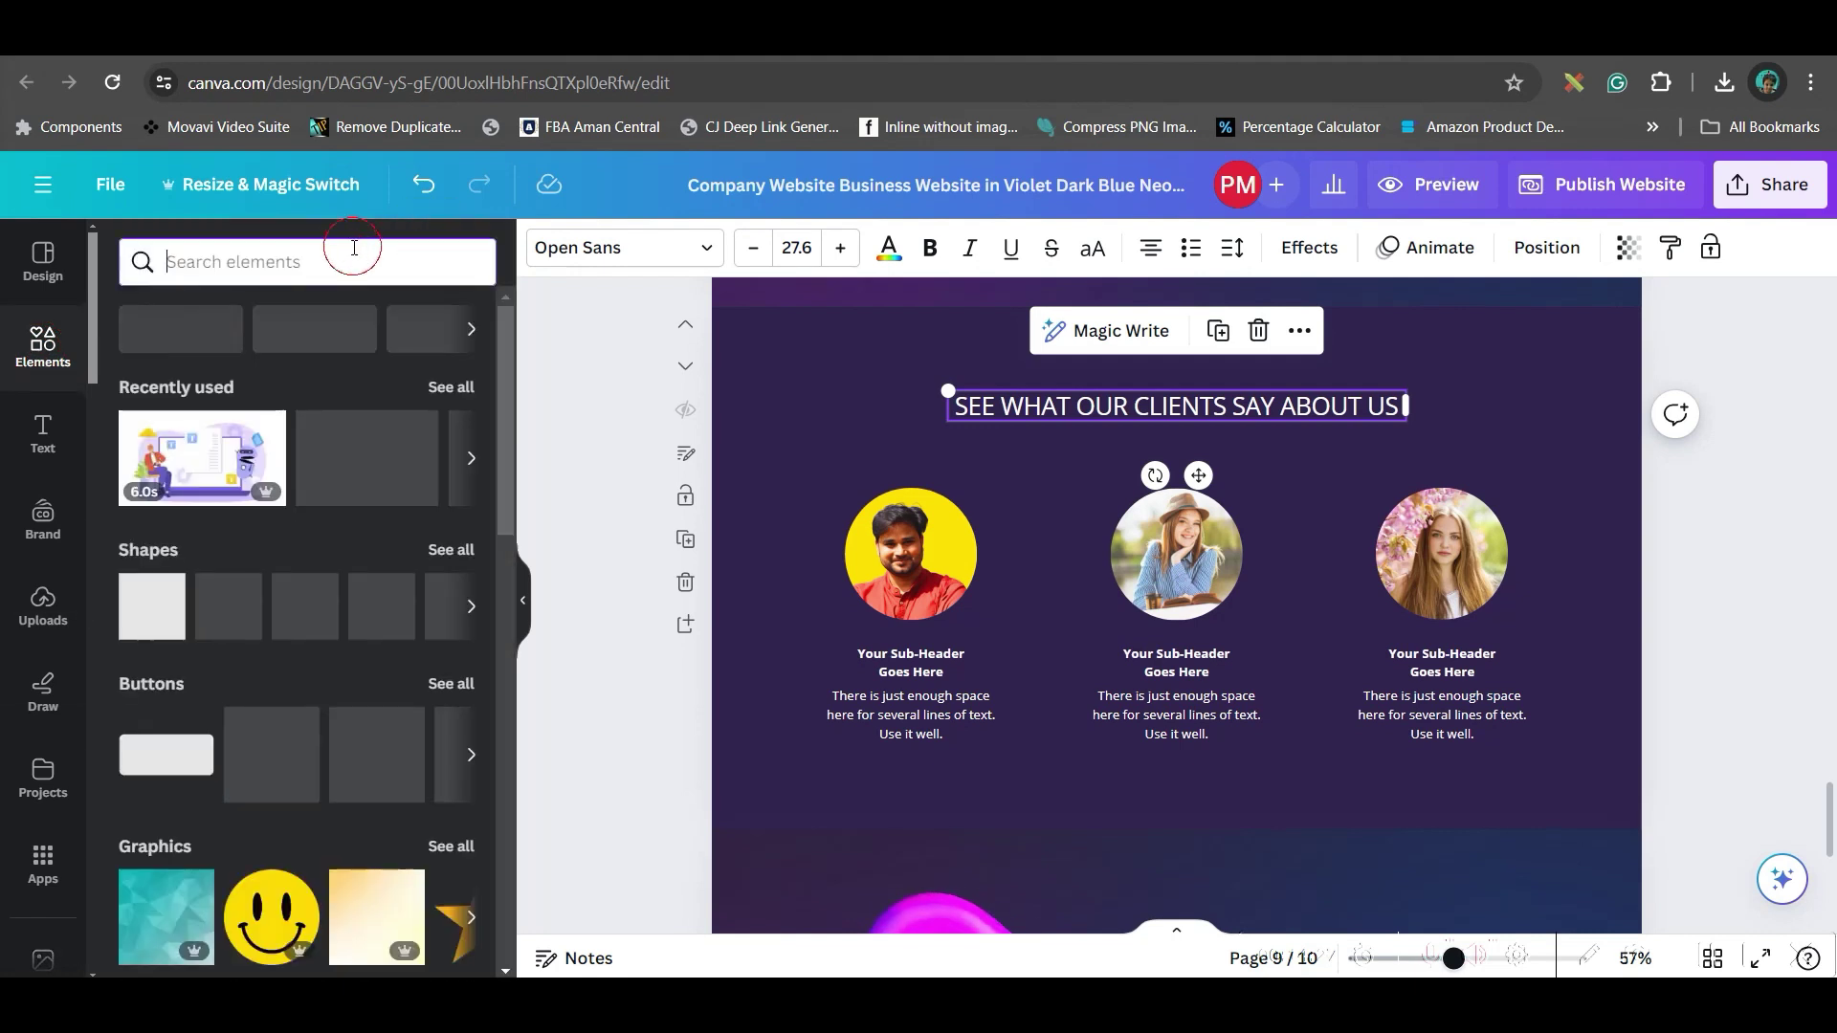
pyautogui.write('STAR')
pyautogui.press('Return')
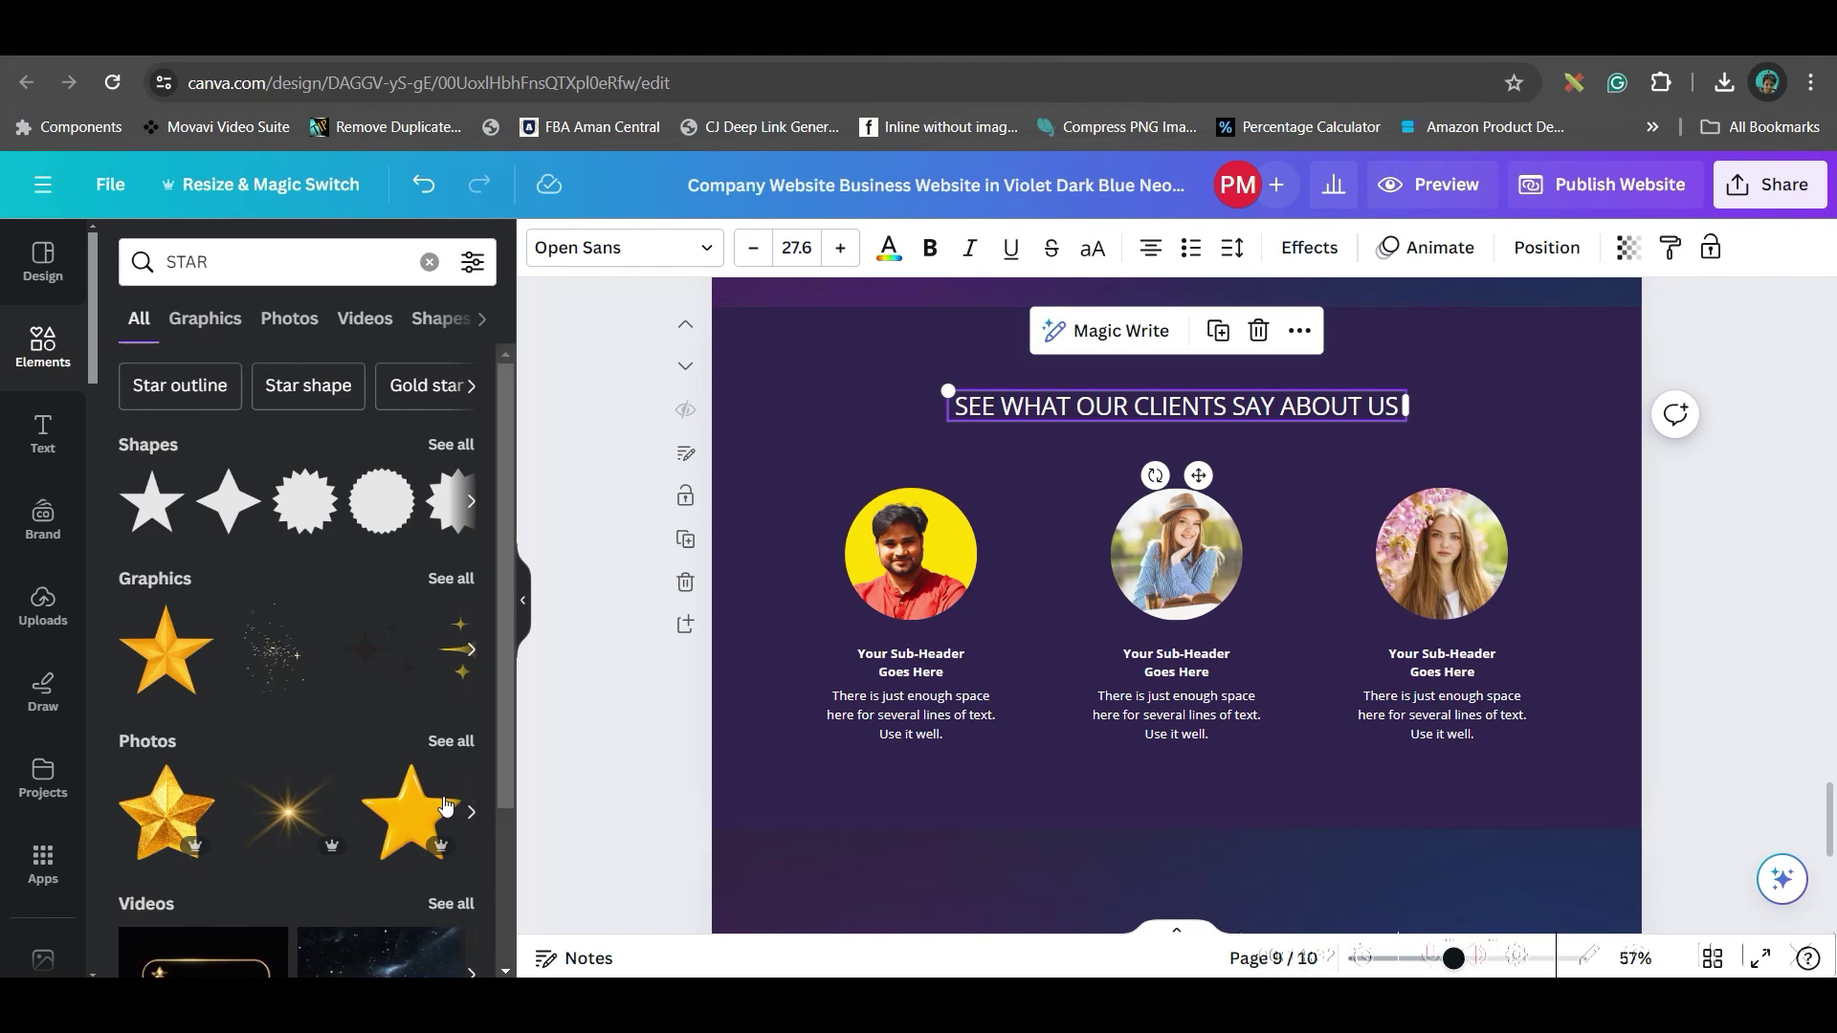
pyautogui.click(412, 814)
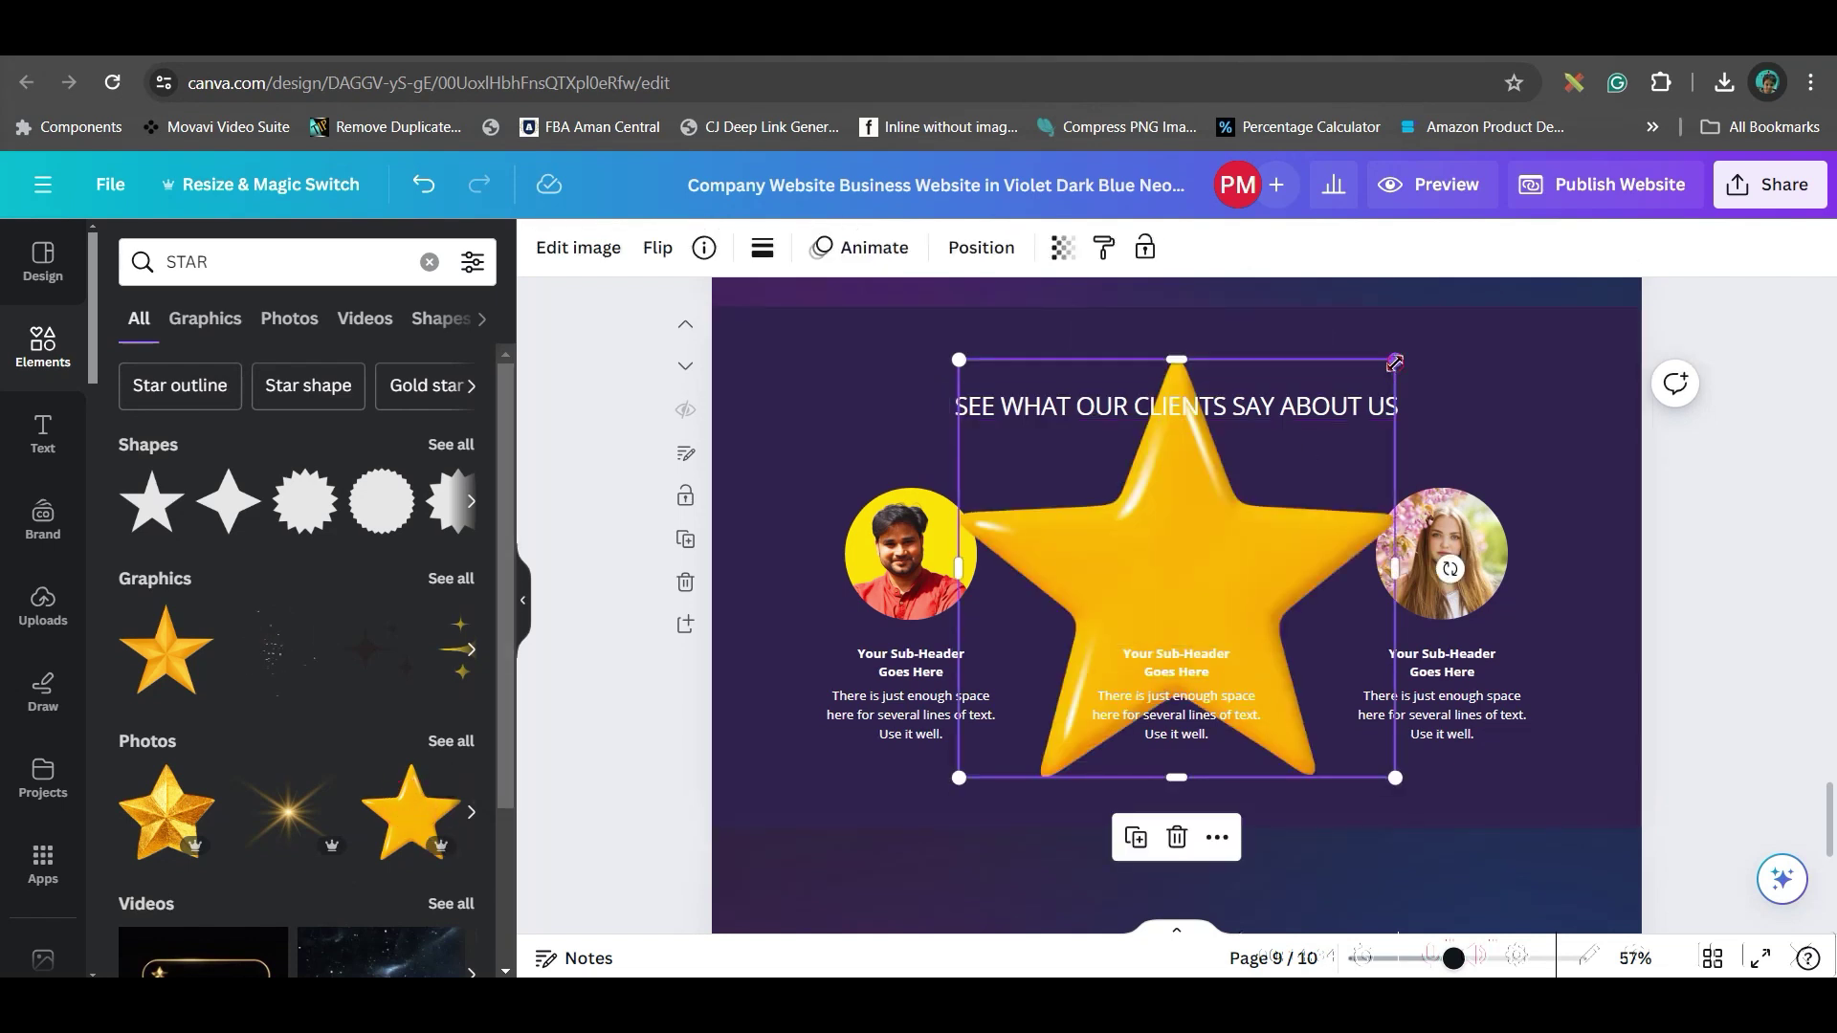
pyautogui.moveTo(1395, 361); pyautogui.dragTo(996, 762)
pyautogui.moveTo(992, 834); pyautogui.dragTo(867, 850)
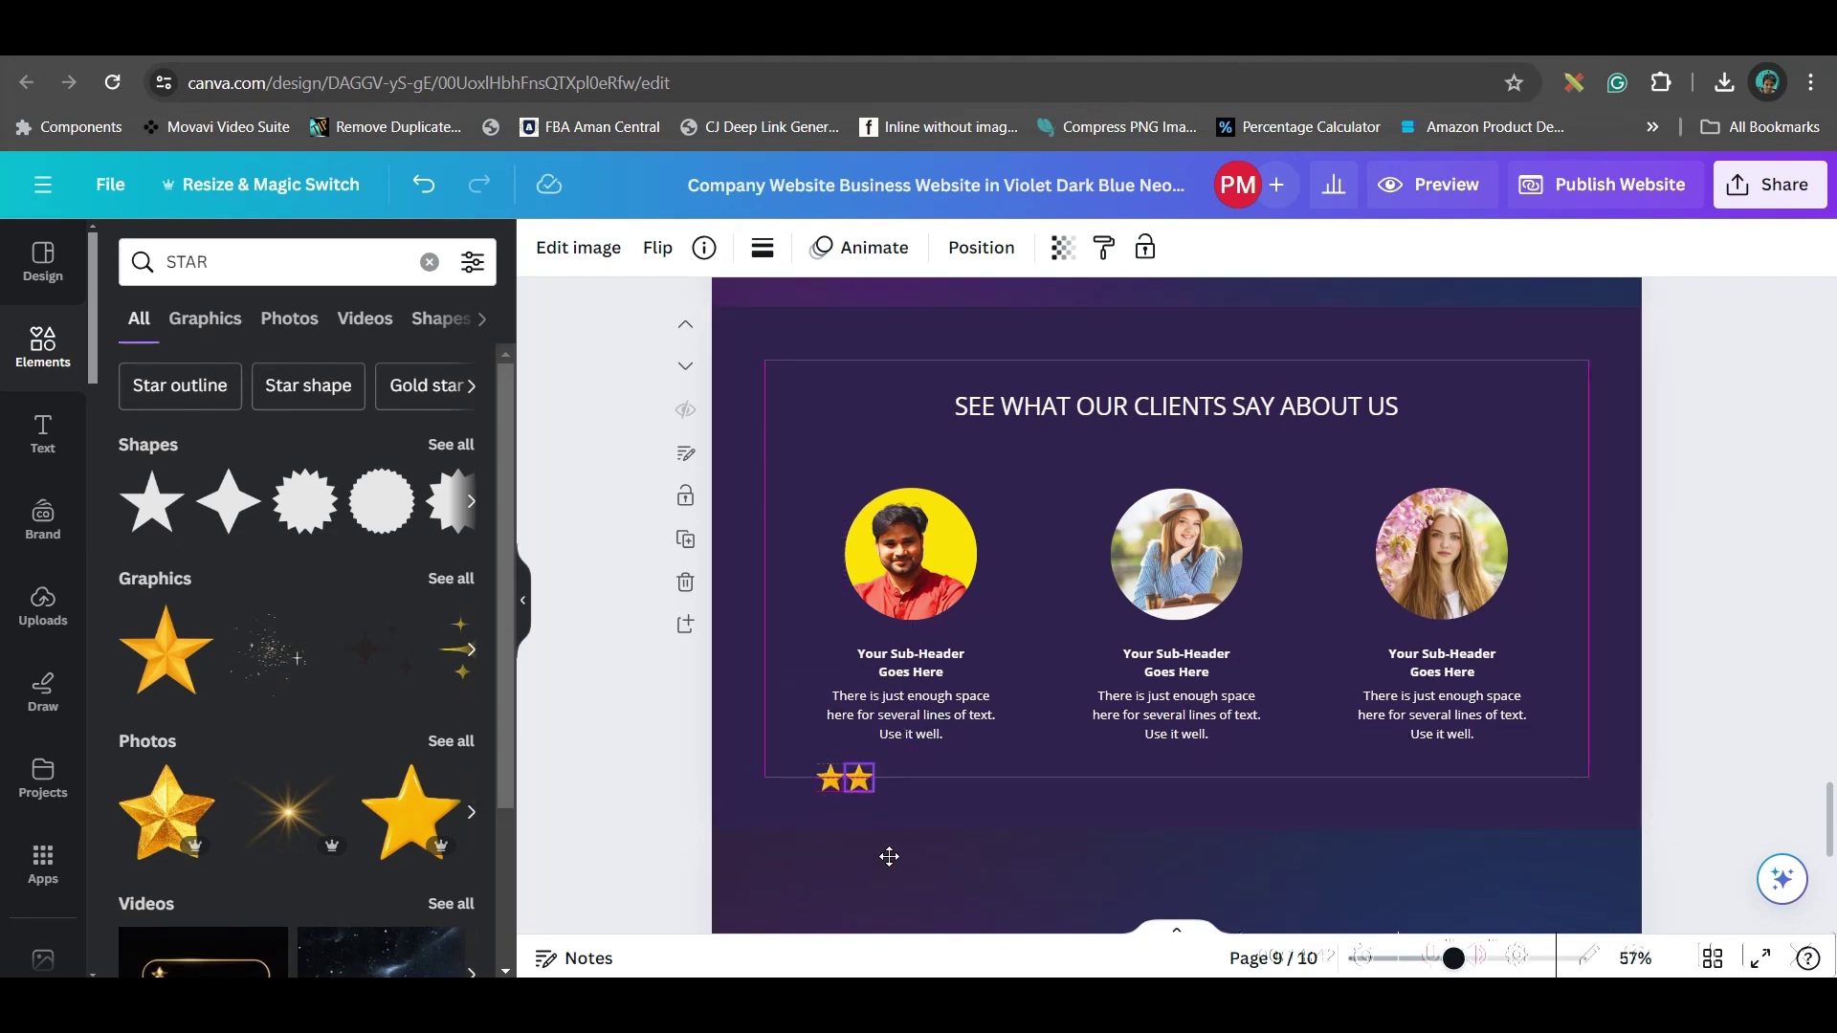
pyautogui.moveTo(889, 856); pyautogui.dragTo(889, 854)
# Duplicate the star into a row of five and enlarge the row
pyautogui.click(845, 707)
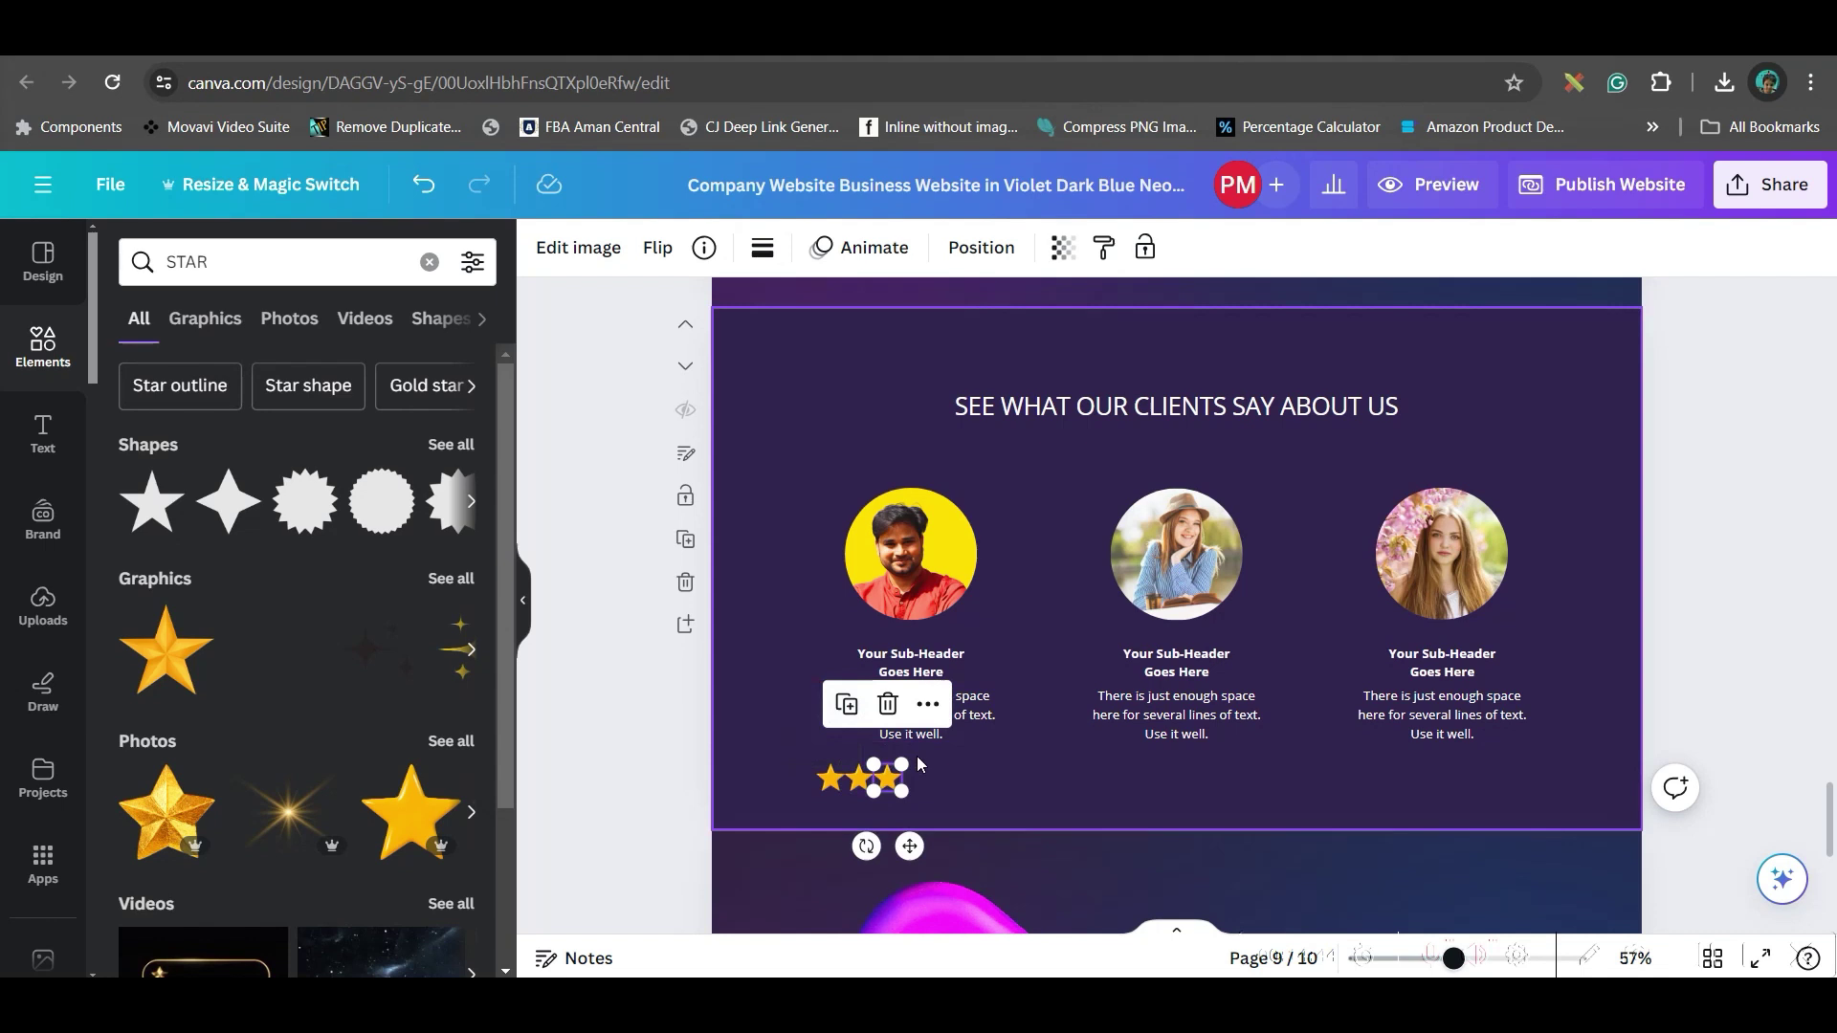
pyautogui.click(846, 707)
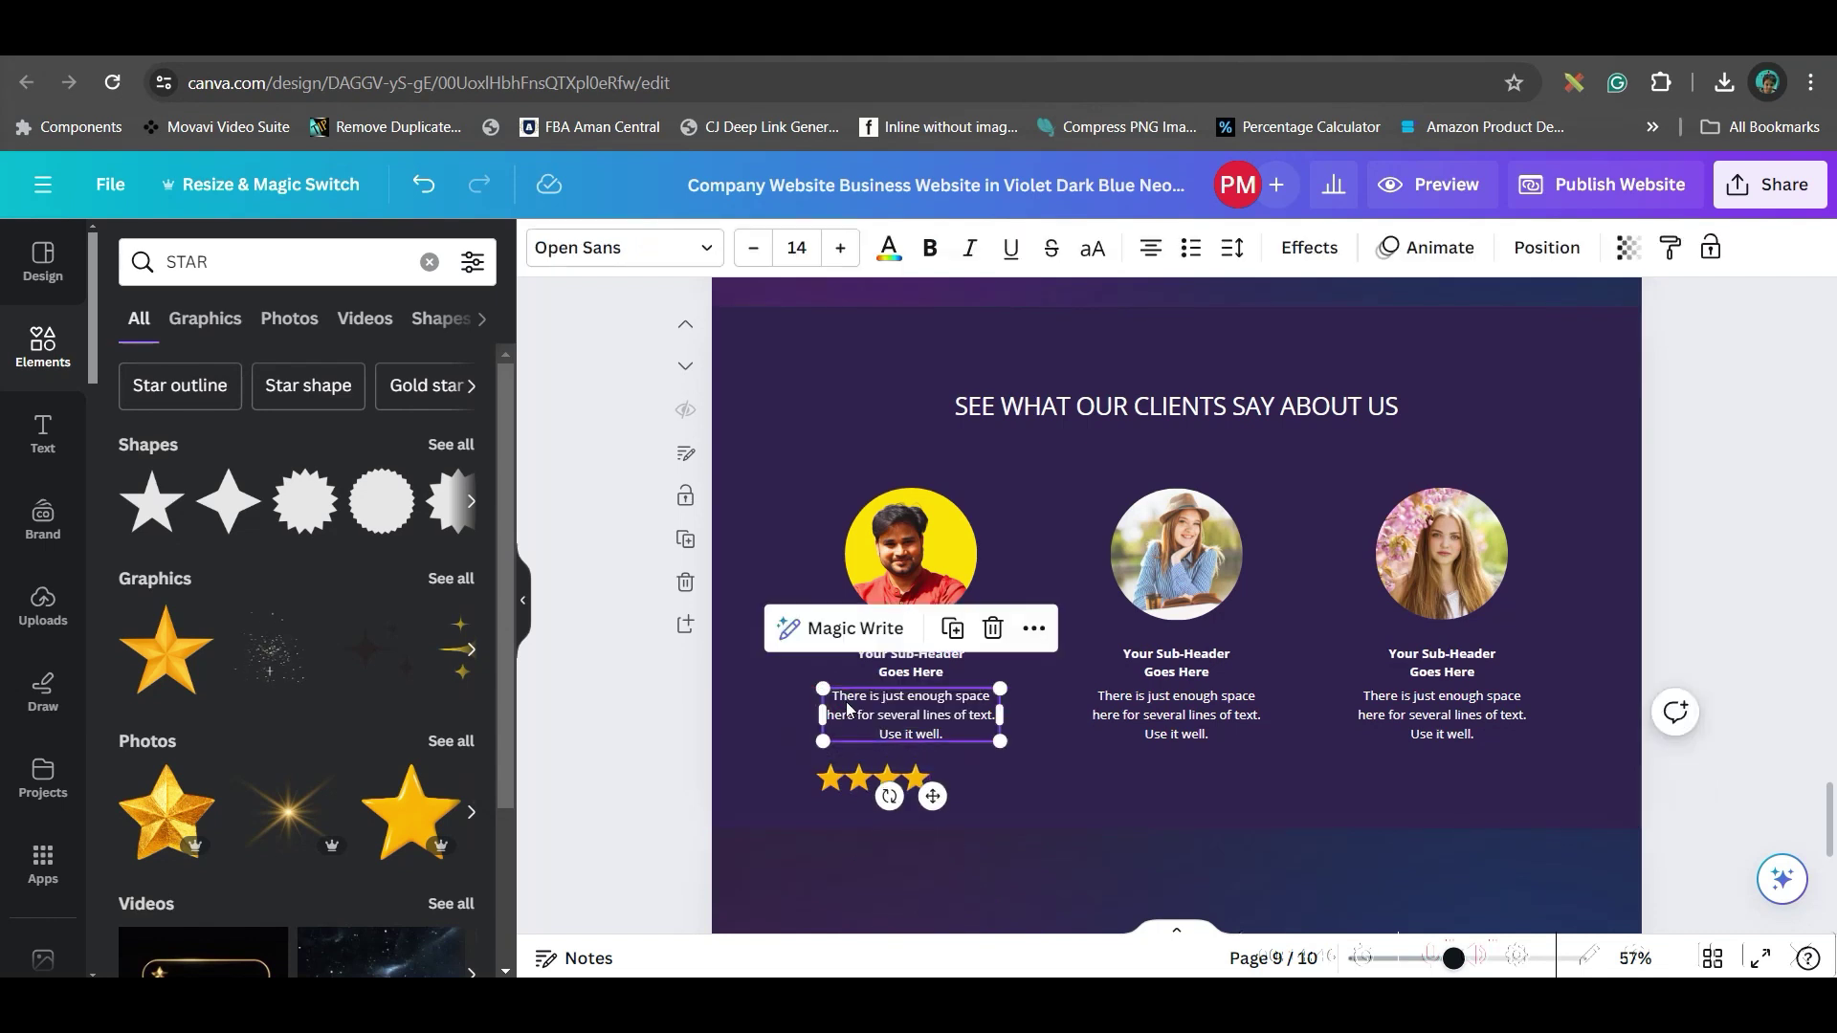
pyautogui.click(916, 778)
pyautogui.click(876, 704)
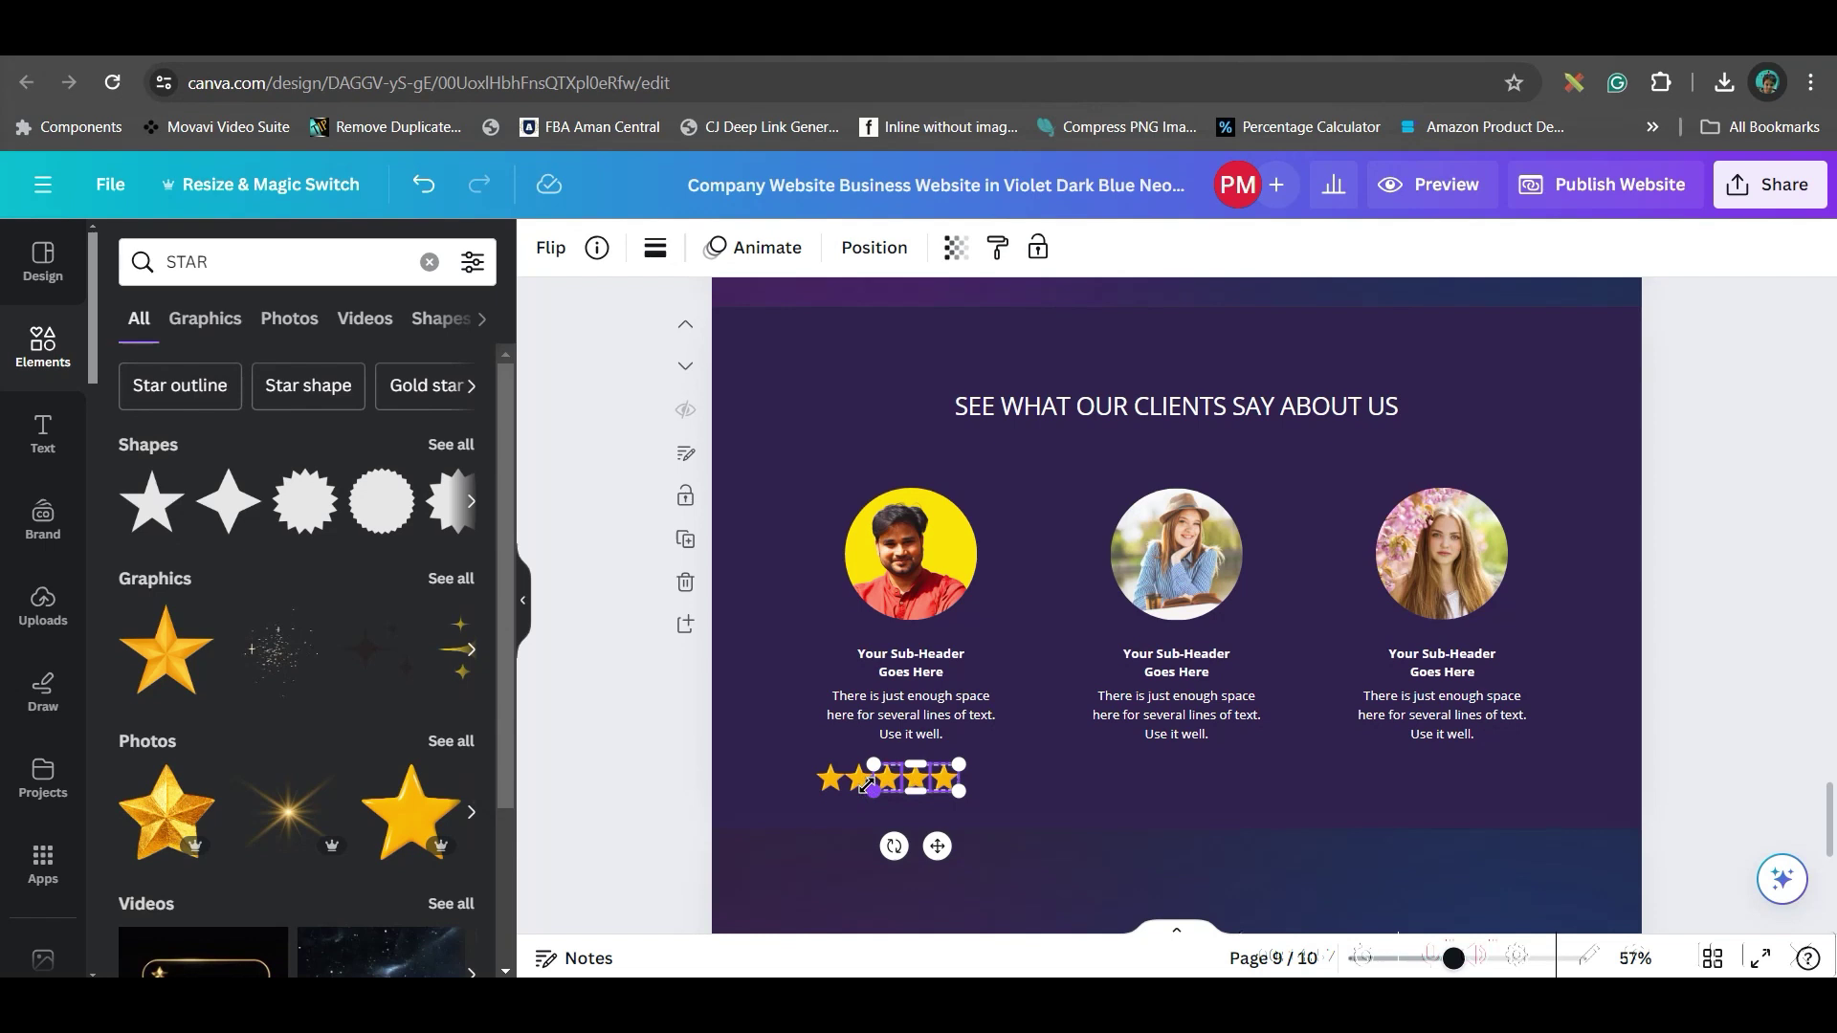
pyautogui.keyDown('shift'); pyautogui.click(837, 787); pyautogui.keyUp('shift')
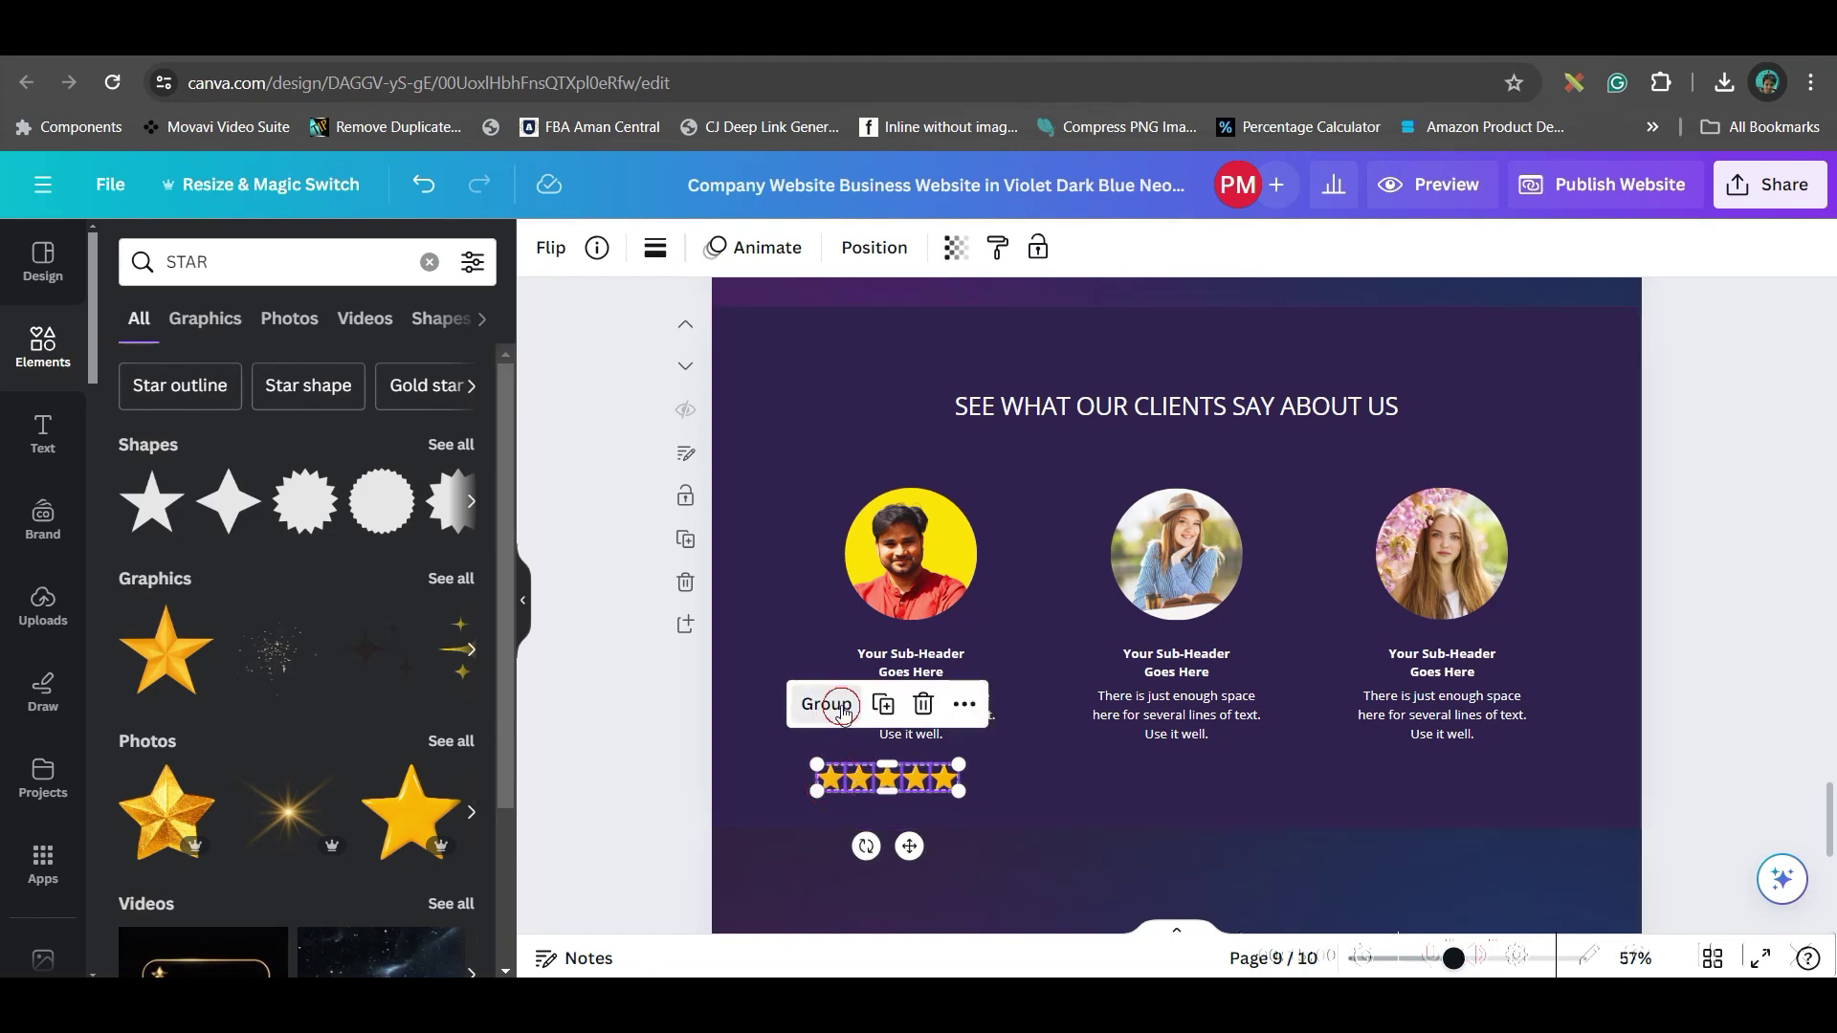
pyautogui.moveTo(958, 792); pyautogui.dragTo(1204, 784)
# Copy the five-star row under the second and third testimonials
pyautogui.click(915, 708)
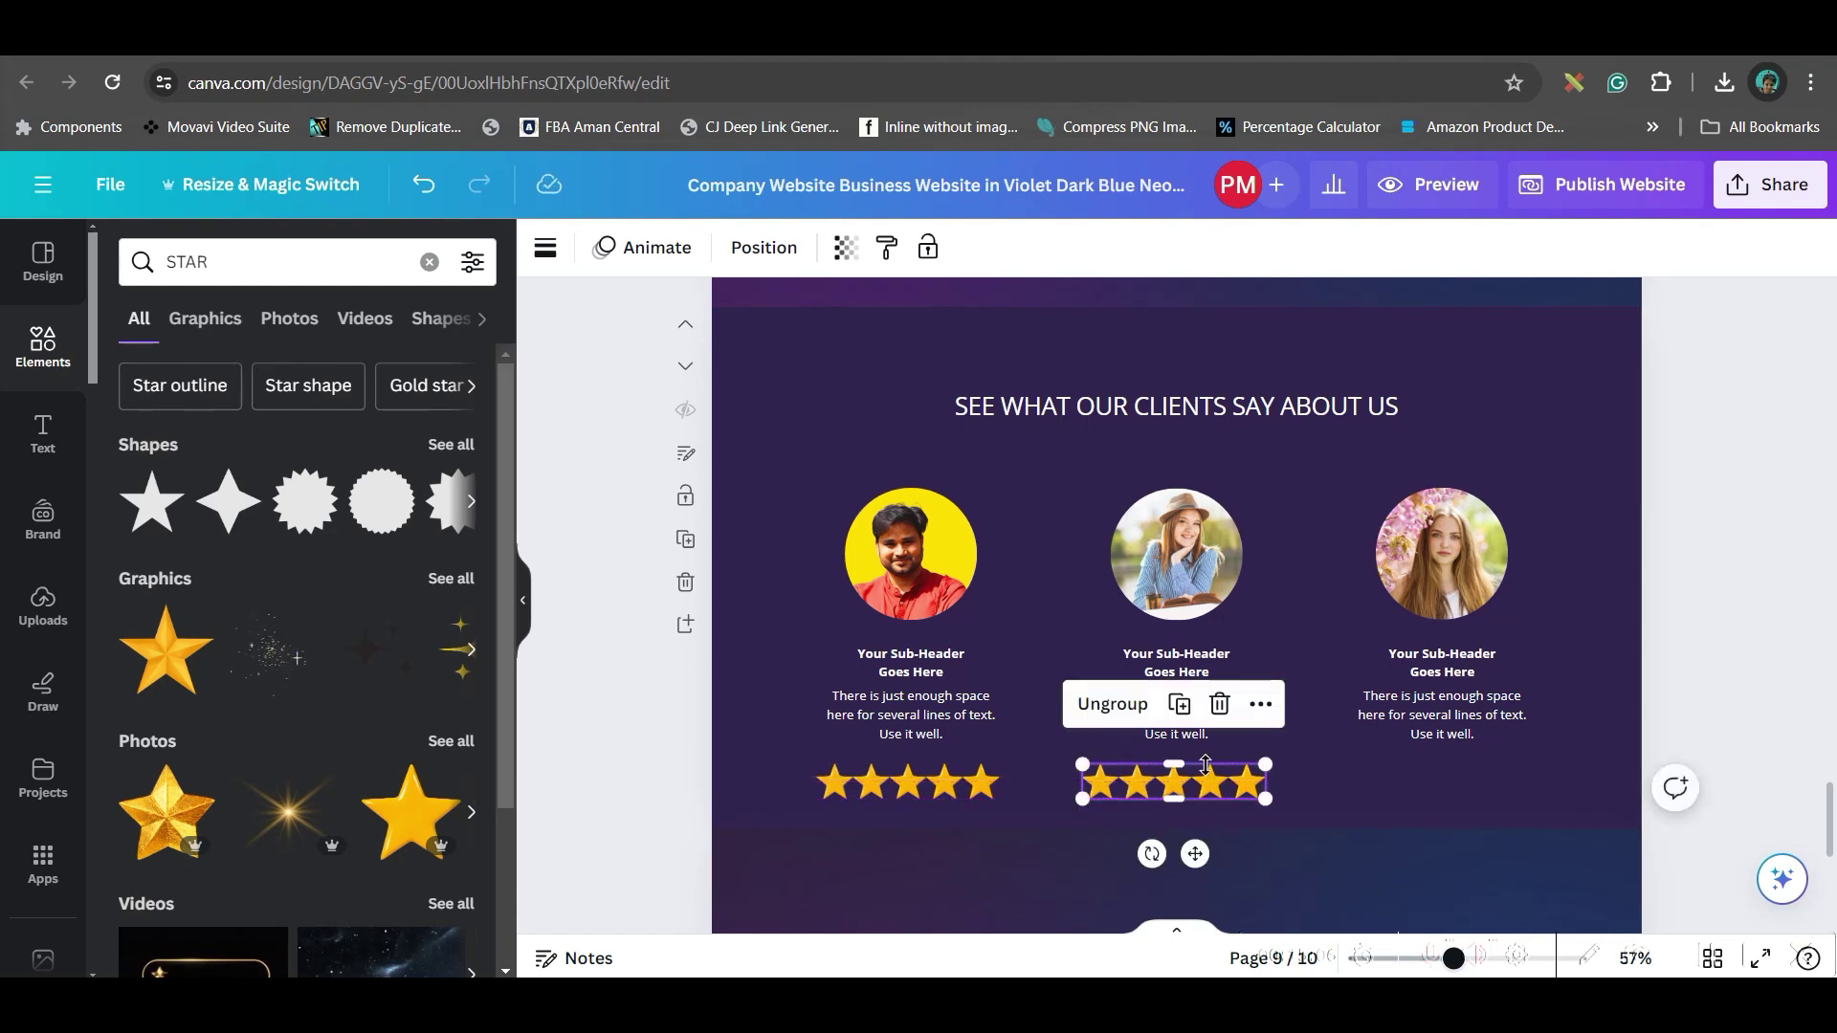
pyautogui.click(1181, 706)
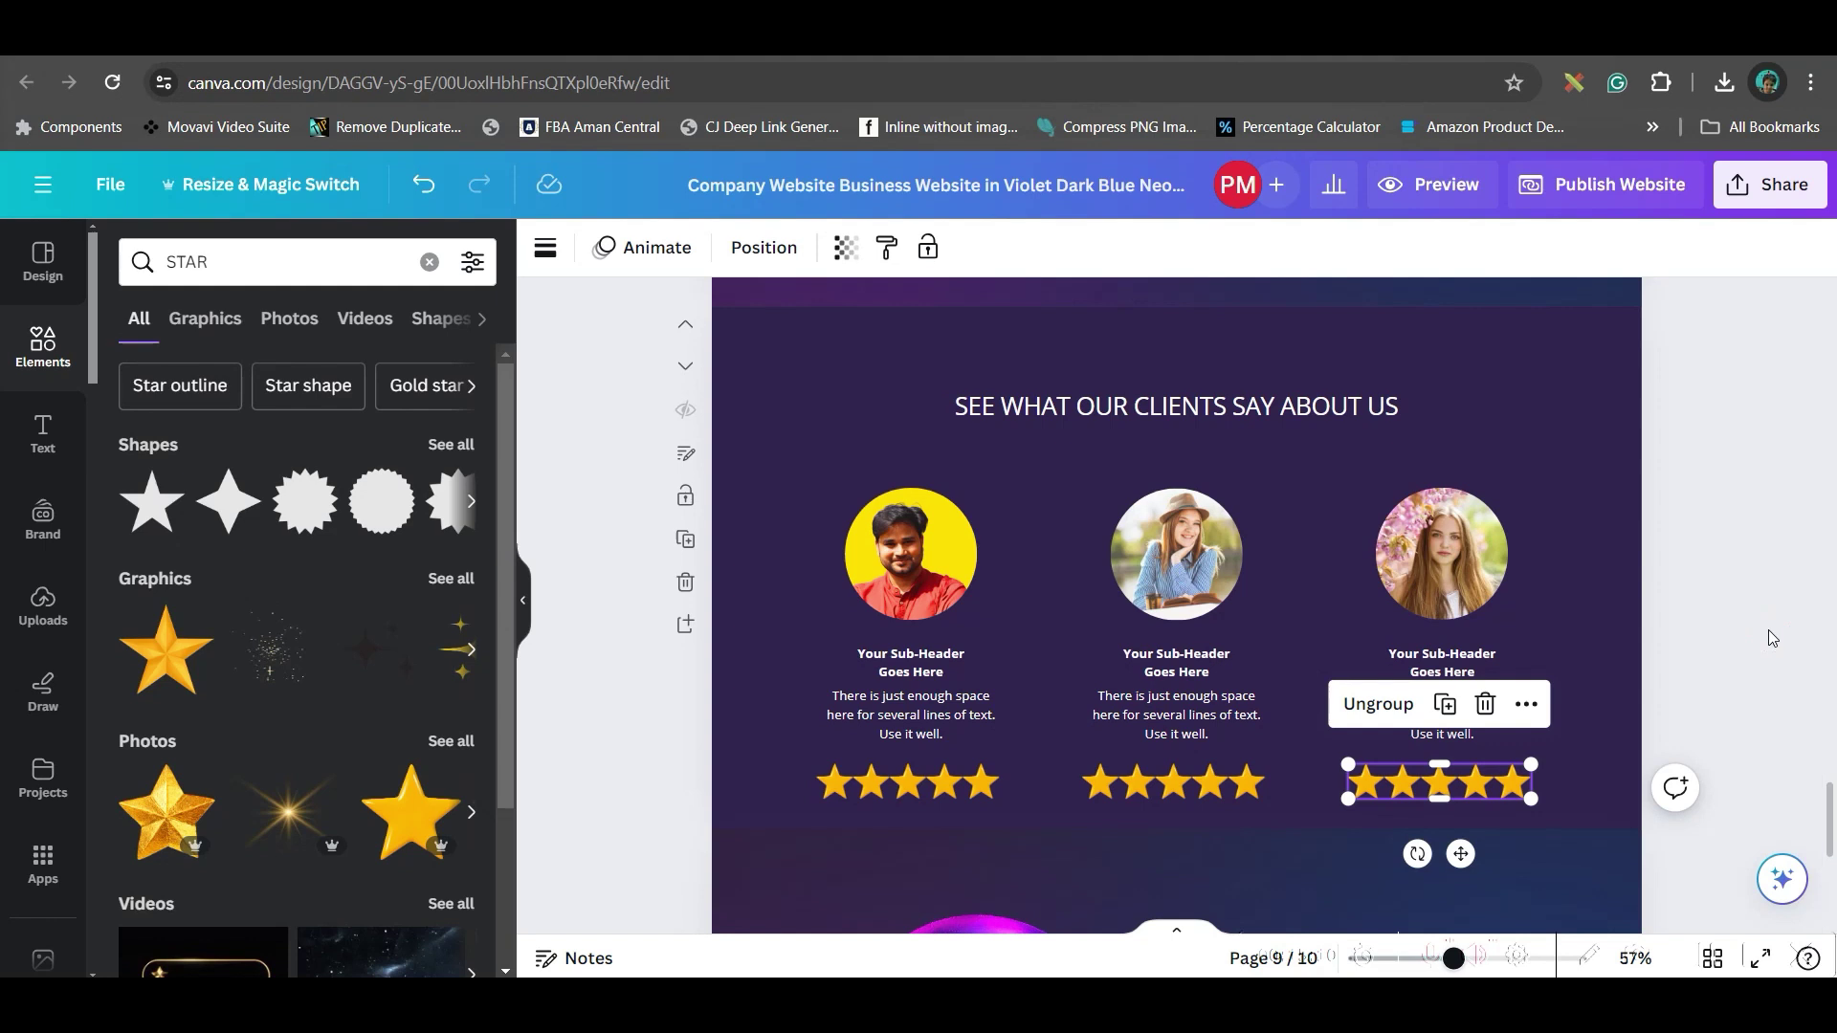
pyautogui.click(1682, 636)
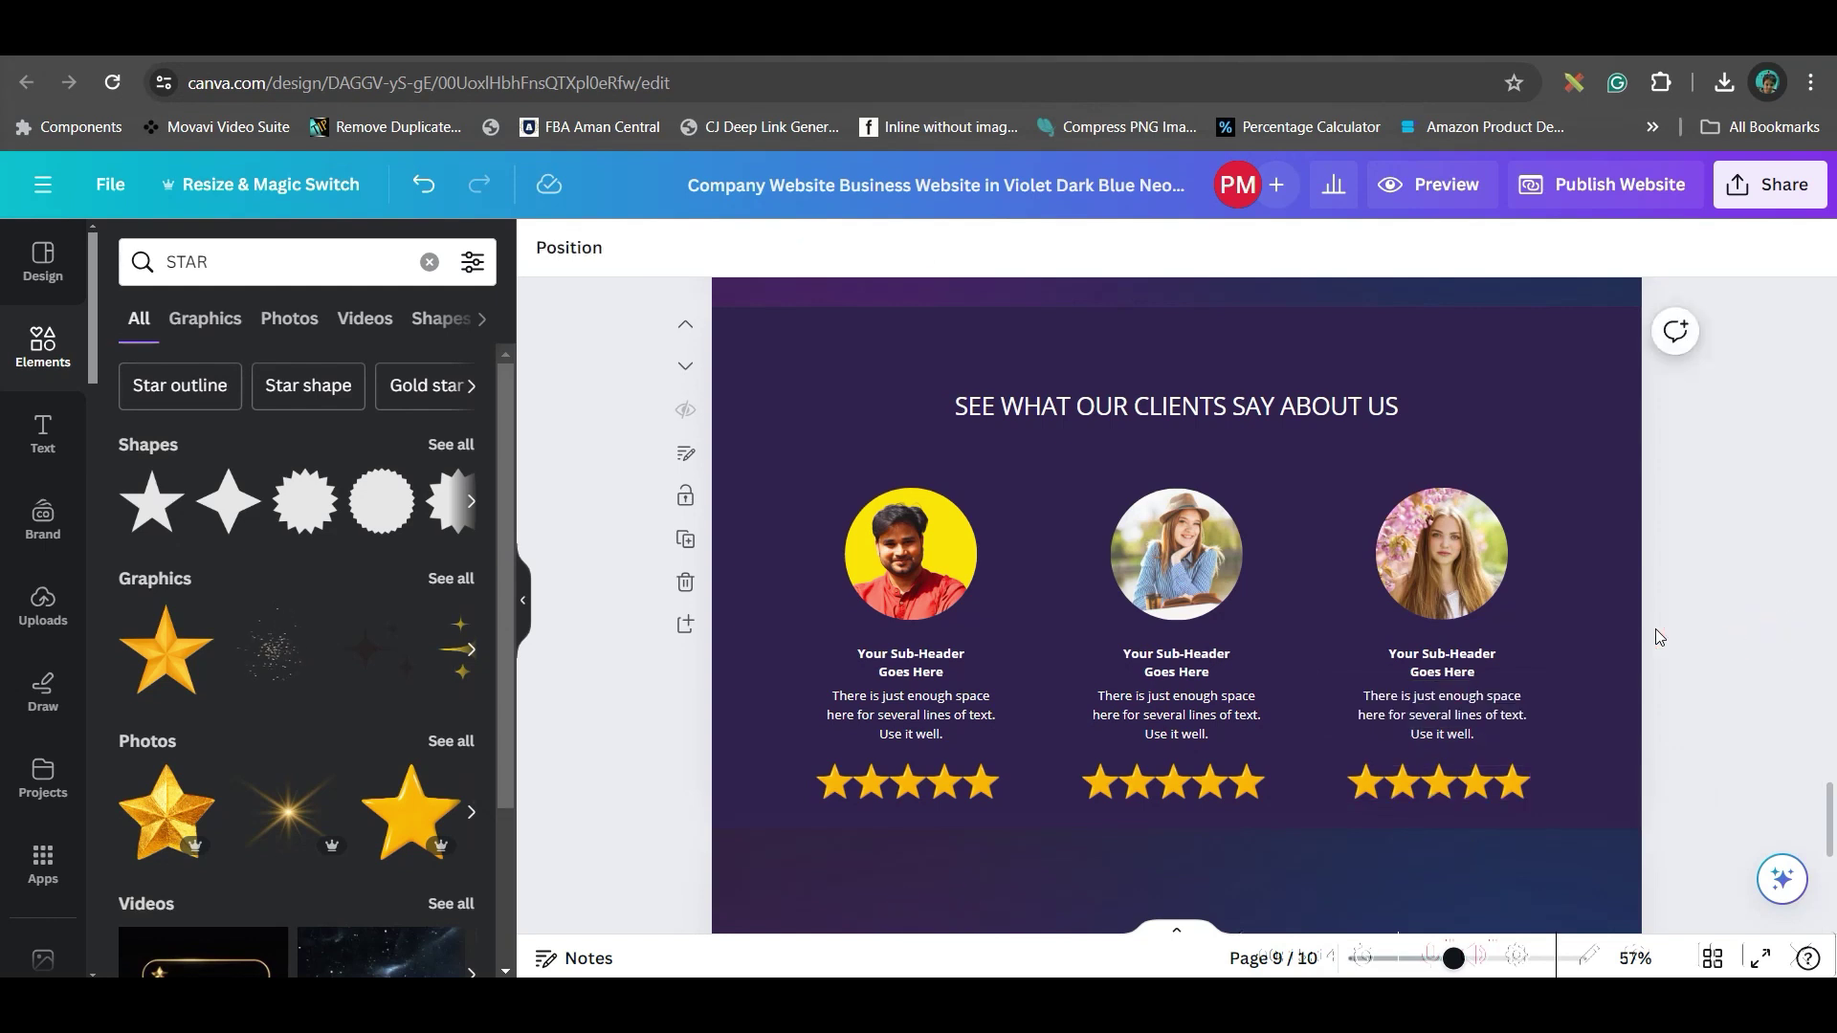
# Search Elements for 'BLOB', filtered to animated graphics
pyautogui.scroll(-5, 828, 683)
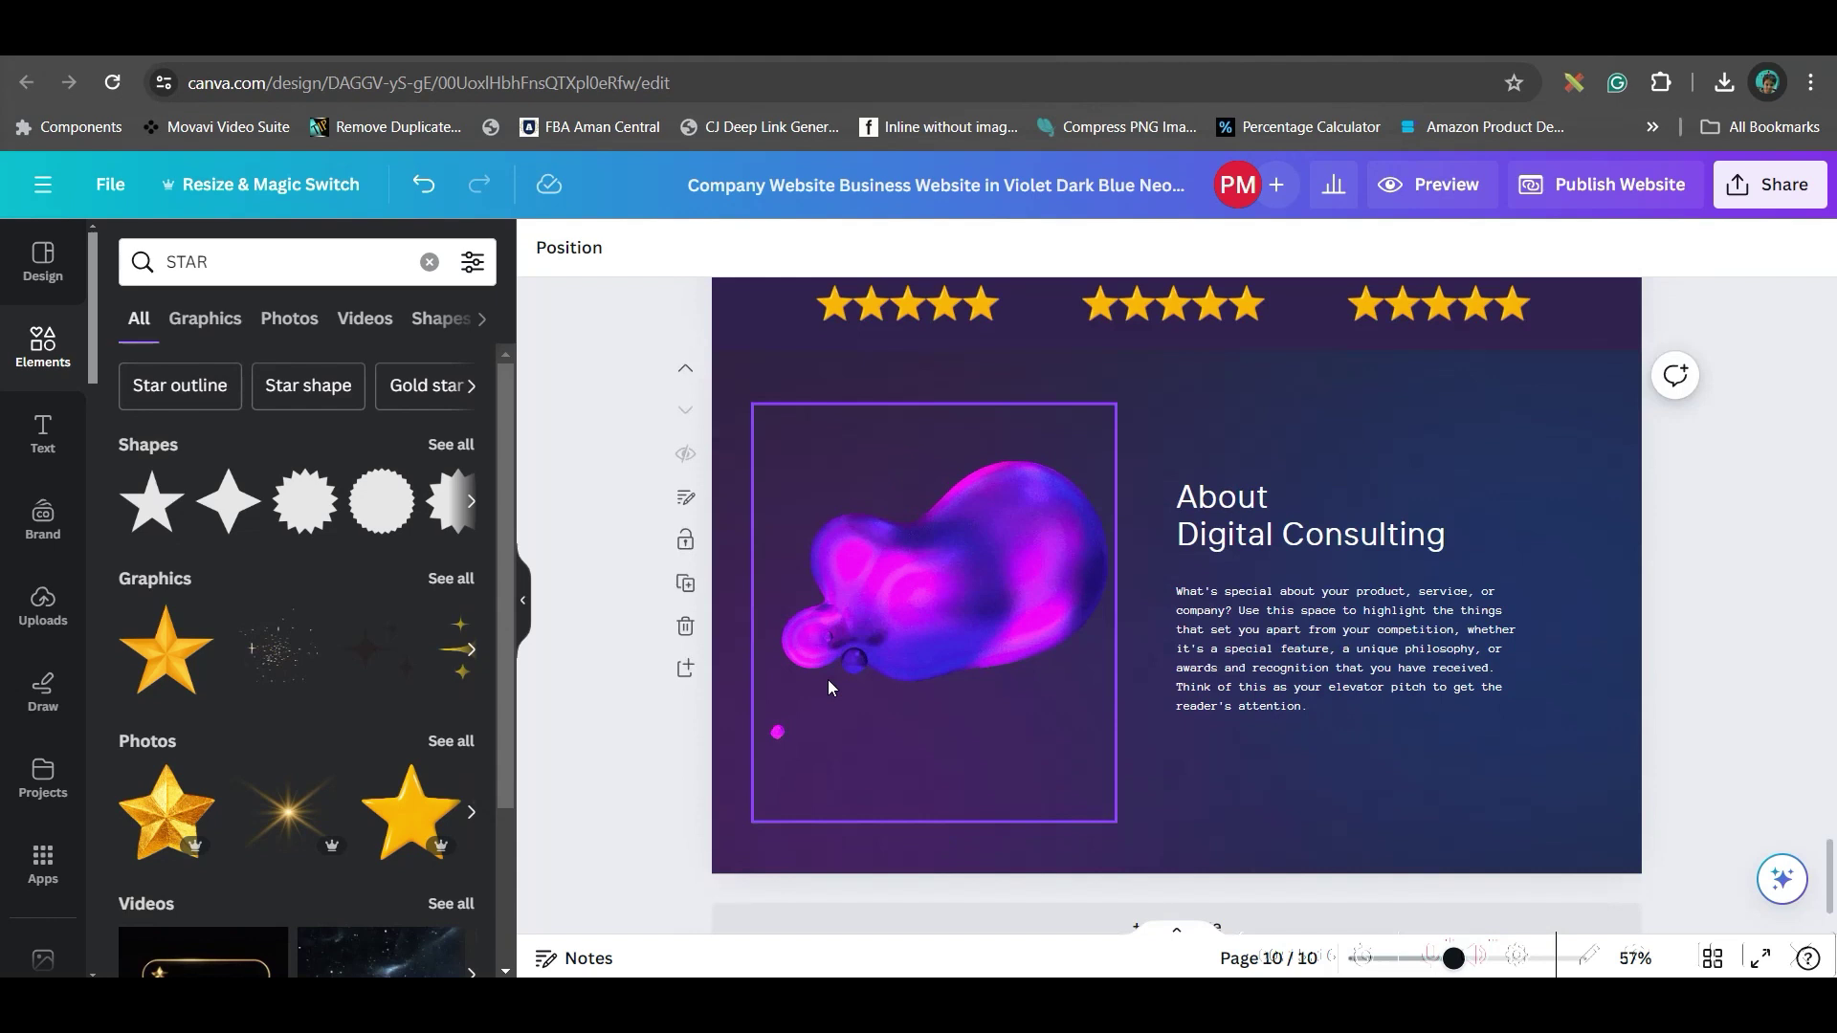
pyautogui.click(427, 263)
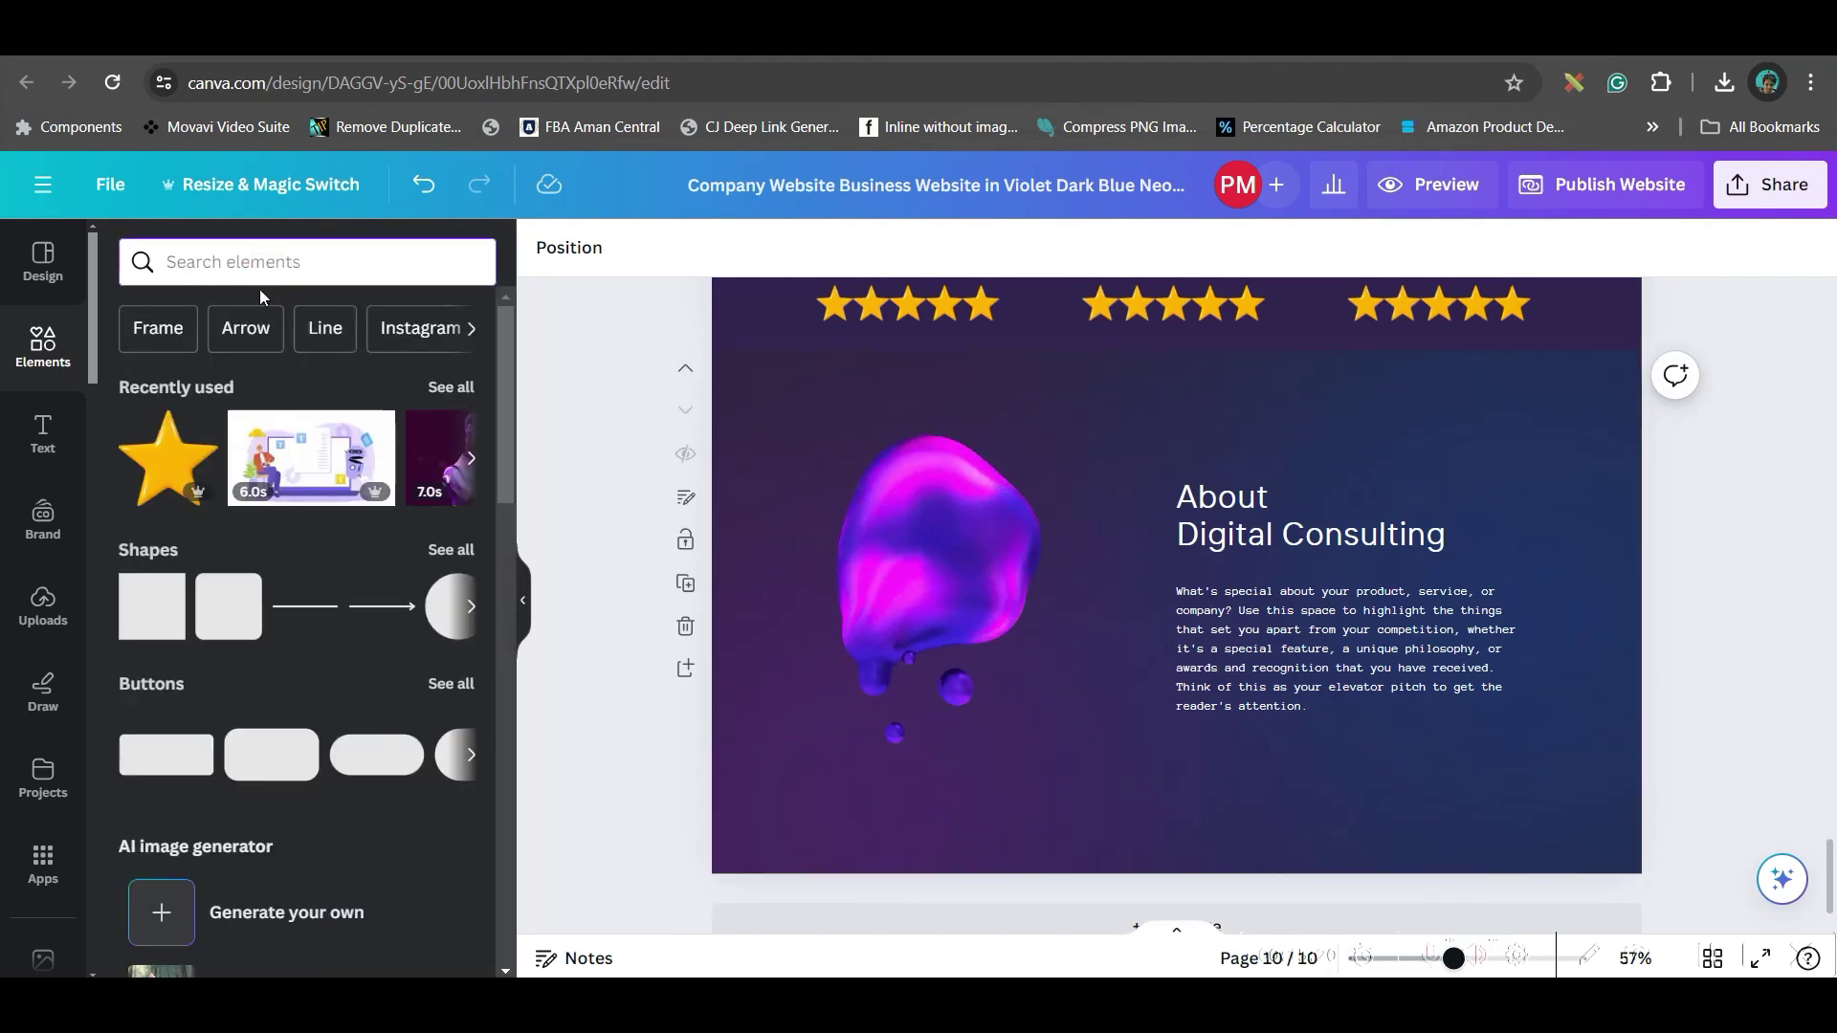
pyautogui.write('BLO')
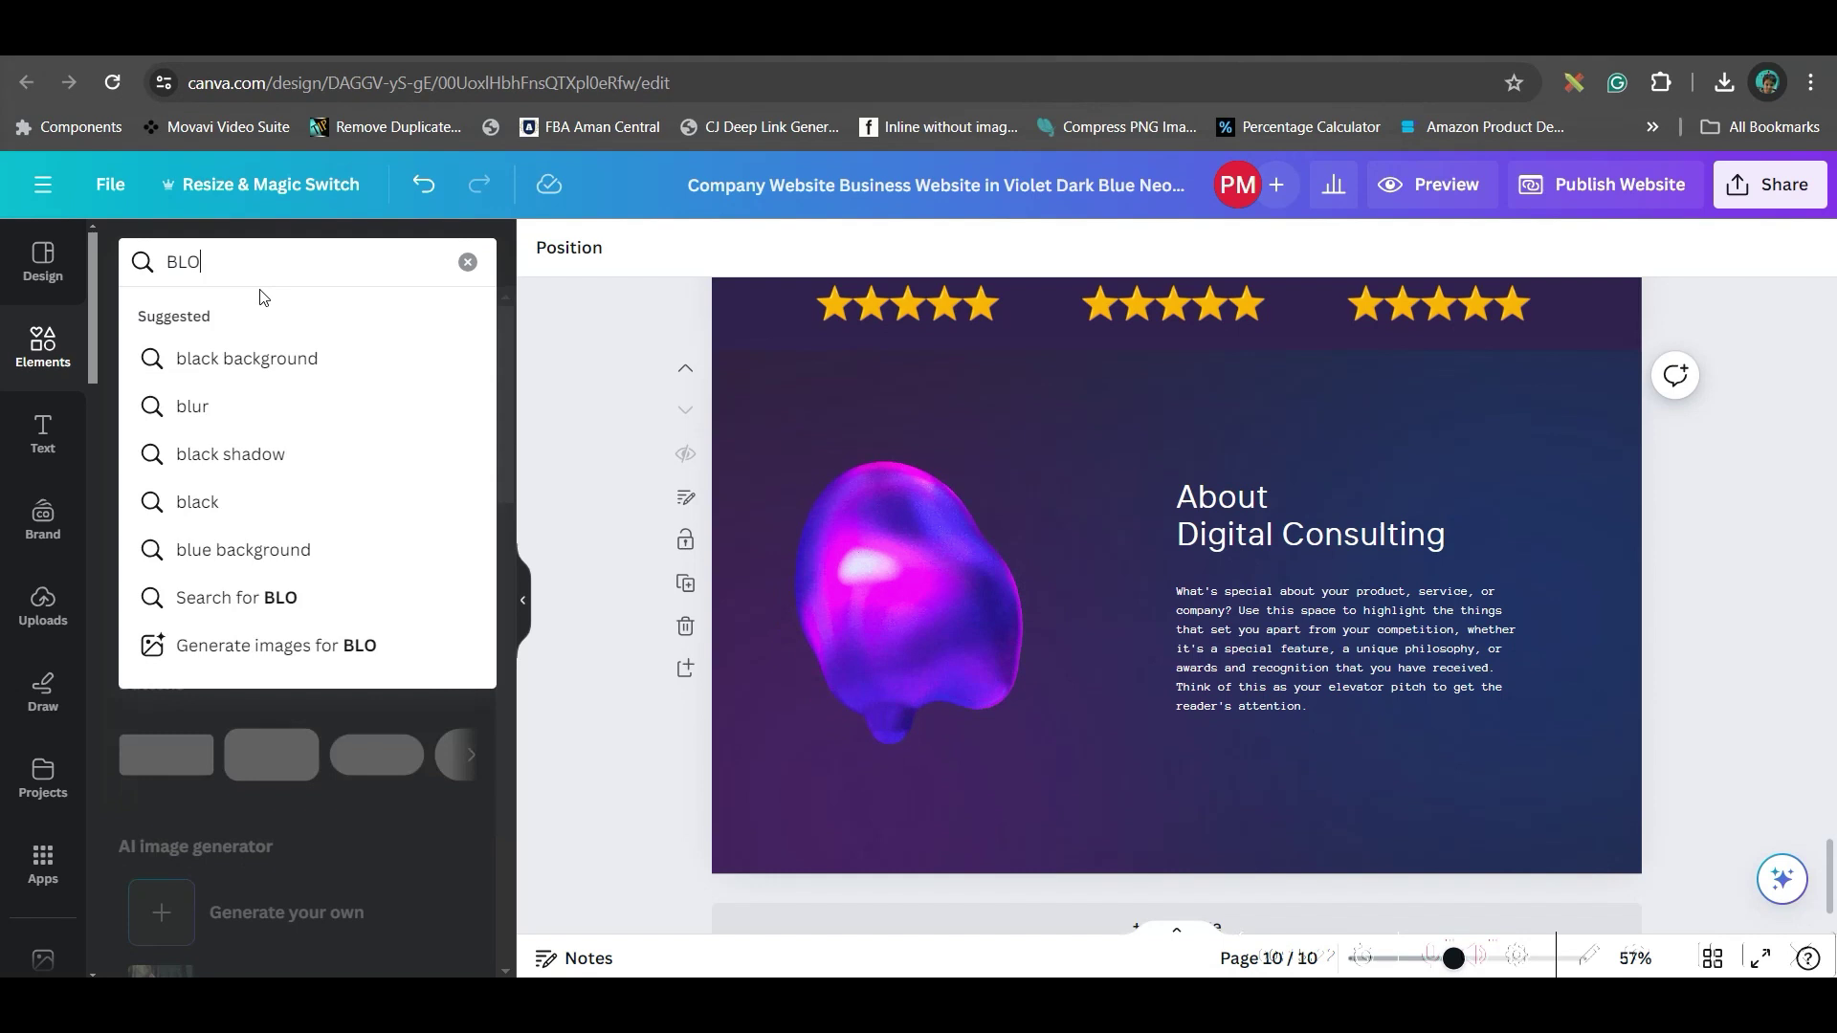
pyautogui.write('B')
pyautogui.press('Return')
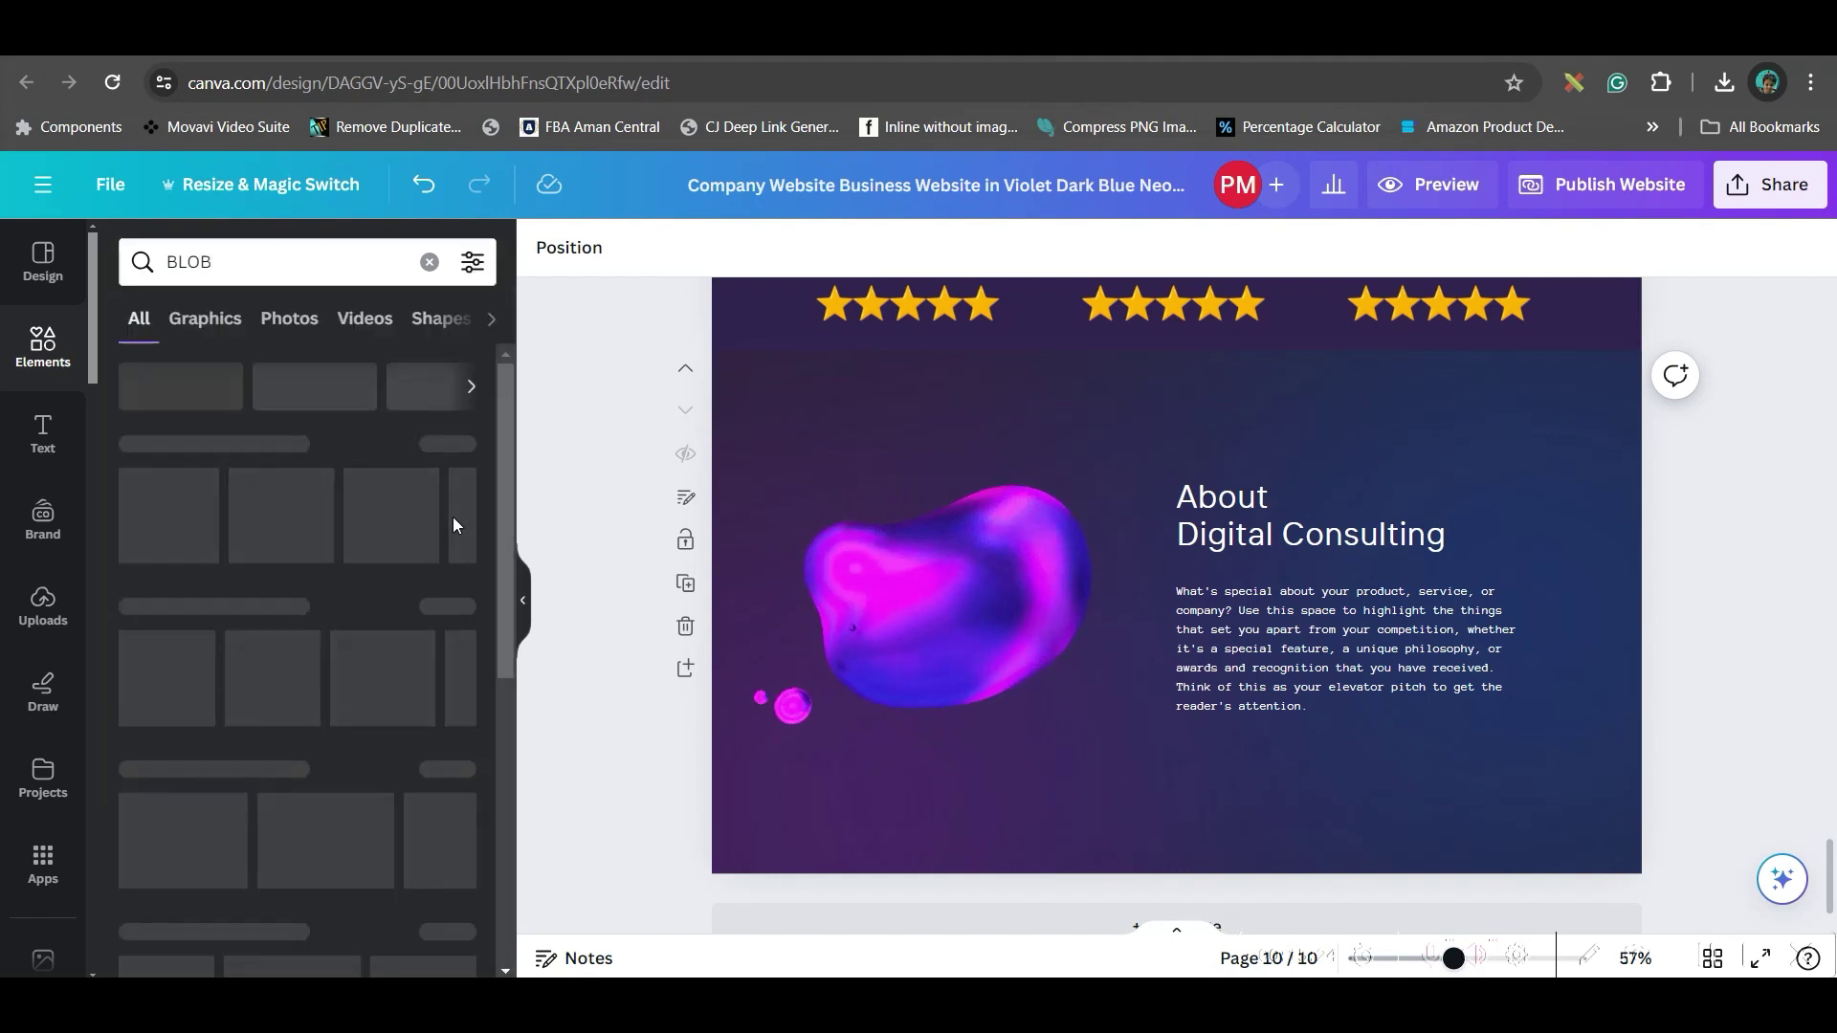
pyautogui.click(471, 262)
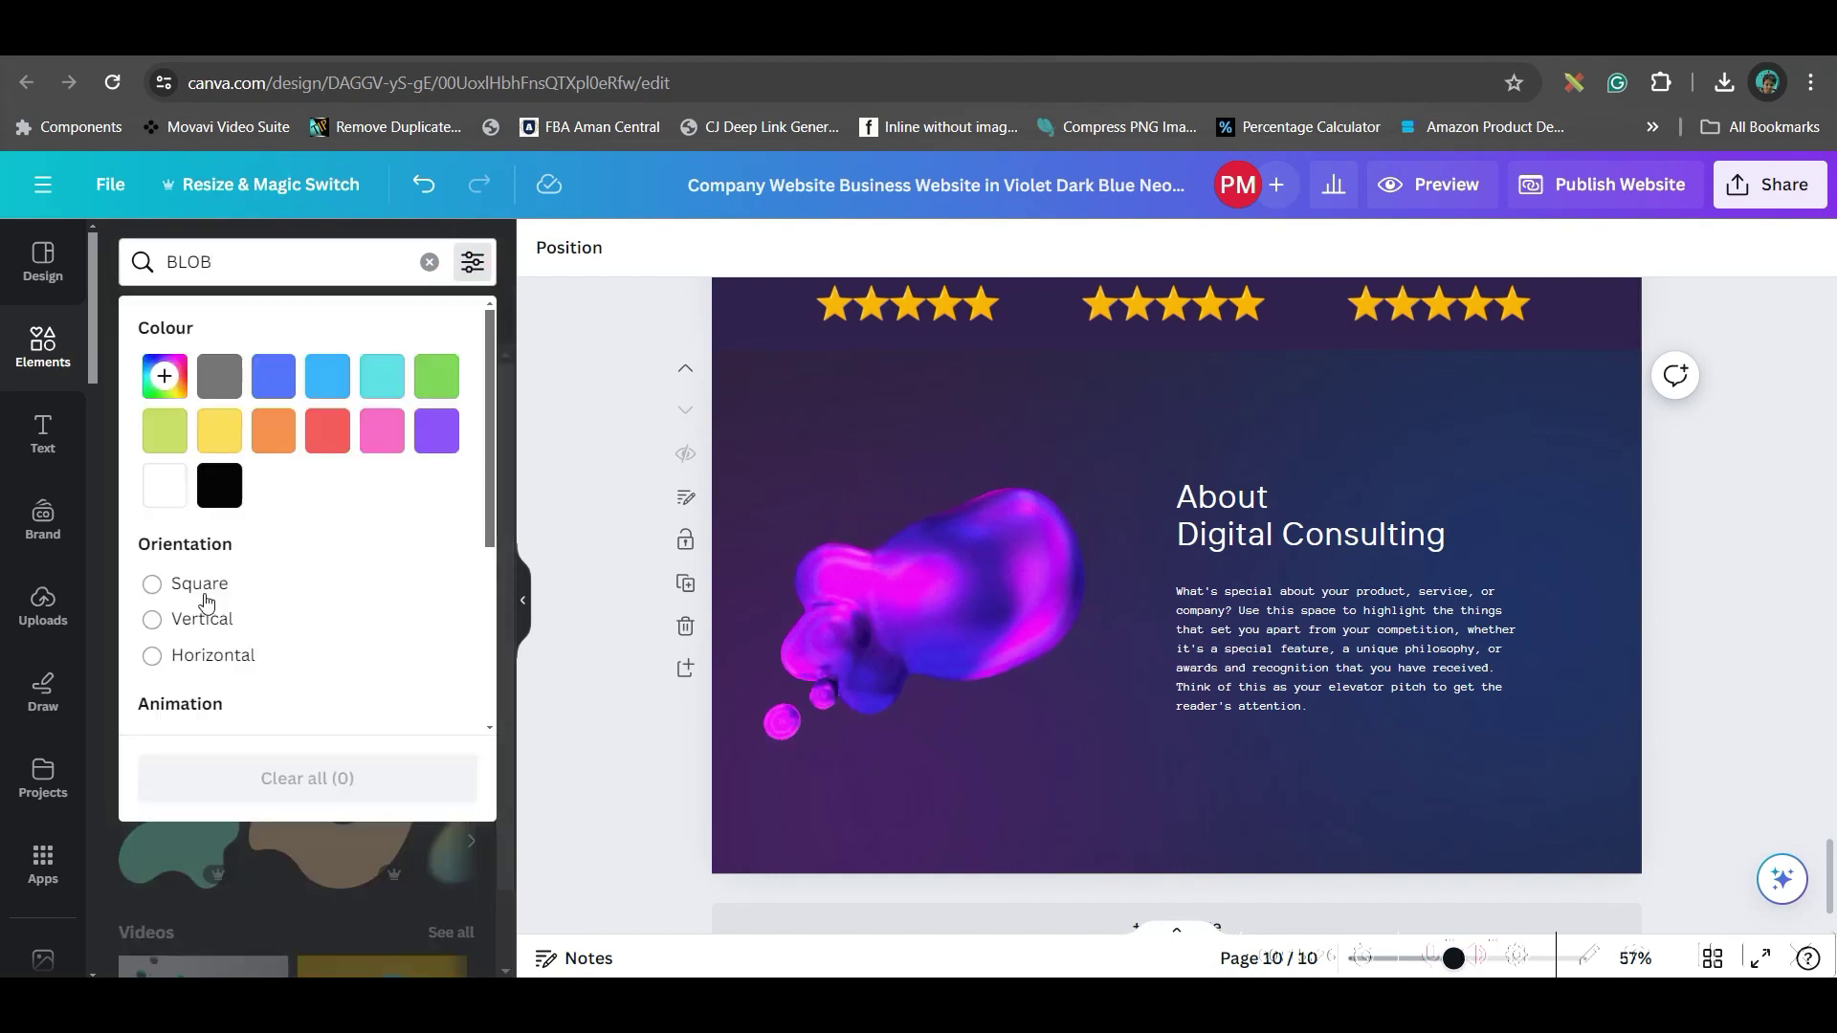
pyautogui.scroll(-3, 155, 594)
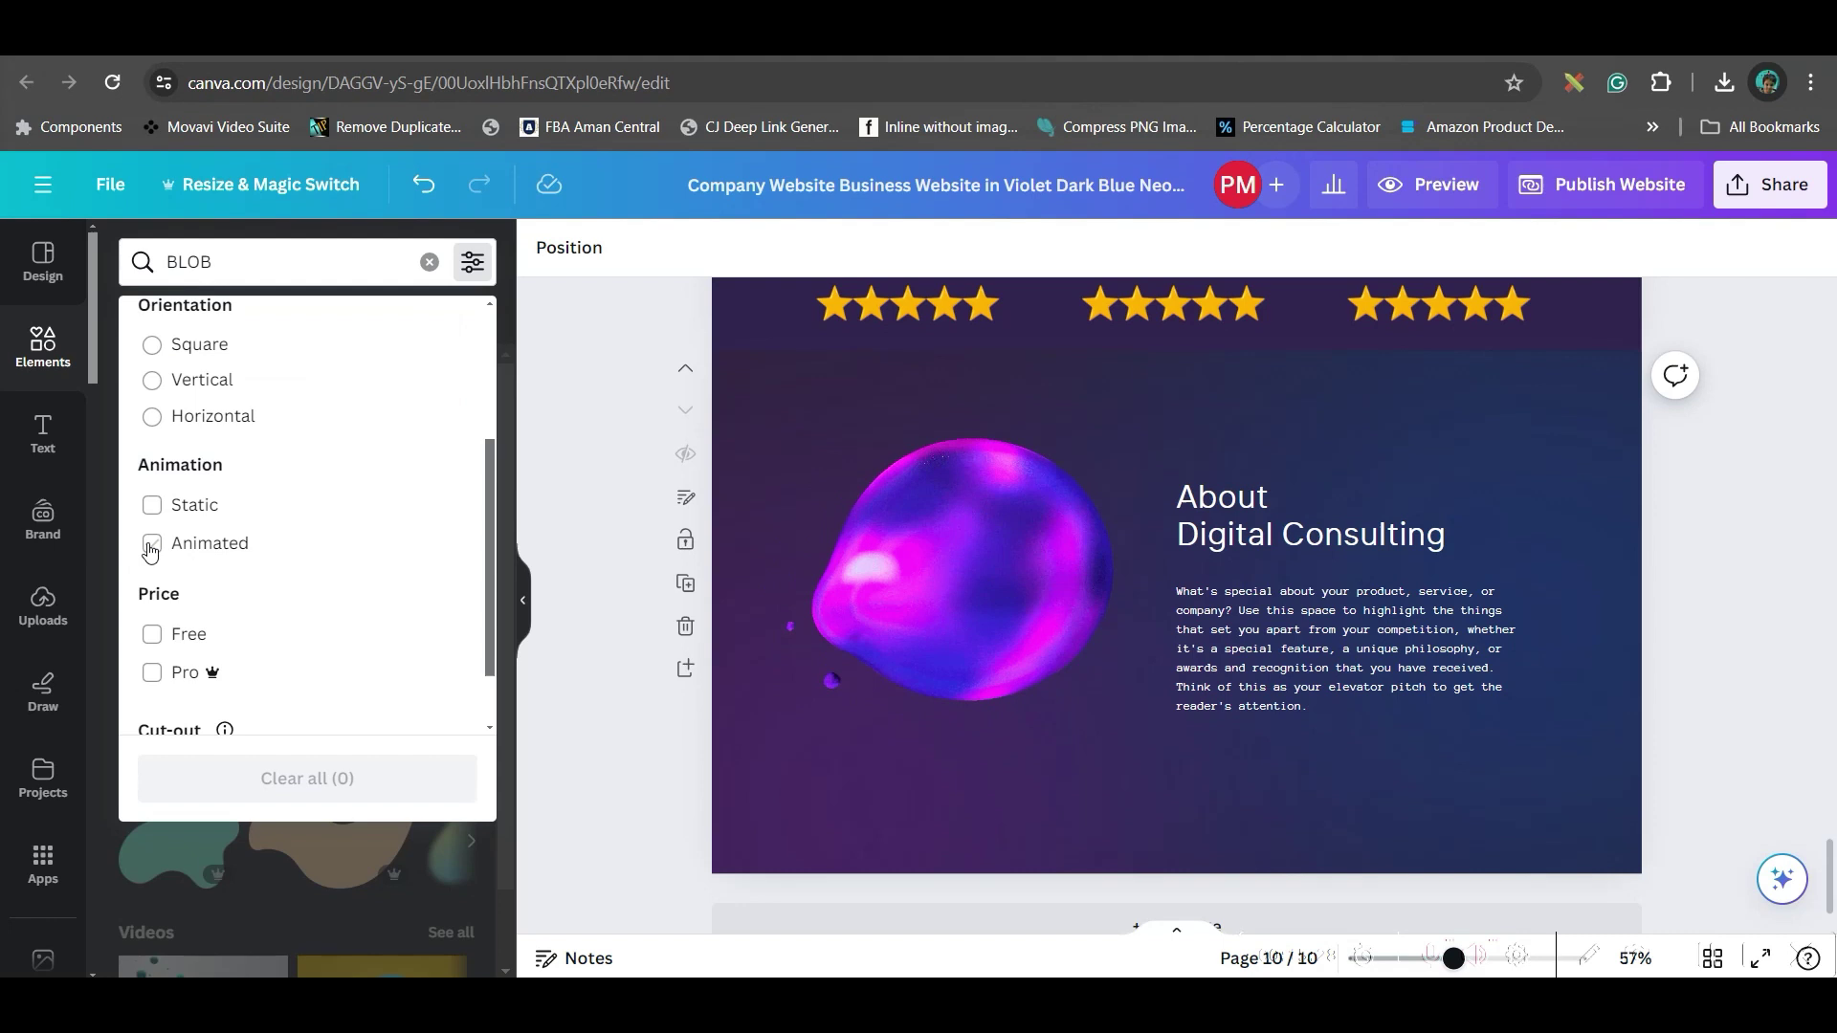
pyautogui.click(151, 544)
pyautogui.click(288, 859)
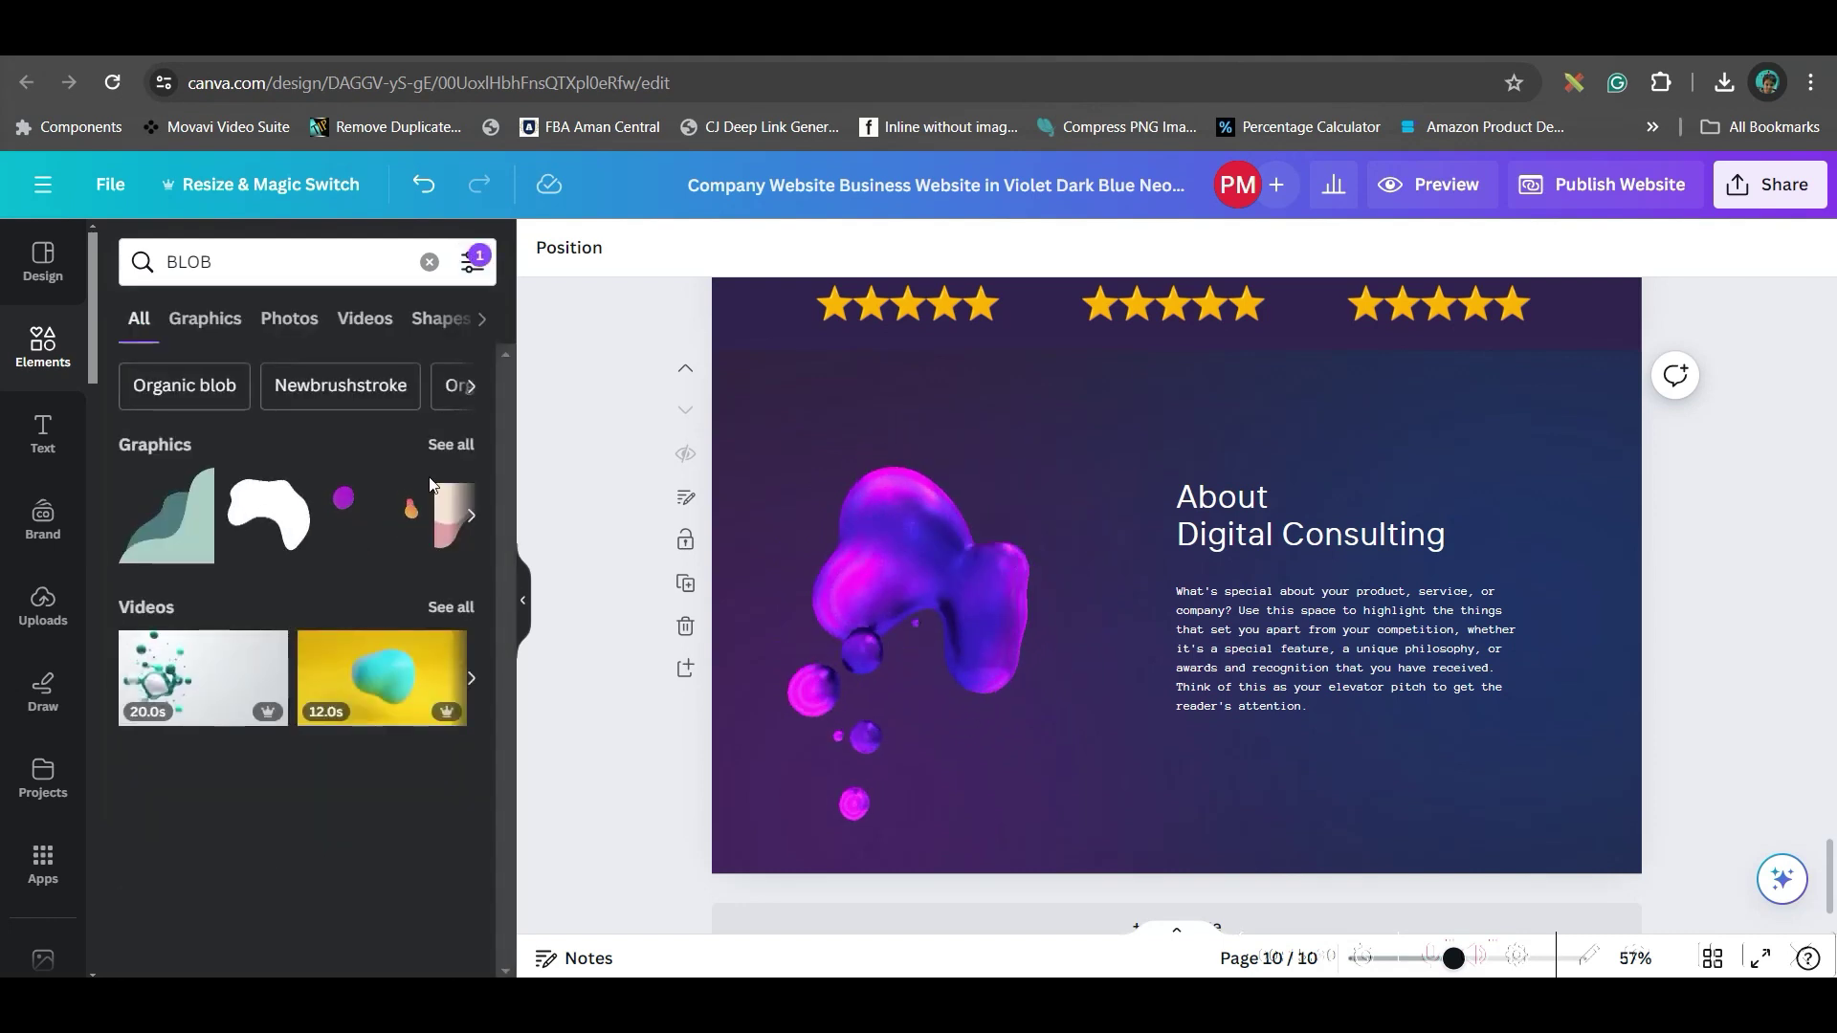
pyautogui.click(451, 445)
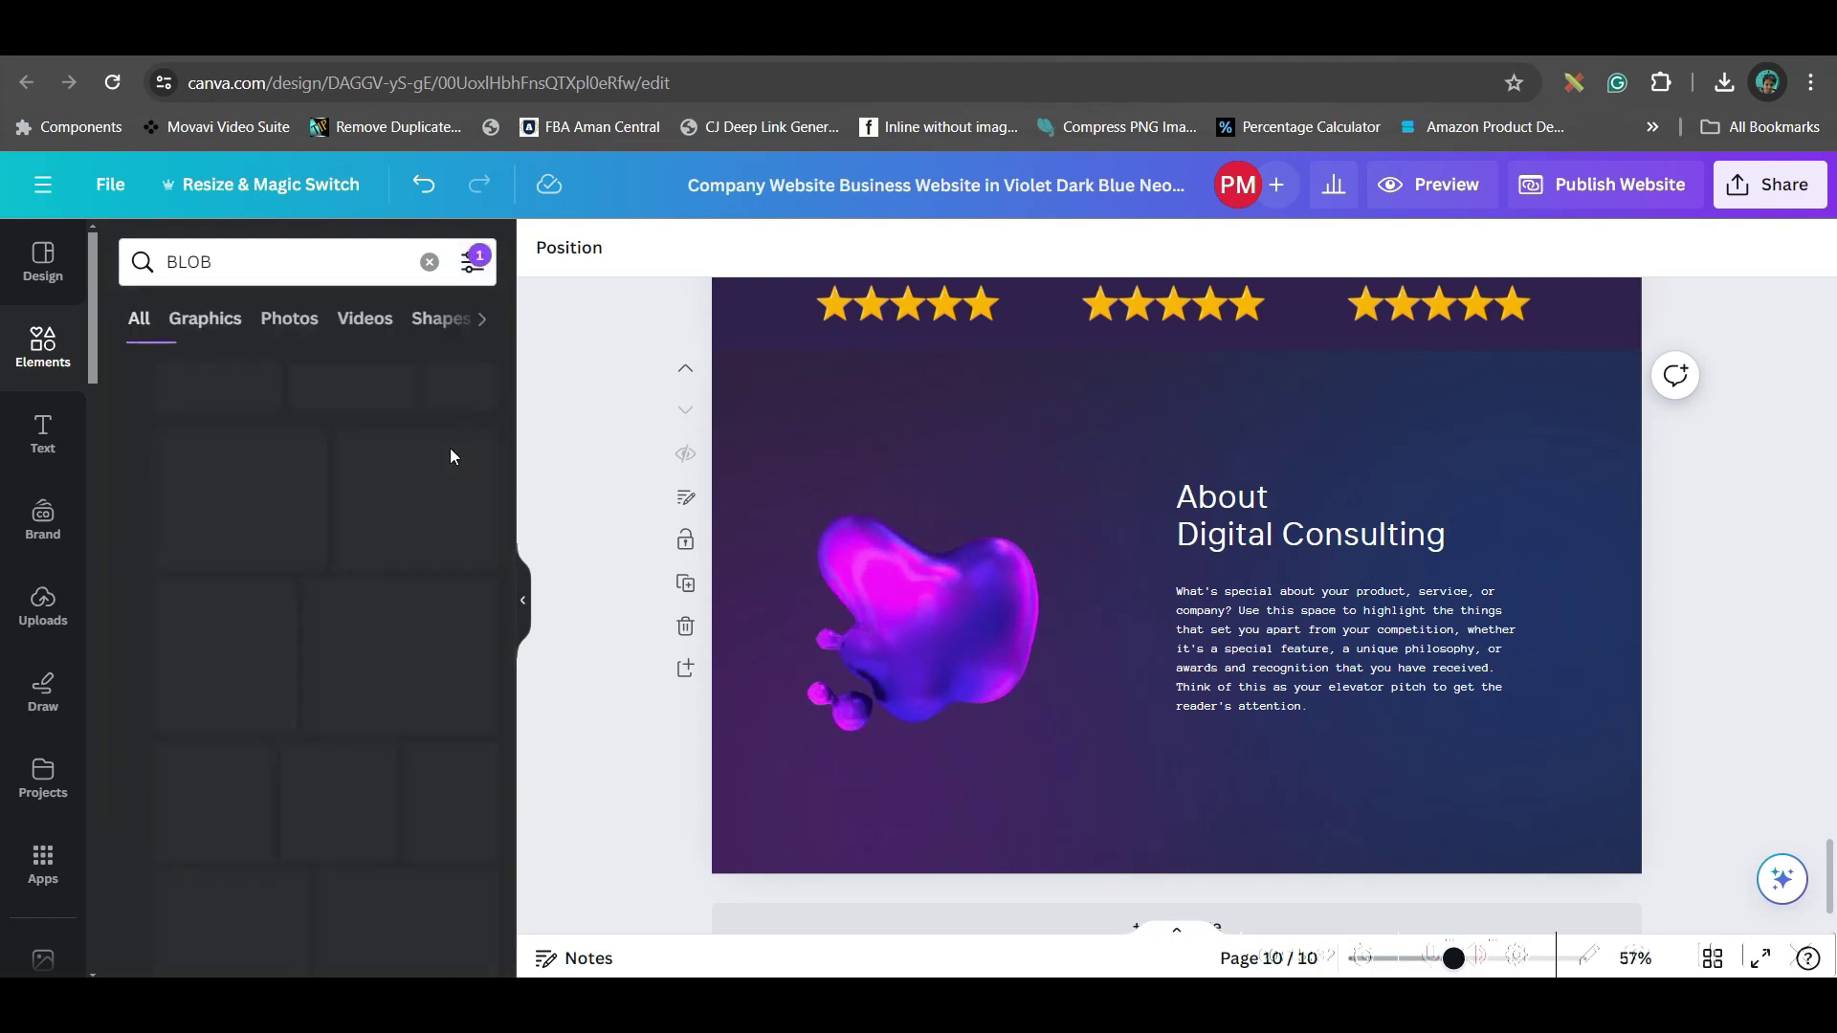
# Add the gradient blob graphic and drag it onto the testimonials over the first portrait
pyautogui.scroll(-2, 440, 765)
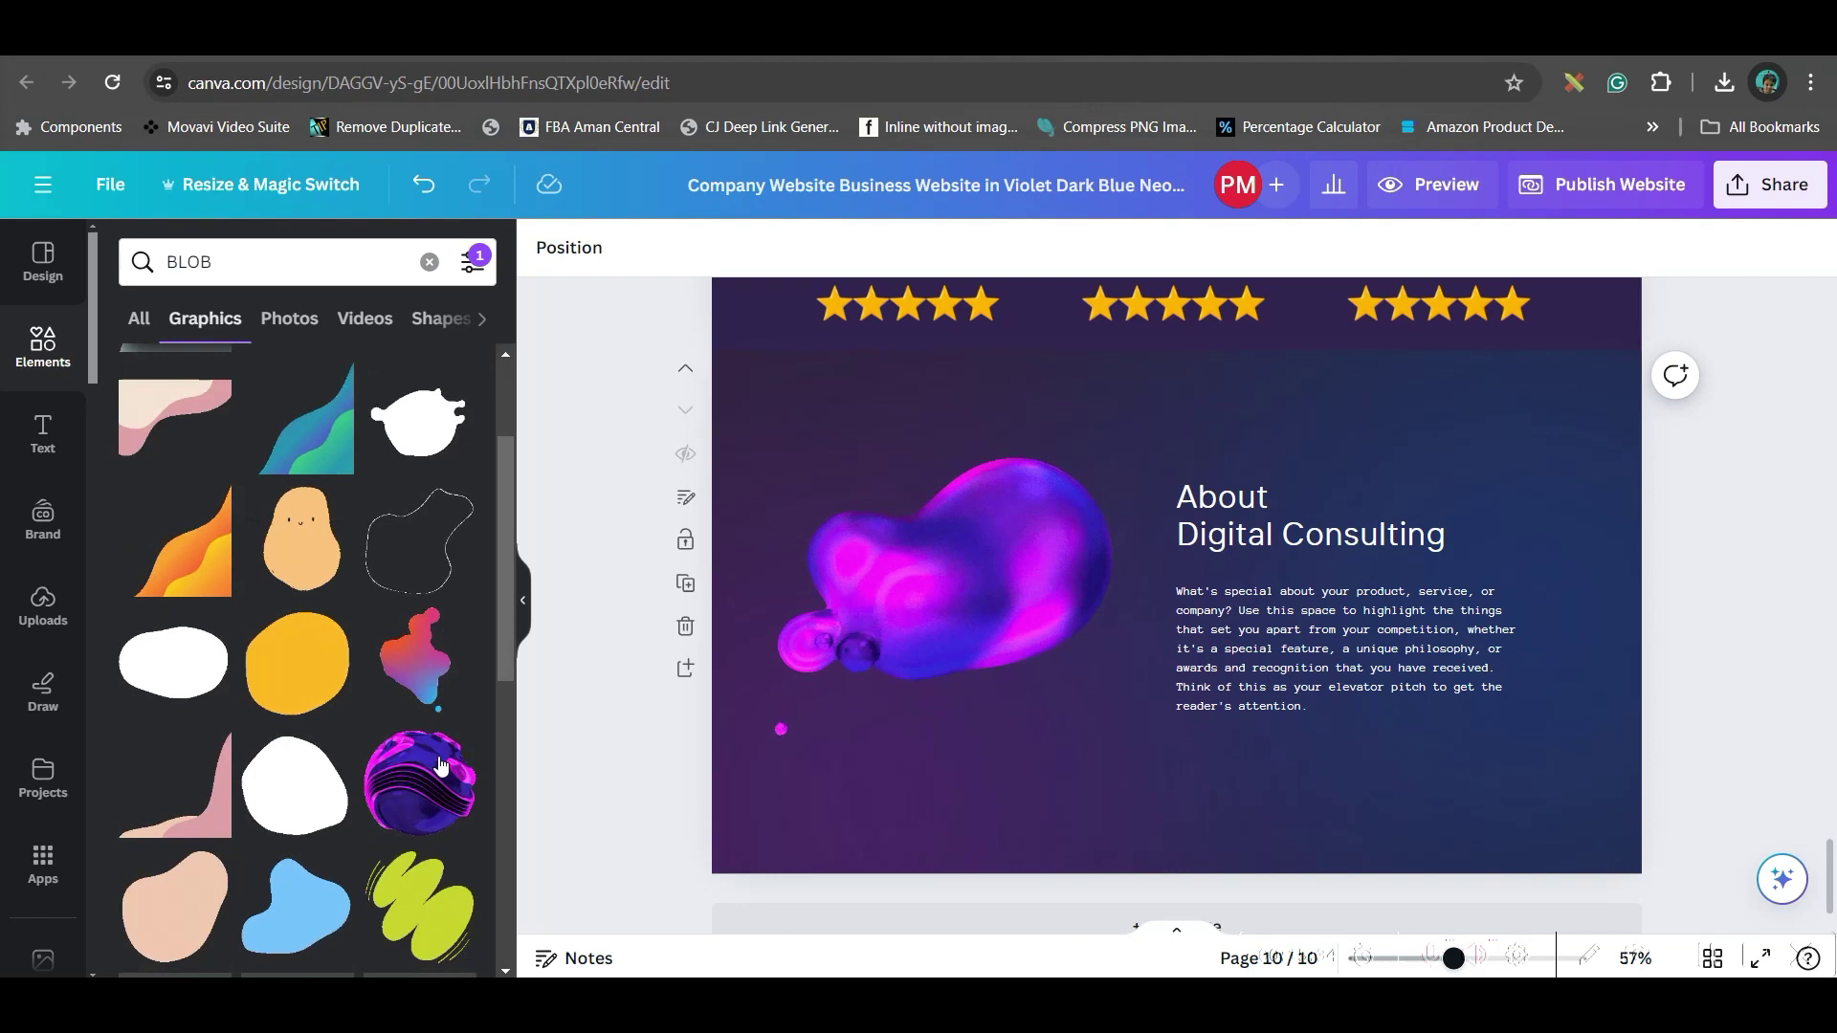
pyautogui.click(440, 765)
pyautogui.scroll(2, 1087, 790)
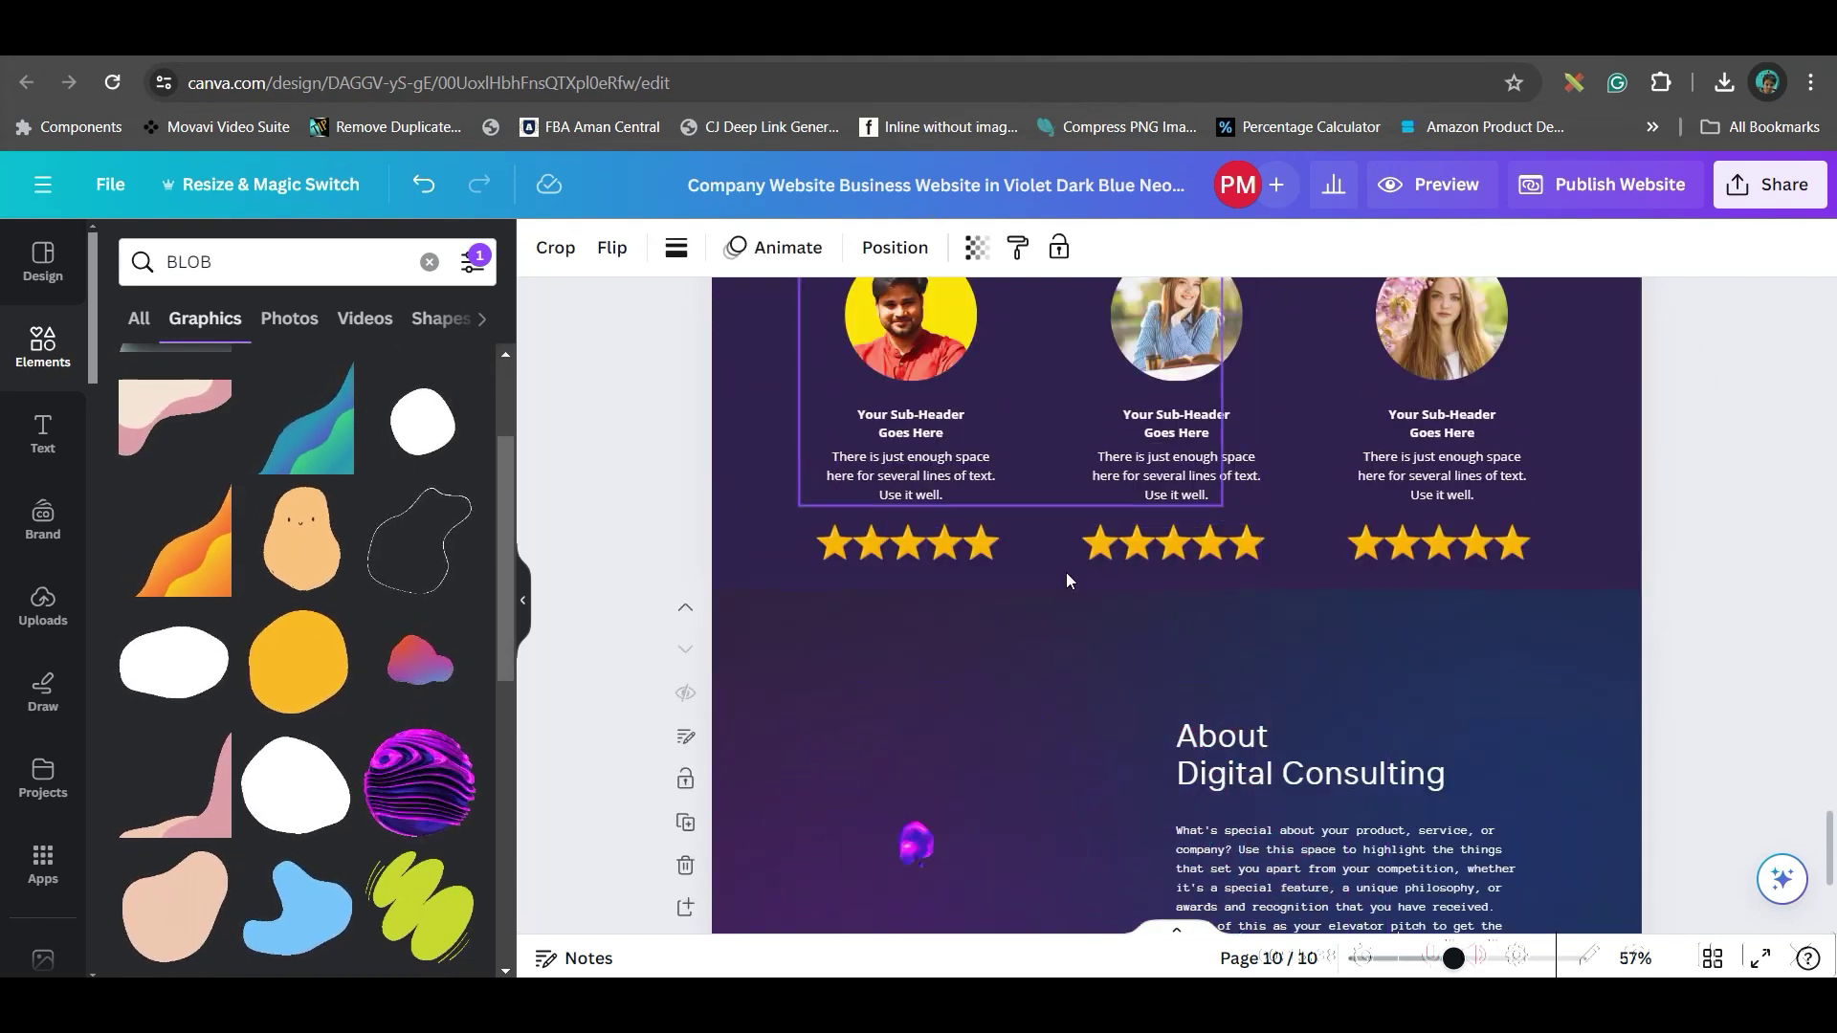
pyautogui.scroll(1, 1067, 581)
pyautogui.moveTo(1186, 320); pyautogui.dragTo(1125, 343)
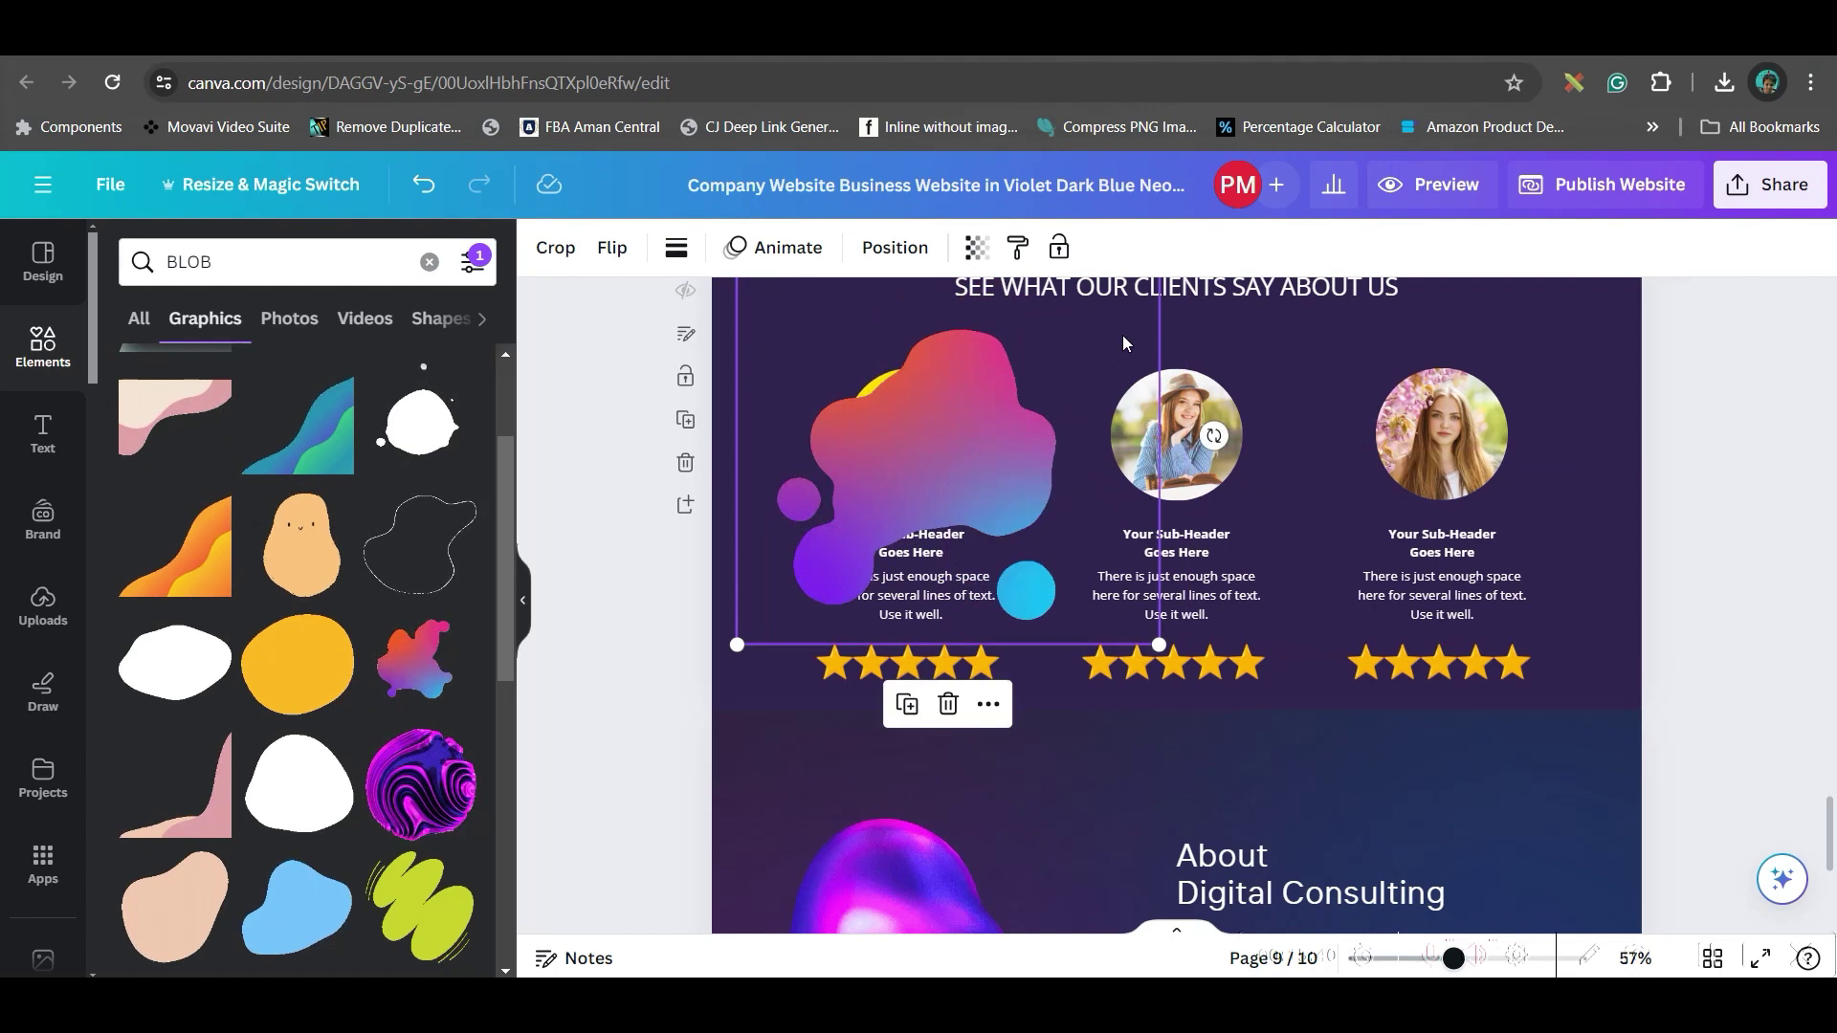
# Send the first testimonial's blob backward behind the first client's photo
pyautogui.scroll(-10, 299, 598)
pyautogui.click(932, 444)
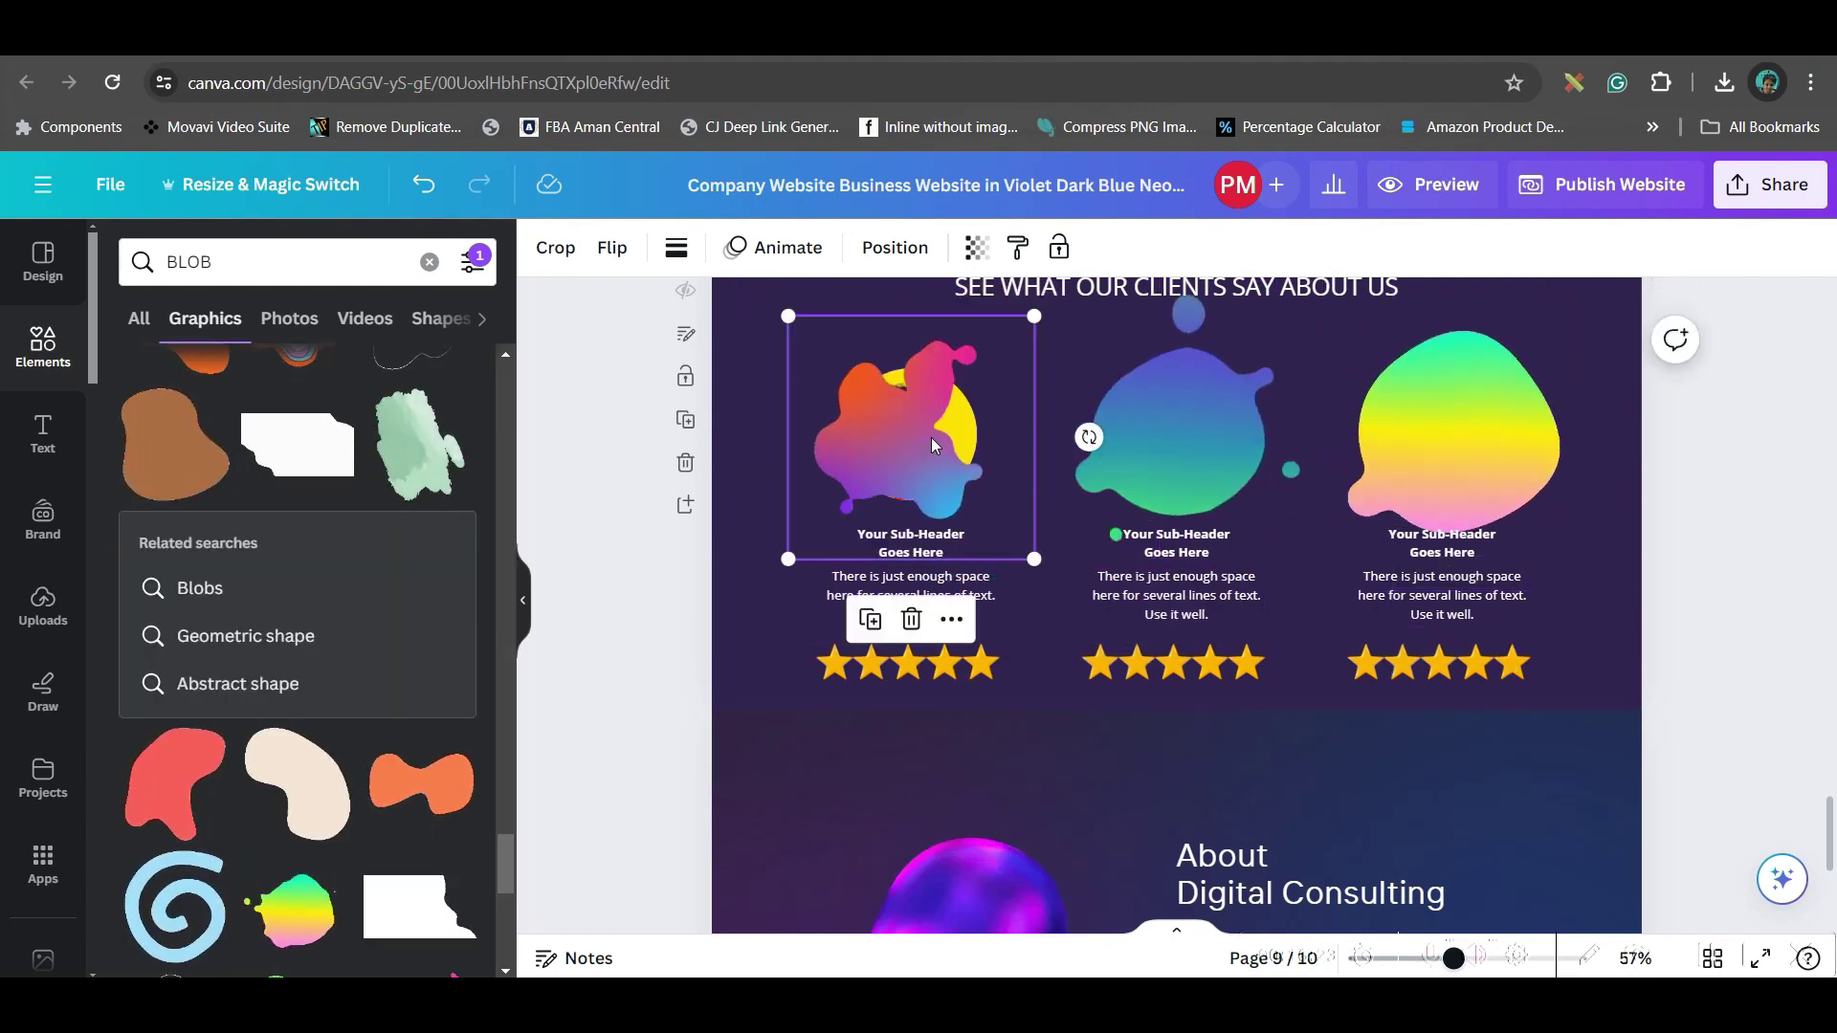
pyautogui.click(876, 256)
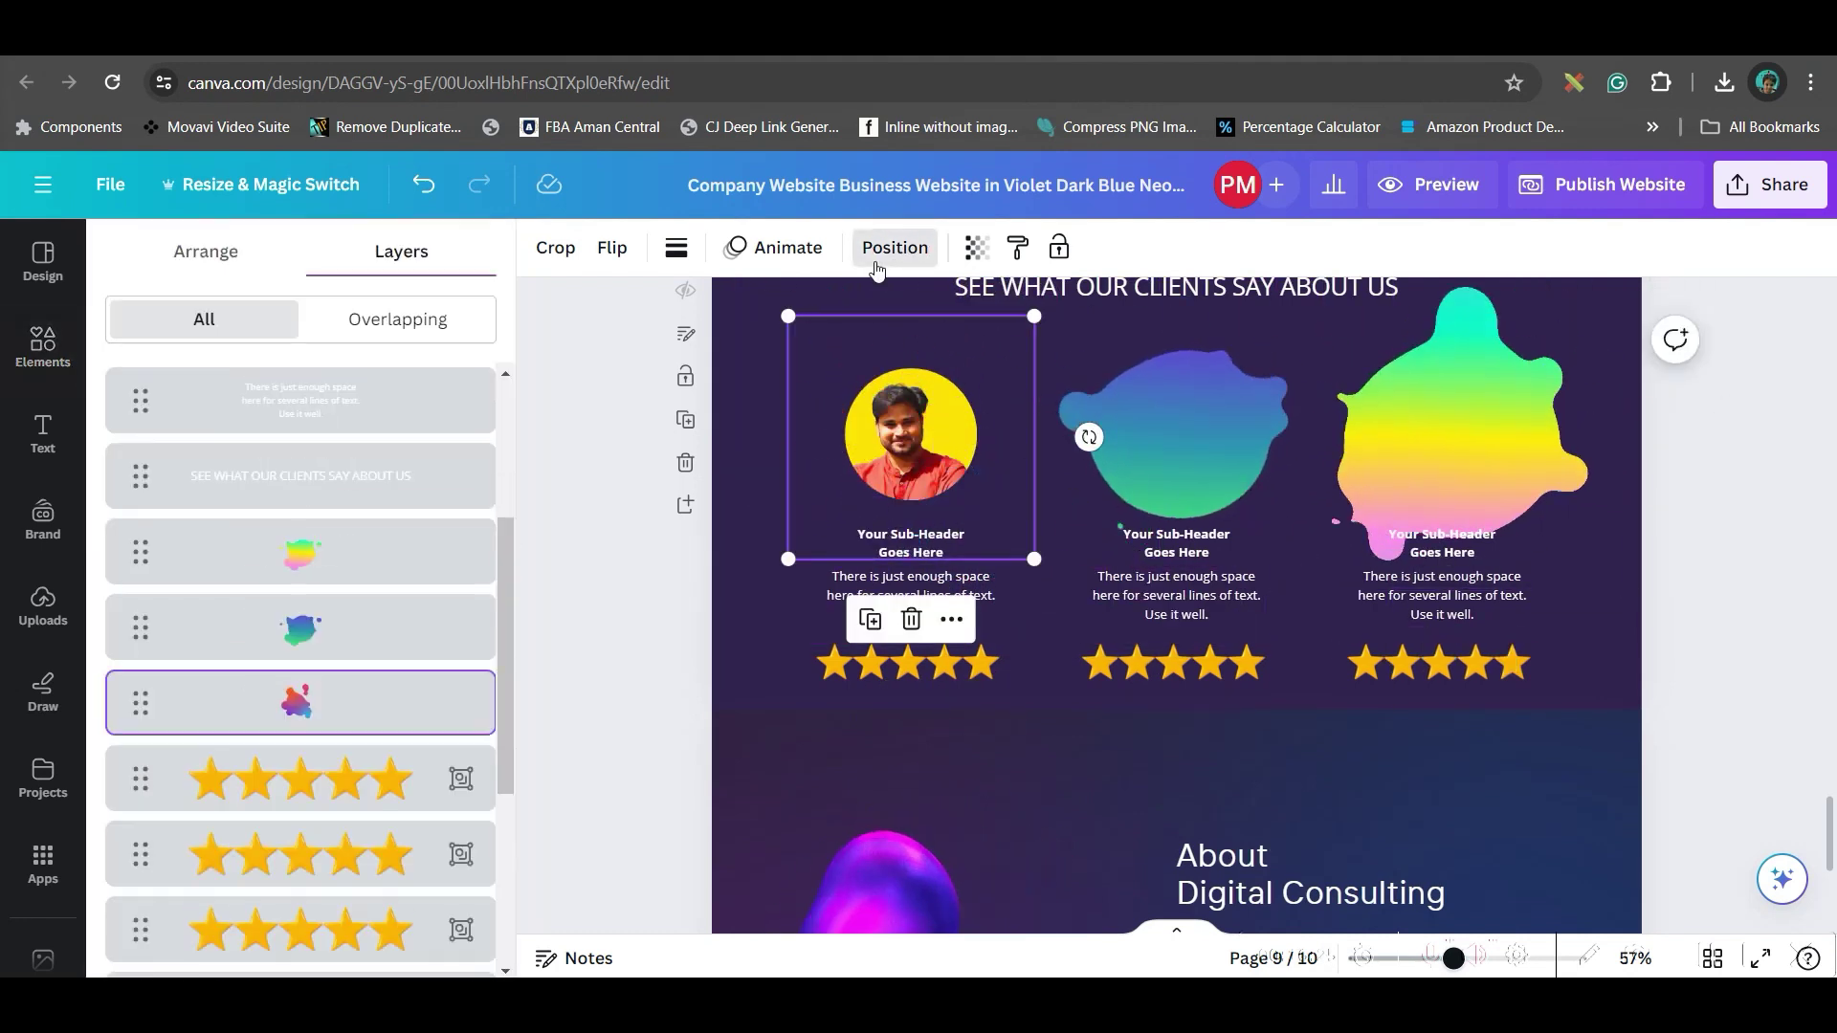
pyautogui.click(244, 260)
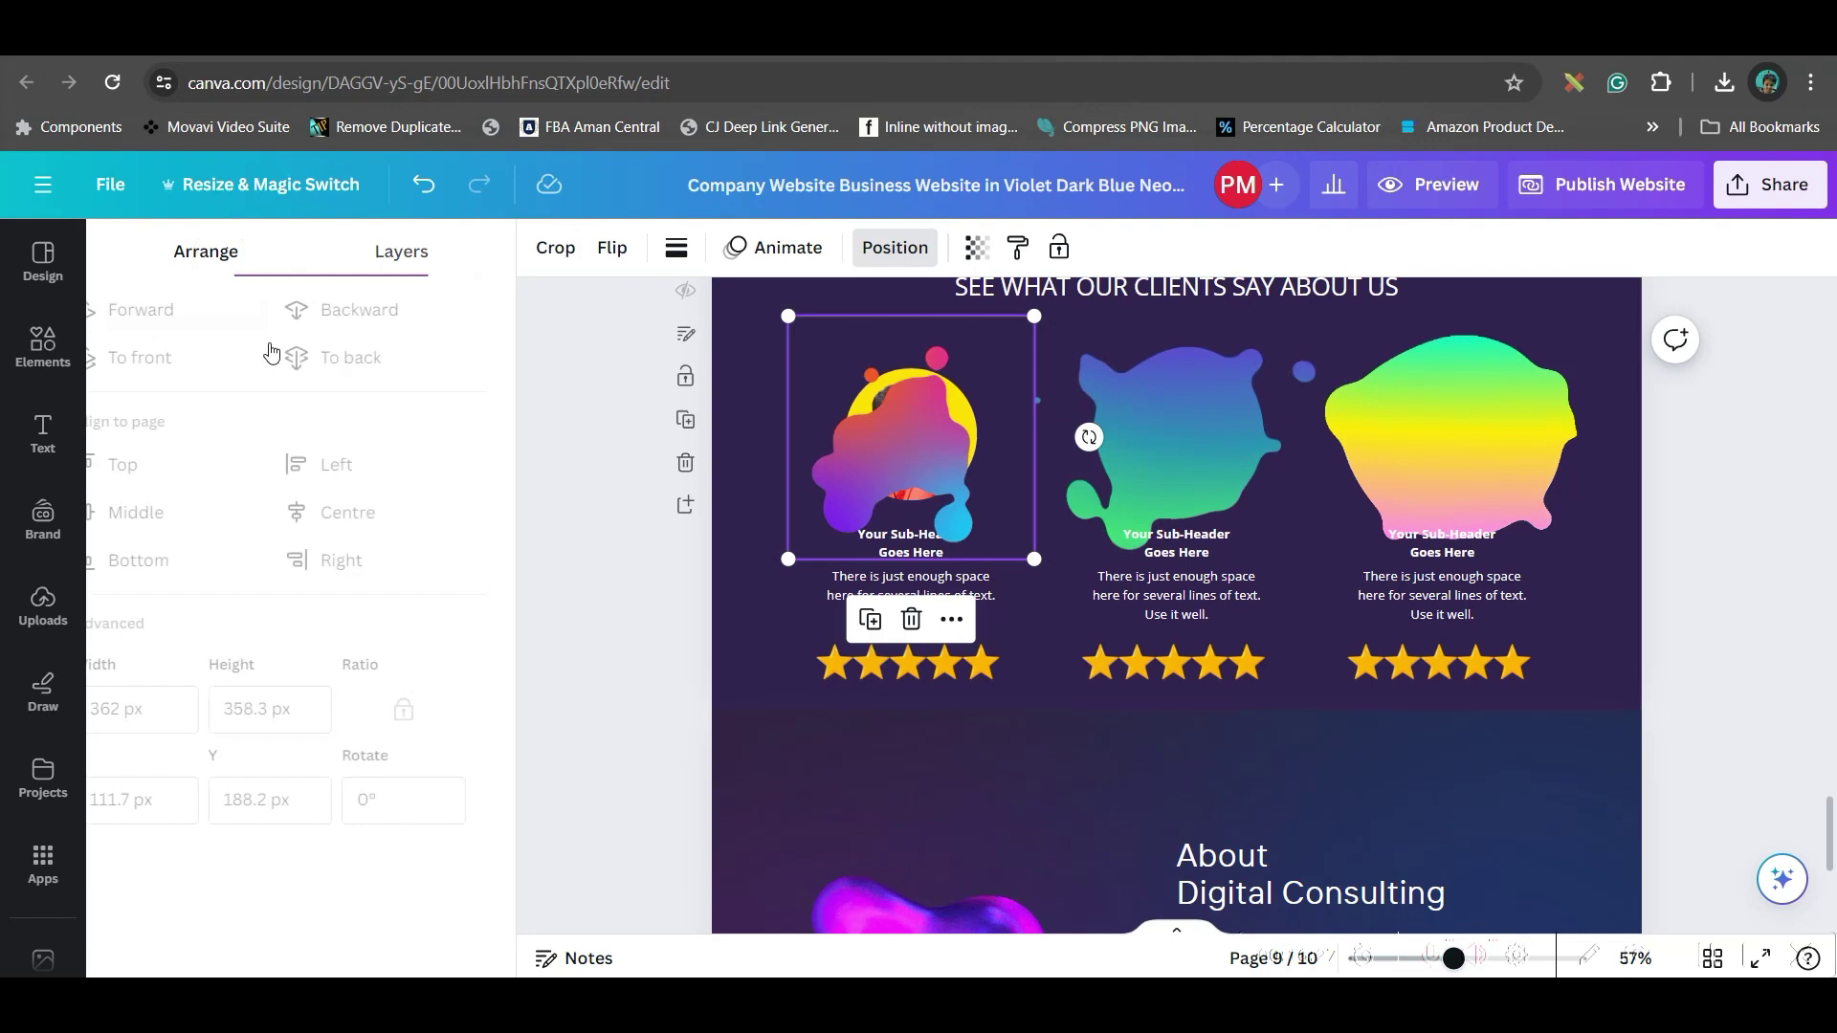
pyautogui.click(379, 315)
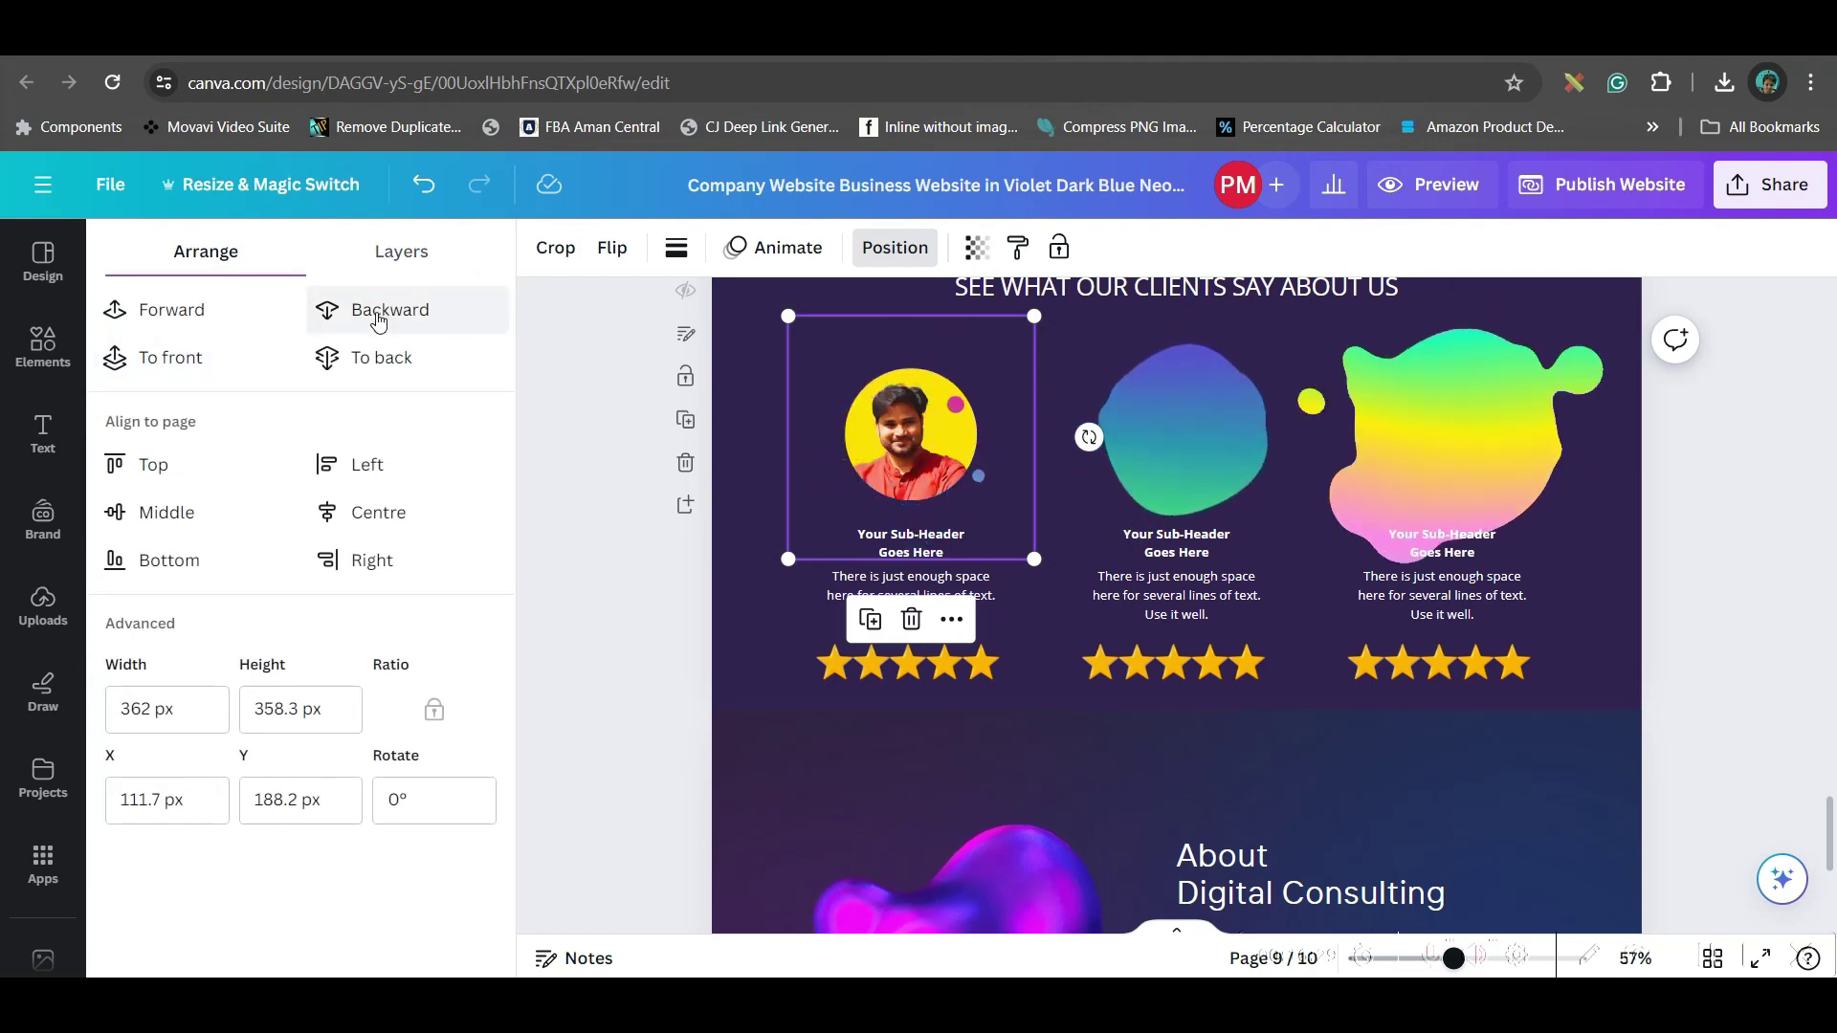
# Push the first blob fully behind its photo and send the middle card's blob behind its photo
pyautogui.click(1207, 417)
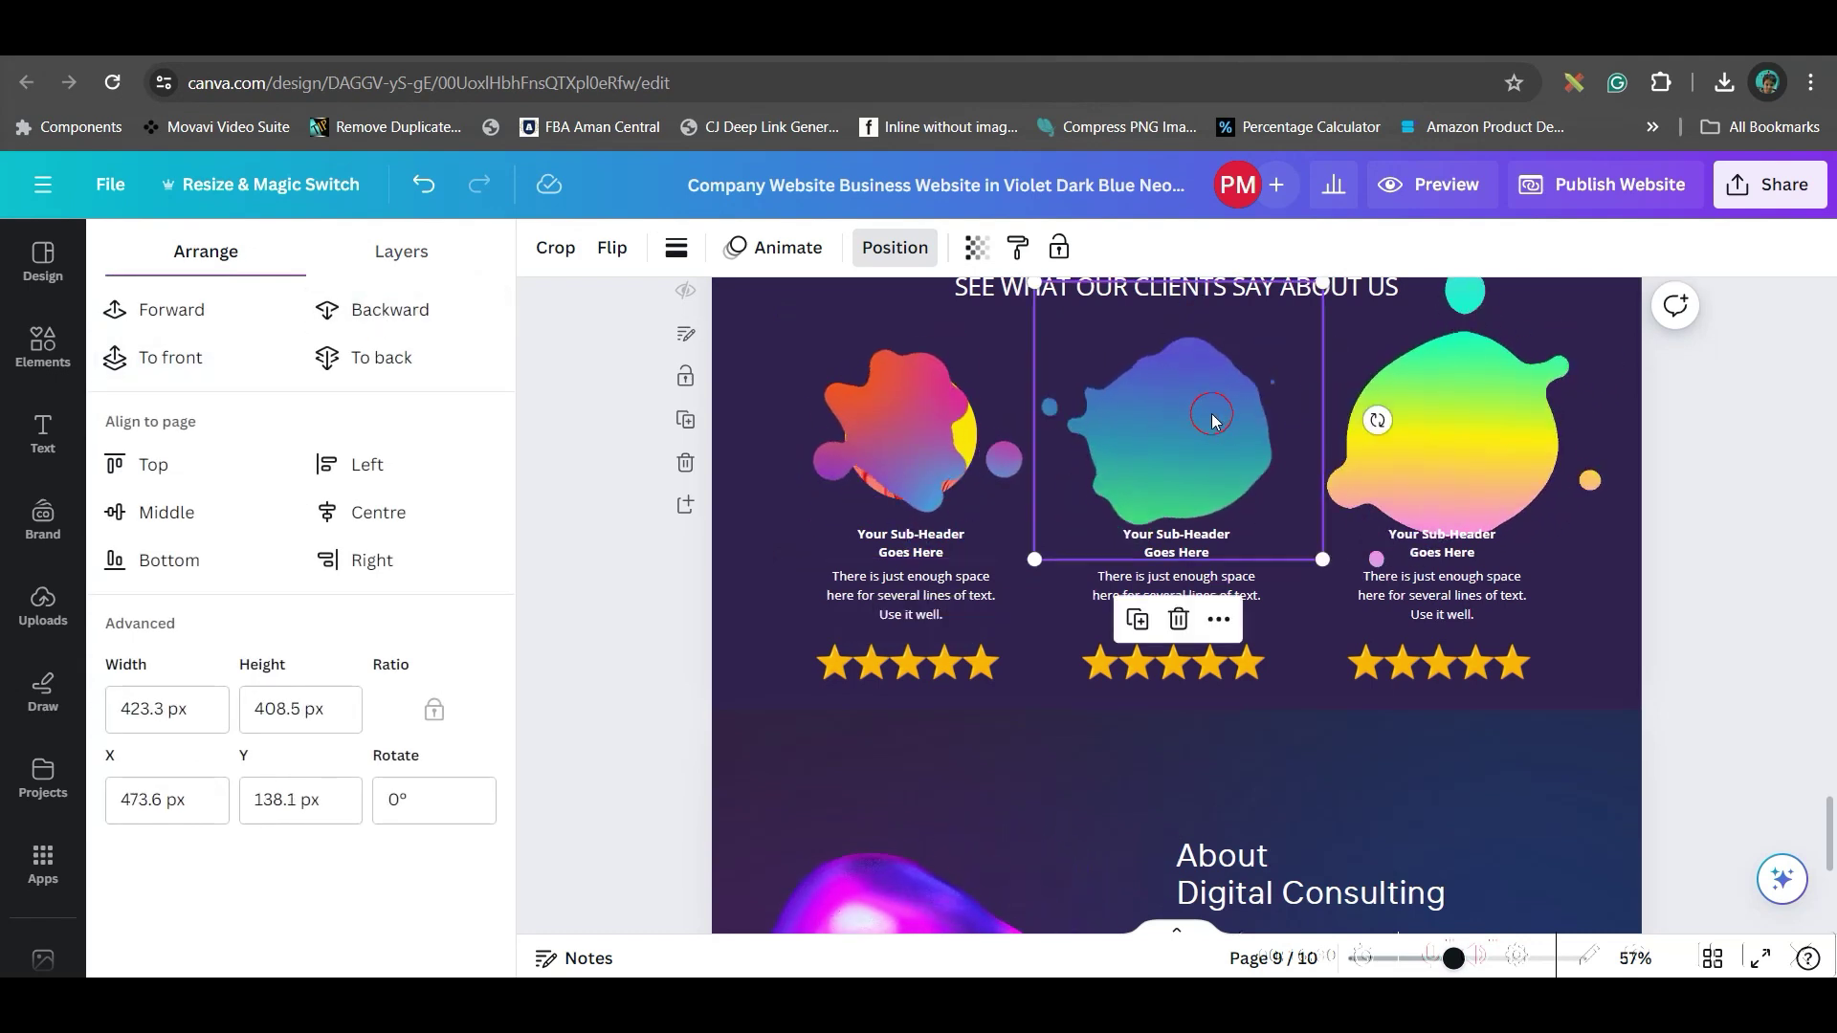
pyautogui.click(903, 432)
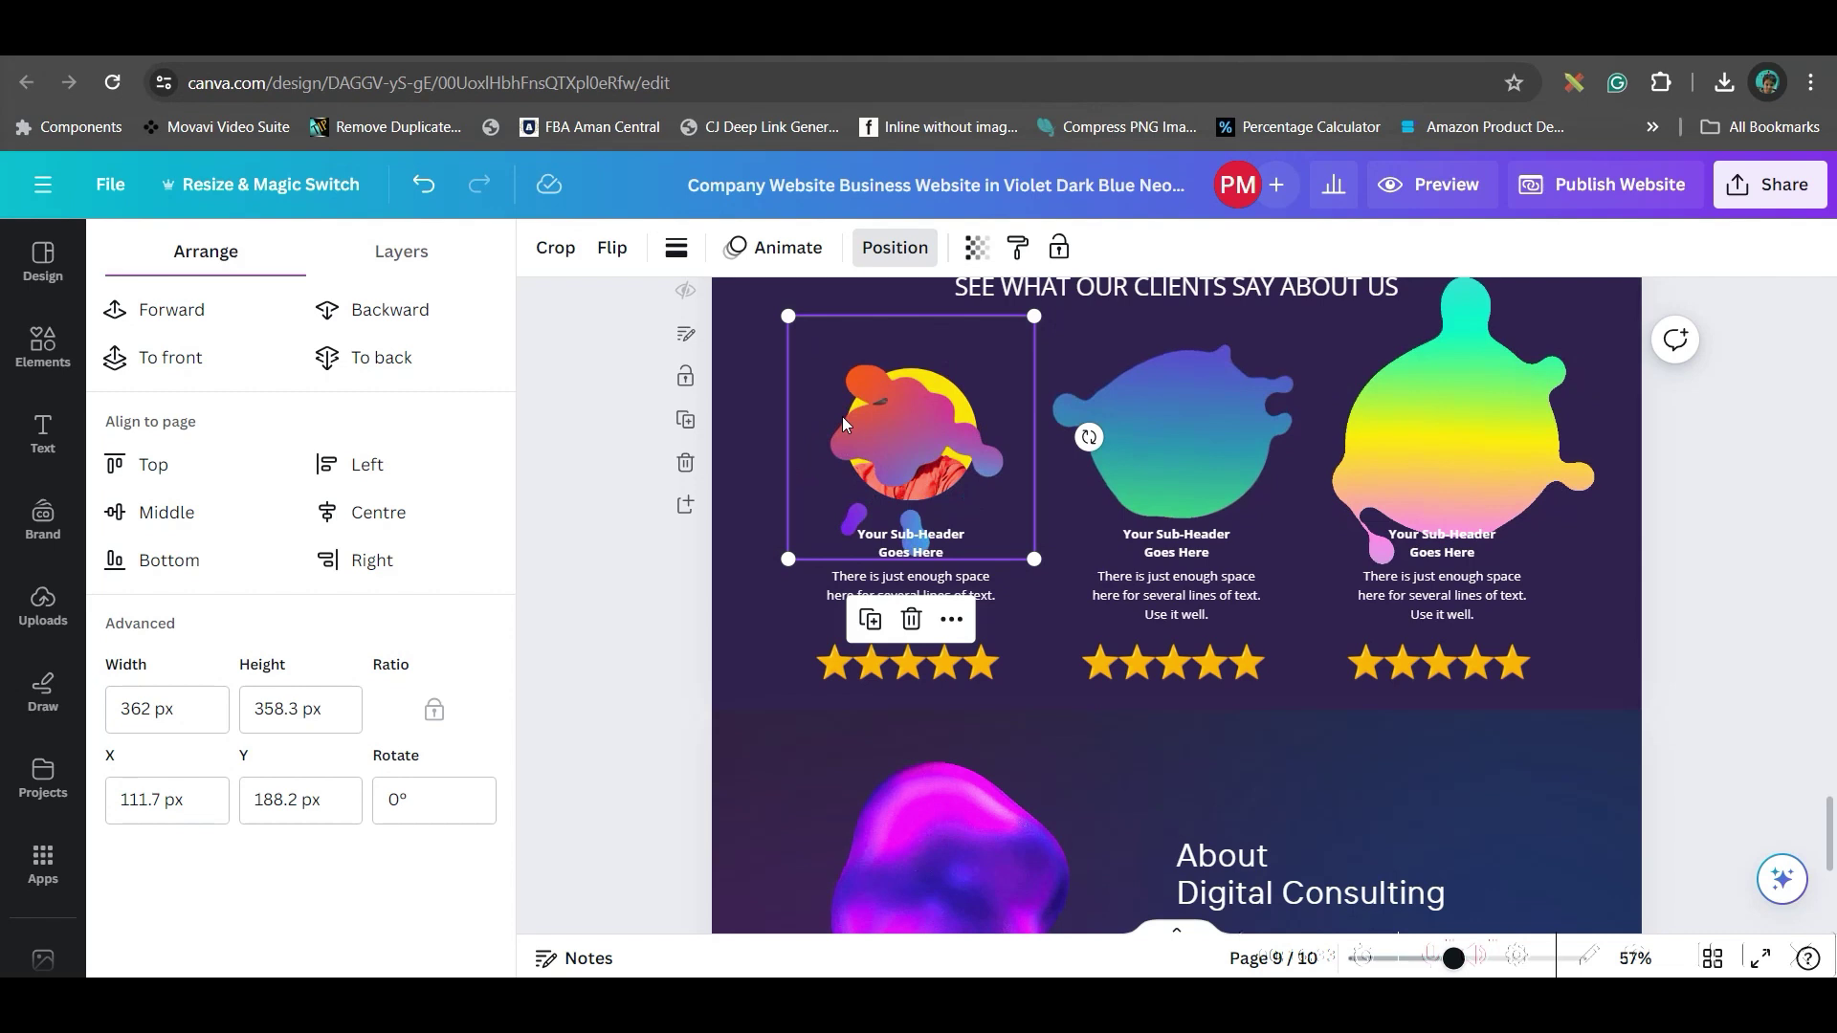
pyautogui.click(391, 309)
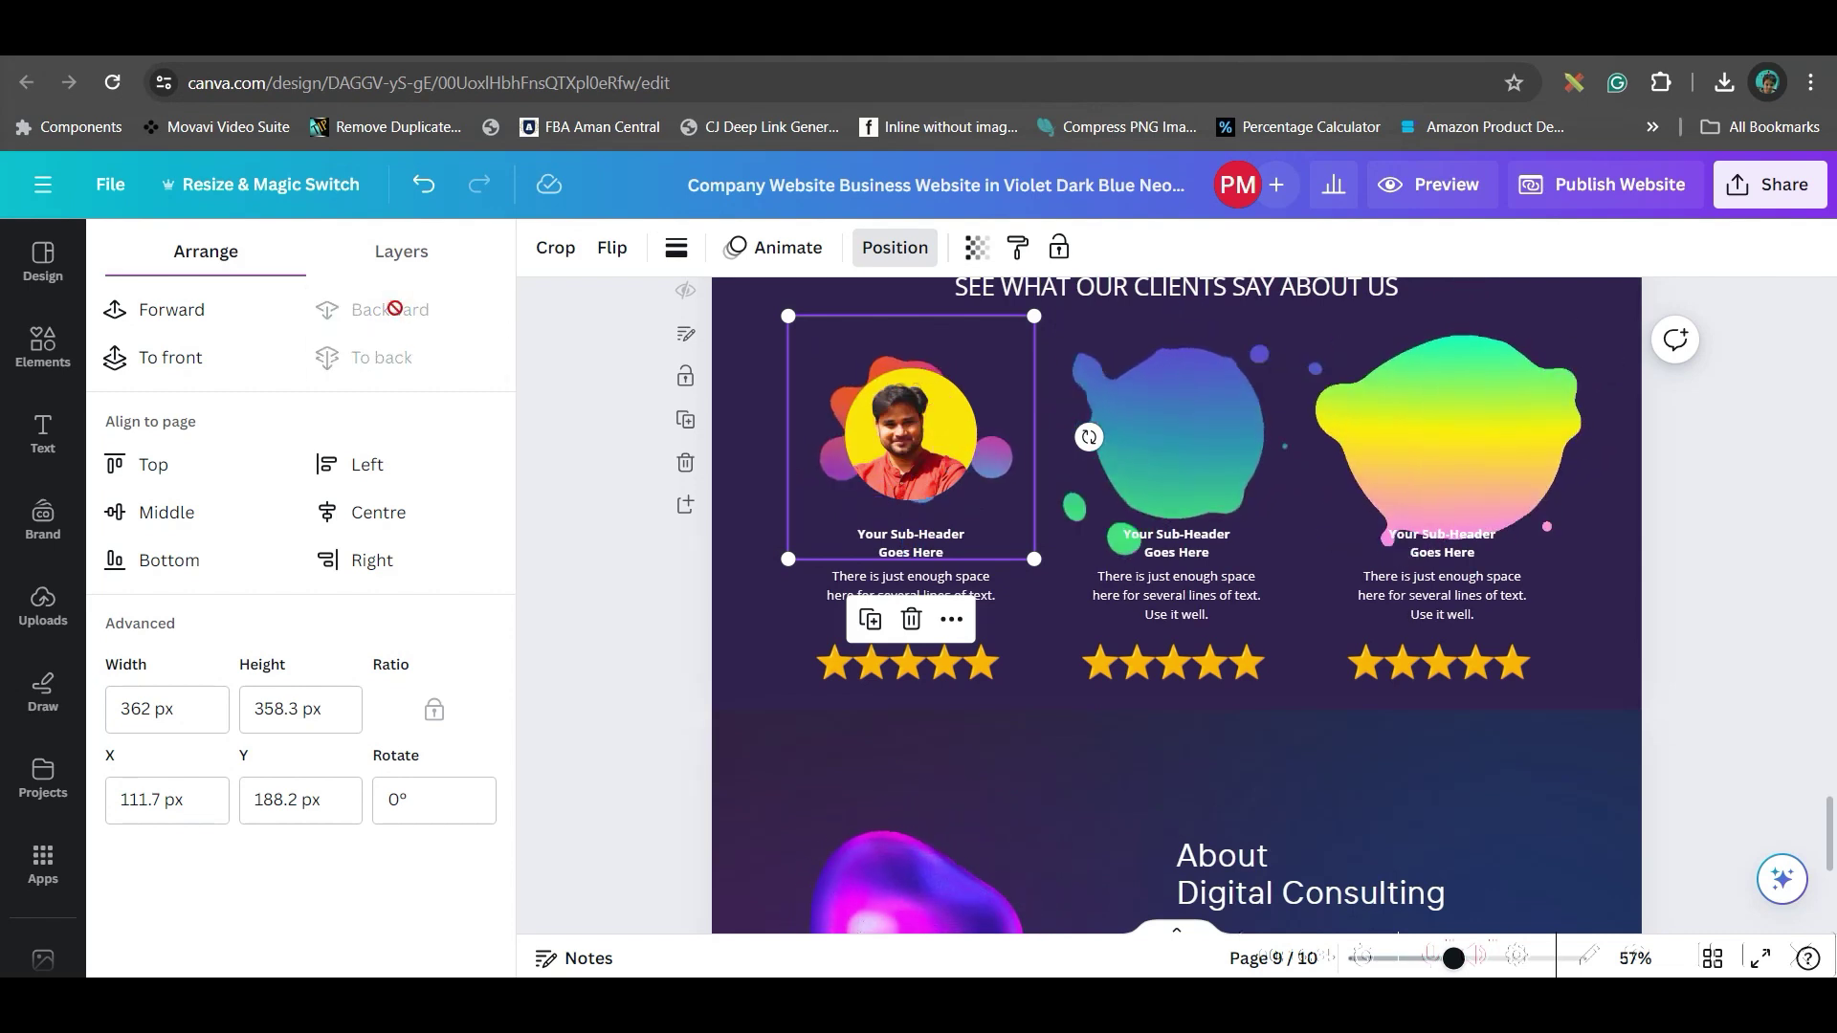
pyautogui.click(1164, 450)
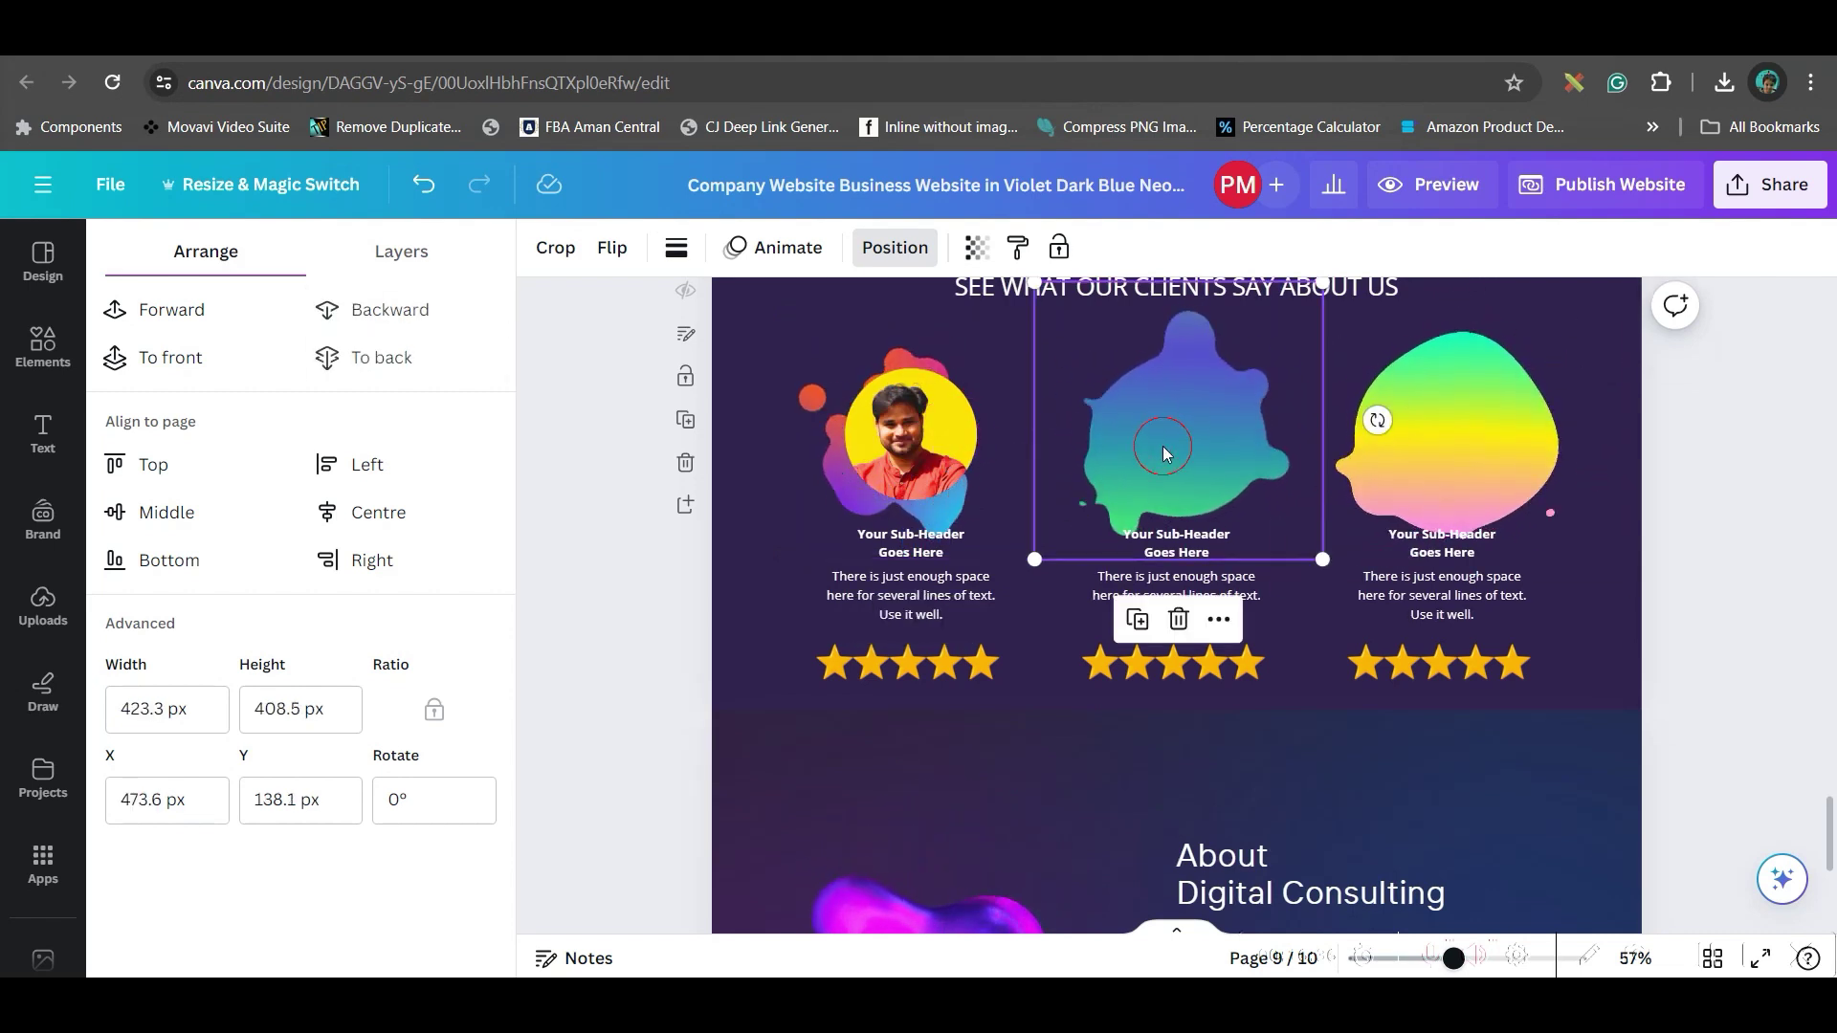
pyautogui.click(418, 309)
# Send the third card's blob behind the woman's portrait, then shrink and recentre it around the photo
pyautogui.click(1407, 430)
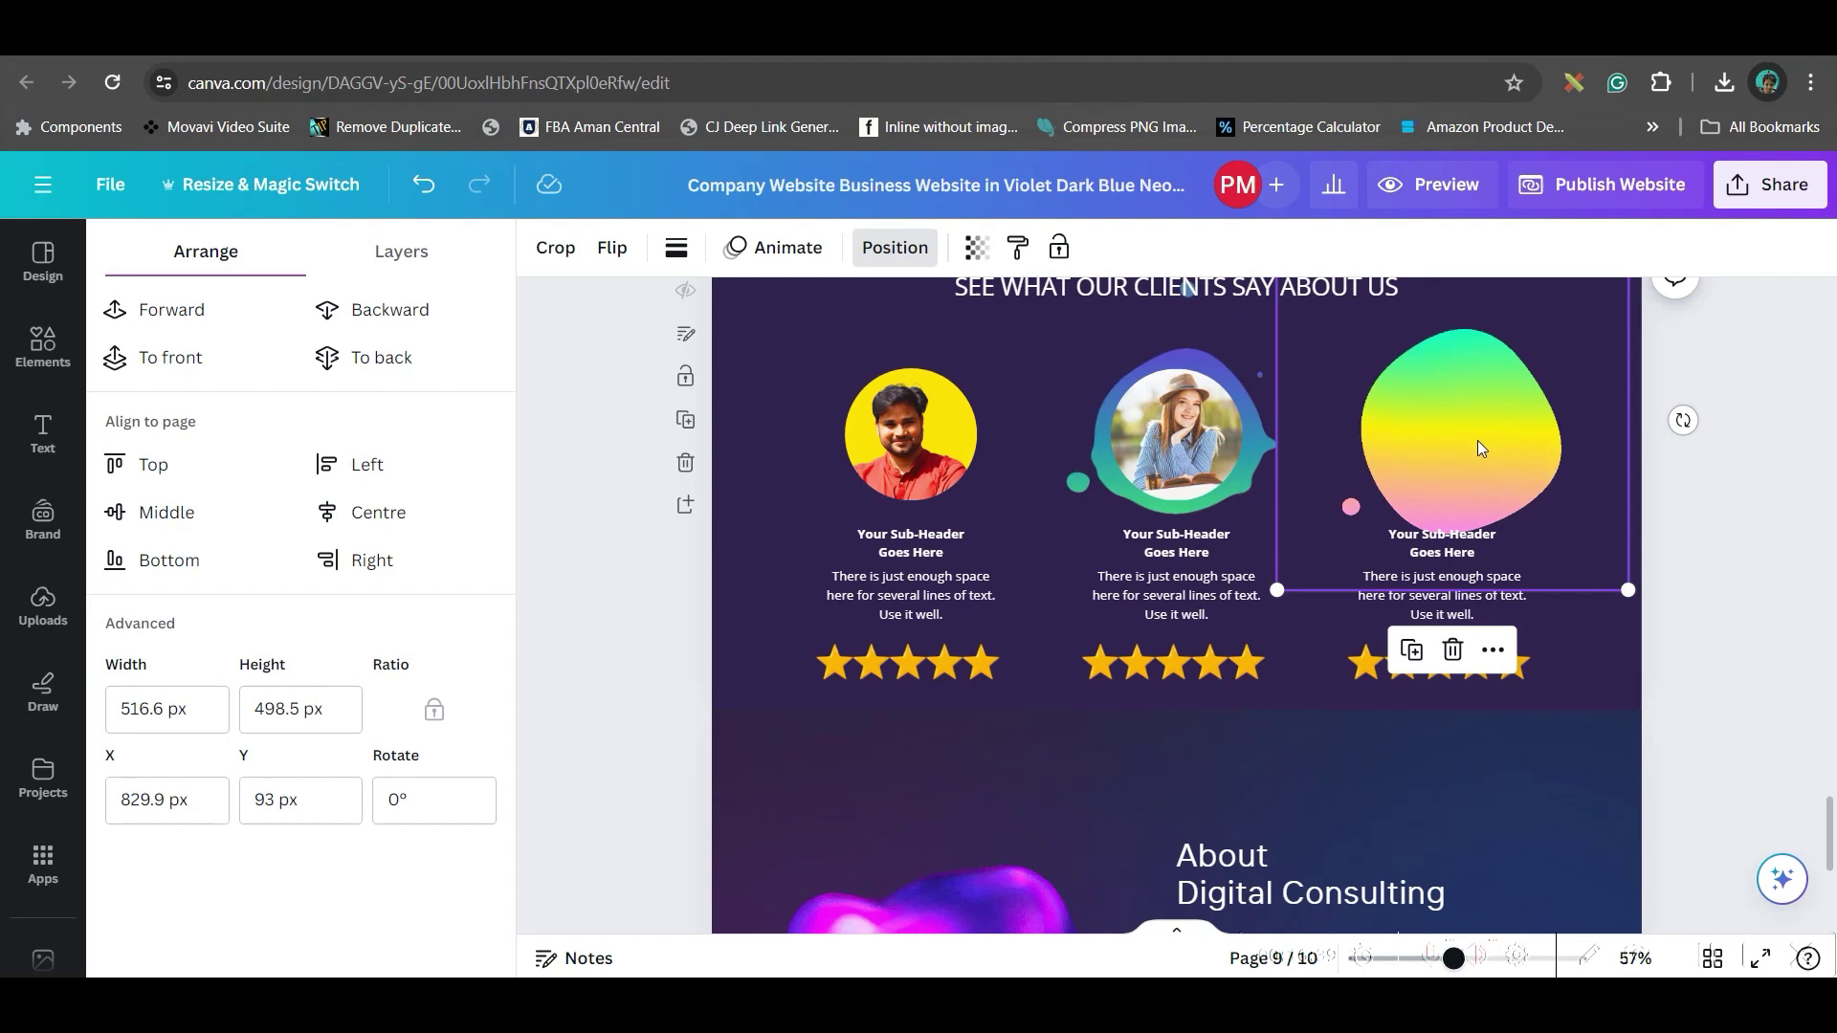
pyautogui.click(380, 320)
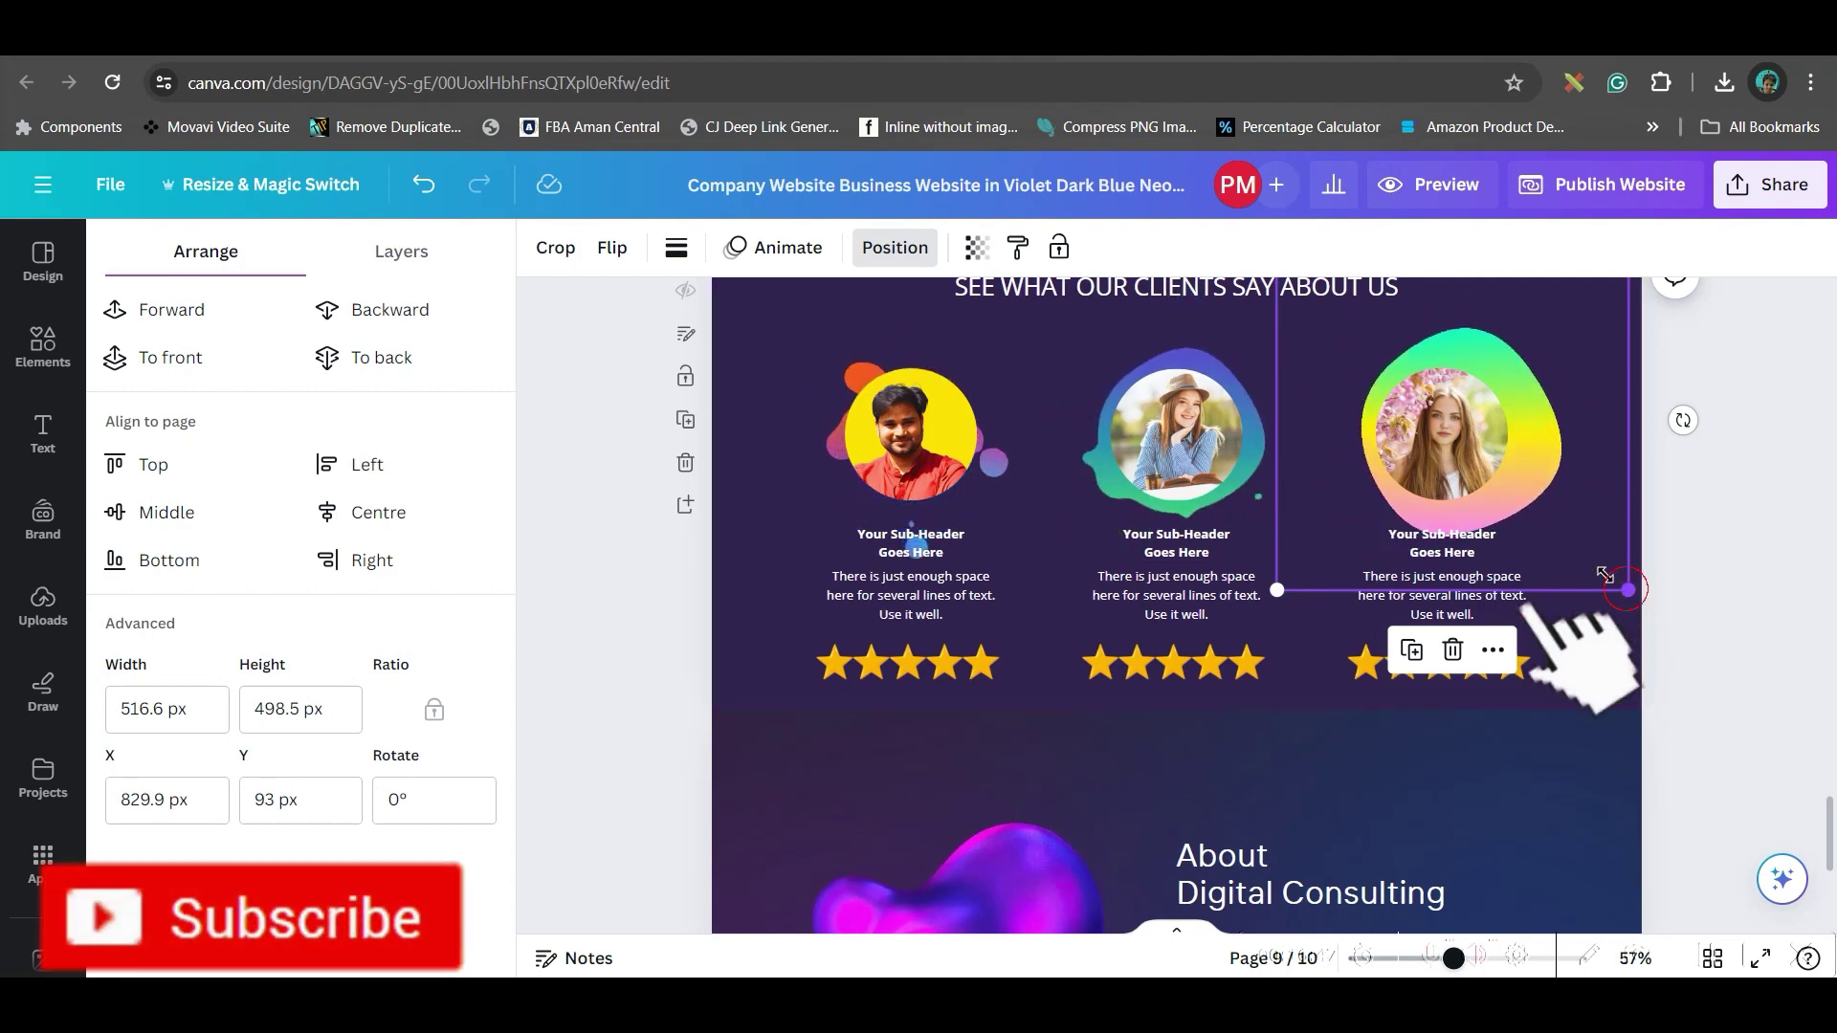
pyautogui.moveTo(1626, 588); pyautogui.dragTo(1561, 525)
pyautogui.moveTo(1527, 377); pyautogui.dragTo(1539, 412)
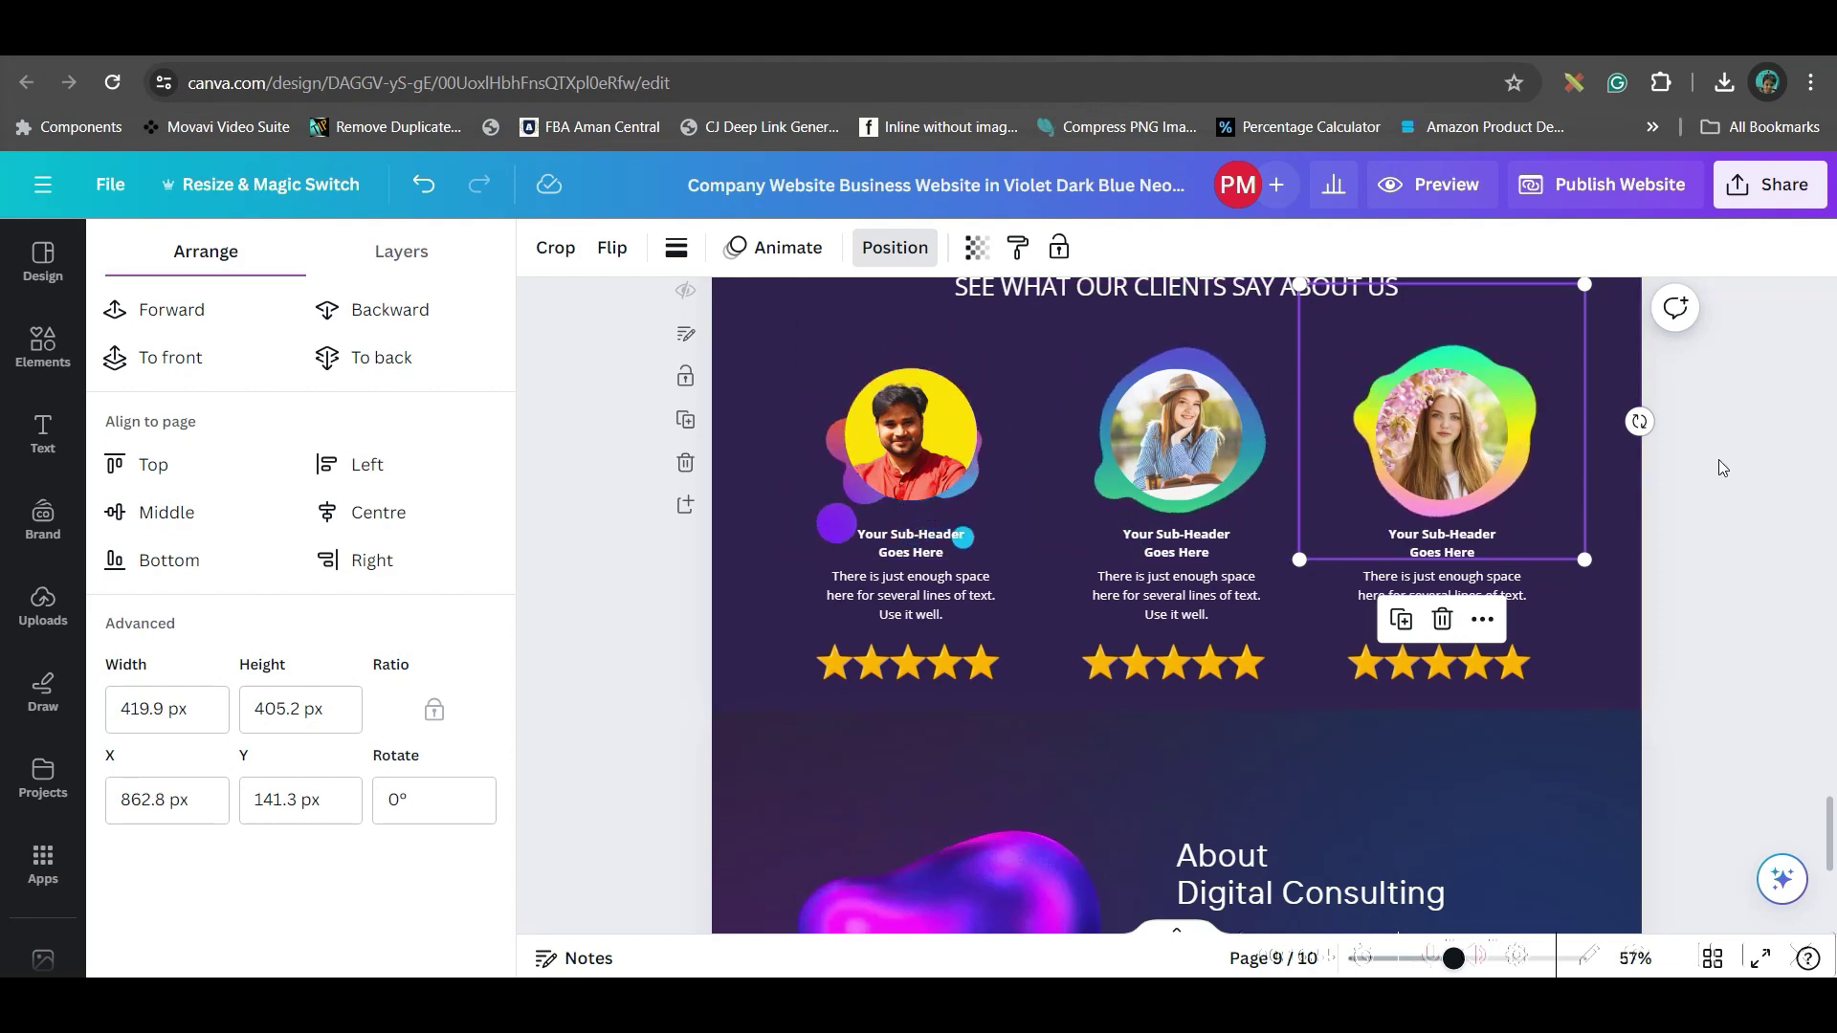
# Select the About Digital Consulting page
pyautogui.scroll(-5, 1722, 478)
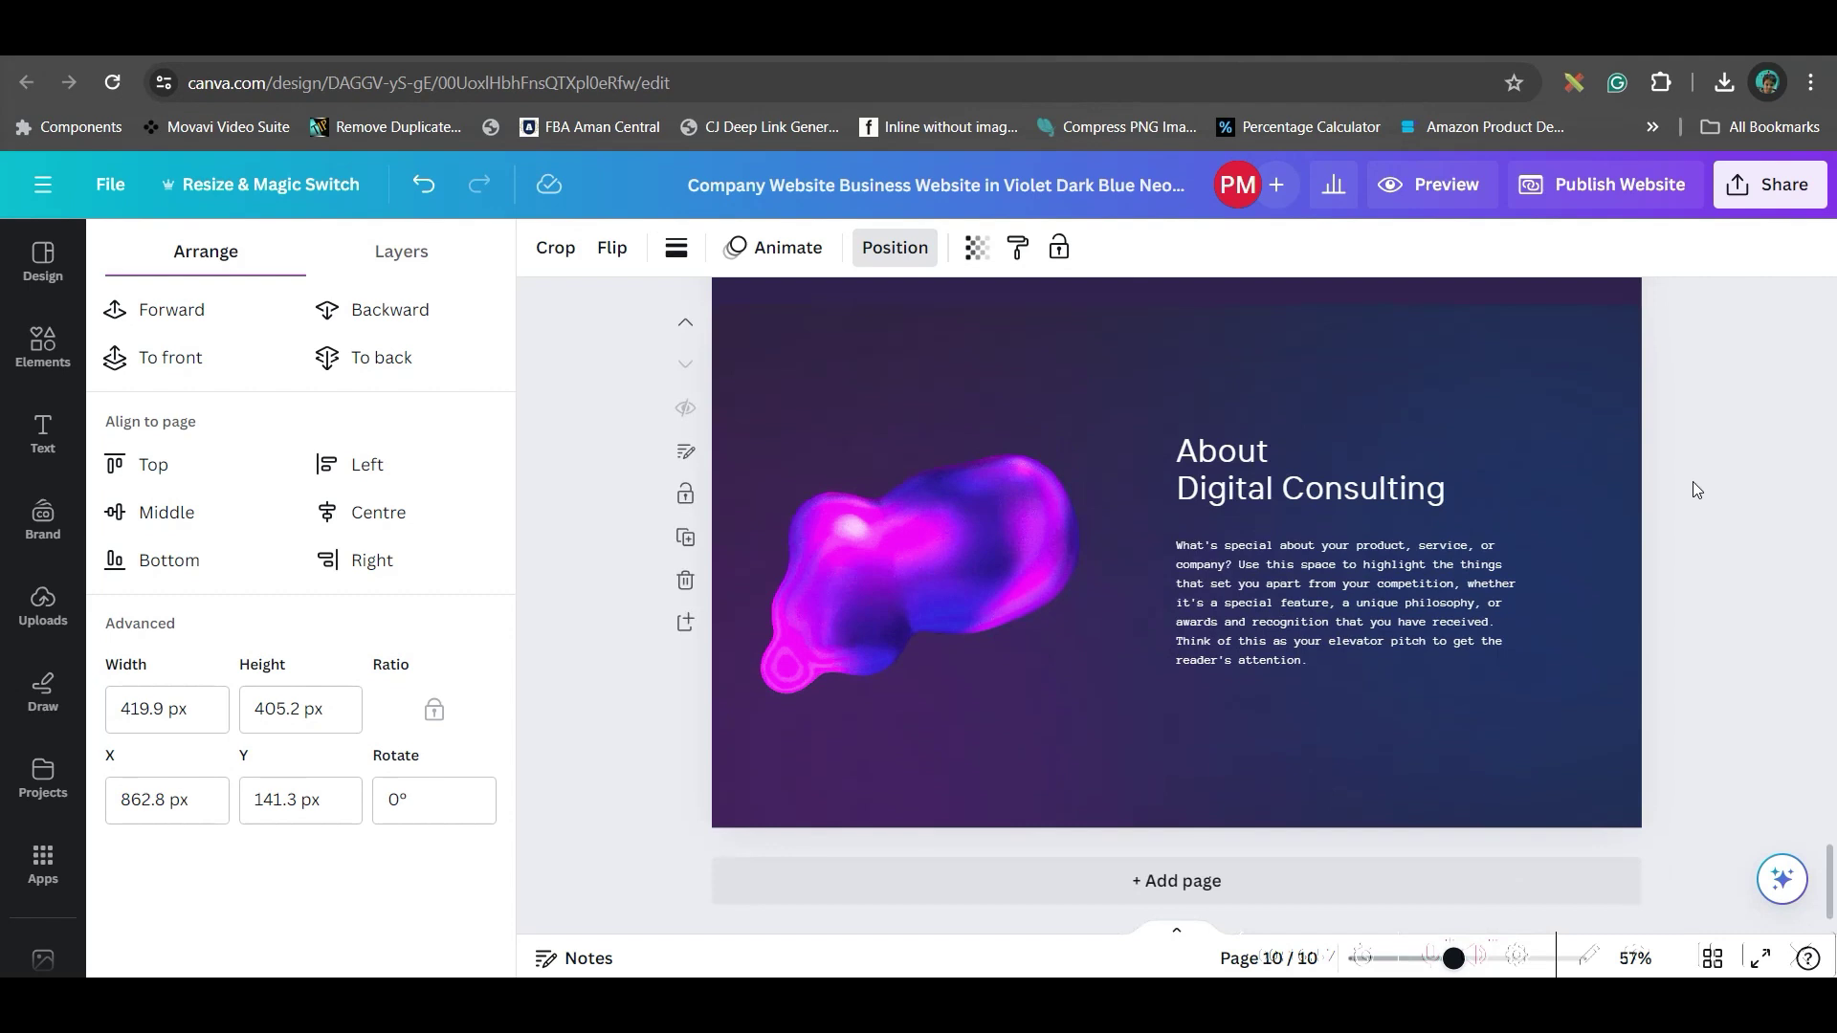
pyautogui.scroll(3, 1693, 478)
pyautogui.scroll(4, 1715, 434)
pyautogui.scroll(-6, 1684, 459)
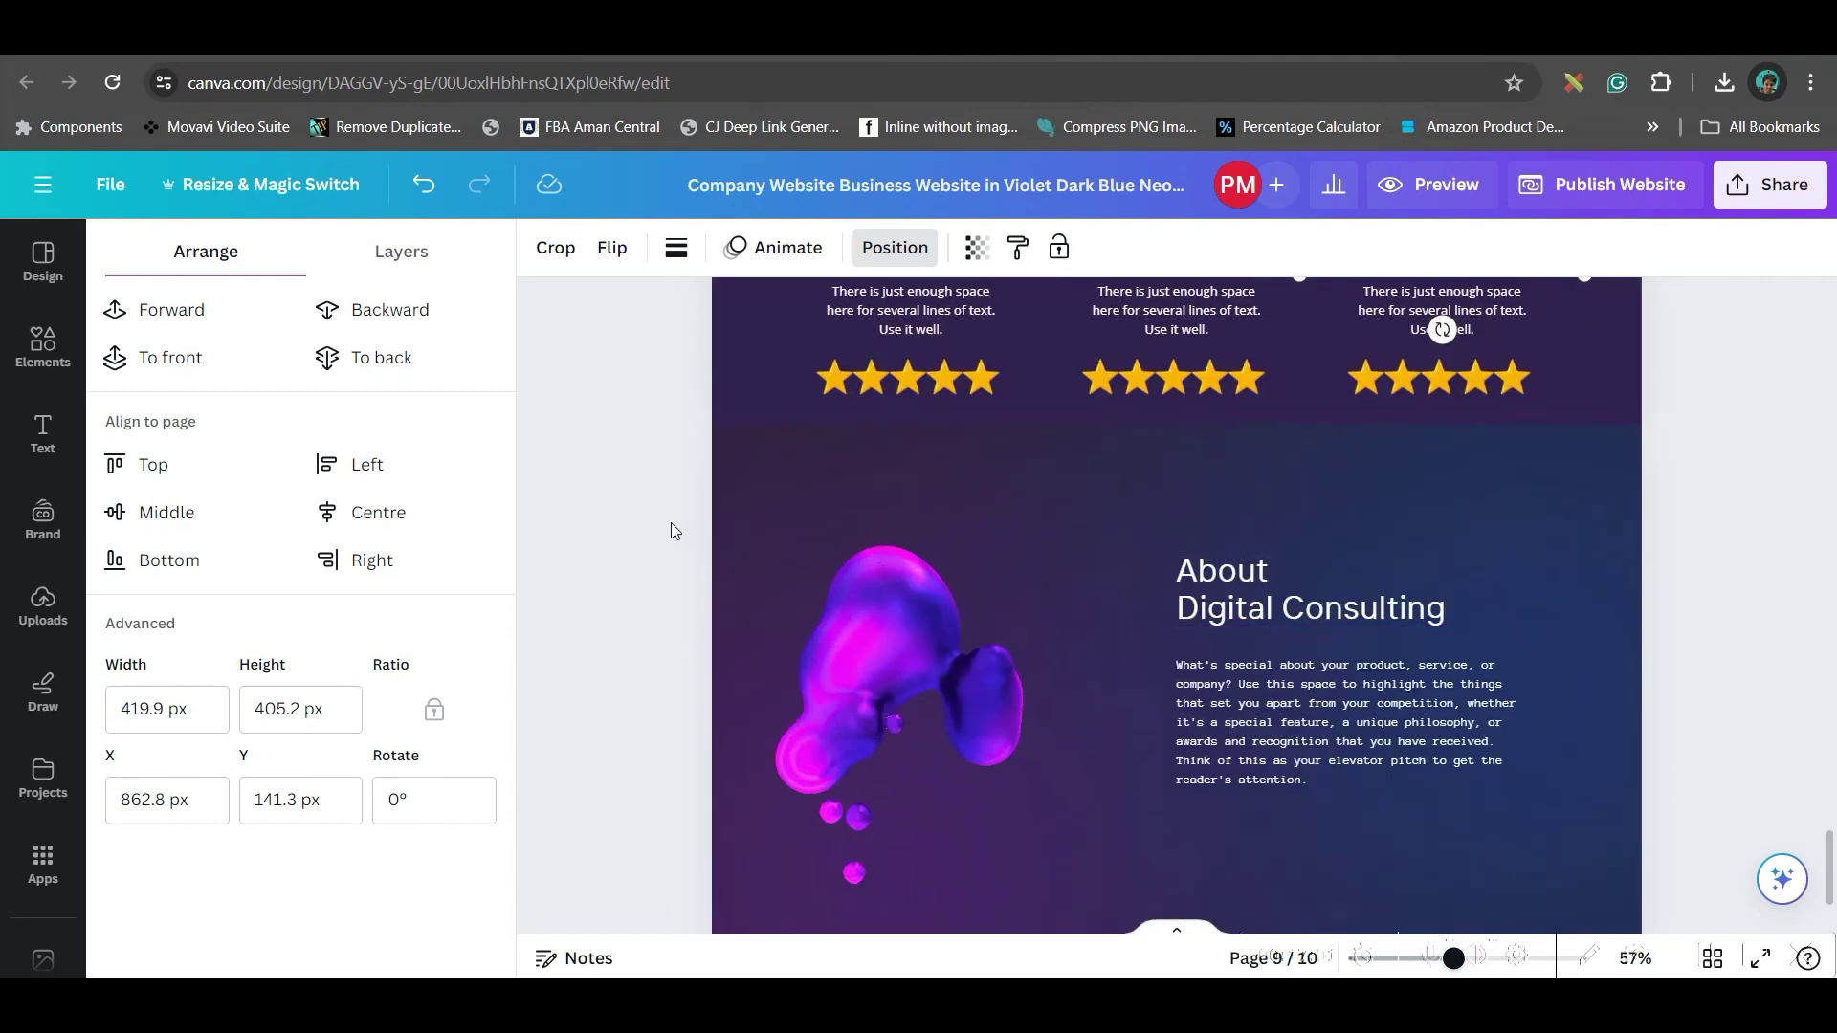
pyautogui.click(756, 527)
# Move the About Digital Consulting page up one place, above the client reviews
pyautogui.click(719, 459)
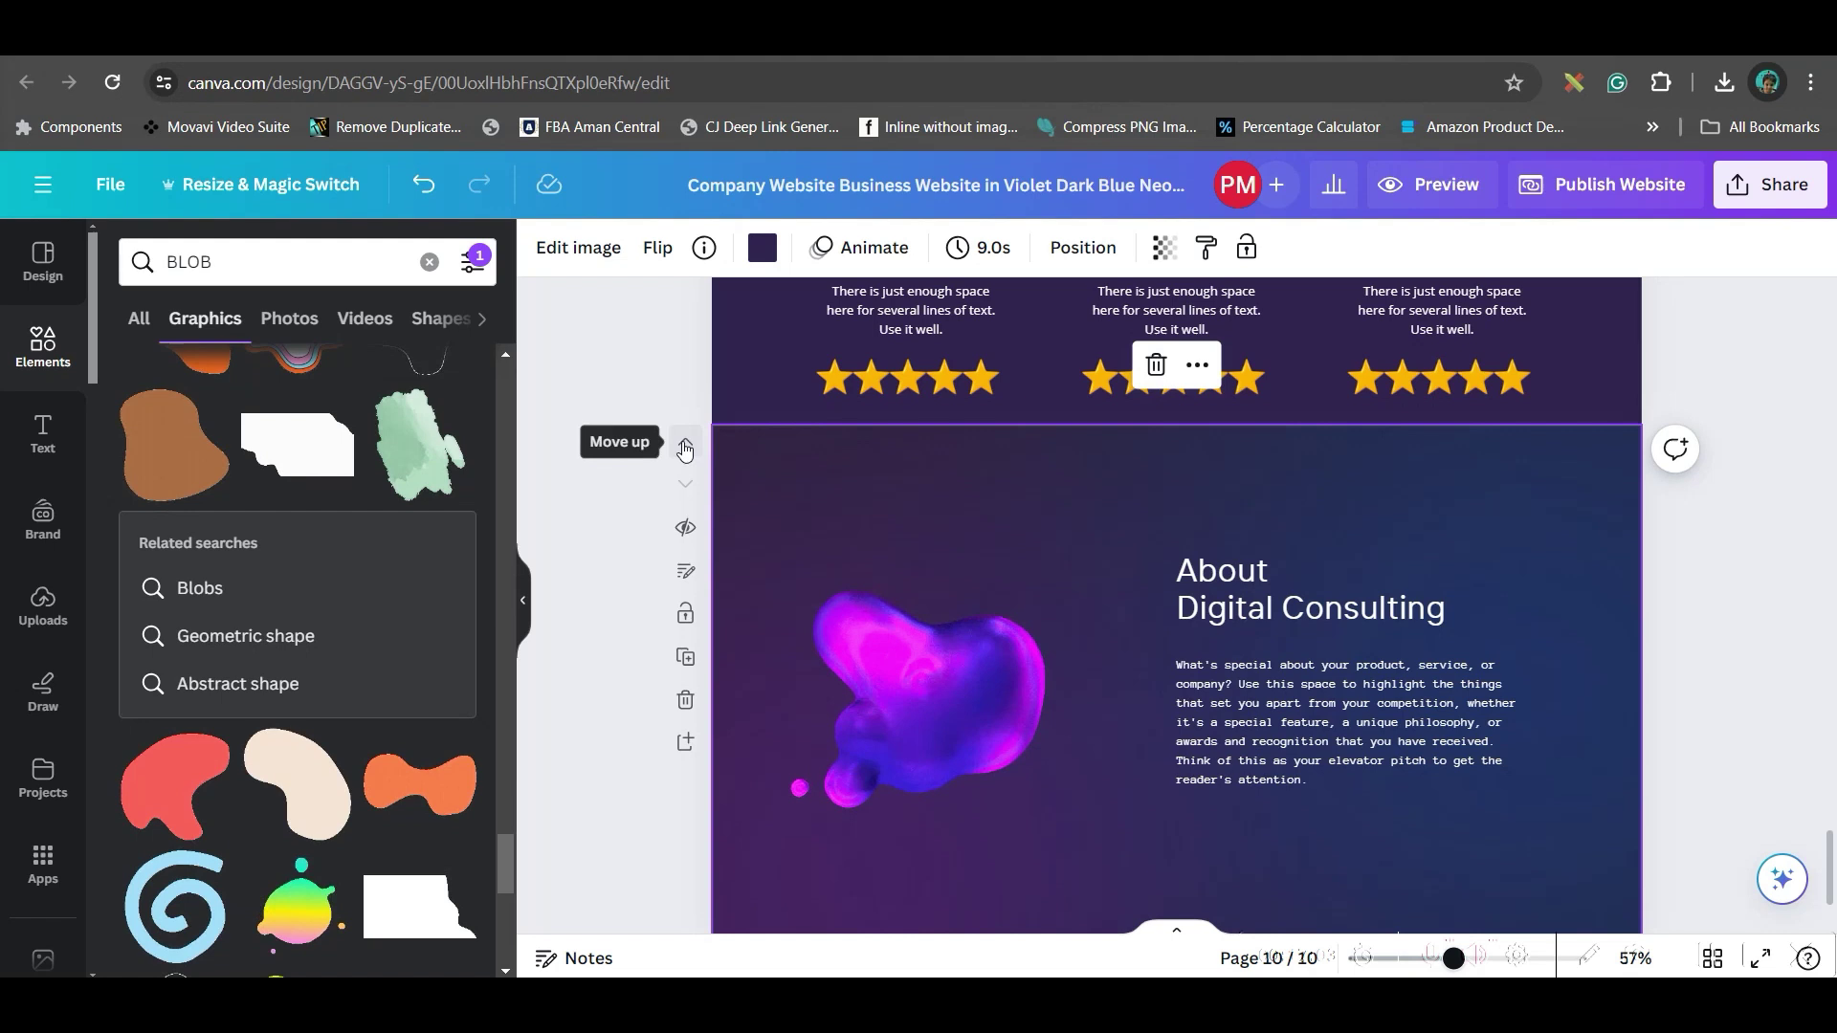
pyautogui.click(685, 448)
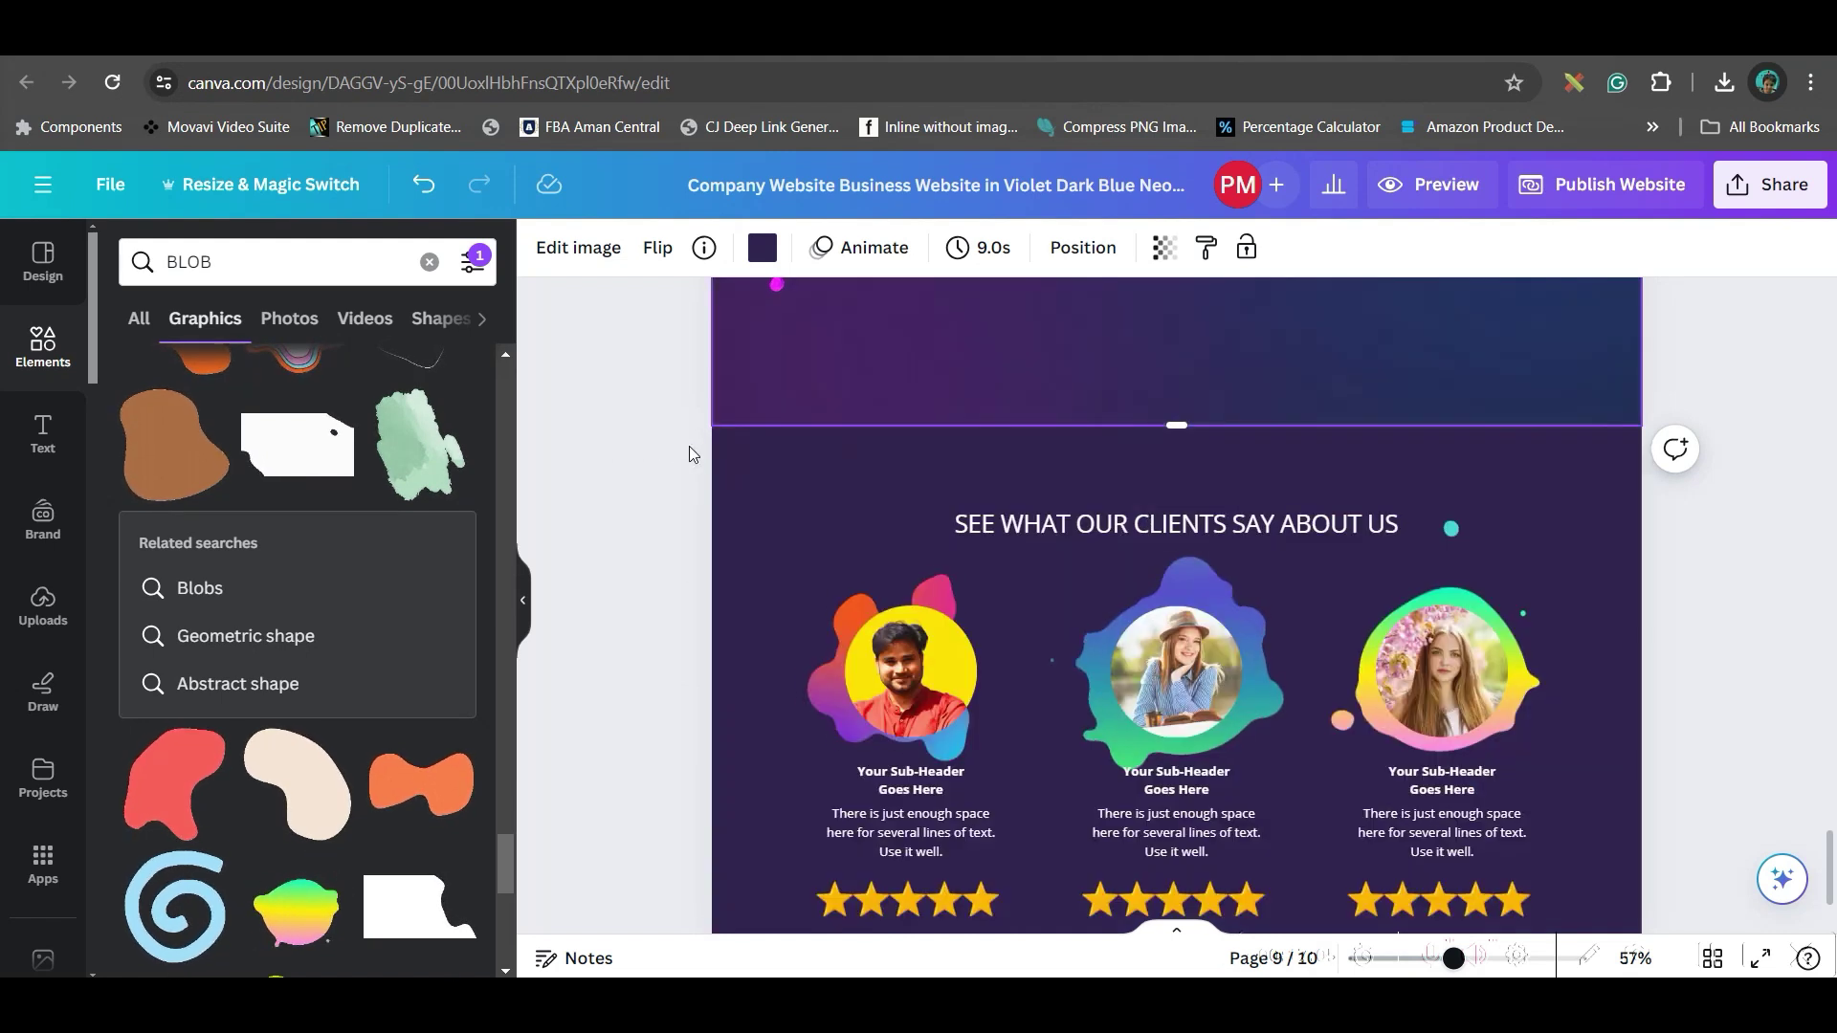
pyautogui.scroll(4, 639, 479)
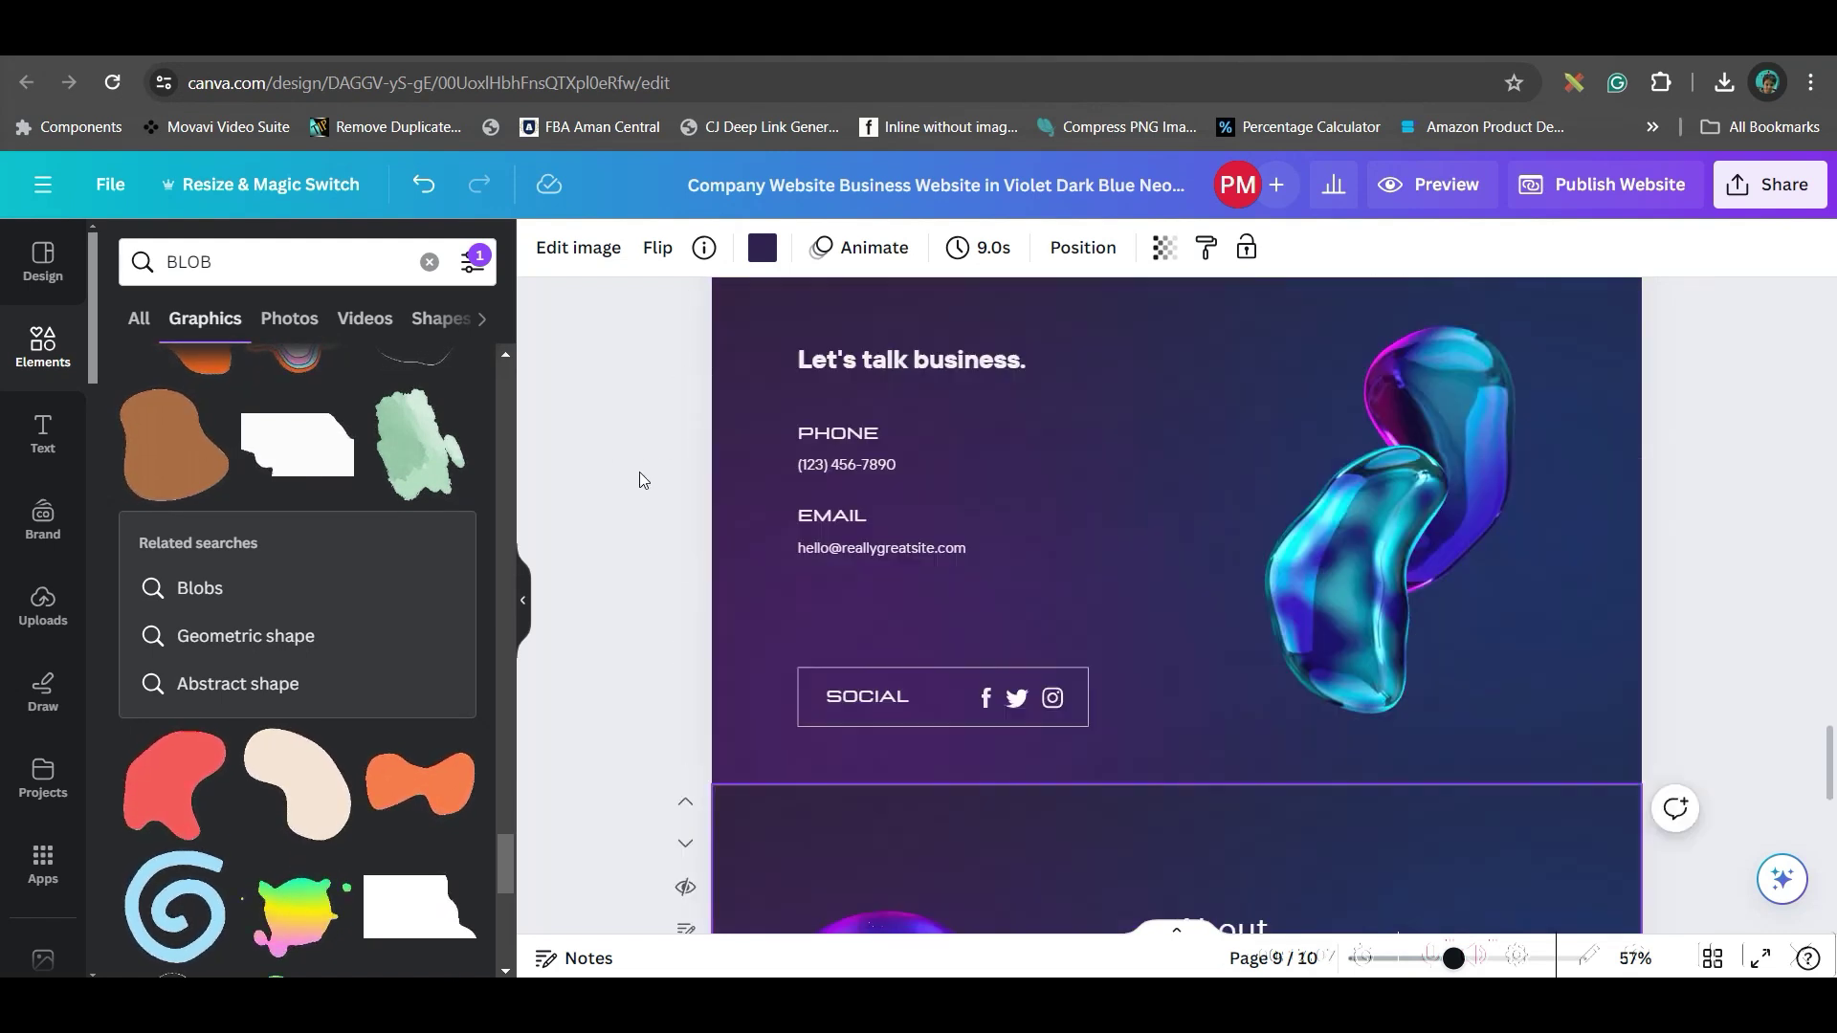
# Move the Let's talk business page down to the last position, page 10
pyautogui.click(807, 320)
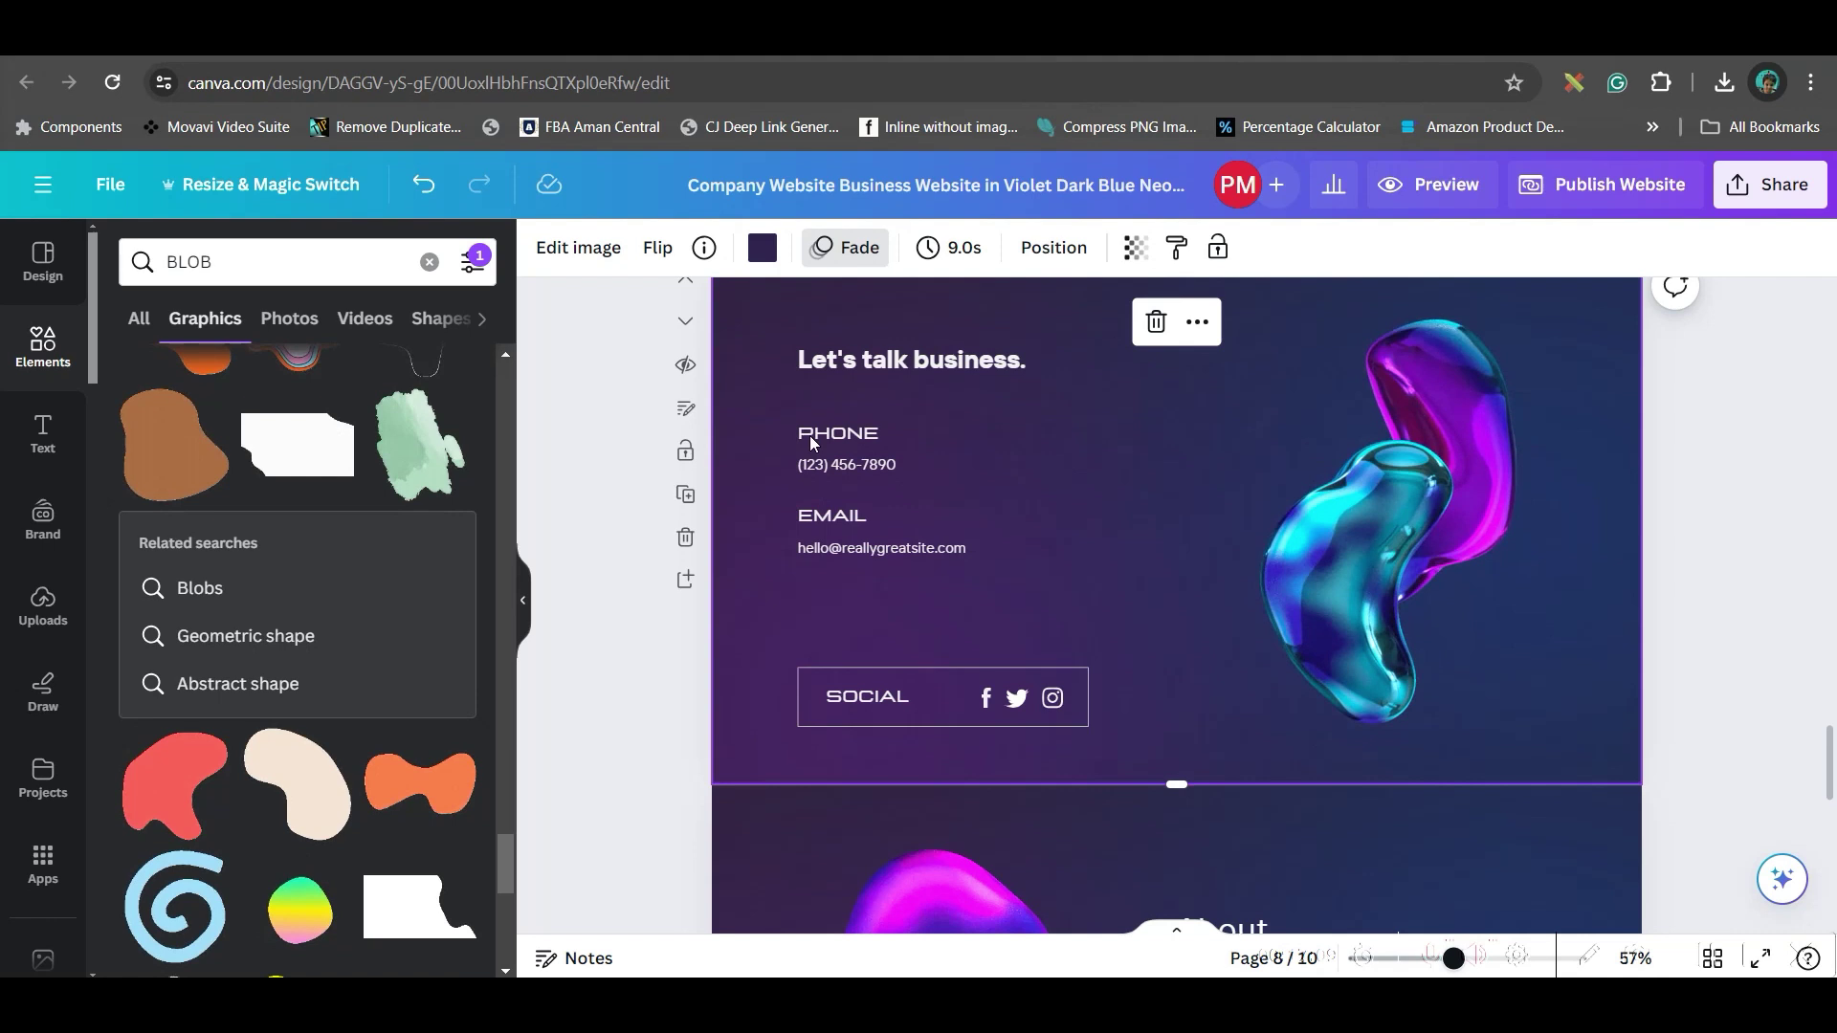
pyautogui.click(685, 321)
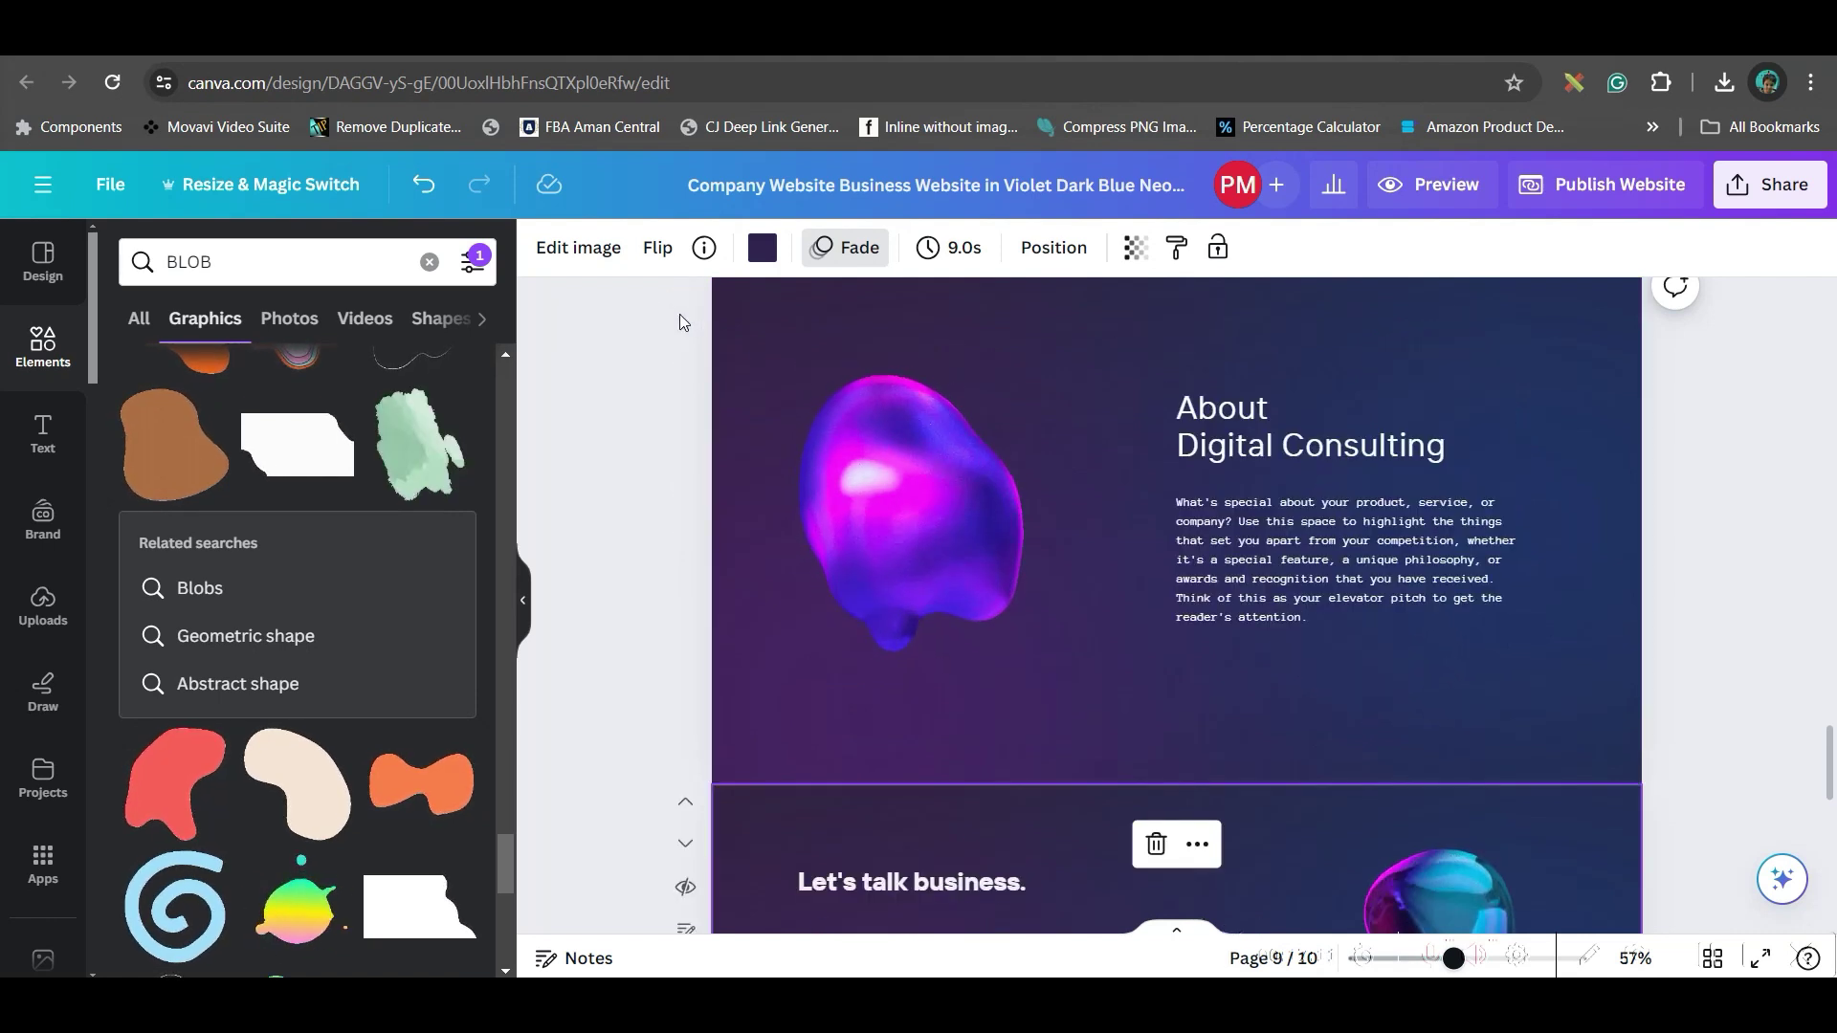
pyautogui.click(685, 323)
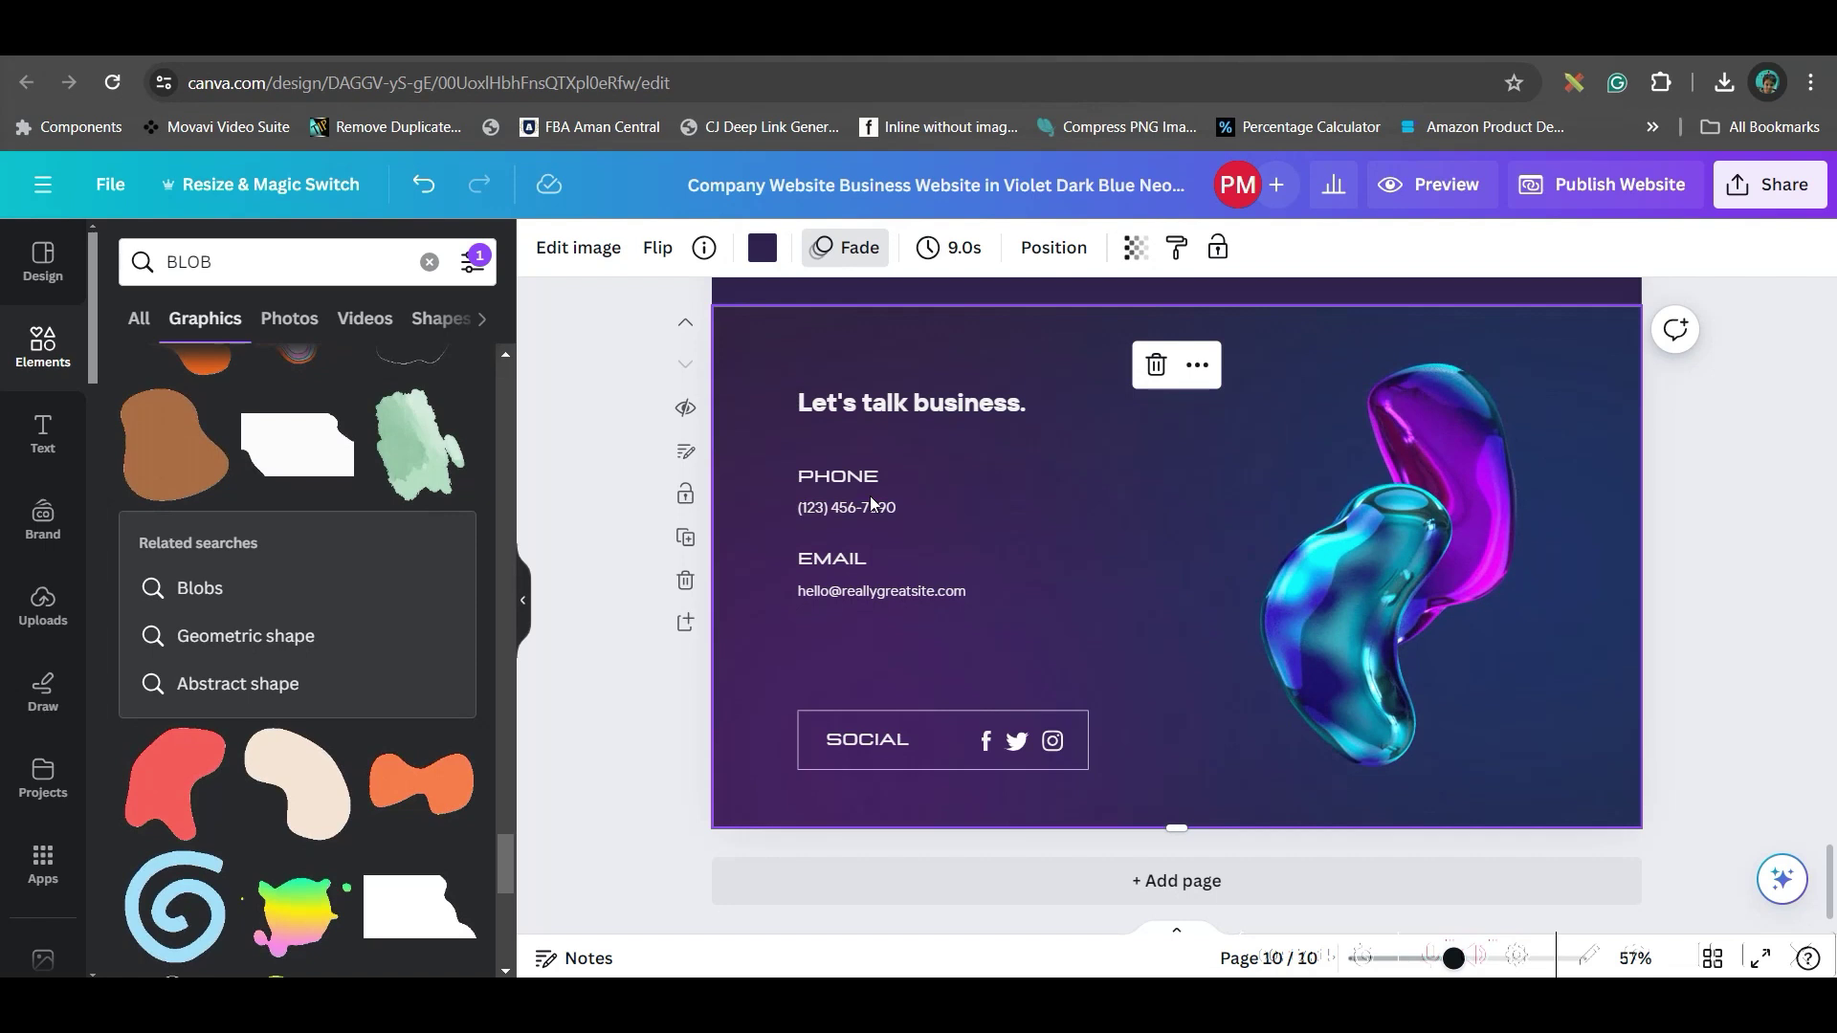
# Select the contact page's phone number and email text, then deselect
pyautogui.click(875, 513)
pyautogui.click(888, 590)
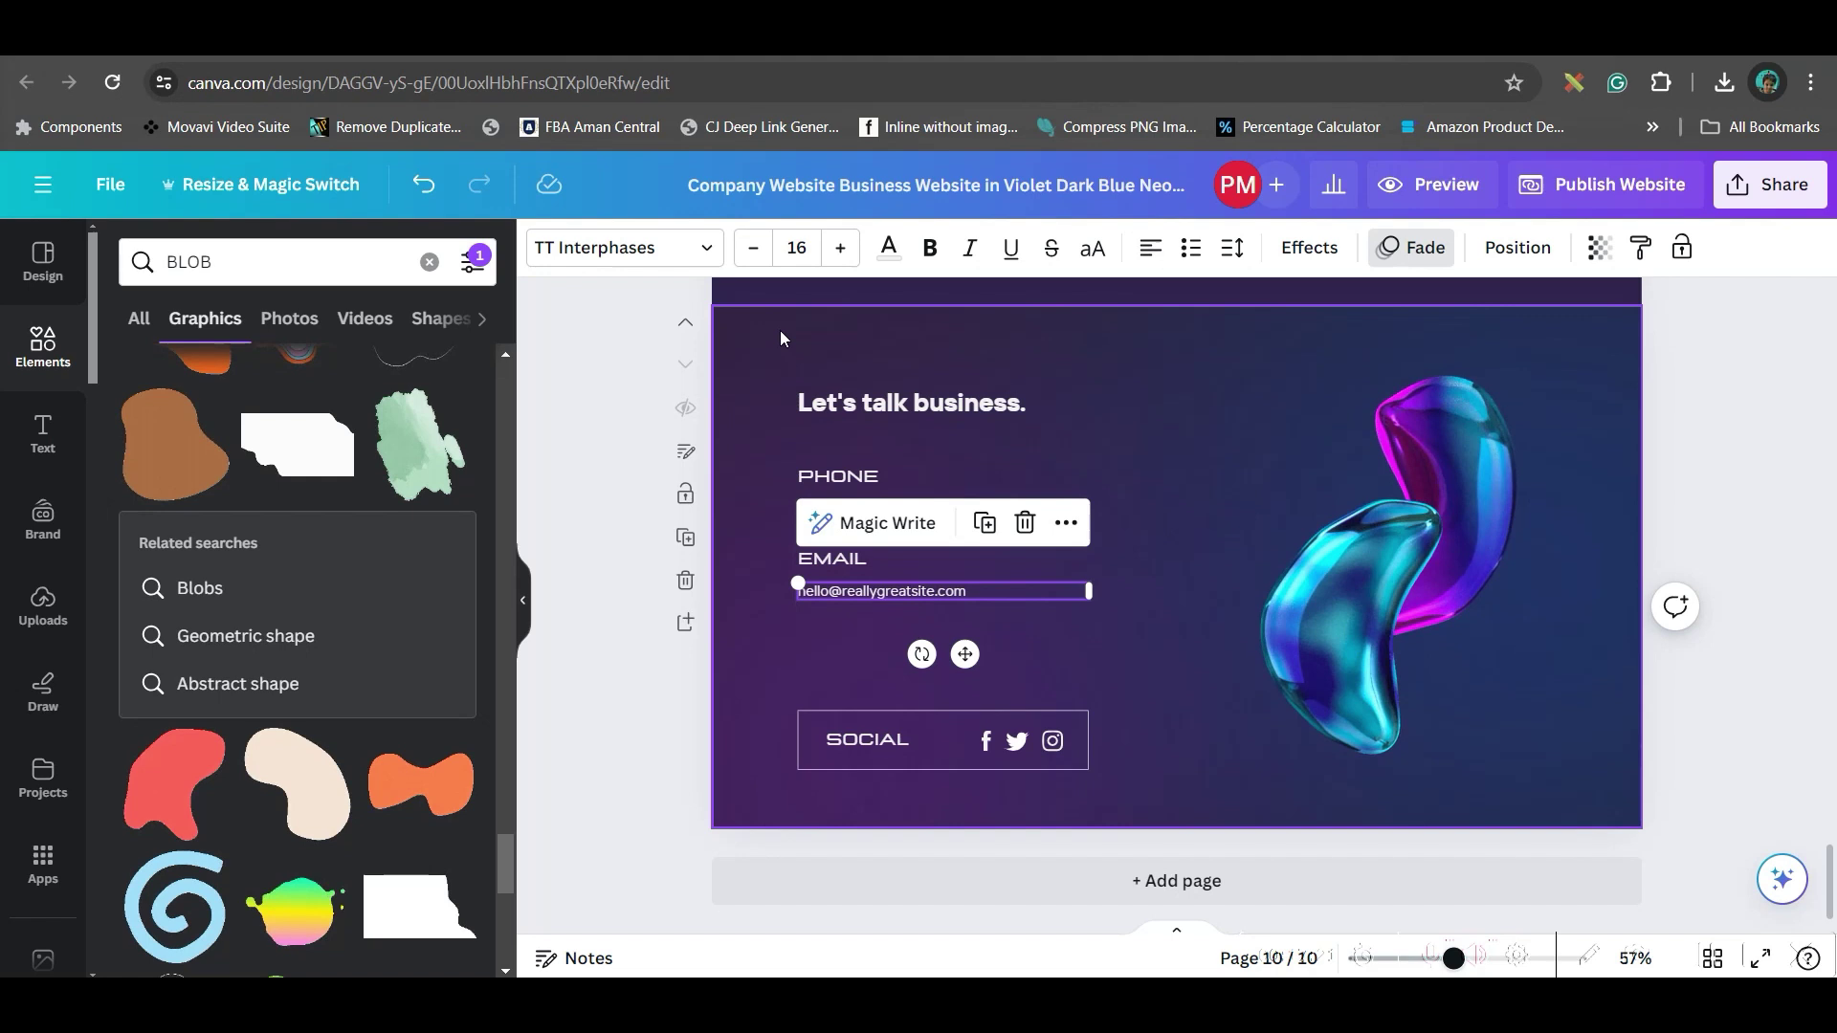
pyautogui.click(756, 440)
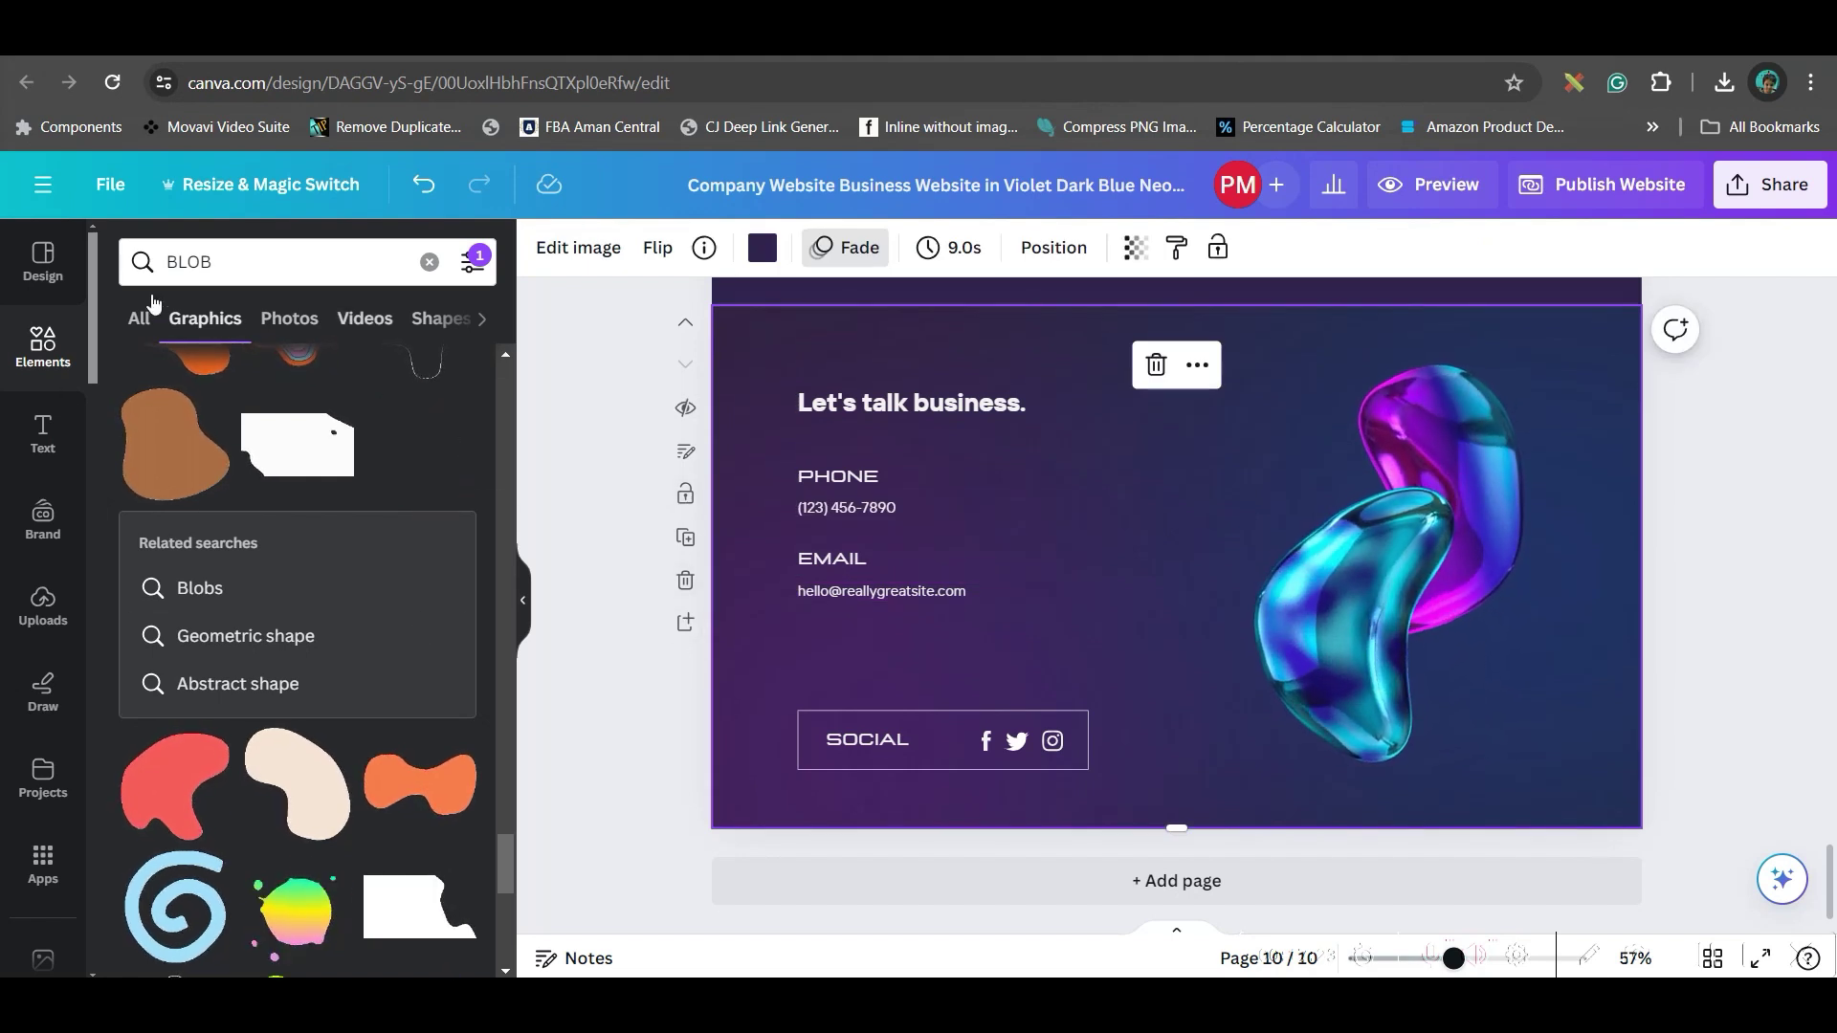
# Browse the website layout thumbnails under Design > Layouts, then scroll back up
pyautogui.click(42, 260)
pyautogui.click(309, 325)
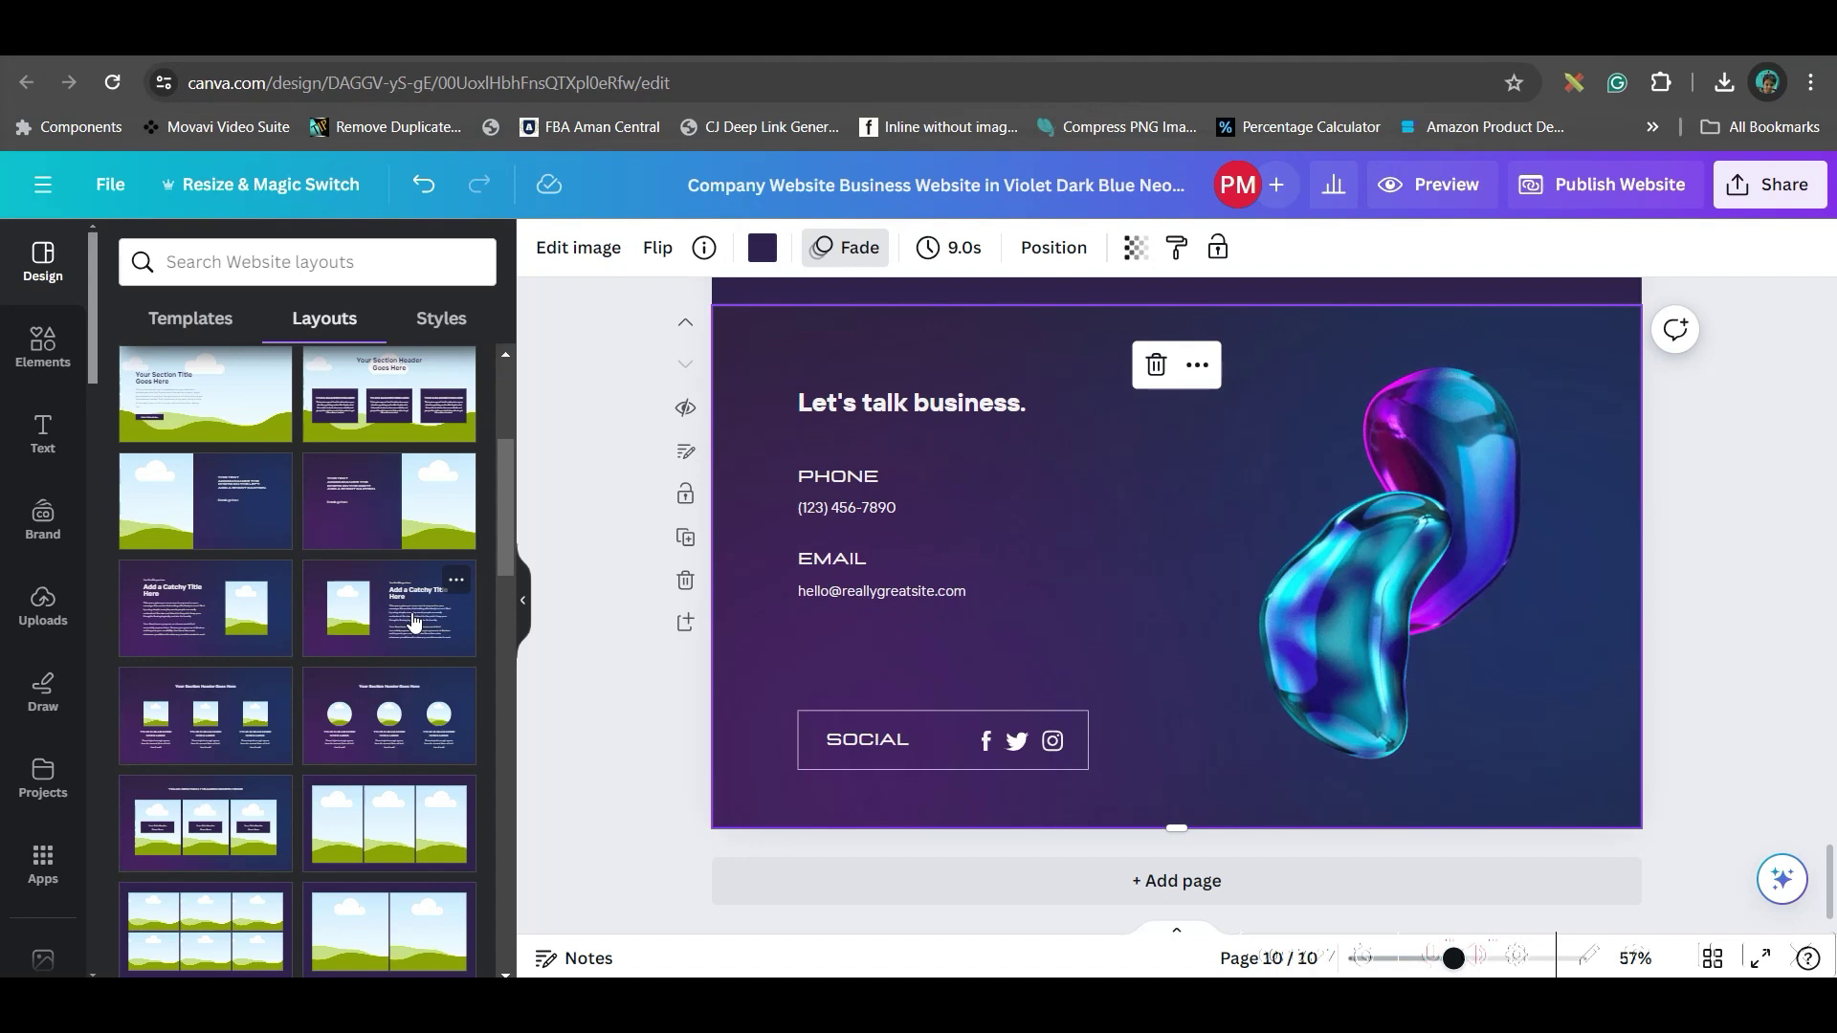
pyautogui.scroll(-10, 417, 625)
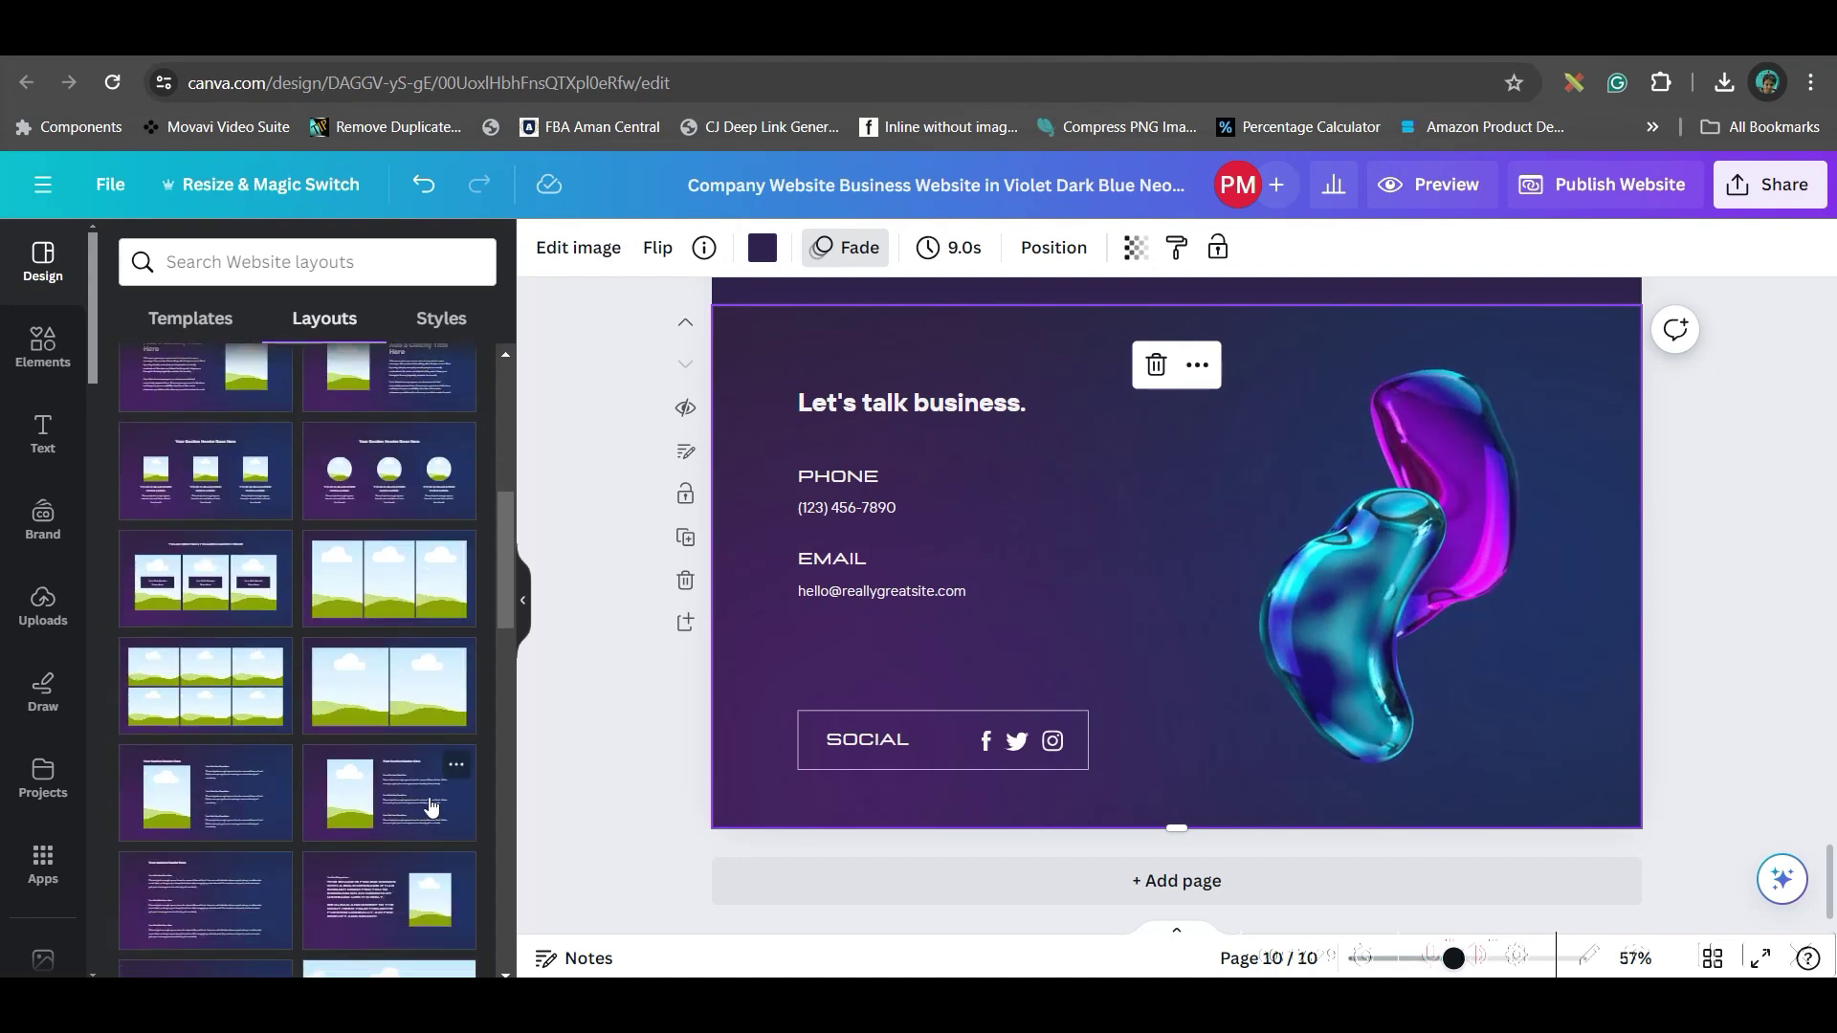
pyautogui.scroll(-4, 343, 760)
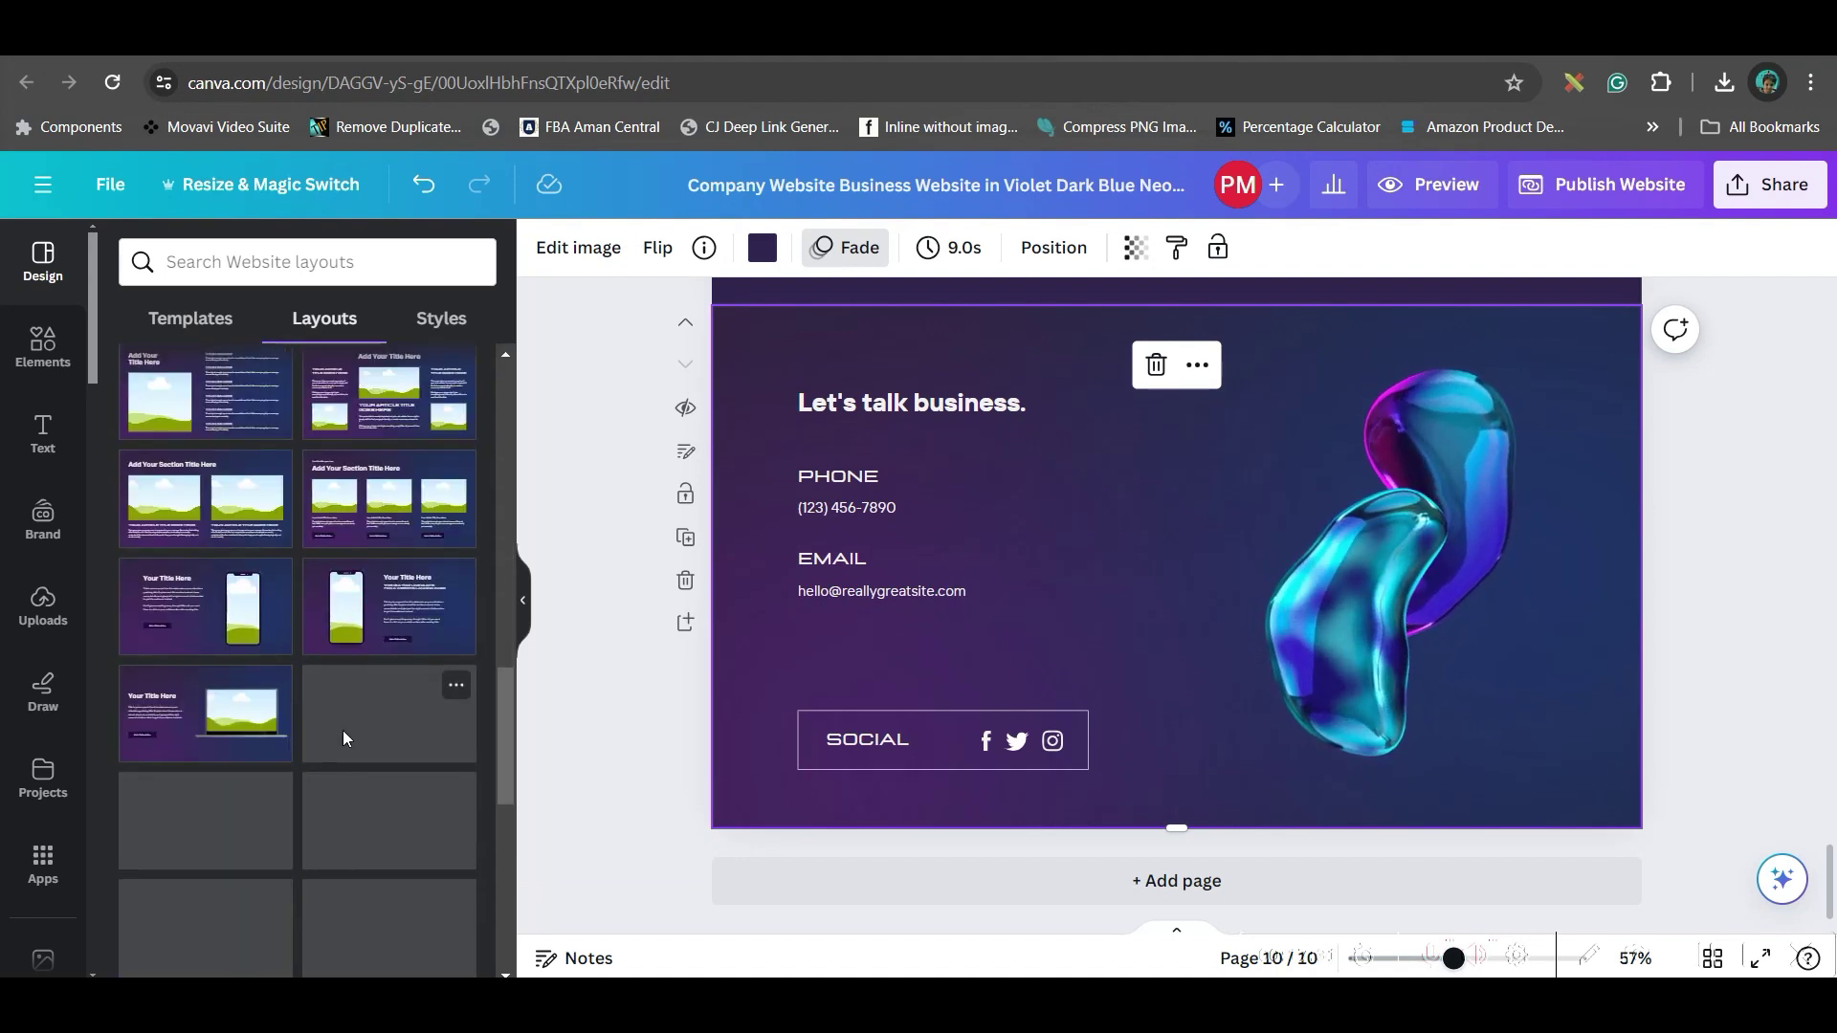
pyautogui.scroll(-5, 211, 790)
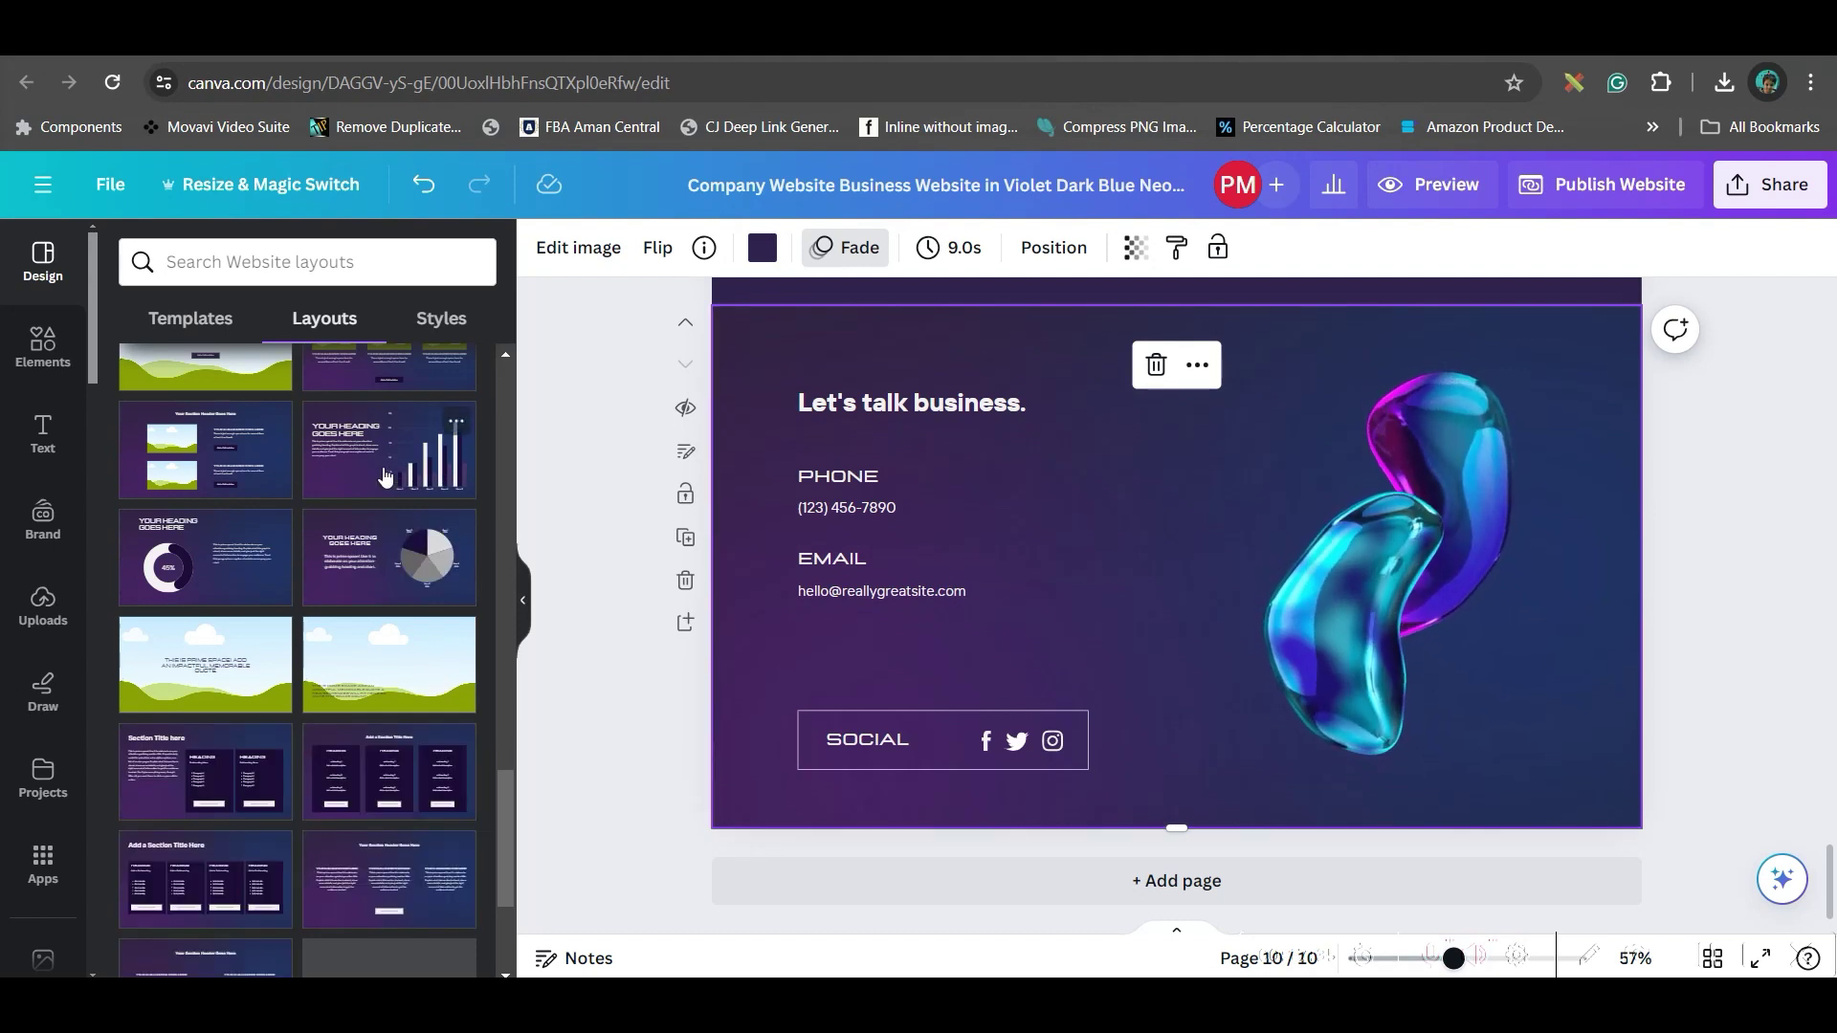
pyautogui.scroll(-3, 414, 649)
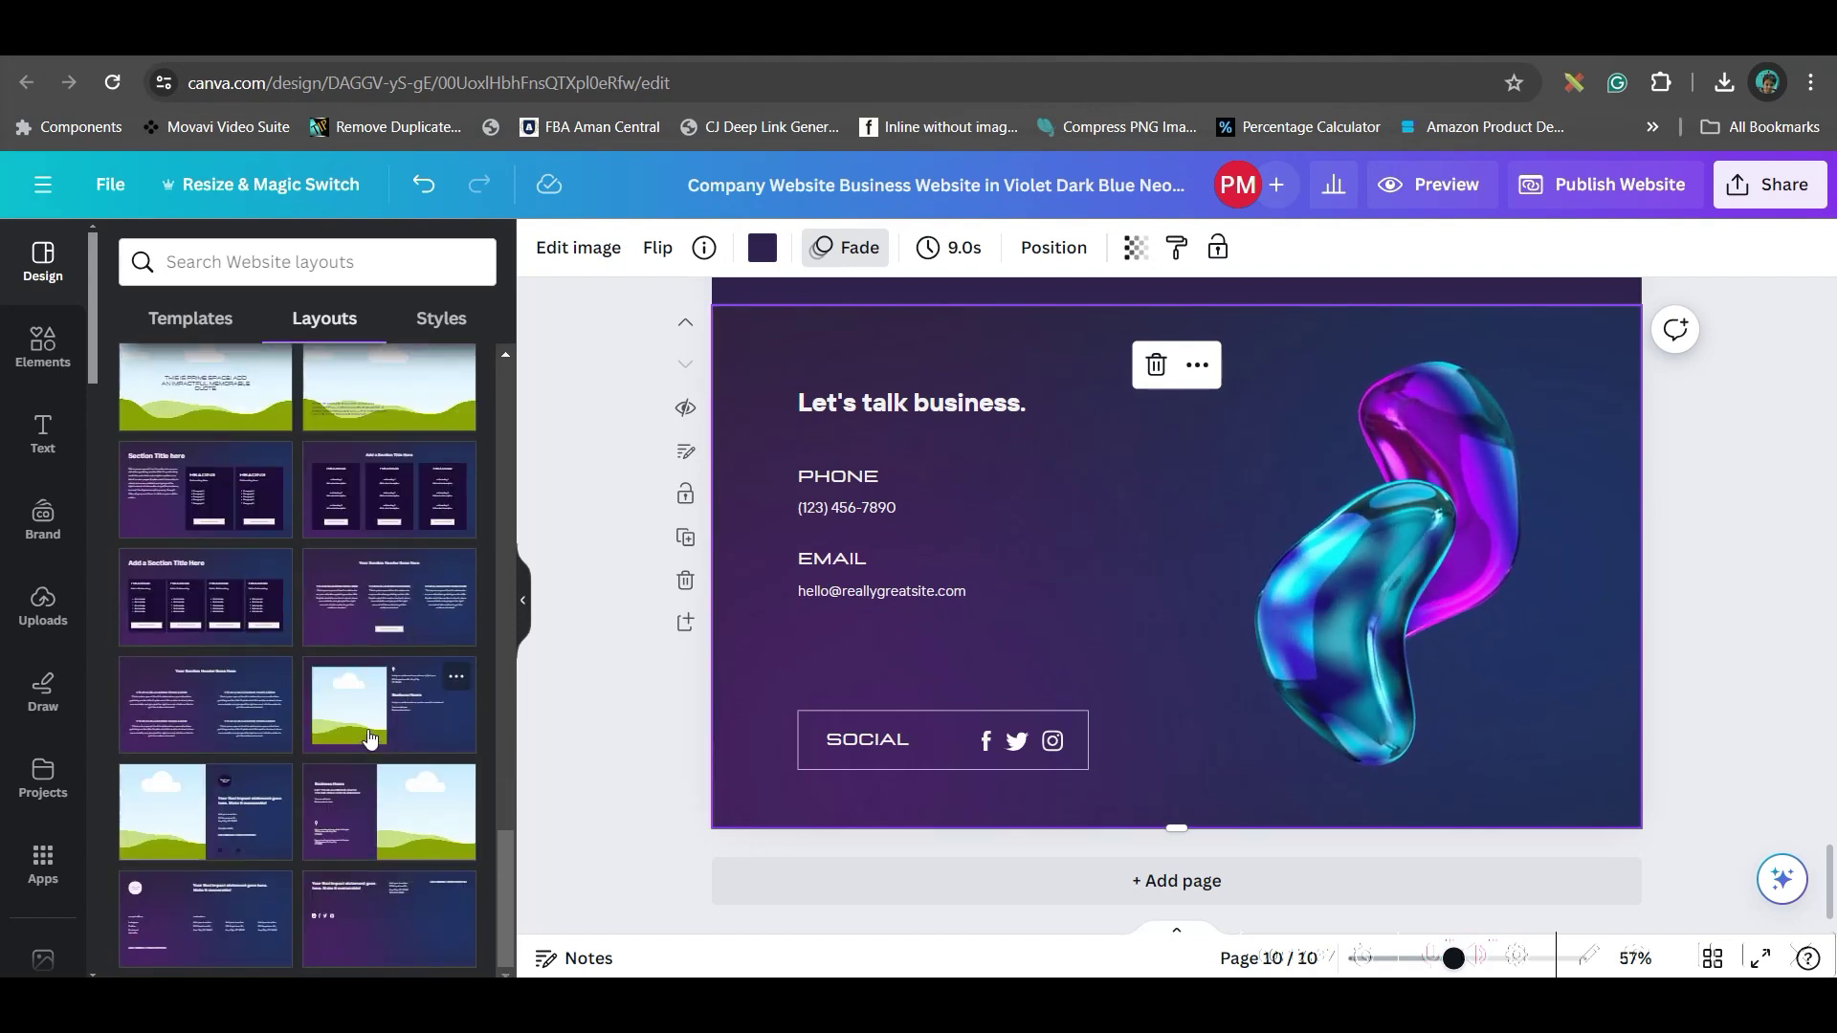
pyautogui.scroll(5, 383, 794)
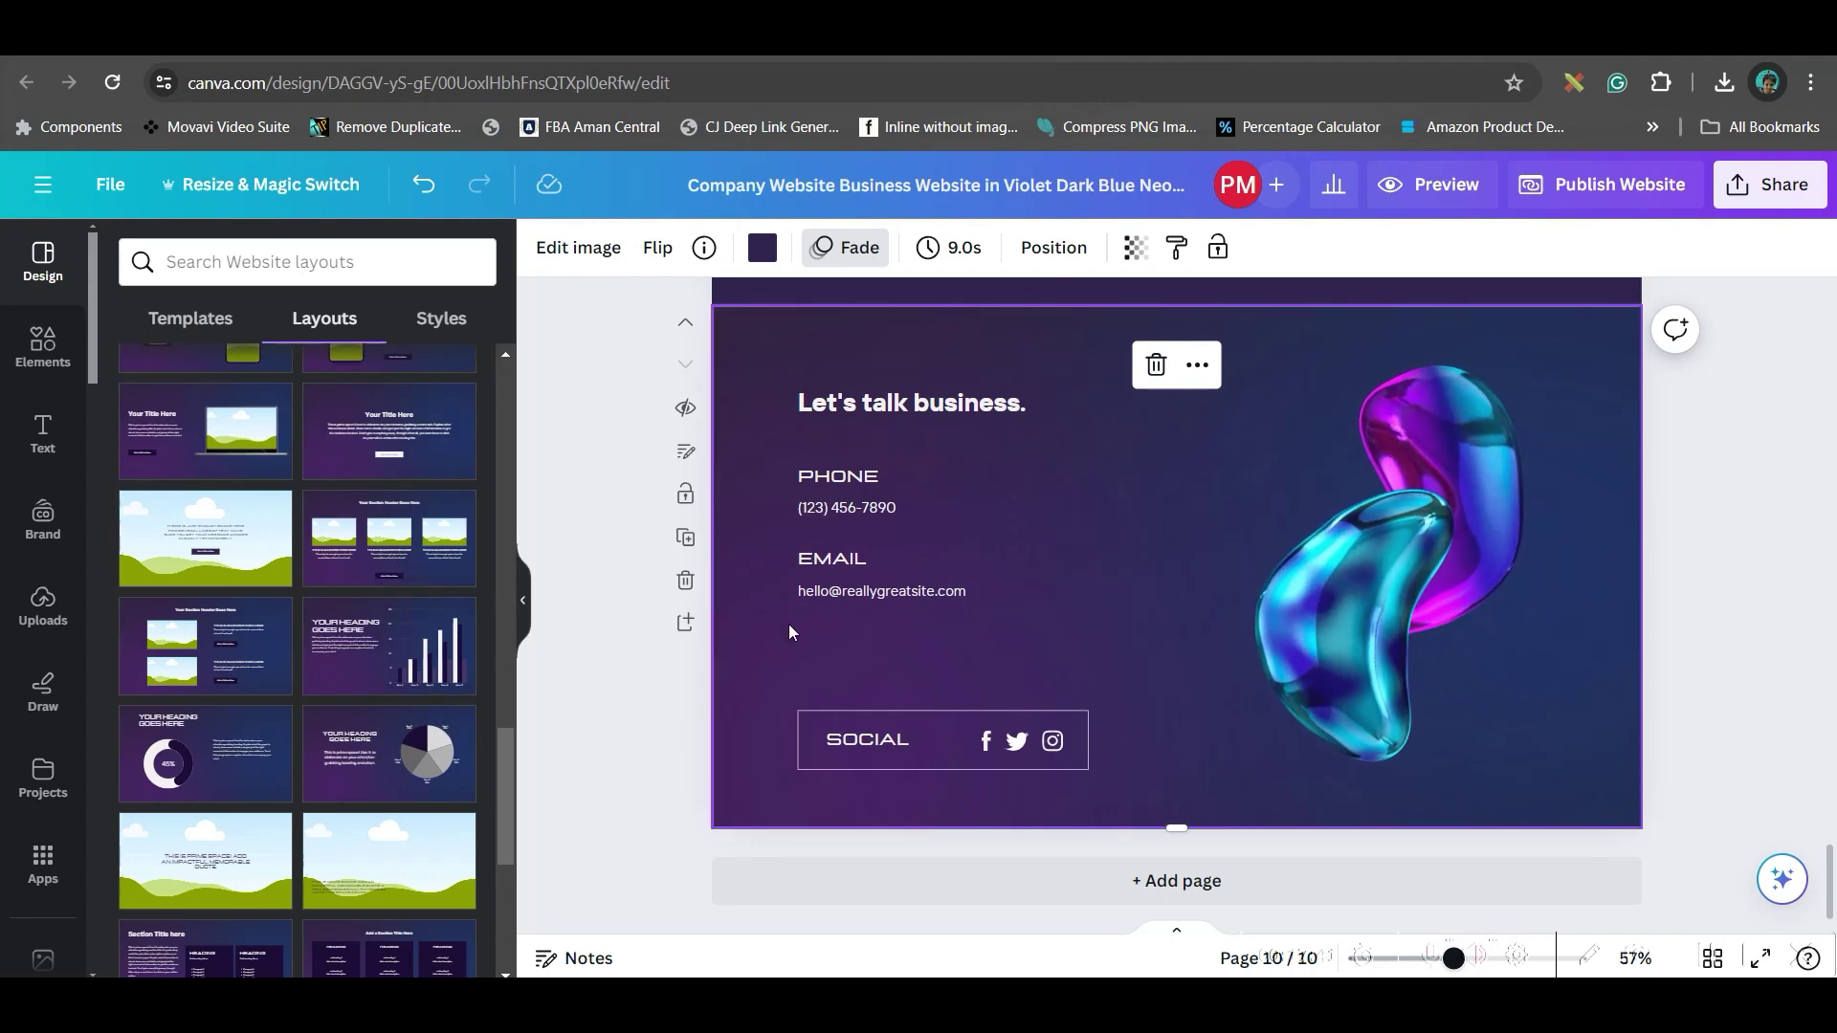
pyautogui.scroll(10, 1004, 634)
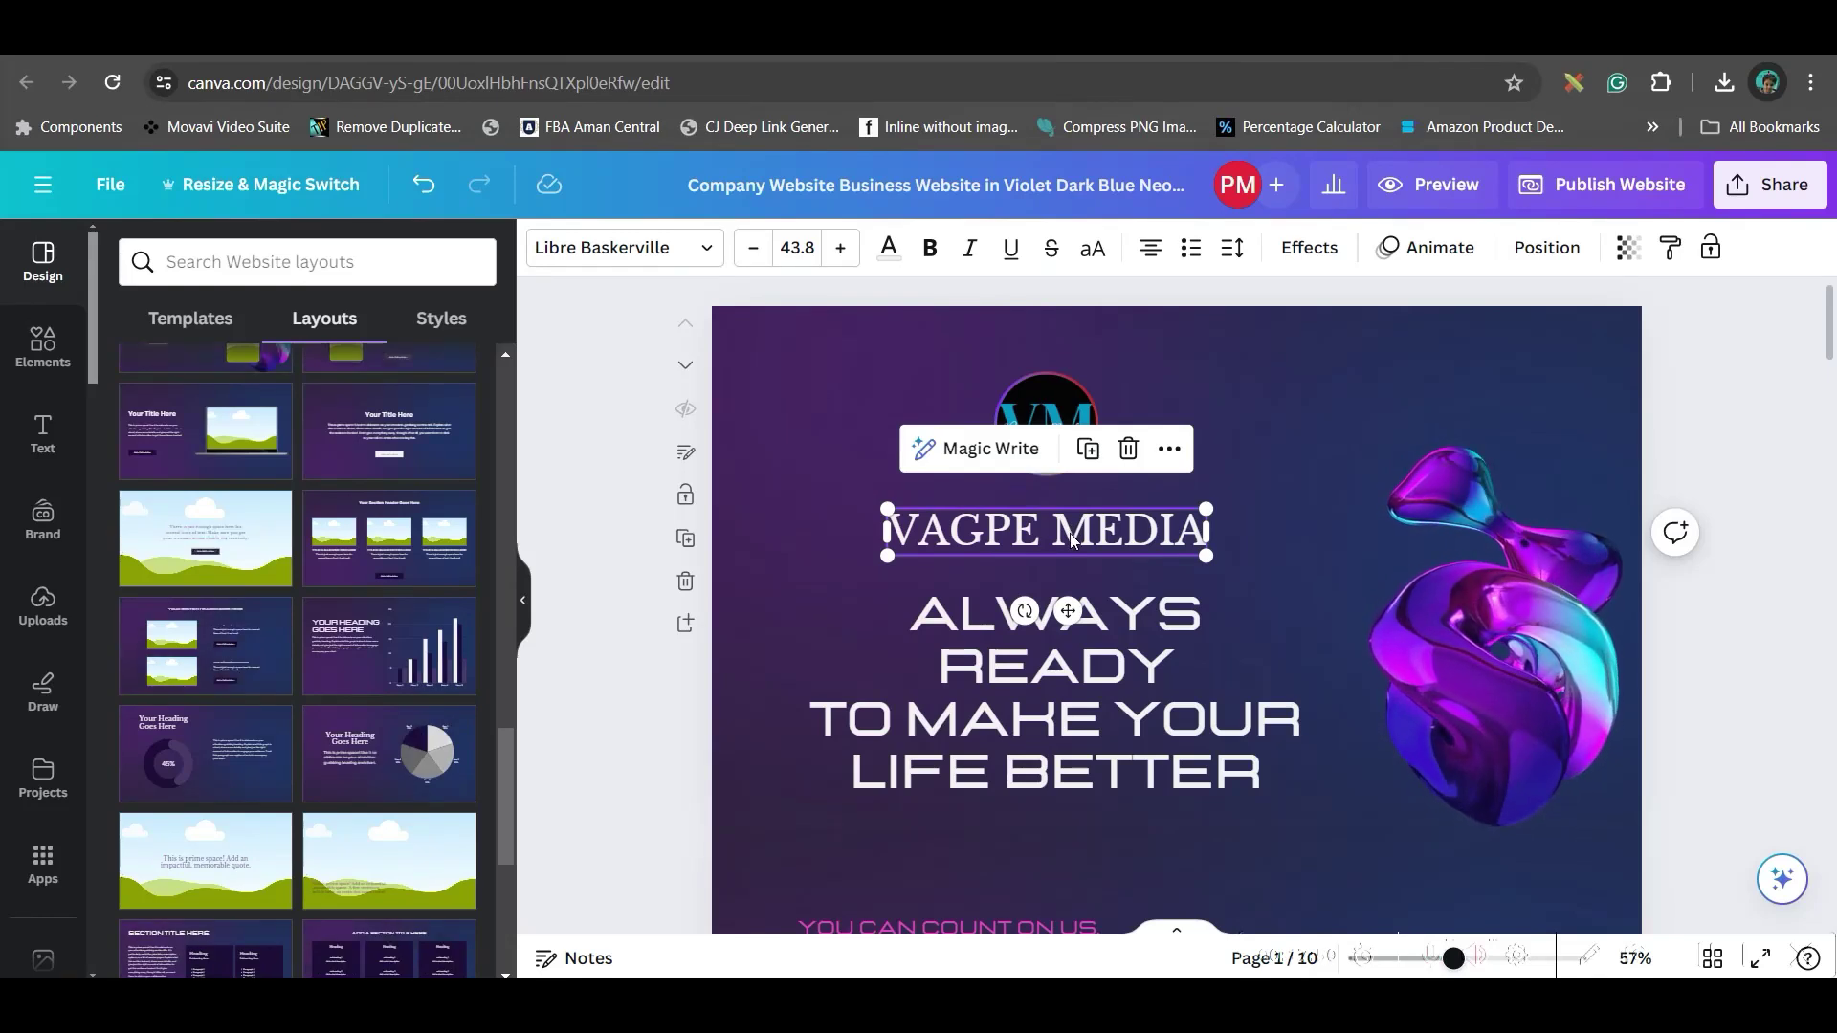
# Start a link on the VAGPE MEDIA text, then copy the channel's custom URL from YouTube Studio Basic info
pyautogui.rightClick(1072, 541)
pyautogui.click(1217, 781)
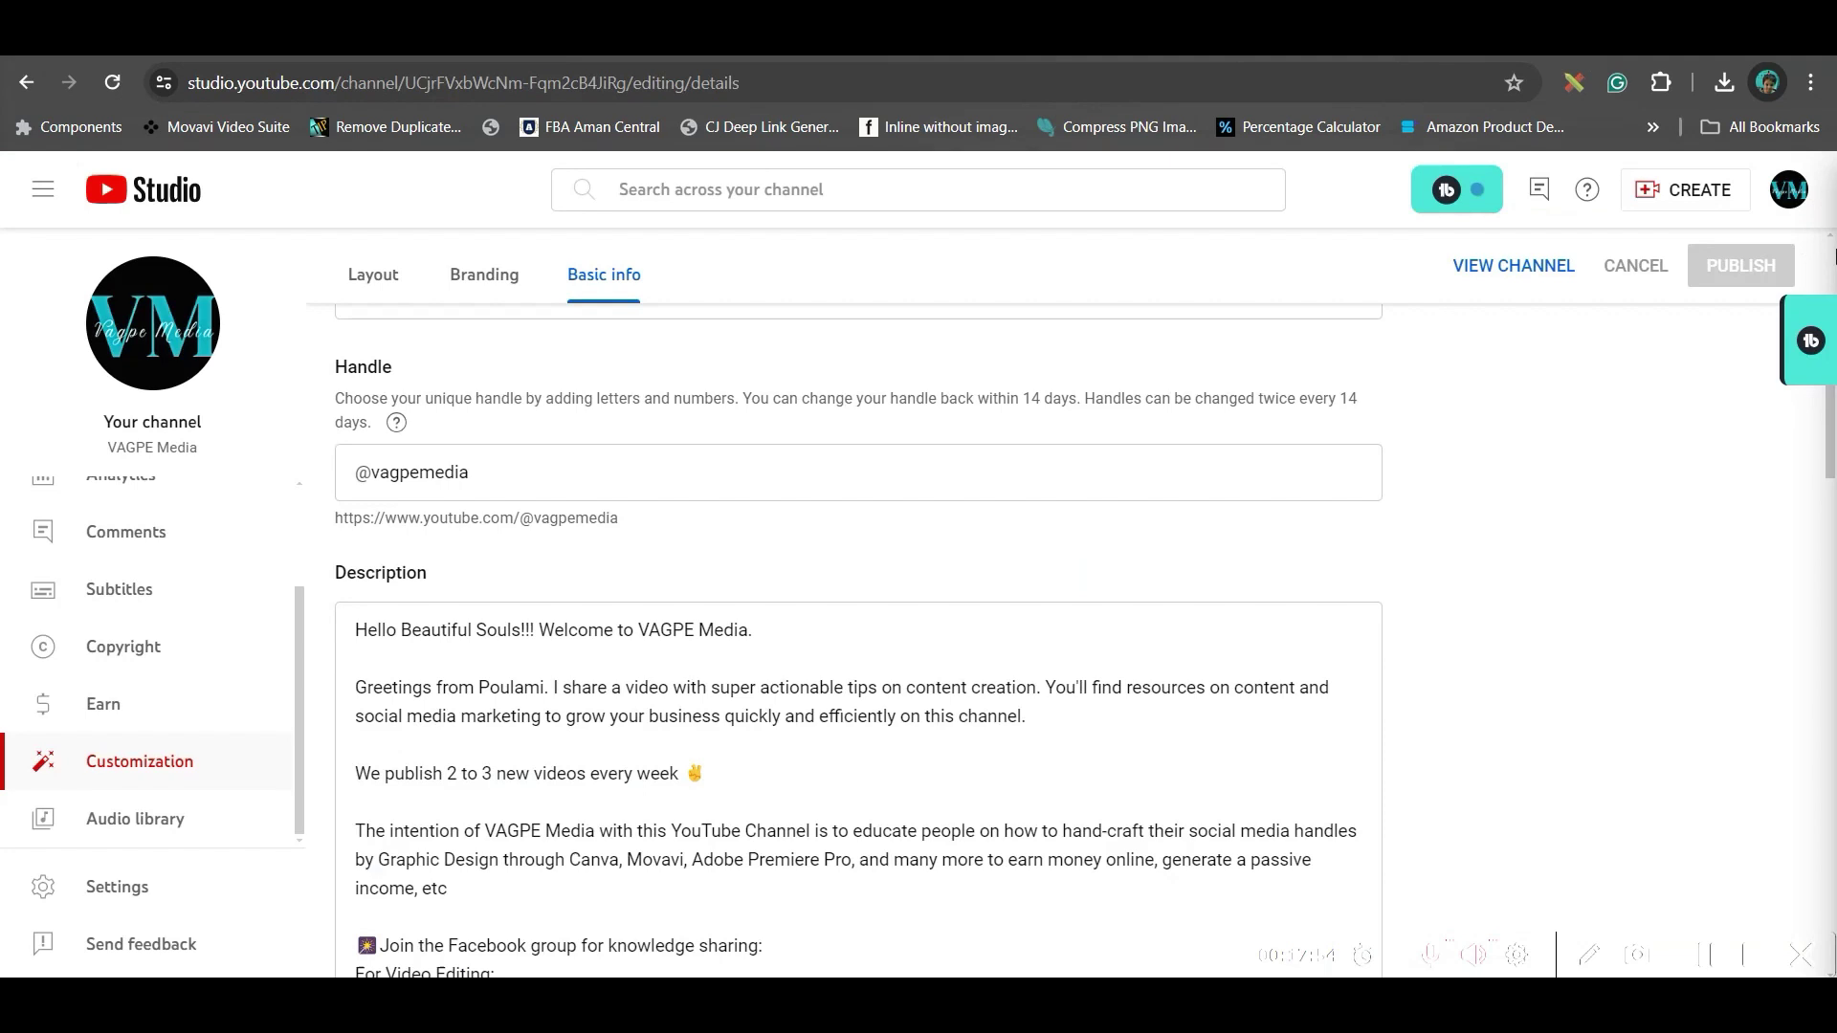
pyautogui.click(107, 780)
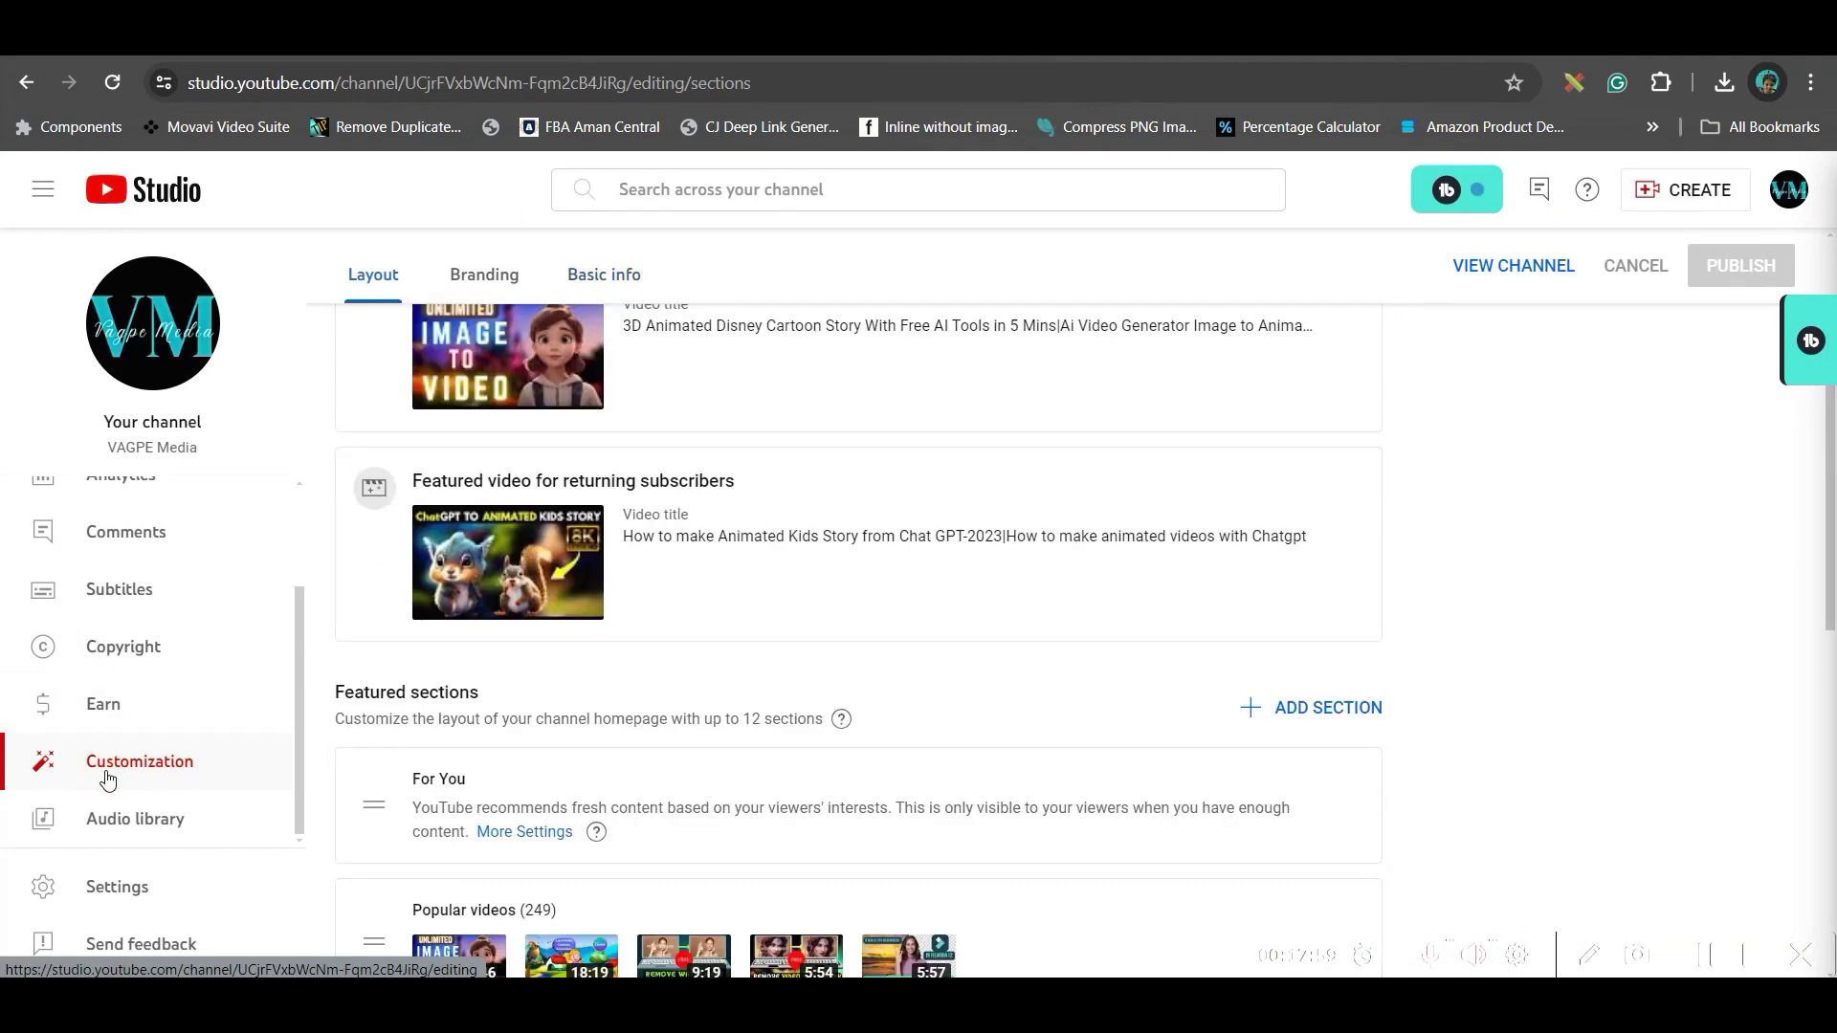
pyautogui.click(604, 279)
pyautogui.scroll(-10, 709, 620)
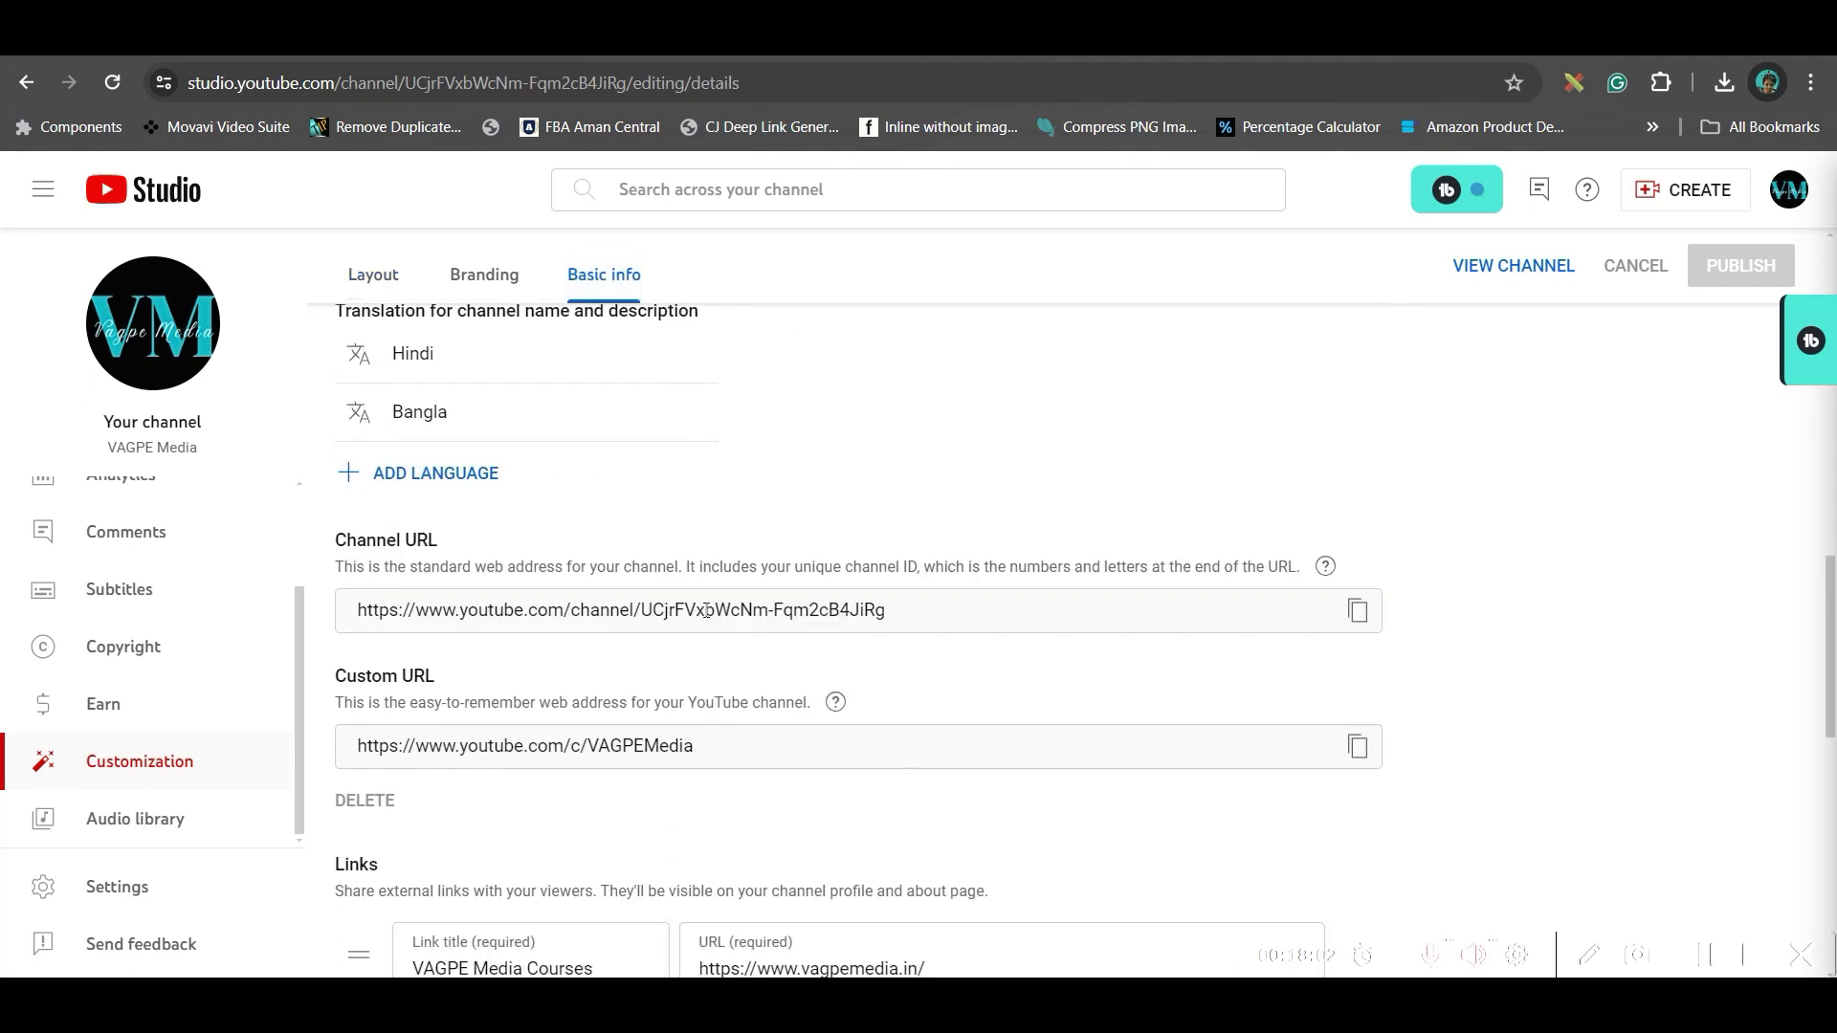
pyautogui.click(1358, 747)
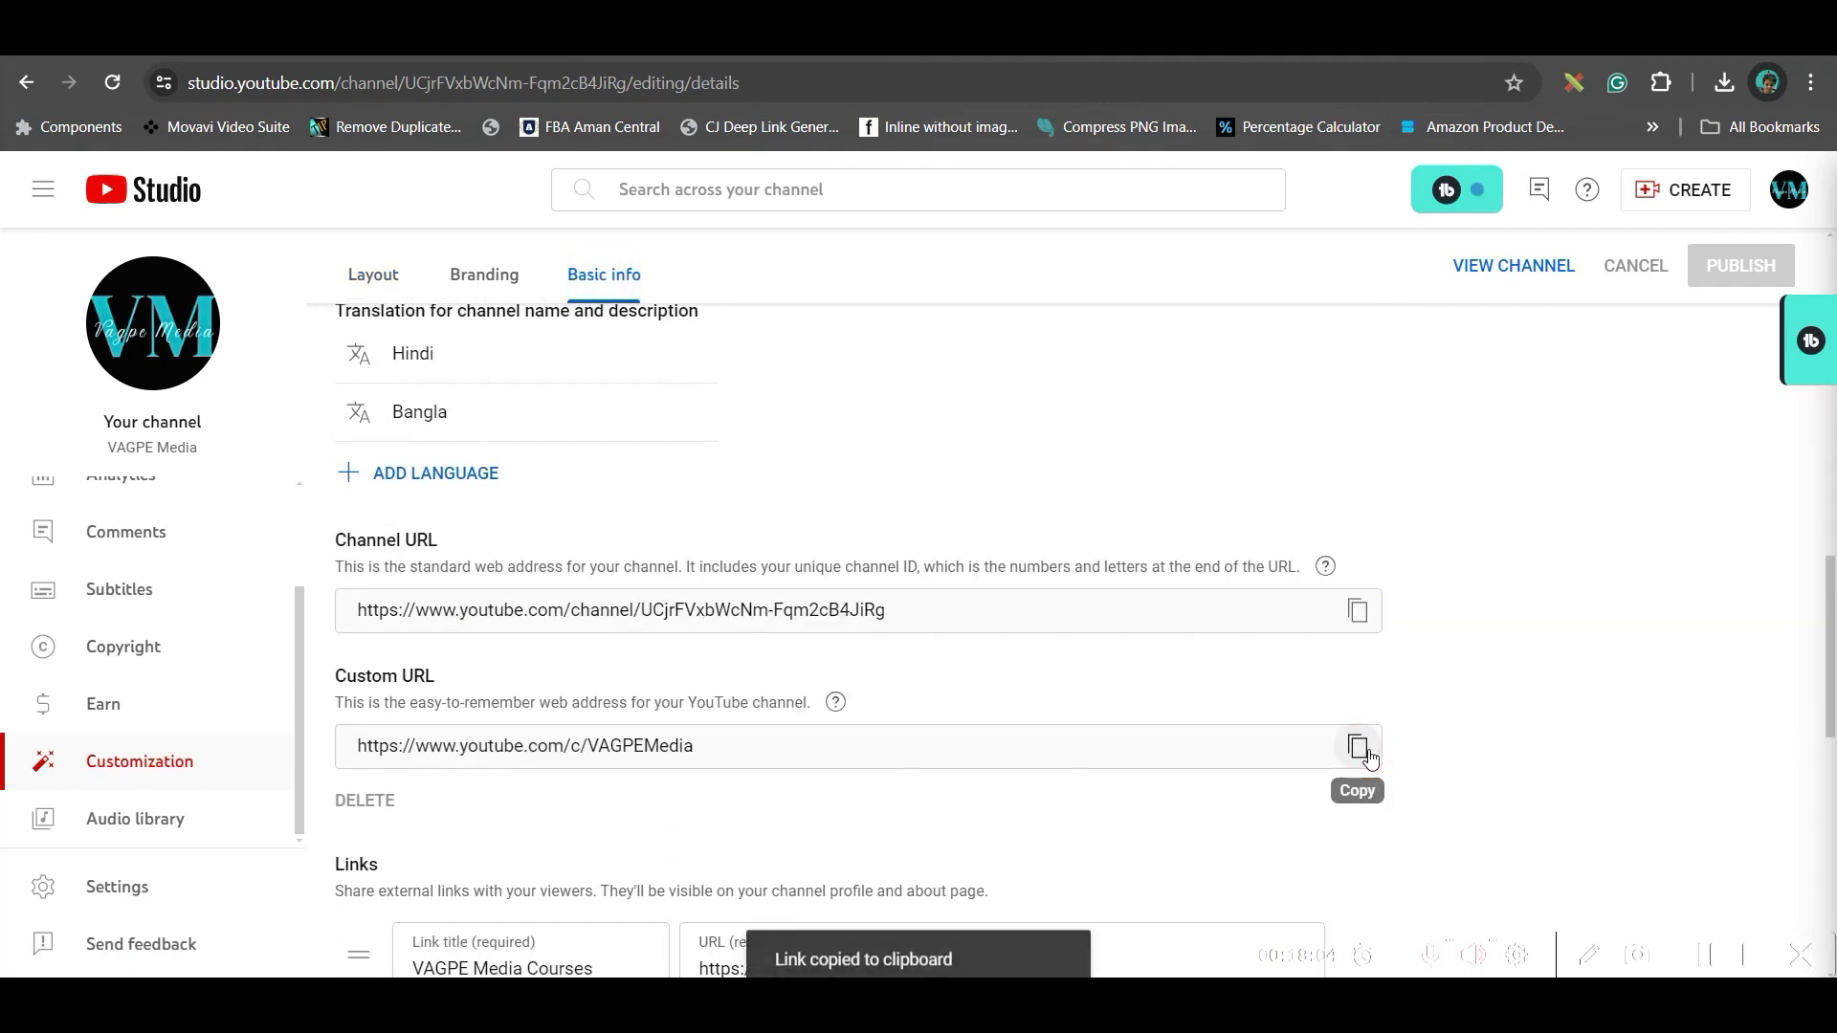
# Paste the copied YouTube channel URL into the VAGPE MEDIA heading's link and open Preview
pyautogui.click(693, 55)
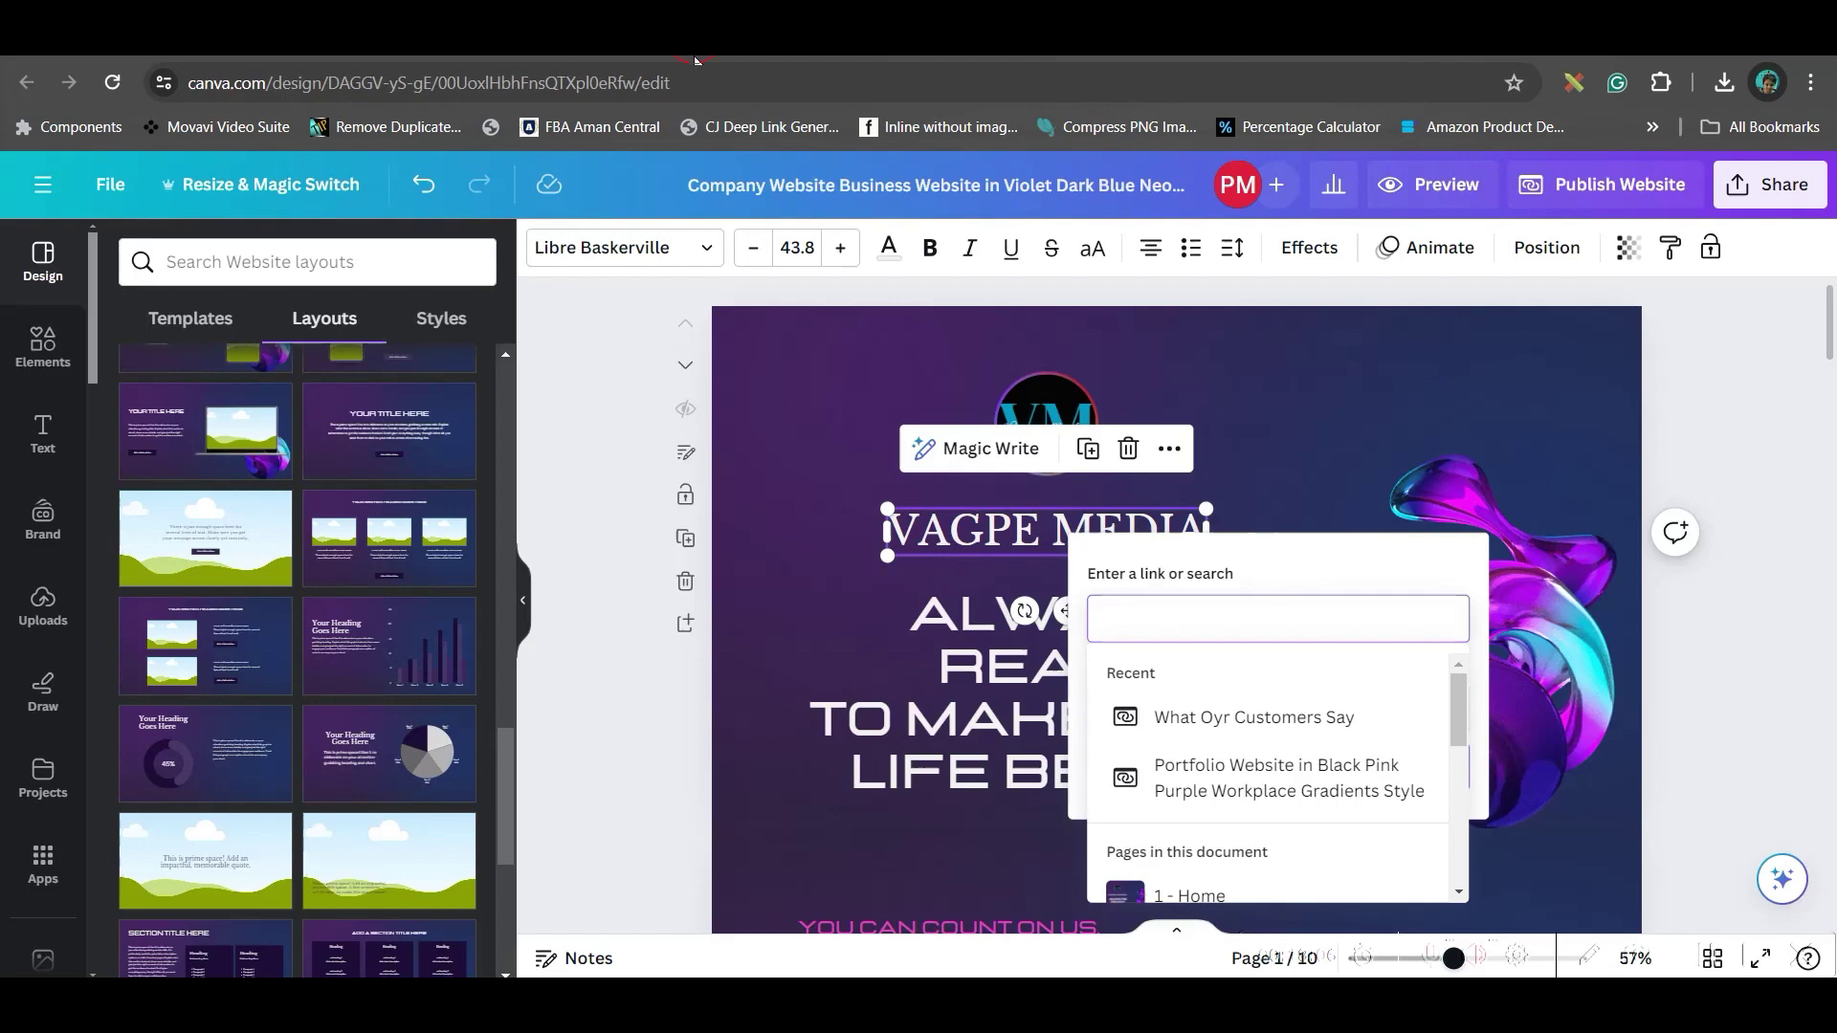
pyautogui.click(1239, 627)
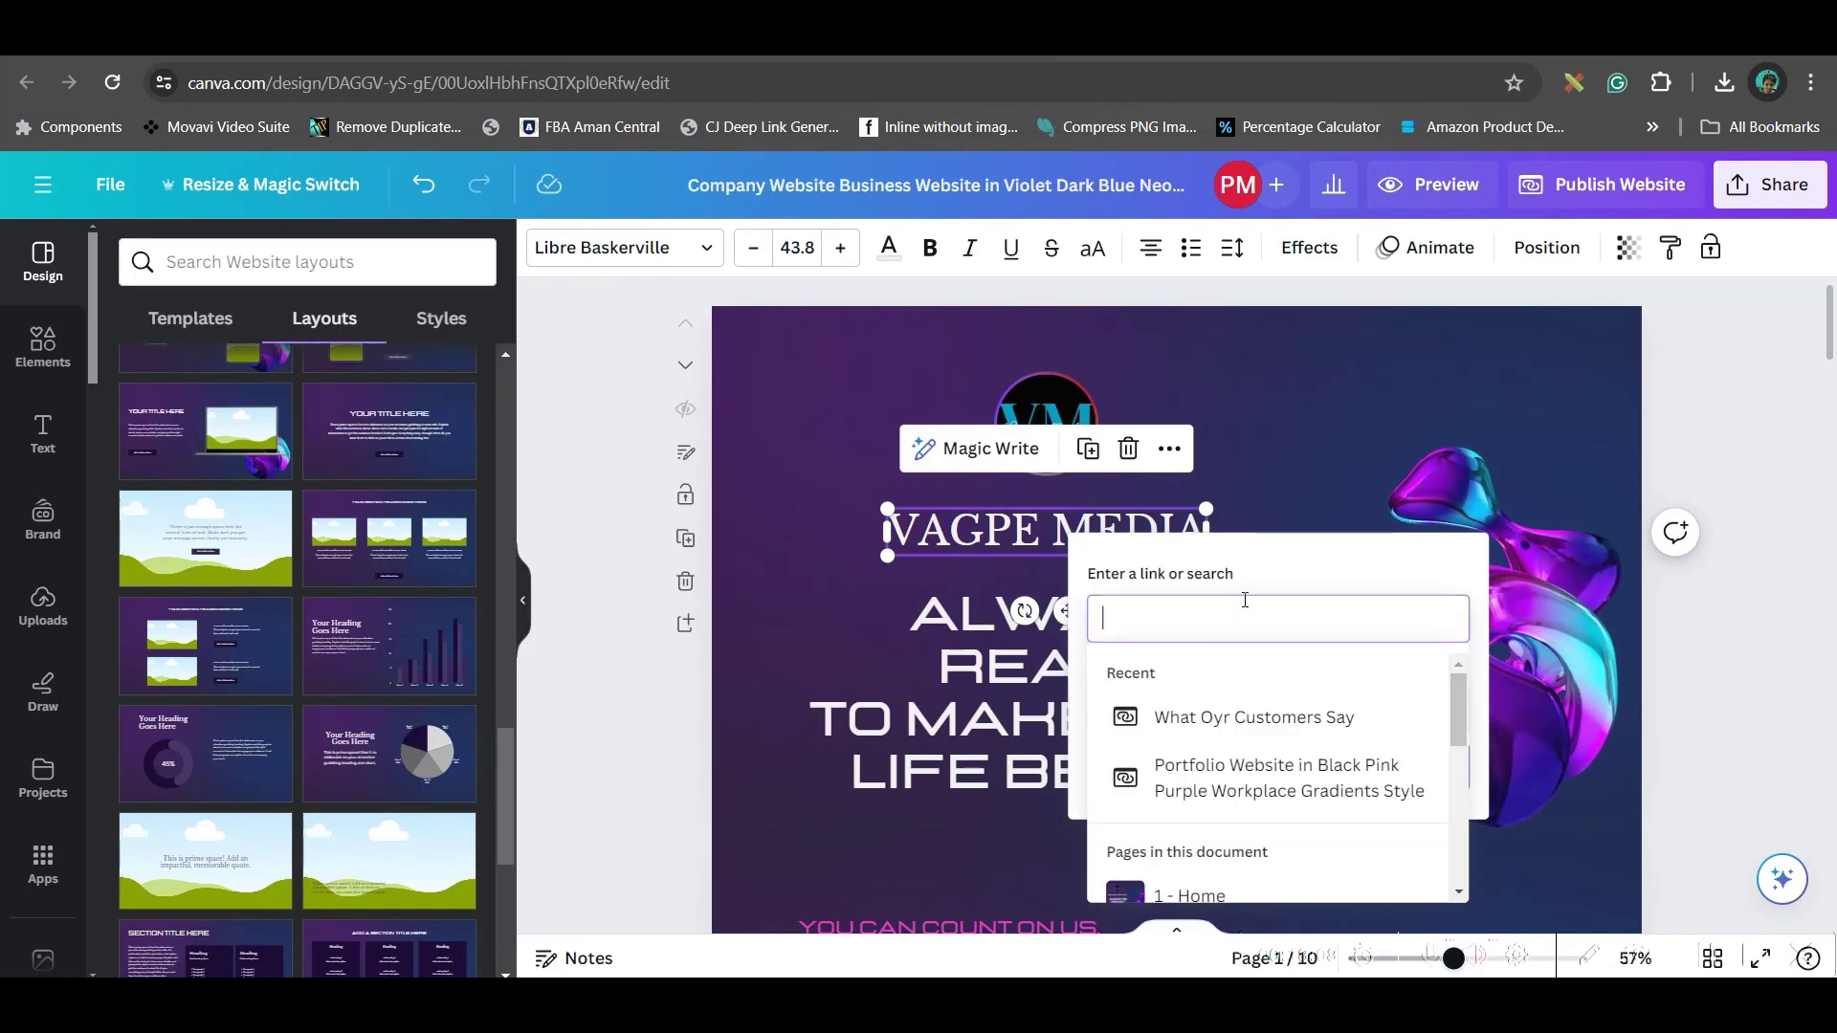
pyautogui.hotkey('ctrl', 'v')
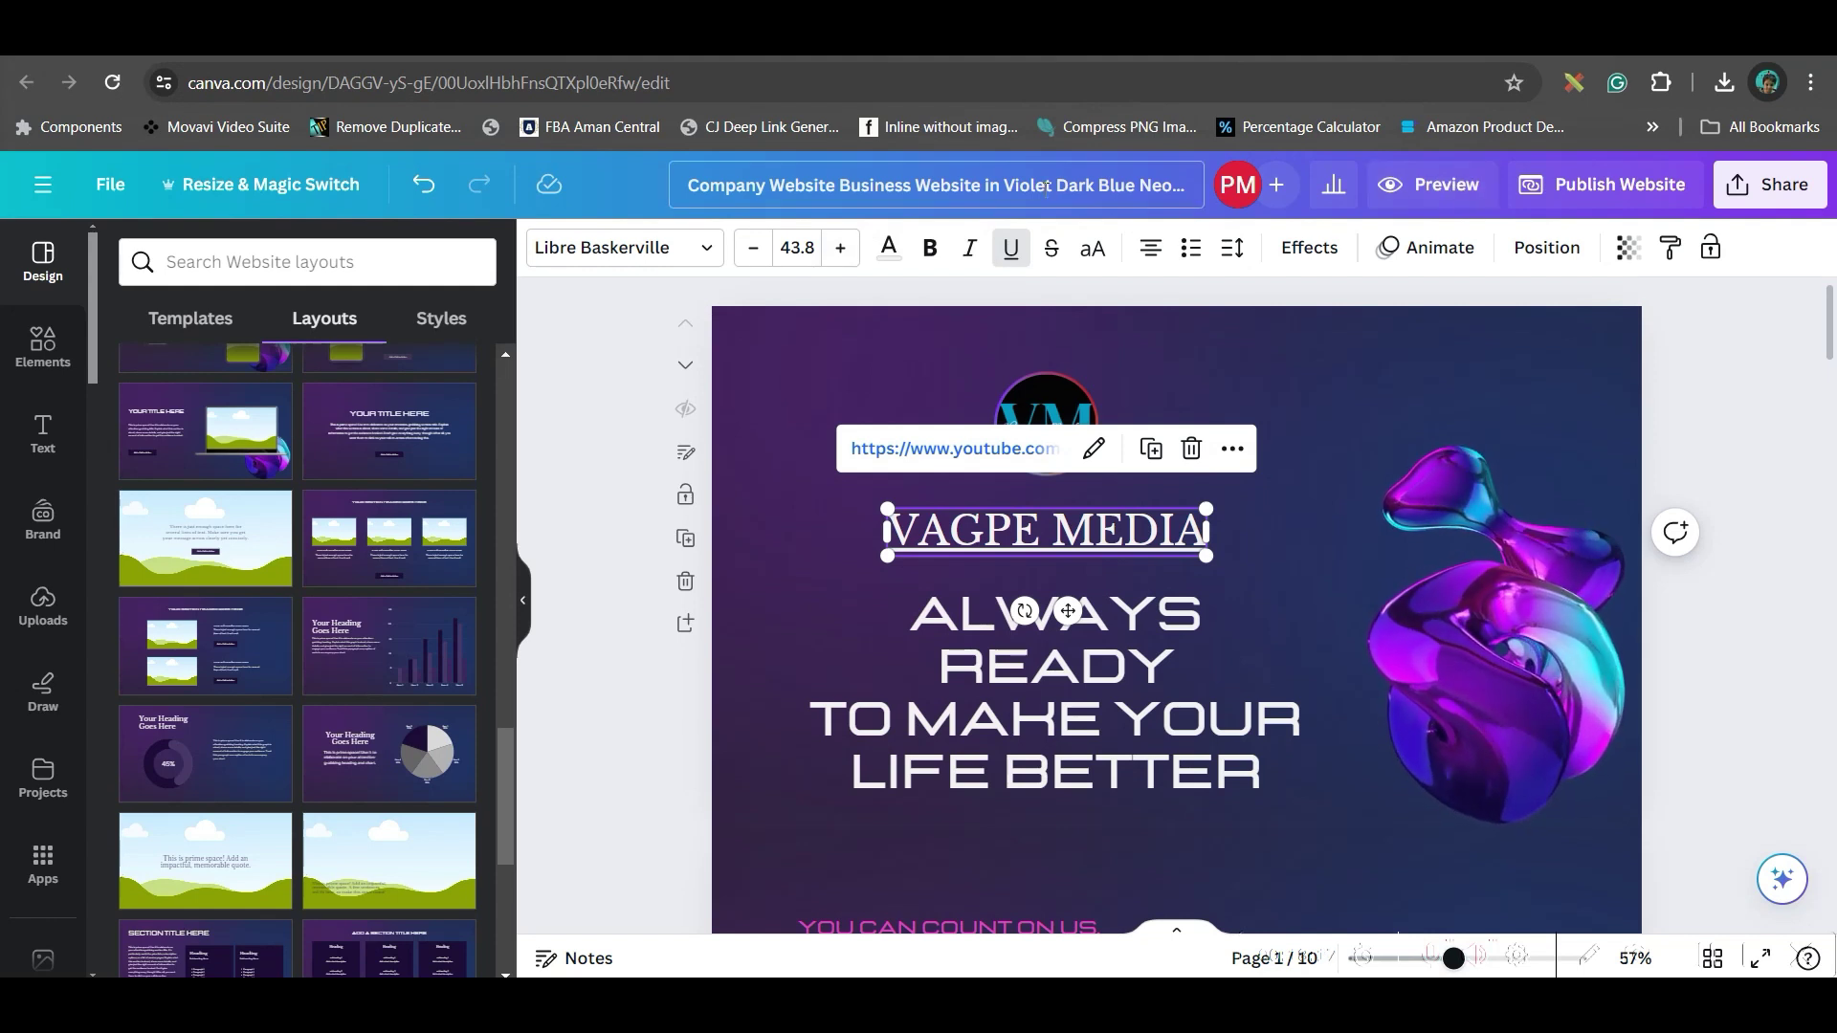
pyautogui.click(1429, 185)
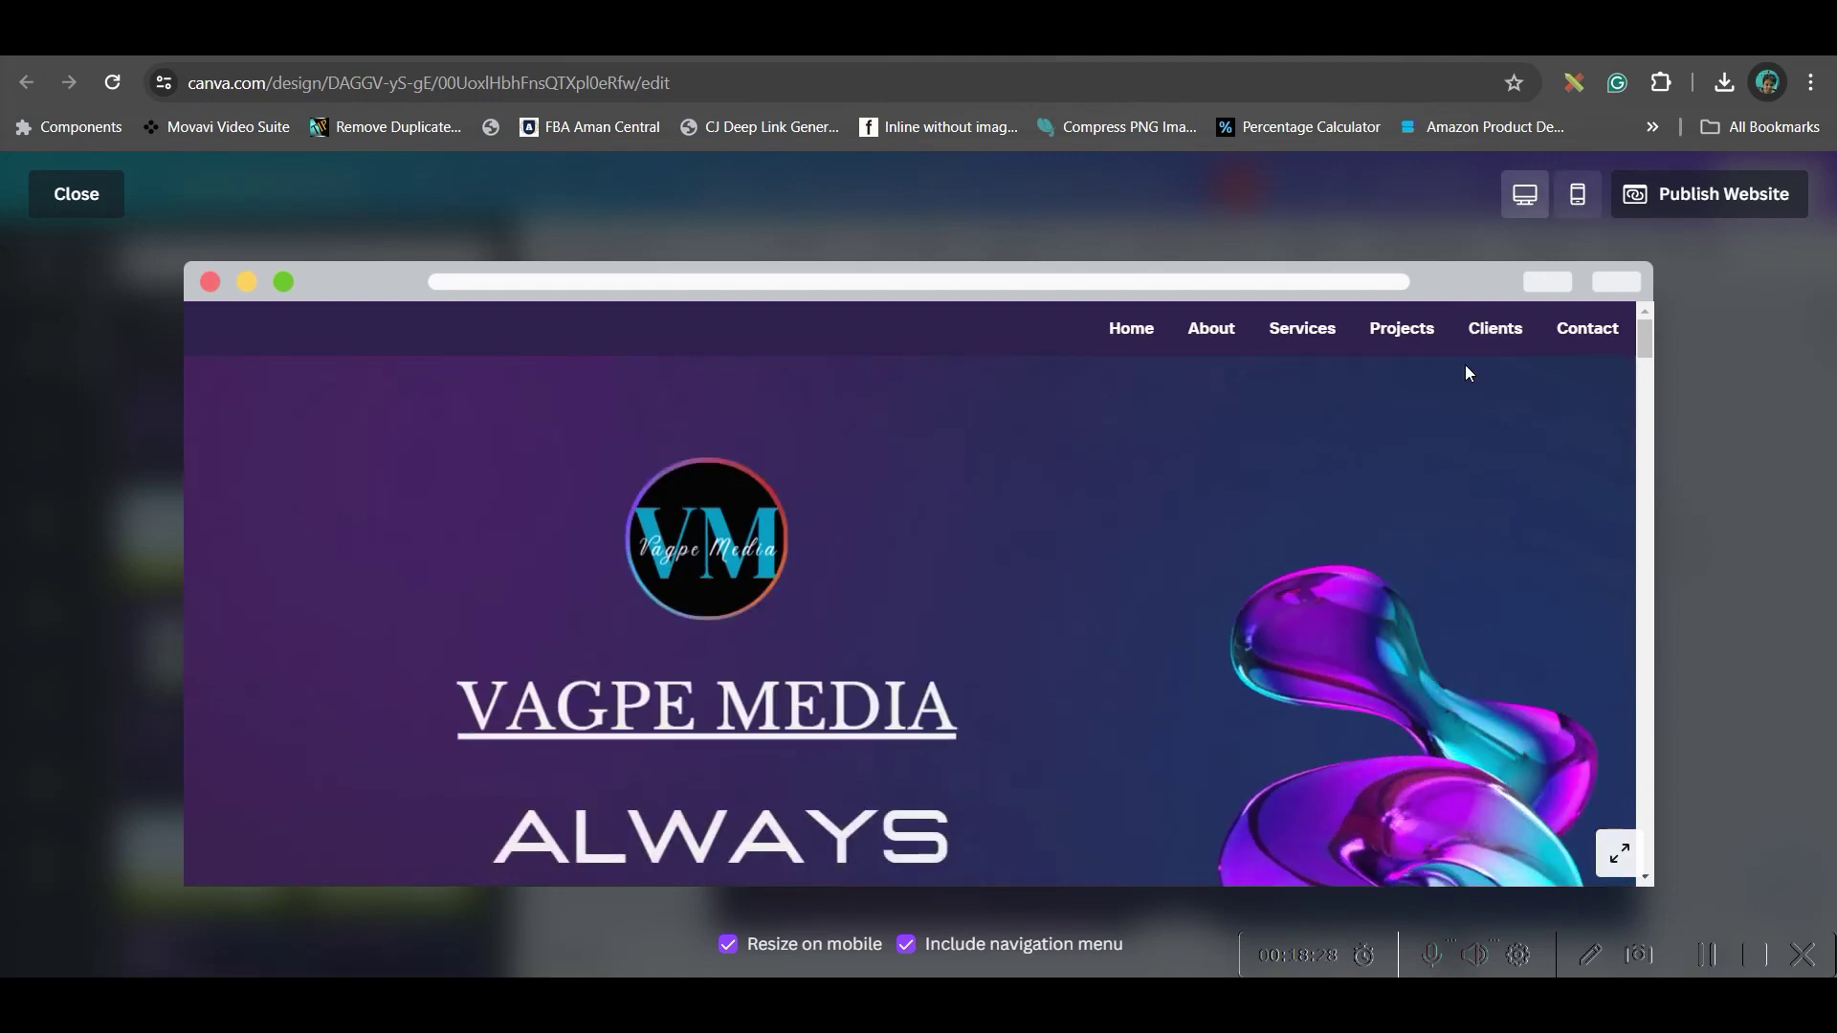
# Expand the preview to full width and scroll through the desktop view
pyautogui.click(1615, 852)
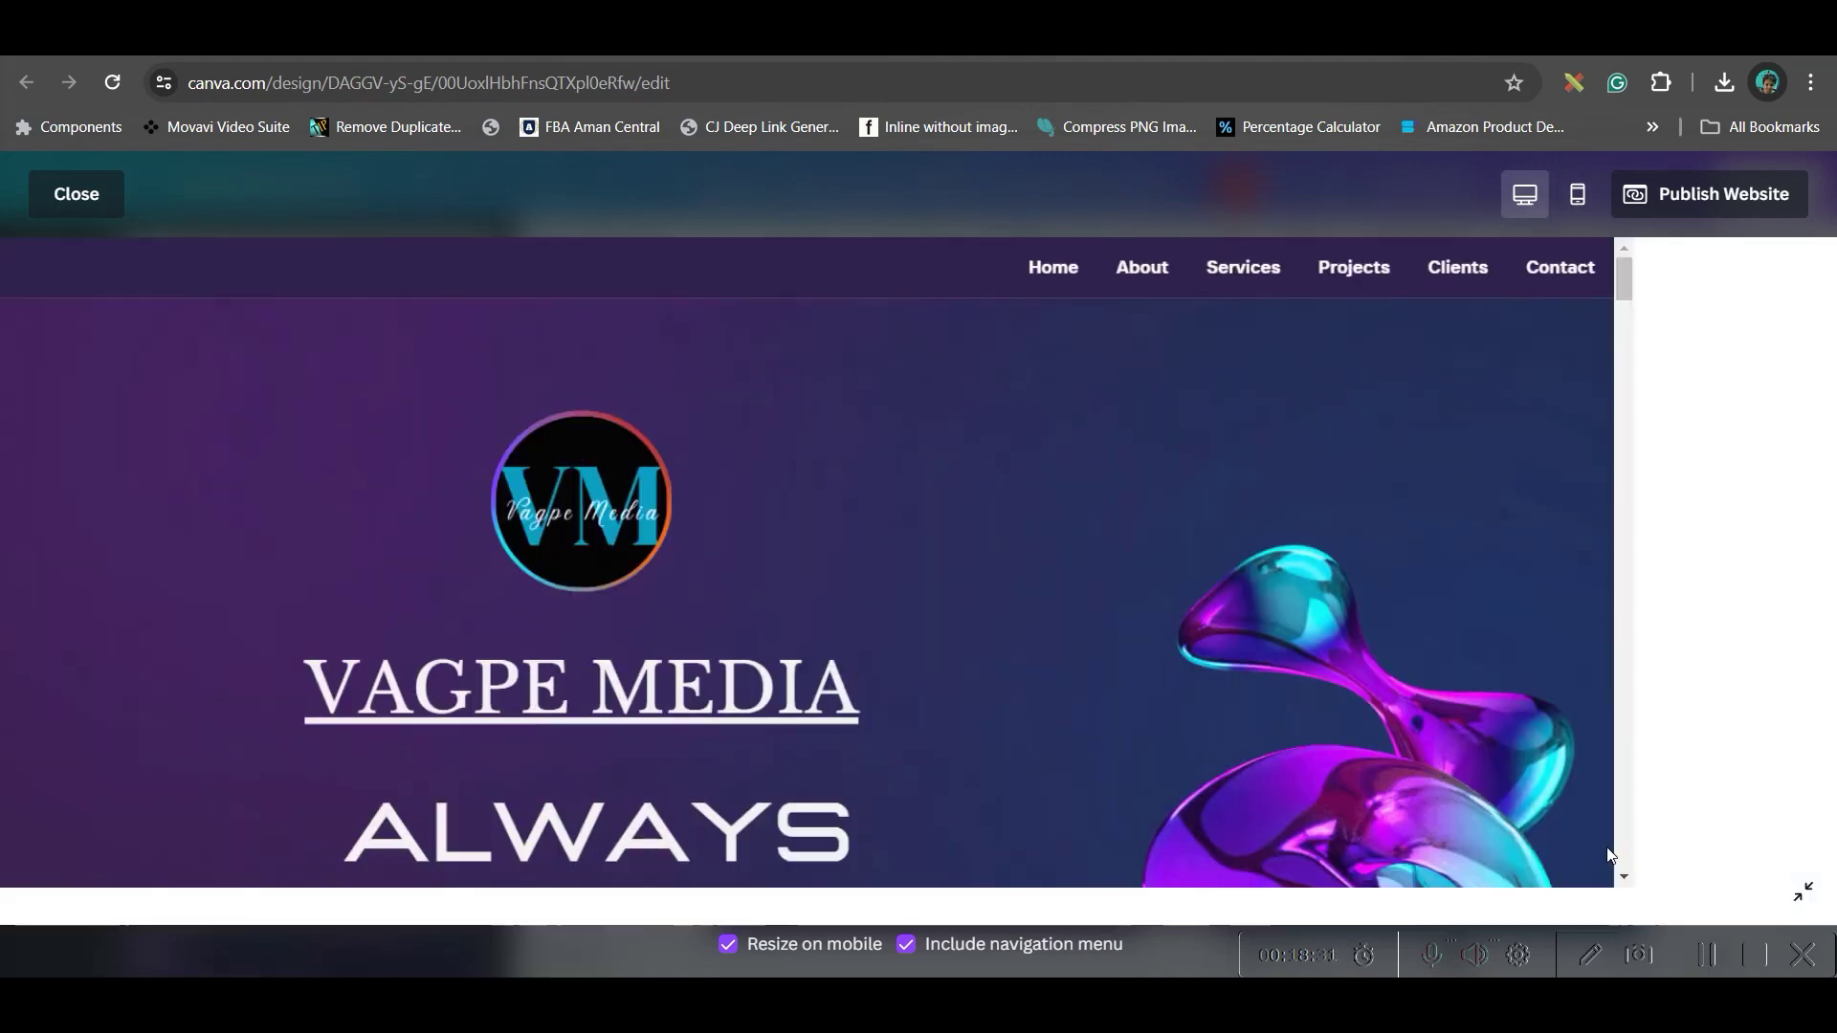
pyautogui.scroll(-15, 1360, 625)
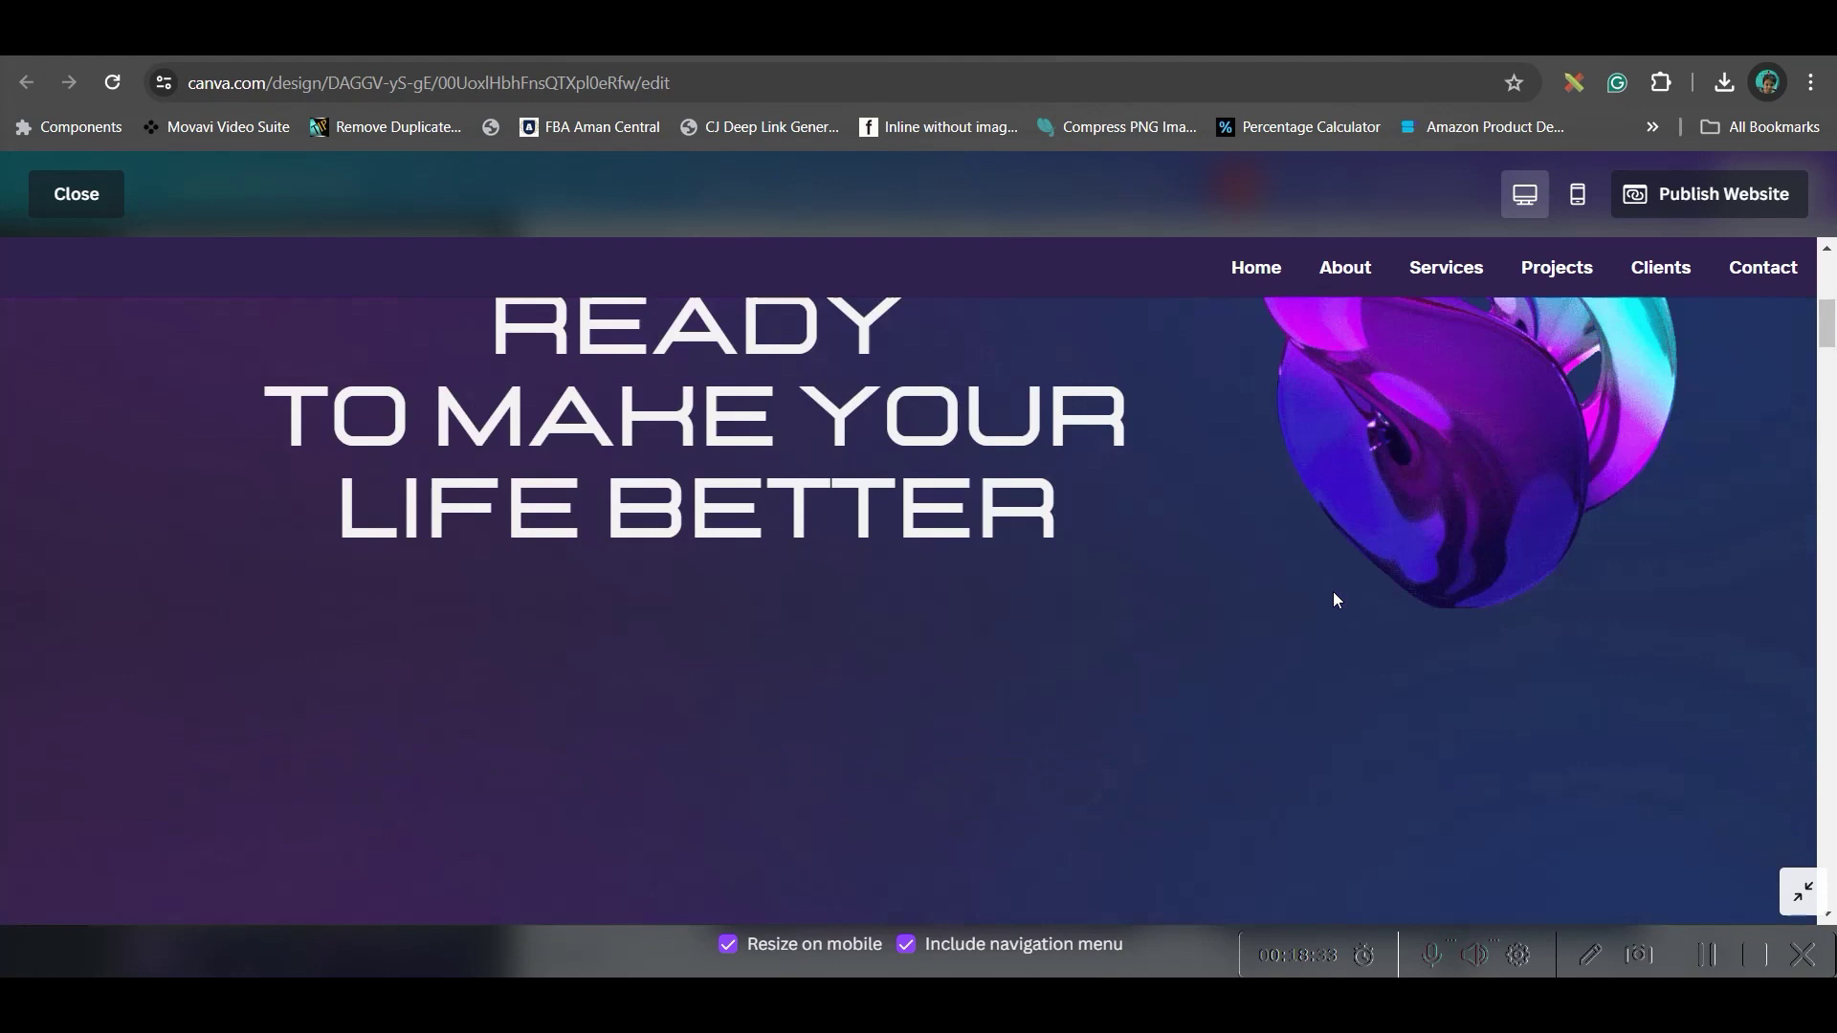
pyautogui.scroll(-5, 1338, 587)
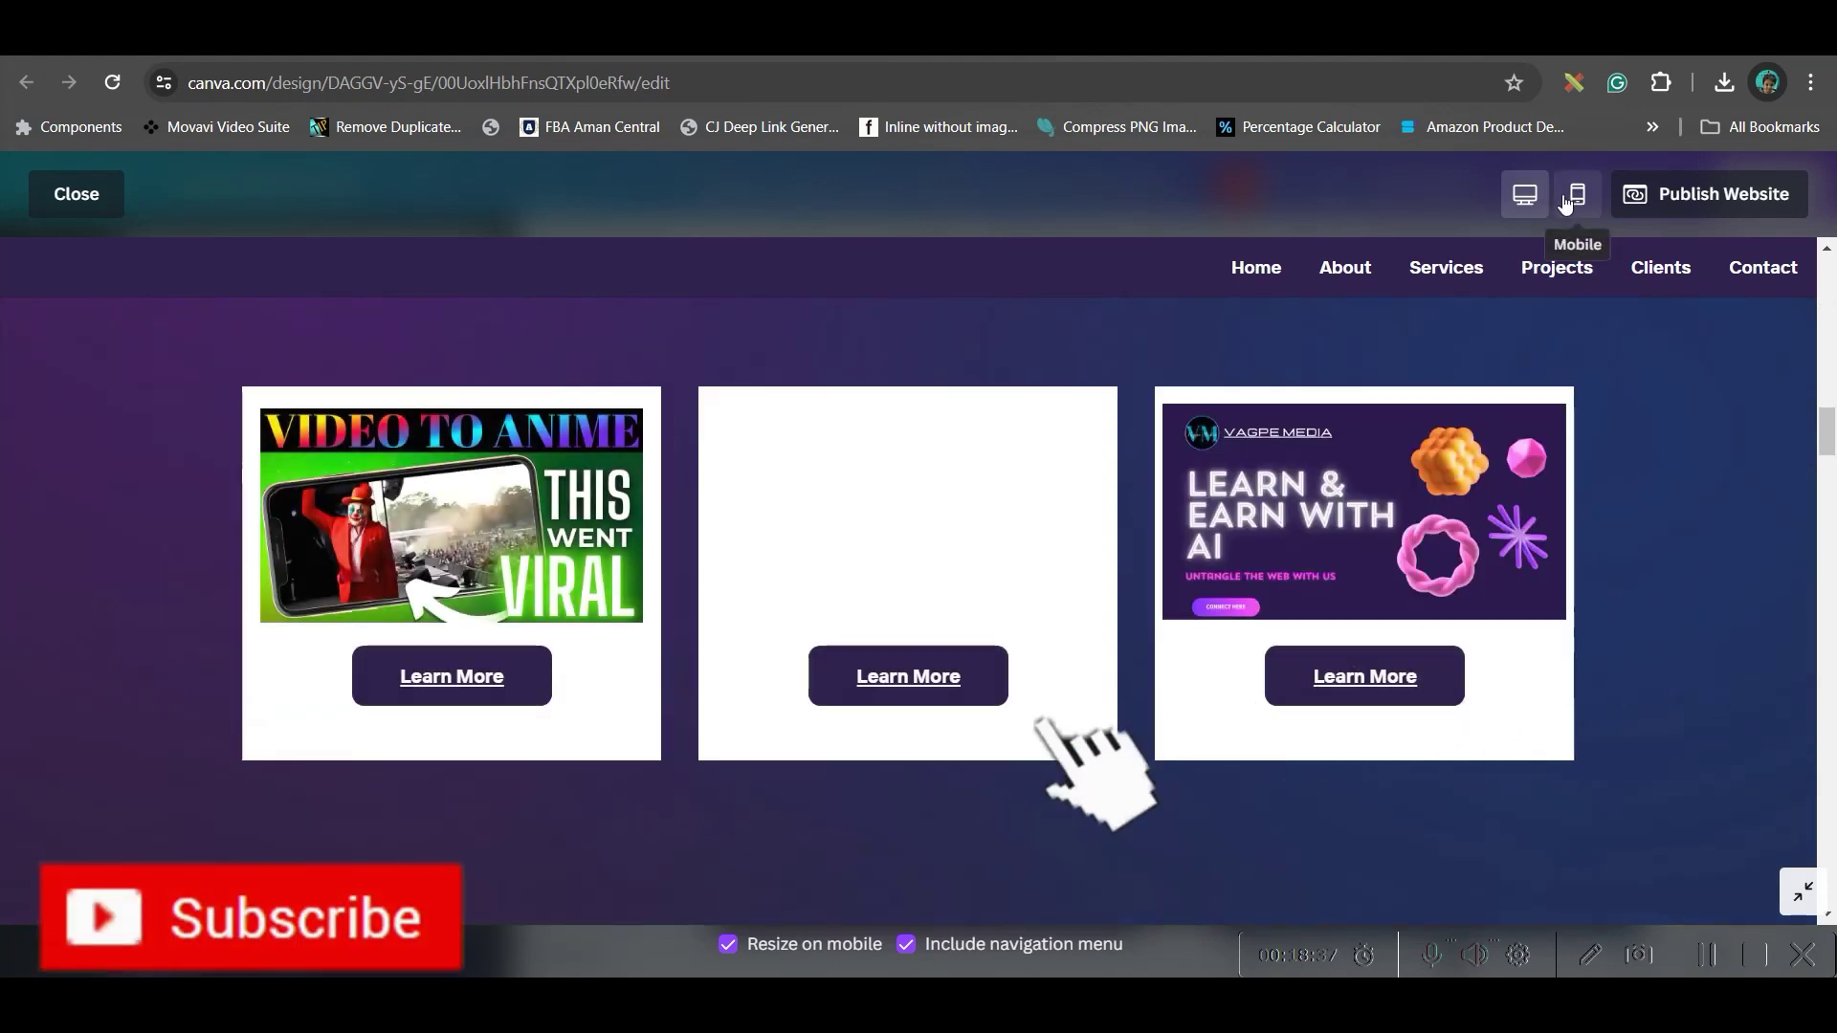
# Switch the preview to Mobile and scroll through the phone layout
pyautogui.click(1565, 202)
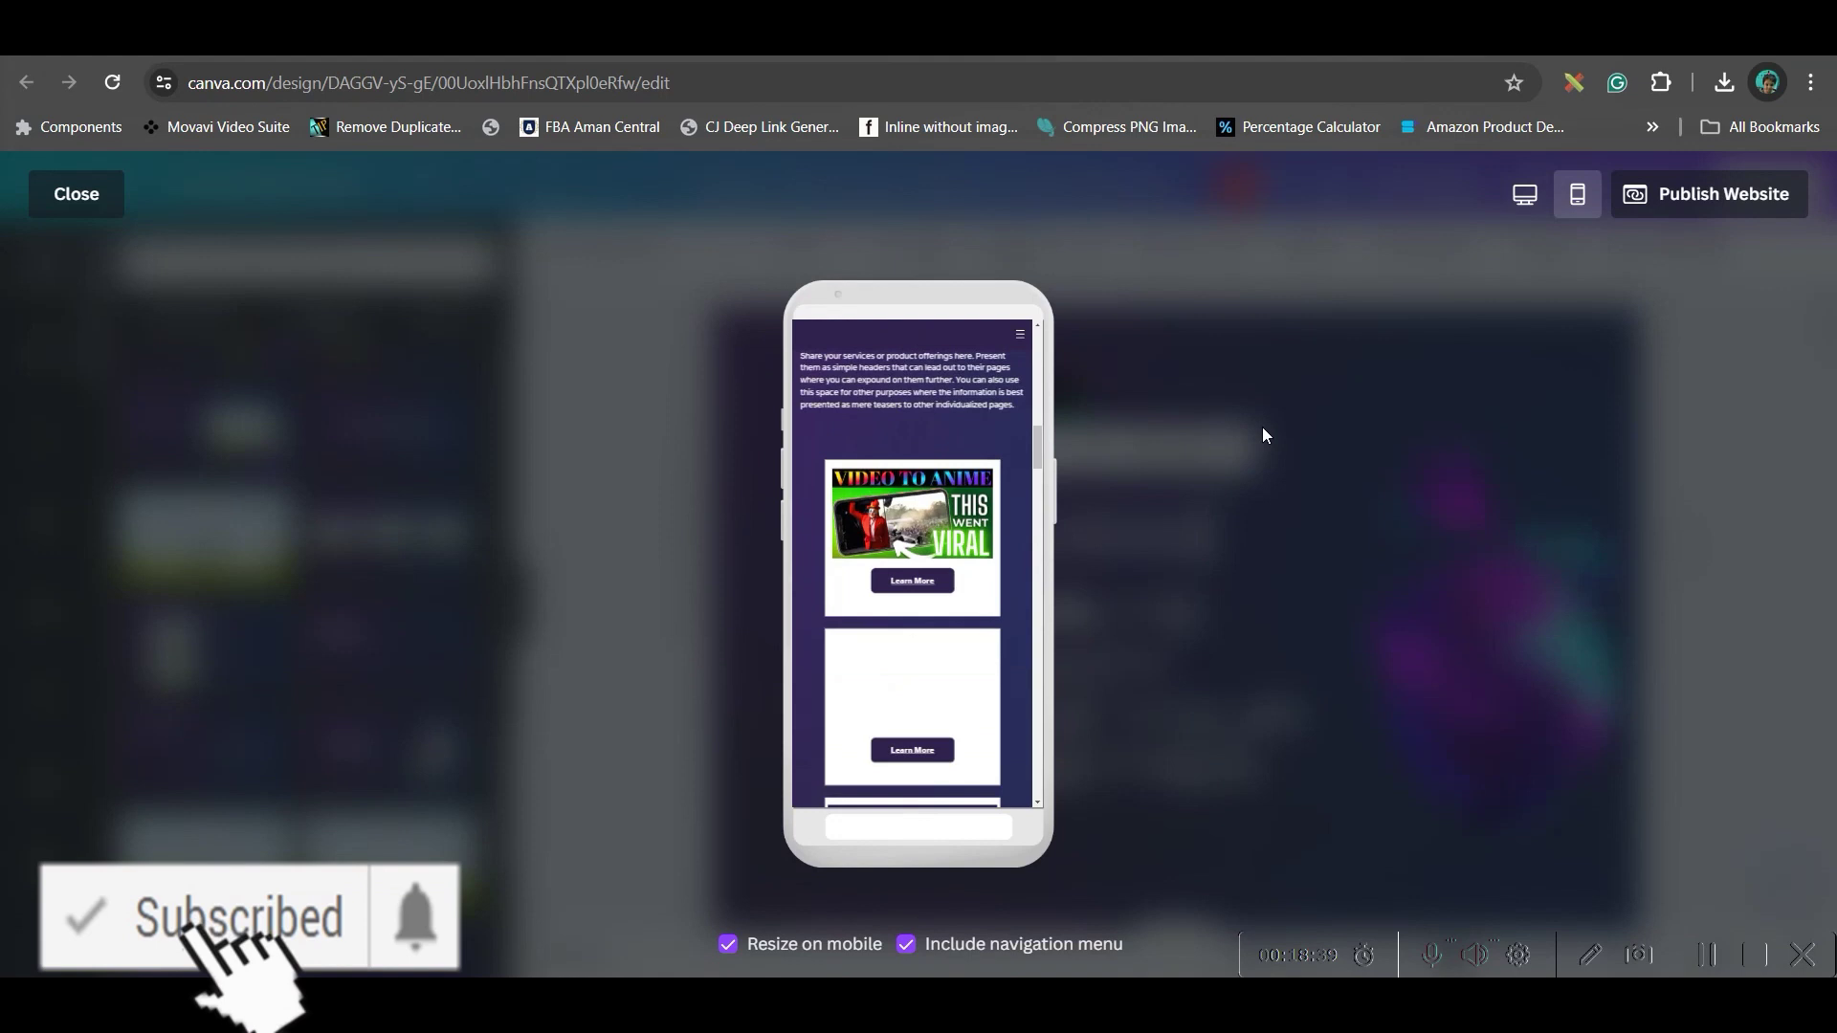
pyautogui.scroll(10, 967, 470)
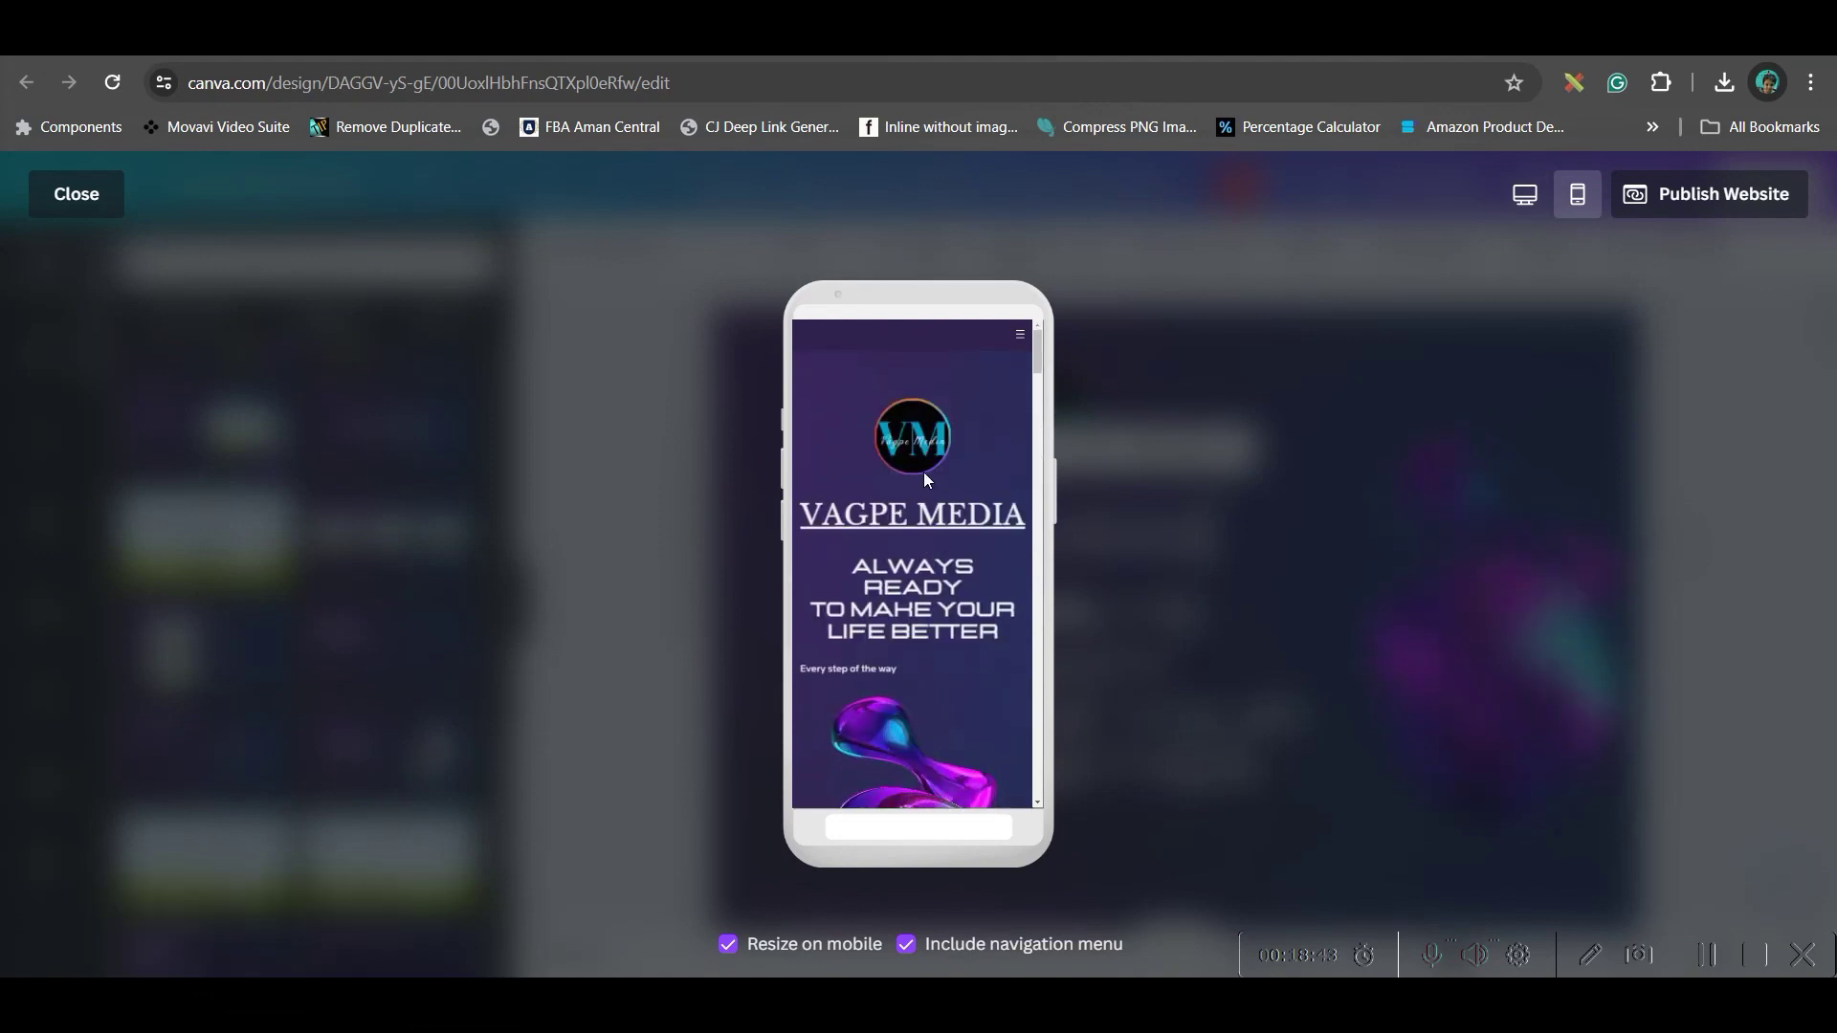
pyautogui.scroll(-8, 914, 536)
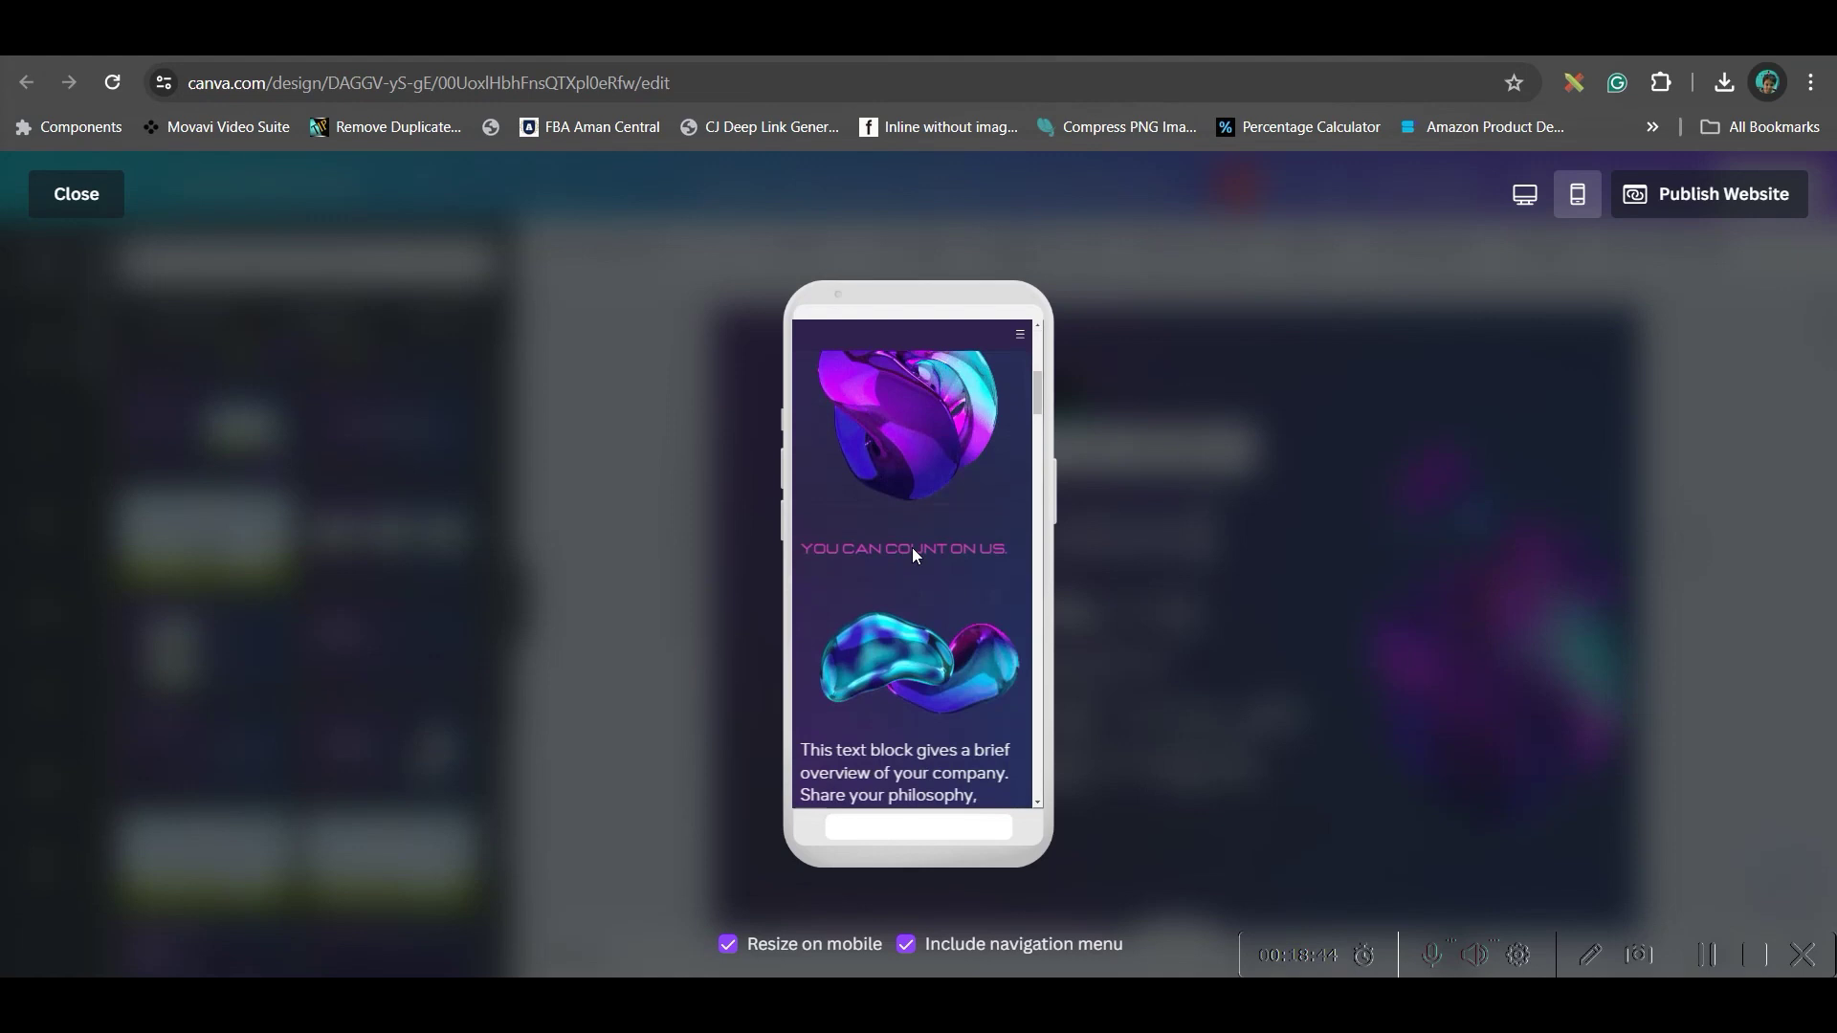
pyautogui.scroll(-10, 921, 550)
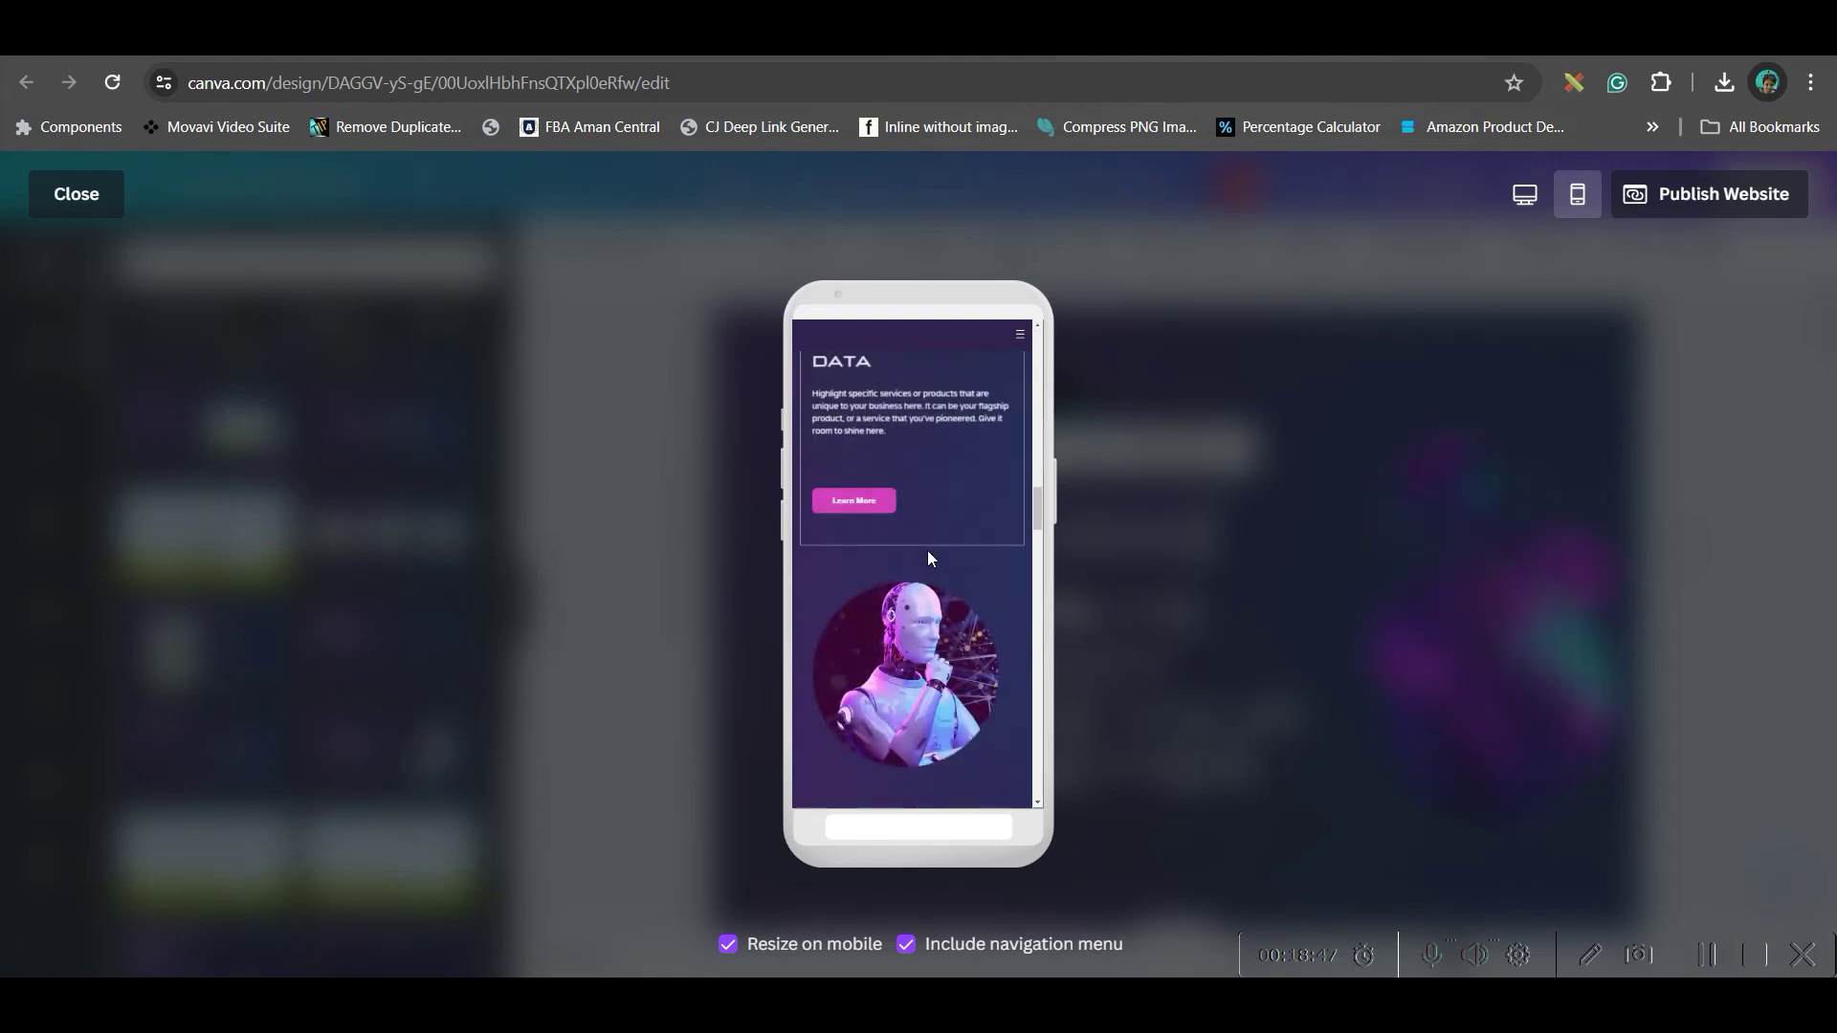
pyautogui.scroll(-8, 934, 651)
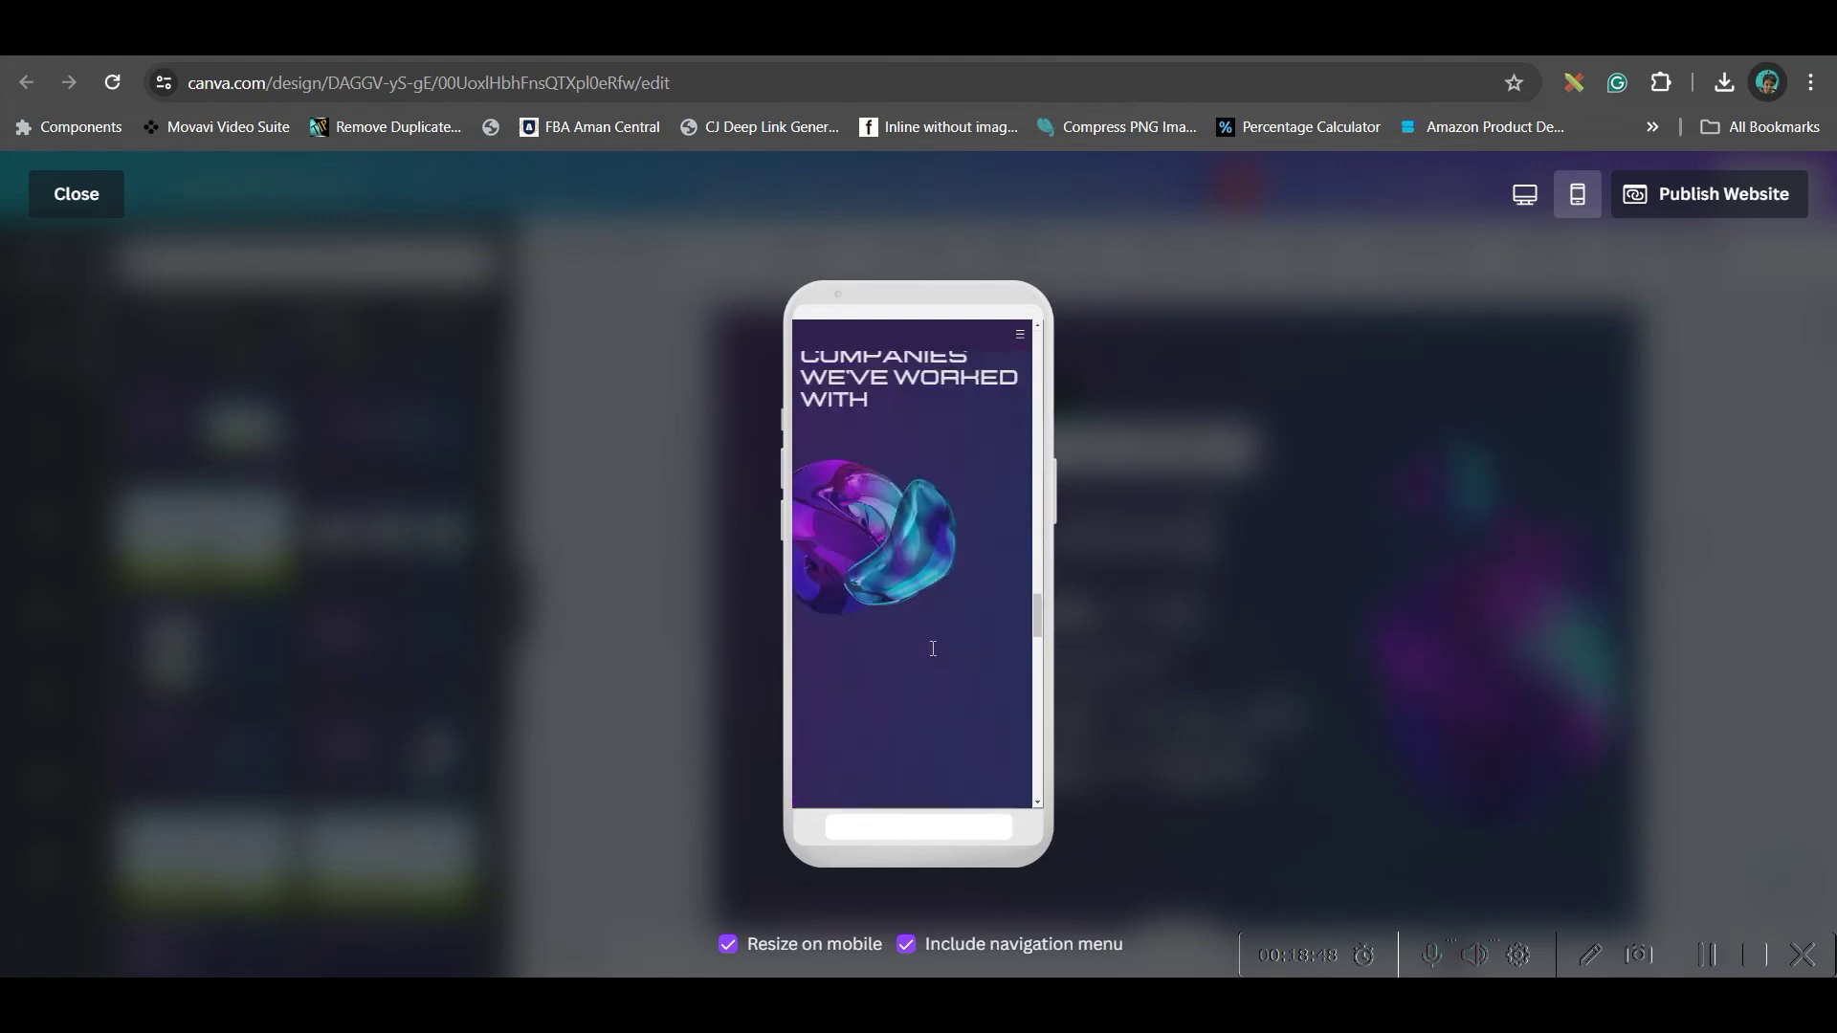
pyautogui.scroll(-8, 933, 636)
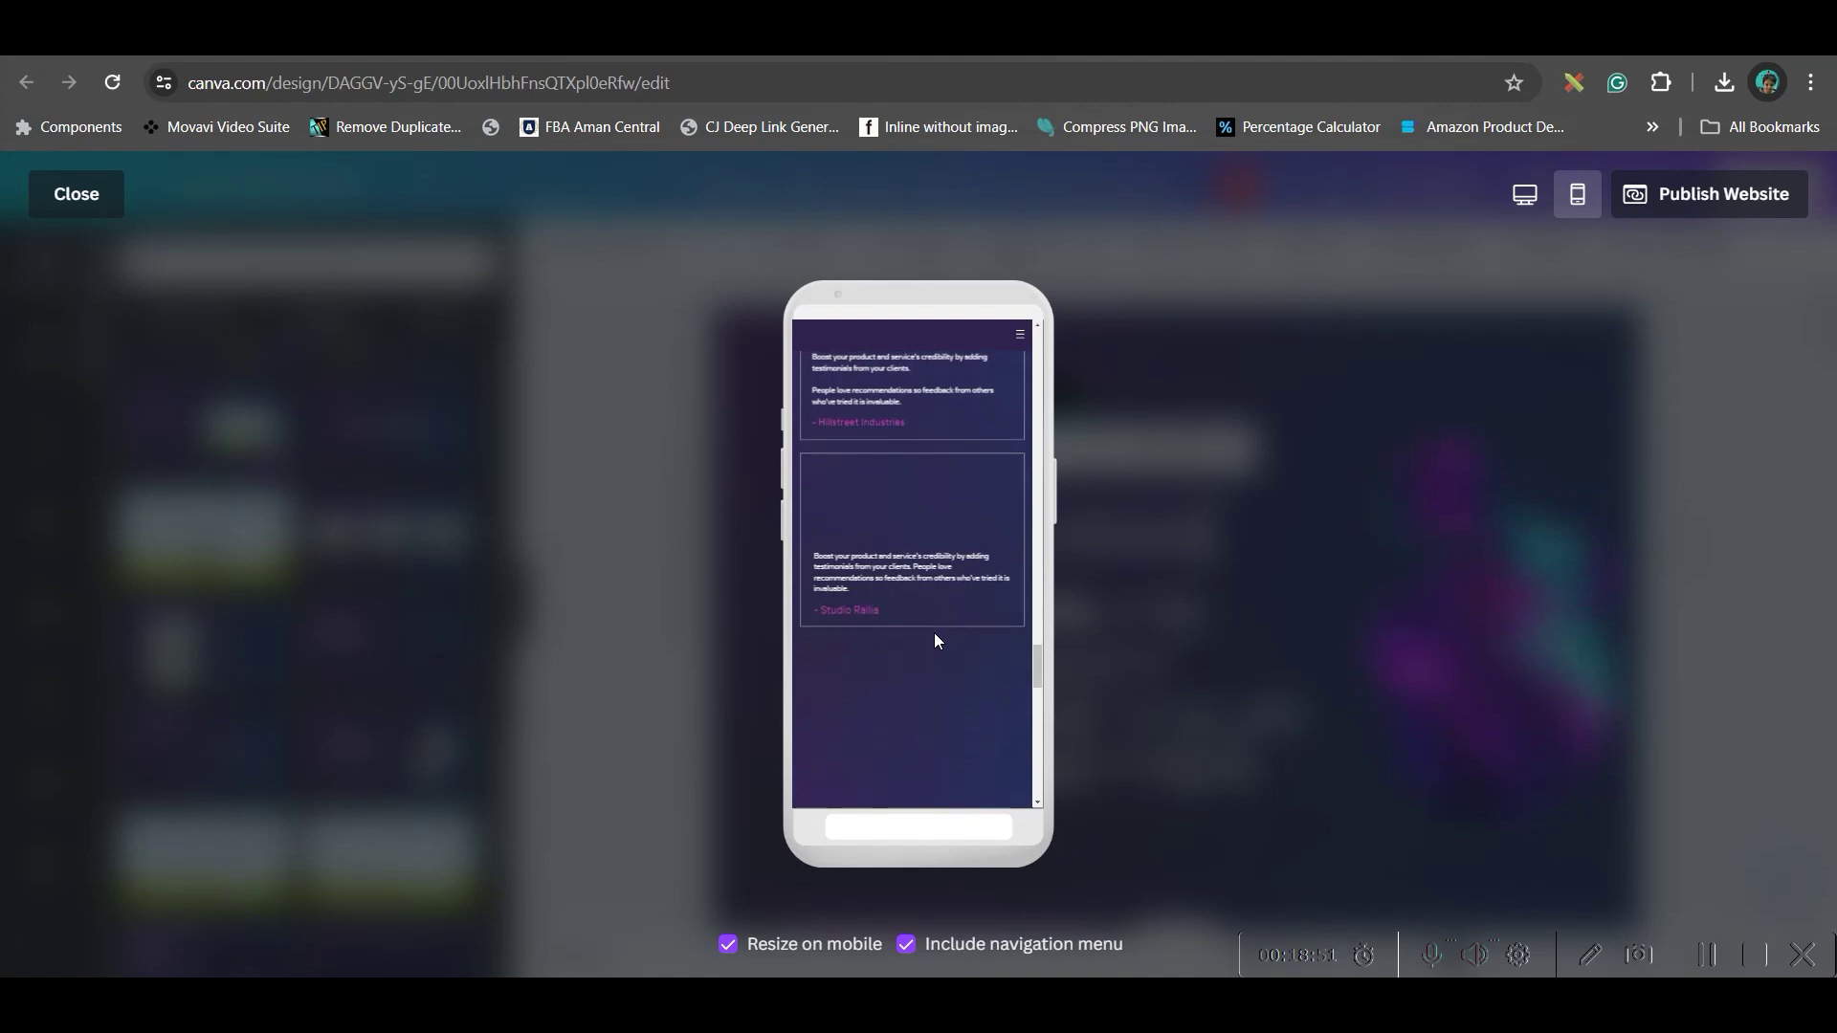
pyautogui.scroll(-5, 934, 639)
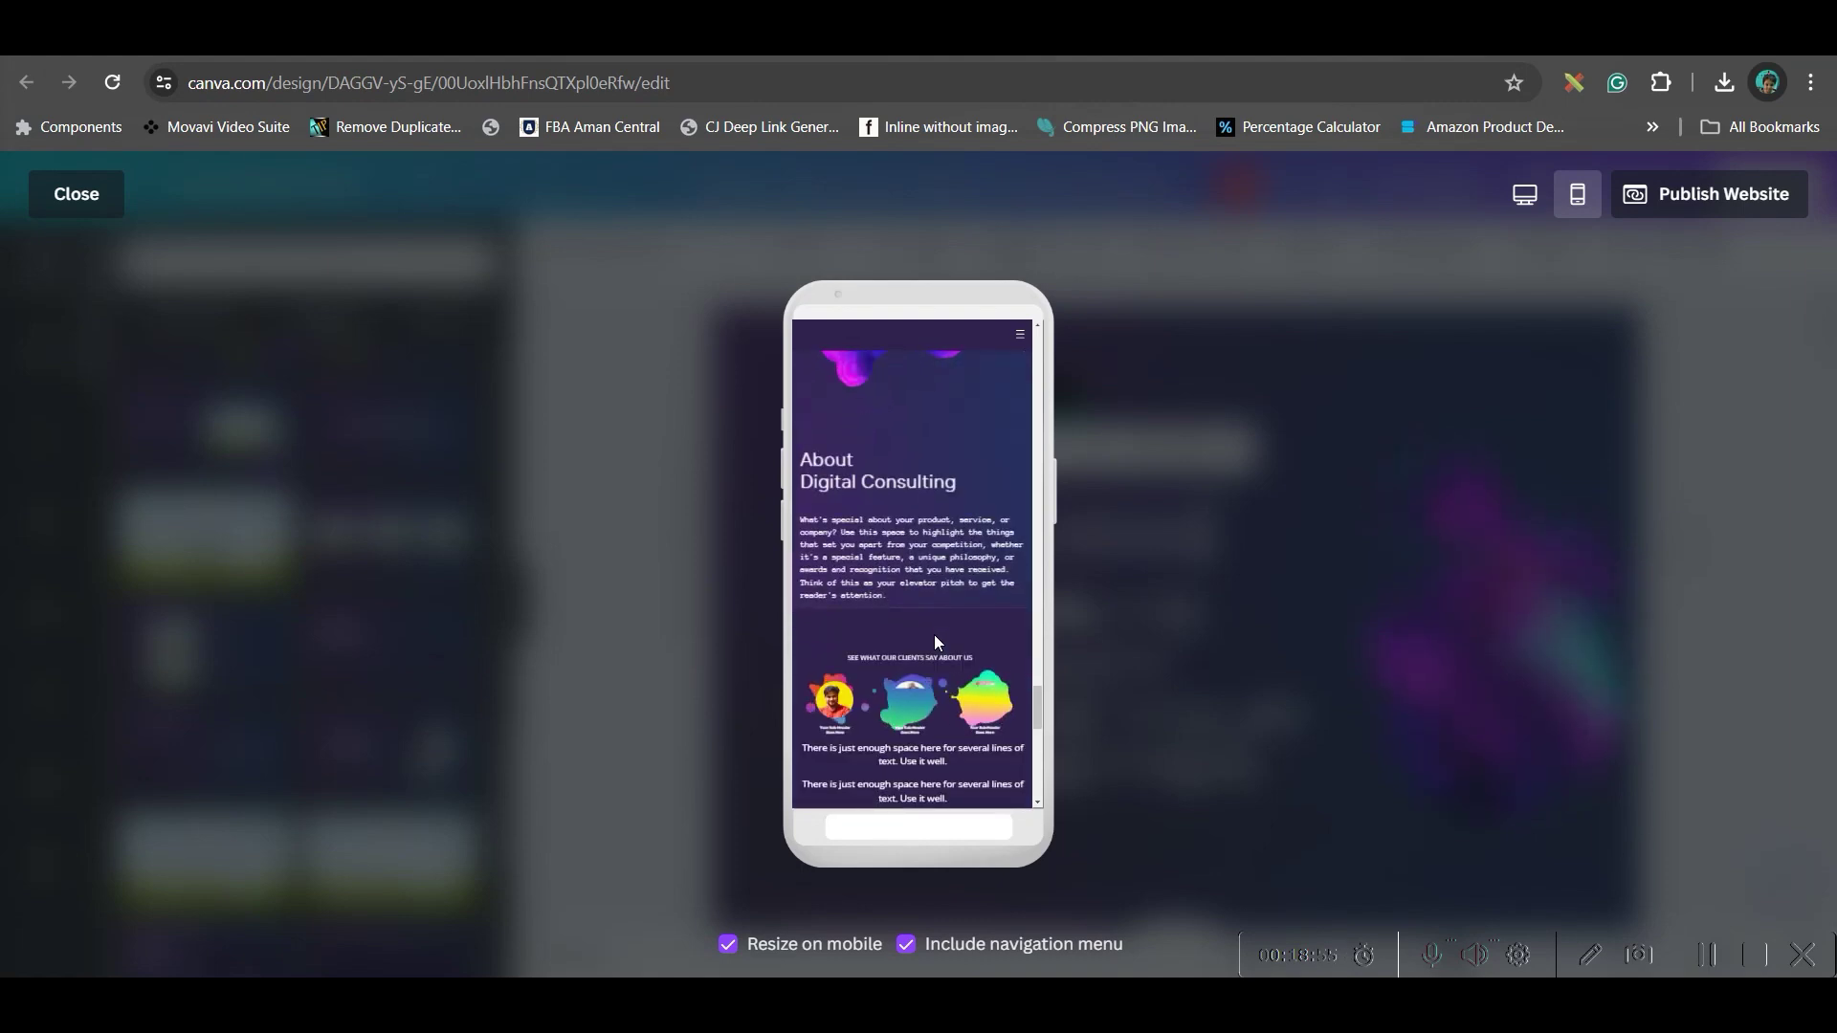
pyautogui.scroll(-4, 934, 637)
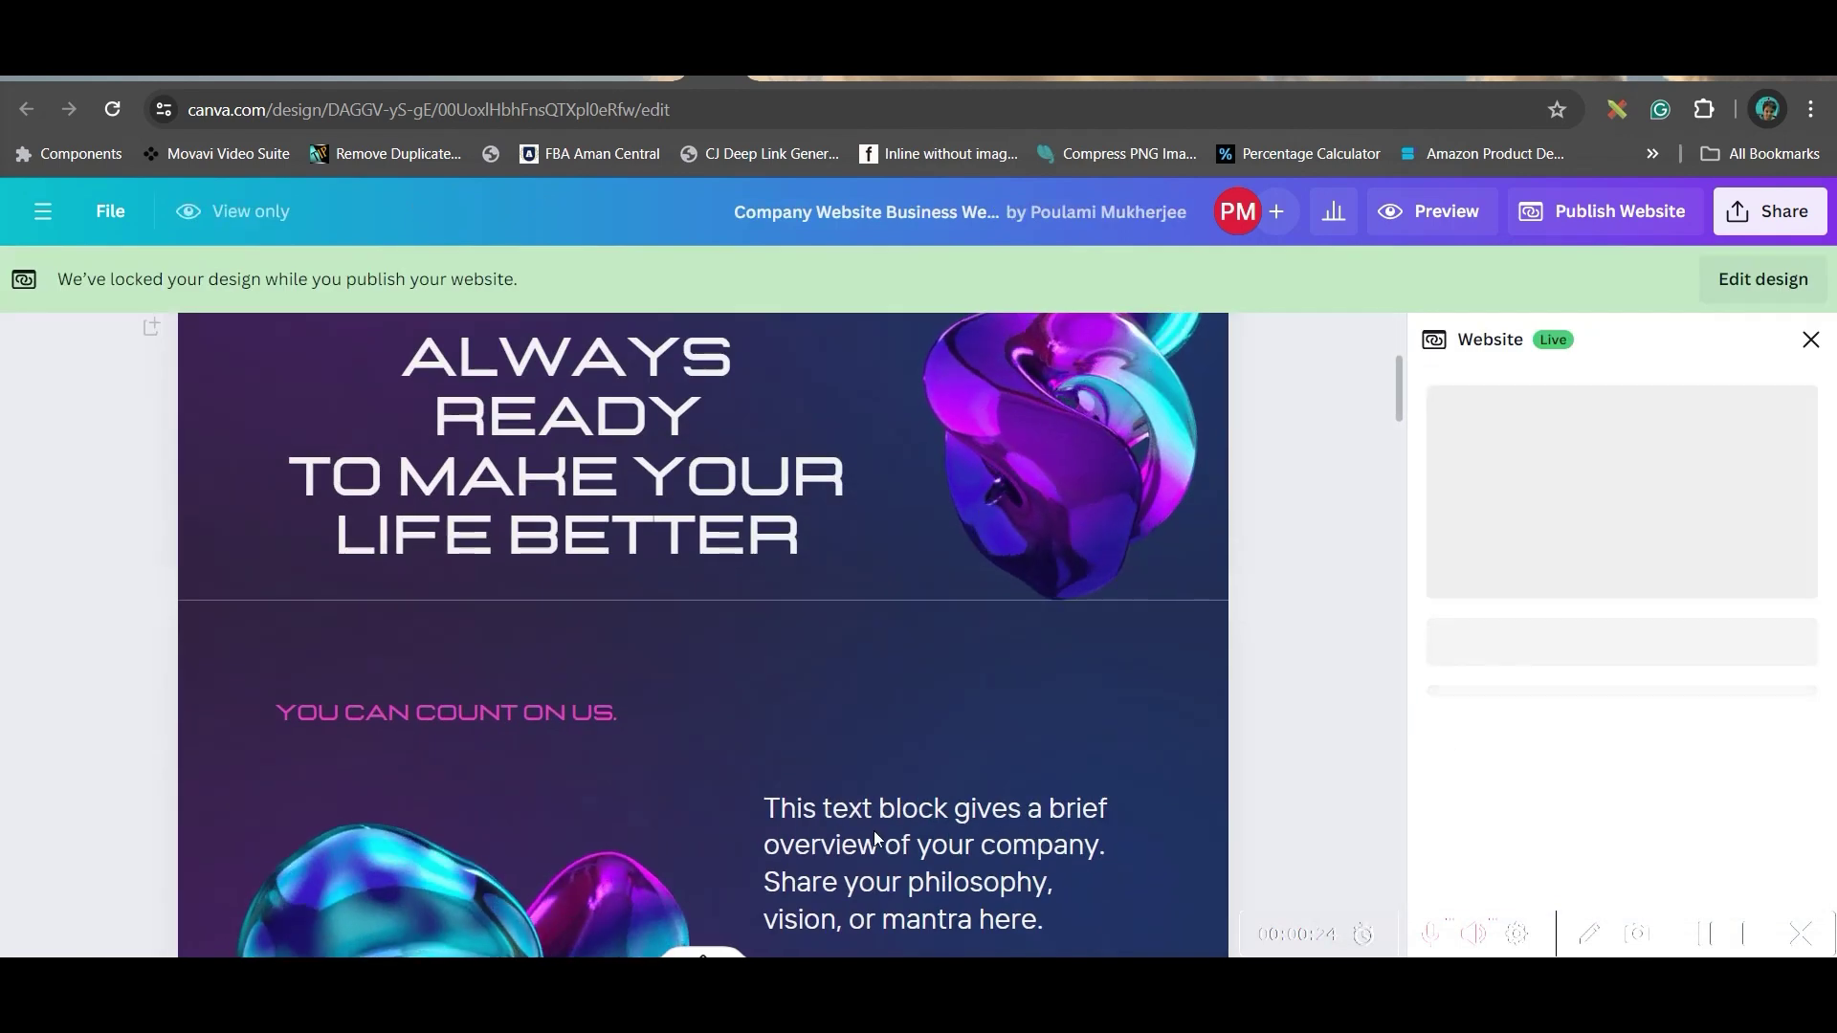
# Continue to the publish review settings for the free Canva domain
pyautogui.scroll(-2, 1579, 746)
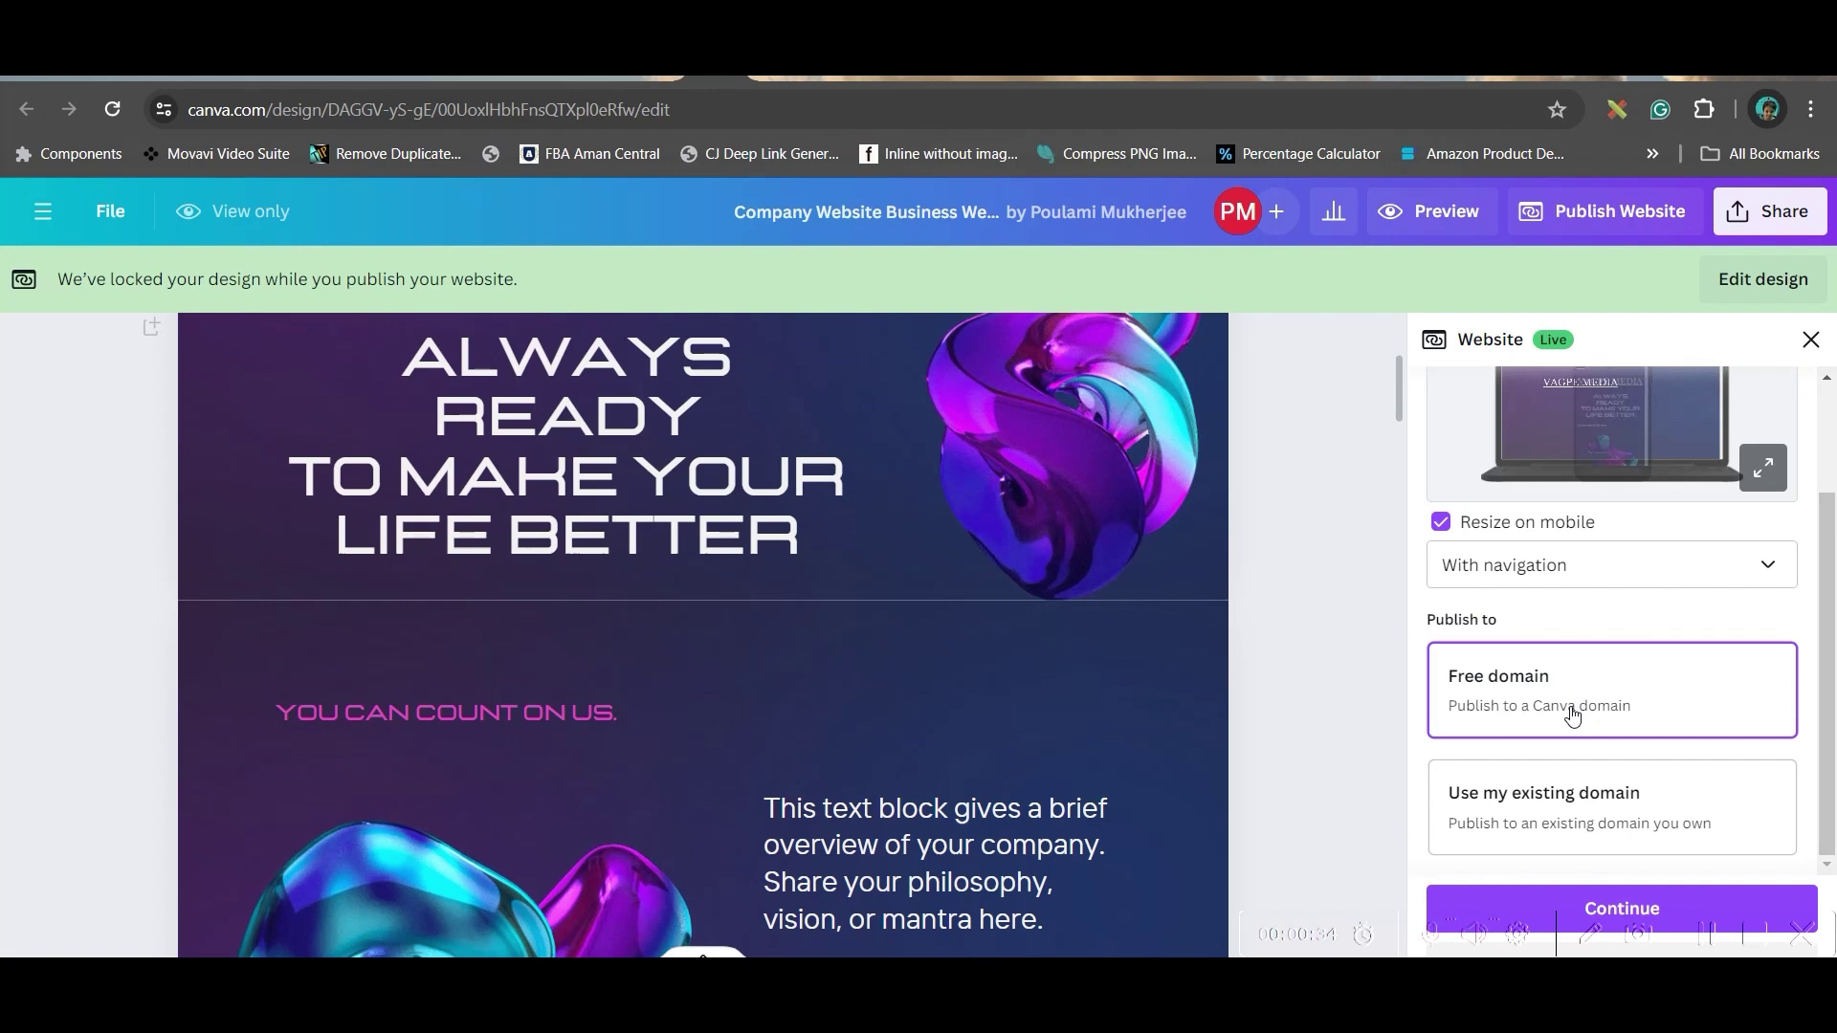
pyautogui.click(1623, 906)
pyautogui.scroll(-1, 1618, 886)
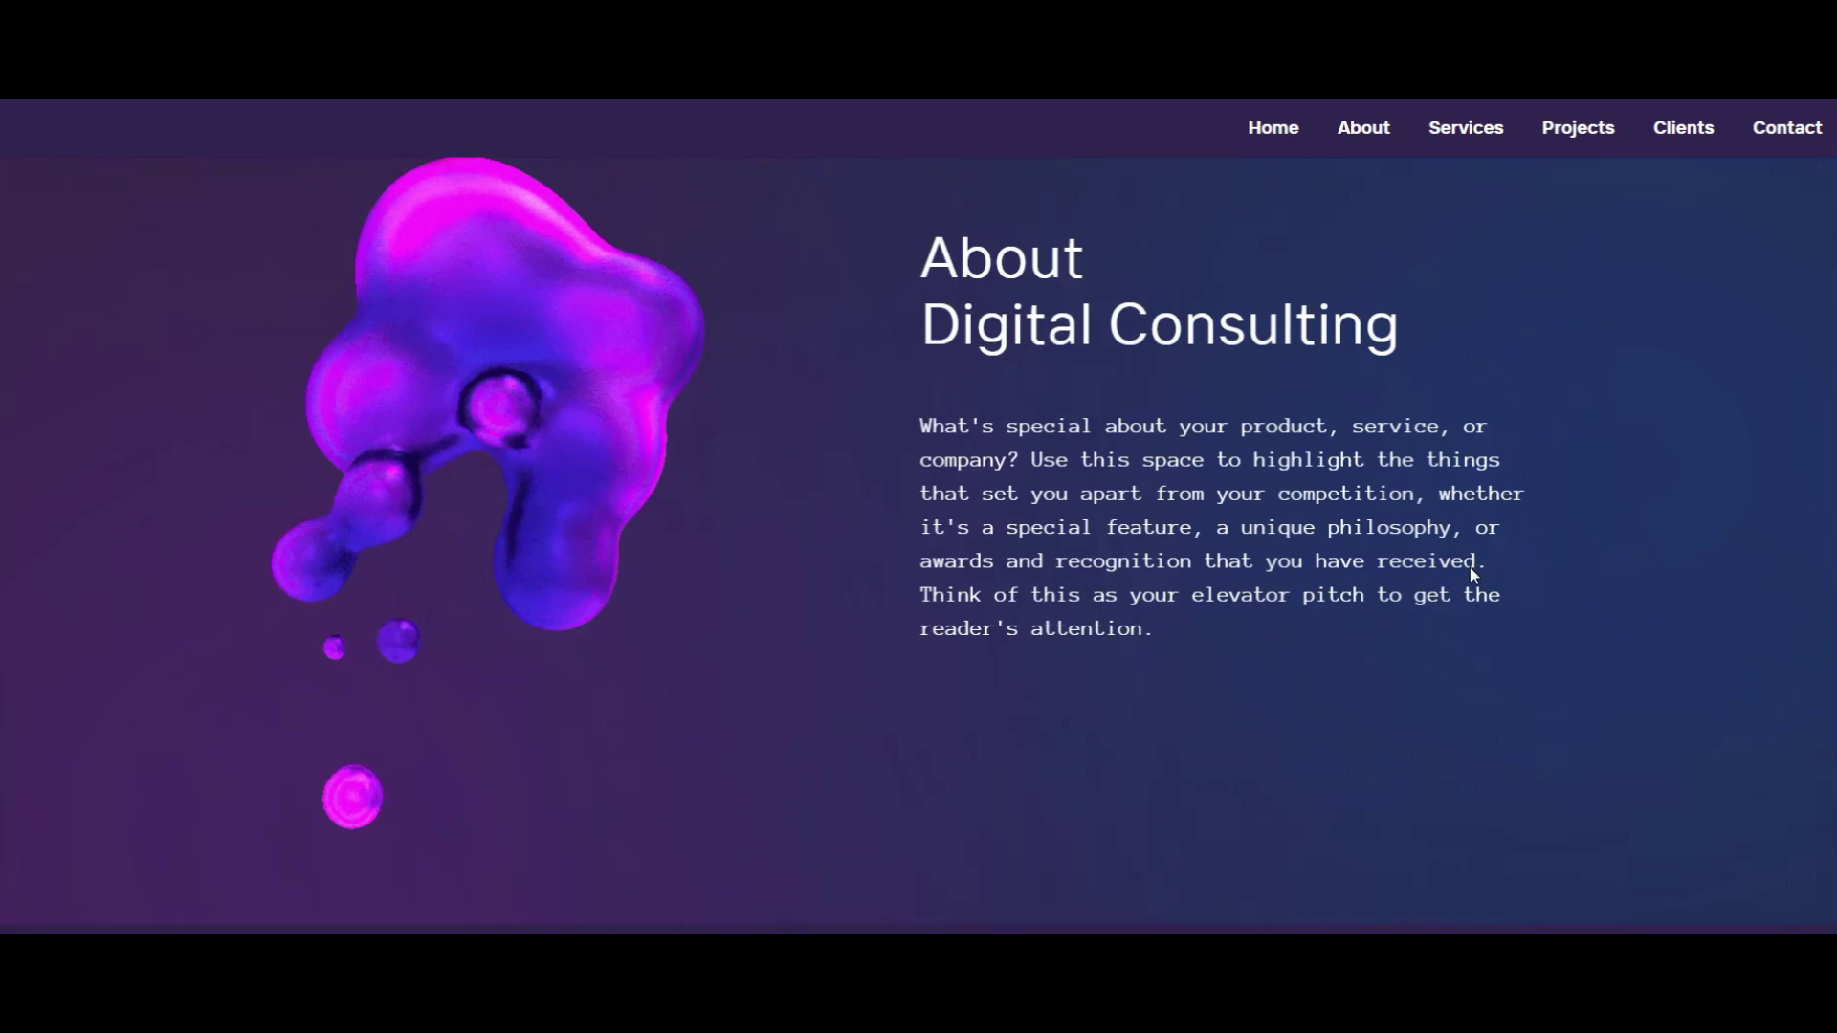
pyautogui.scroll(-4, 1546, 576)
pyautogui.scroll(-5, 1546, 586)
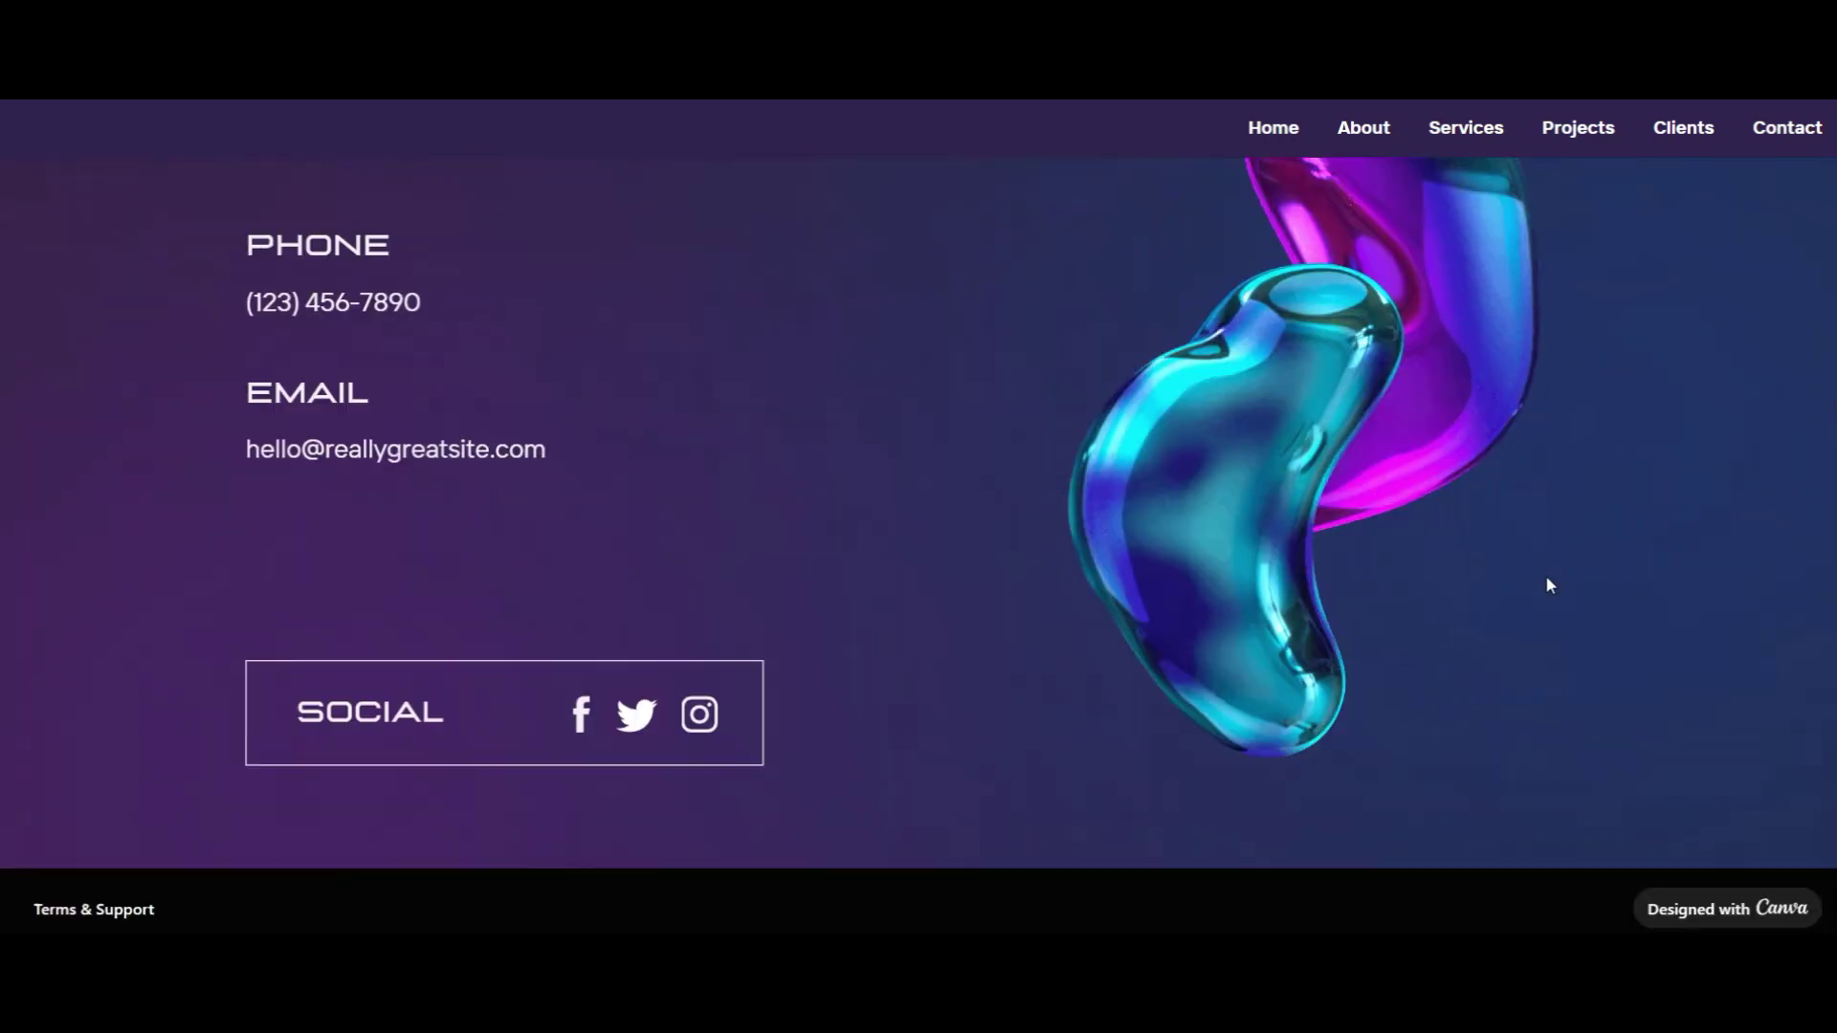
# Test the About, Services, Projects and Home nav links on the live site
pyautogui.scroll(20, 1598, 536)
pyautogui.click(1424, 131)
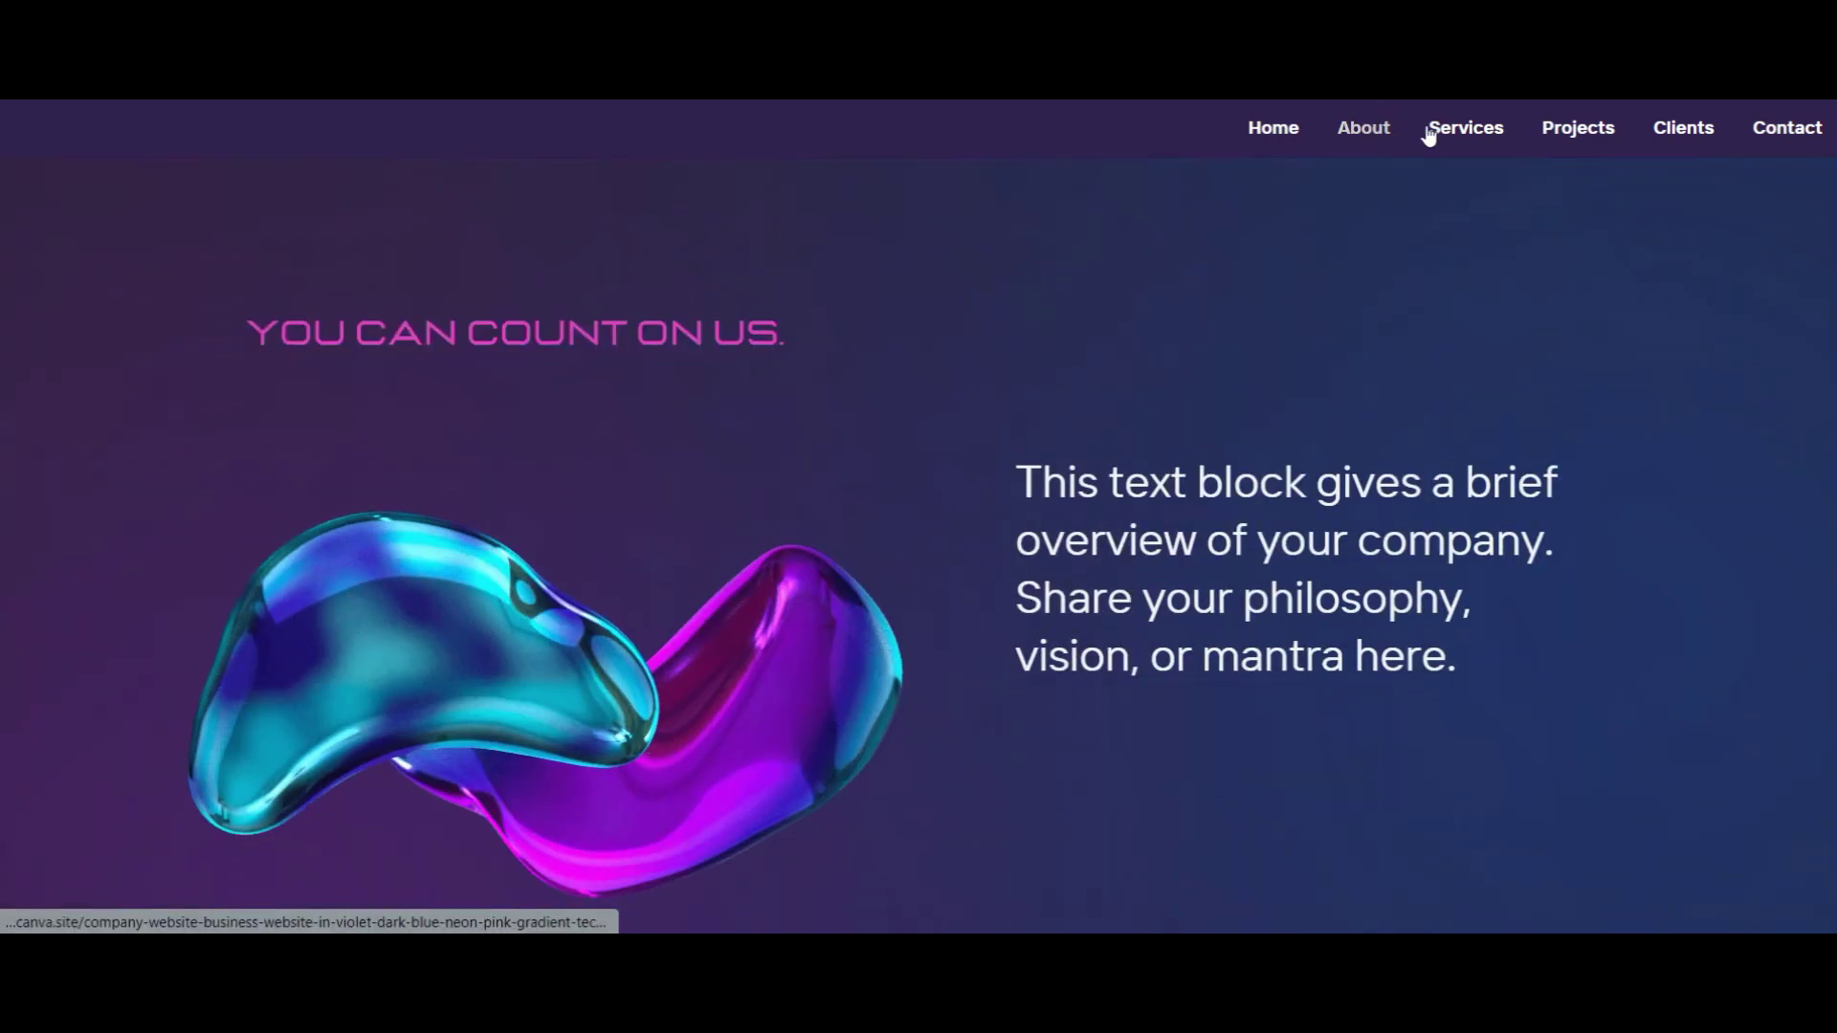
pyautogui.click(1569, 129)
pyautogui.click(1665, 131)
pyautogui.scroll(15, 1766, 139)
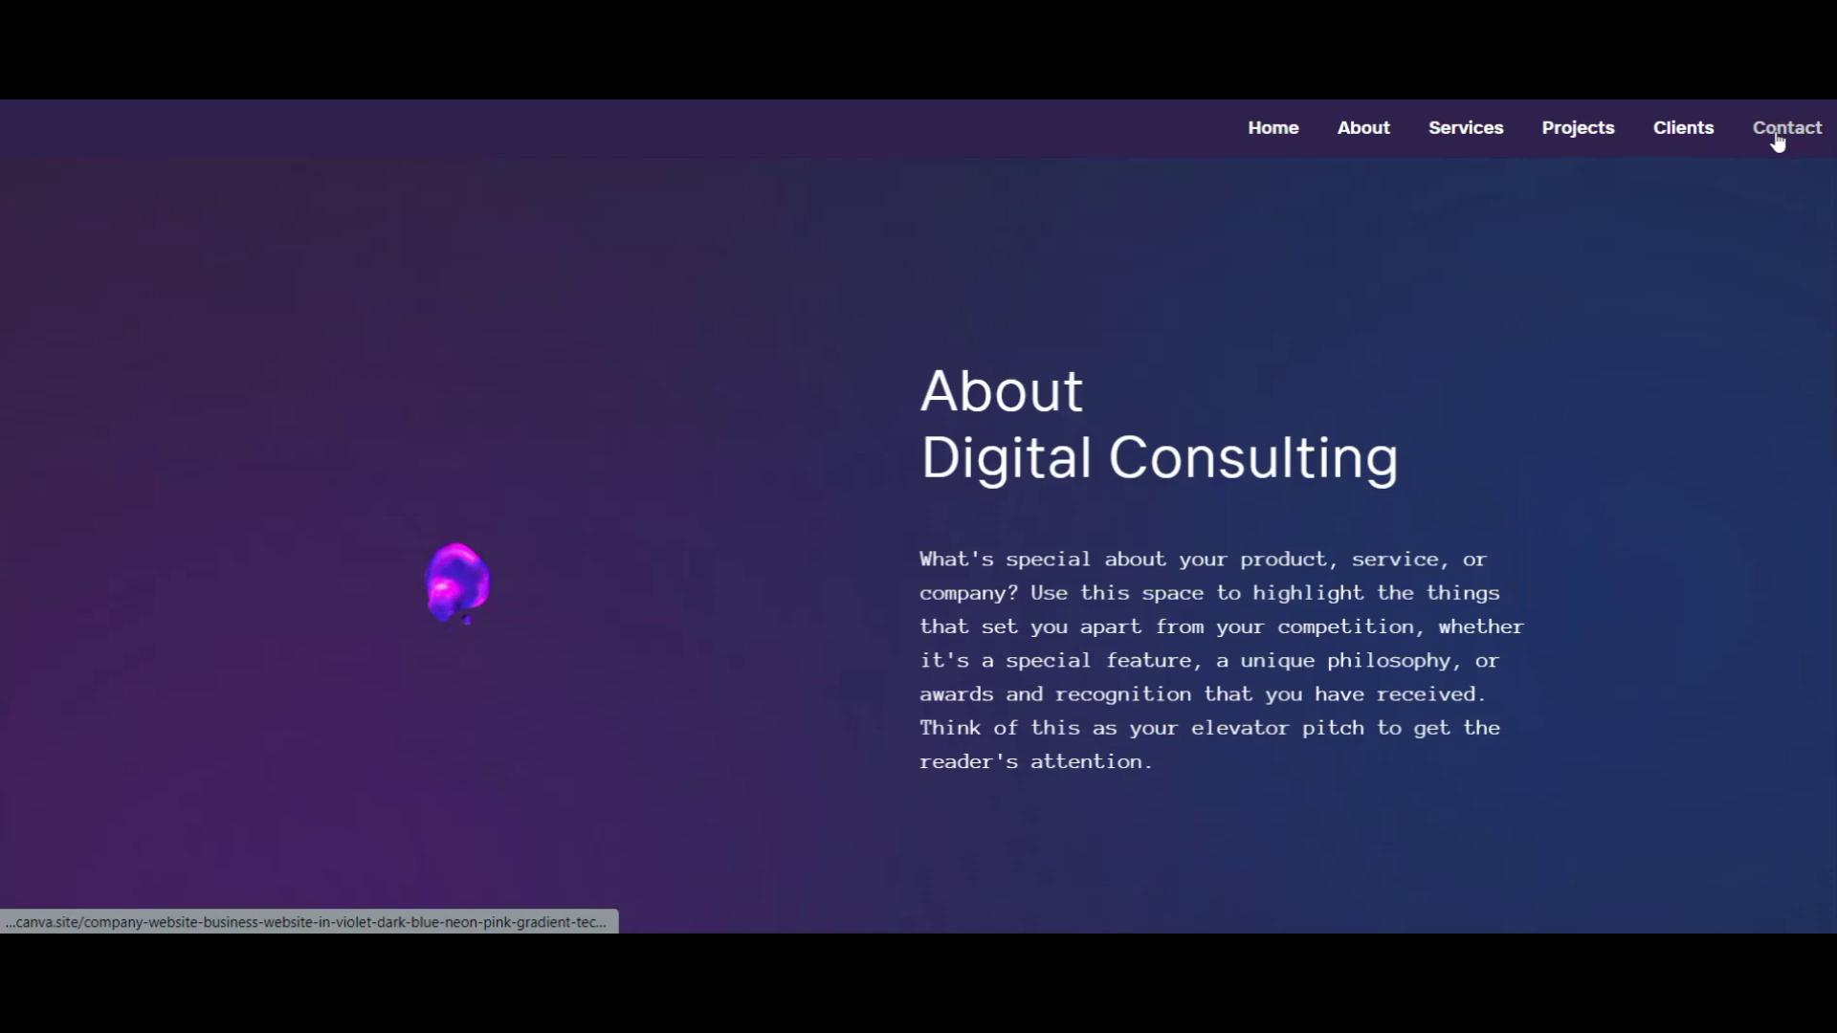
pyautogui.click(1295, 127)
# Jump to Services and Projects, play the aurora project video, then test Clients and Contact links
pyautogui.scroll(-5, 1416, 427)
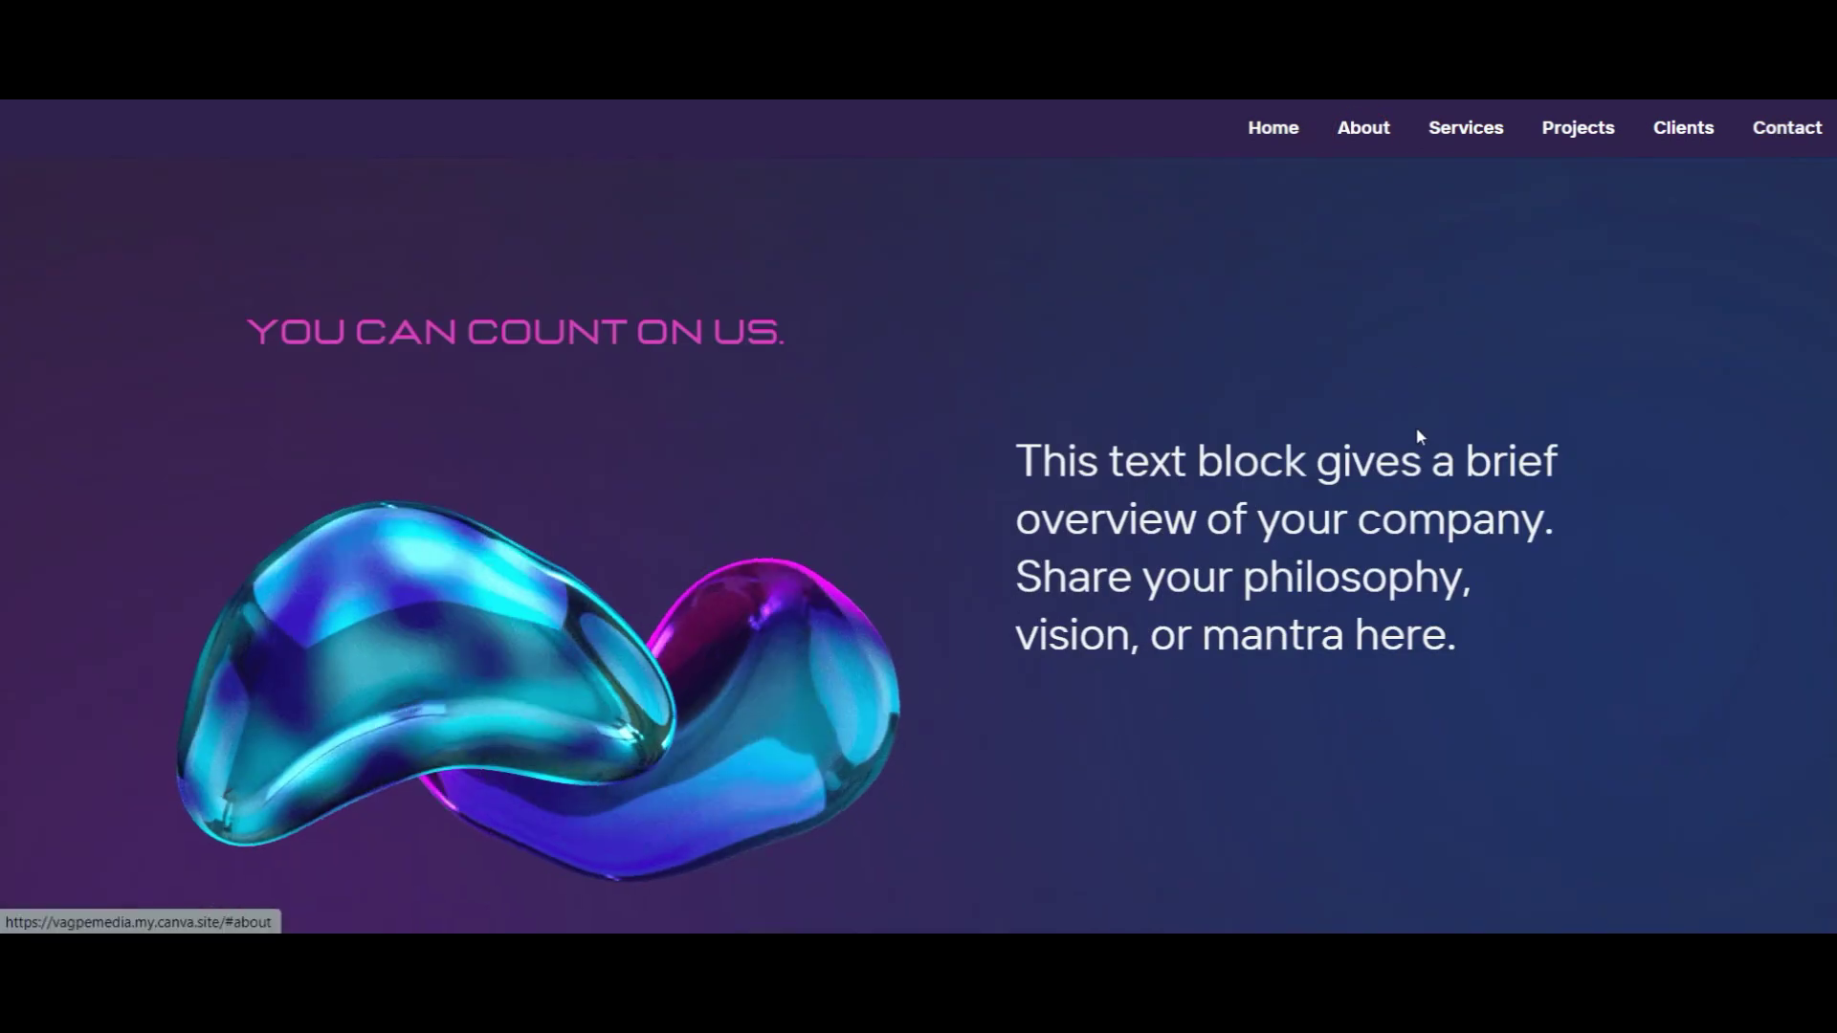
pyautogui.click(1446, 131)
pyautogui.click(1580, 131)
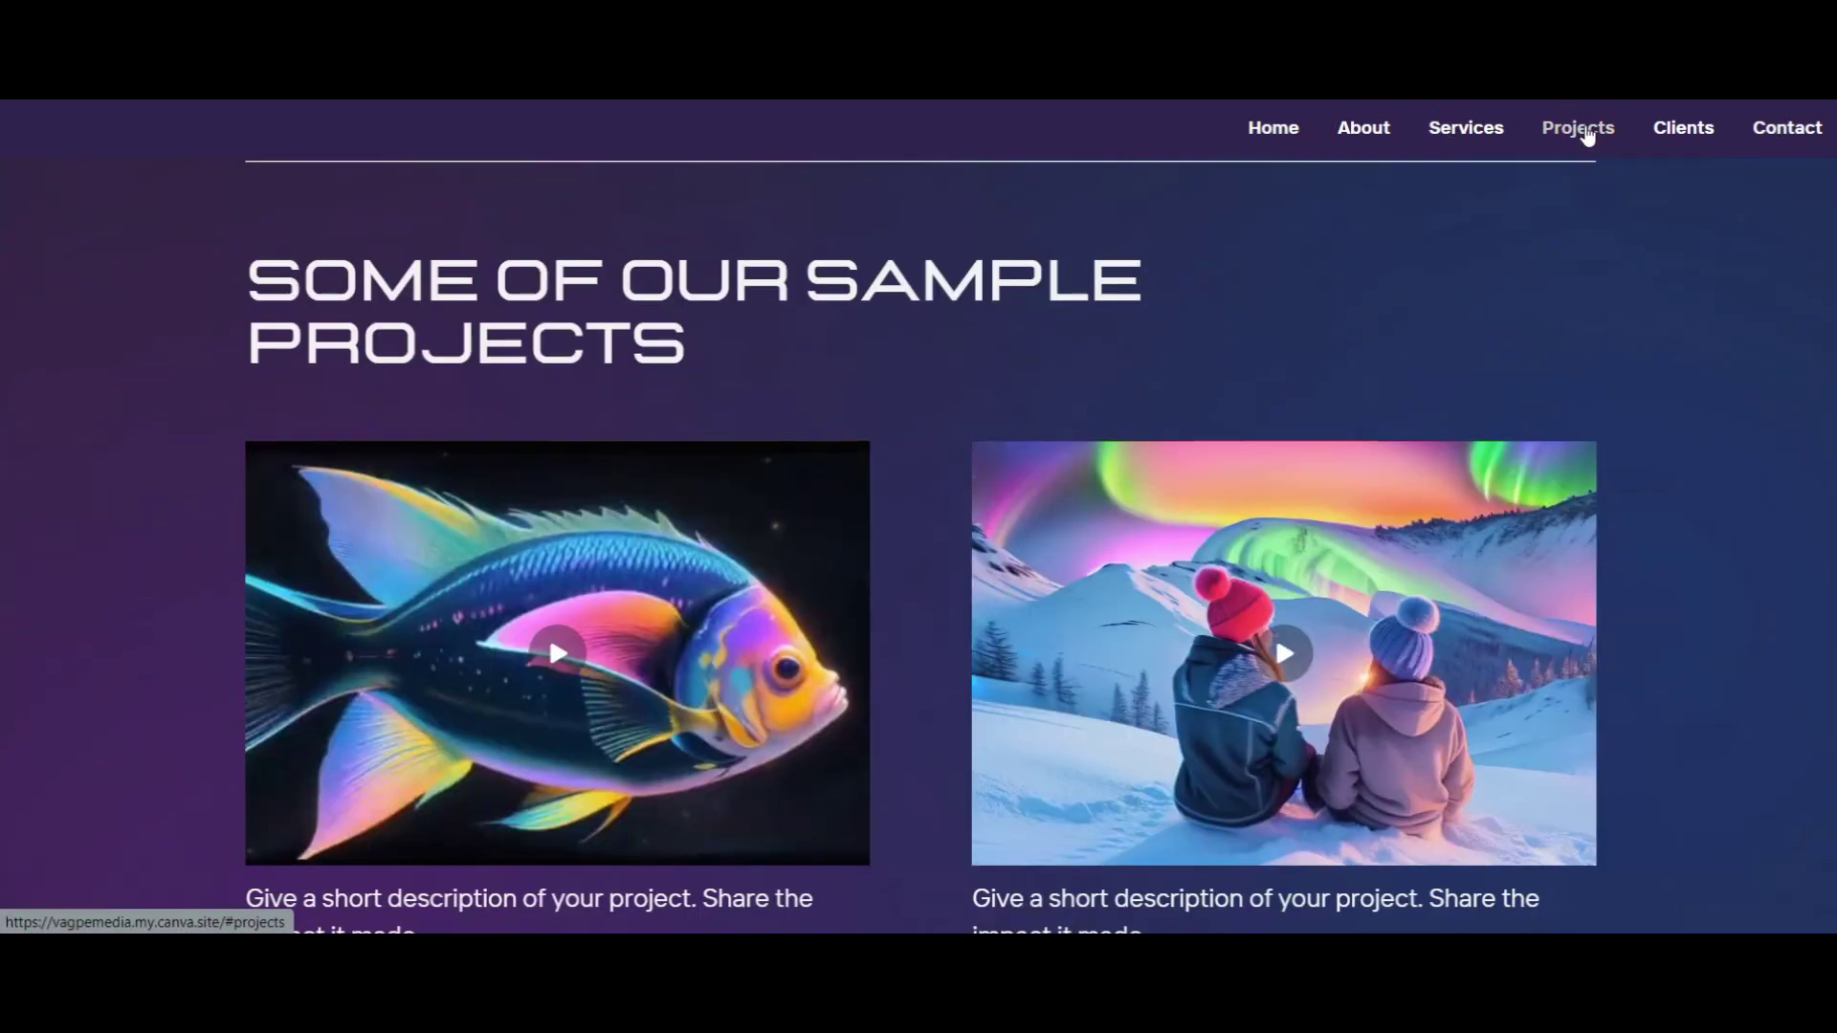
pyautogui.click(1289, 654)
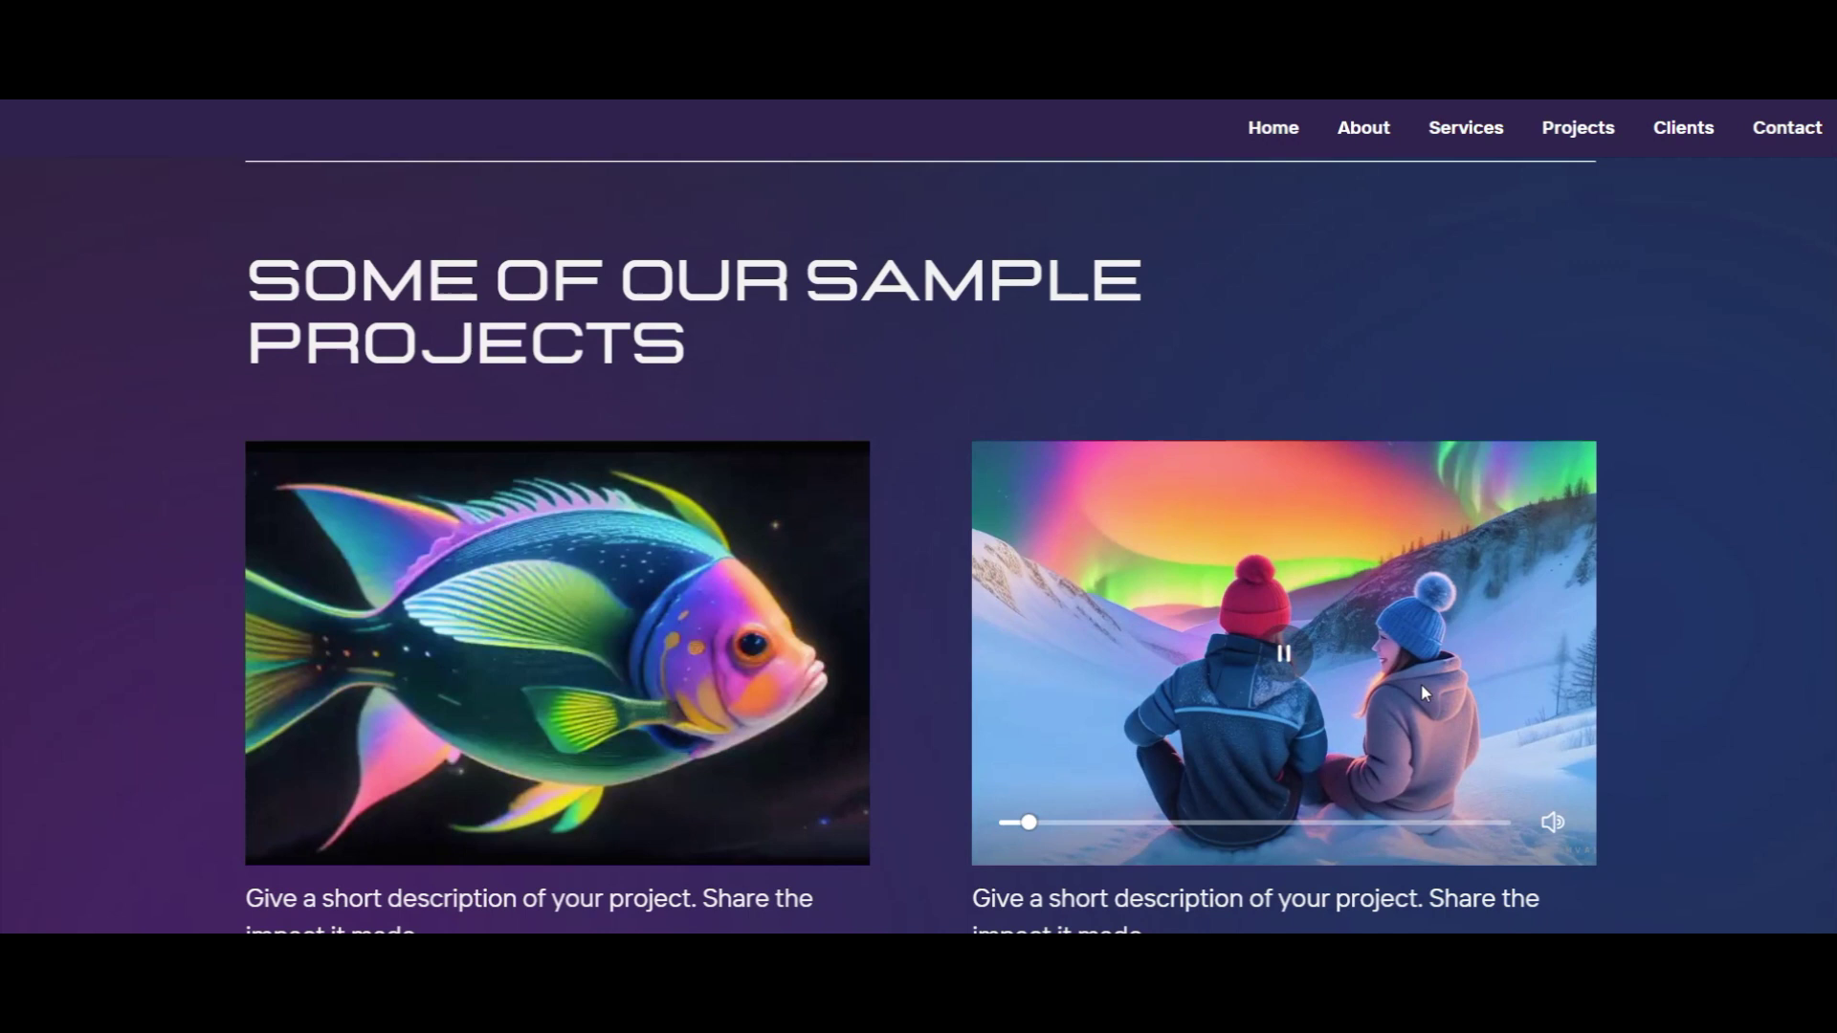
pyautogui.click(1689, 134)
pyautogui.click(1785, 134)
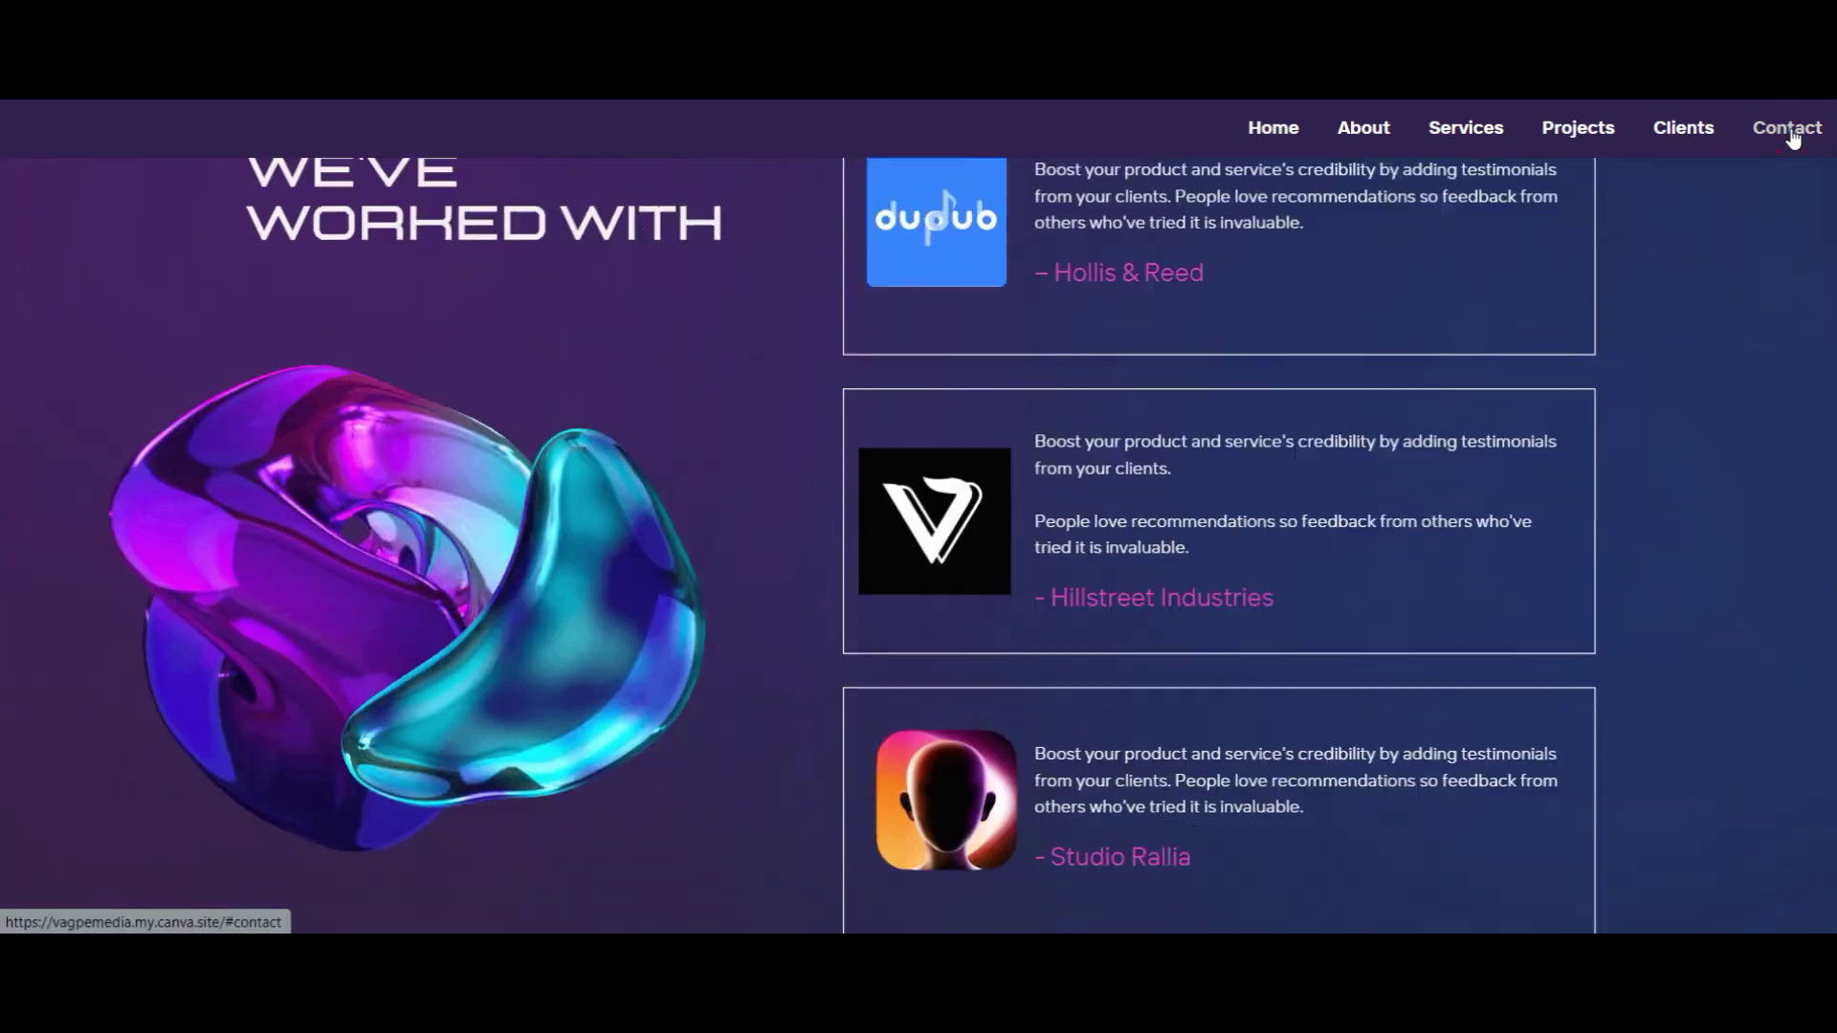